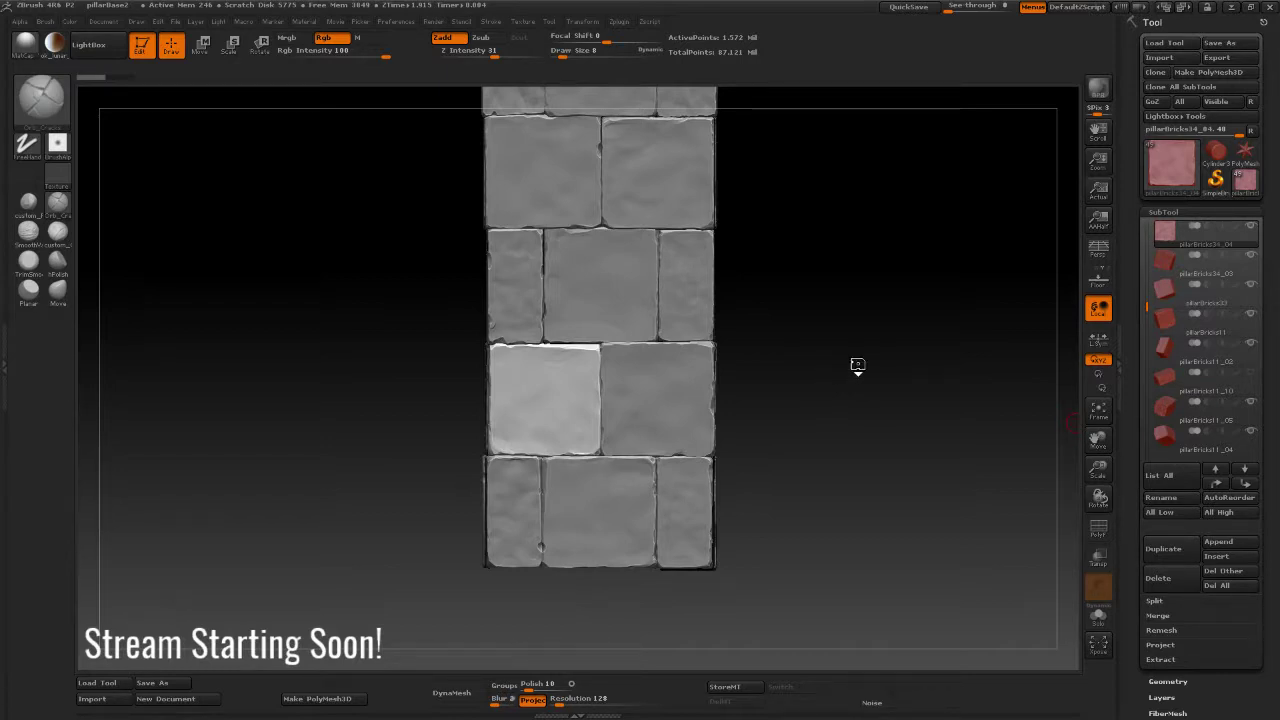
Isolate the highlighted front-face brick of the pillar in Solo mode so only that brick is displayed.
mouse_move(849, 392)
left_mouse_down()
mouse_move(855, 372)
mouse_move(849, 391)
left_mouse_up()
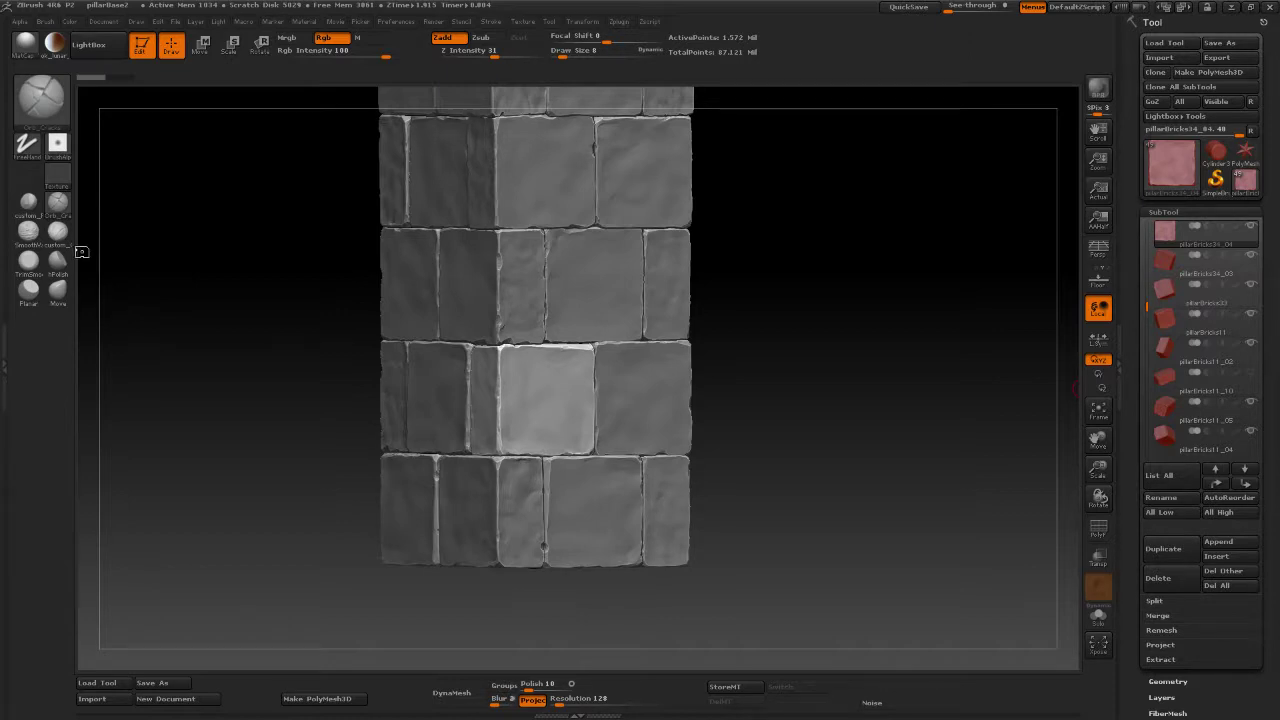
left_click(45, 21)
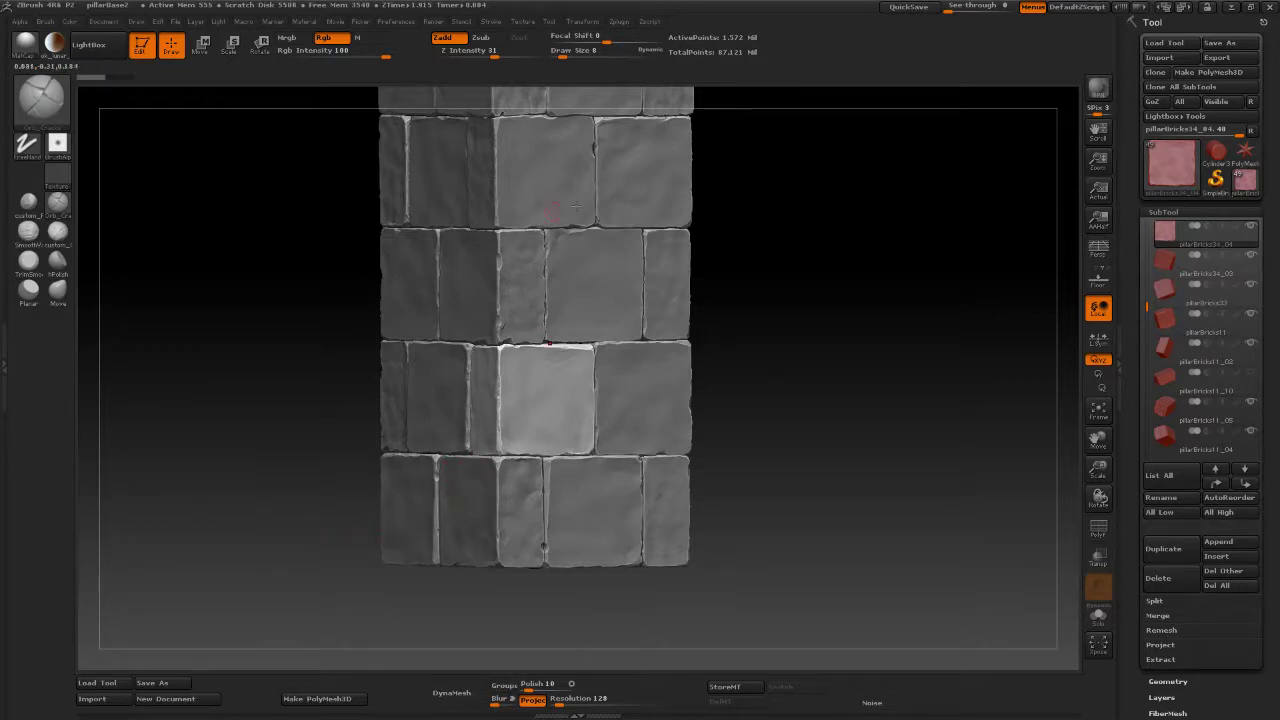
left_click(485, 21)
left_click_drag(880, 400, 790, 400)
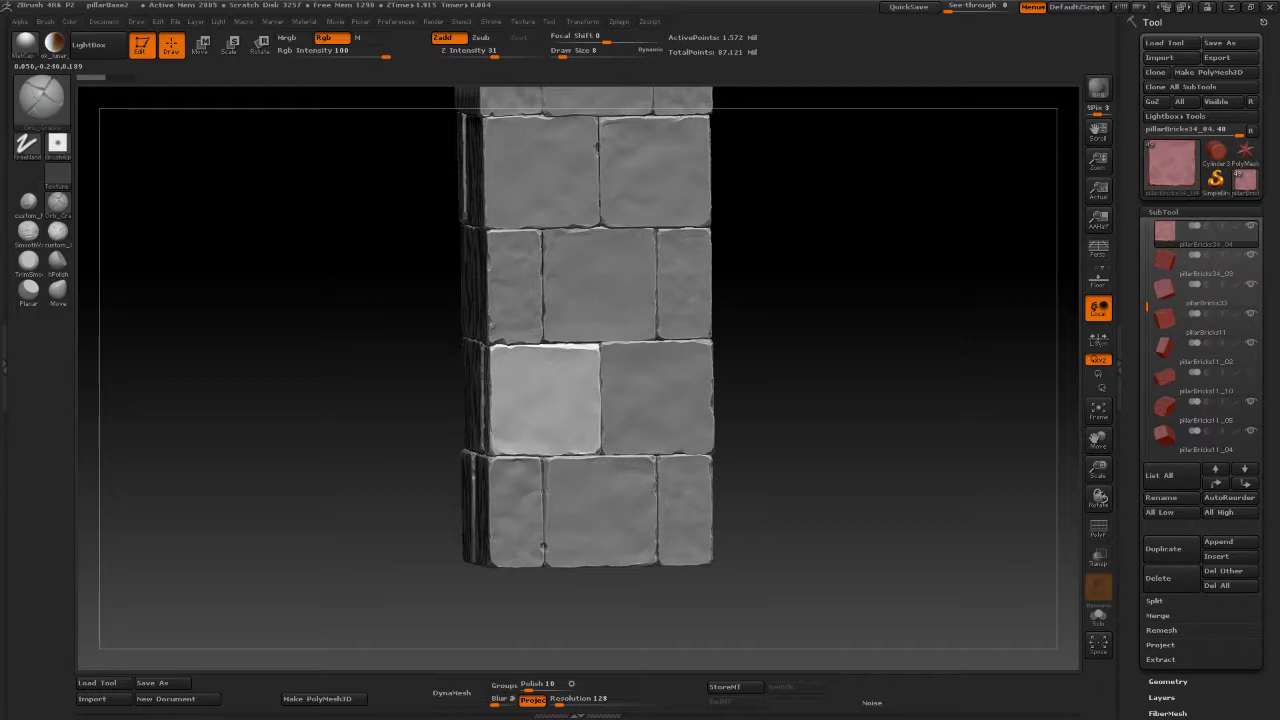
left_click_drag(819, 422, 1010, 409)
key("d")
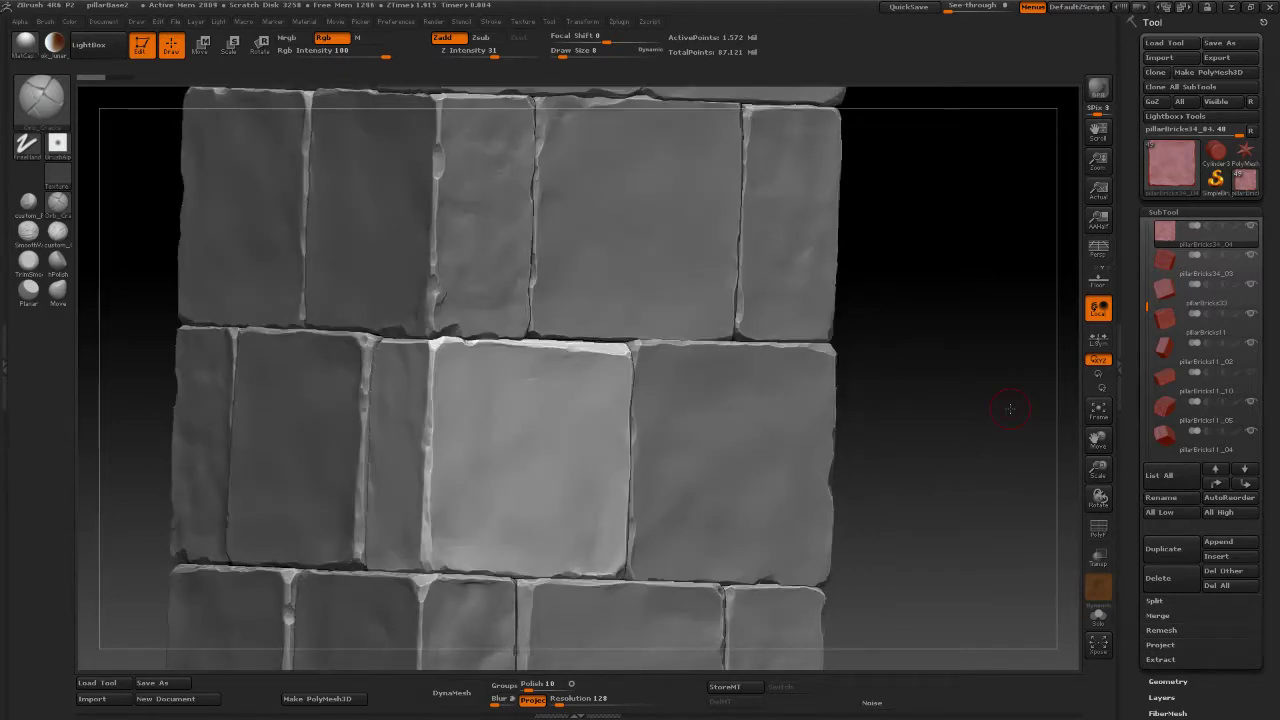
left_click(1098, 615)
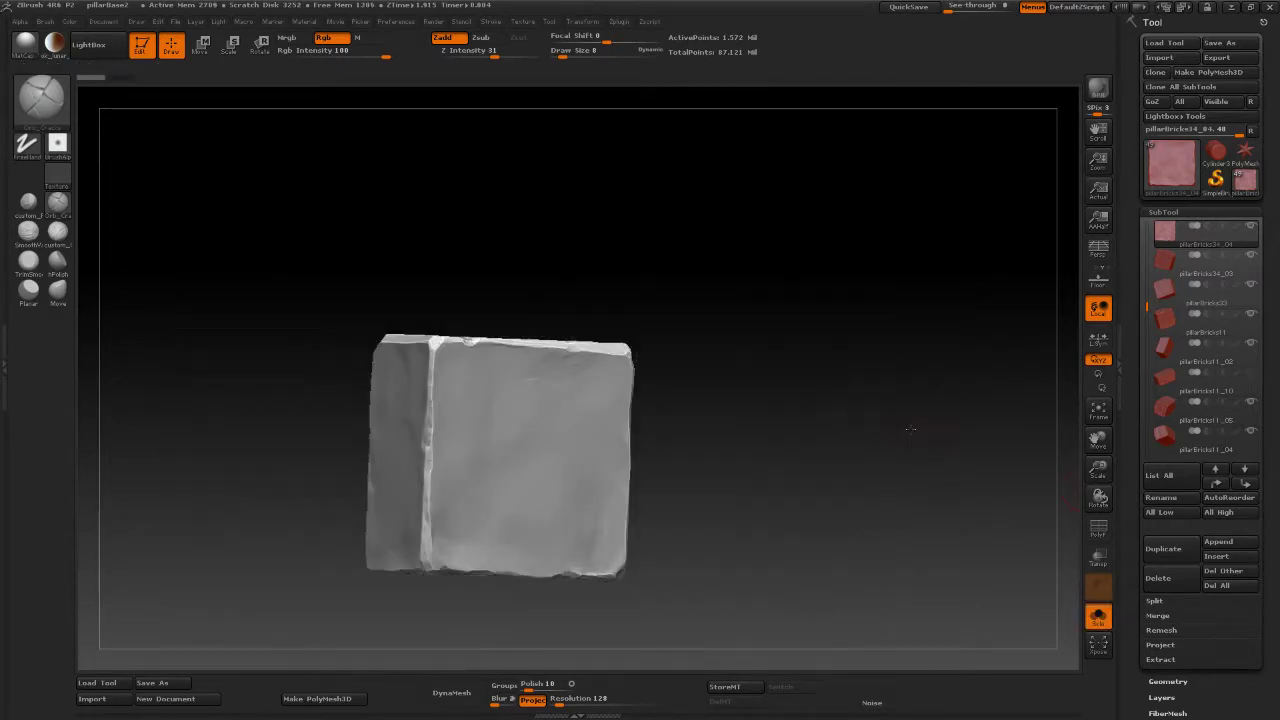
Reduce the crack brush's draw size to 4 for fine detail on the isolated brick.
left_click_drag(903, 436, 997, 357)
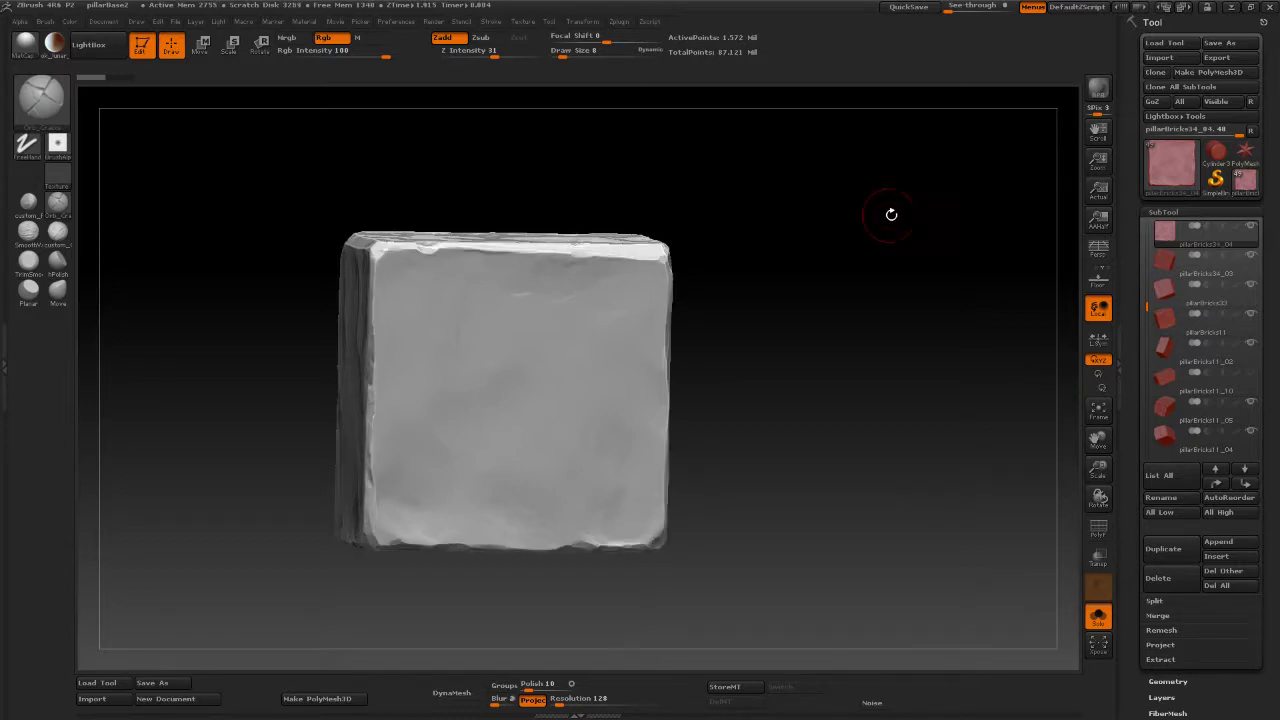
left_click_drag(891, 214, 880, 214, "shift")
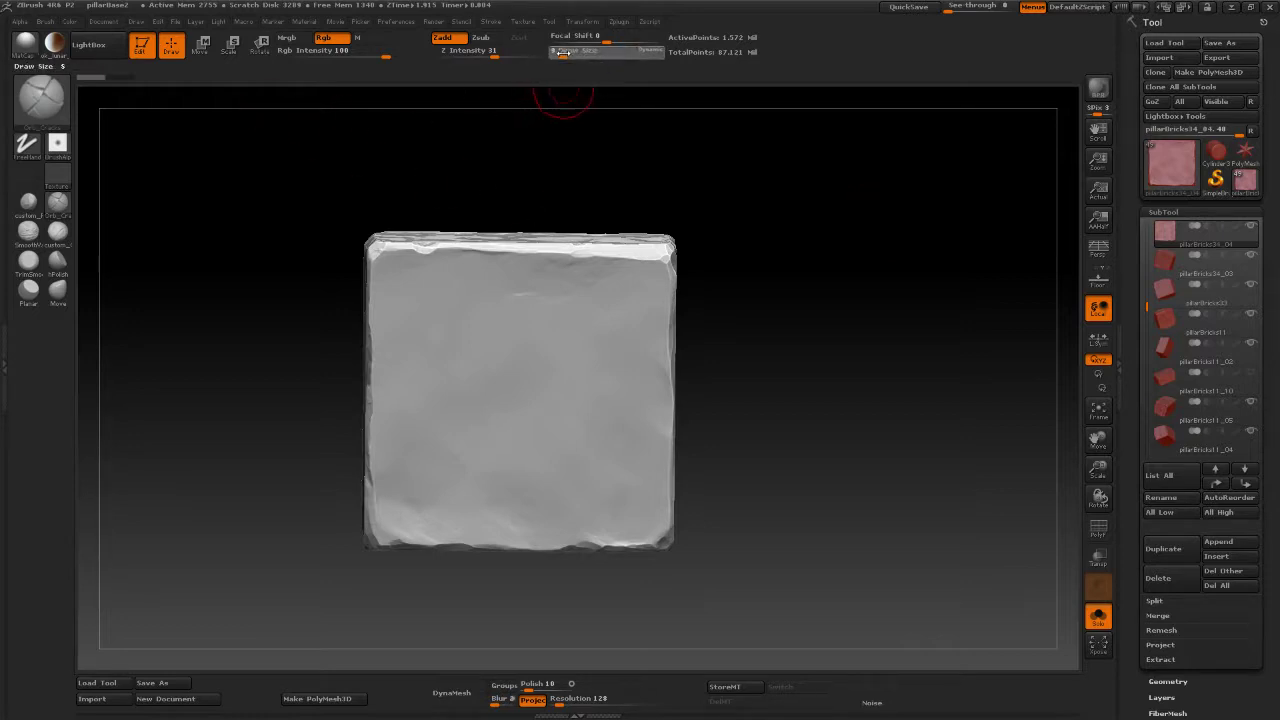
left_click_drag(563, 52, 559, 52)
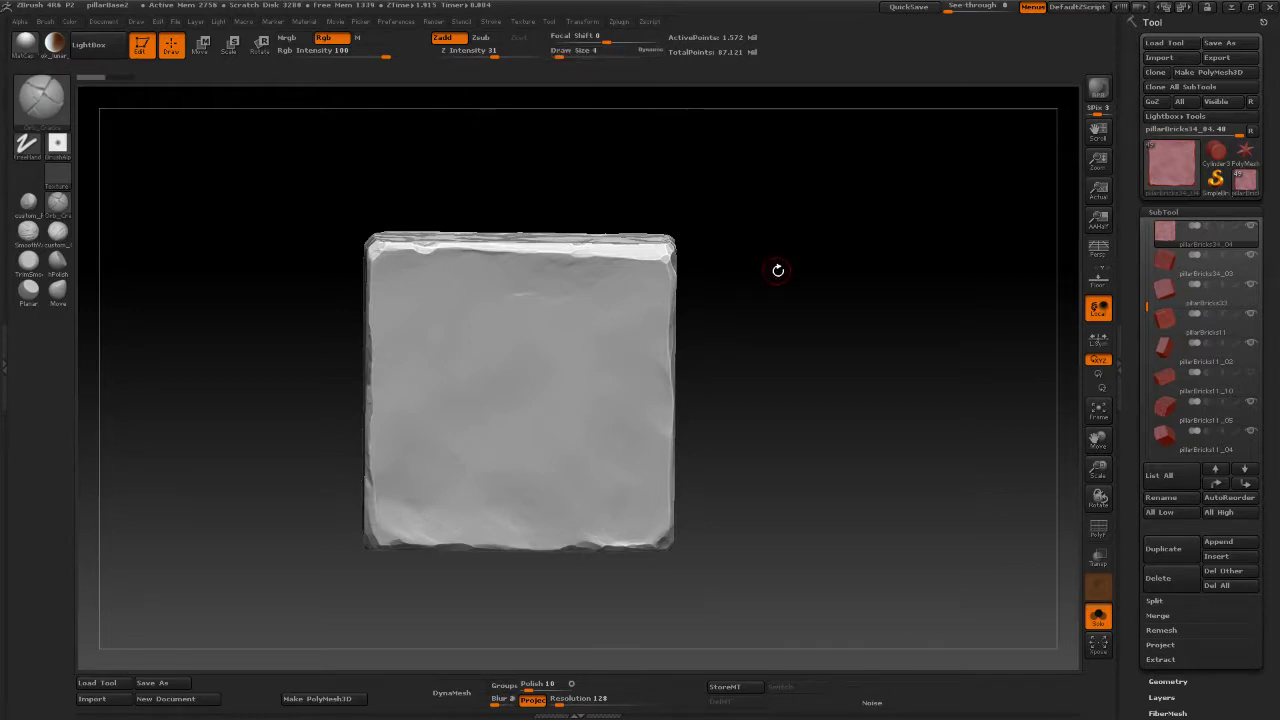
Try carving a curved diagonal crack from the brick's top edge across its front face, and undo the strokes.
left_click_drag(778, 270, 789, 243)
mouse_move(834, 306)
left_mouse_down()
mouse_move(843, 300)
mouse_move(837, 334)
left_mouse_up()
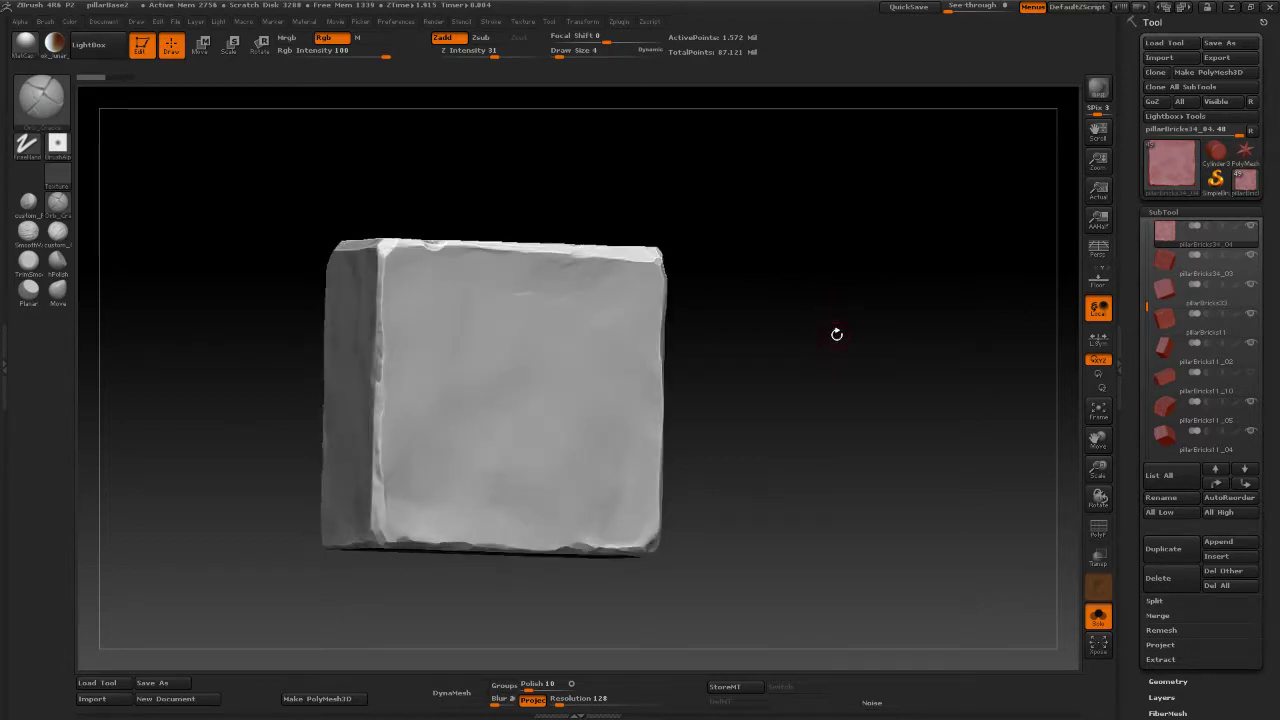
left_click_drag(811, 286, 817, 280)
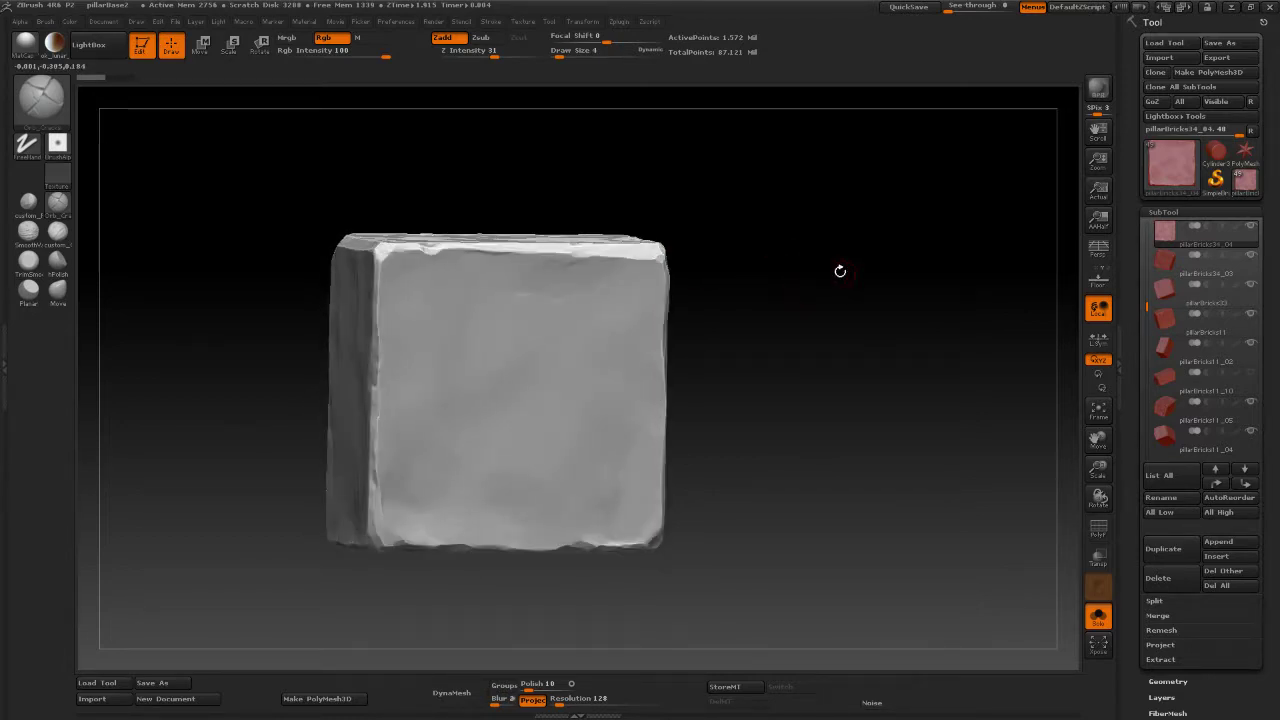
mouse_move(857, 346)
left_mouse_down()
mouse_move(837, 351)
mouse_move(897, 360)
mouse_move(872, 345)
left_mouse_up()
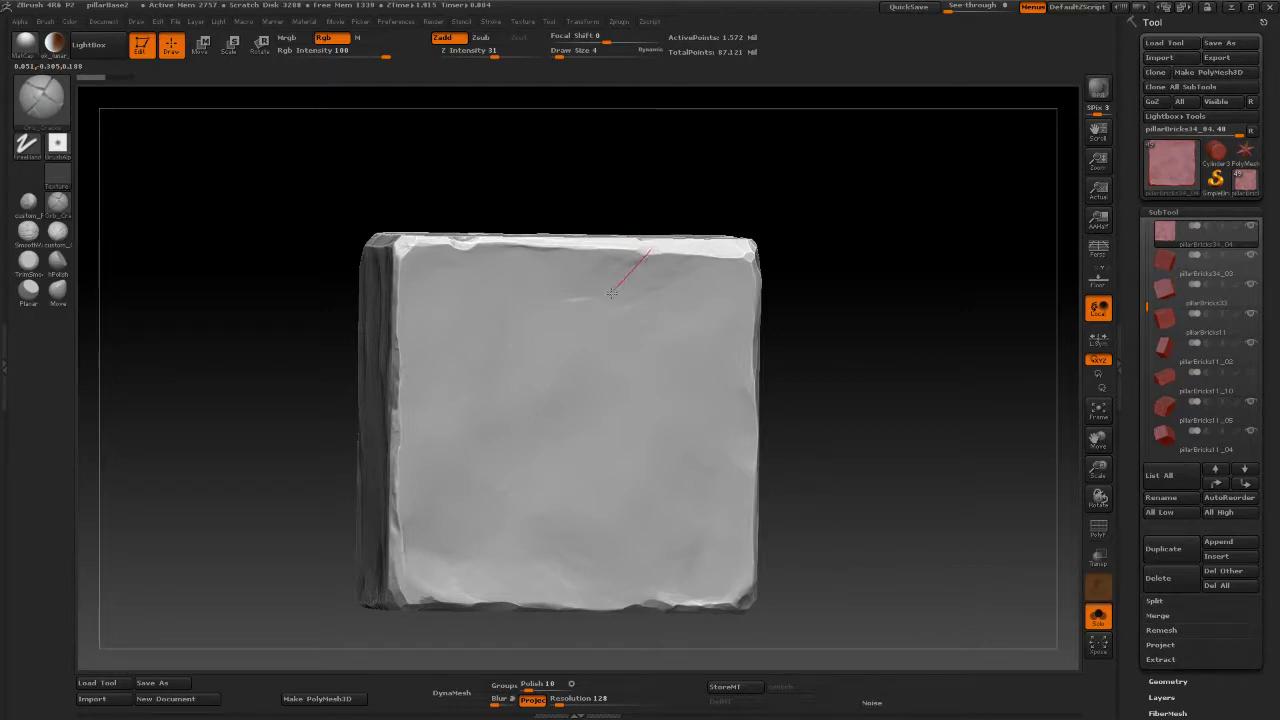
left_click_drag(588, 310, 446, 380)
mouse_move(889, 314)
left_mouse_down()
mouse_move(885, 347)
mouse_move(817, 271)
left_mouse_up()
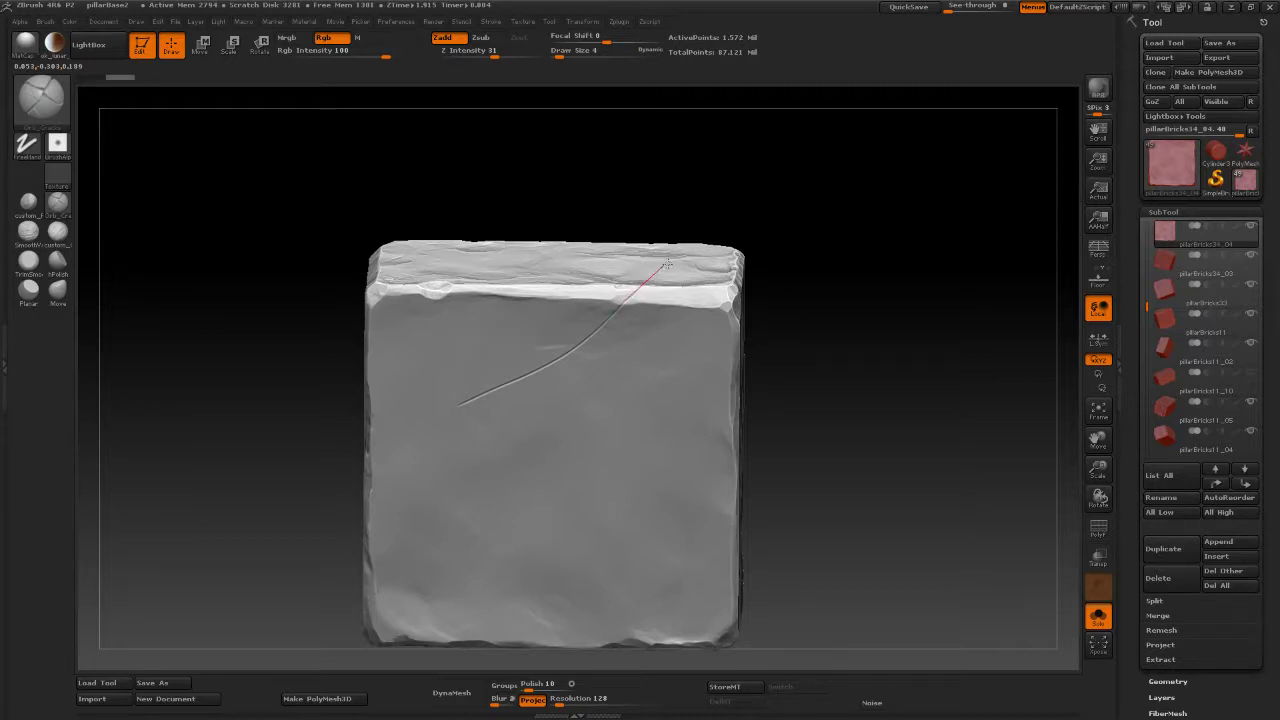
left_click_drag(837, 331, 854, 303)
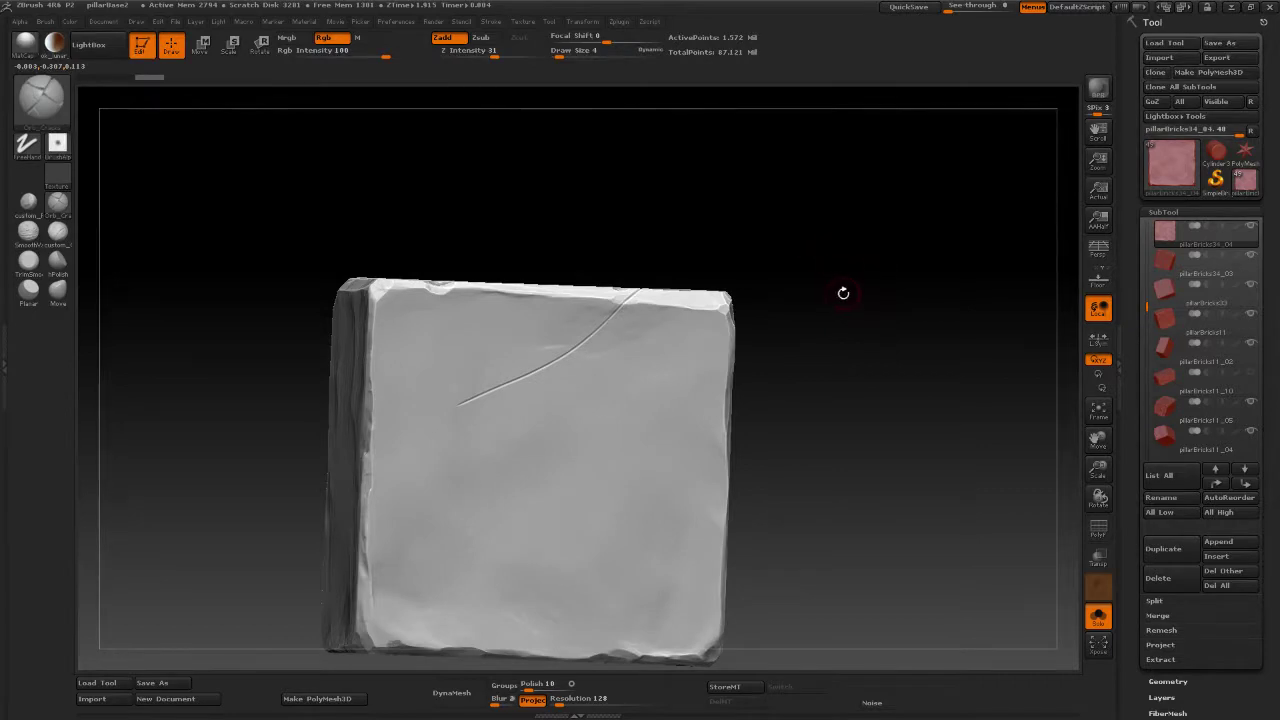
left_click_drag(870, 382, 901, 323, "alt")
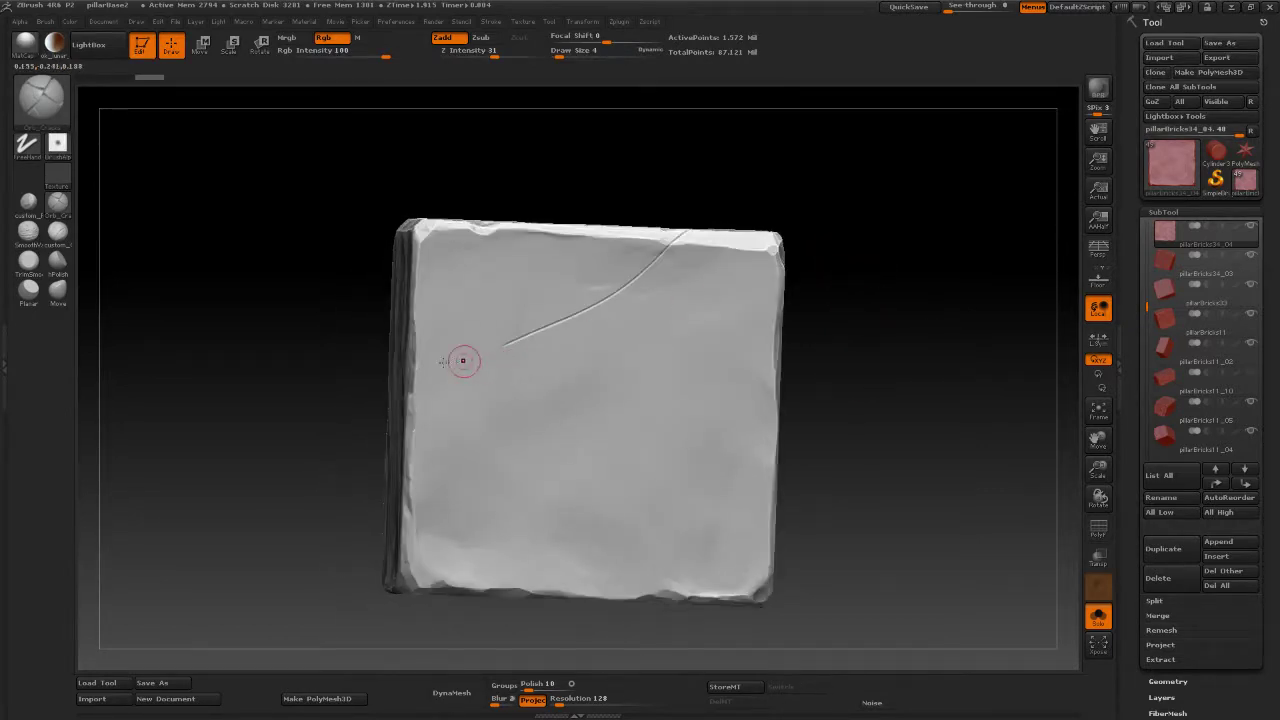
key("shift")
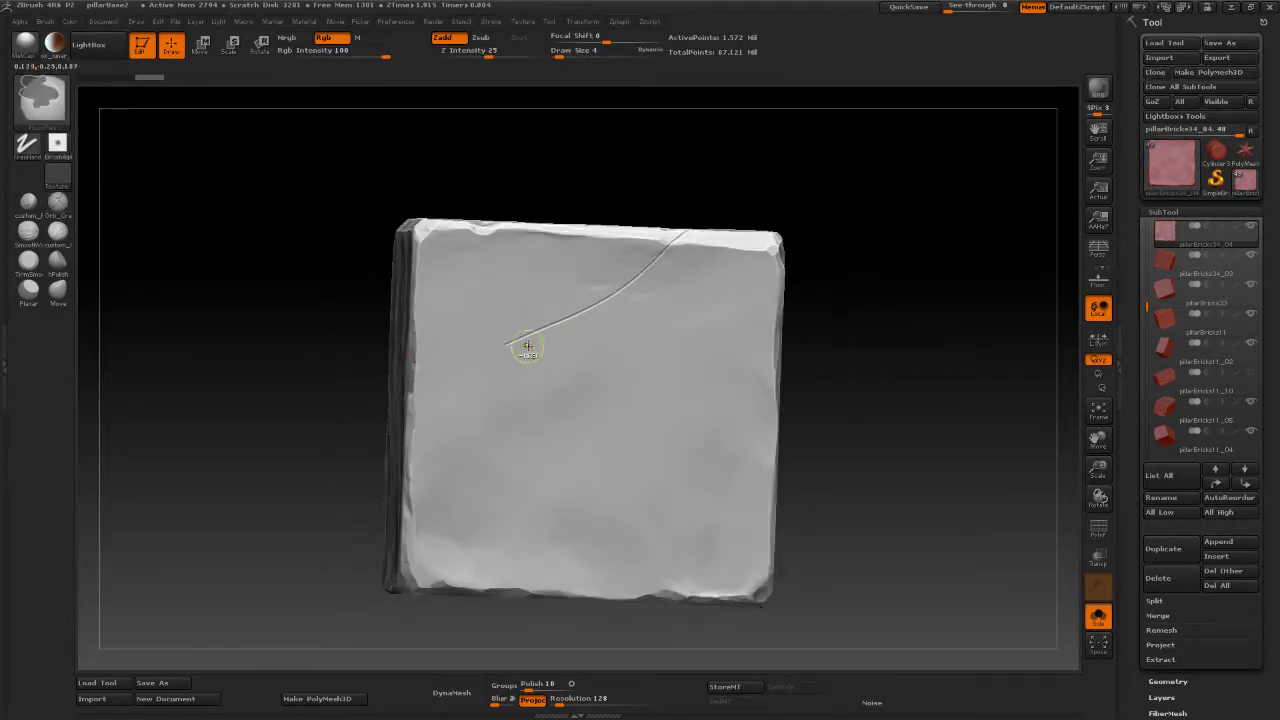
key("ctrl+z")
key("ctrl+z")
Try carving a crack that cuts diagonally across the lower right corner of the brick's front face.
mouse_move(915, 234)
left_mouse_down()
mouse_move(918, 253)
mouse_move(791, 200)
left_mouse_up()
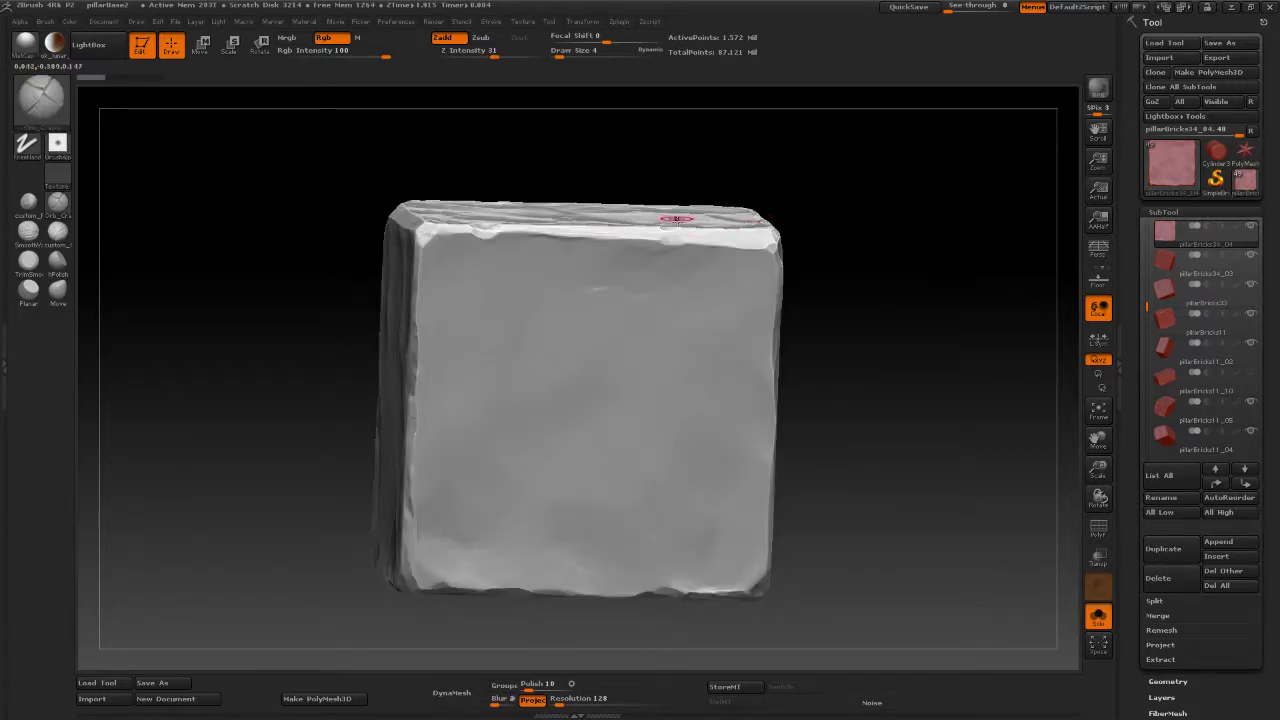
mouse_move(845, 280)
left_mouse_down()
mouse_move(814, 296)
mouse_move(903, 303)
mouse_move(850, 262)
left_mouse_up()
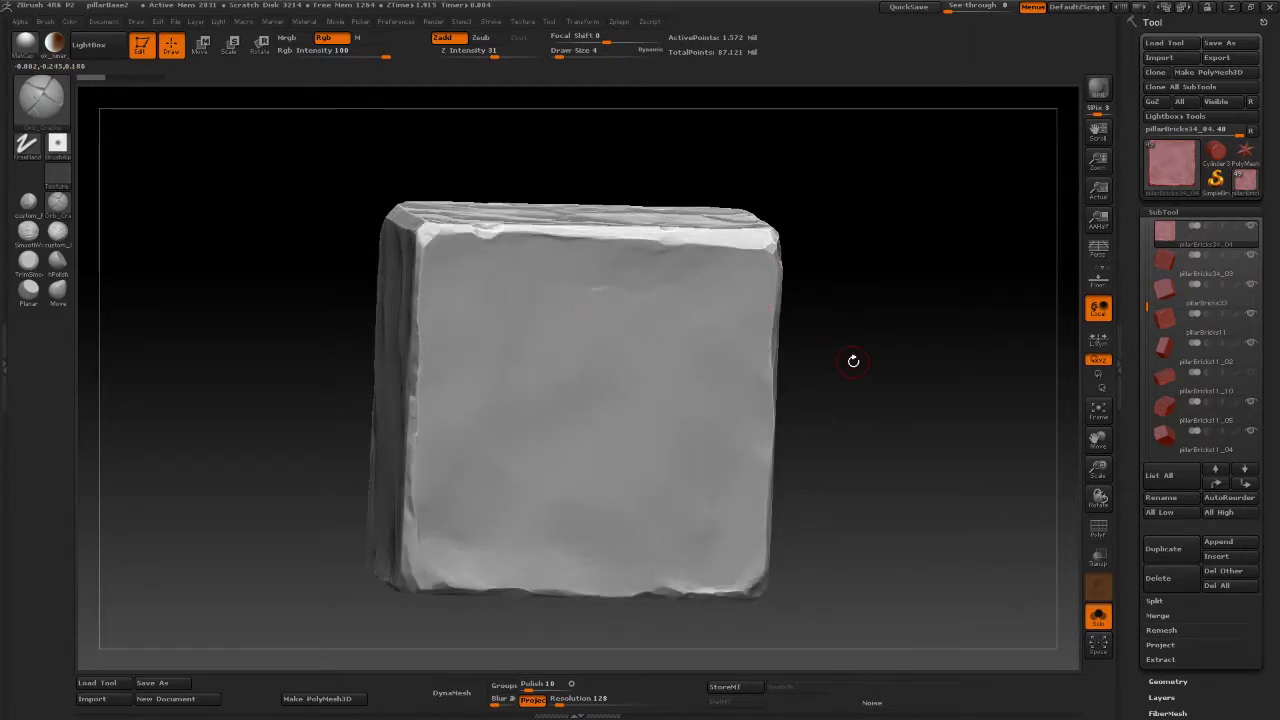
left_click_drag(883, 400, 860, 392)
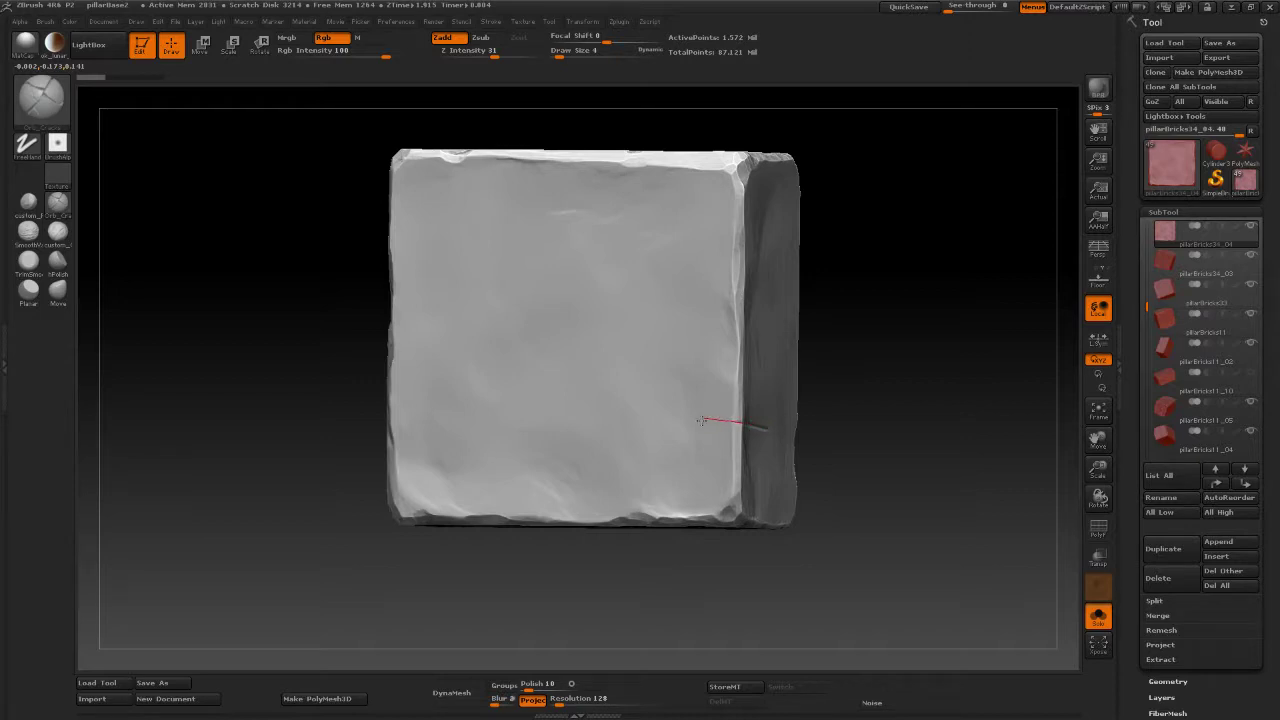
left_click_drag(702, 420, 560, 538)
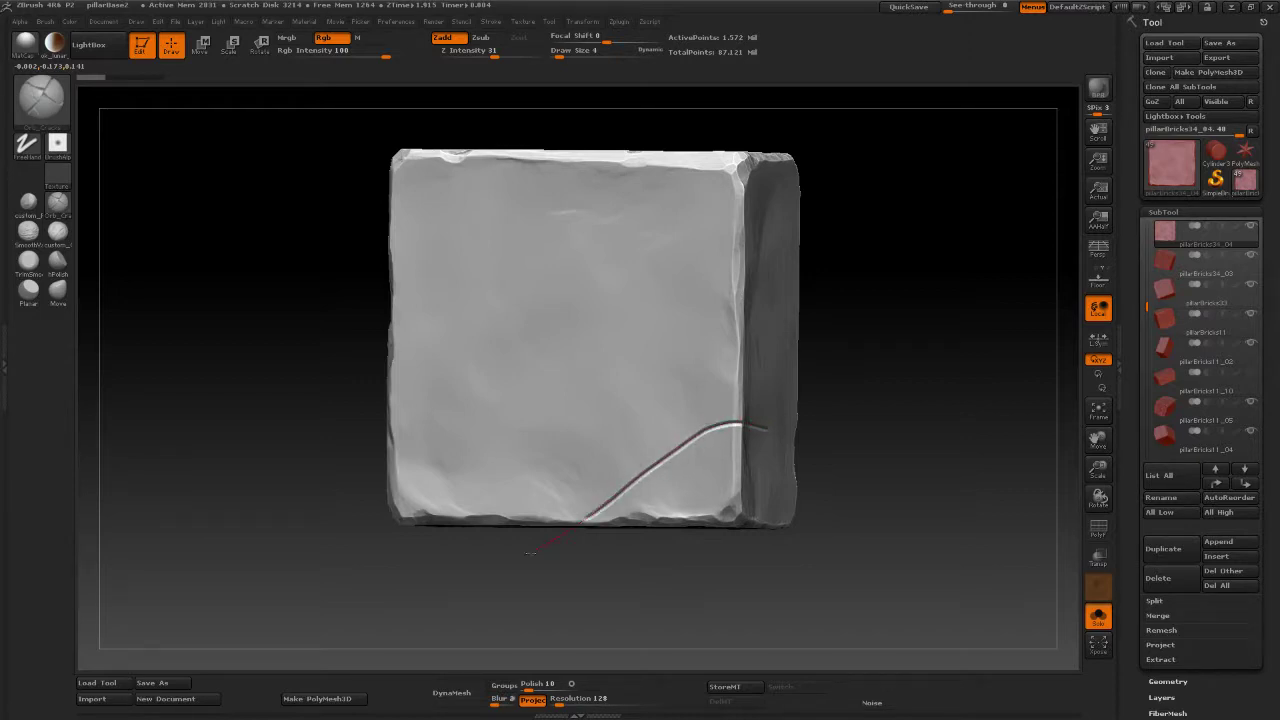
left_click_drag(868, 460, 906, 489)
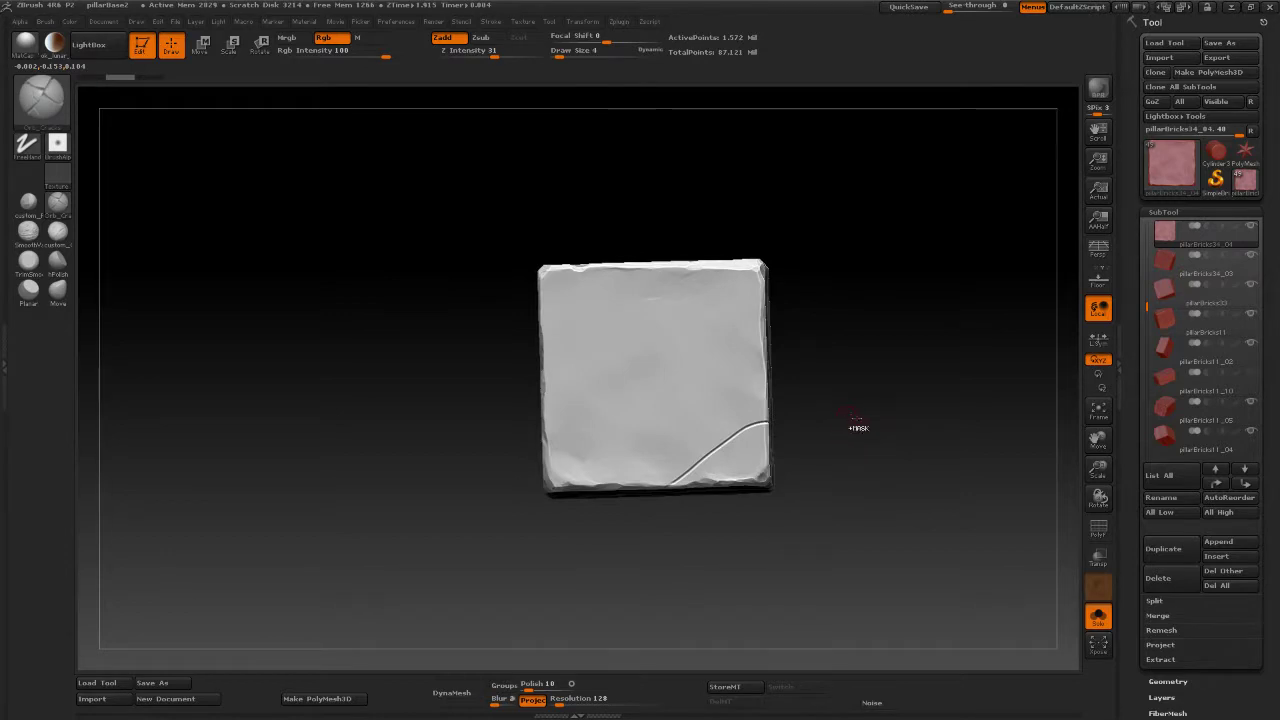
left_click_drag(900, 437, 643, 354)
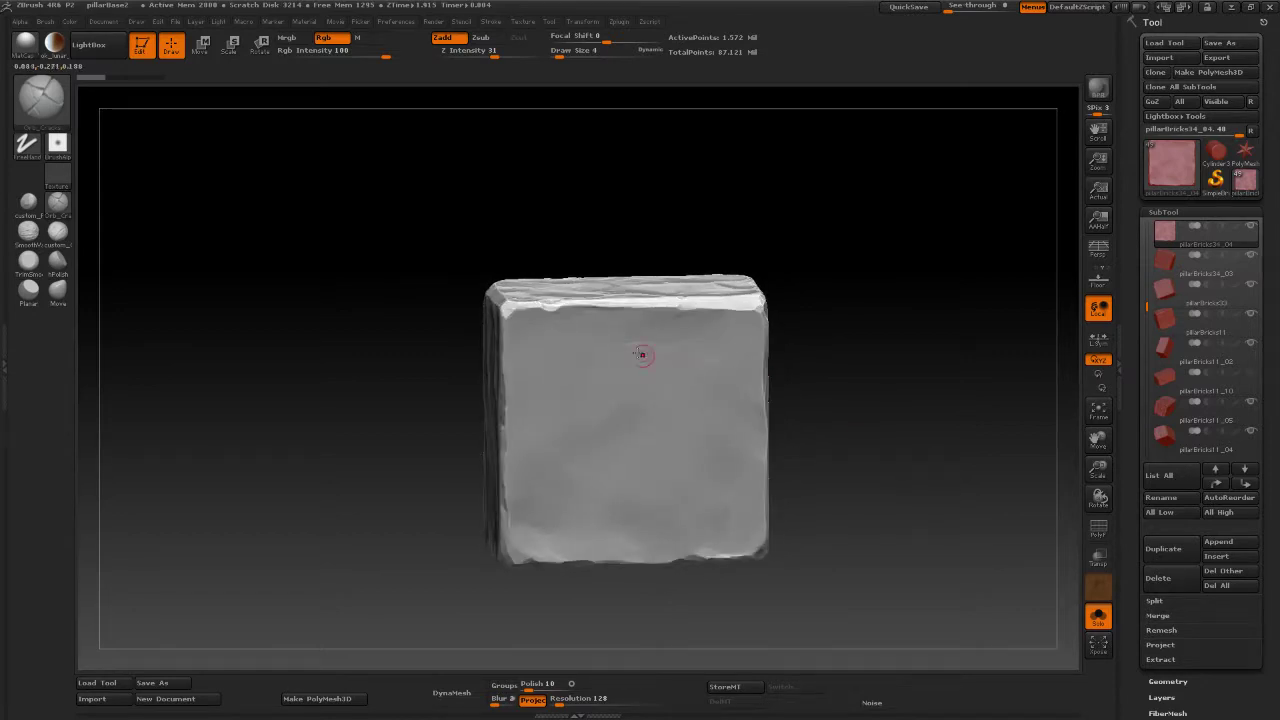
Carve a long curved crack from near the upper right corner down to the brick's bottom edge.
left_click_drag(857, 369, 753, 352)
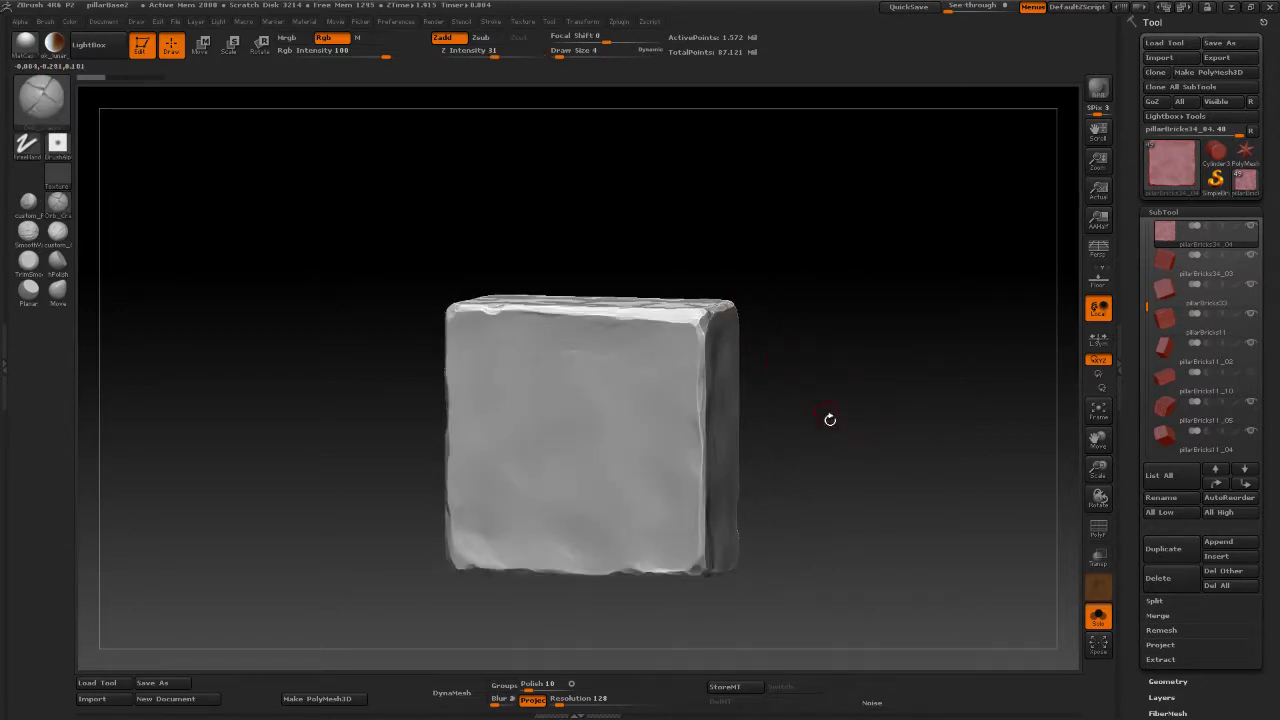
left_click_drag(830, 420, 885, 401, "alt")
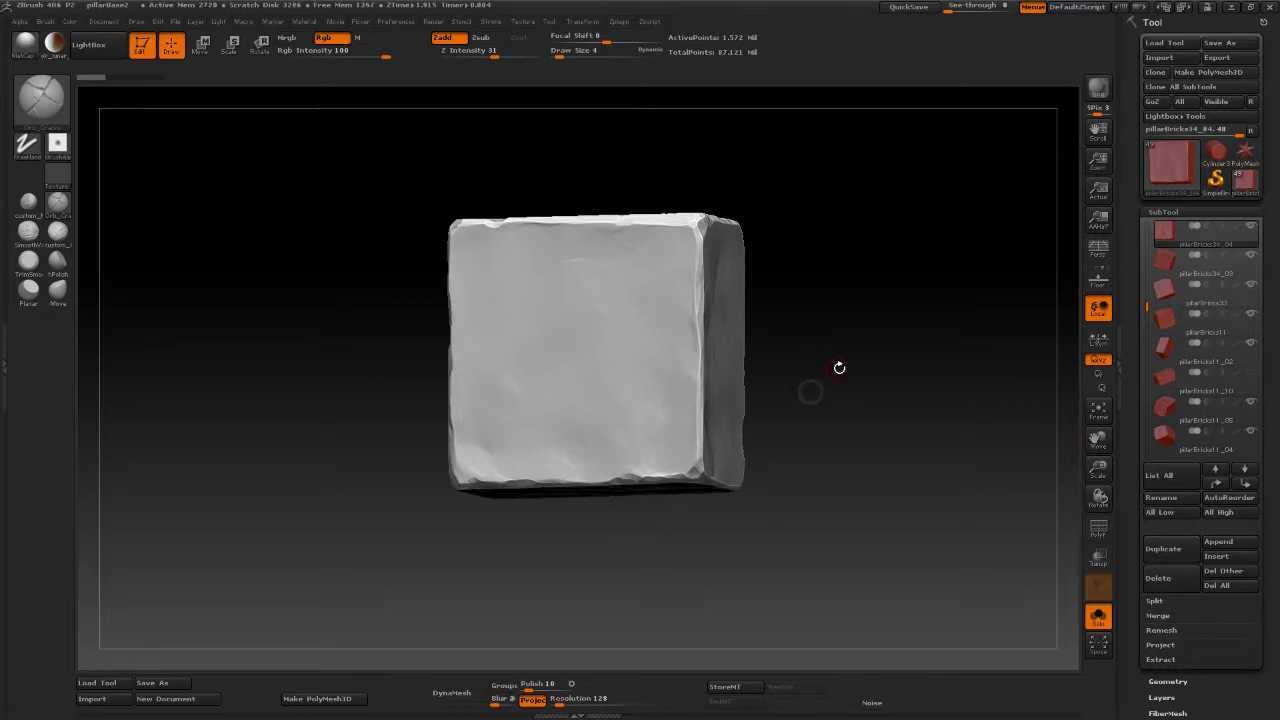
mouse_move(837, 366)
left_mouse_down()
mouse_move(849, 371)
mouse_move(840, 315)
left_mouse_up()
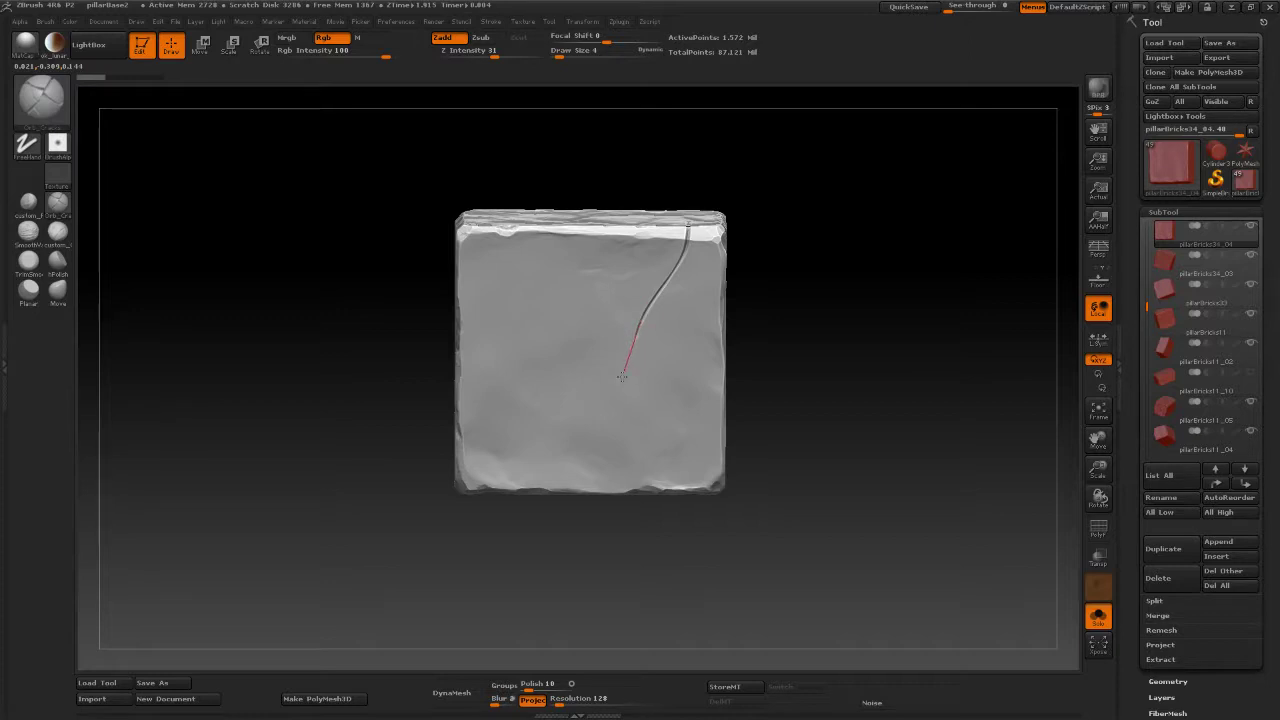
left_click_drag(591, 422, 549, 481)
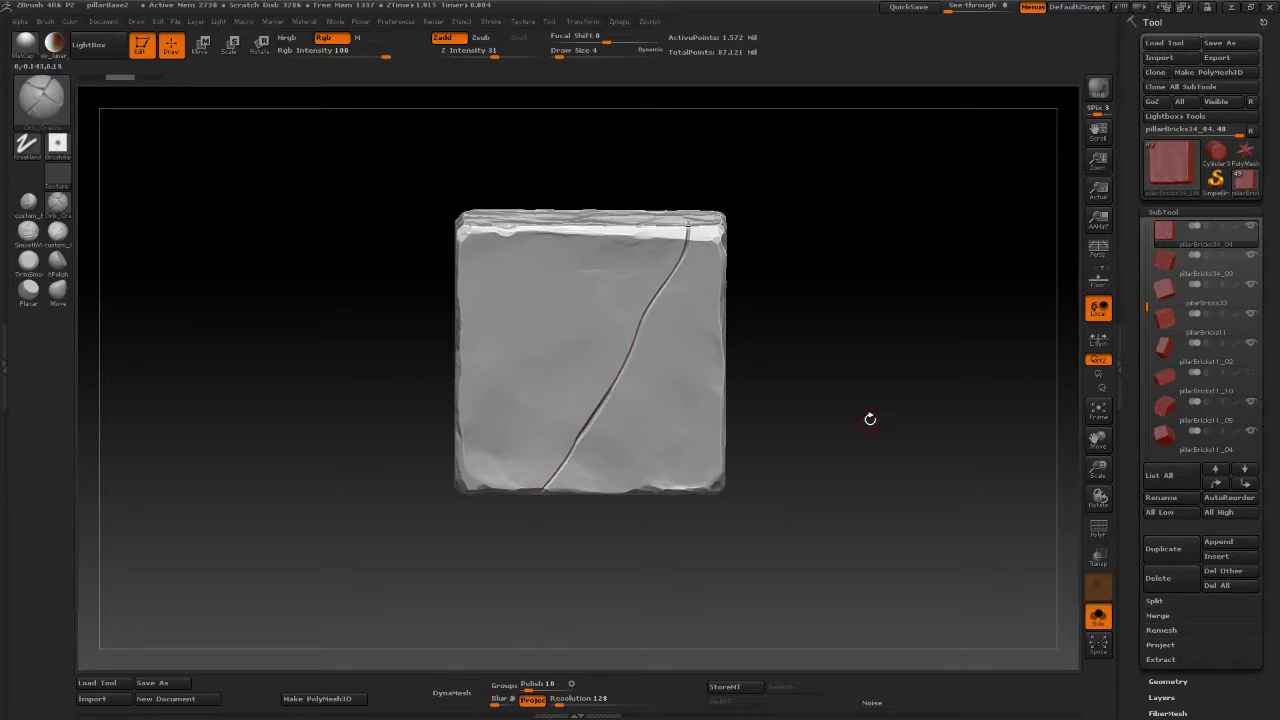
Carve a short branch crack from the upper part of the long crack out to the brick's right edge.
mouse_move(869, 420)
left_mouse_down()
mouse_move(884, 402)
mouse_move(871, 414)
mouse_move(866, 394)
left_mouse_up()
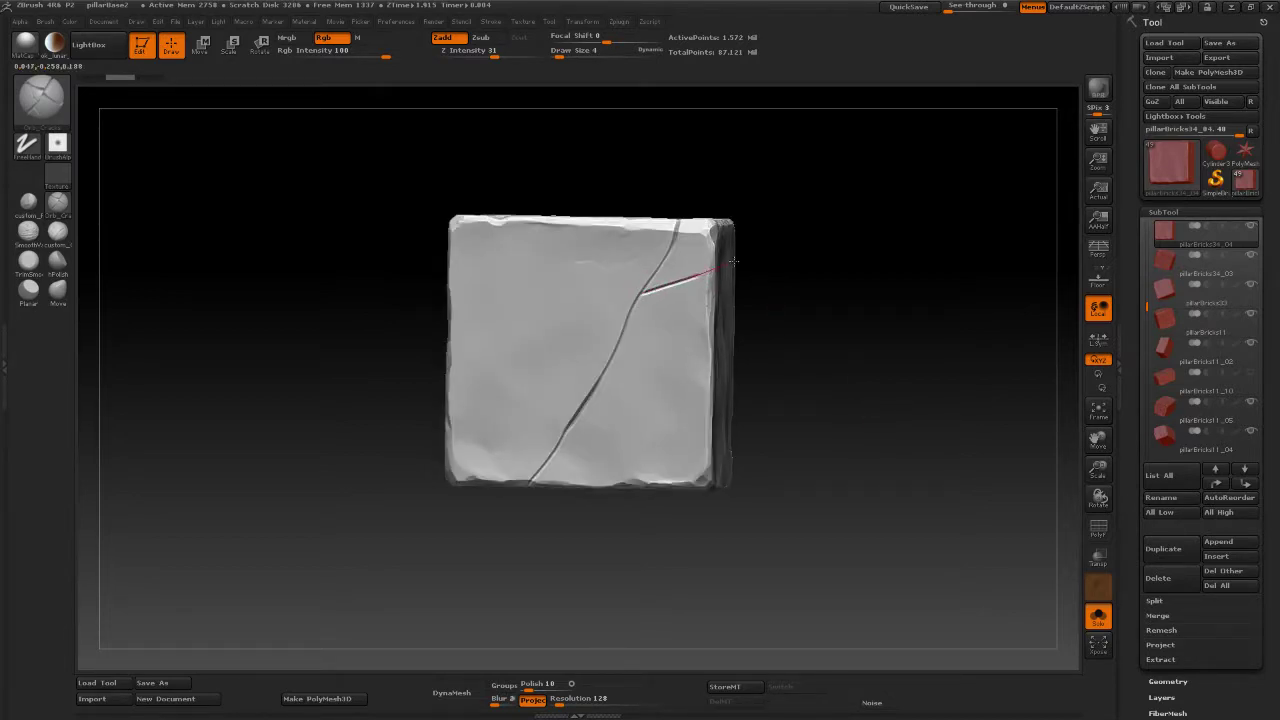
left_click_drag(752, 236, 753, 237)
mouse_move(856, 254)
left_mouse_down()
mouse_move(860, 277)
mouse_move(865, 268)
left_mouse_up()
mouse_move(848, 320)
left_mouse_down("alt")
mouse_move(867, 338)
mouse_move(886, 271)
left_mouse_up("alt")
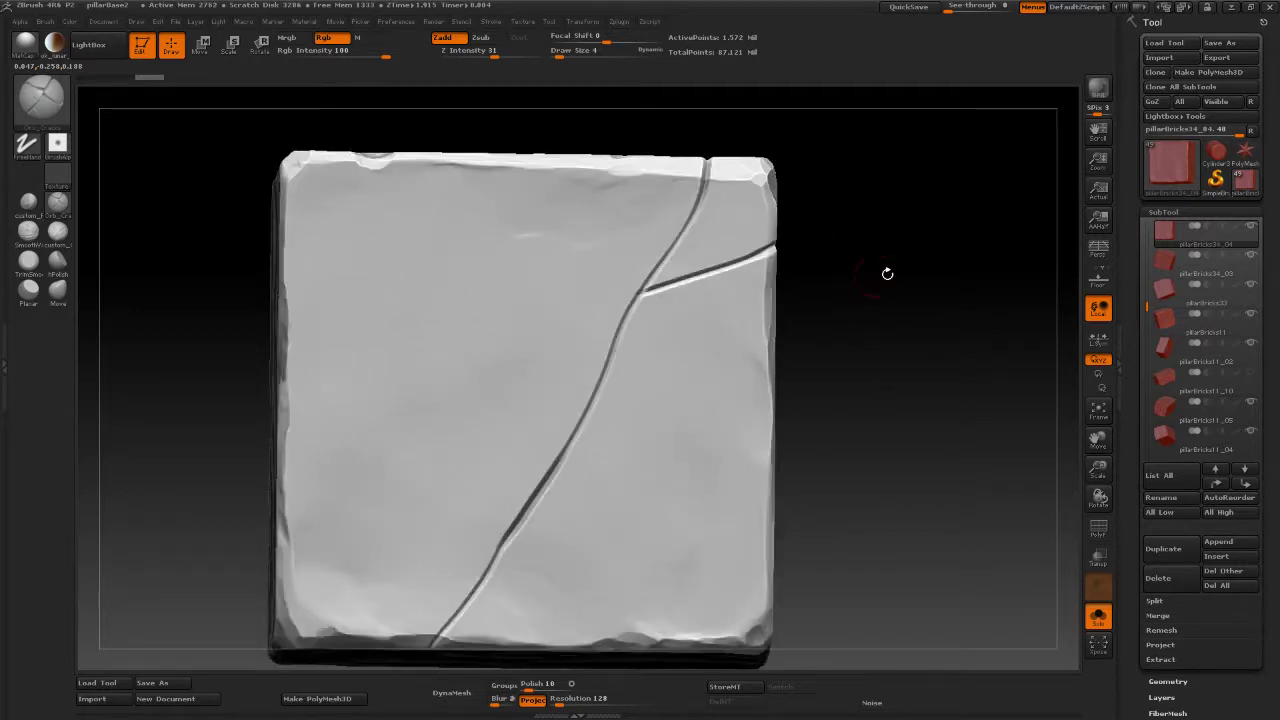
Select the TrimSmoothBorder brush and open the brick's Geometry settings.
left_click(55, 292)
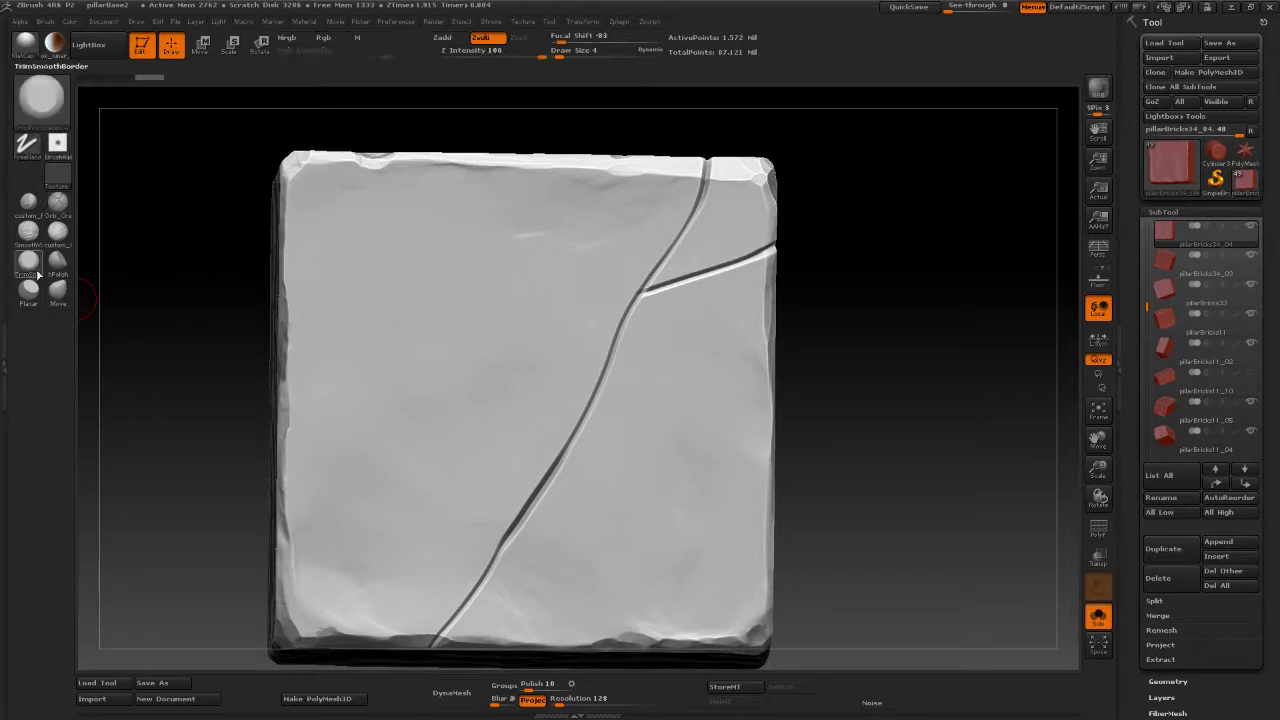
mouse_move(860, 331)
left_mouse_down()
mouse_move(920, 337)
mouse_move(926, 366)
left_mouse_up()
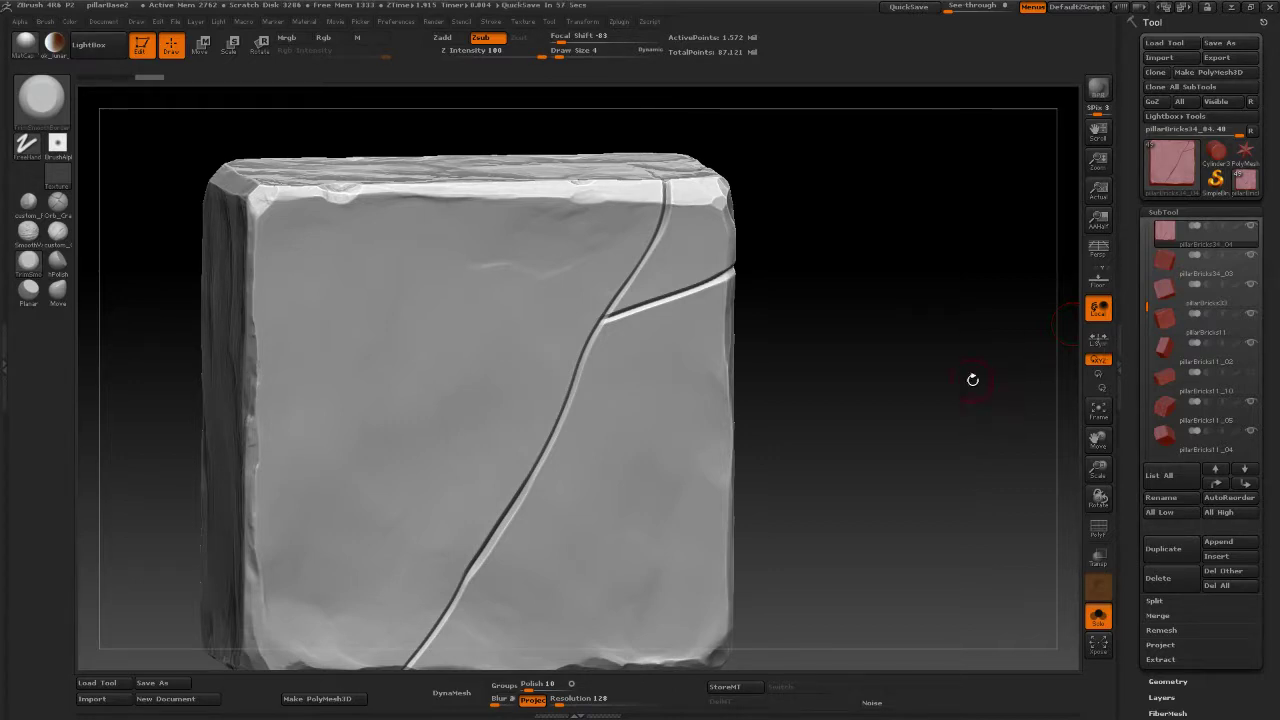
mouse_move(957, 357)
left_mouse_down()
mouse_move(943, 369)
mouse_move(934, 326)
left_mouse_up()
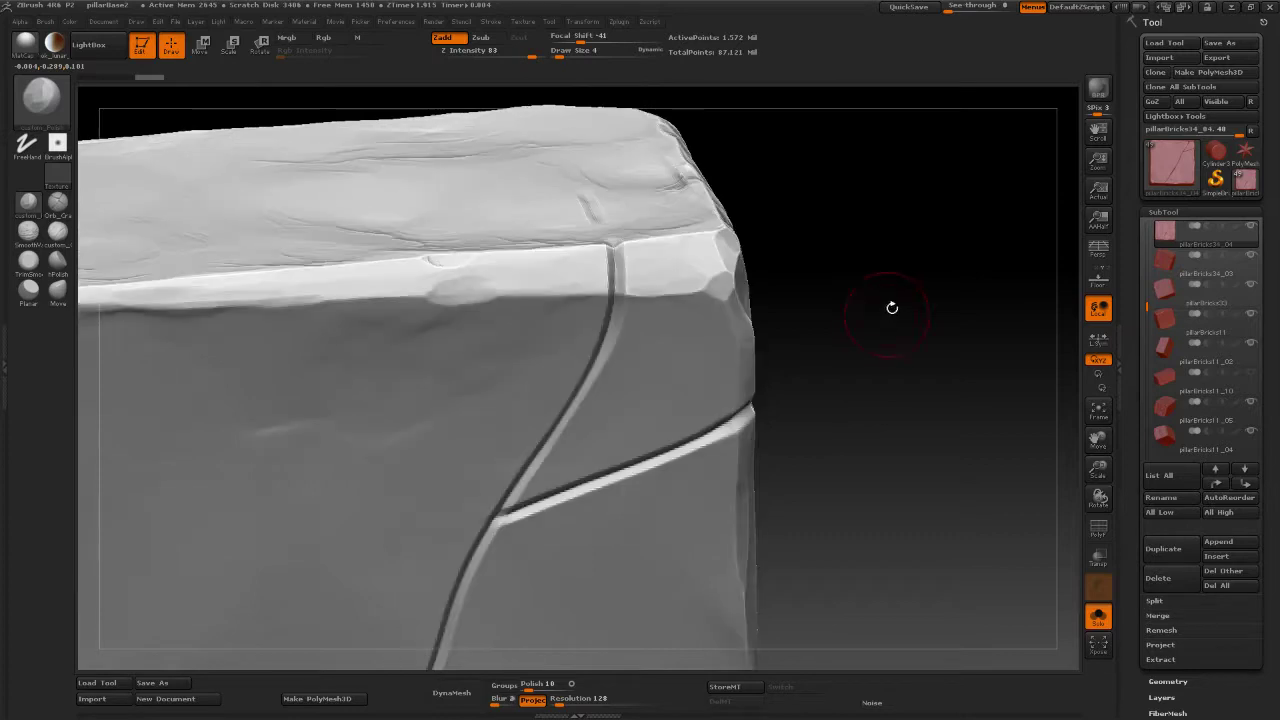
left_click(1164, 212)
left_click(1167, 227)
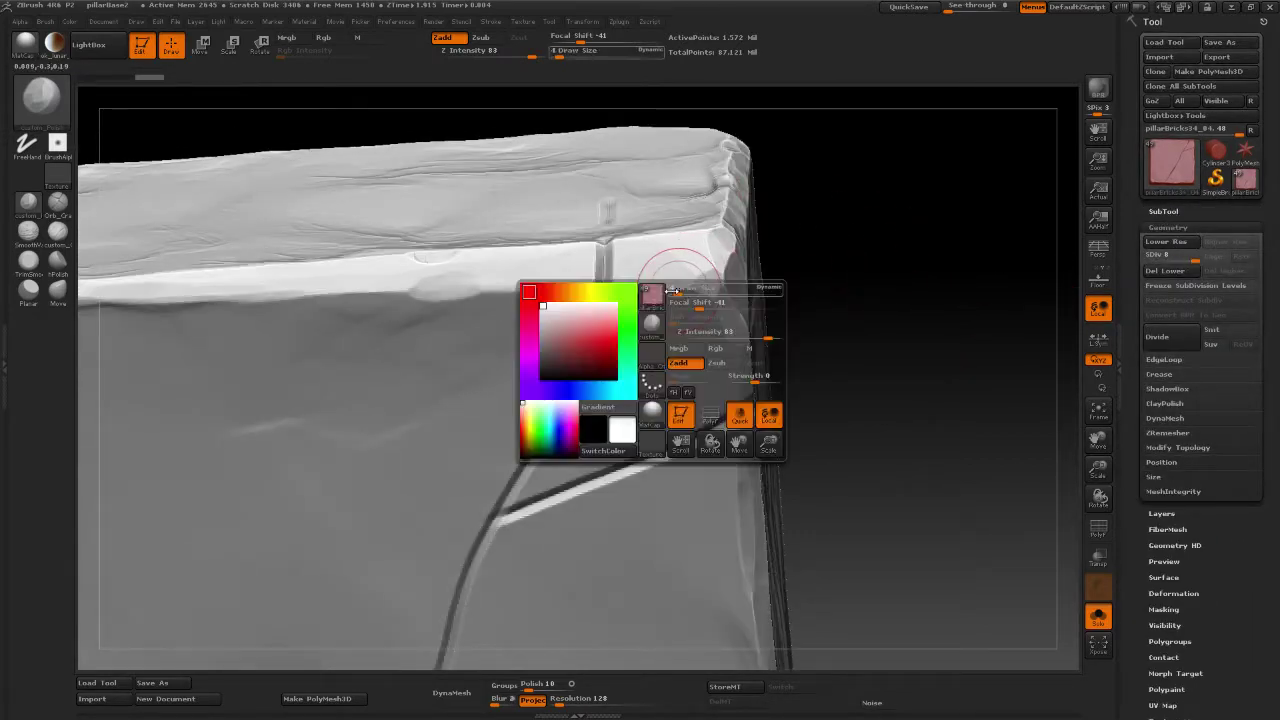
Set the custom_Polish brush's draw size to 3 and wear down both edges of the long crack at its upper end.
key("space")
mouse_move(678, 290)
left_mouse_down()
mouse_move(610, 283)
mouse_move(623, 252)
mouse_move(613, 270)
left_mouse_up()
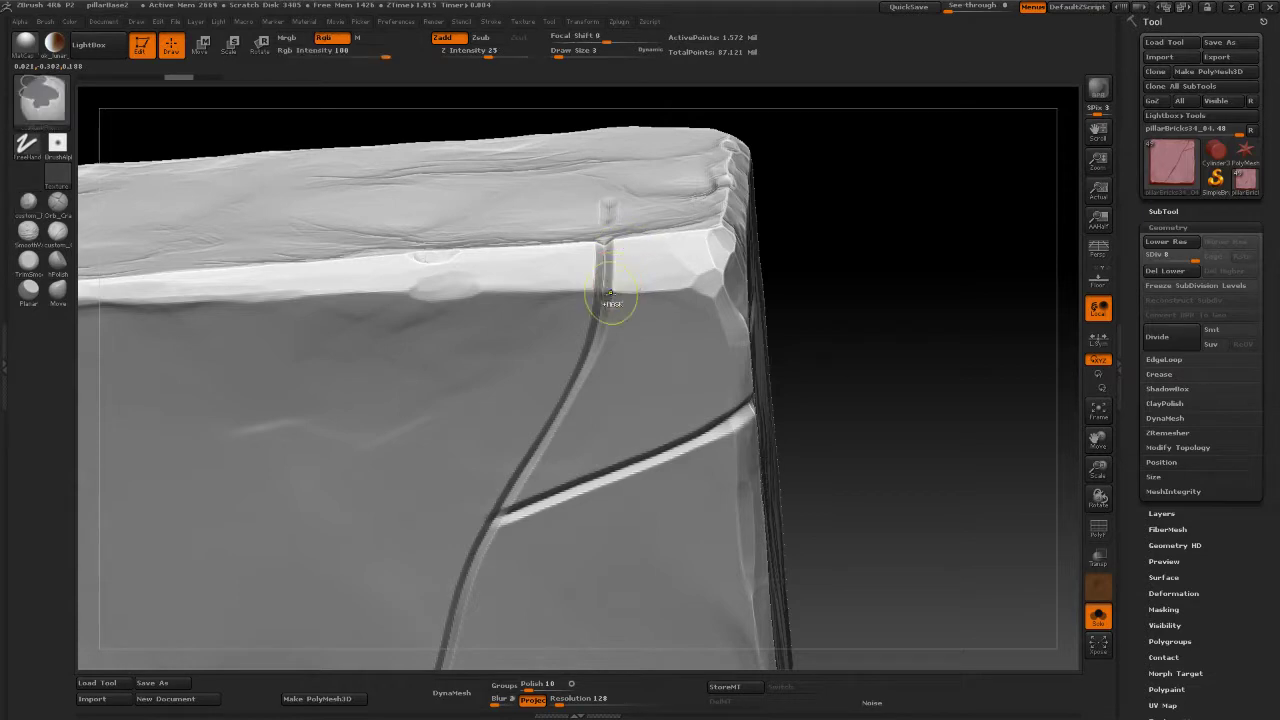
key("ctrl+z")
key("space")
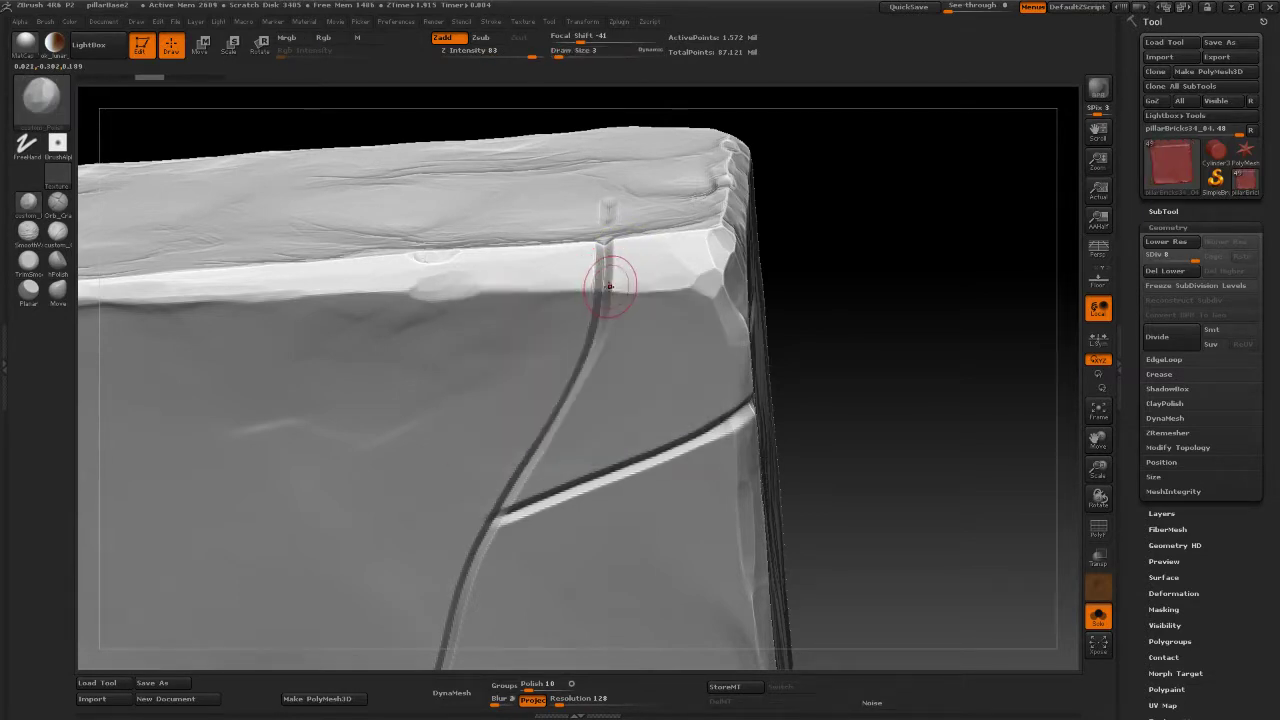
mouse_move(612, 277)
left_mouse_down()
mouse_move(611, 265)
mouse_move(611, 290)
left_mouse_up()
key("ctrl+z")
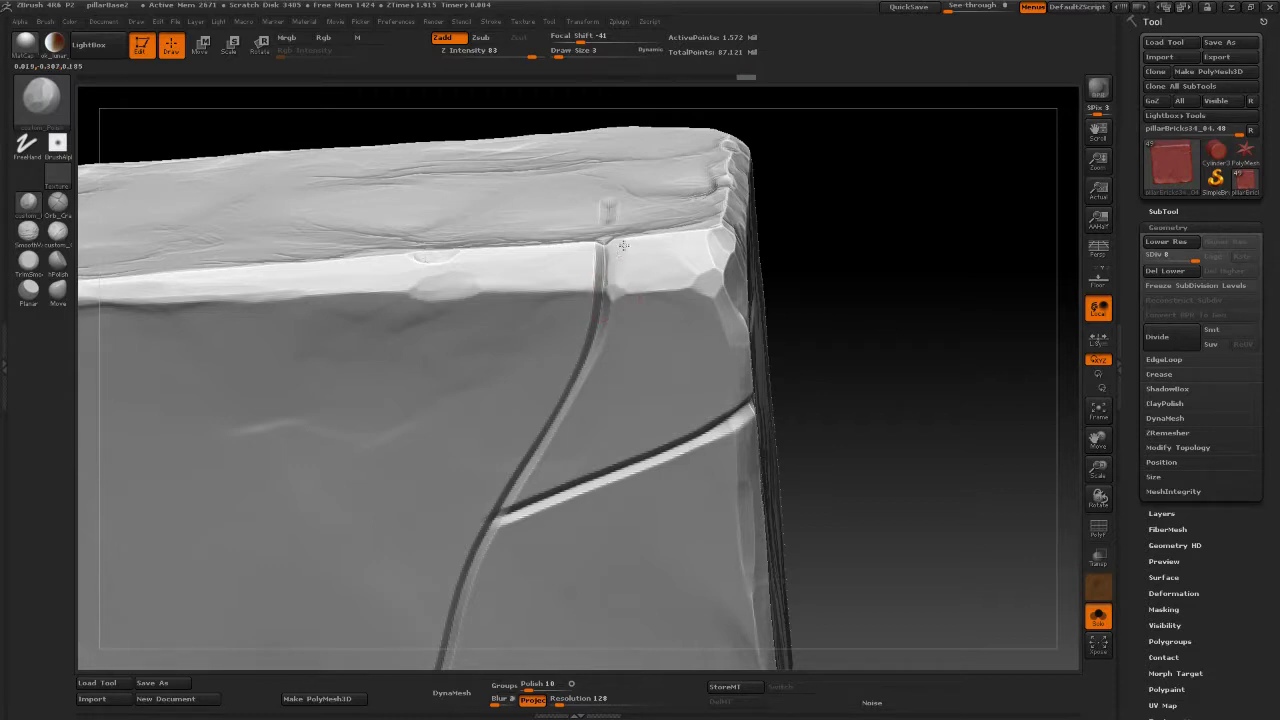
left_click_drag(624, 245, 628, 244)
left_click_drag(896, 250, 907, 331)
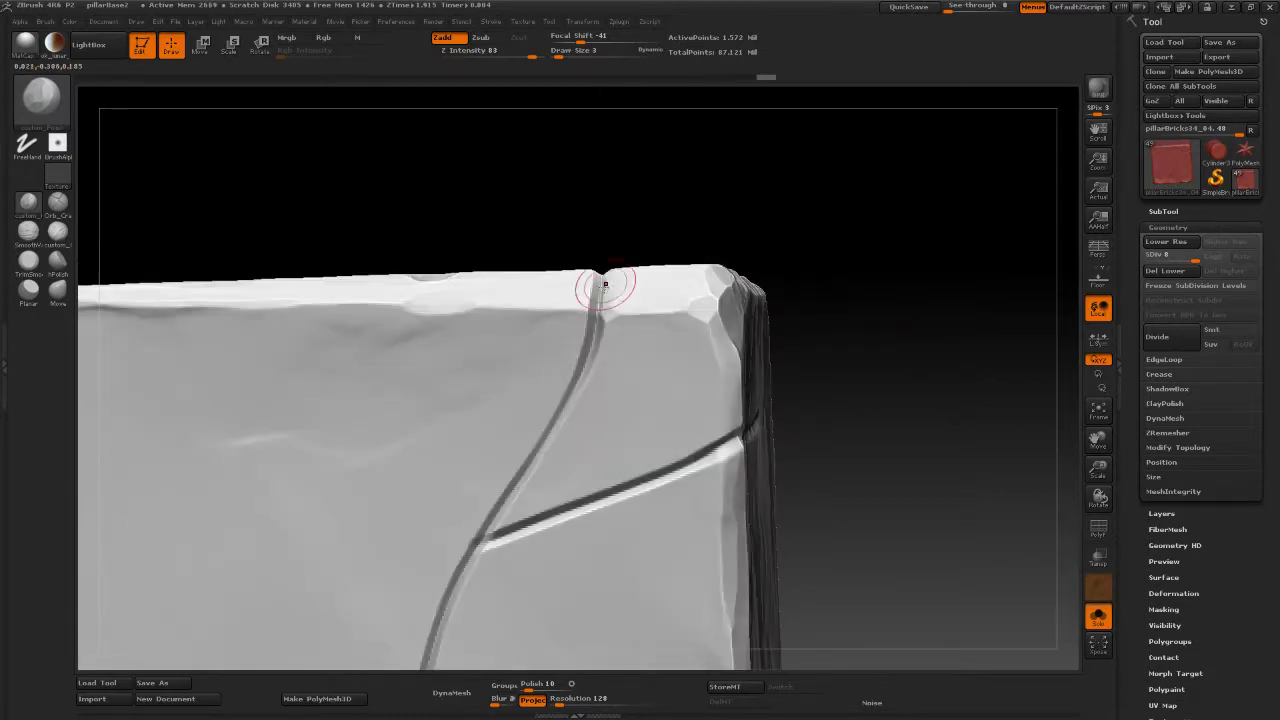
mouse_move(604, 284)
left_mouse_down()
mouse_move(588, 311)
mouse_move(586, 294)
mouse_move(580, 356)
mouse_move(586, 304)
left_mouse_up()
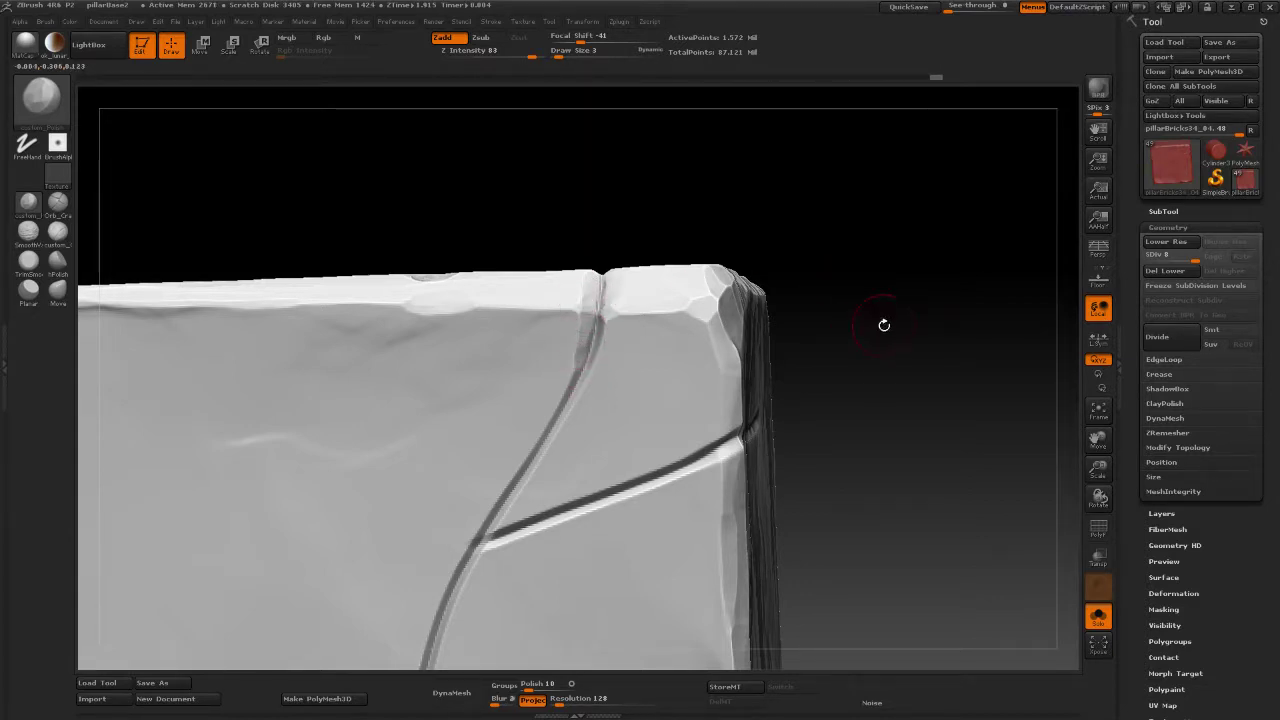
mouse_move(883, 323)
left_mouse_down("alt")
mouse_move(878, 247)
mouse_move(891, 334)
left_mouse_up("alt")
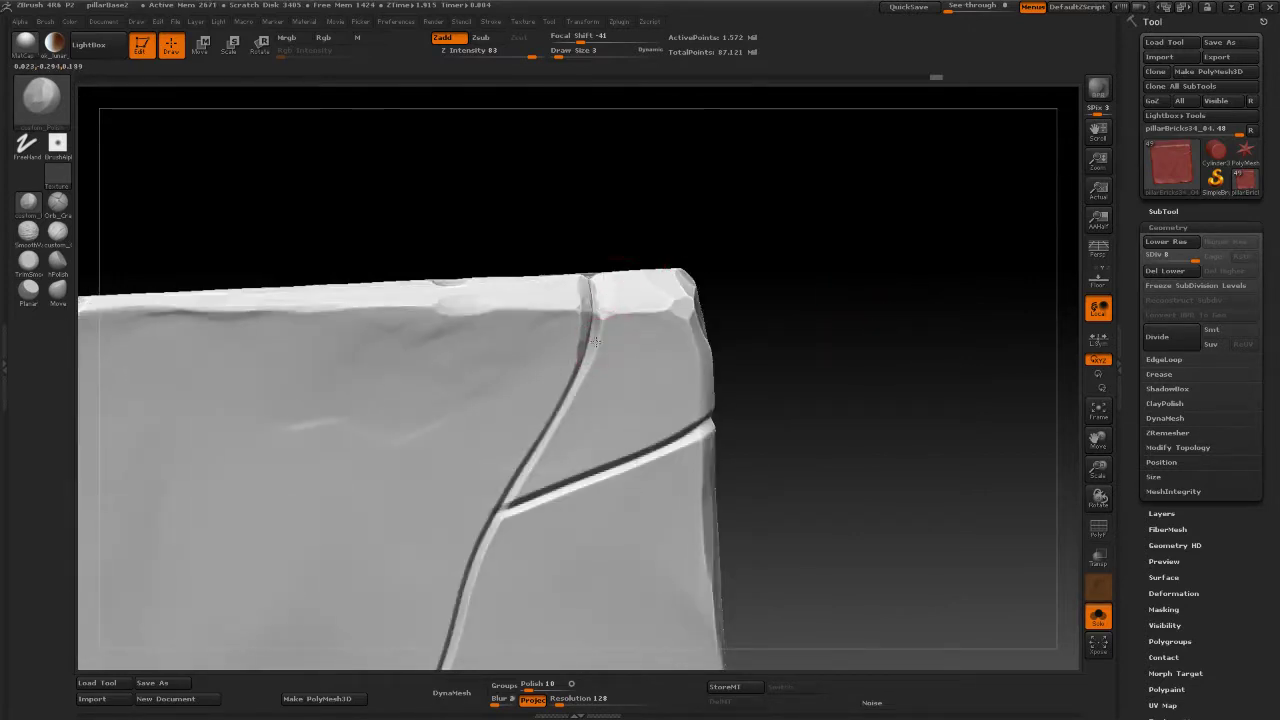
left_click_drag(600, 312, 594, 300)
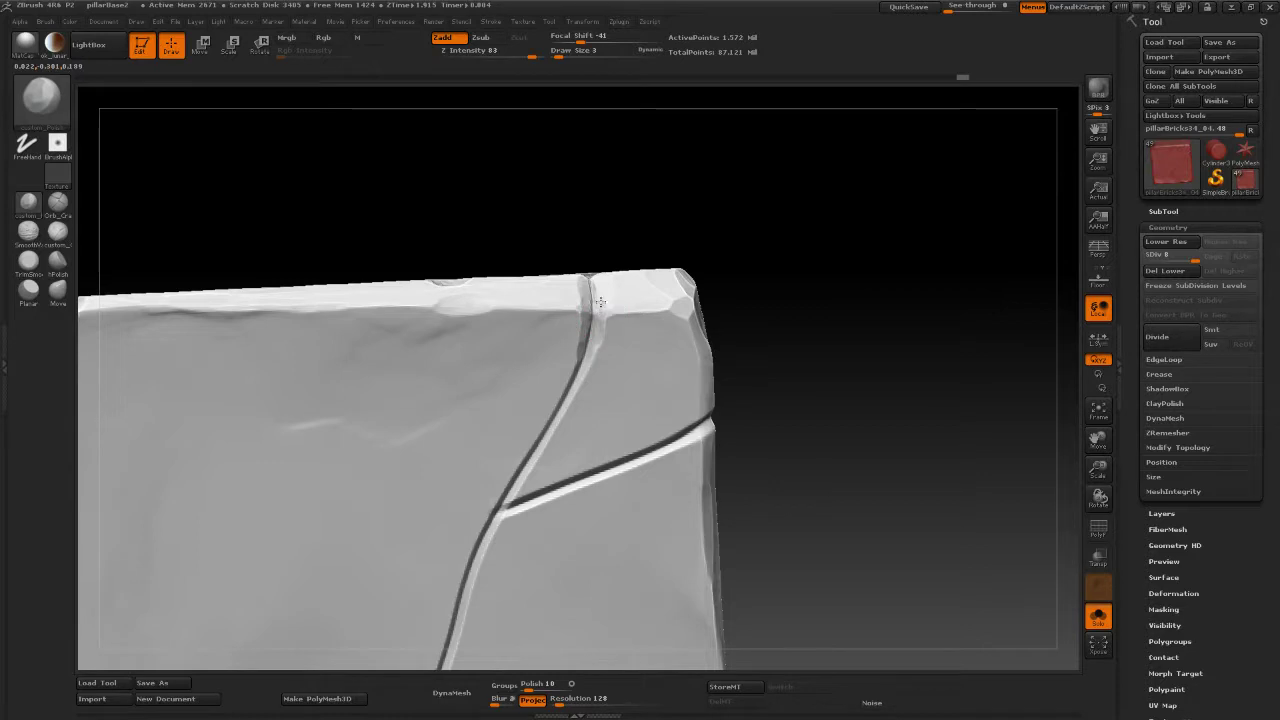
Recarve the upper end of the long crack through the brick's top bevel with the Orb_Cracks brush.
left_click_drag(720, 265, 916, 244)
left_click(57, 203)
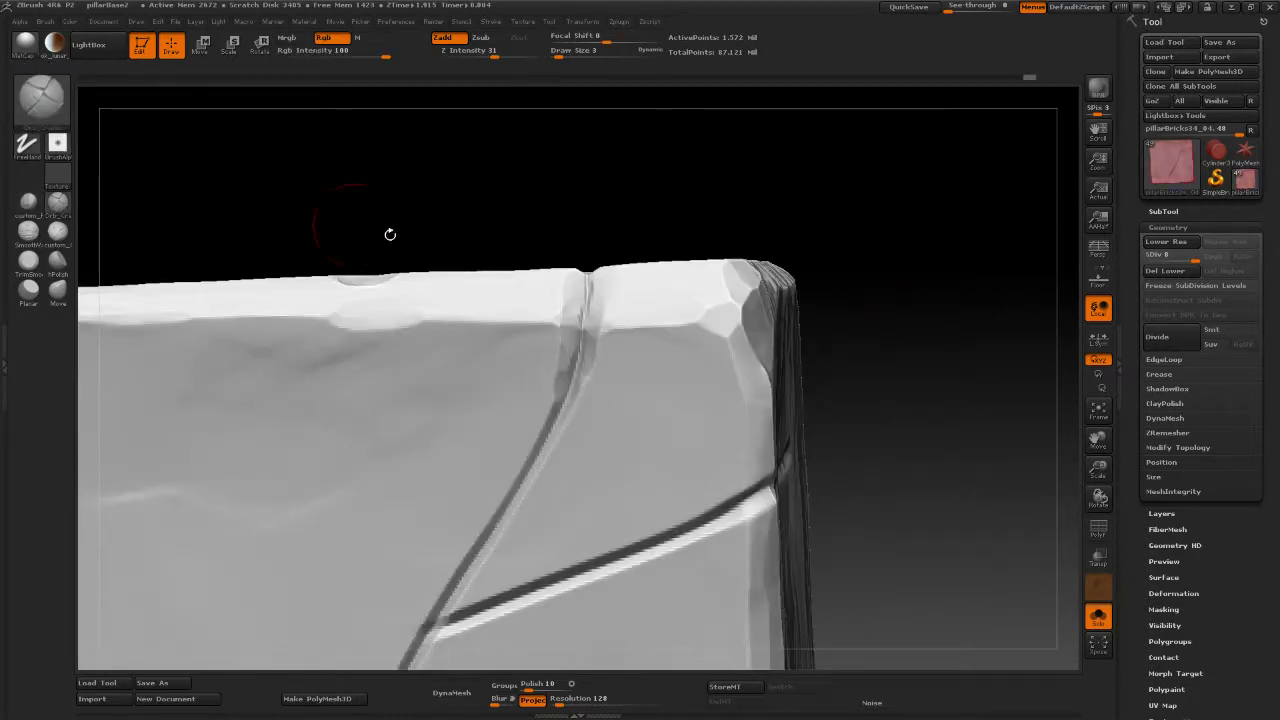
mouse_move(582, 368)
left_mouse_down()
mouse_move(571, 371)
mouse_move(577, 342)
left_mouse_up()
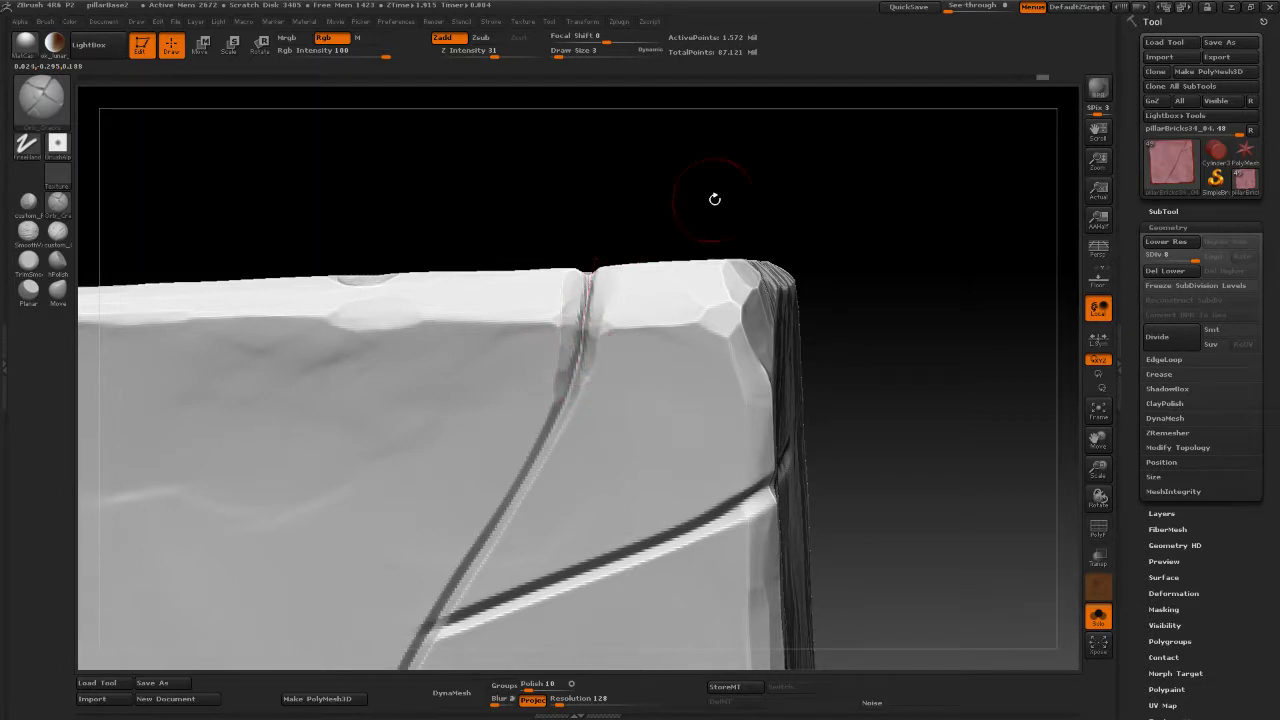
mouse_move(828, 219)
left_mouse_down()
mouse_move(850, 230)
mouse_move(851, 166)
mouse_move(836, 256)
mouse_move(800, 250)
mouse_move(766, 336)
mouse_move(788, 259)
mouse_move(764, 219)
left_mouse_up()
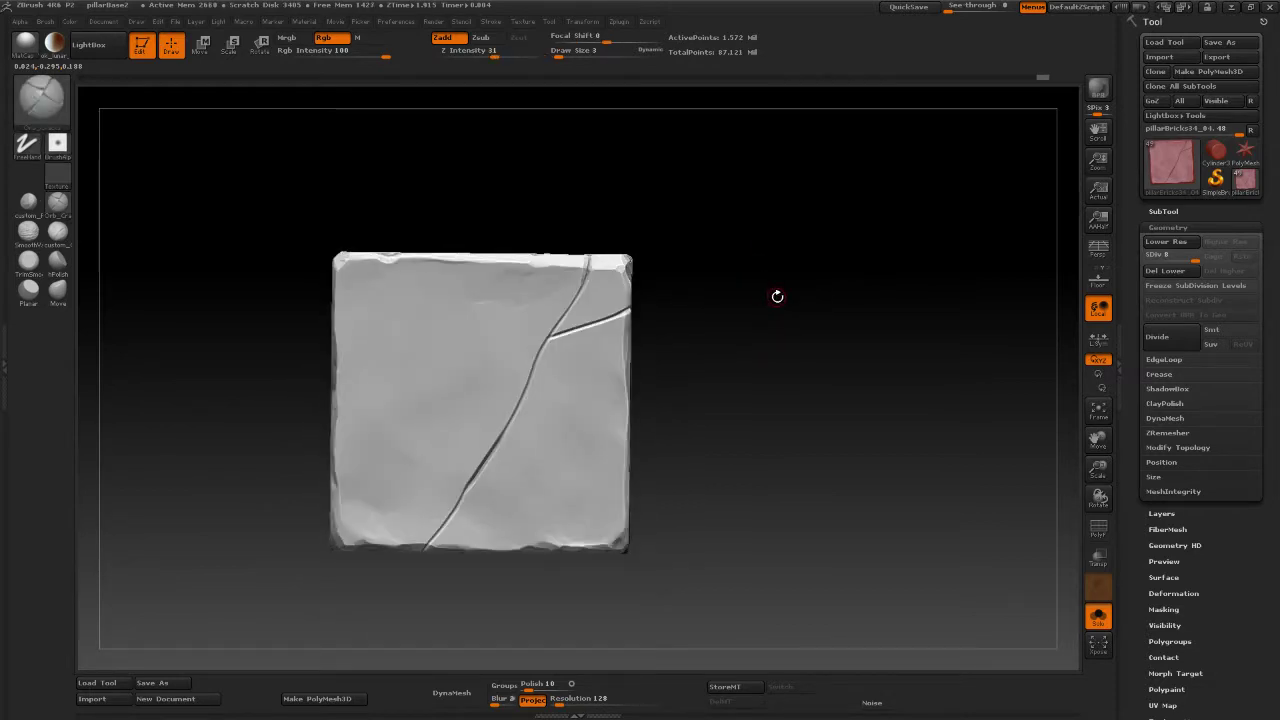
Wear down the junction of the long crack and its branch with the custom_Polish brush.
mouse_move(777, 297)
left_mouse_down("alt")
mouse_move(780, 280)
mouse_move(794, 297)
mouse_move(797, 408)
mouse_move(820, 420)
left_mouse_up("alt")
left_click(29, 203)
left_click_drag(789, 318, 796, 382, "alt")
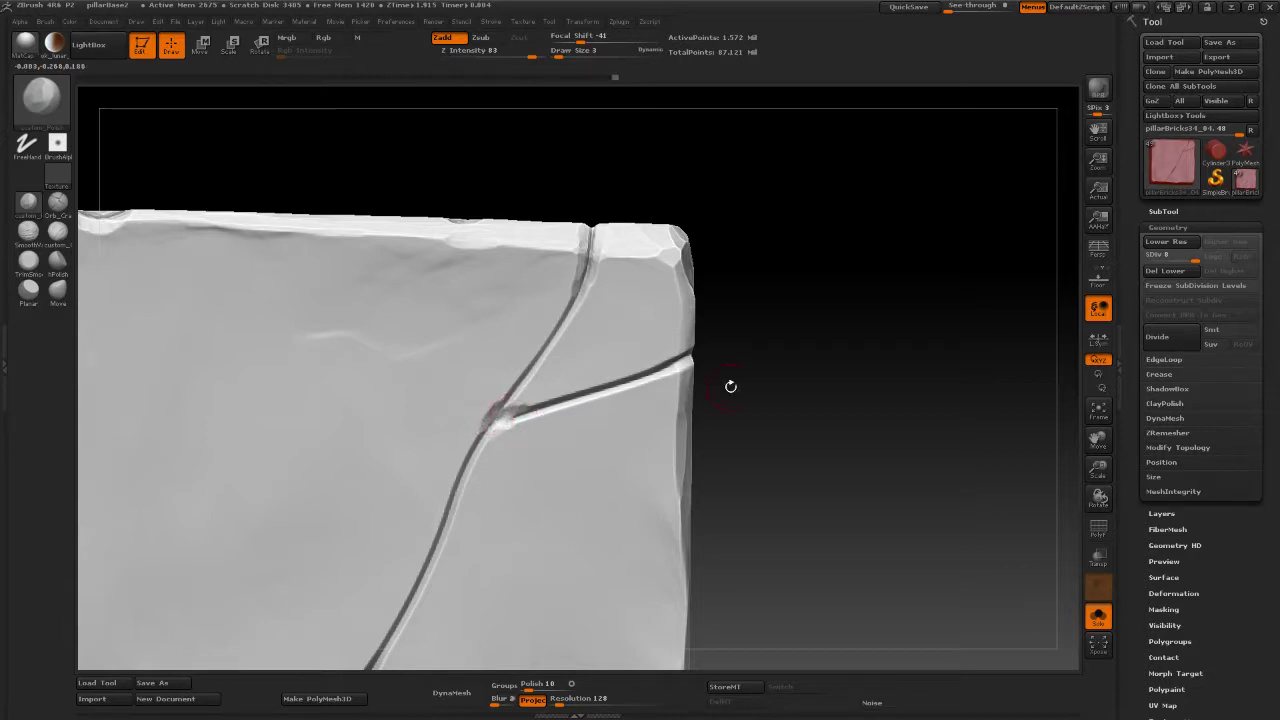
left_click_drag(934, 387, 912, 232, "alt")
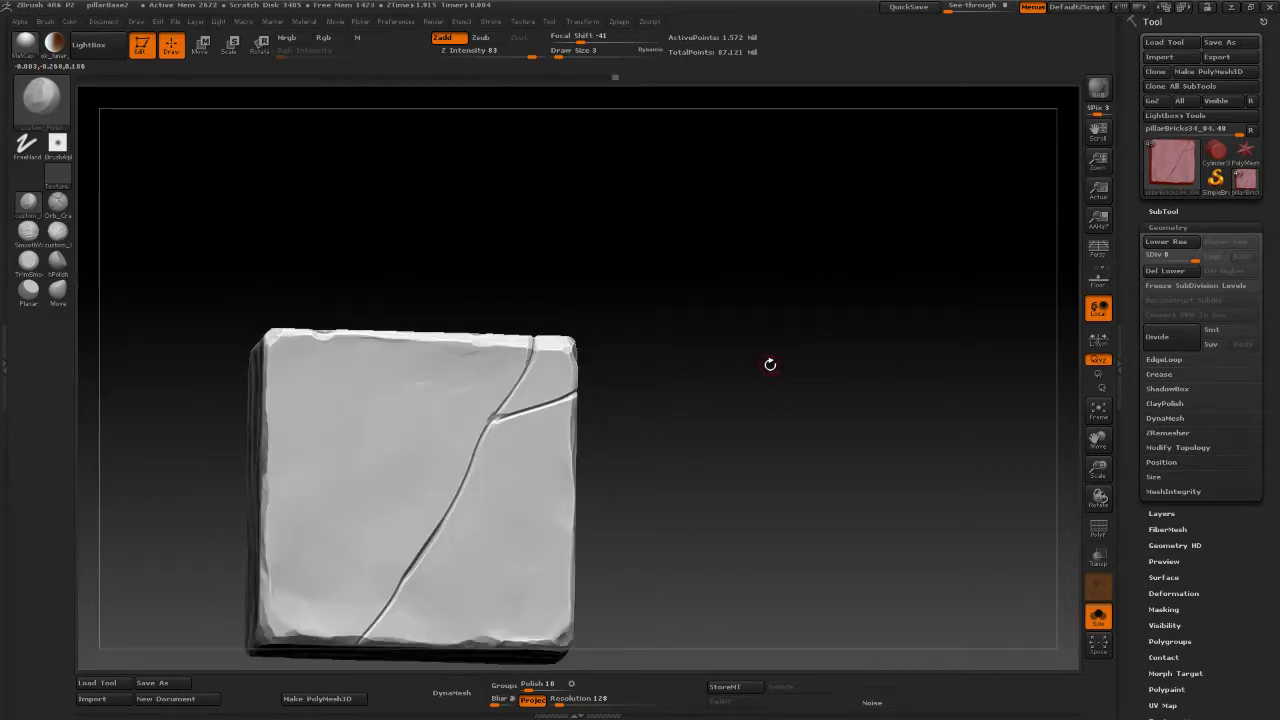
Pinch the crack lines above and around the junction with the custom_pinch brush at draw size 5.
left_click_drag(770, 364, 786, 406, "alt")
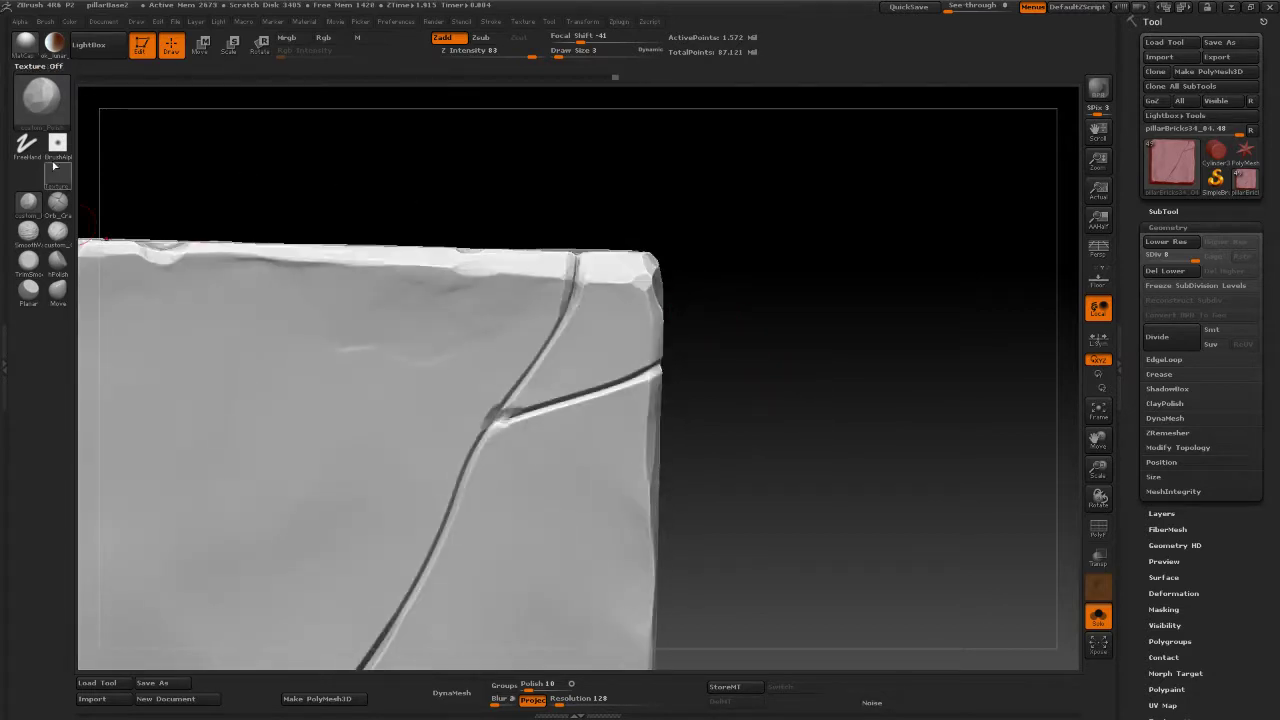
left_click(40, 97)
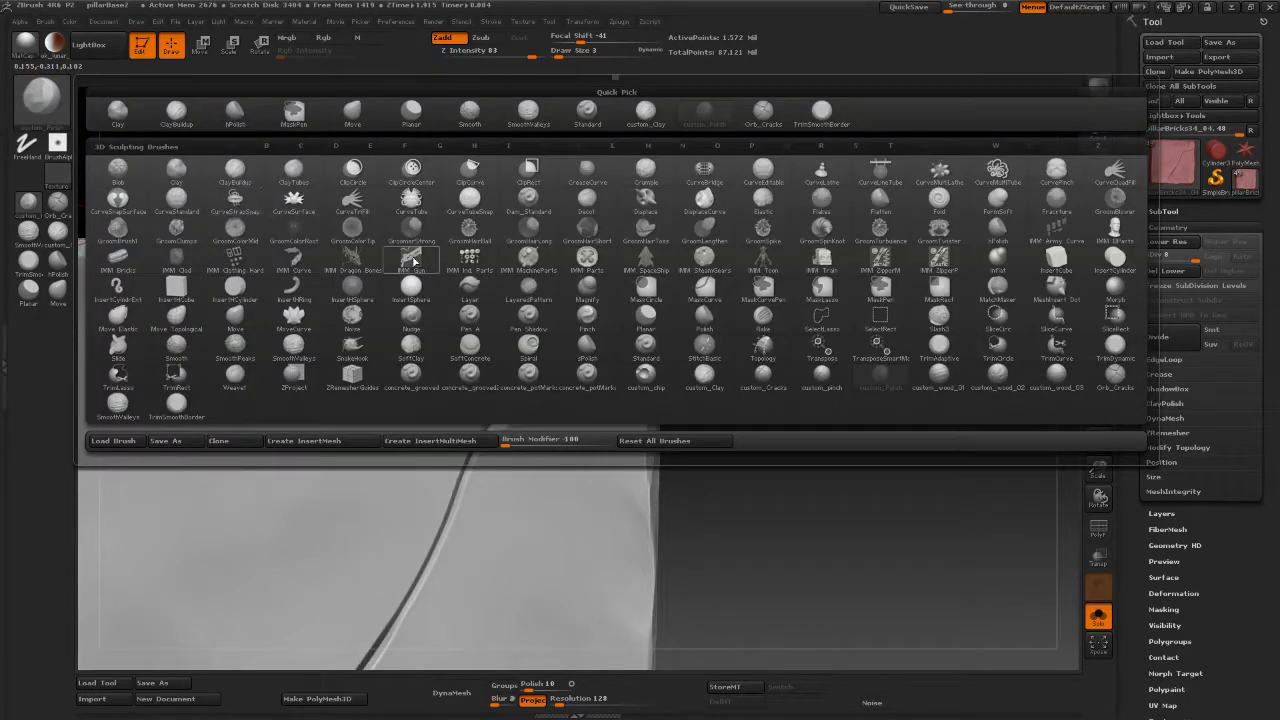
left_click(824, 390)
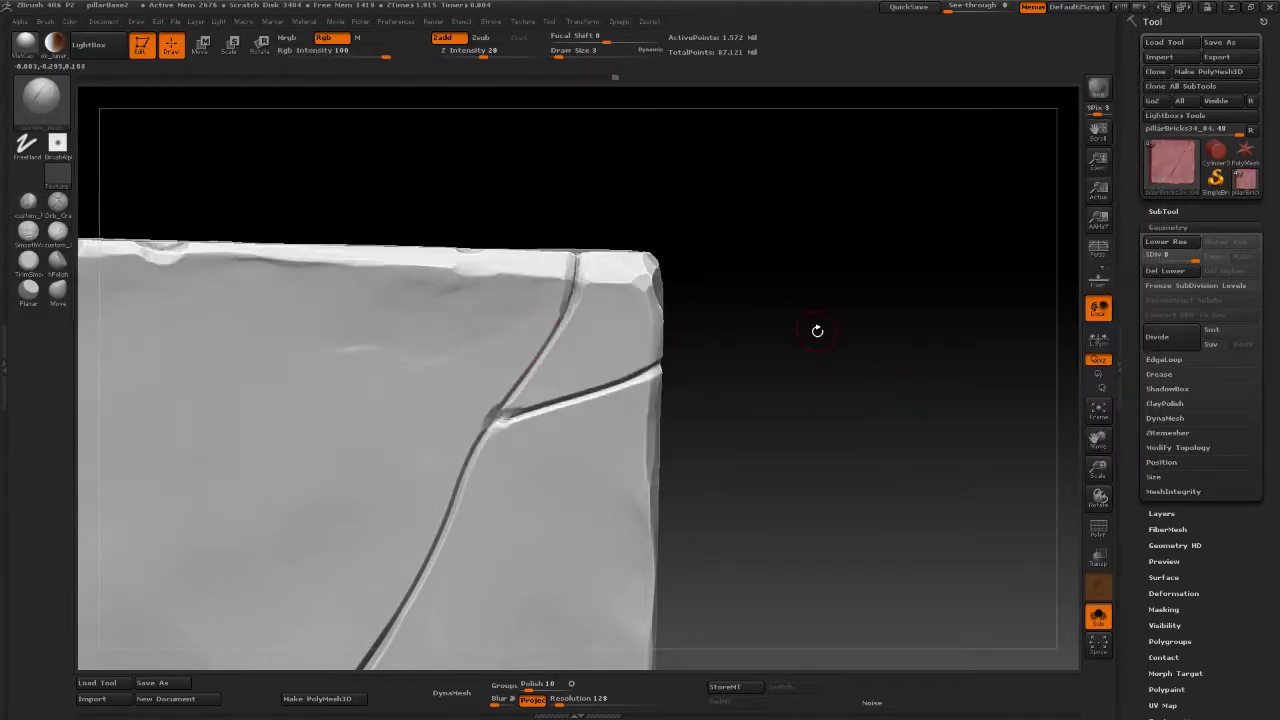
left_click_drag(817, 330, 817, 326)
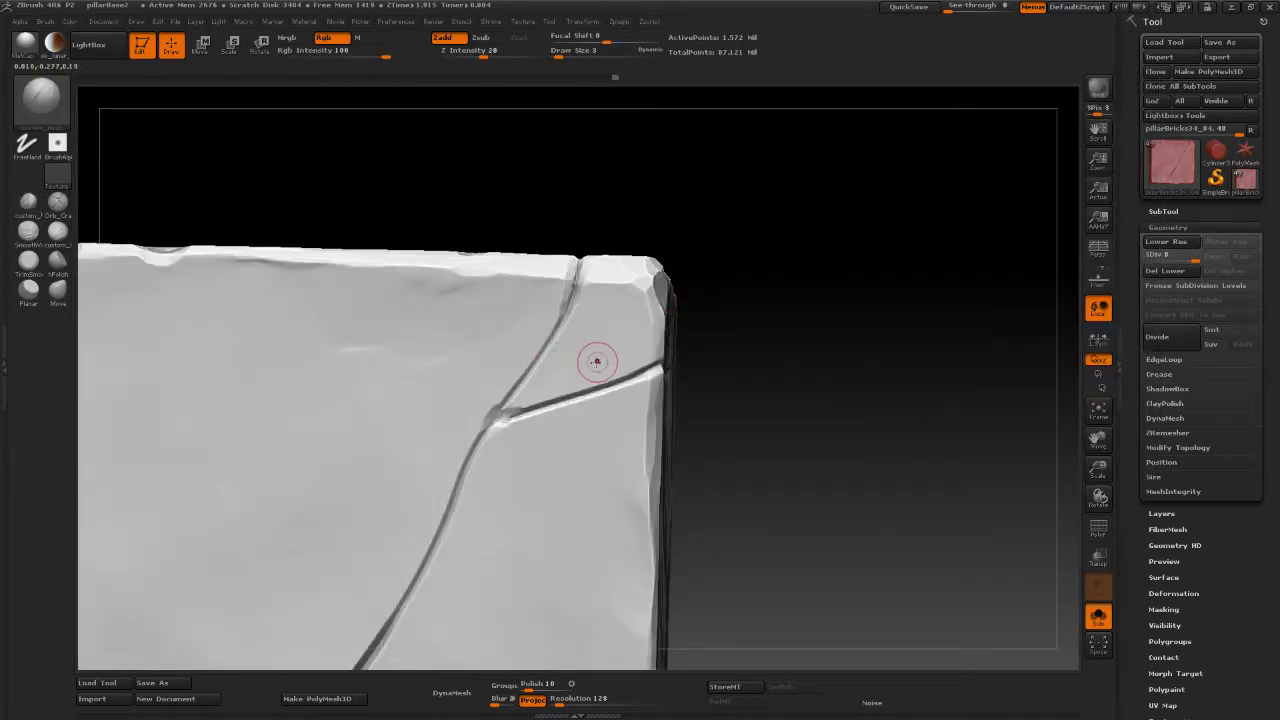
key("space")
left_click_drag(578, 379, 505, 412)
left_click_drag(538, 357, 545, 347)
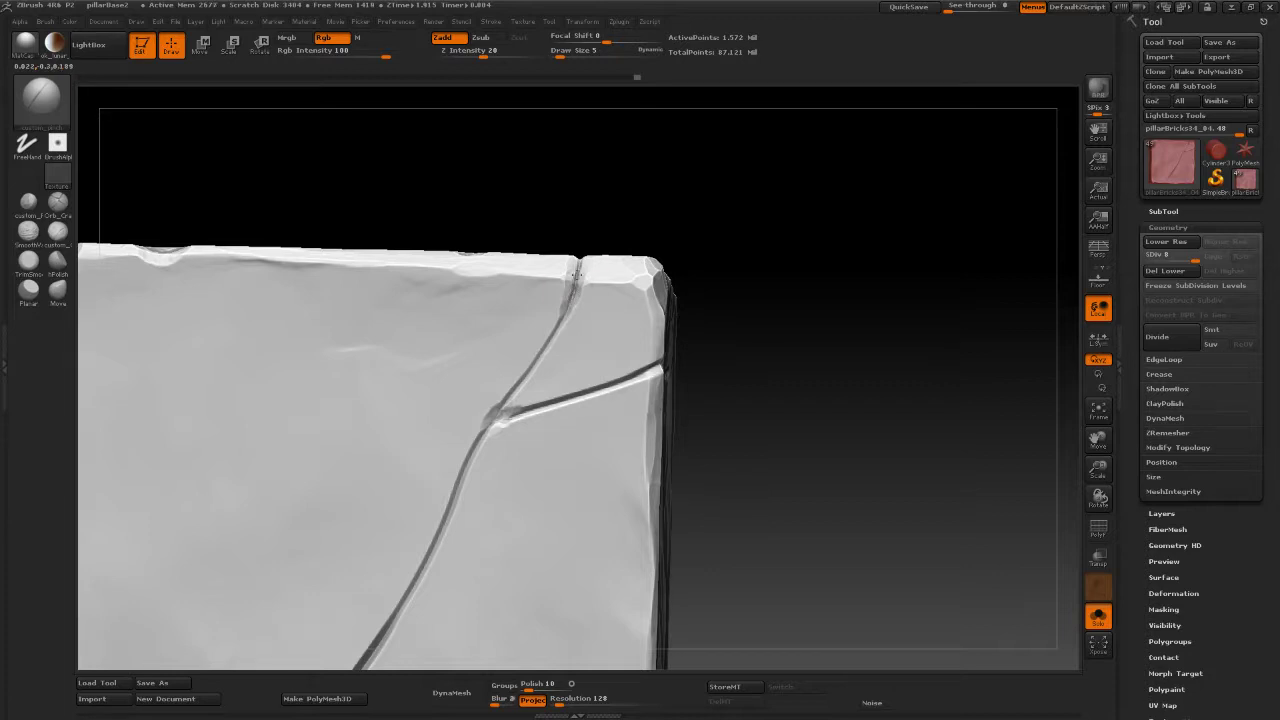
left_click_drag(568, 286, 505, 393)
left_click_drag(803, 387, 773, 252, "alt")
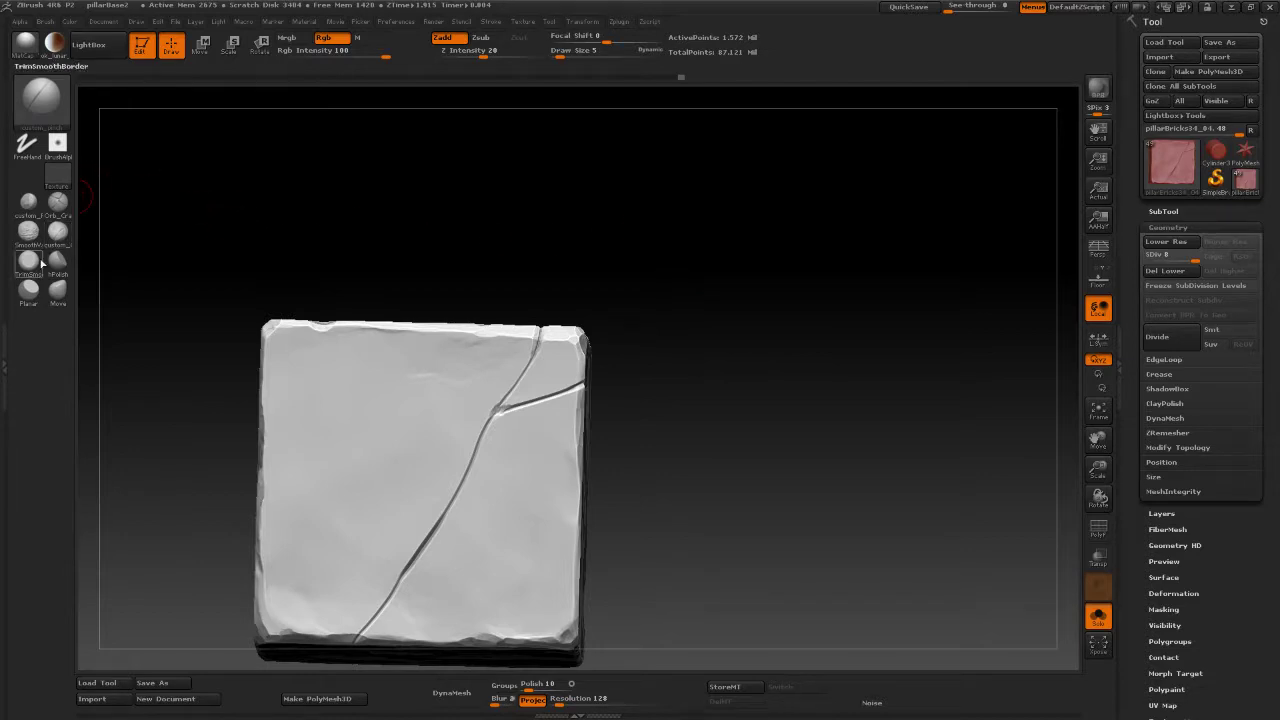
Soften the branch crack's edge beside the junction with the custom_Polish brush at a smaller draw size of 3.
left_click(28, 204)
left_click_drag(729, 343, 760, 430)
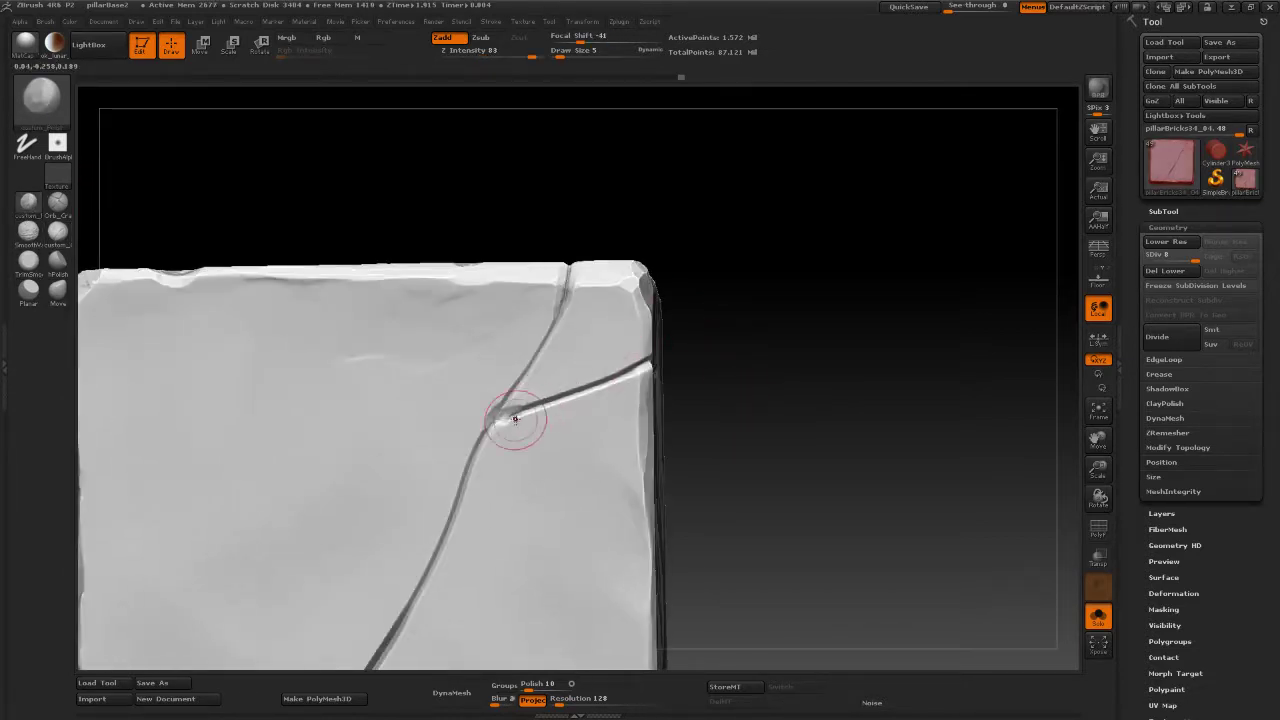
key("space")
left_click_drag(513, 419, 517, 418)
mouse_move(567, 401)
left_mouse_down()
mouse_move(636, 374)
mouse_move(532, 411)
left_mouse_up()
Wear down the edges of the branch crack out to the brick's right edge.
left_click_drag(755, 323, 712, 332)
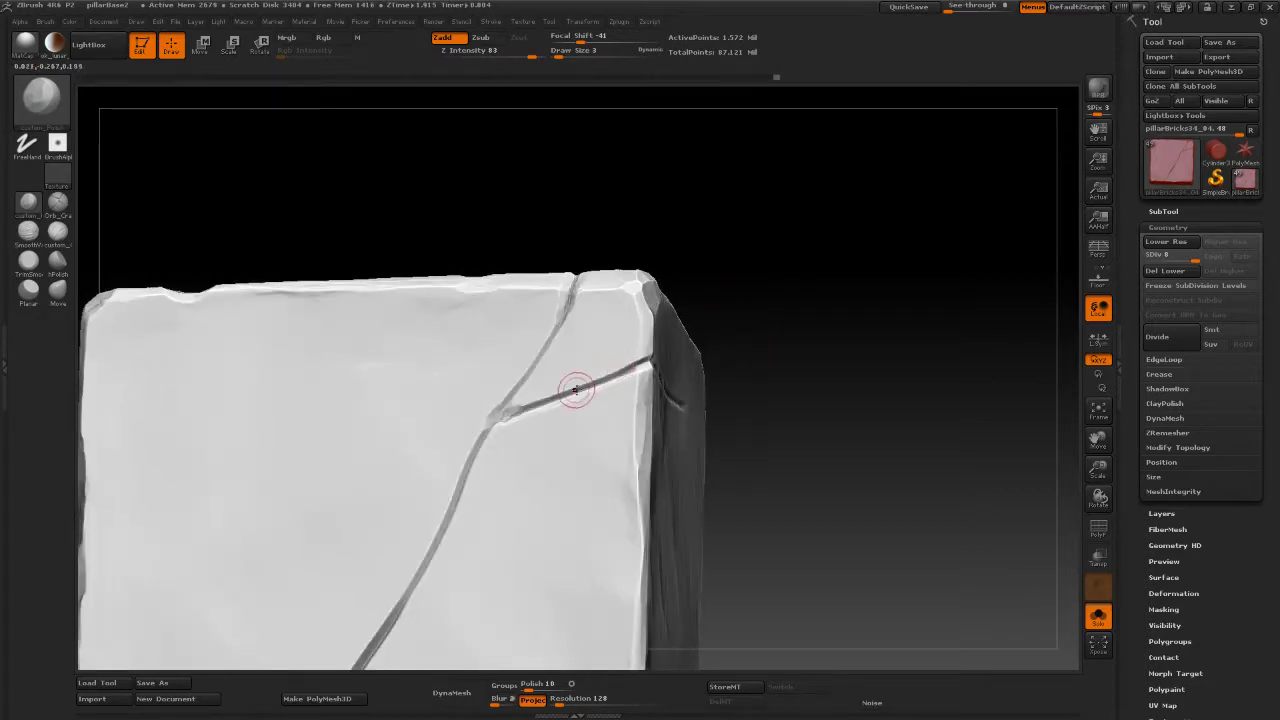
mouse_move(576, 390)
left_mouse_down()
mouse_move(520, 409)
mouse_move(645, 355)
mouse_move(637, 364)
left_mouse_up()
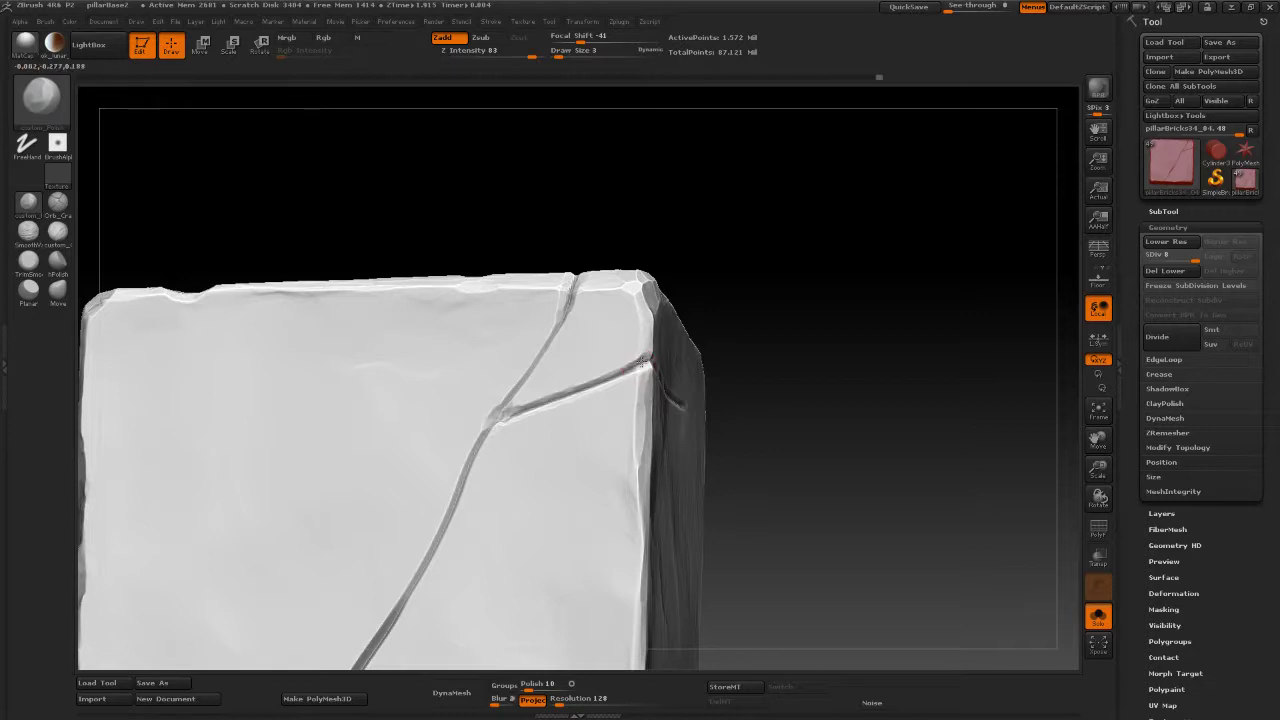
mouse_move(788, 345)
left_mouse_down()
mouse_move(789, 371)
mouse_move(840, 340)
mouse_move(787, 266)
left_mouse_up()
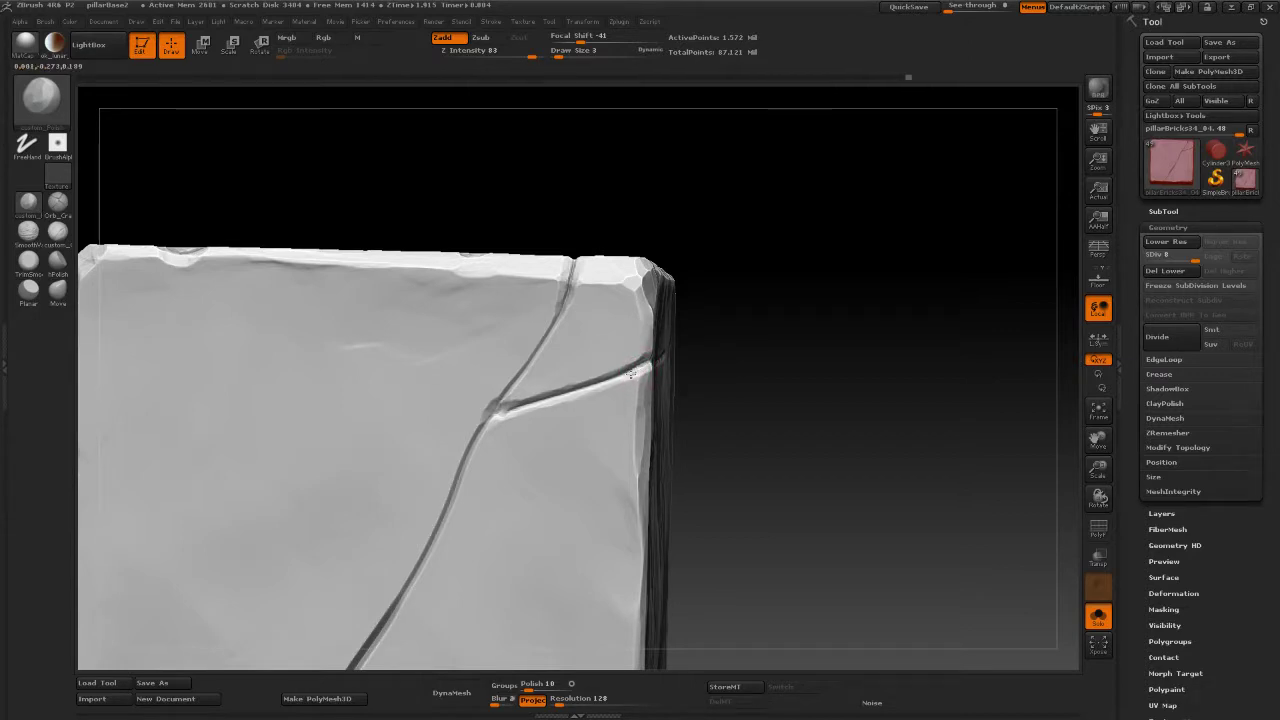
left_click_drag(648, 362, 587, 391)
Recarve the long crack through the branch junction with the Orb_Cracks brush.
left_click(57, 205)
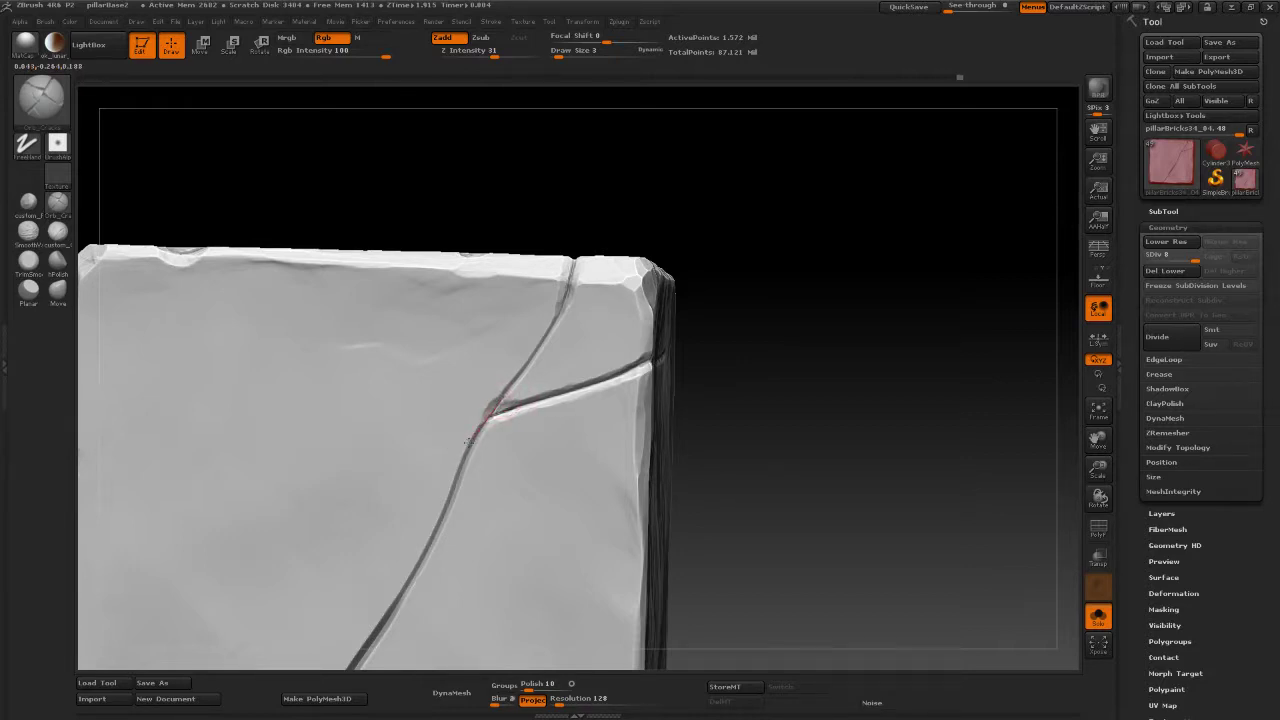
left_click_drag(468, 441, 462, 455)
left_click_drag(824, 382, 796, 268, "alt")
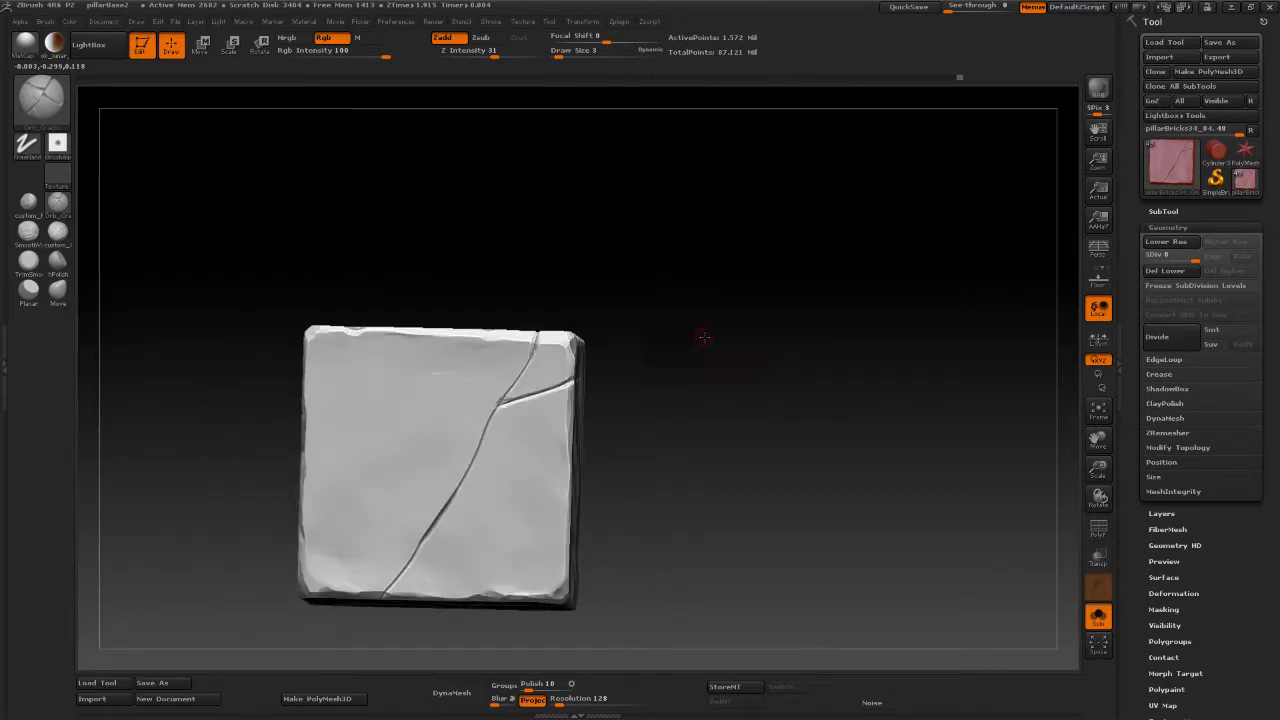
Refine the long crack's edge between the top bevel and the junction with the custom_Polish brush, reducing its draw size to 1.
left_click_drag(704, 337, 673, 303)
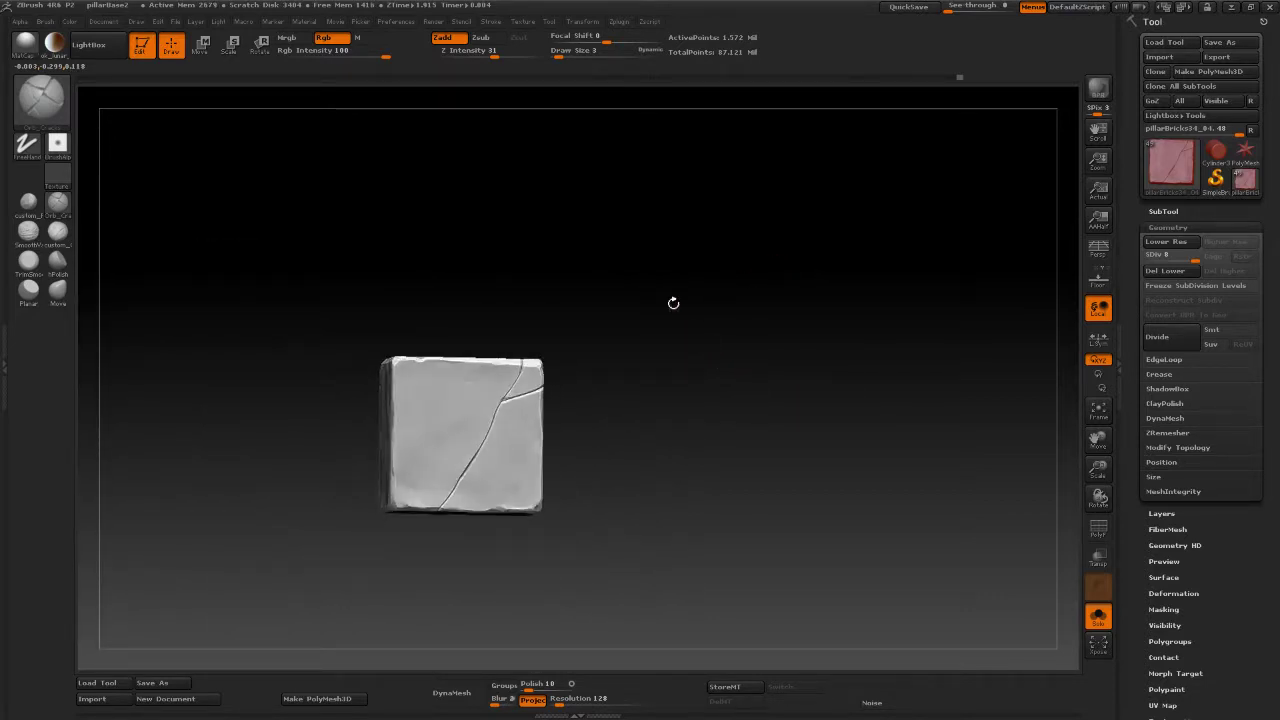
left_click_drag(677, 384, 679, 421, "alt")
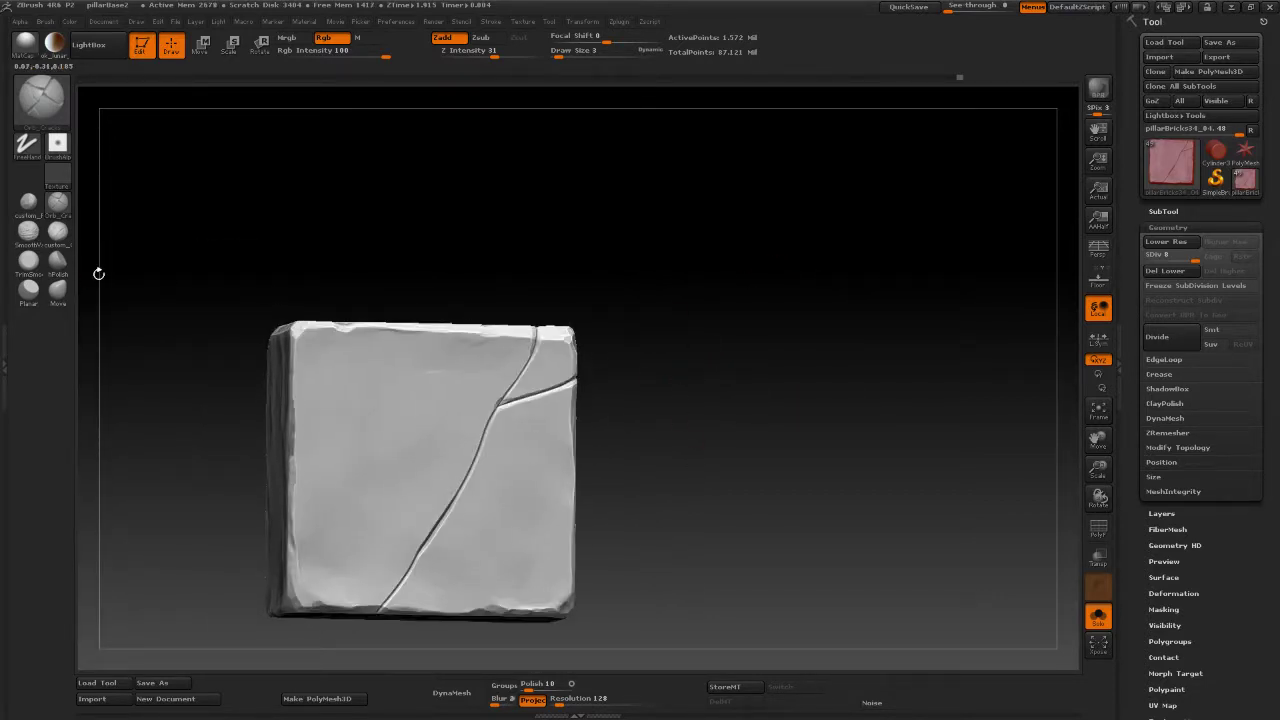
left_click(29, 207)
left_click_drag(767, 387, 797, 431, "alt")
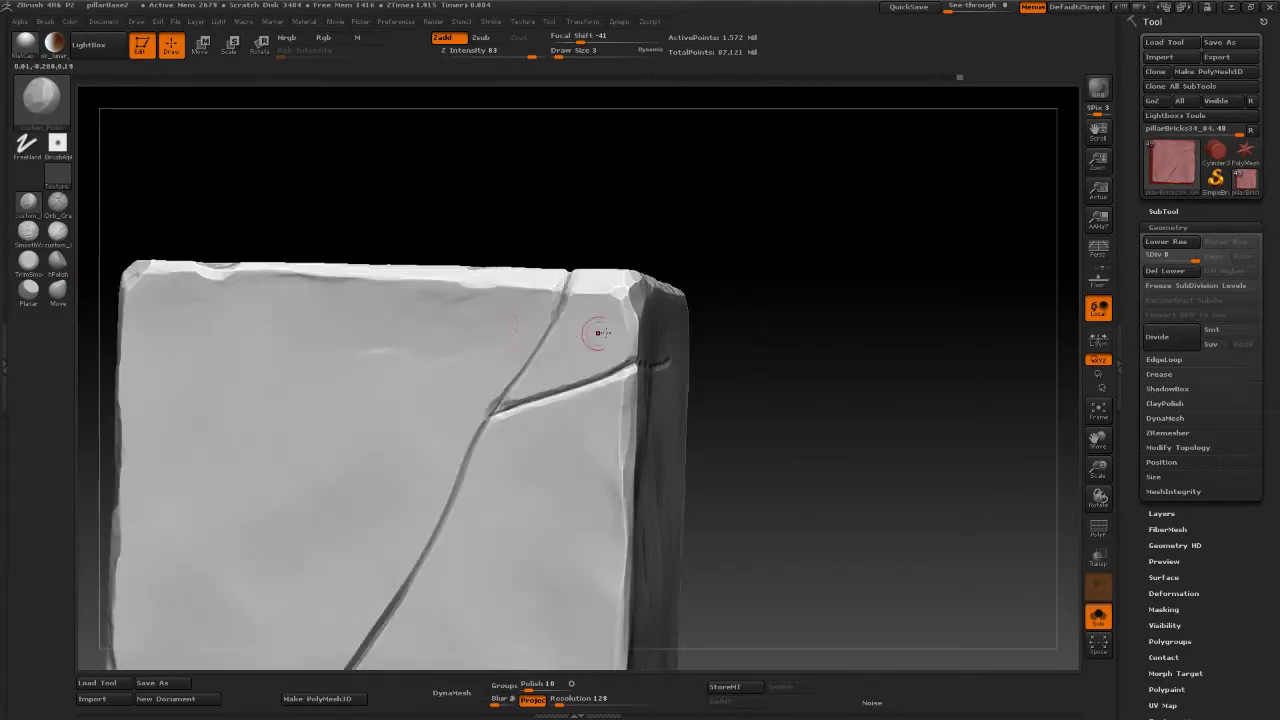
left_click_drag(676, 320, 686, 318)
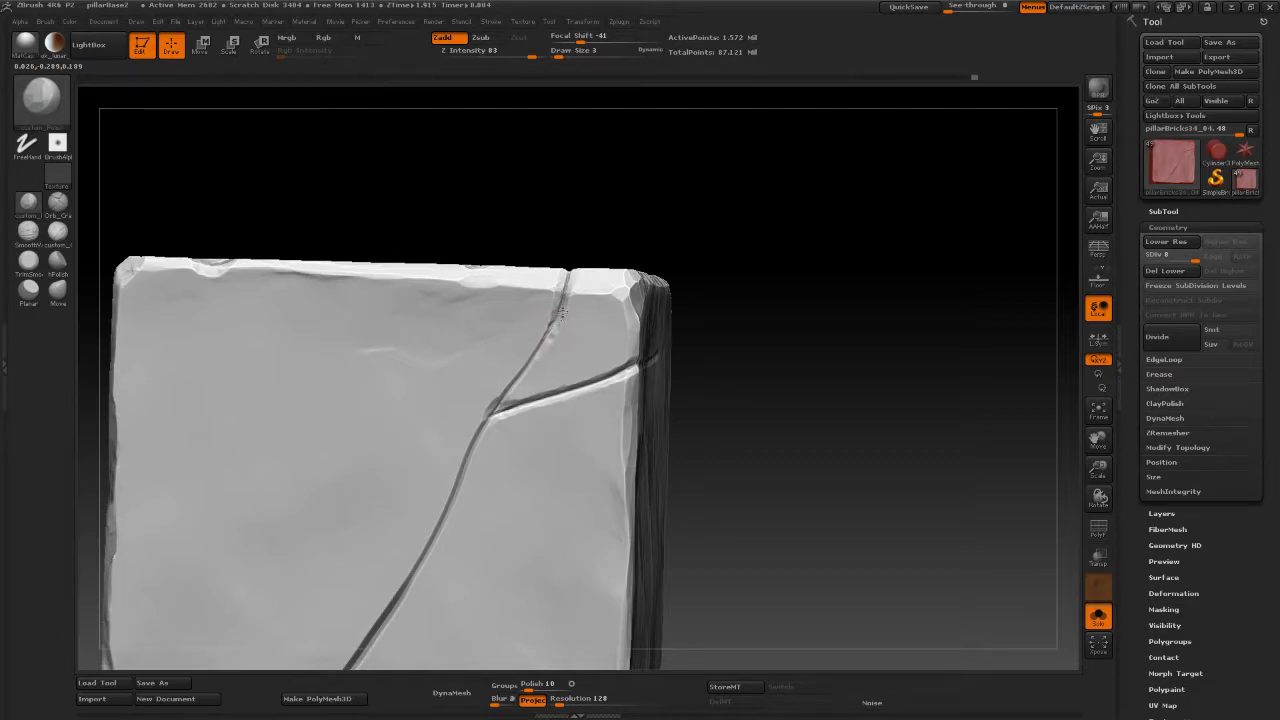
key("ctrl")
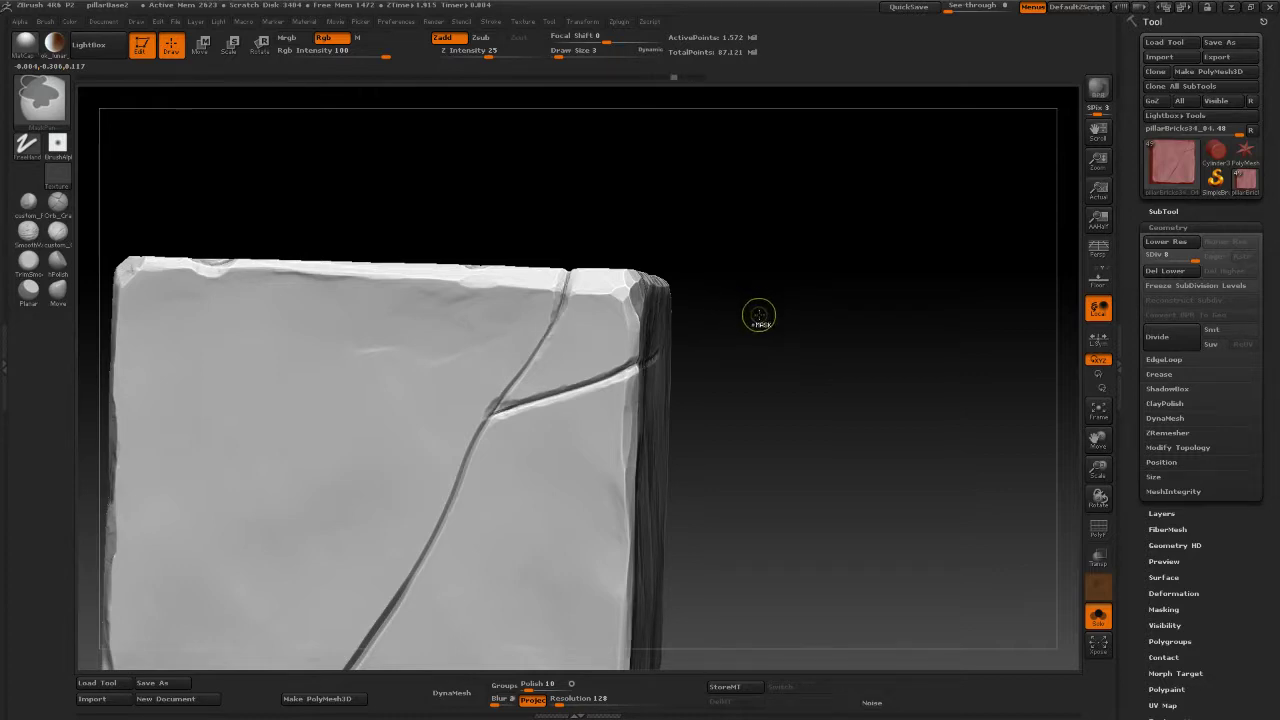
mouse_move(780, 311)
left_mouse_down()
mouse_move(834, 335)
mouse_move(790, 360)
mouse_move(820, 309)
mouse_move(905, 310)
mouse_move(900, 360)
mouse_move(884, 343)
left_mouse_up()
key("space")
left_click_drag(563, 402, 558, 402)
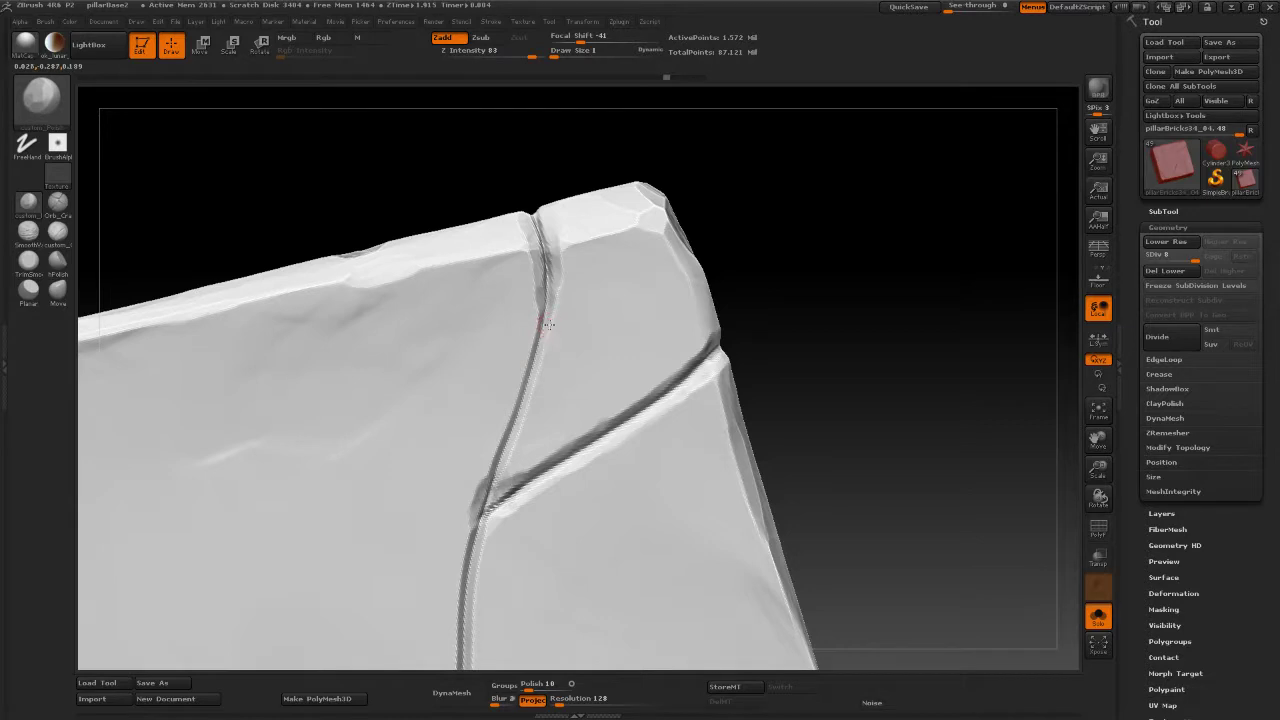
left_click_drag(553, 313, 555, 297)
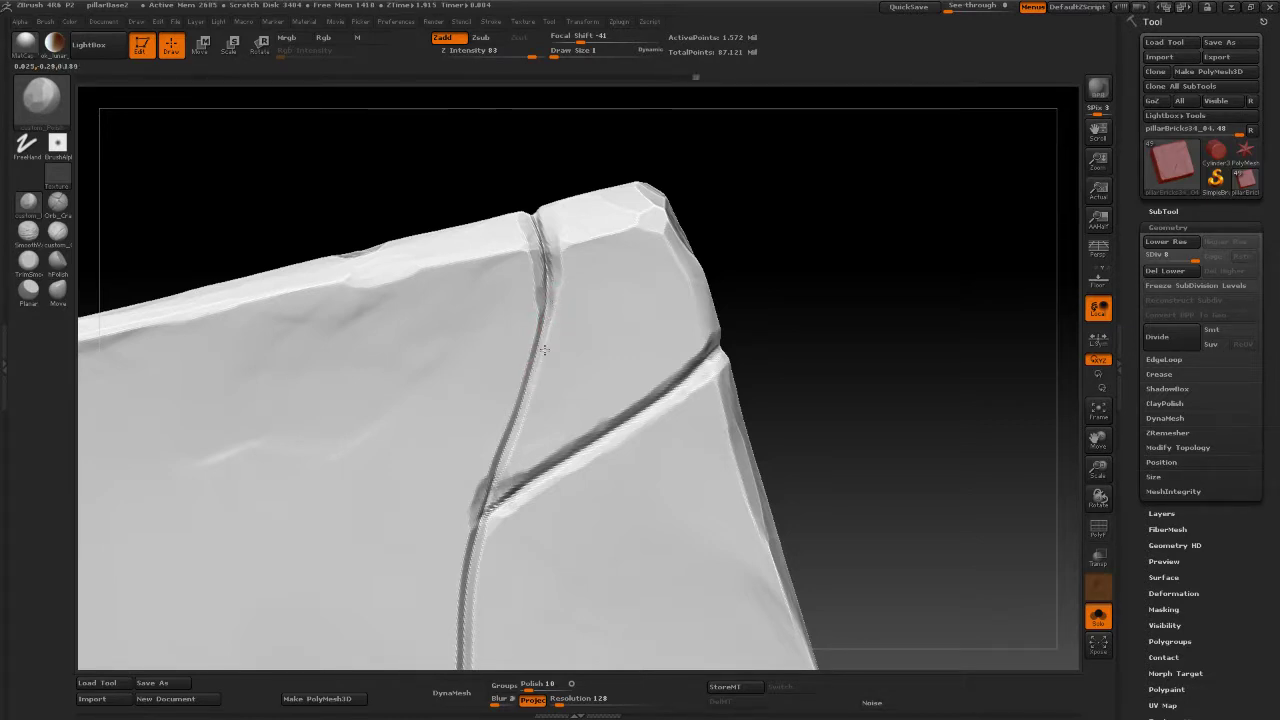
Set the draw size to 3 and wear down the long crack's right edge just above the junction.
key("space")
key("space")
left_click_drag(535, 404, 497, 483)
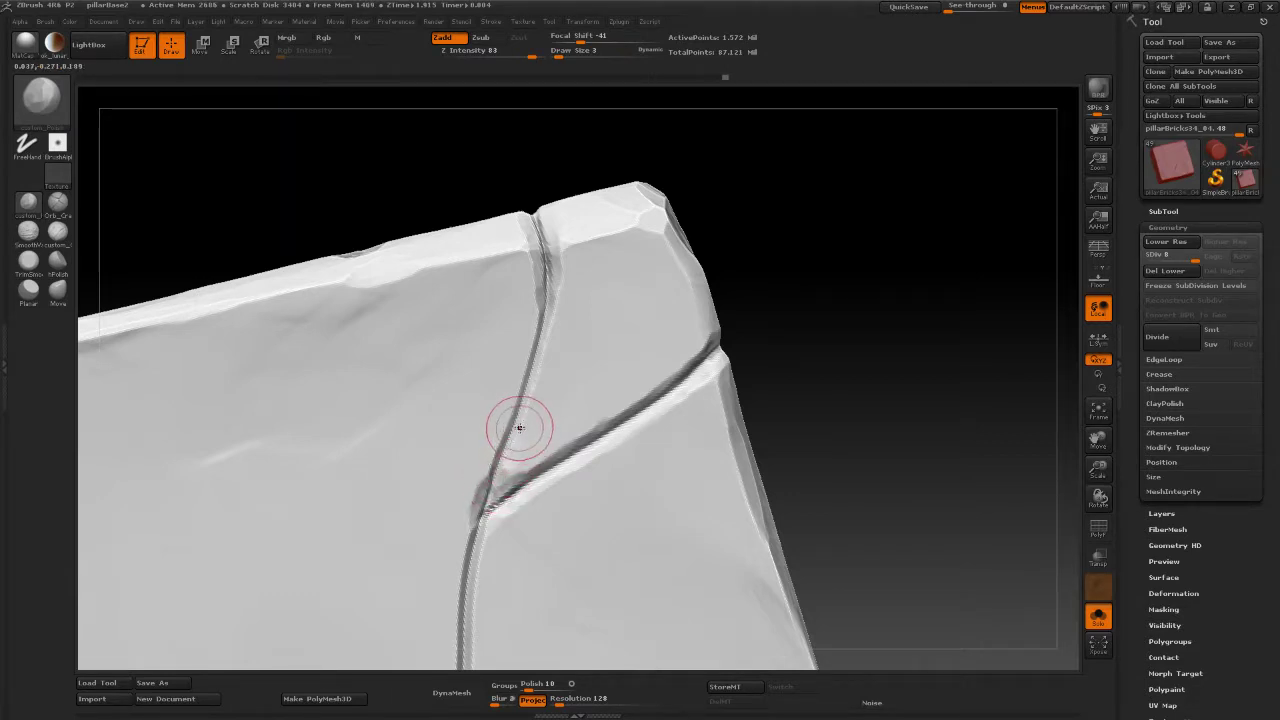
Try chipping the pointed corner between the long crack and its branch, and undo the last two strokes.
left_click_drag(525, 425, 518, 436)
left_click_drag(526, 405, 513, 467)
left_click_drag(839, 381, 849, 337, "shift")
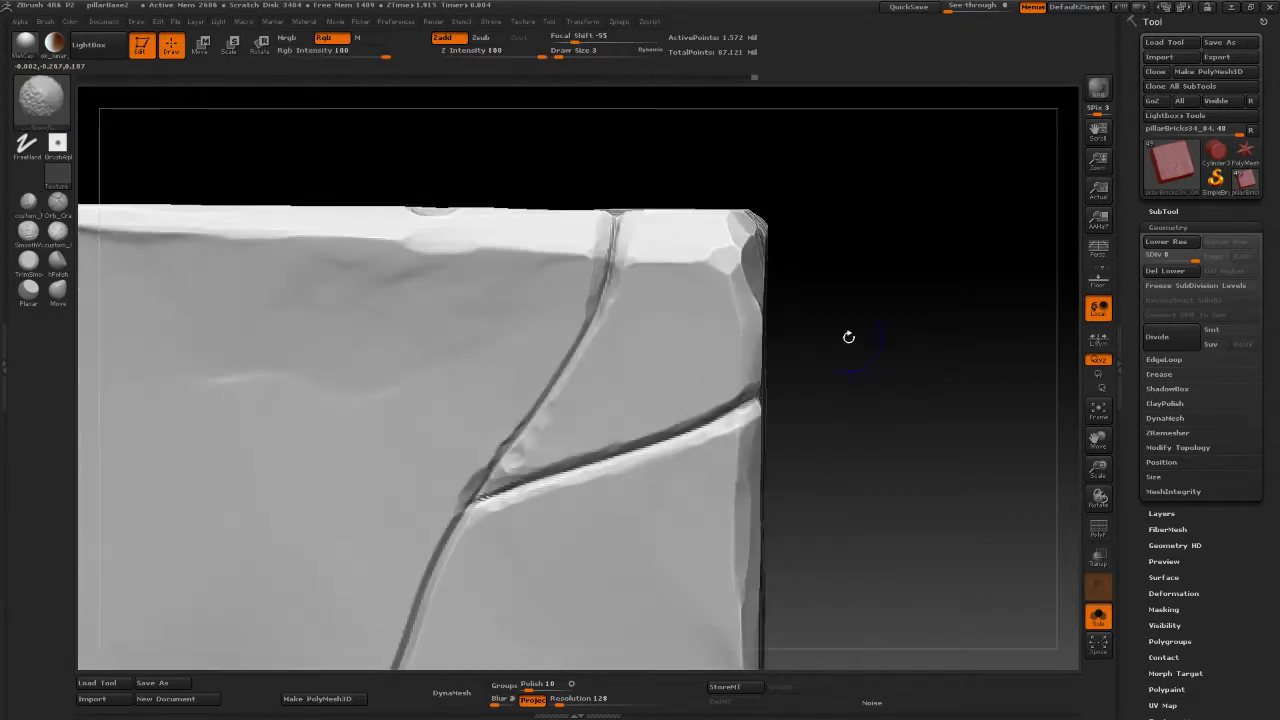
left_click_drag(929, 386, 840, 277, "alt")
mouse_move(846, 339)
left_mouse_down()
mouse_move(857, 353)
mouse_move(800, 308)
left_mouse_up()
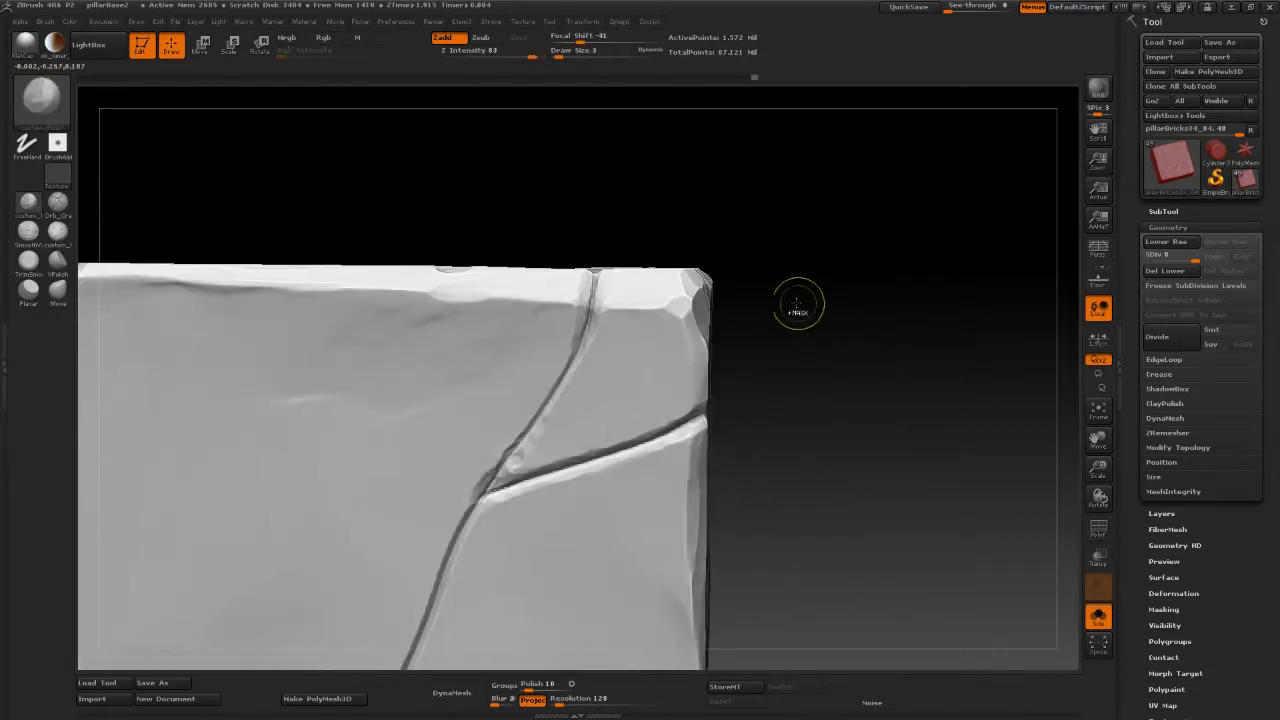
key("ctrl+z")
key("ctrl+z")
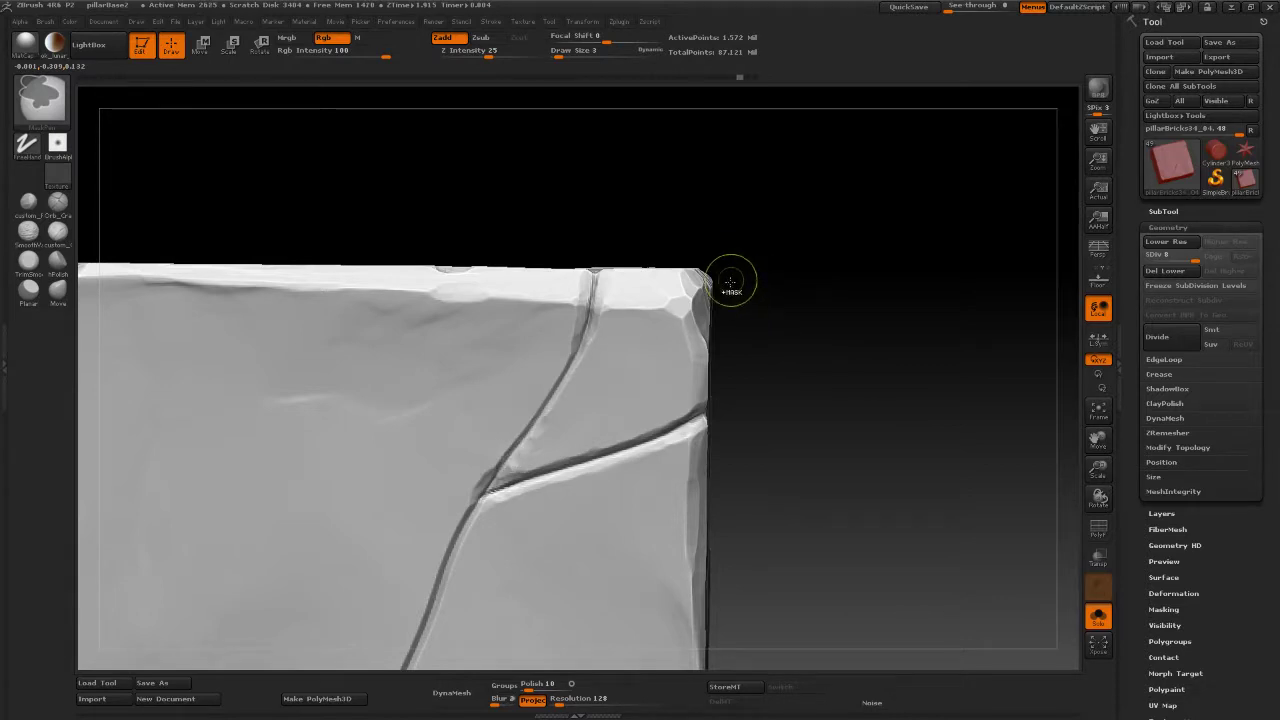
Undo the last stroke, then wear down the long crack's left edge above the branch junction with the custom_Polish brush.
key("ctrl+z")
left_click_drag(771, 291, 833, 279)
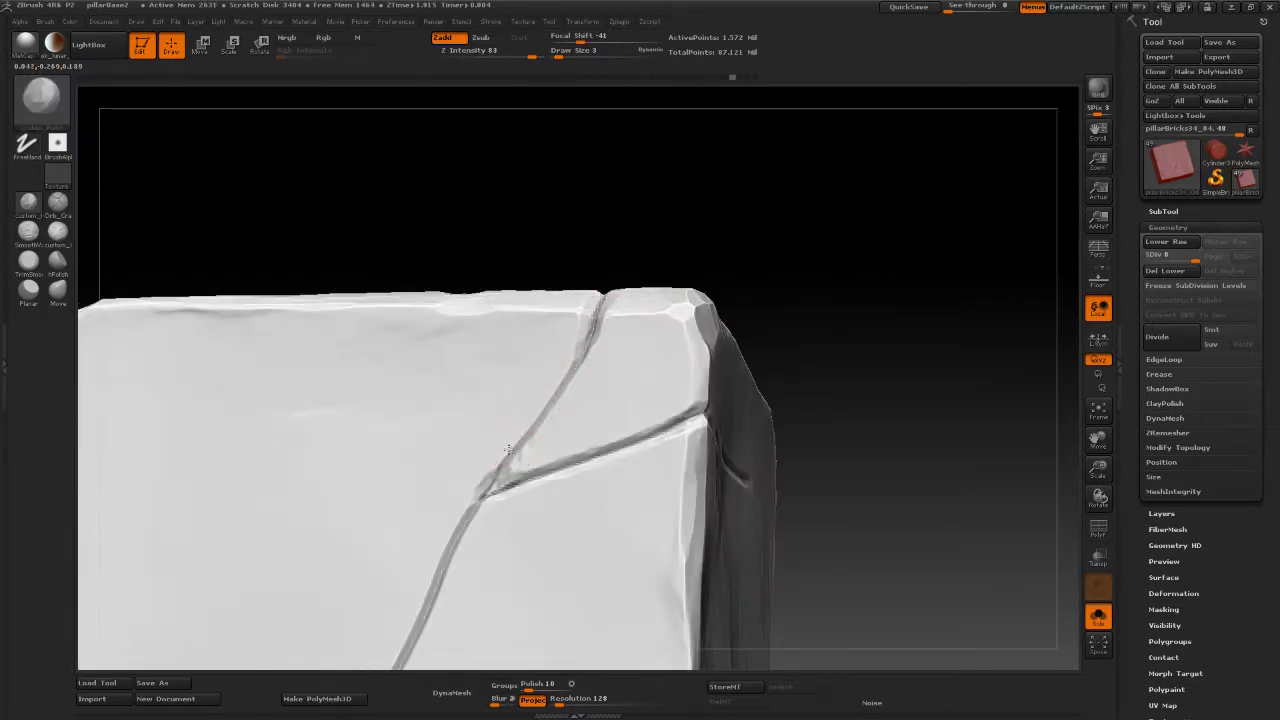
left_click_drag(509, 449, 567, 365)
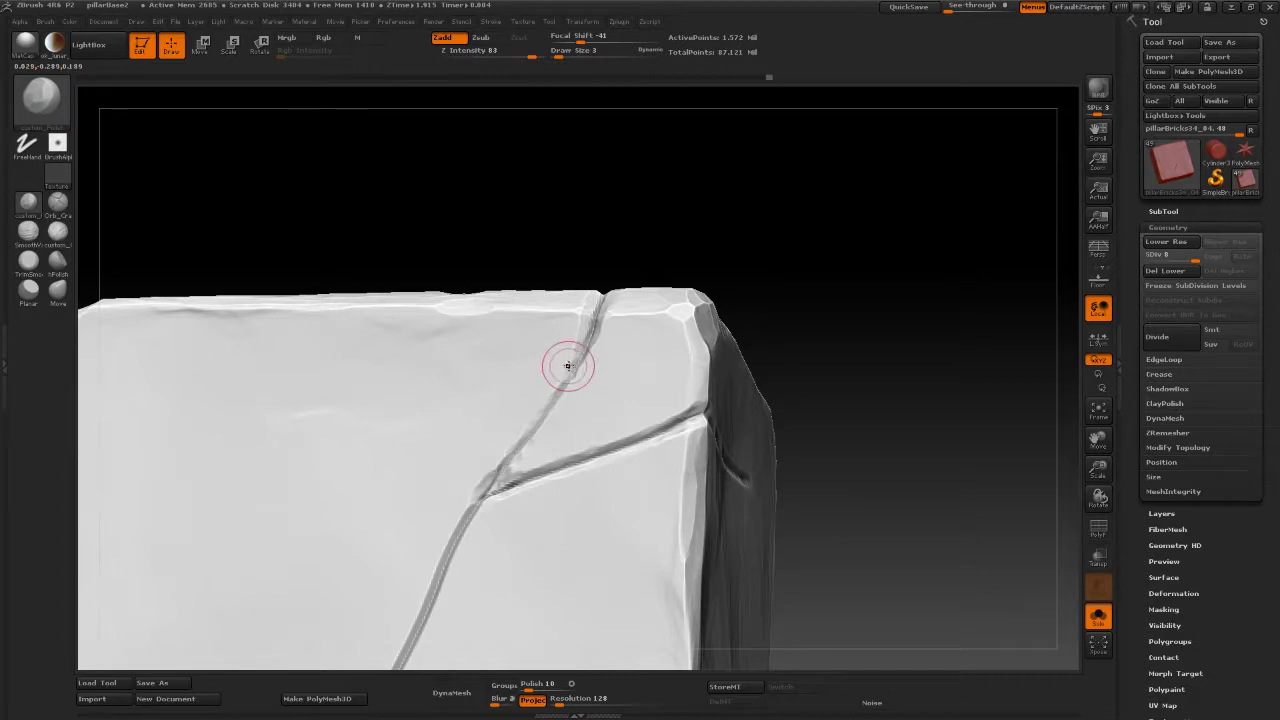
mouse_move(786, 297)
left_mouse_down()
mouse_move(834, 303)
mouse_move(848, 352)
mouse_move(777, 311)
mouse_move(758, 343)
mouse_move(737, 294)
left_mouse_up()
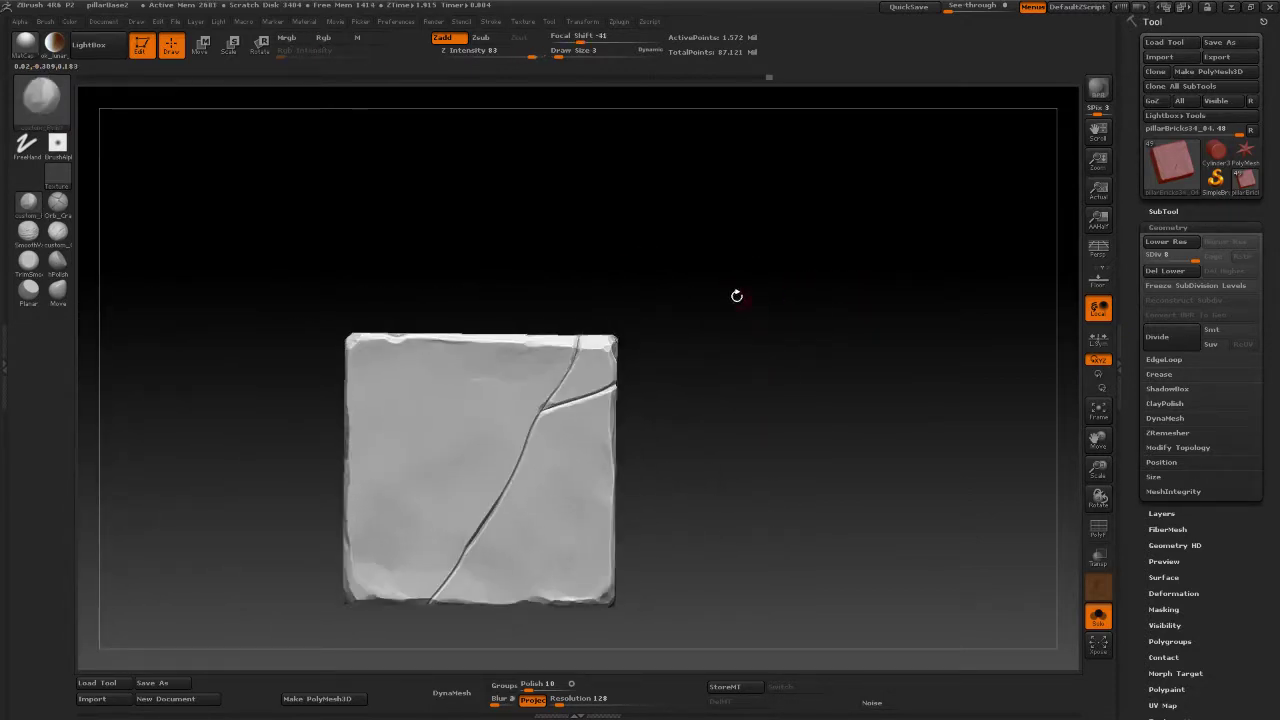
Pinch the cracks at the branch junction with the custom_pinch brush at draw size 5.
left_click(42, 98)
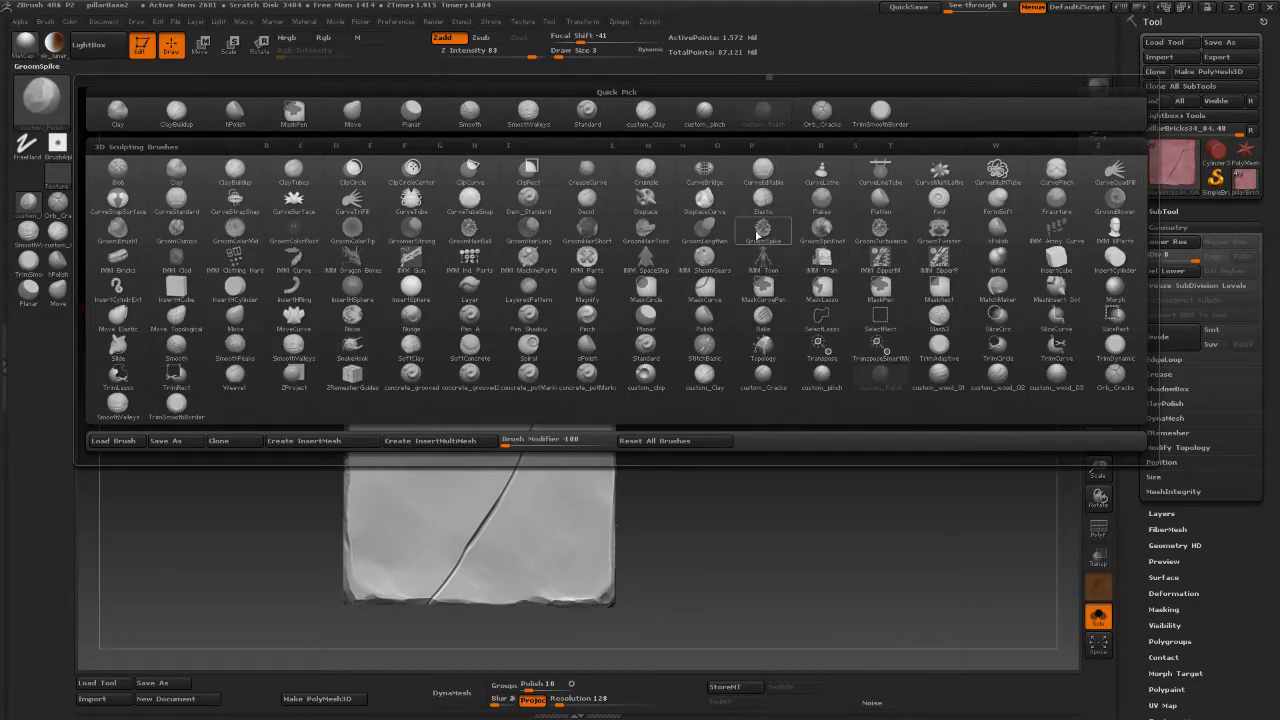
left_click(717, 115)
left_click_drag(820, 254, 835, 312, "alt")
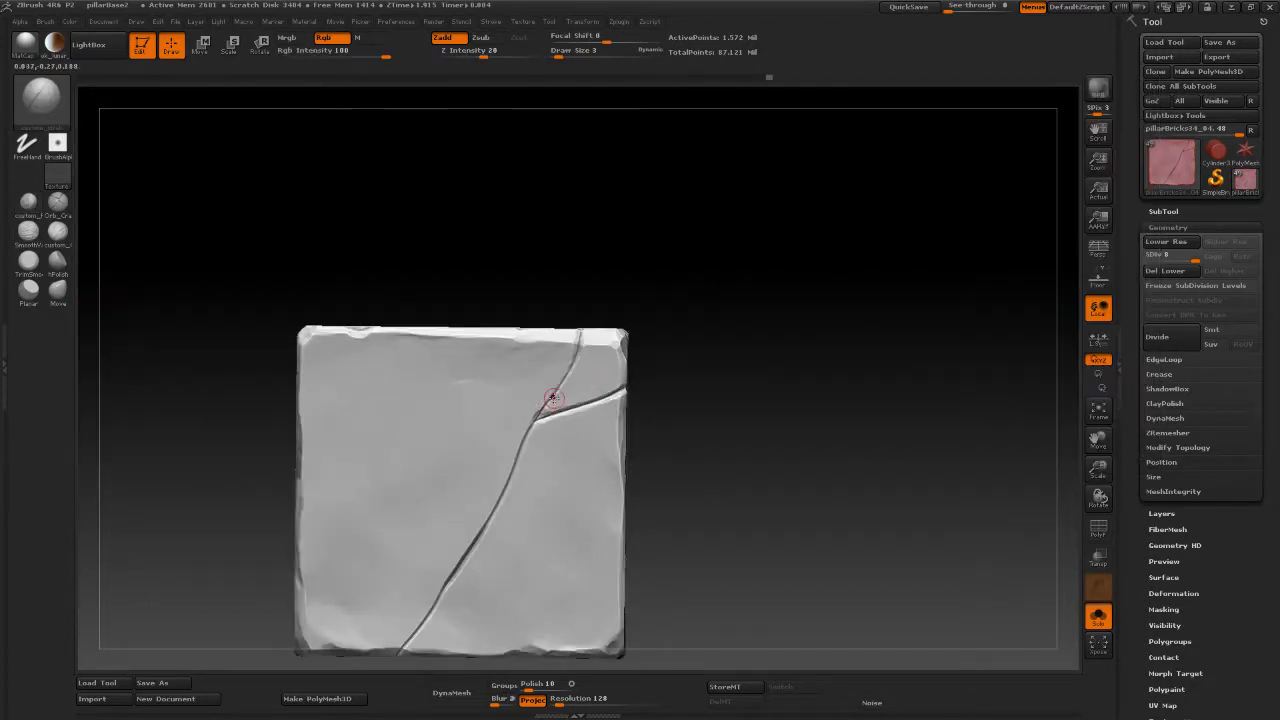
key("space")
left_click_drag(554, 401, 557, 400)
left_click_drag(722, 384, 735, 270, "alt")
mouse_move(726, 357)
left_mouse_down()
mouse_move(740, 337)
mouse_move(728, 384)
mouse_move(760, 440)
mouse_move(720, 380)
mouse_move(659, 335)
left_mouse_up()
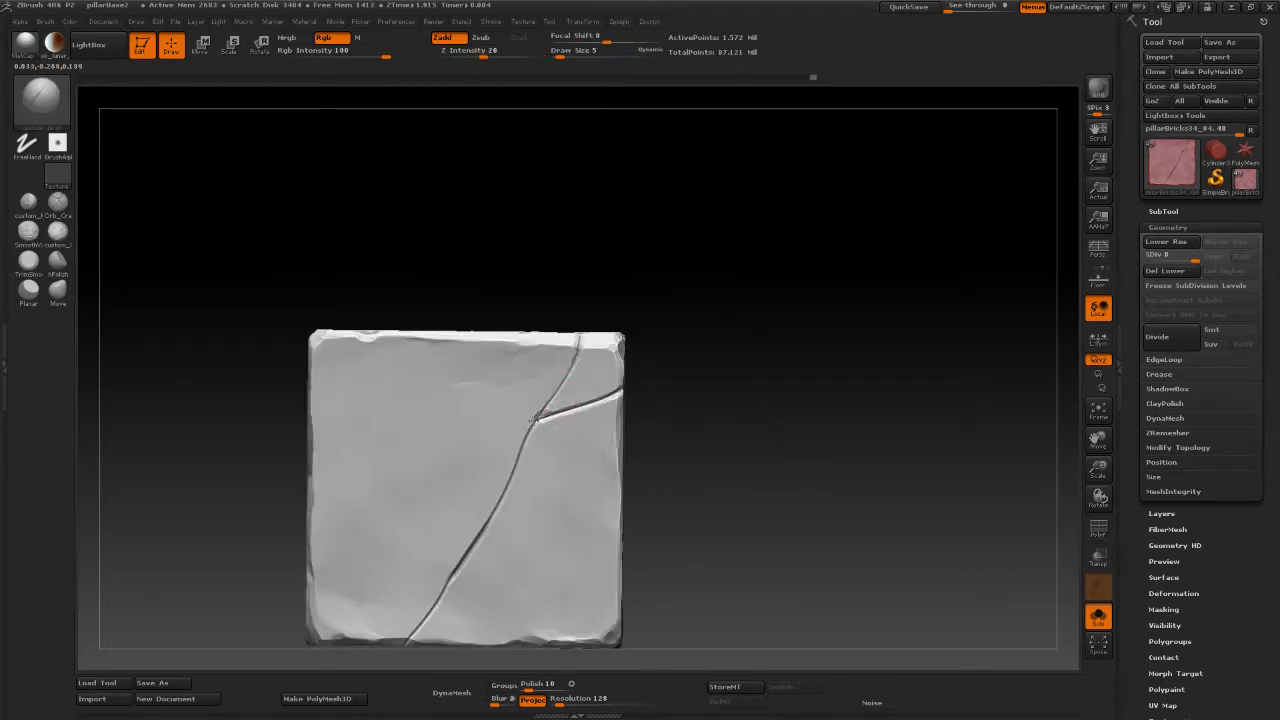
Return to the custom_Polish brush, set the draw size to 3, and wear down the edges at the branch junction.
left_click(29, 204)
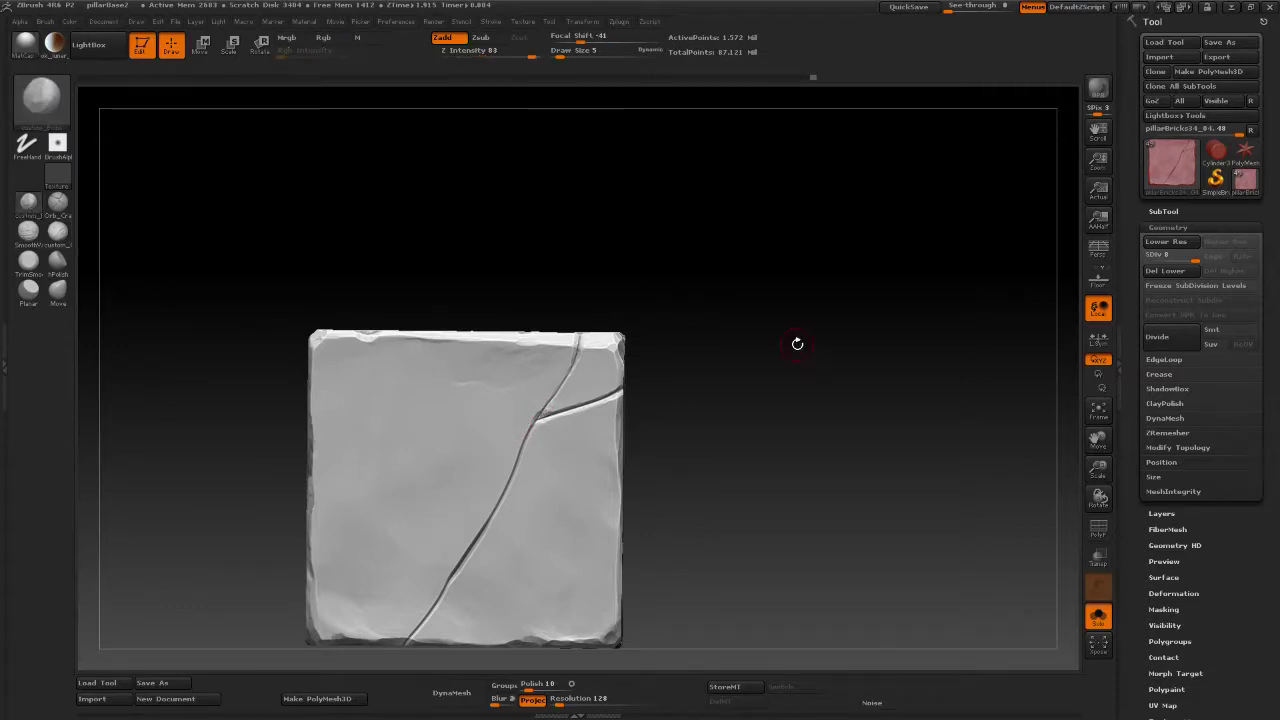
mouse_move(799, 345)
left_mouse_down("alt")
mouse_move(804, 426)
mouse_move(823, 390)
left_mouse_up("alt")
key("space")
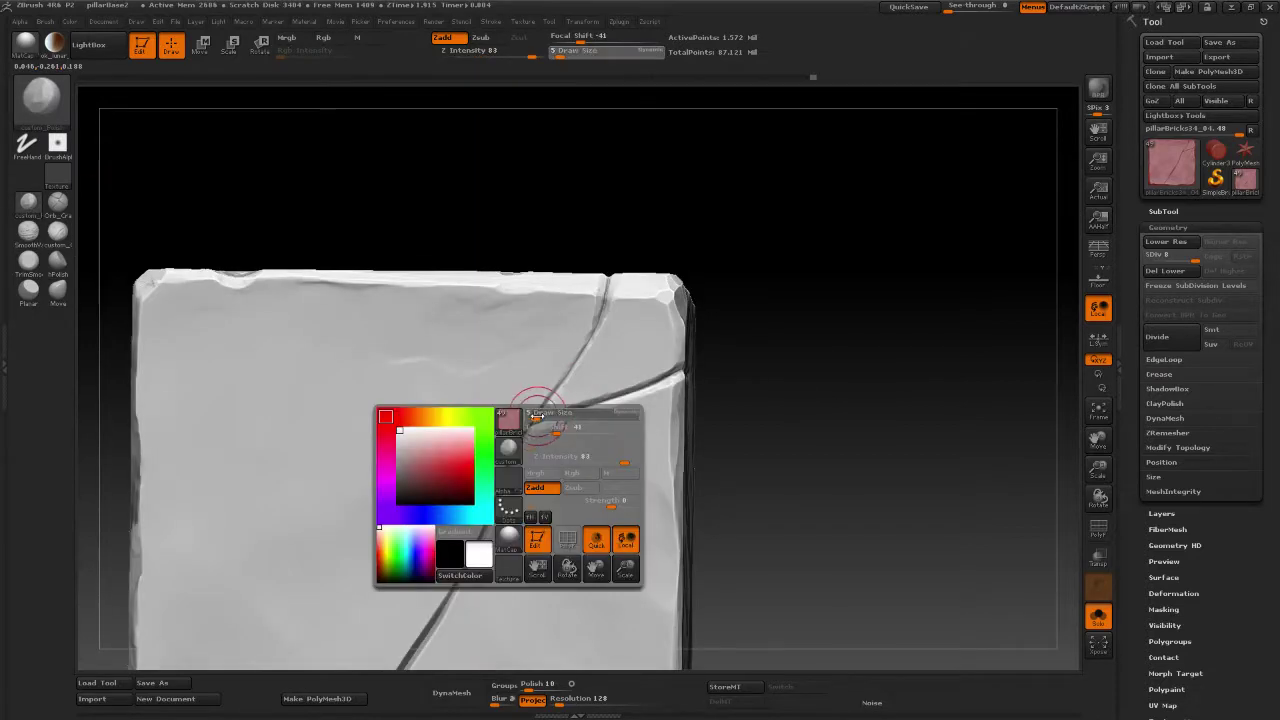
left_click_drag(535, 416, 532, 415)
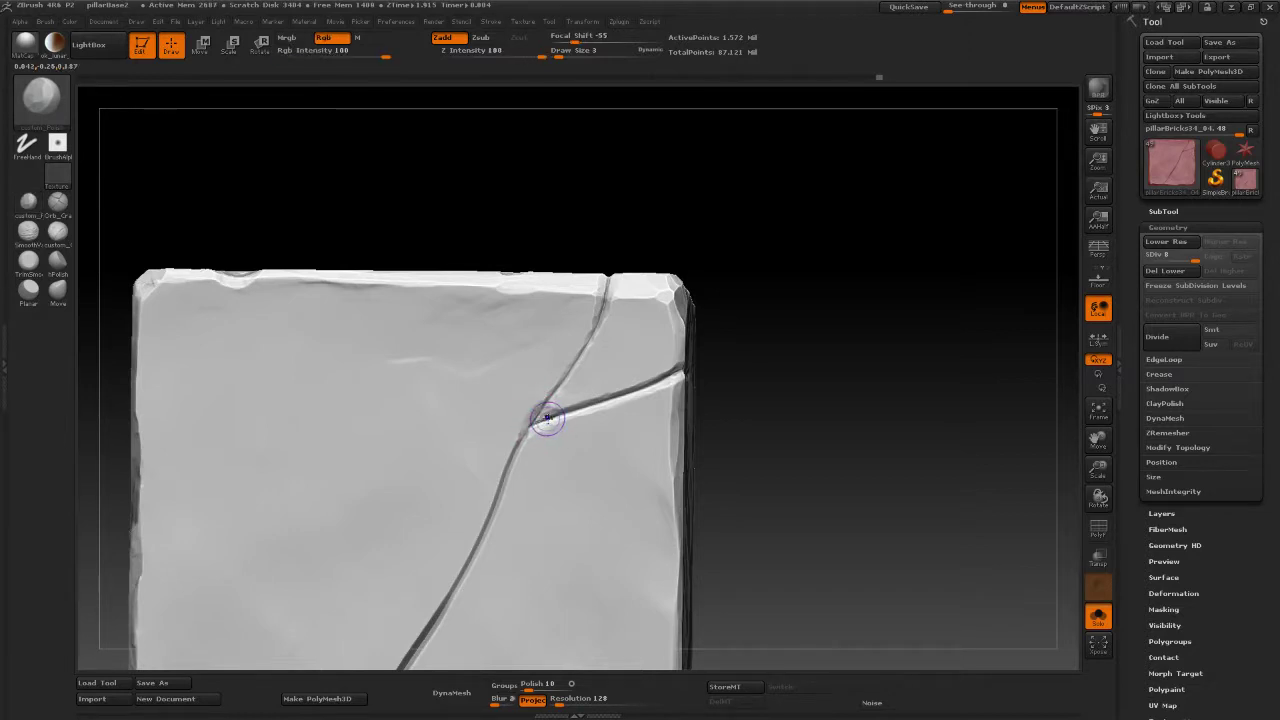
Try smoothing the branch junction and the start of the branch crack, and undo the last stroke.
left_click_drag(547, 421, 539, 421, "shift")
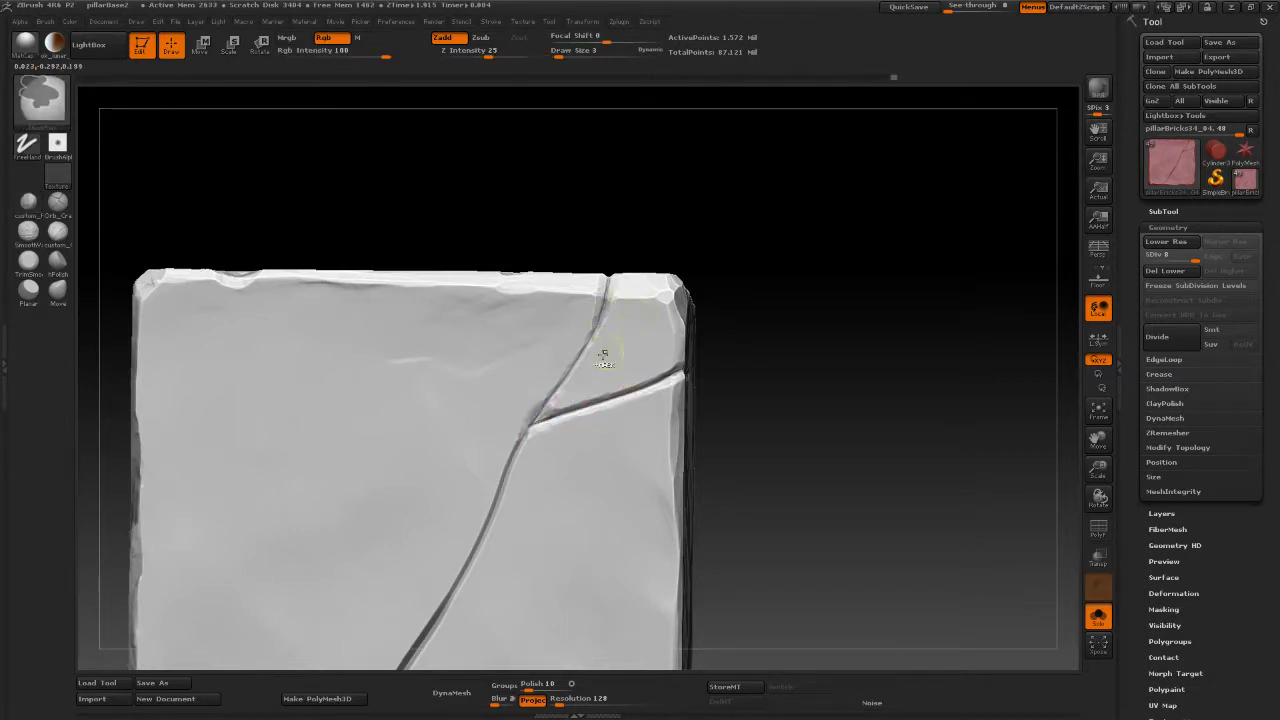
key("b")
key("c")
key("b")
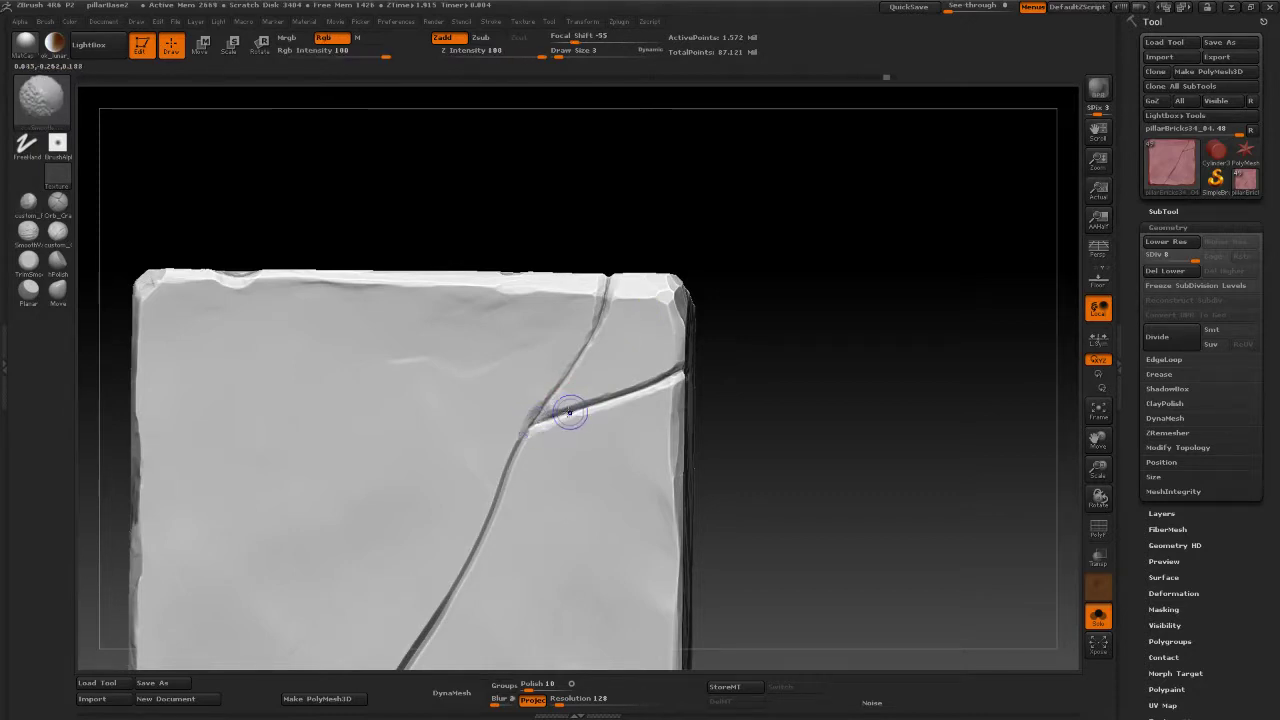
key("b")
key("s")
key("t")
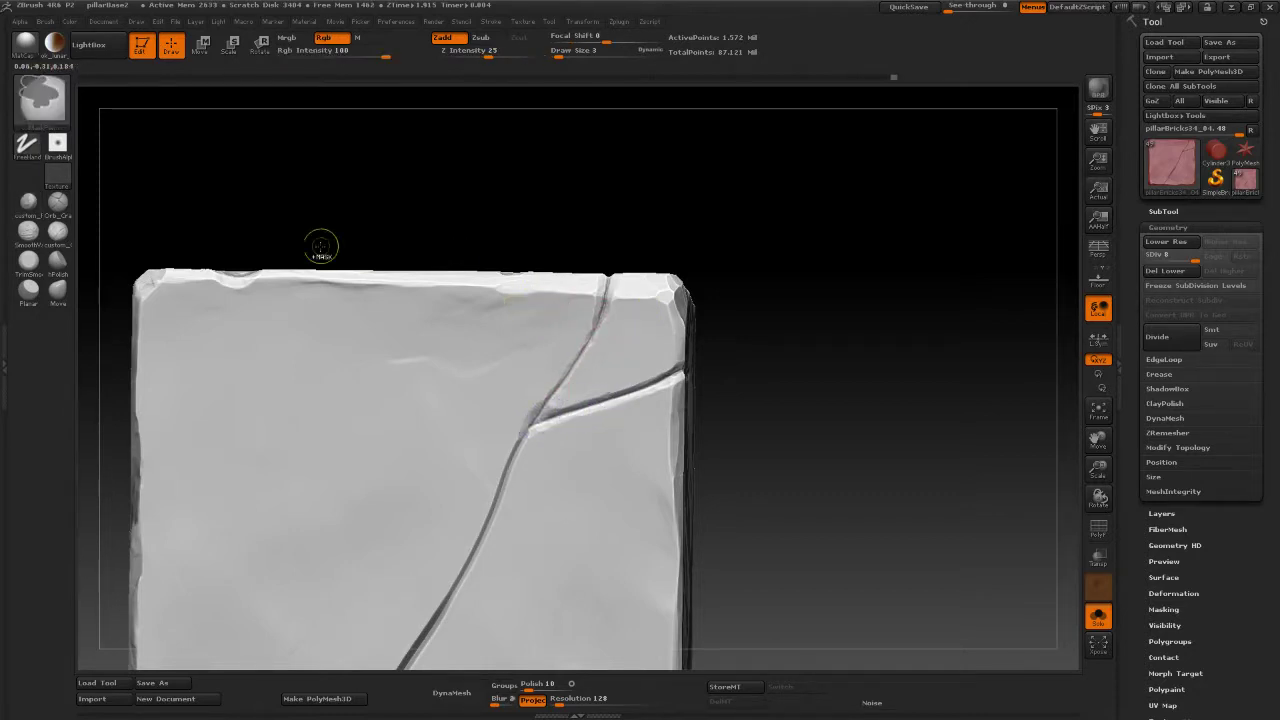
key("ctrl+z")
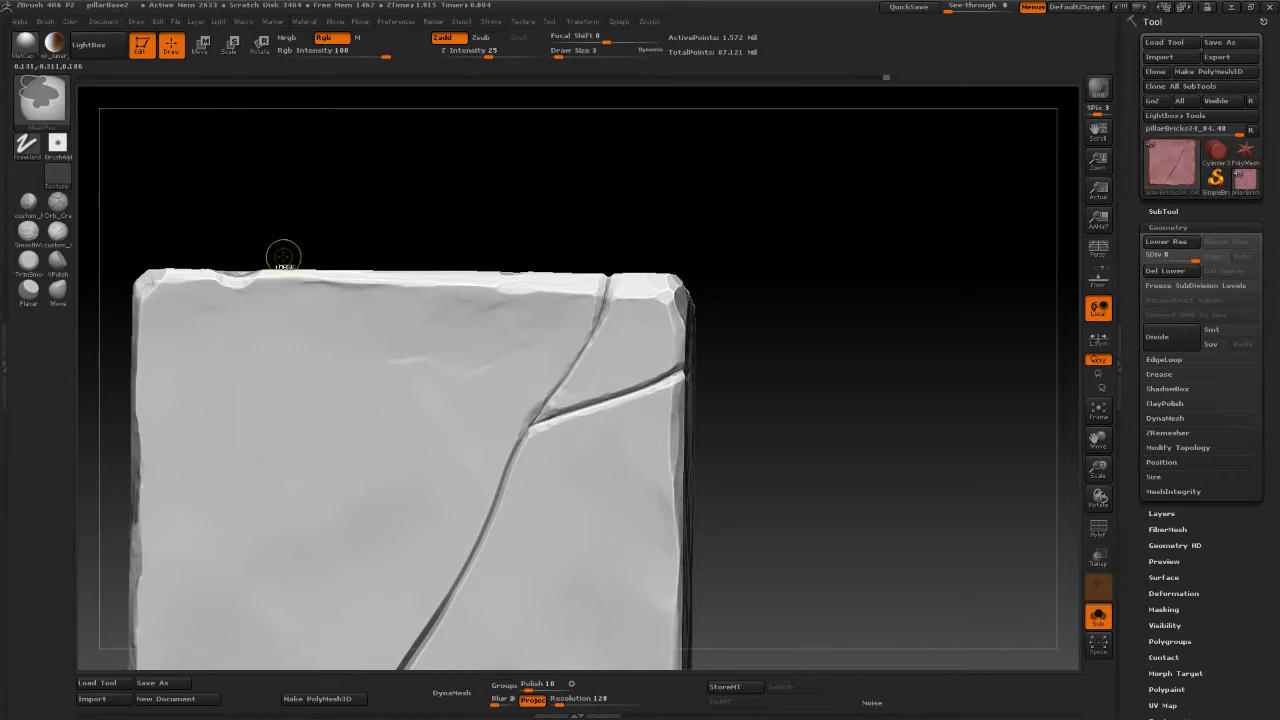
Make SmoothValleys the smoothing brush and soften the start of the branch crack beside the junction.
key("b")
key("c")
key("b")
left_click(30, 233, "shift")
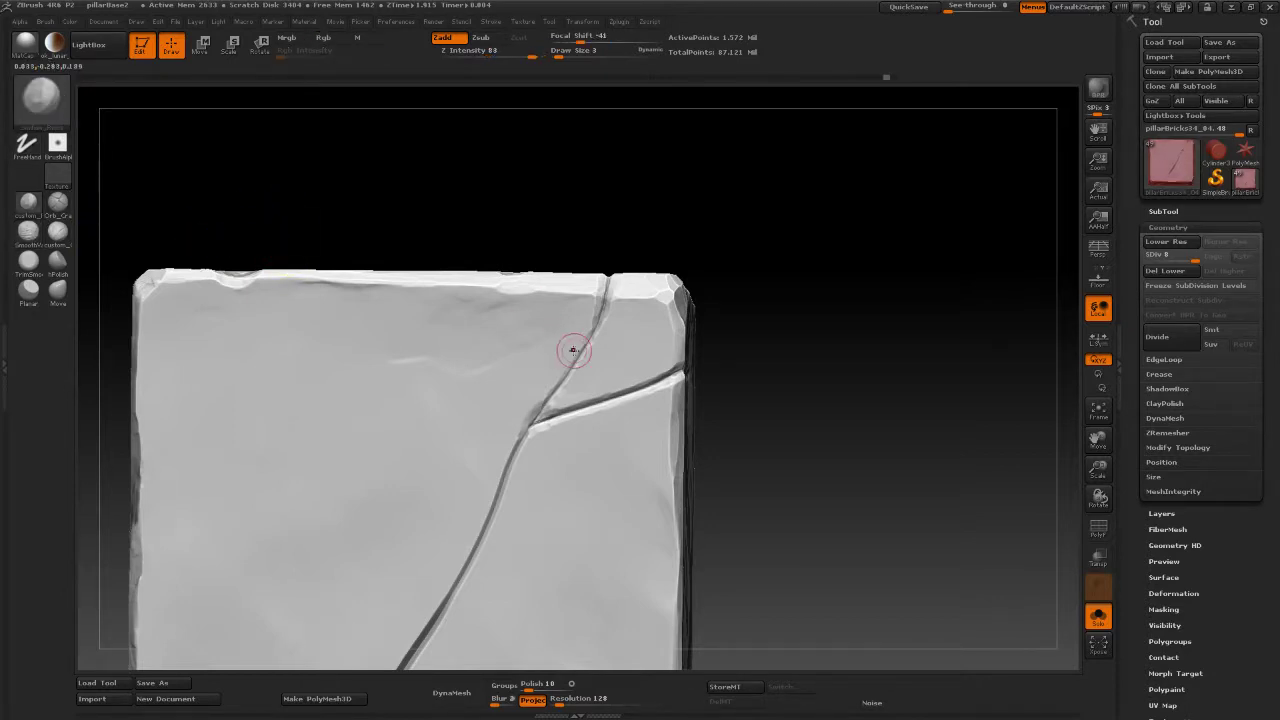
mouse_move(563, 416)
left_mouse_down("shift")
mouse_move(571, 409)
mouse_move(528, 420)
mouse_move(586, 401)
left_mouse_up("shift")
key("1")
left_click_drag(809, 378, 783, 293, "alt")
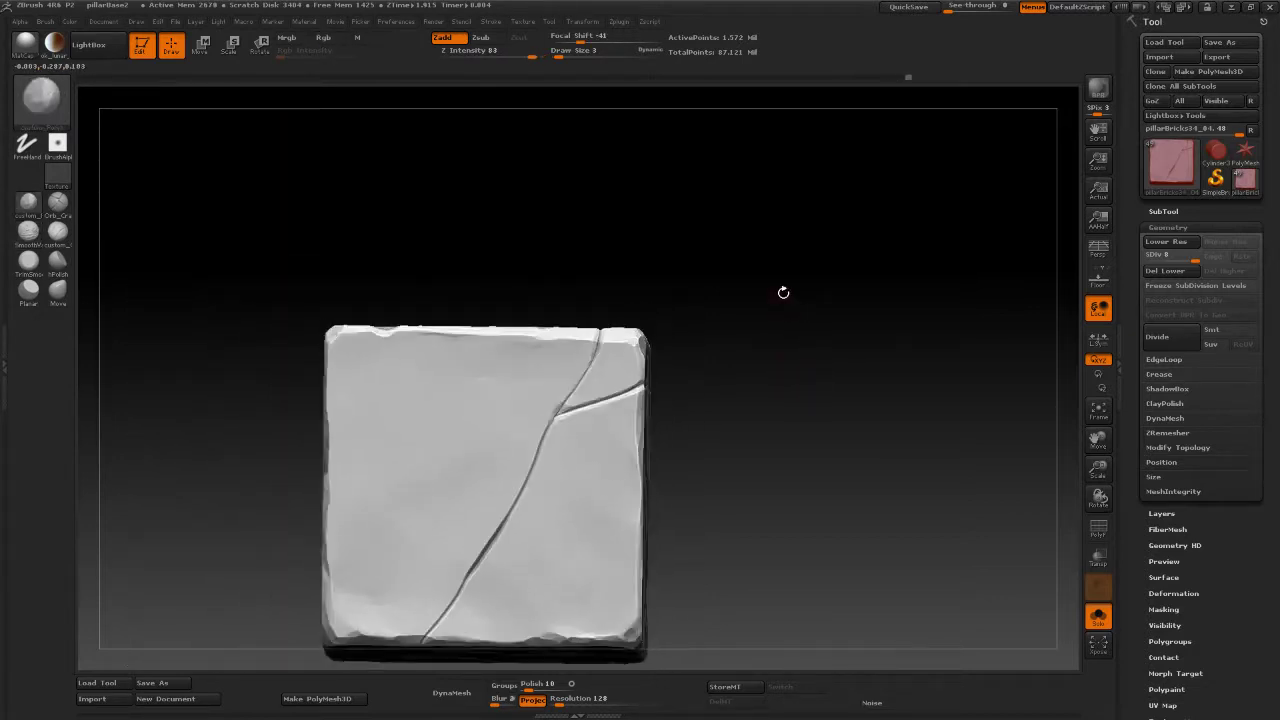
Pinch the branch crack from the junction to the brick's side edge with the custom_pinch brush at draw size 13.
left_click(40, 96)
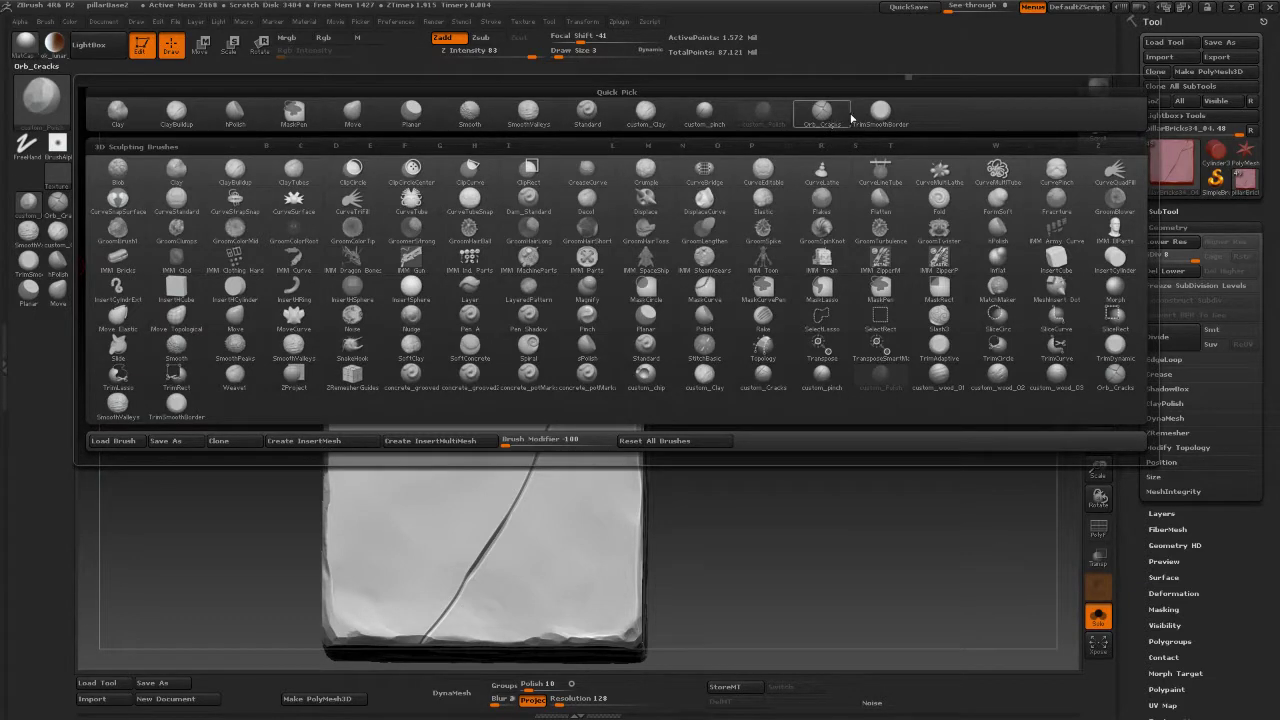
left_click(719, 115)
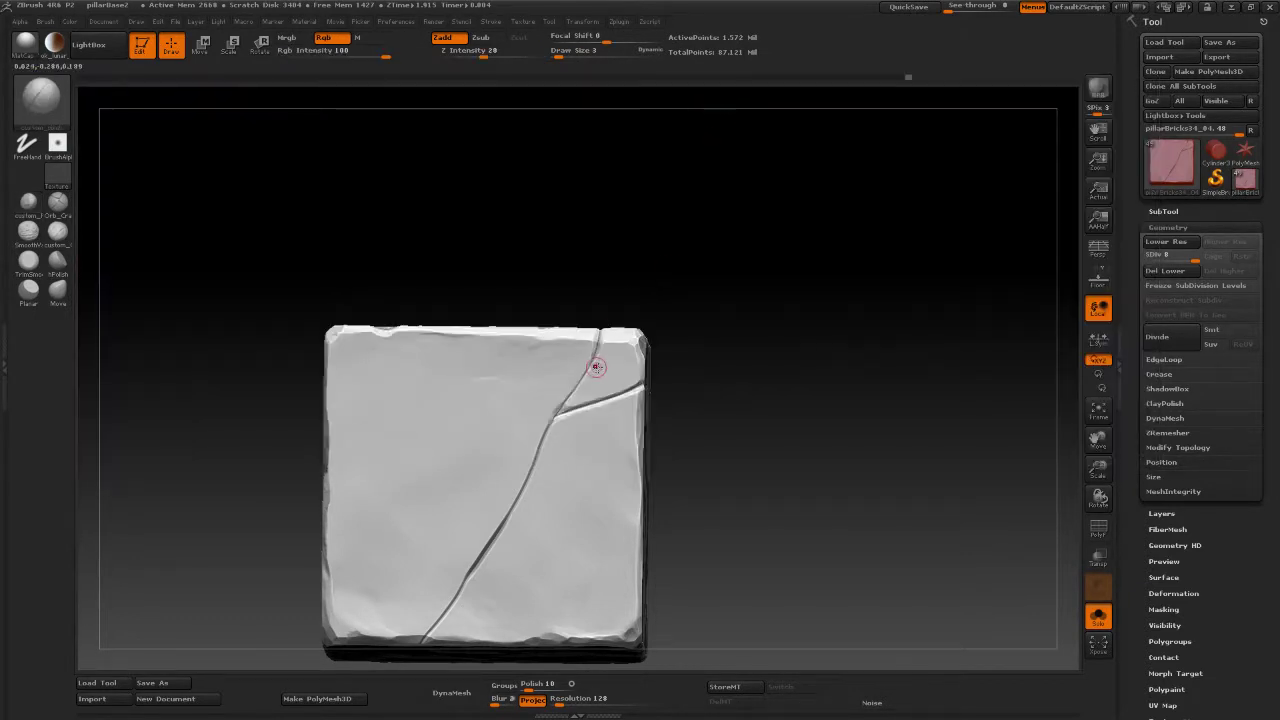
key("space")
left_click_drag(597, 377, 588, 407)
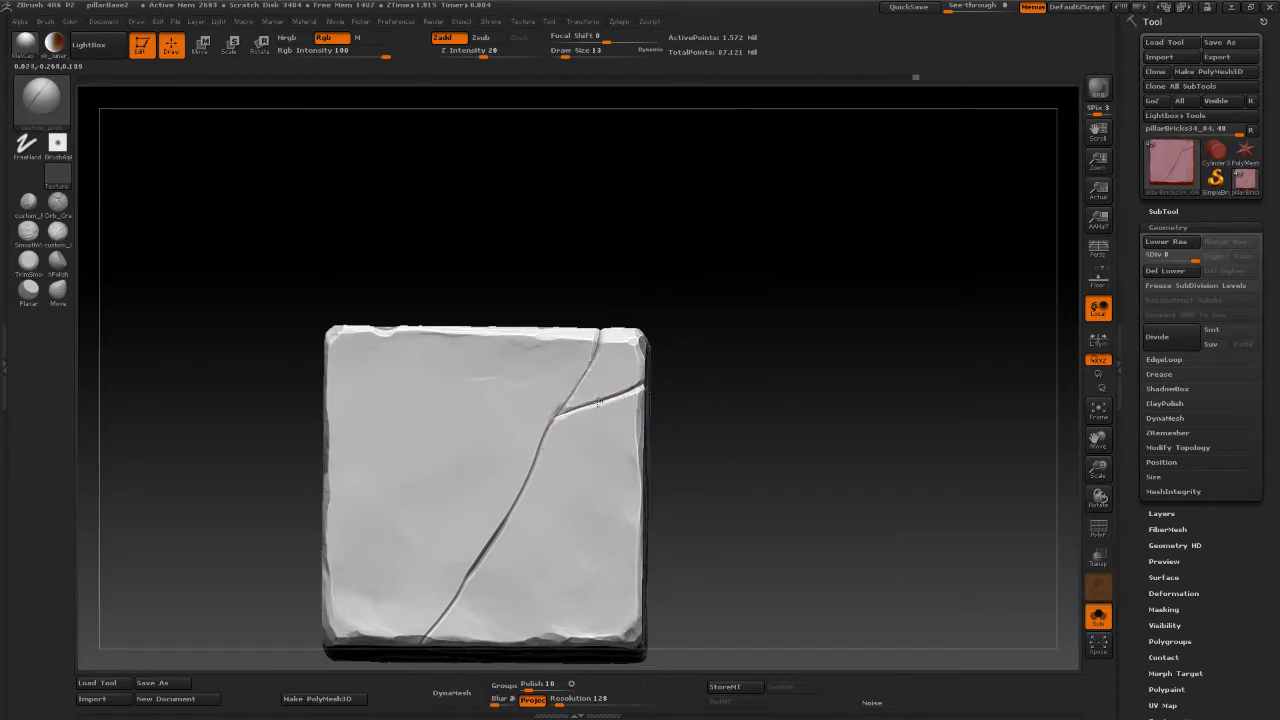
left_click_drag(631, 386, 637, 385)
left_click_drag(566, 412, 622, 395)
left_click_drag(600, 404, 615, 398)
left_click_drag(710, 420, 750, 422)
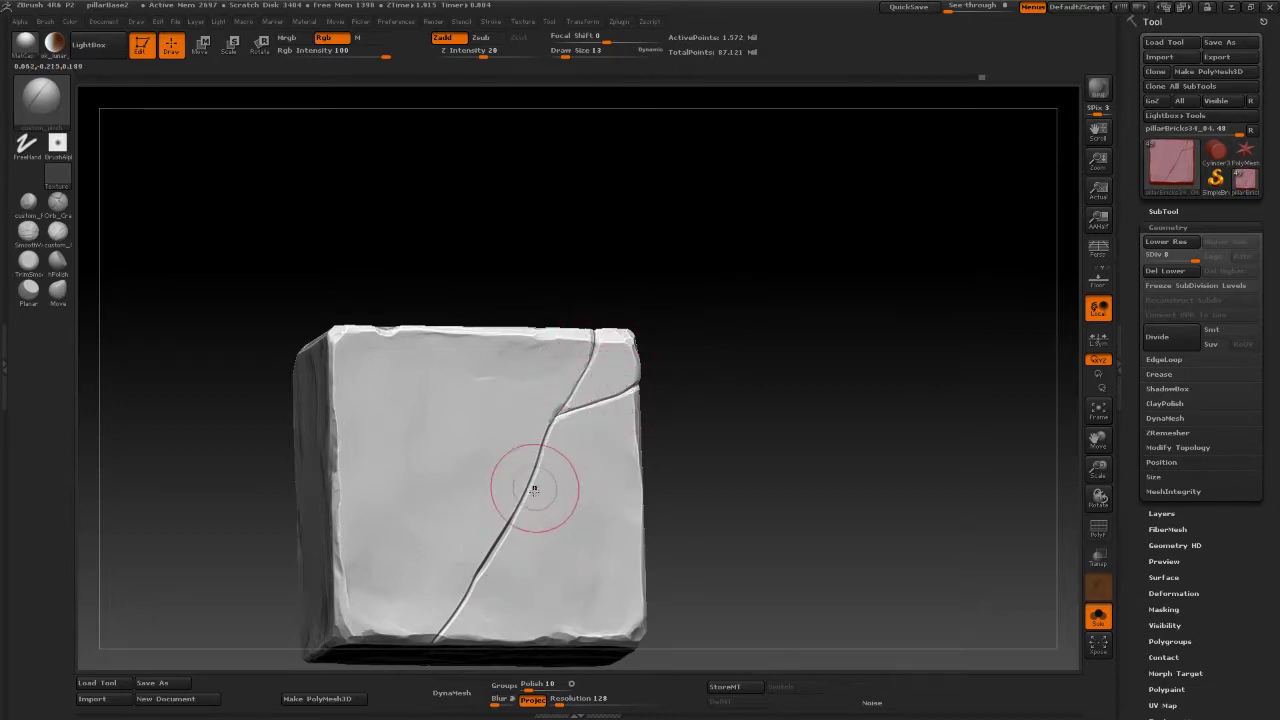
Pinch the branch crack where it wraps around the corner edge, and toggle Solo mode to check the neighbouring bricks.
right_click_drag(556, 441, 727, 336)
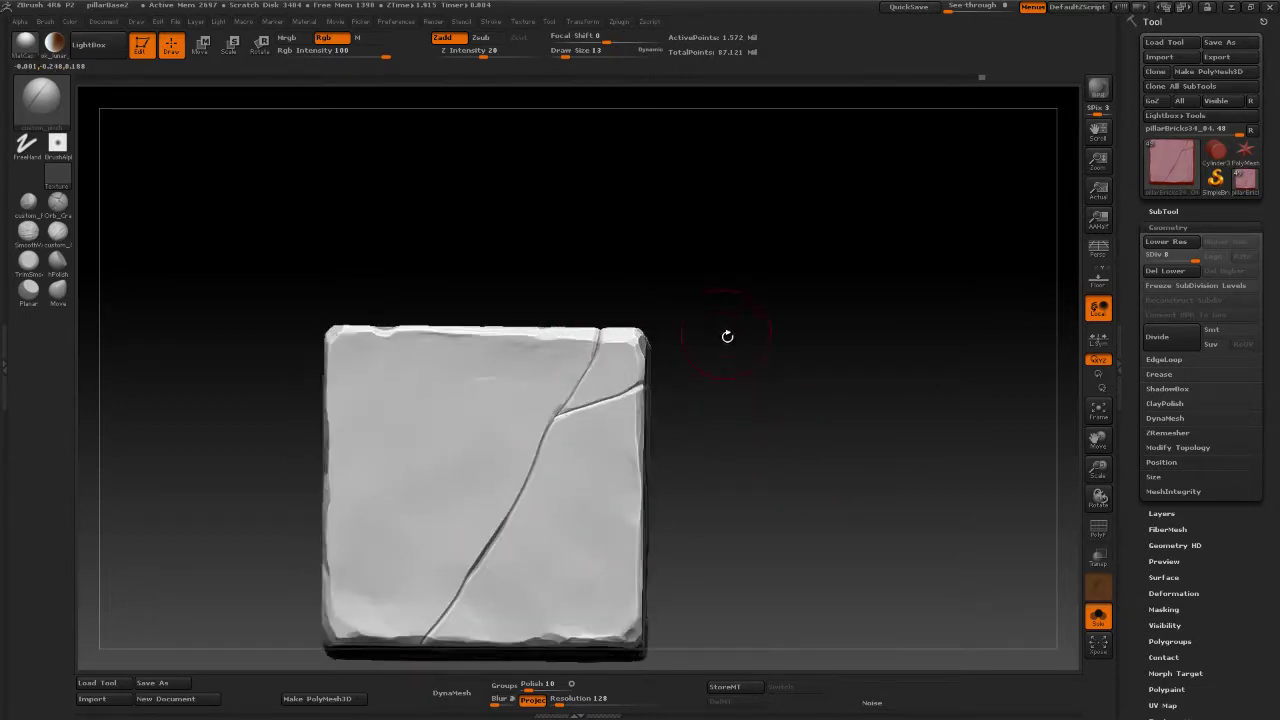
mouse_move(791, 477)
right_mouse_down("ctrl")
mouse_move(777, 418)
mouse_move(791, 425)
mouse_move(749, 426)
mouse_move(783, 533)
mouse_move(751, 397)
right_mouse_up("ctrl")
right_click_drag(830, 408, 786, 432)
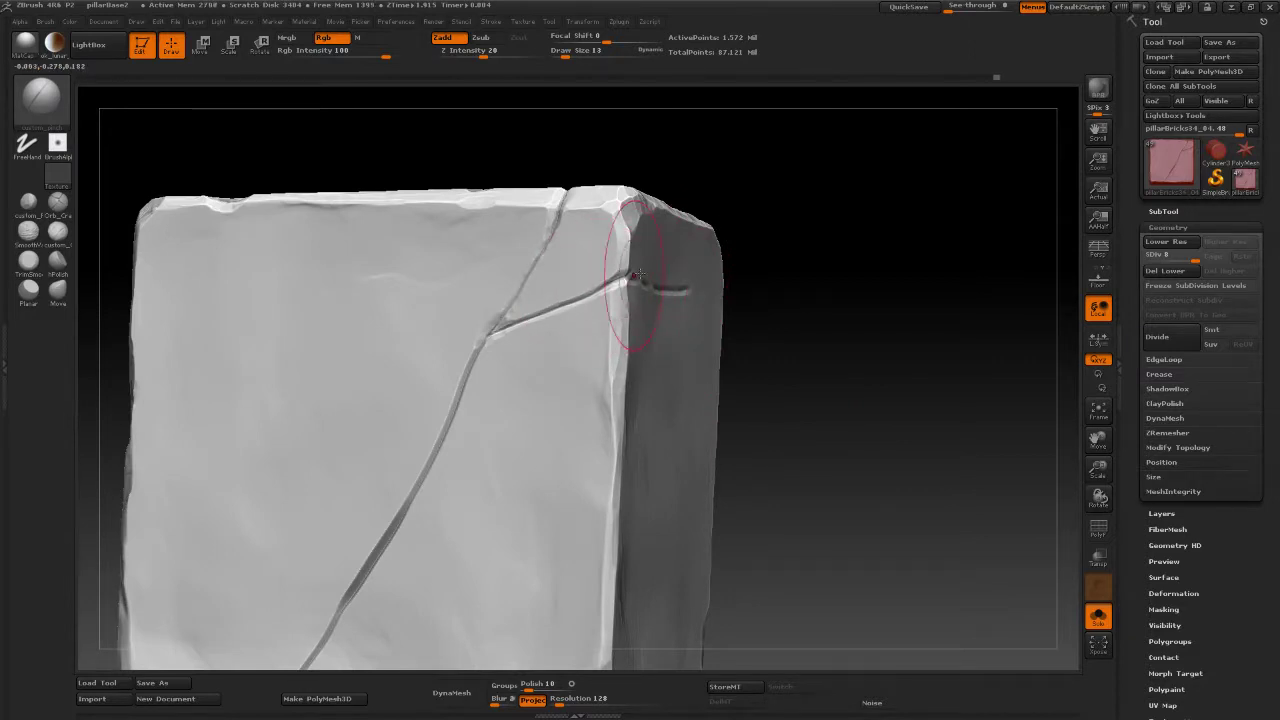
left_click(1099, 618)
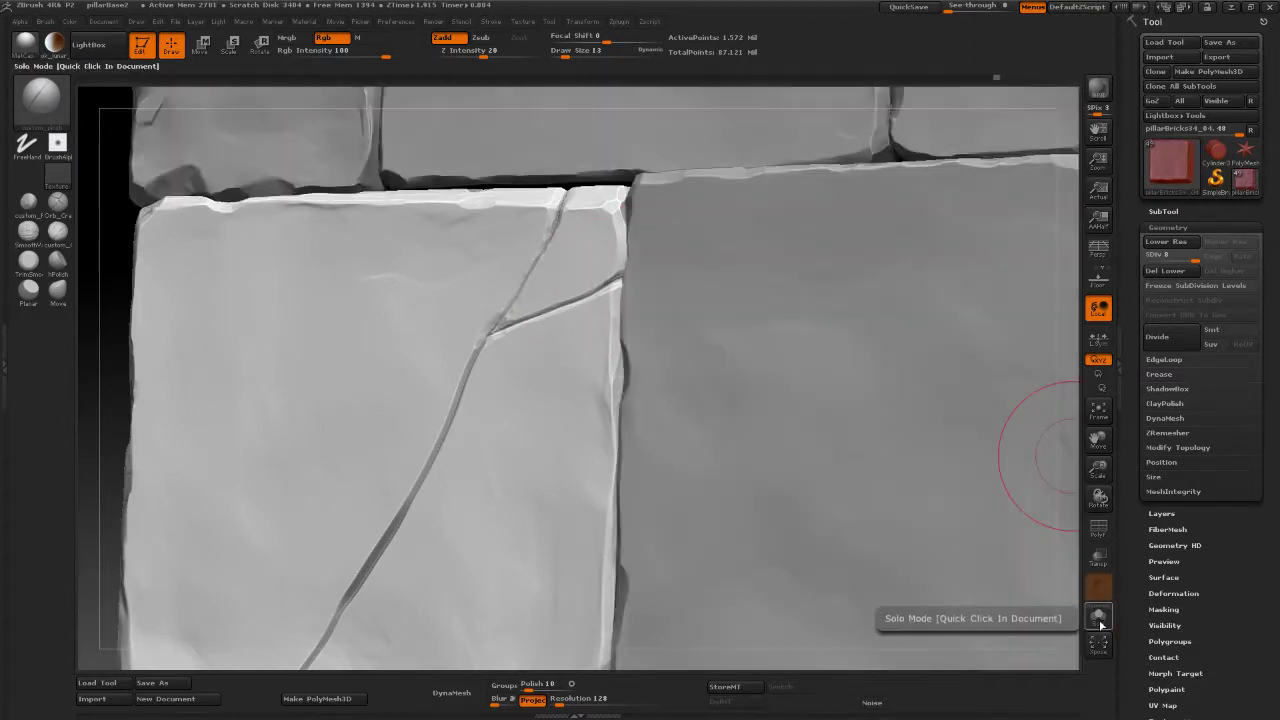
left_click(1099, 618)
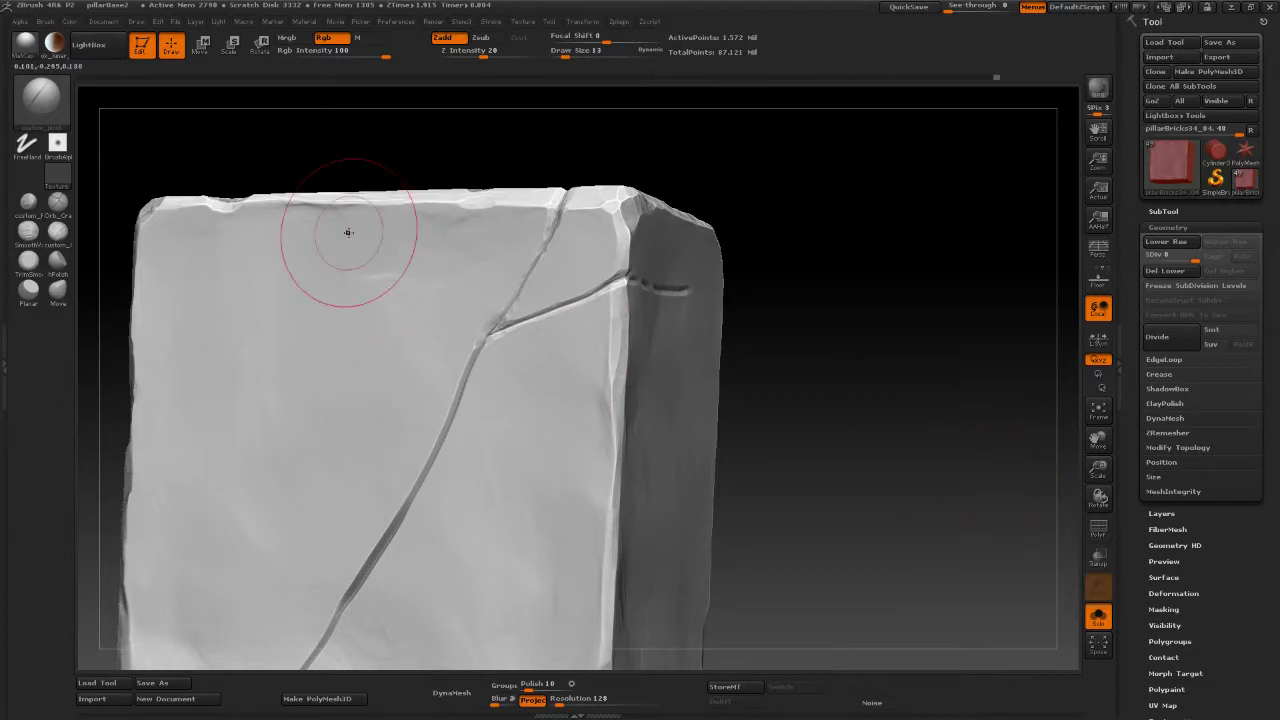
Wear down the branch crack where it crosses the corner edge with the custom_Polish brush at draw size 3.
left_click(27, 234)
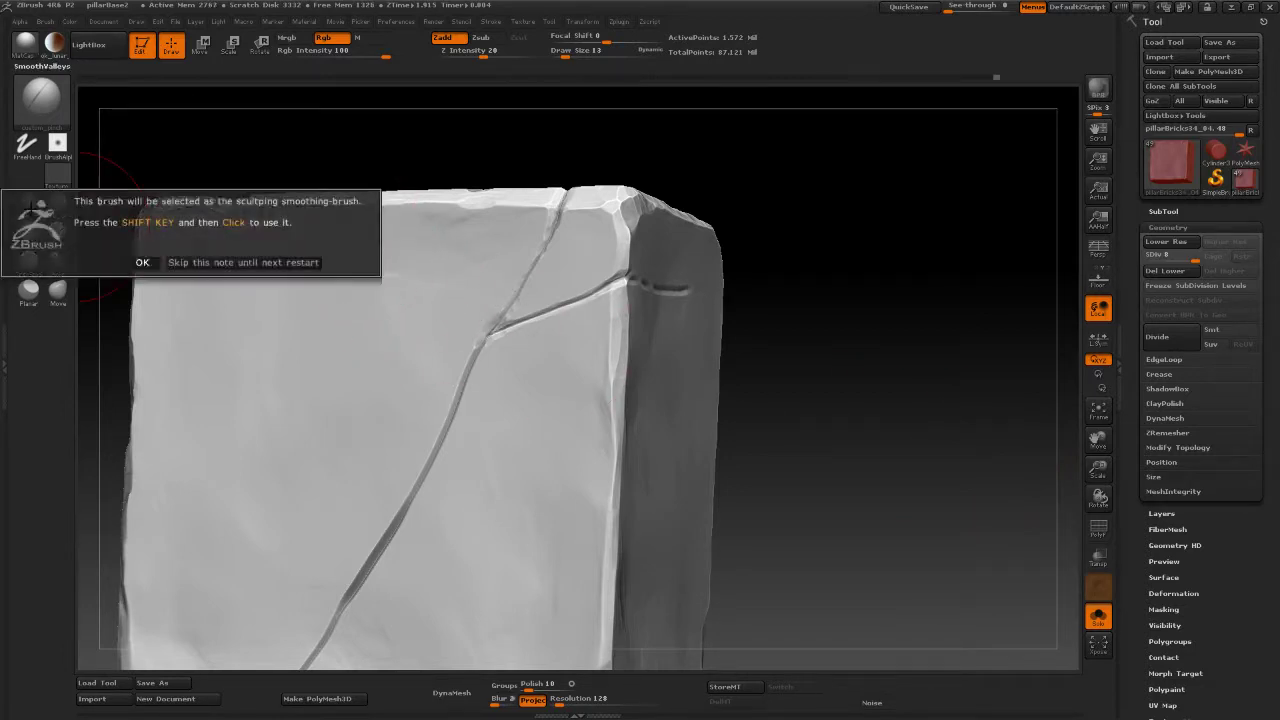
left_click(142, 262)
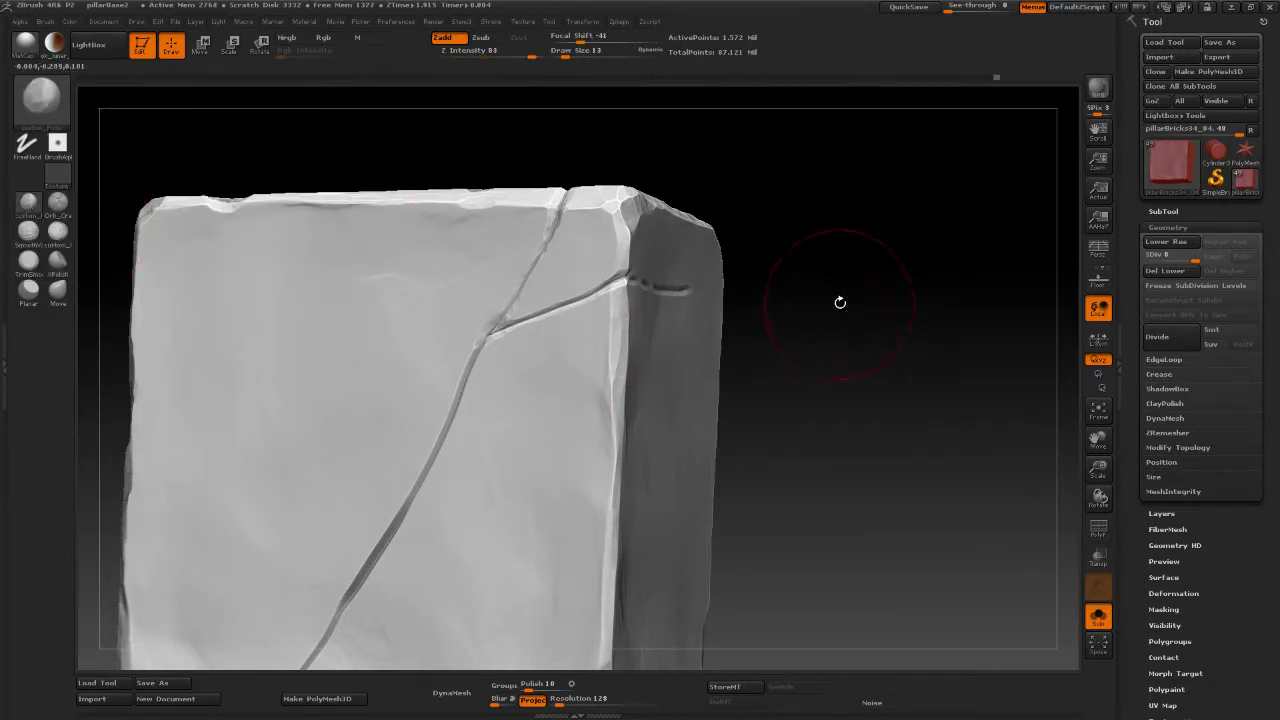
mouse_move(840, 300)
left_mouse_down()
mouse_move(869, 281)
mouse_move(858, 306)
left_mouse_up()
key("space")
left_click_drag(661, 283, 620, 269)
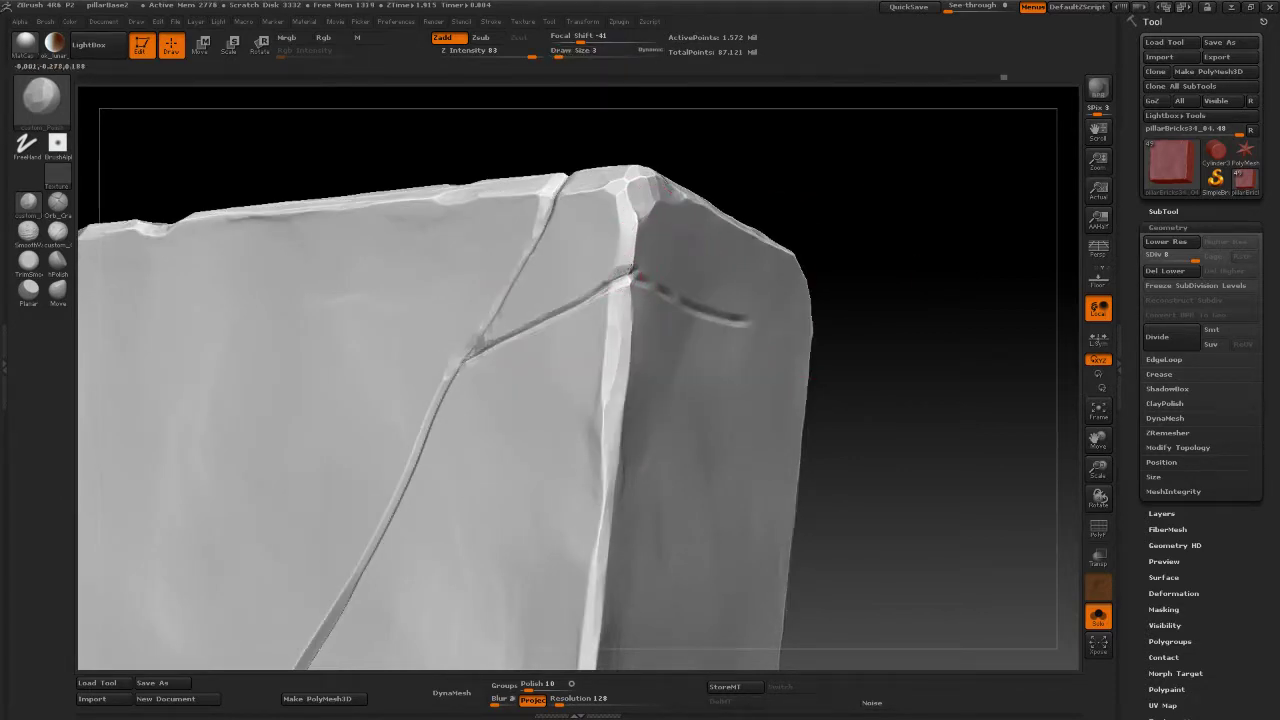
Wear down the long crack's left edge just below the branch junction.
mouse_move(963, 314)
left_mouse_down("alt")
mouse_move(946, 294)
mouse_move(874, 297)
mouse_move(907, 356)
mouse_move(903, 342)
mouse_move(1022, 302)
left_mouse_up("alt")
left_click_drag(528, 366, 531, 364)
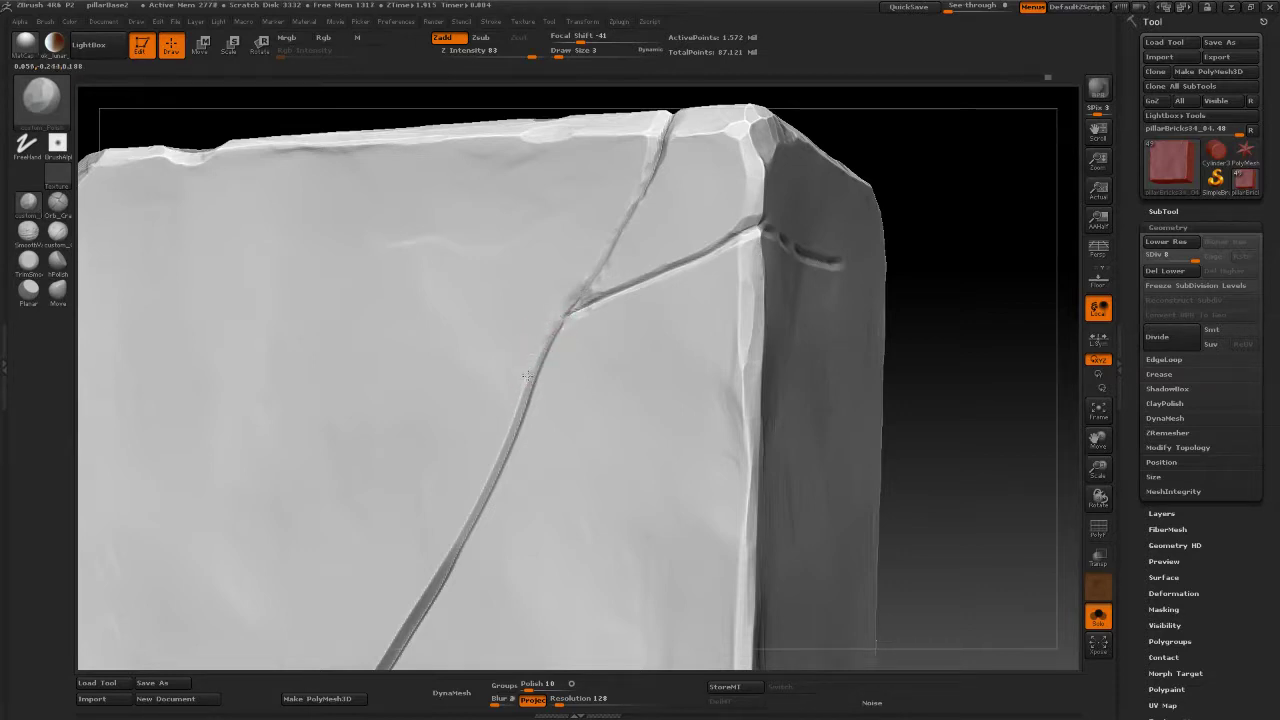
mouse_move(863, 251)
left_mouse_down()
mouse_move(1004, 259)
mouse_move(734, 271)
left_mouse_up()
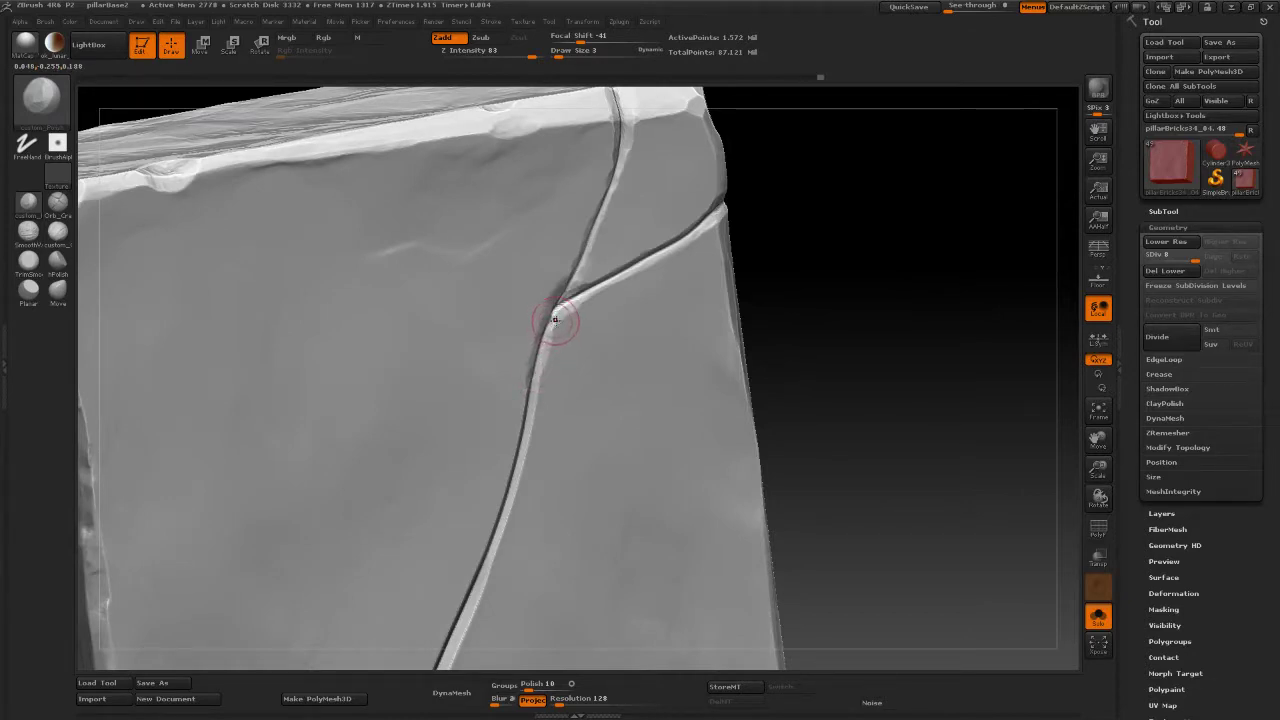
left_click_drag(833, 287, 827, 240)
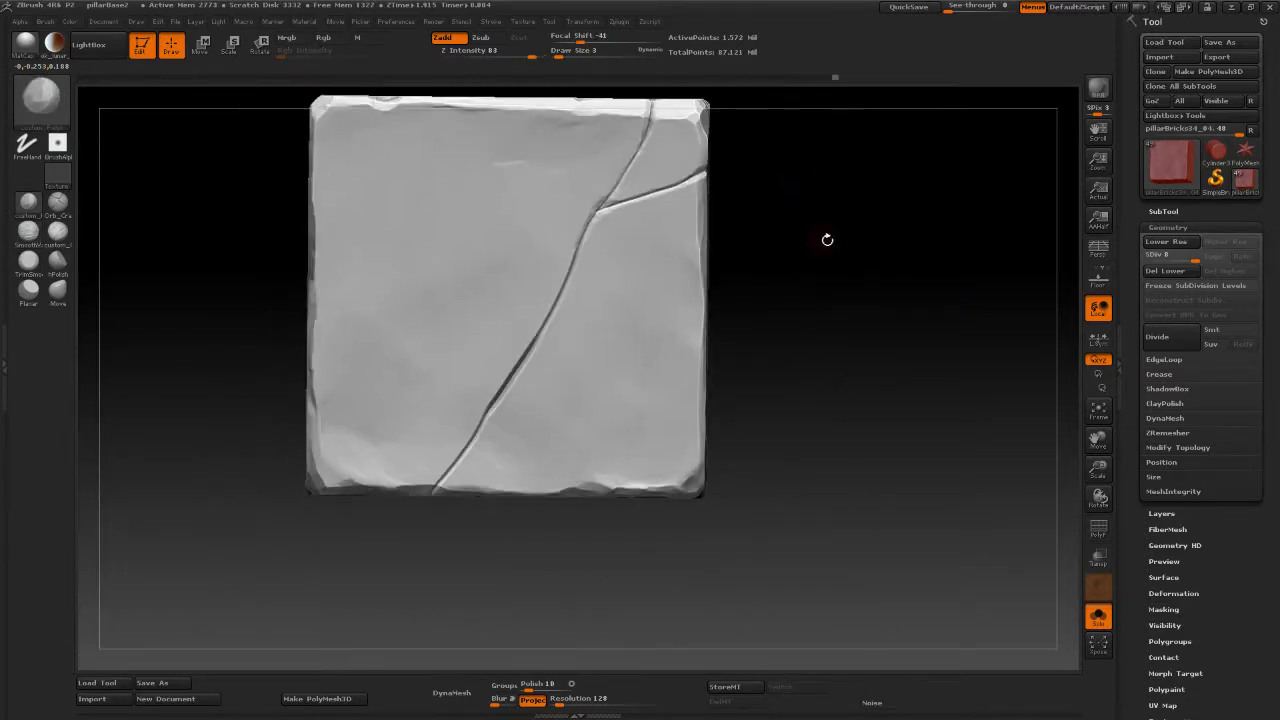
Wear down the long crack's edges from its lower bend to the brick's bottom bevel.
left_click_drag(394, 617, 403, 594, "alt")
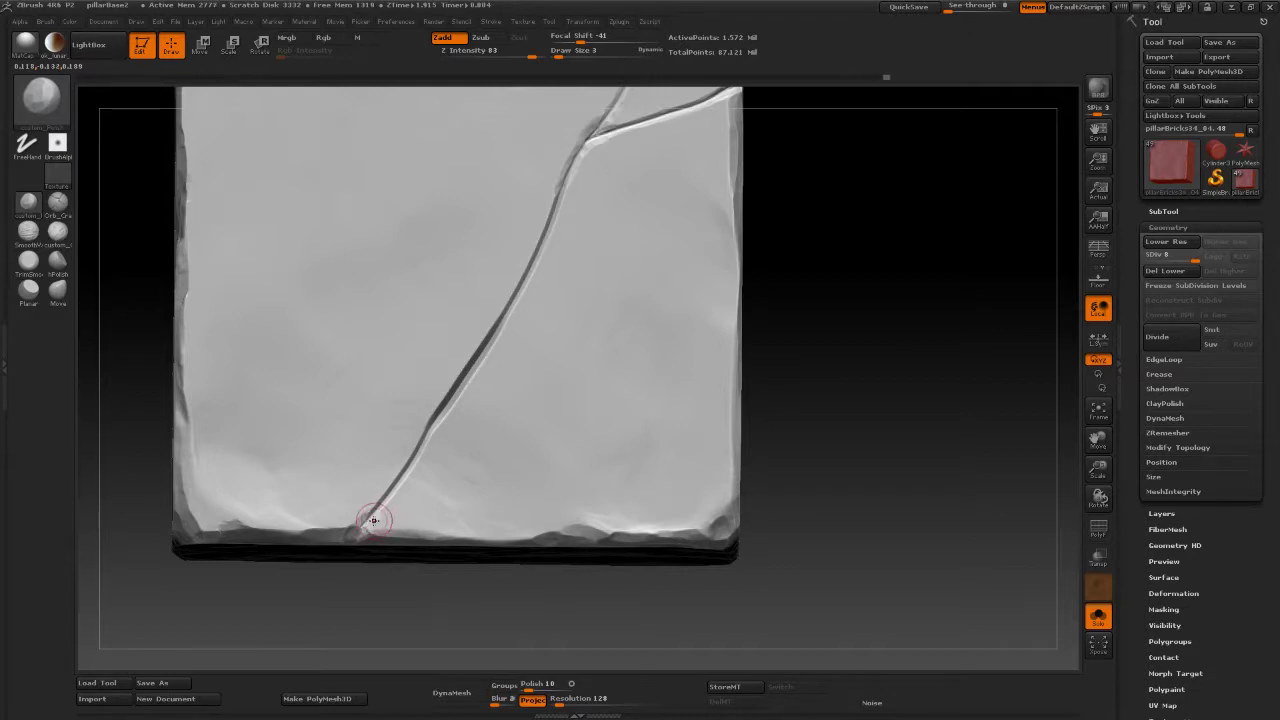
left_click_drag(815, 336, 762, 392, "alt")
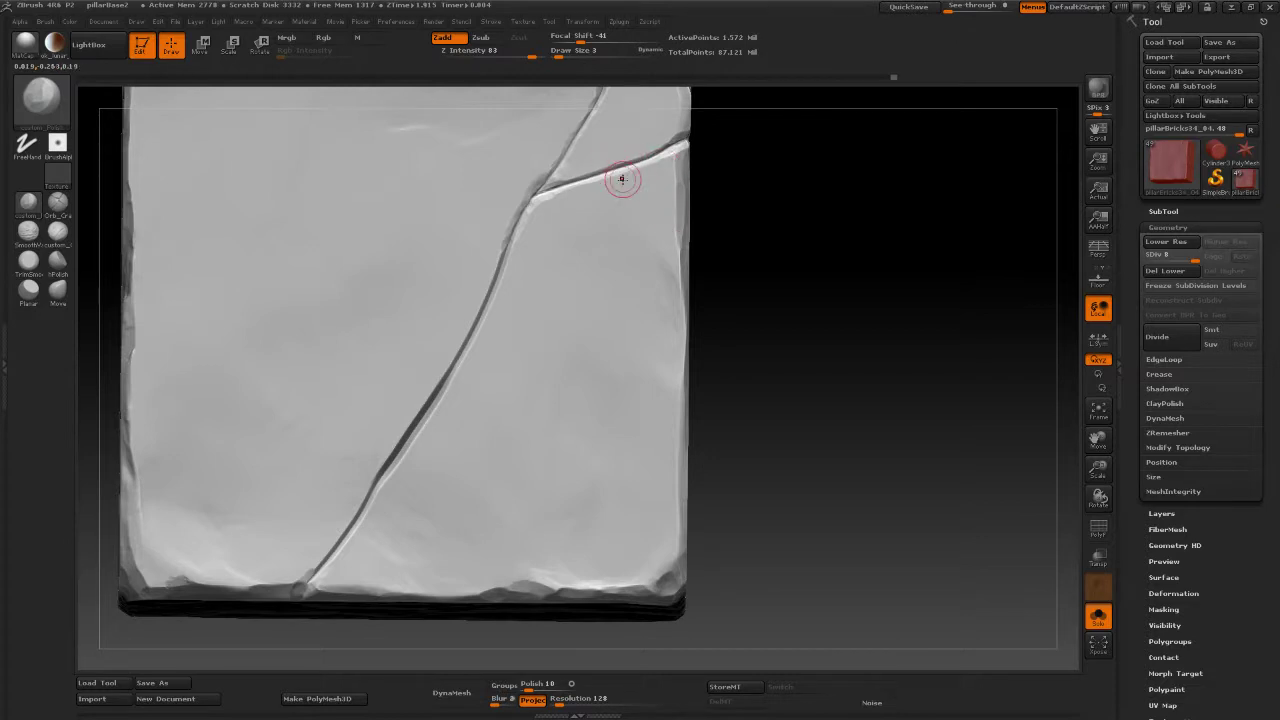
left_click_drag(894, 286, 858, 278)
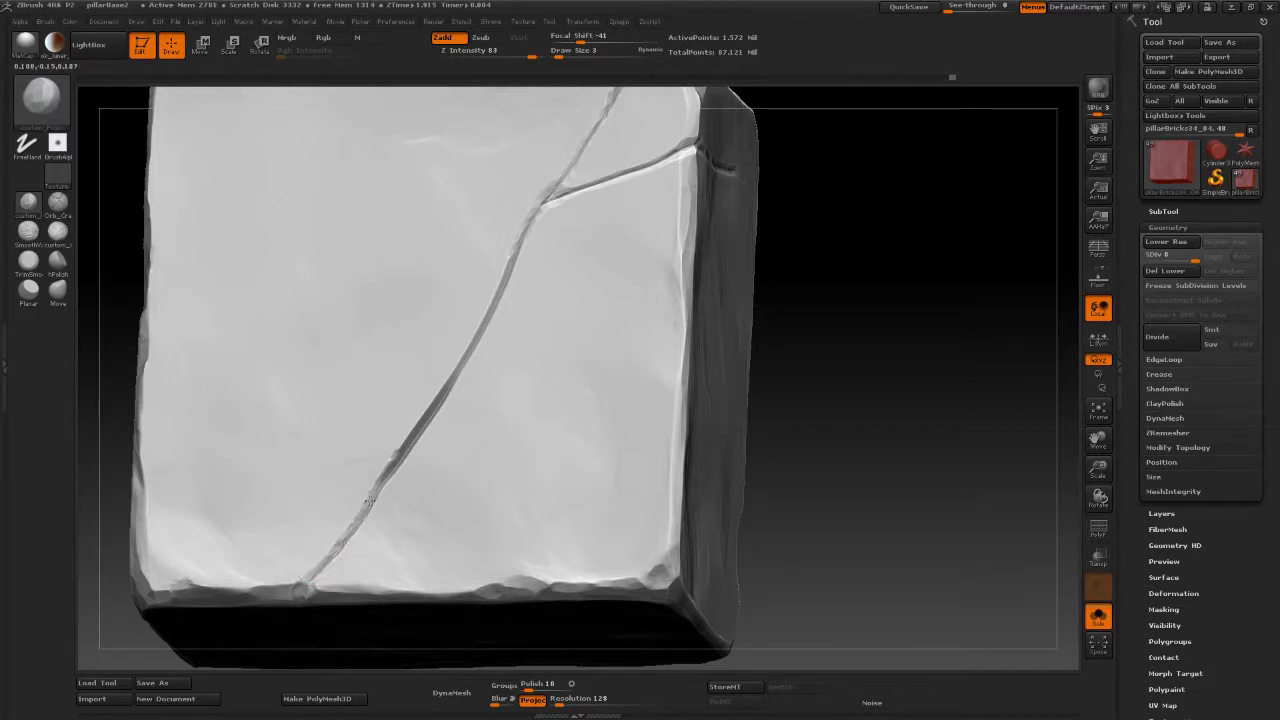
mouse_move(821, 283)
left_mouse_down()
mouse_move(809, 263)
mouse_move(846, 351)
mouse_move(835, 300)
mouse_move(854, 254)
mouse_move(920, 330)
mouse_move(934, 369)
left_mouse_up()
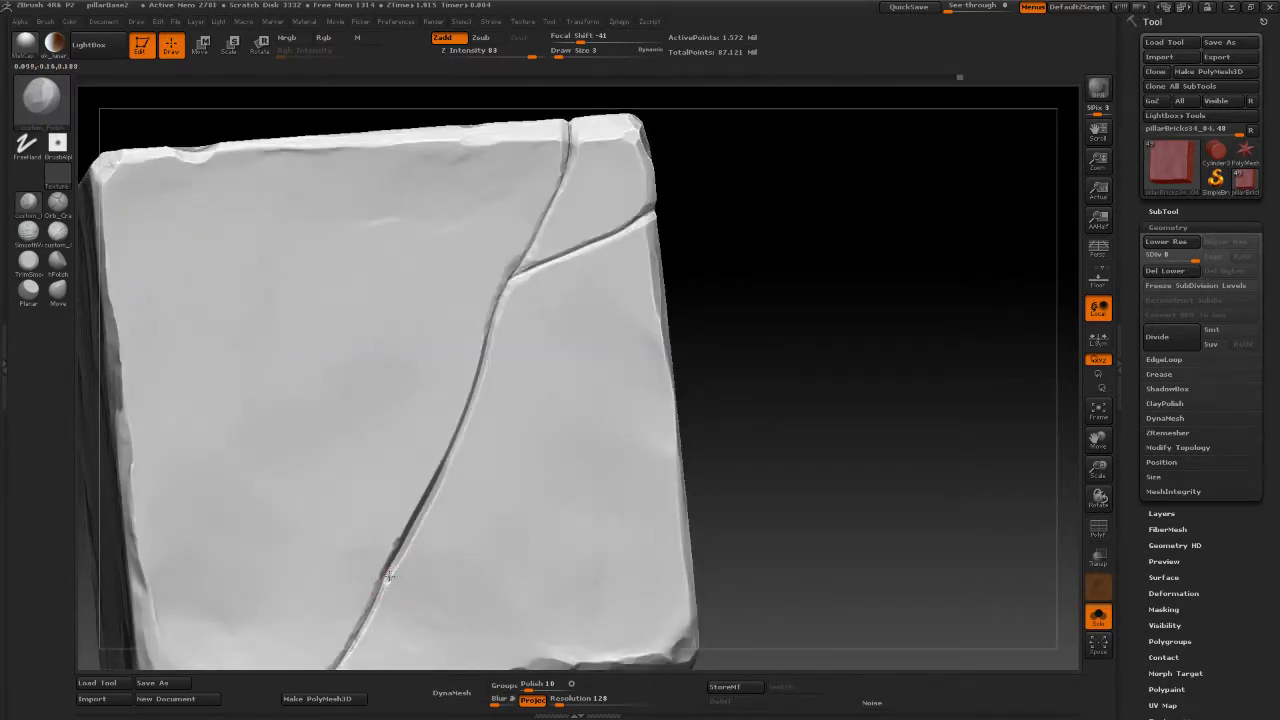
Trim the long crack's walls around its lower bend with the TrimSmoothBorder brush at draw size 3.
key("ctrl")
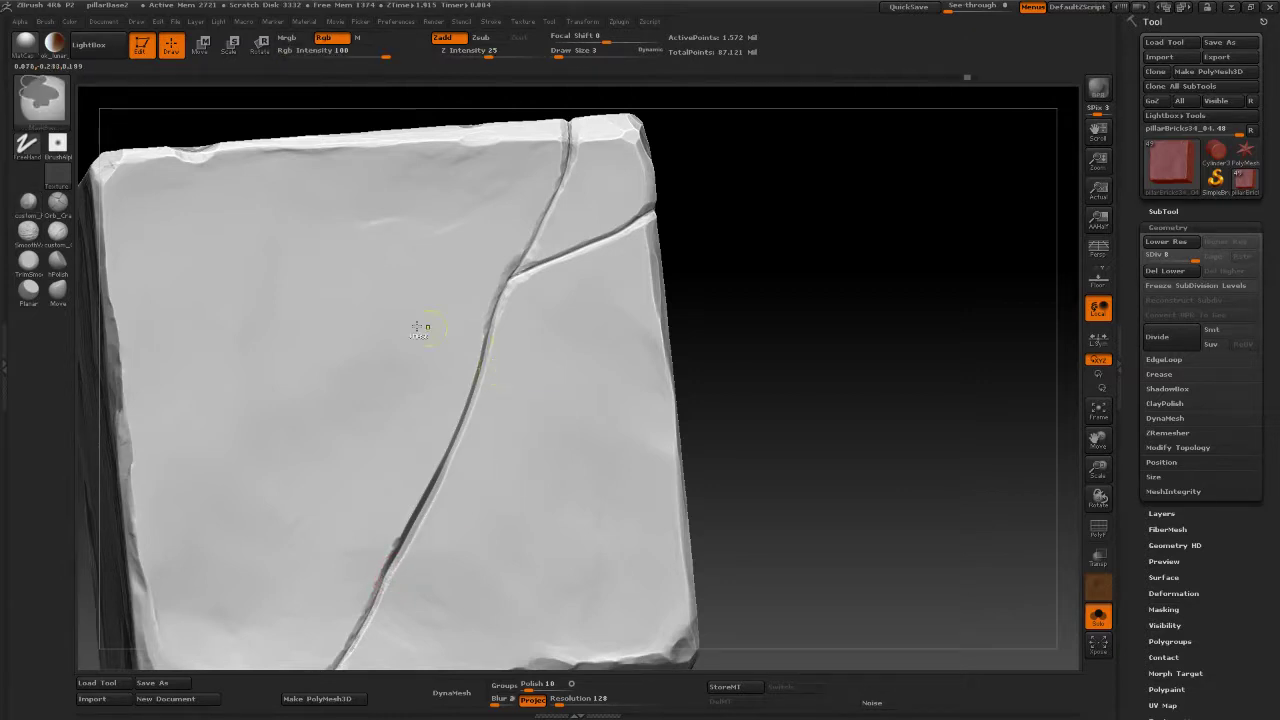
left_click(30, 268)
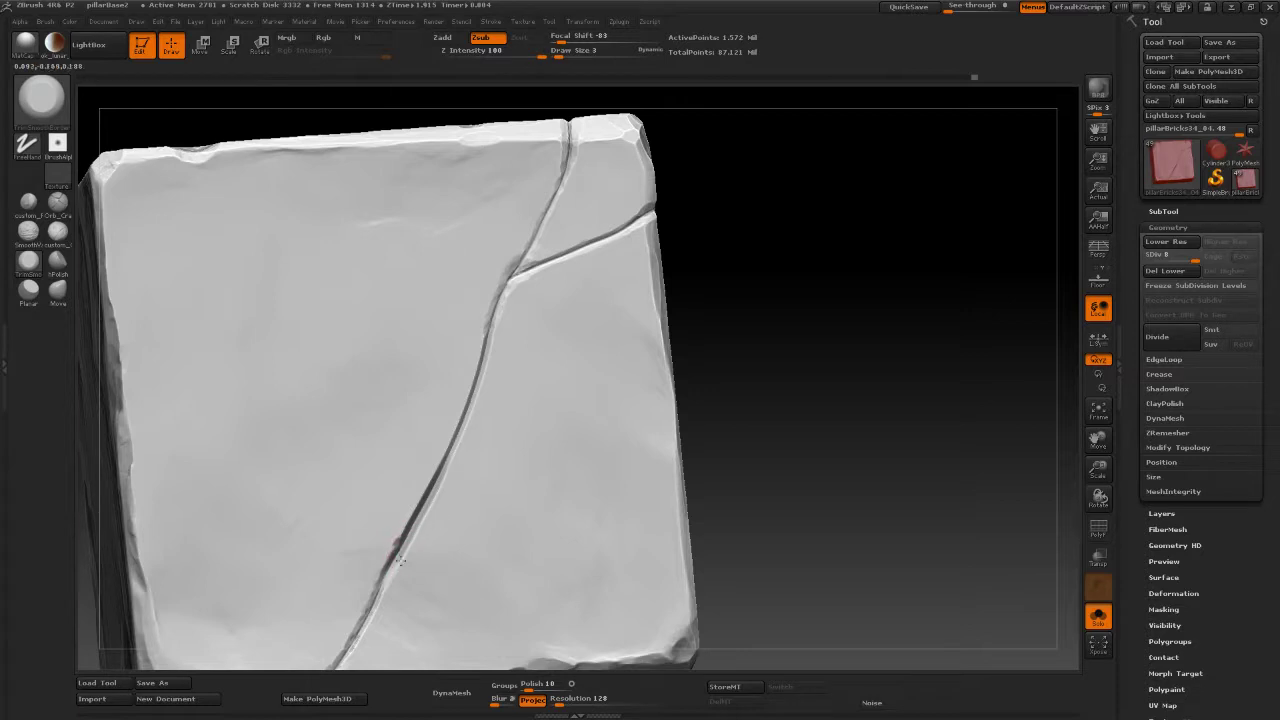
left_click_drag(415, 538, 430, 507)
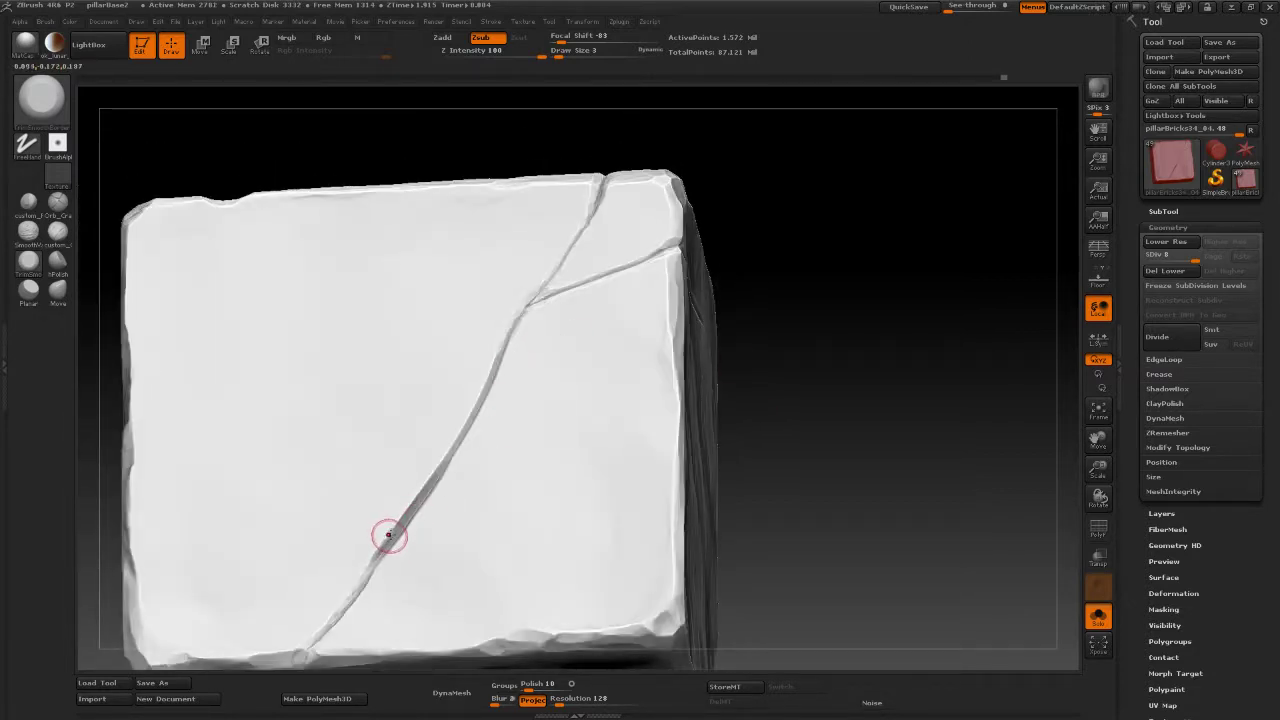
left_click_drag(389, 535, 328, 623)
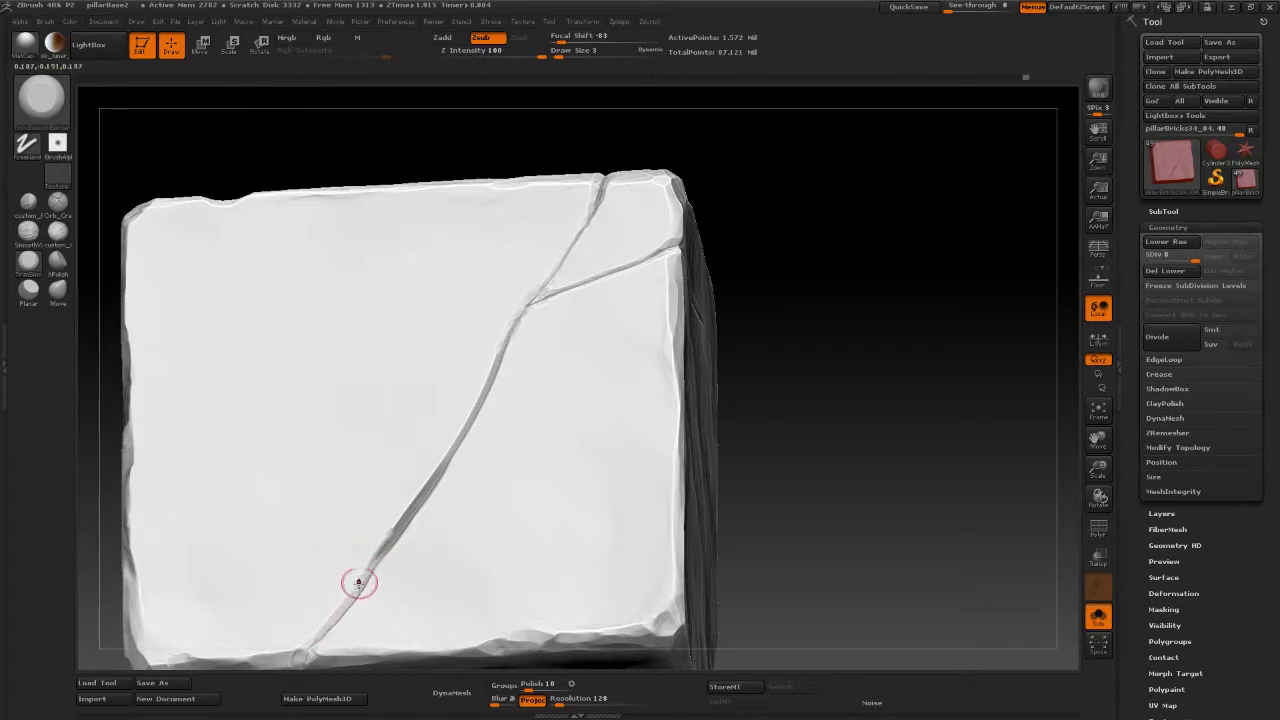
mouse_move(666, 406)
left_mouse_down()
mouse_move(877, 403)
mouse_move(862, 472)
left_mouse_up()
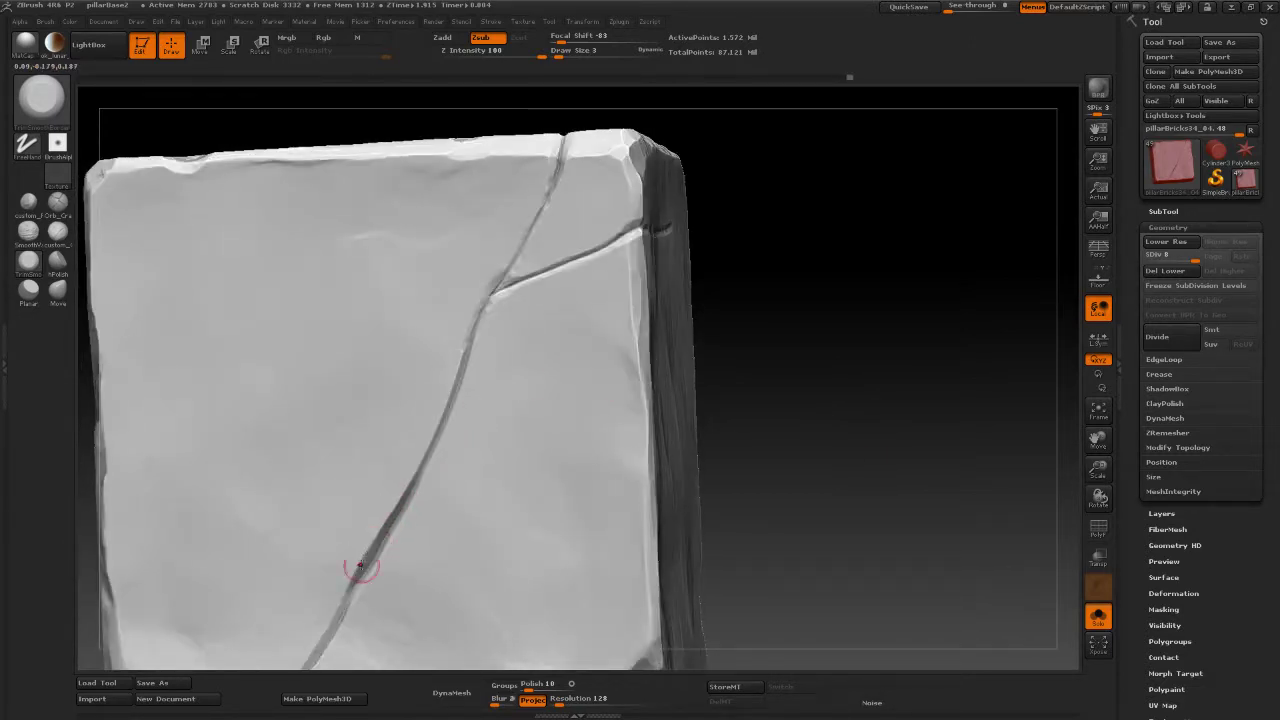
left_click_drag(360, 565, 400, 490)
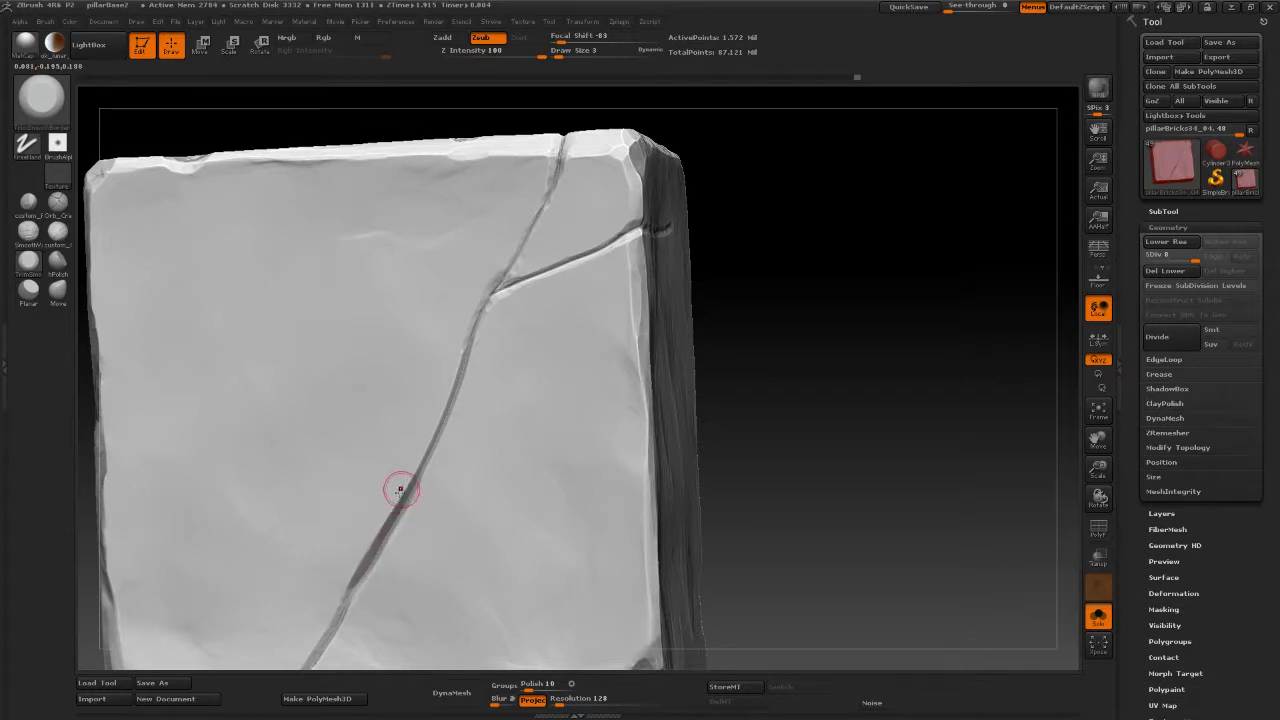
Trim the long crack's walls from below the branch junction down to its lower bend, reducing the draw size to 2.
left_click_drag(765, 232, 767, 252, "alt")
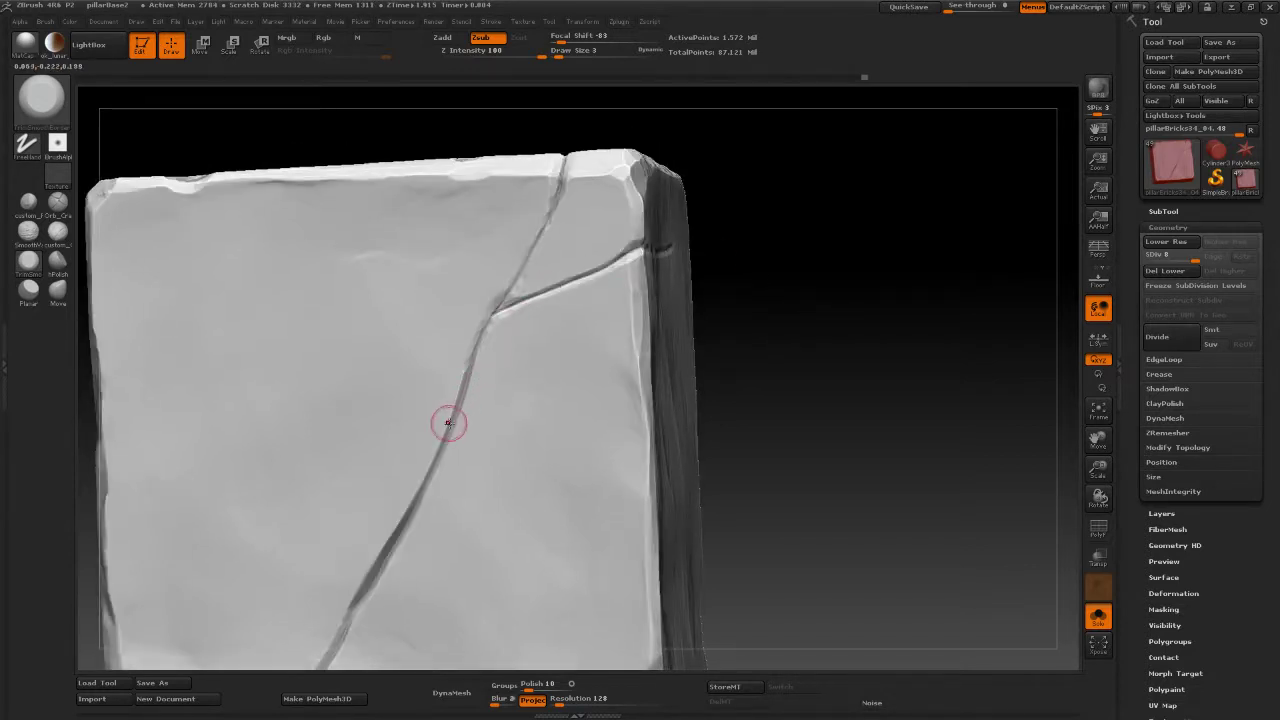
left_click_drag(452, 413, 457, 391)
mouse_move(703, 349)
left_mouse_down()
mouse_move(775, 385)
mouse_move(811, 371)
mouse_move(800, 425)
left_mouse_up()
key("space")
left_click_drag(431, 465, 424, 466)
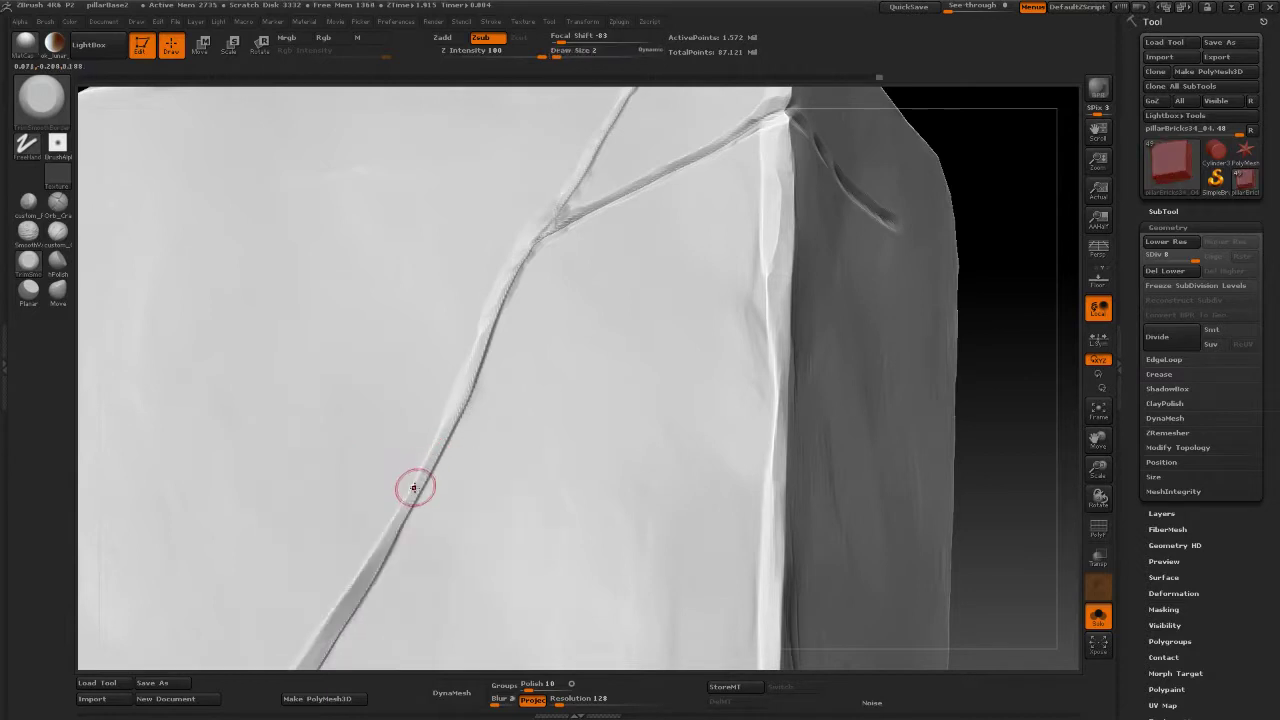
left_click_drag(396, 523, 328, 621)
left_click_drag(359, 577, 380, 551)
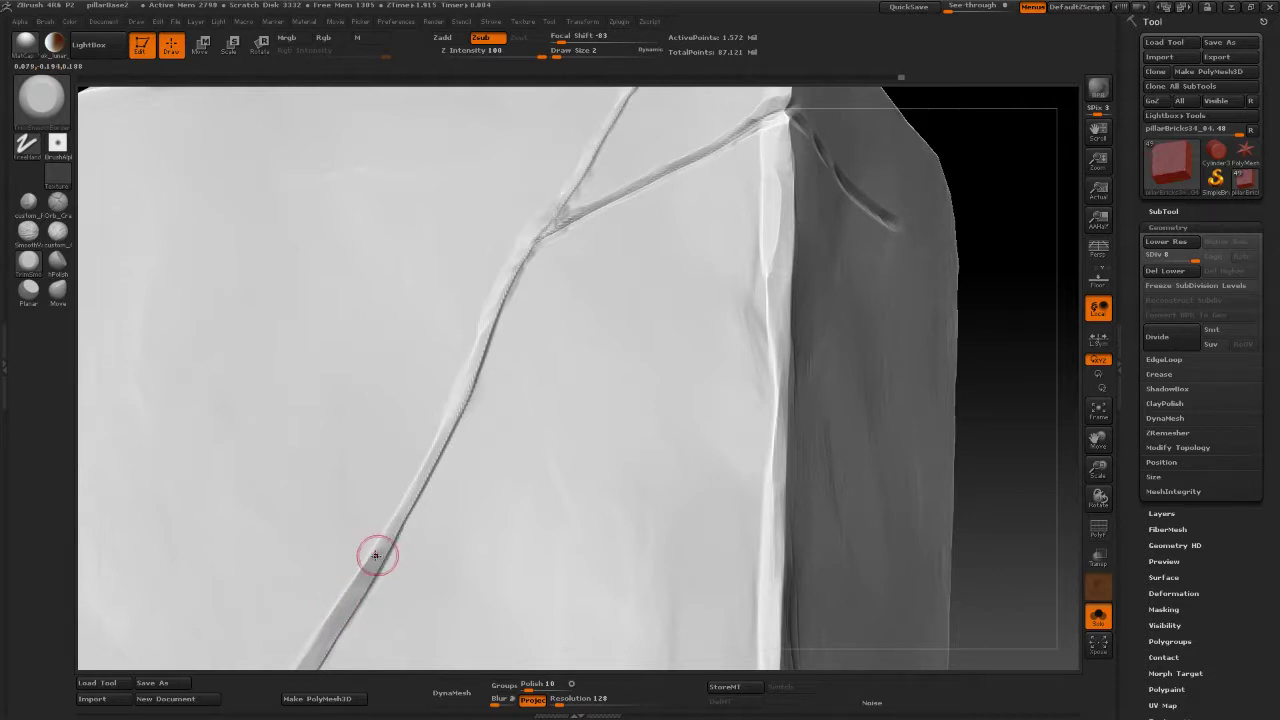
Examine the whole cracked face from a distance and look over the available alphas.
mouse_move(1046, 324)
left_mouse_down()
mouse_move(777, 257)
mouse_move(943, 389)
left_mouse_up()
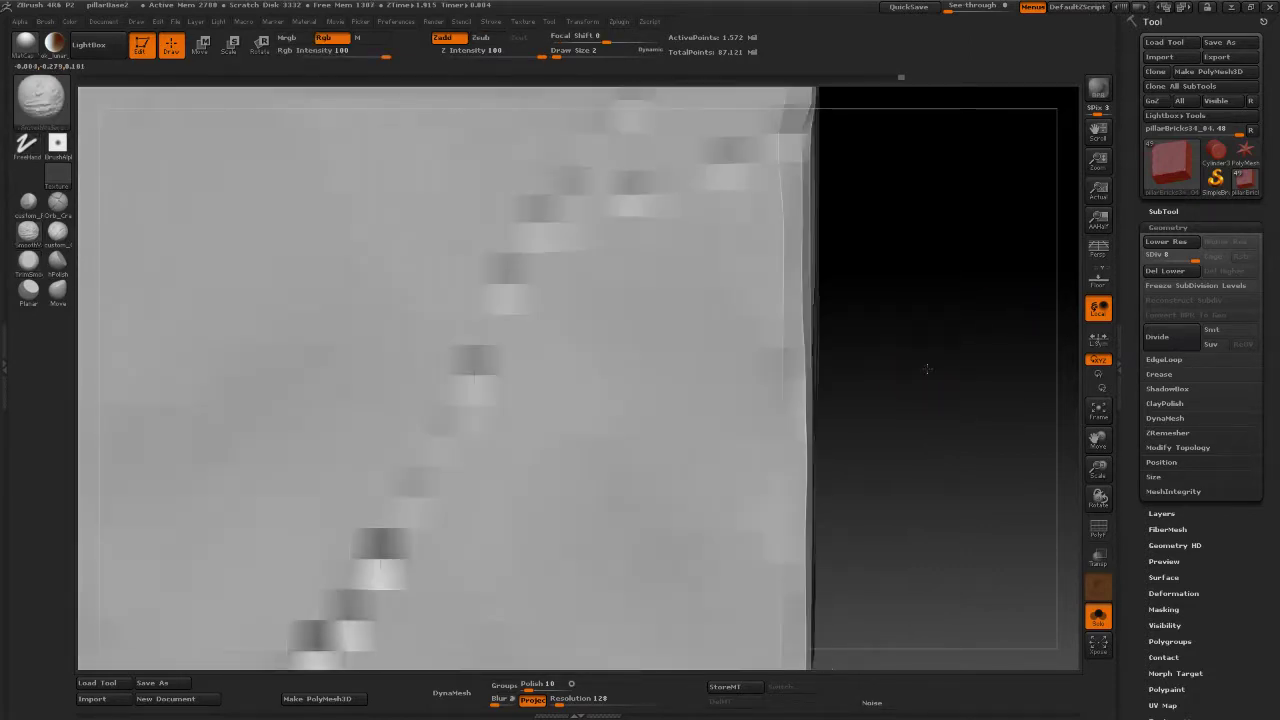
left_click_drag(927, 369, 937, 349)
left_click_drag(951, 401, 877, 297, "alt")
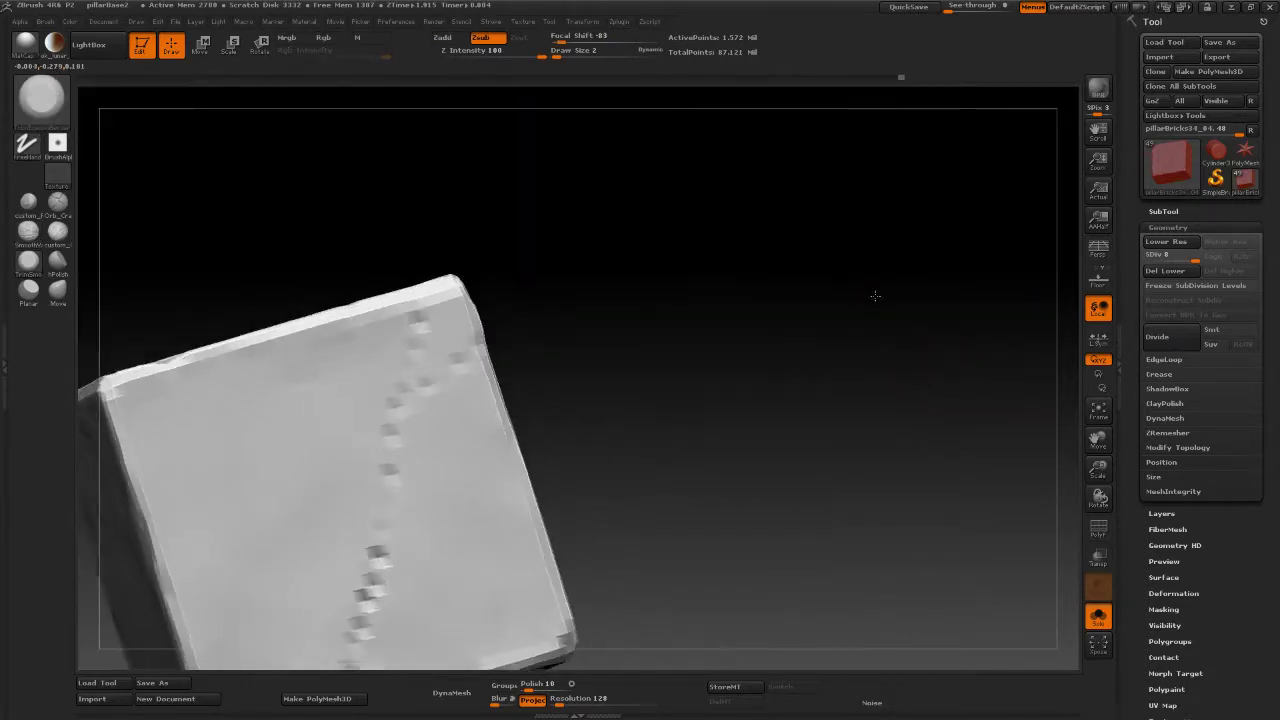
left_click_drag(859, 355, 805, 282)
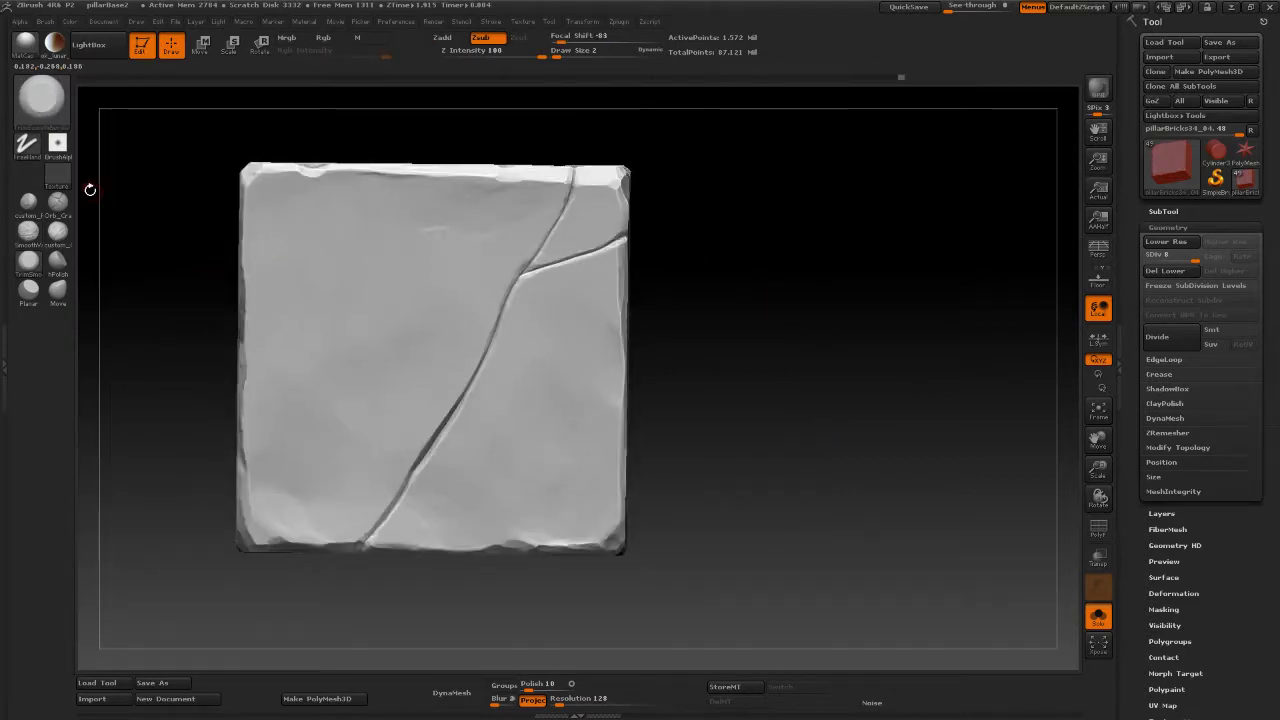
left_click(8, 155)
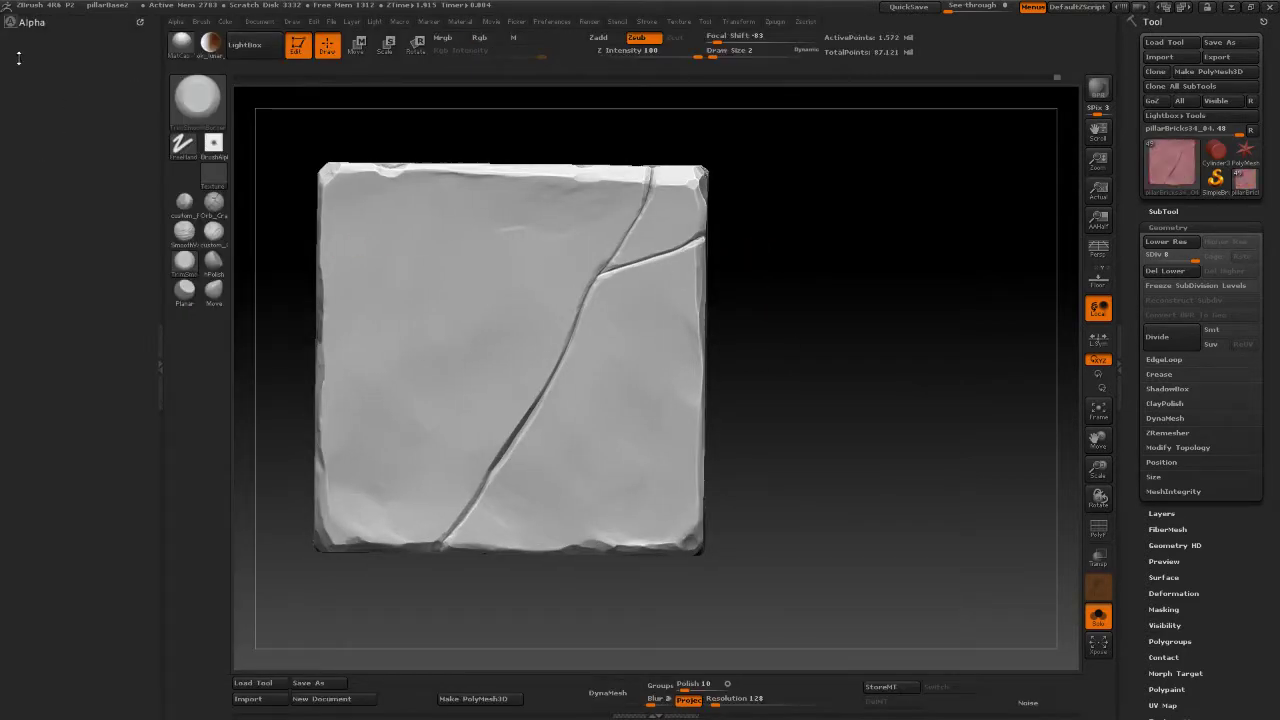
left_click(33, 22)
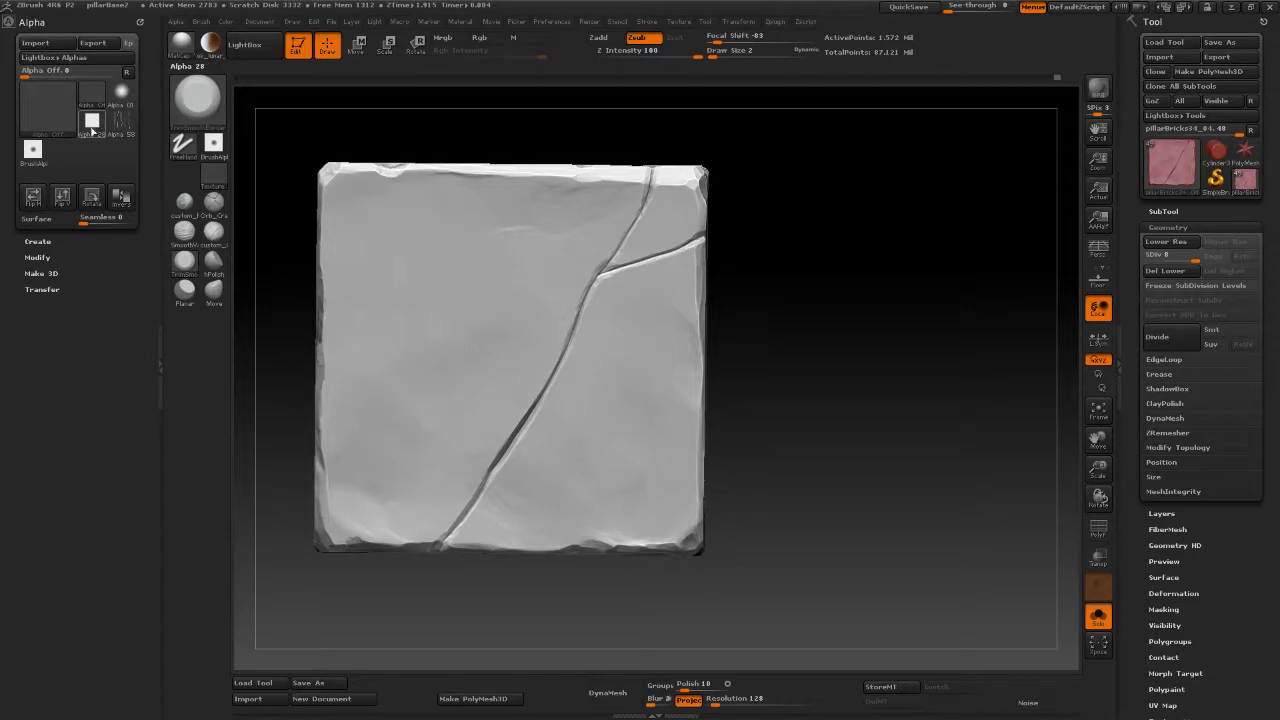
left_click(158, 356)
Trim the long crack's lower bend, and chip its edges up to the branch junction with the custom_Polish brush at draw size 2.
left_click_drag(830, 321, 838, 430, "alt")
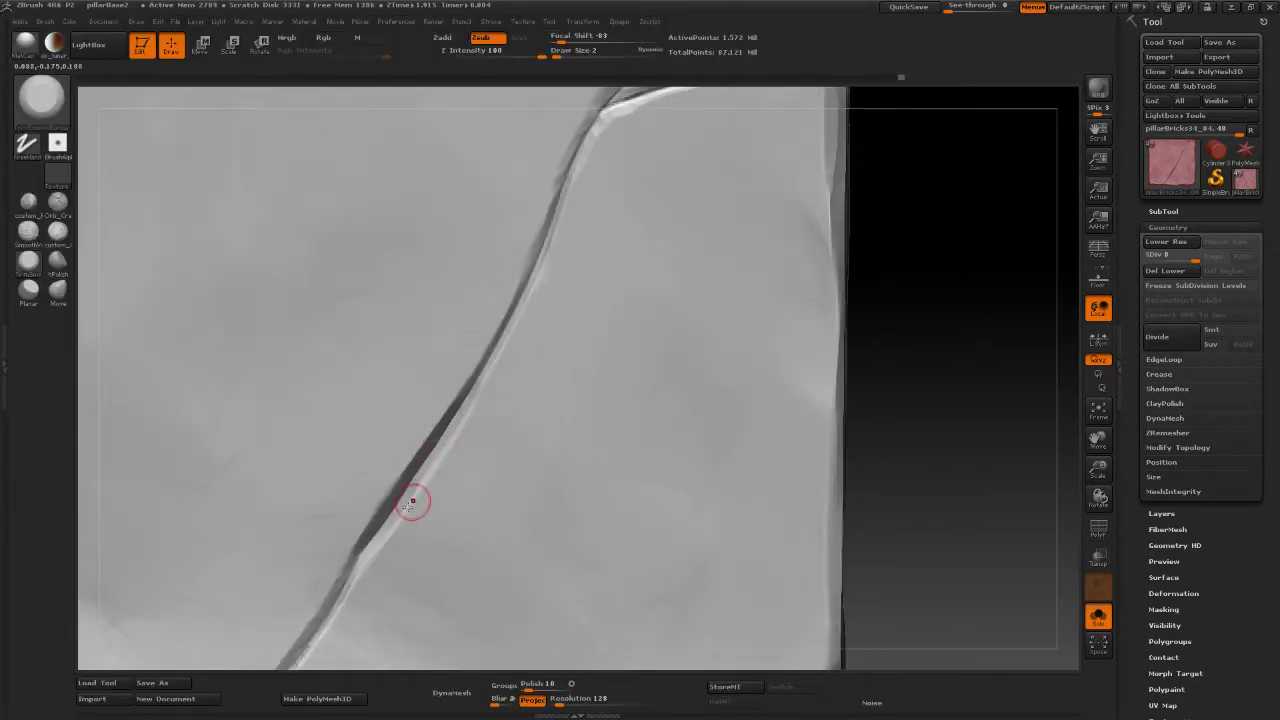
left_click_drag(397, 521, 388, 537)
left_click(22, 212)
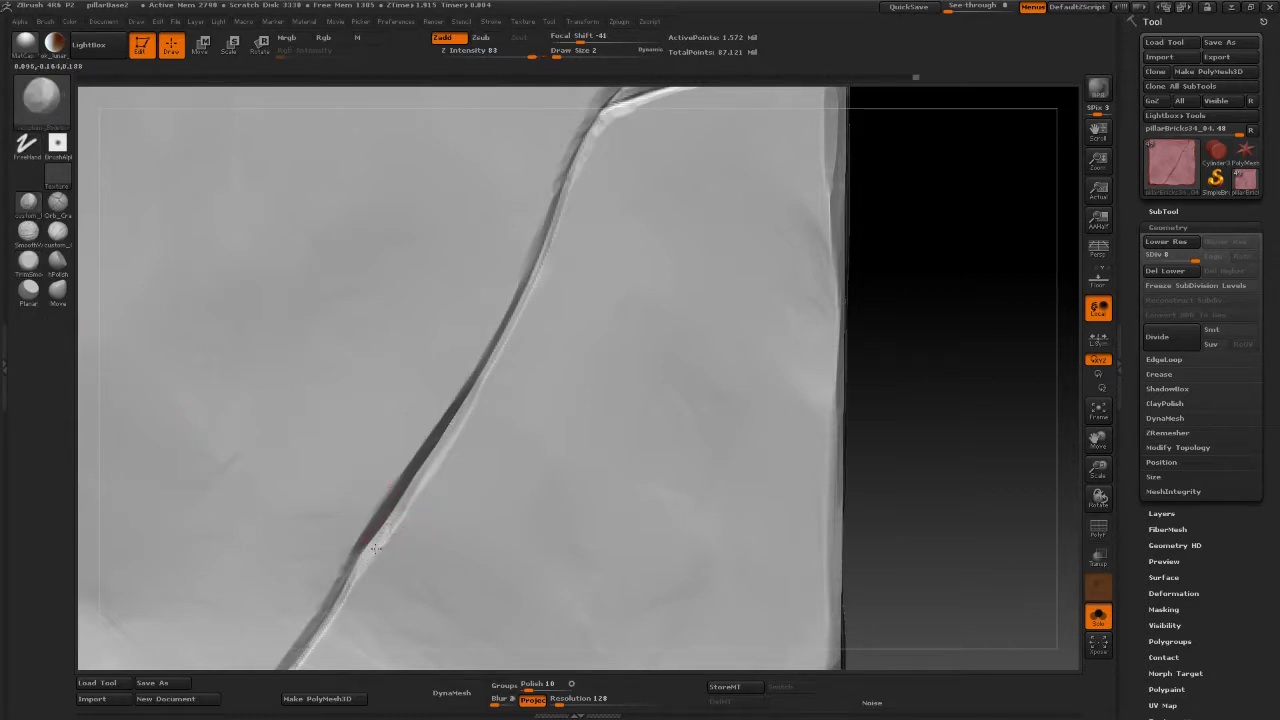
left_click_drag(404, 512, 399, 519)
left_click_drag(946, 220, 694, 189)
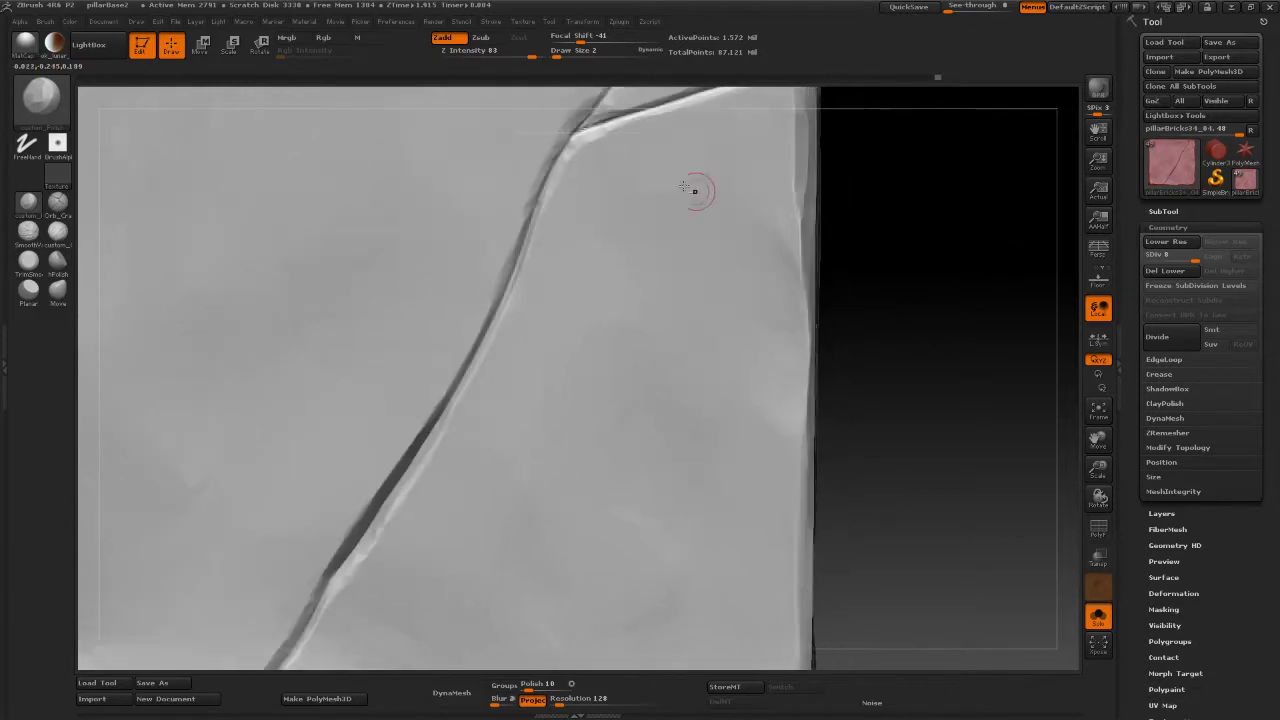
mouse_move(543, 223)
left_mouse_down()
mouse_move(533, 237)
mouse_move(546, 143)
left_mouse_up()
left_click_drag(464, 358, 454, 397)
Wear down the long crack's edges between its middle and the branch junction at draw size 5.
key("space")
key("space")
key("space")
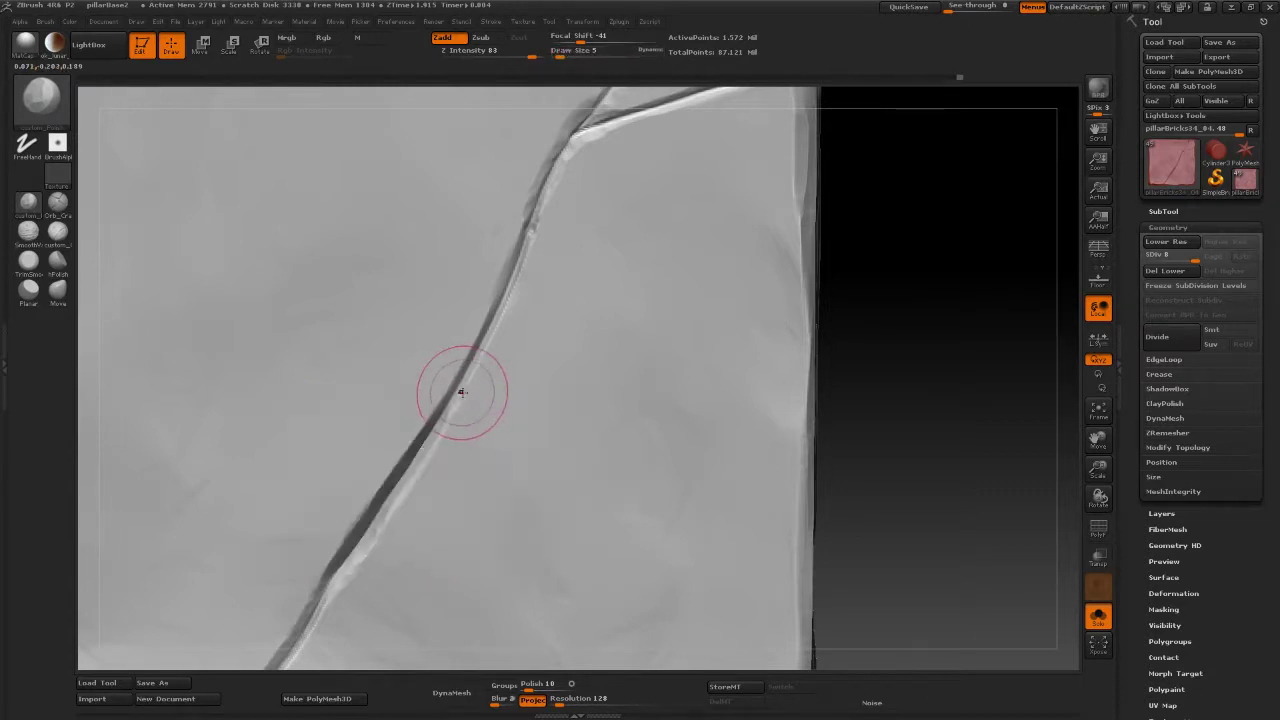
left_click_drag(951, 171, 491, 251)
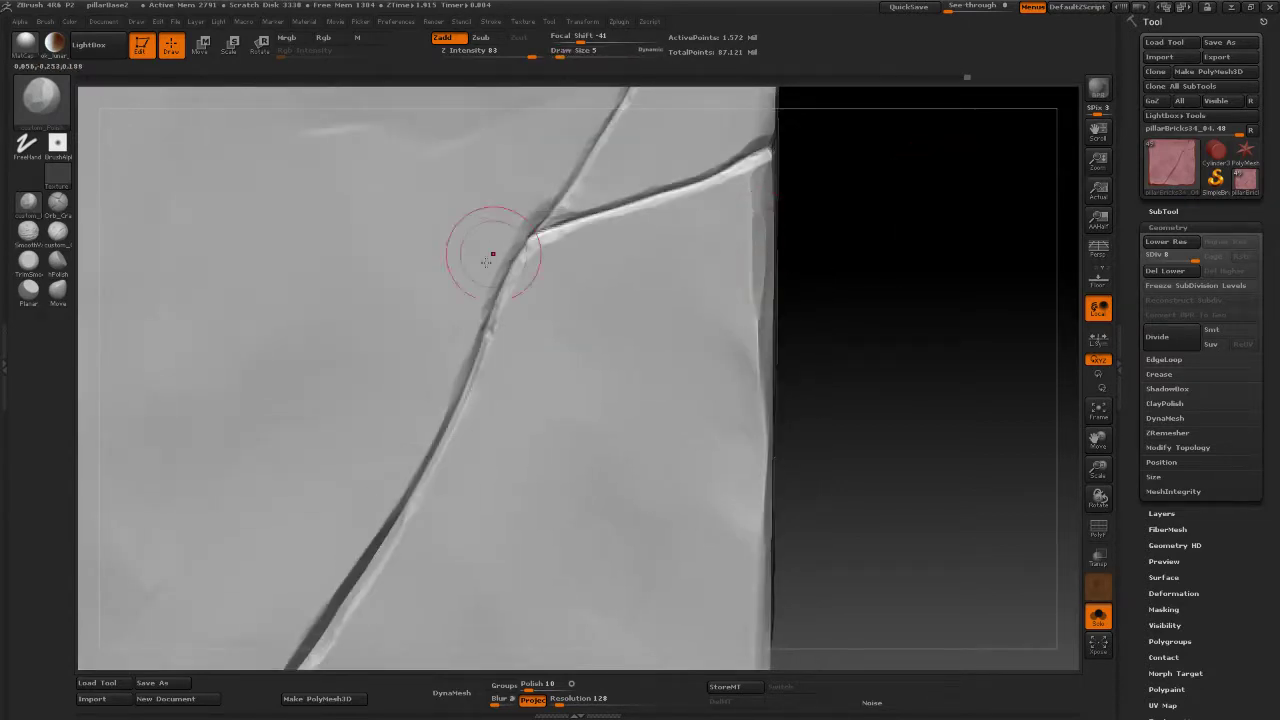
mouse_move(473, 389)
left_mouse_down()
mouse_move(474, 306)
mouse_move(527, 294)
left_mouse_up()
left_click_drag(935, 269, 949, 282)
Wear down the long crack's left edge from its lower bend to its middle at draw size 4.
key("space")
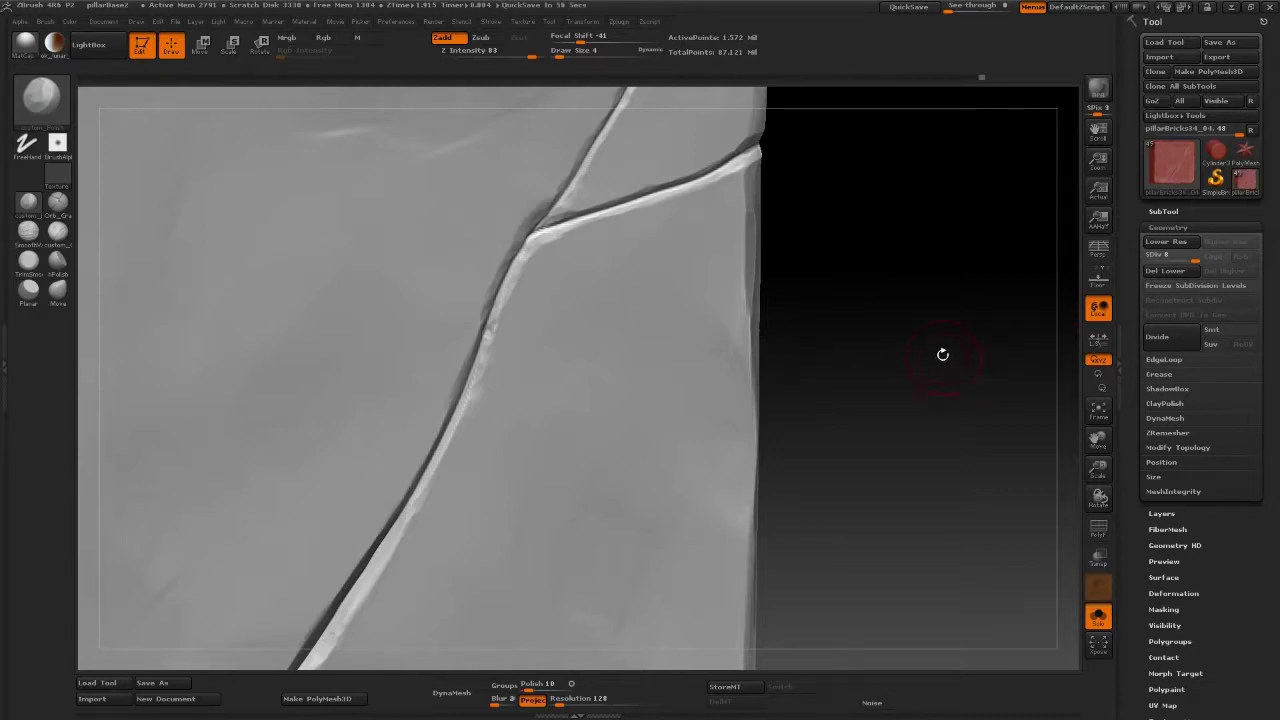
left_click_drag(932, 372, 1025, 357)
left_click_drag(1110, 322, 1167, 297, "alt")
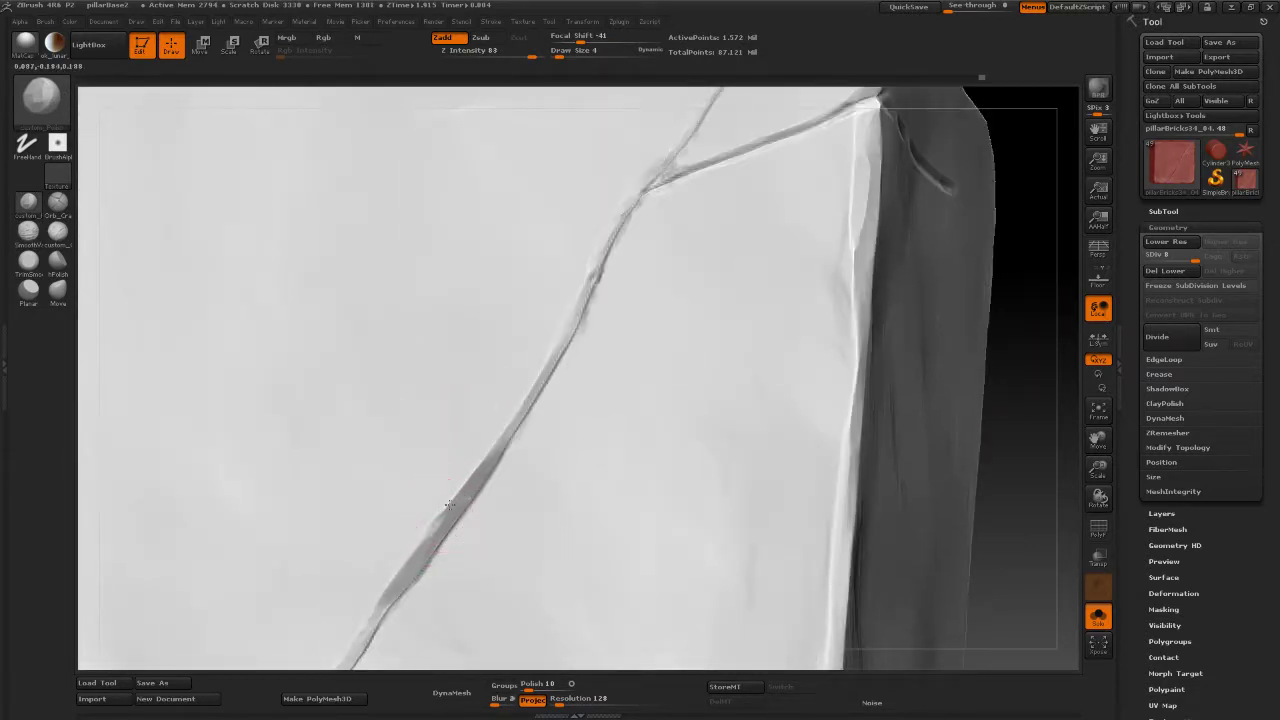
left_click_drag(461, 491, 531, 380)
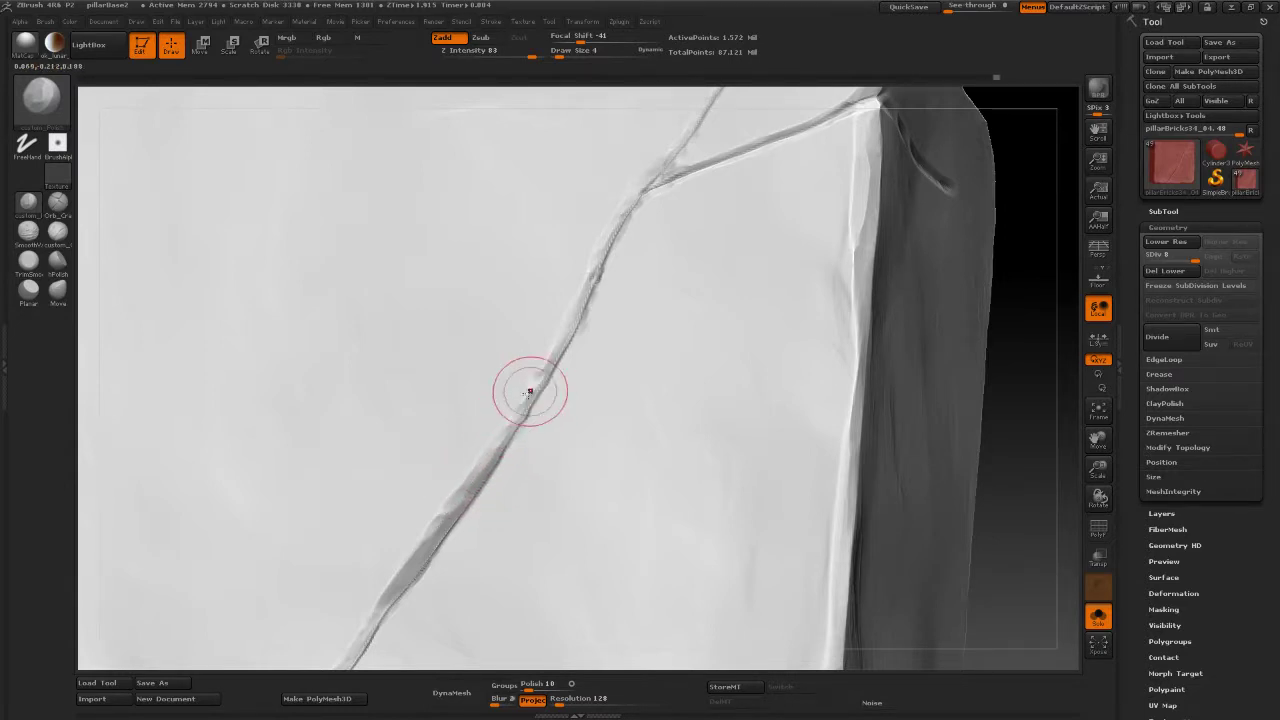
left_click_drag(1041, 386, 924, 347)
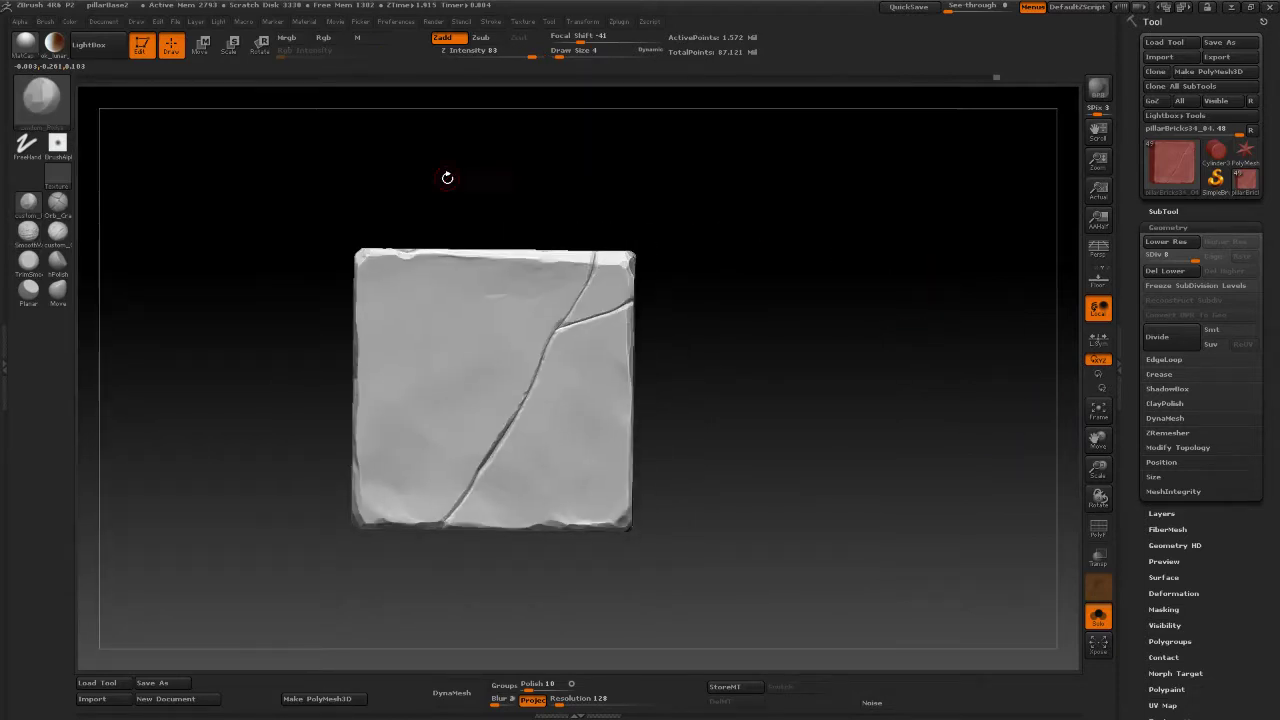
Pinch the long crack together along its middle and lower stretch with the custom pinch brush at draw size 20.
left_click(48, 110)
left_click(49, 124)
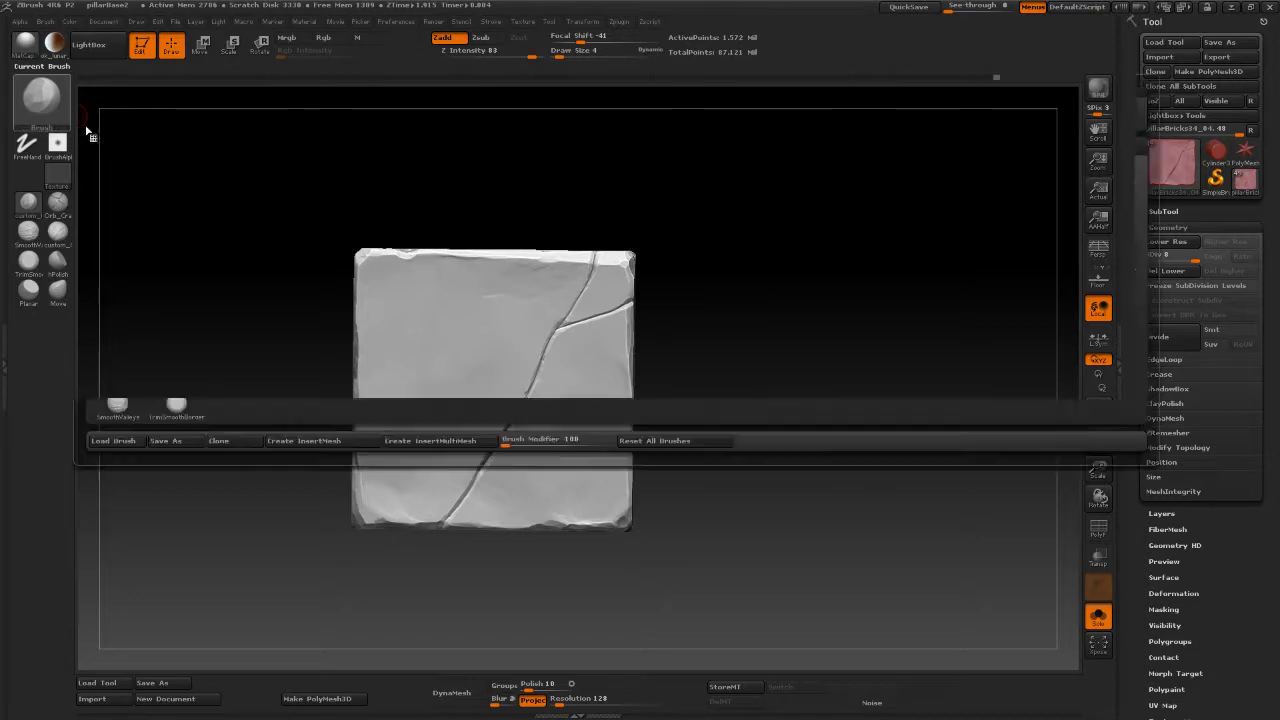
left_click(703, 115)
left_click_drag(783, 301, 784, 342)
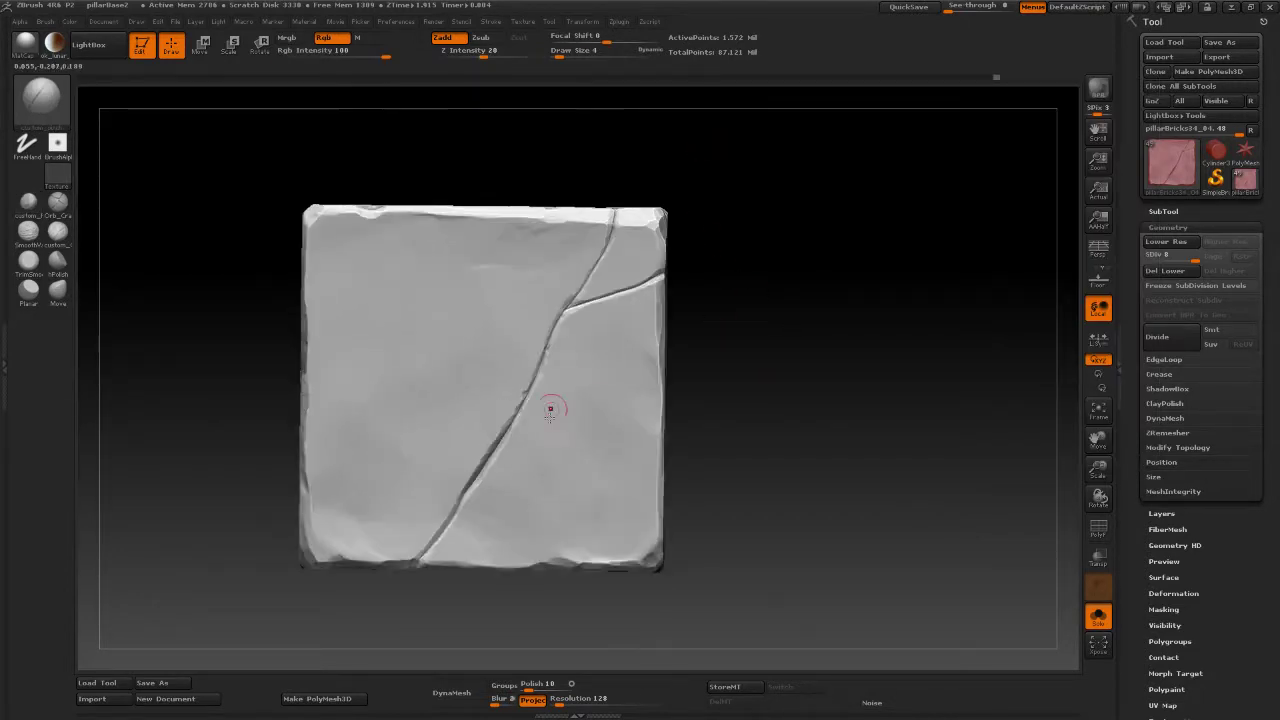
key("space")
mouse_move(524, 468)
left_mouse_down()
mouse_move(536, 466)
mouse_move(494, 456)
left_mouse_up()
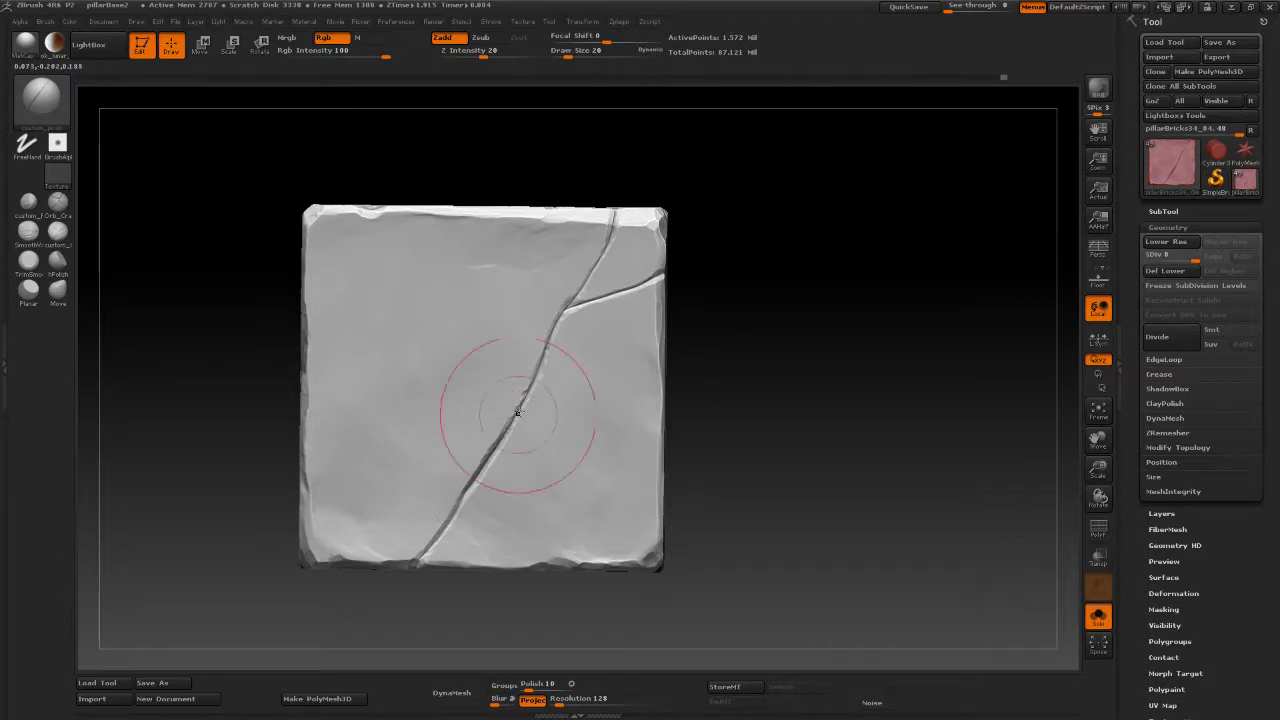
left_click_drag(523, 400, 505, 436)
left_click_drag(549, 355, 531, 385)
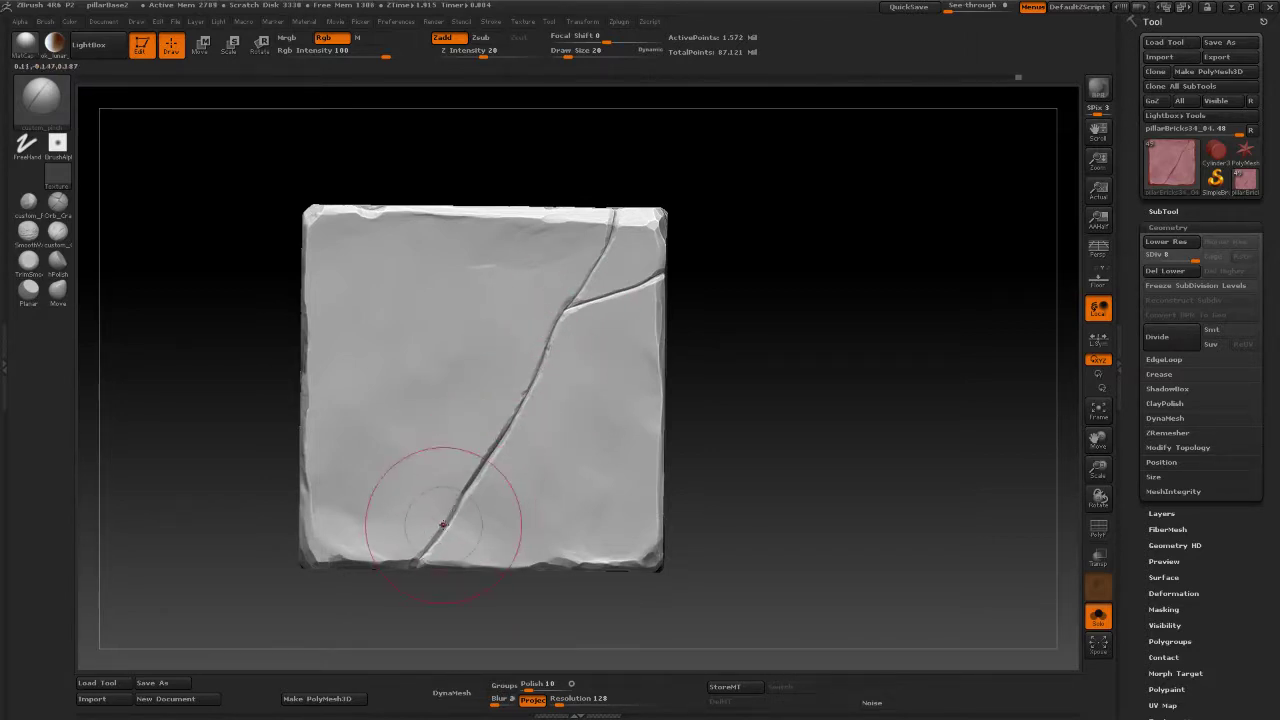
Sharpen the long crack's groove from its middle to the brick's bottom bevel by pinching it at draw size 6.
key("space")
left_click_drag(520, 458, 488, 460)
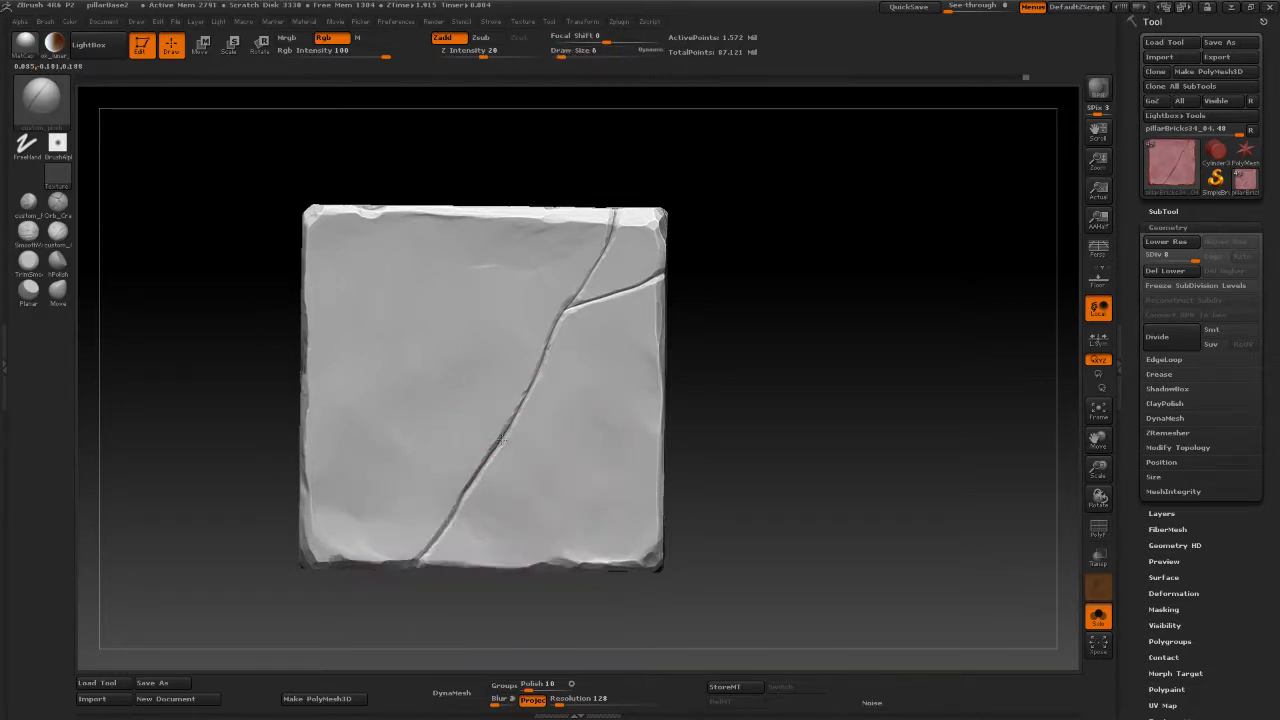
left_click_drag(535, 373, 489, 437)
left_click_drag(418, 559, 408, 564)
Chip the long crack's edges at its middle, below the branch junction, with the custom_Polish brush at draw size 3.
left_click_drag(831, 417, 751, 280, "alt")
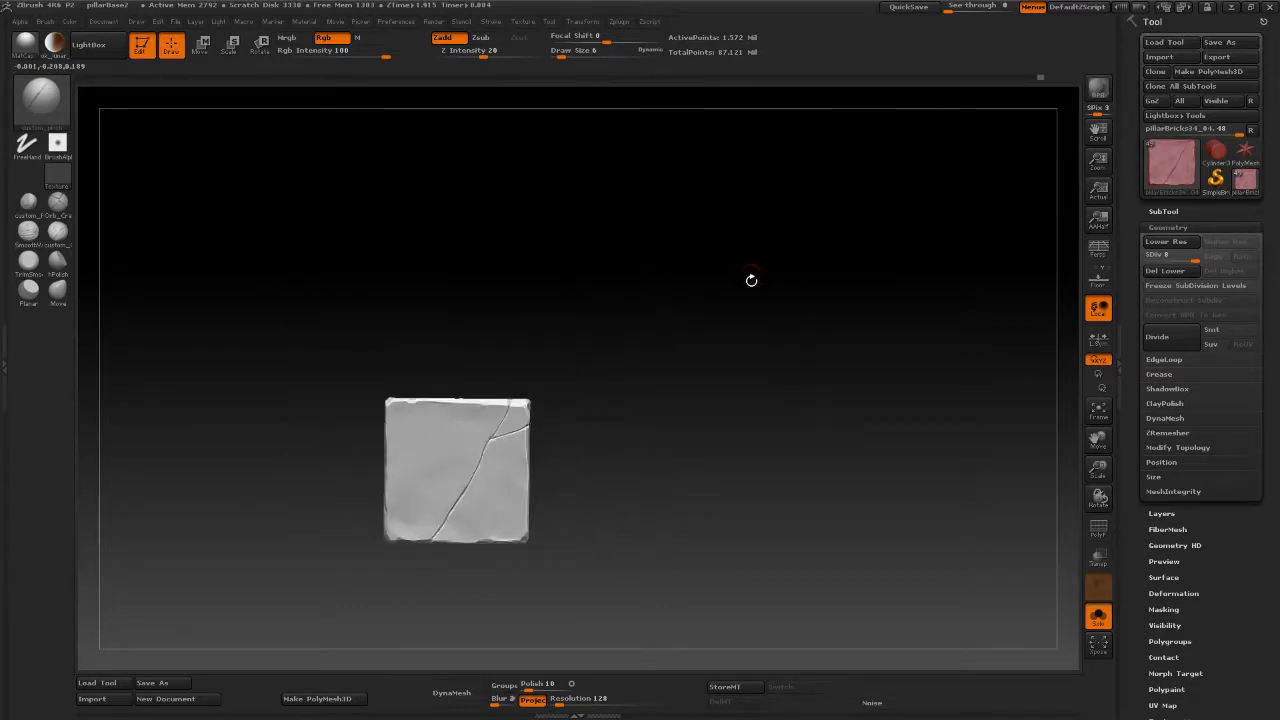
mouse_move(764, 419)
left_mouse_down()
mouse_move(697, 392)
mouse_move(722, 458)
mouse_move(670, 468)
left_mouse_up()
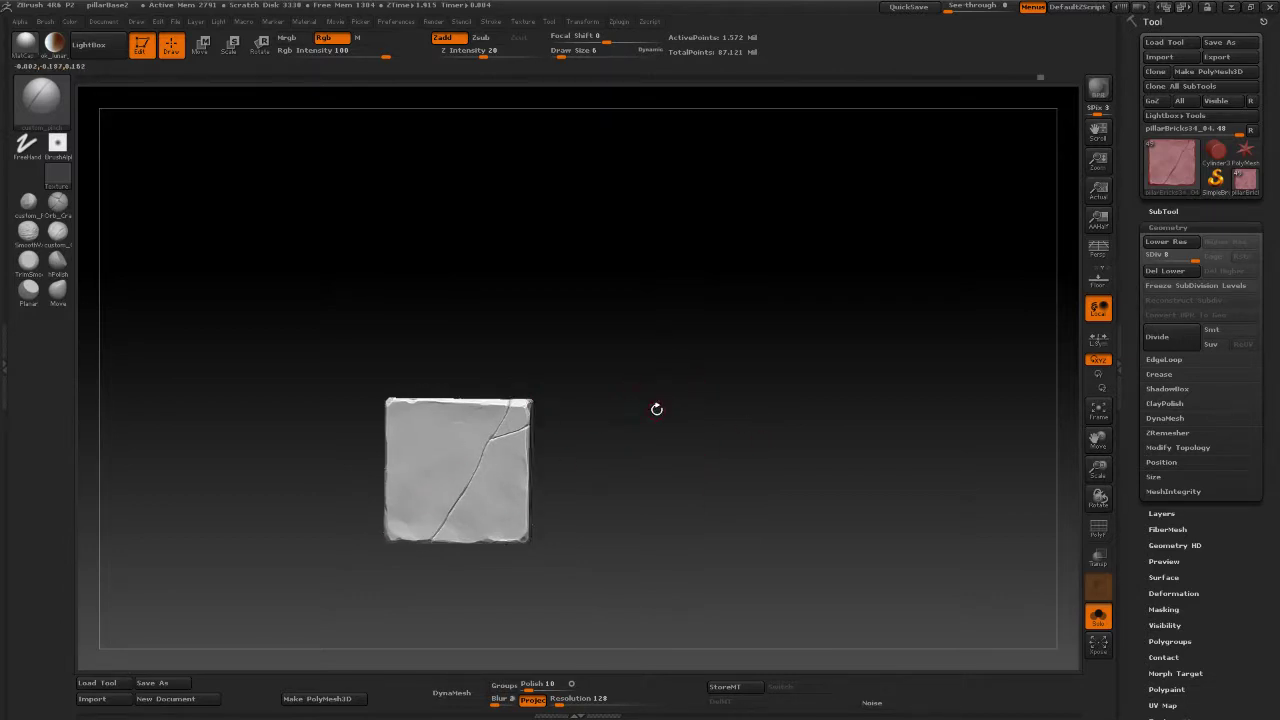
left_click_drag(678, 420, 715, 566, "alt")
left_click_drag(786, 390, 727, 376, "alt")
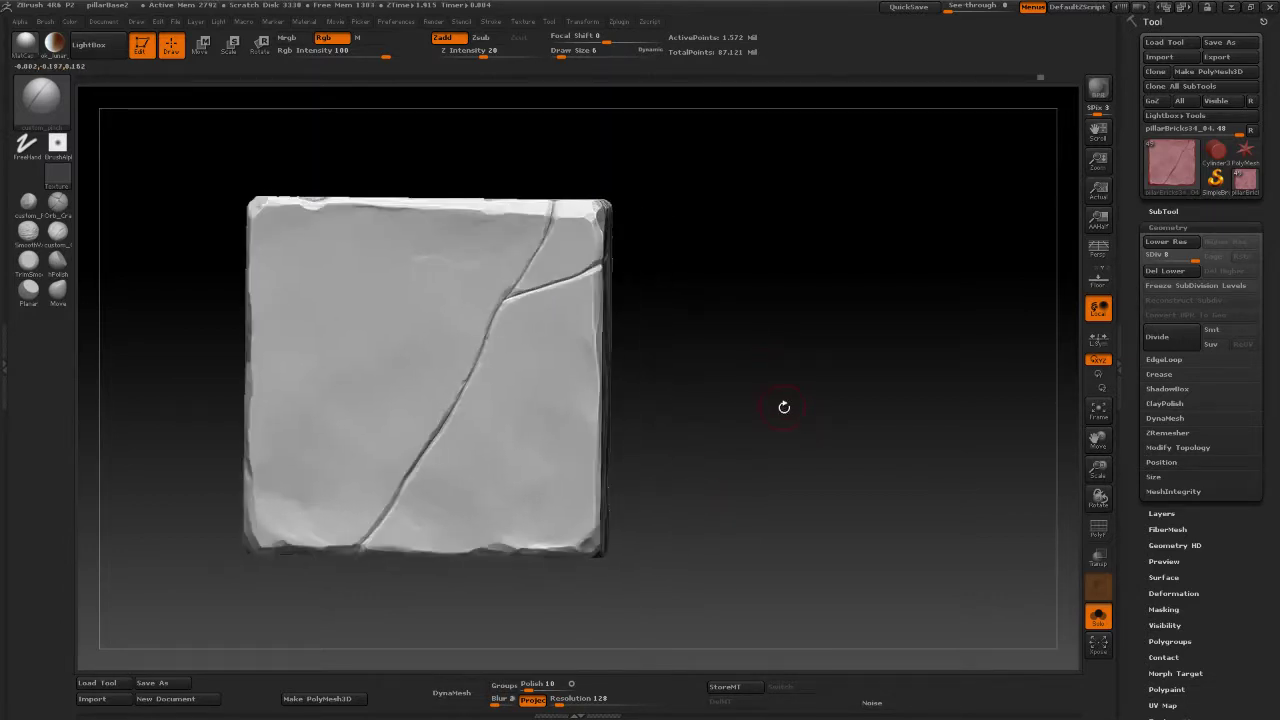
left_click_drag(787, 412, 818, 500, "alt")
left_click_drag(880, 357, 848, 393)
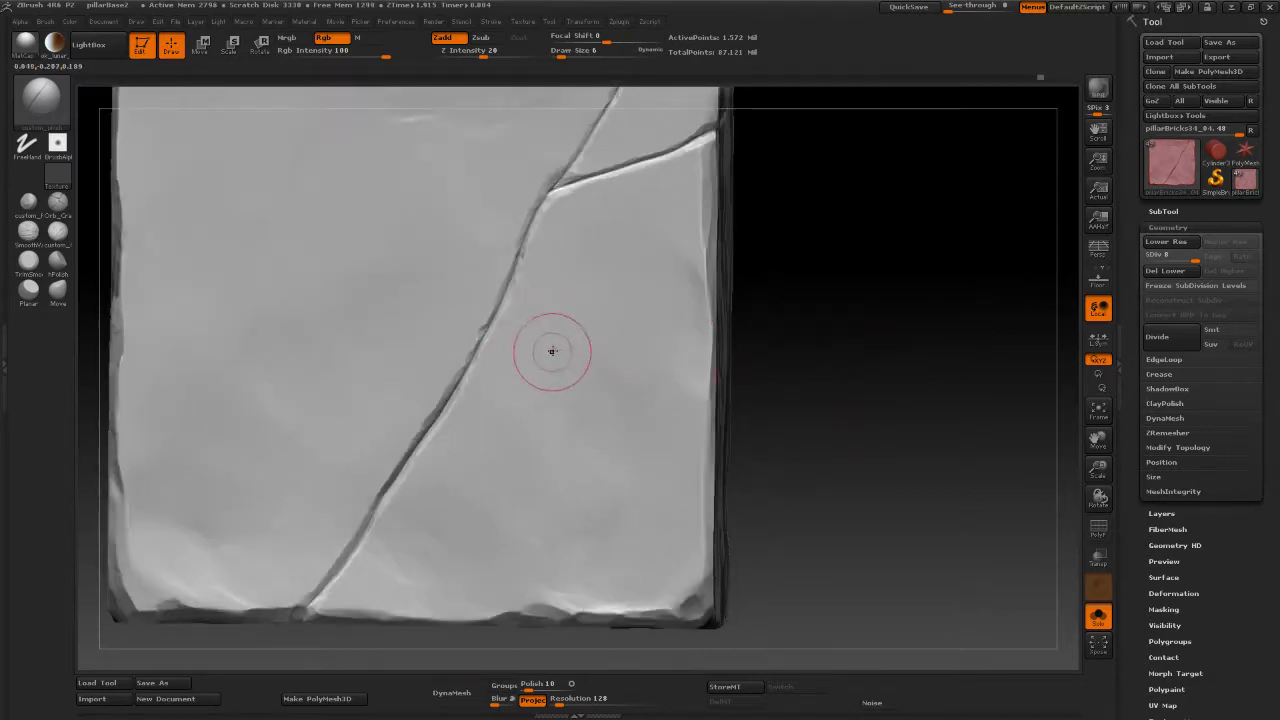
left_click(29, 204)
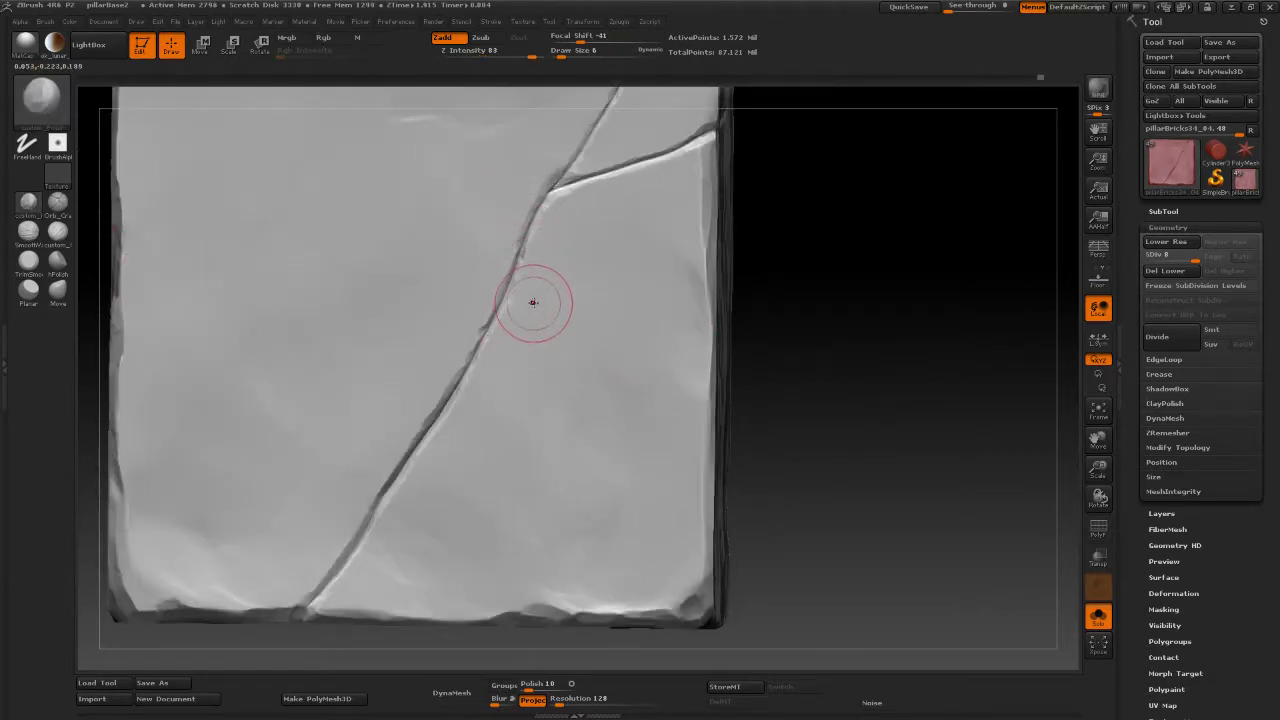
key("space")
left_click_drag(530, 301, 491, 309)
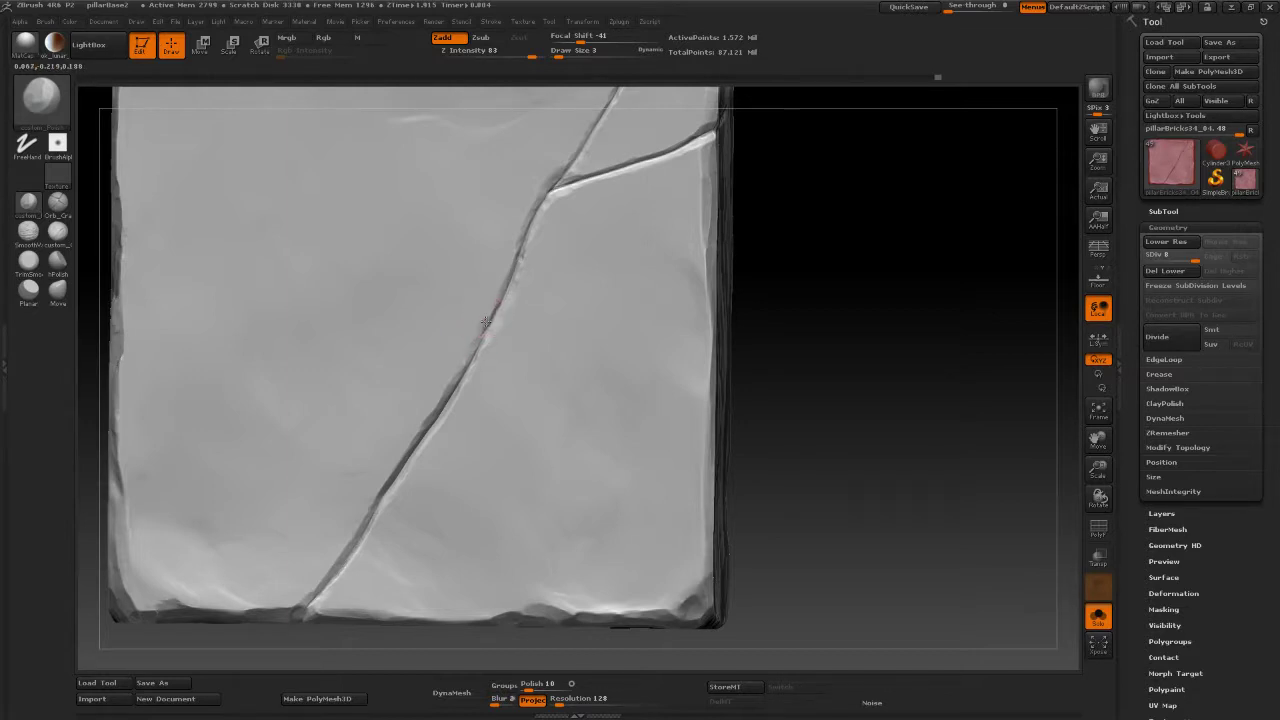
left_click_drag(491, 310, 488, 318)
left_click_drag(880, 259, 876, 219, "alt")
left_click_drag(802, 258, 800, 380, "alt")
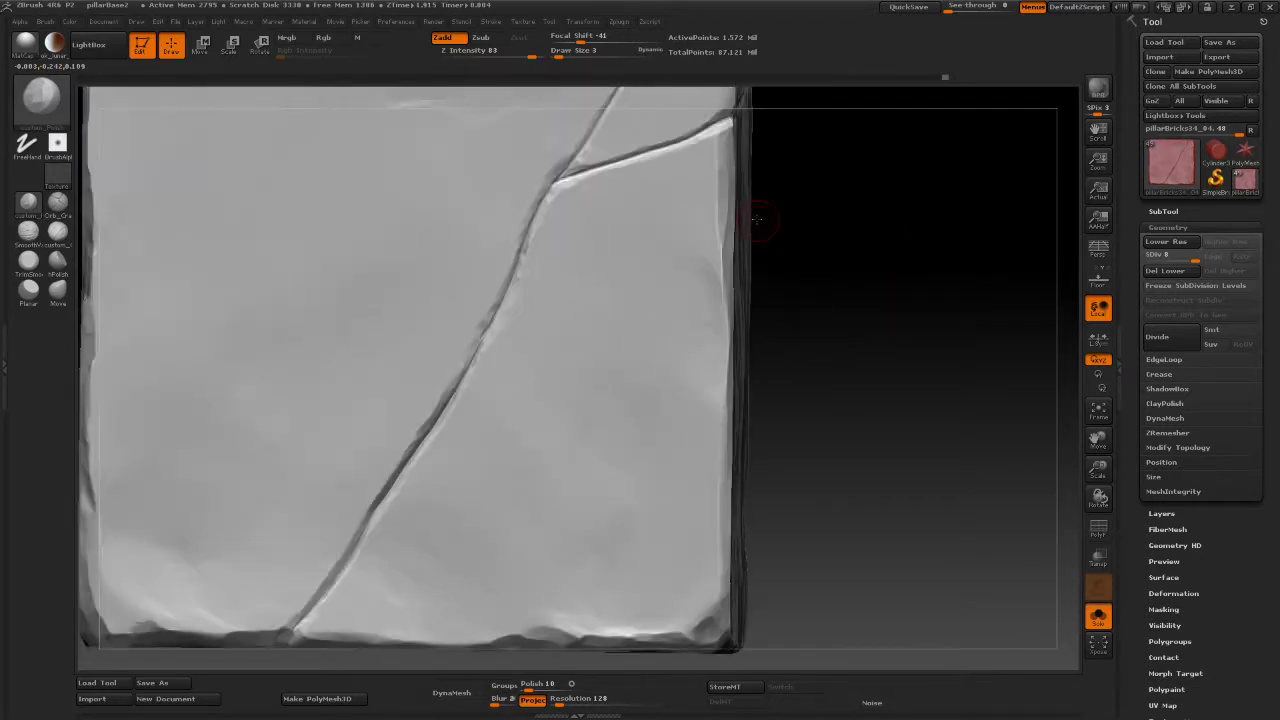
Deepen the groove along the long crack's middle stretch with the Orb_Cracks brush.
left_click(57, 202)
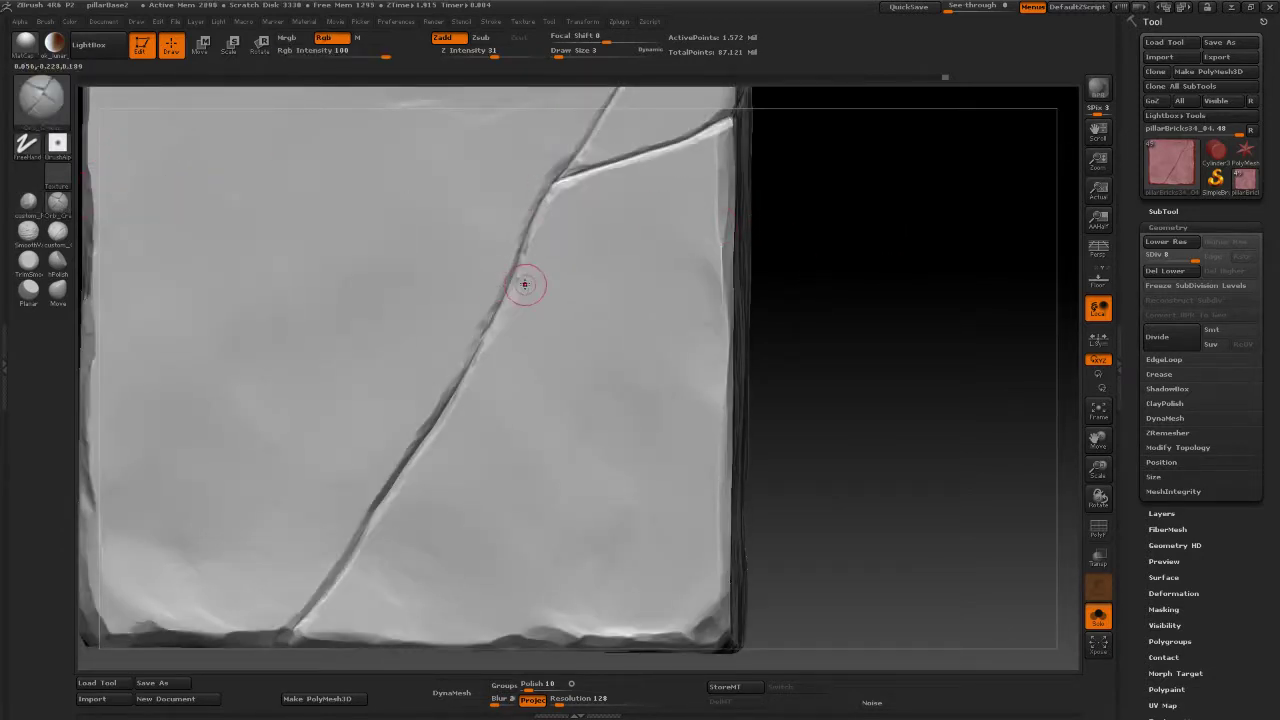
left_click_drag(512, 281, 456, 412)
left_click_drag(487, 333, 479, 342)
left_click_drag(454, 387, 446, 402)
left_click_drag(894, 317, 862, 198, "alt")
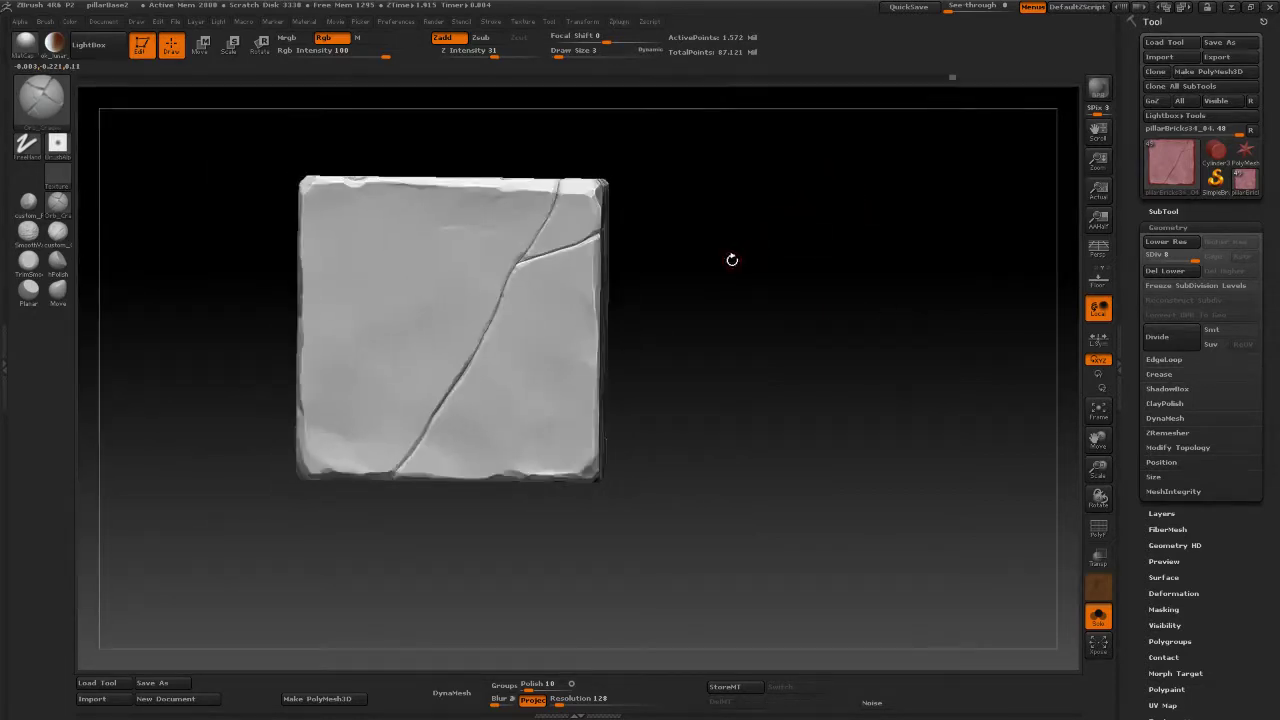
Trim the long crack's edge just below the branch junction with the TrimSmoothBorder brush.
left_click(40, 97)
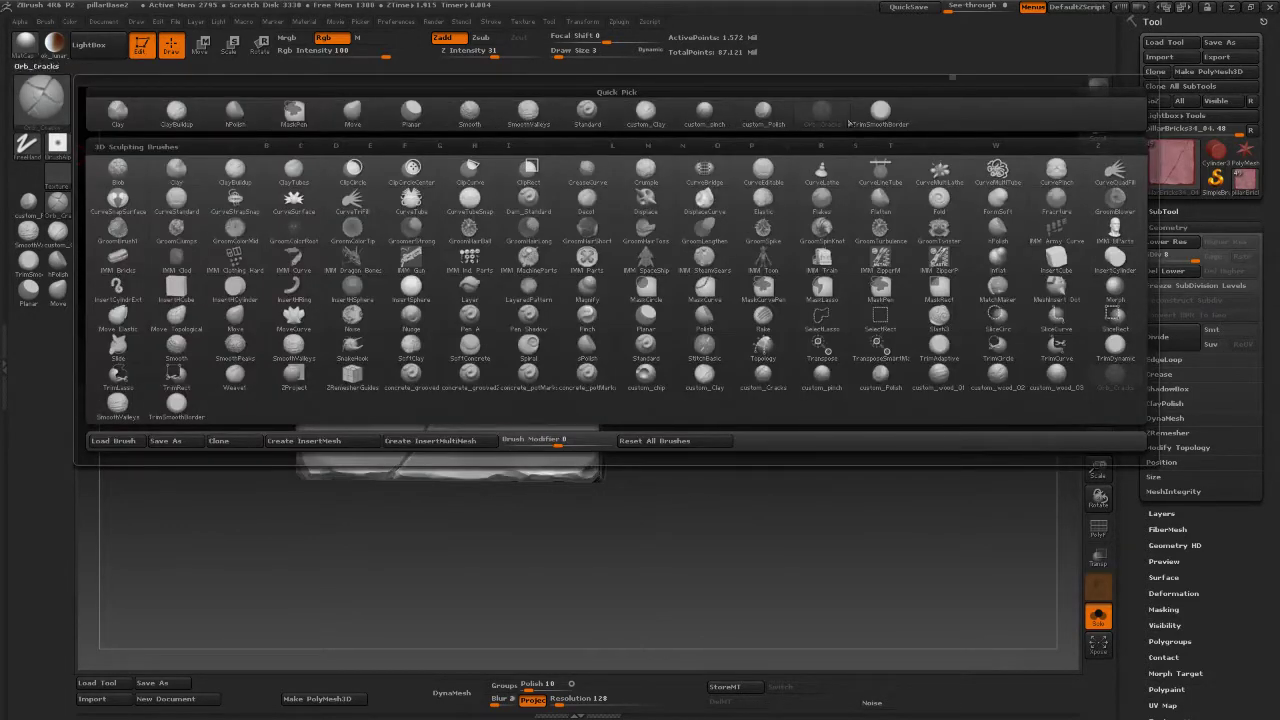
left_click(704, 112)
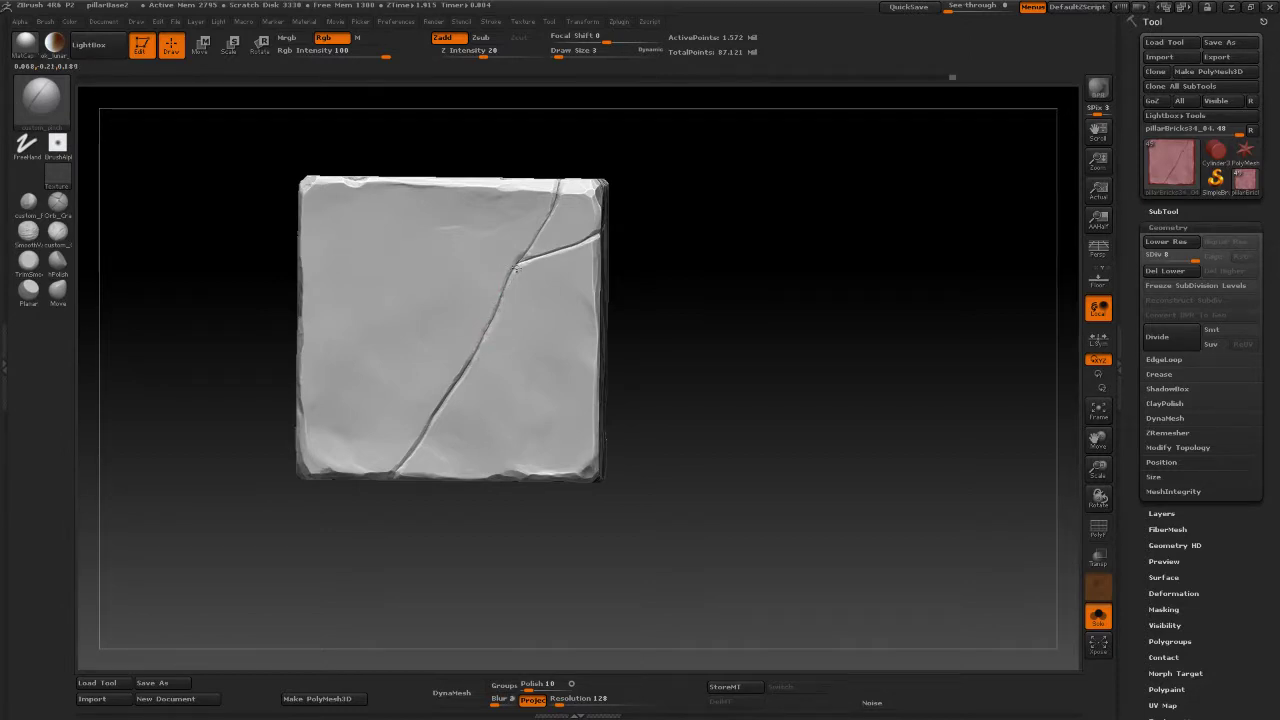
left_click(33, 263)
left_click_drag(749, 327, 672, 326, "alt")
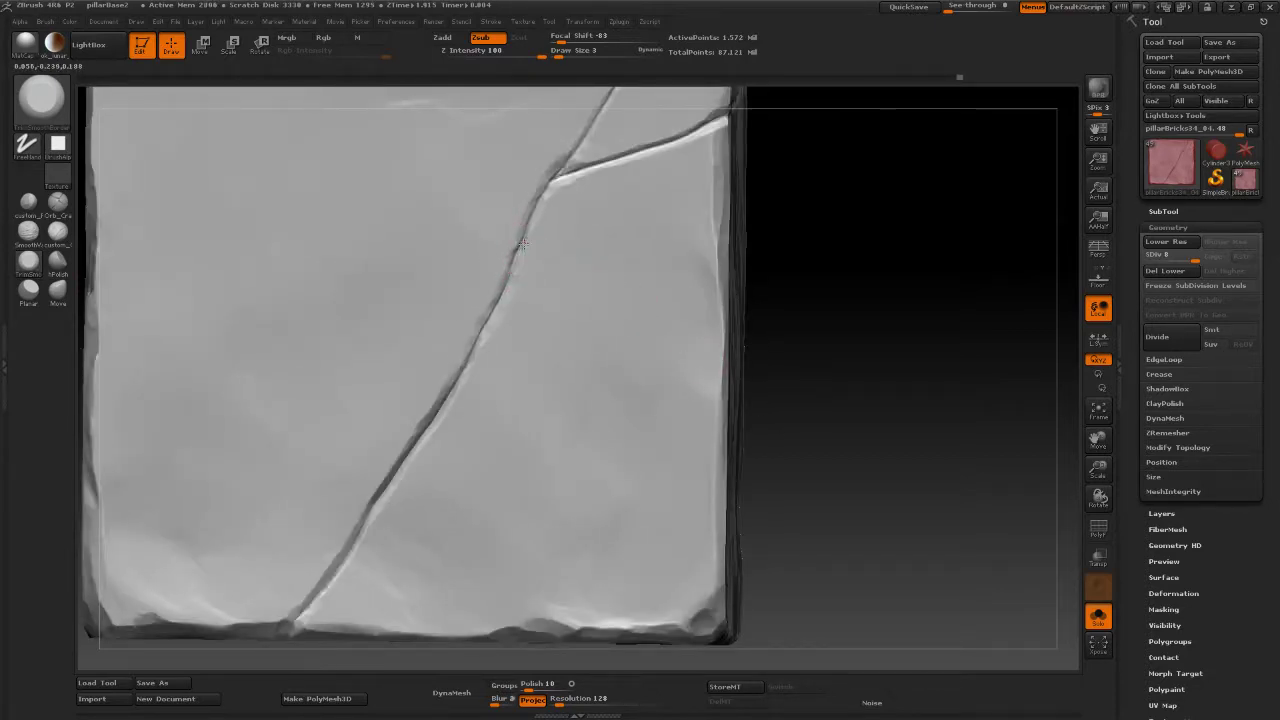
left_click_drag(523, 243, 531, 235)
left_click_drag(875, 360, 957, 366)
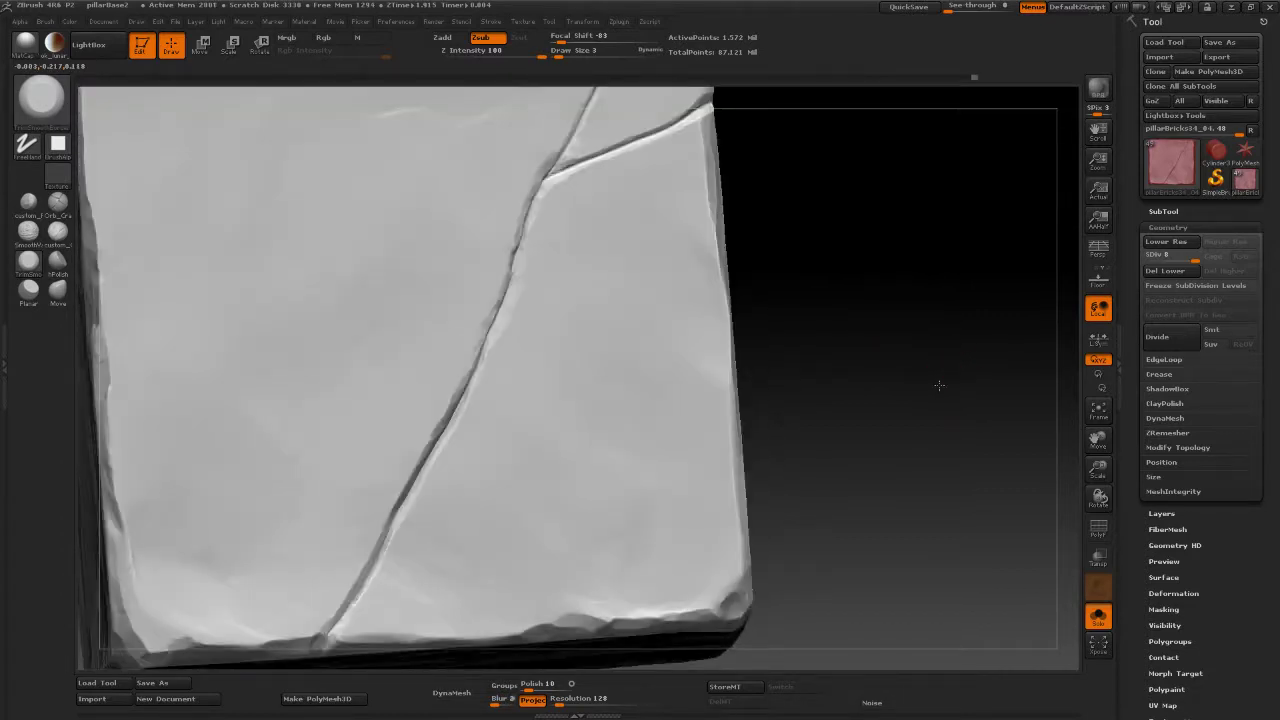
key("f")
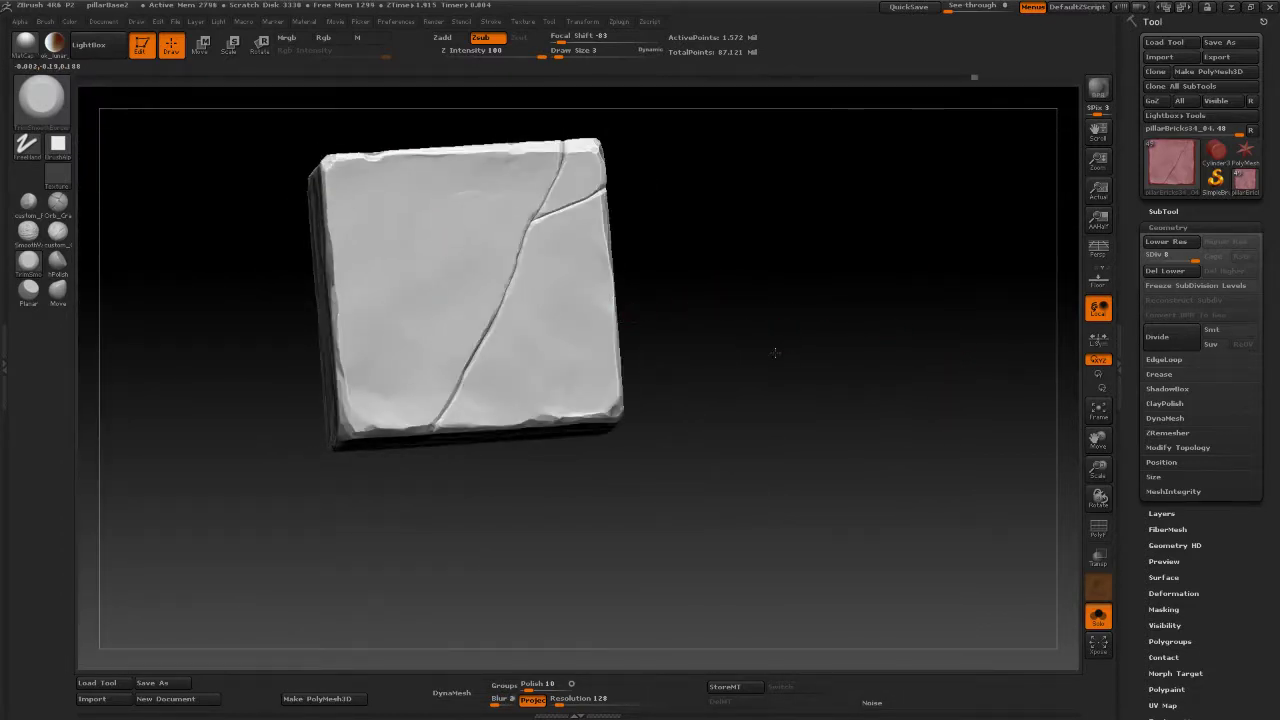
left_click_drag(775, 352, 820, 400)
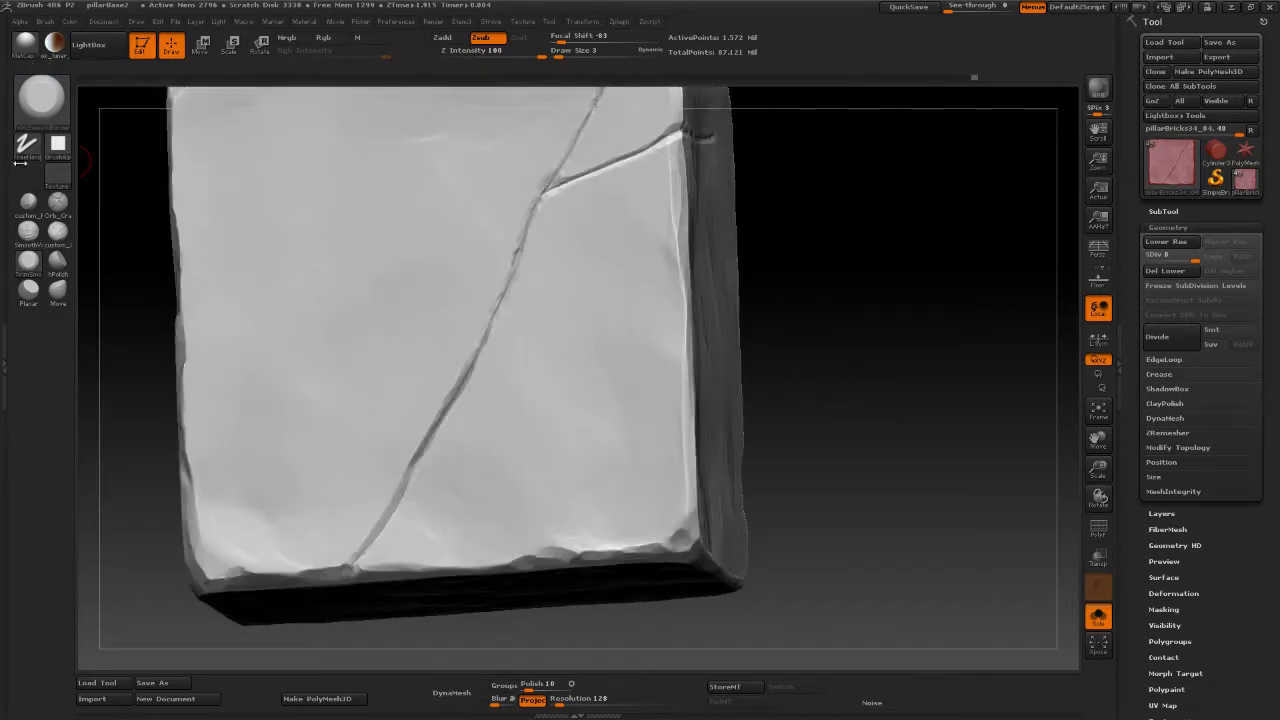
Wear down the long crack's edges along its middle with the custom_Polish brush at draw size 3.
left_click(32, 208)
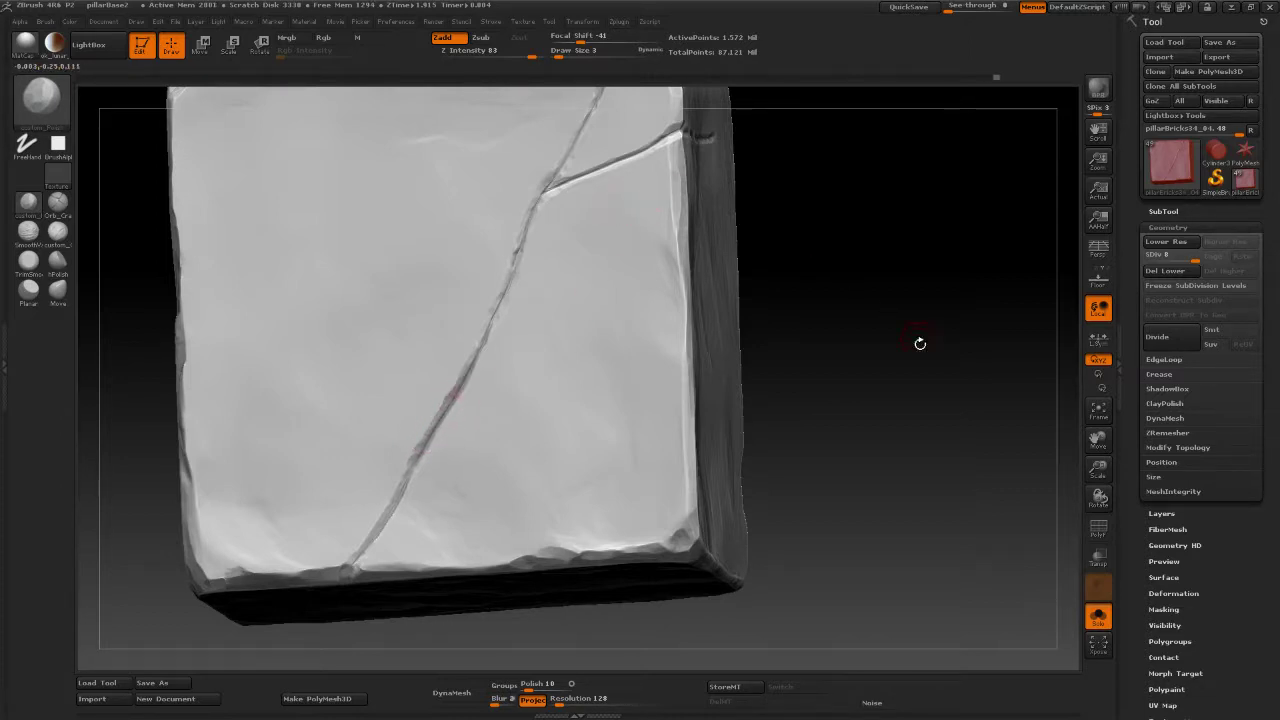
left_click_drag(920, 343, 842, 347, "alt")
left_click_drag(746, 394, 753, 279, "alt")
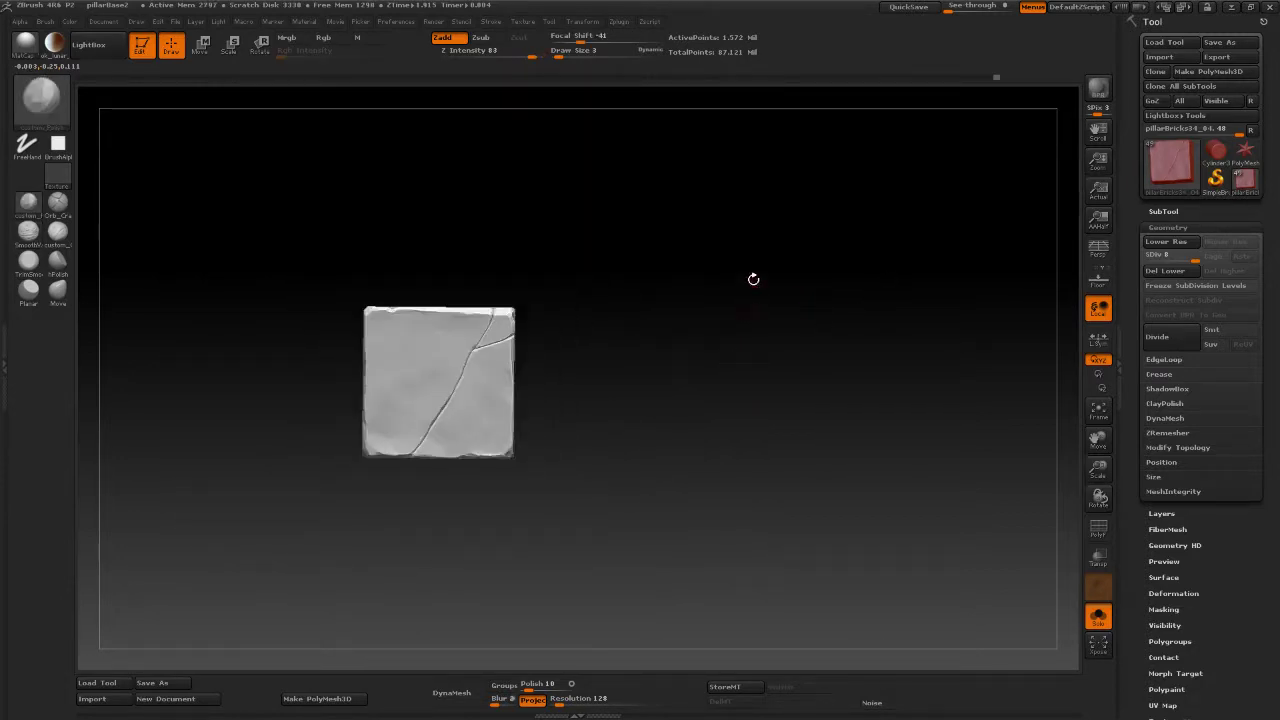
left_click_drag(709, 369, 743, 380)
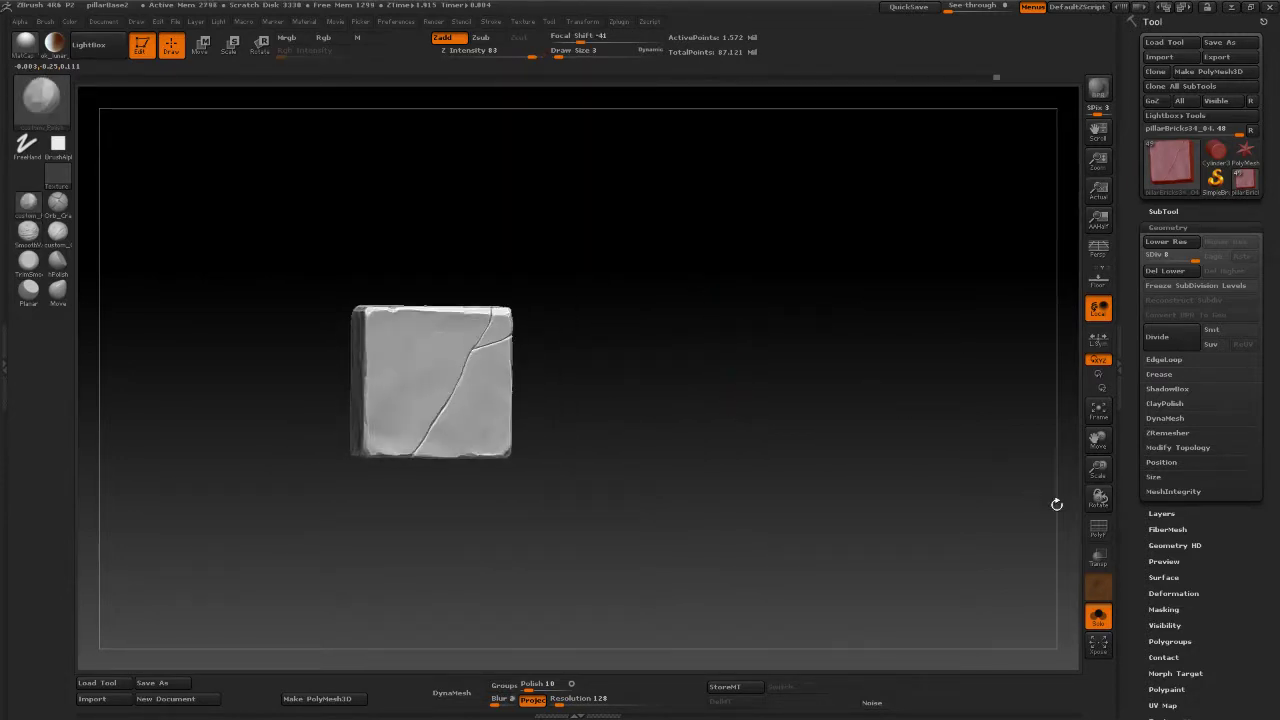
left_click_drag(643, 551, 722, 578, "alt")
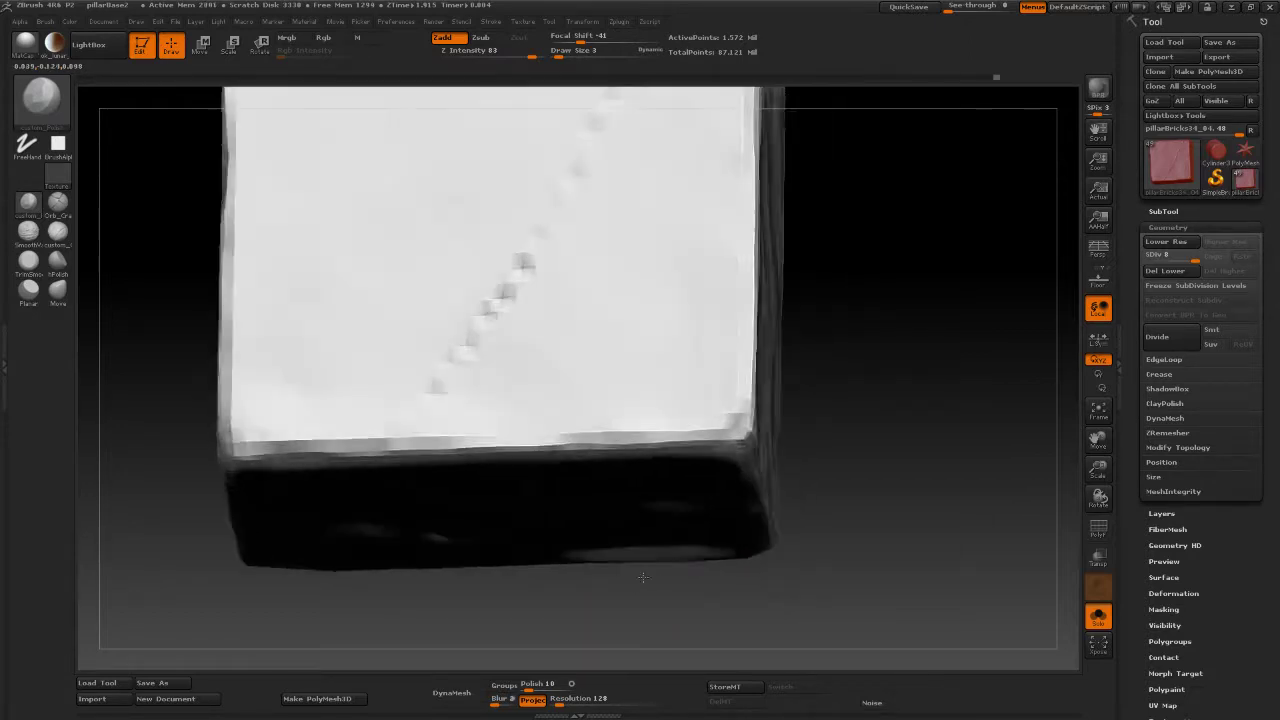
Cut the long crack's lower end through the brick's bottom bevel with the Orb_Cracks brush.
left_click(57, 203)
left_click_drag(495, 593, 502, 617)
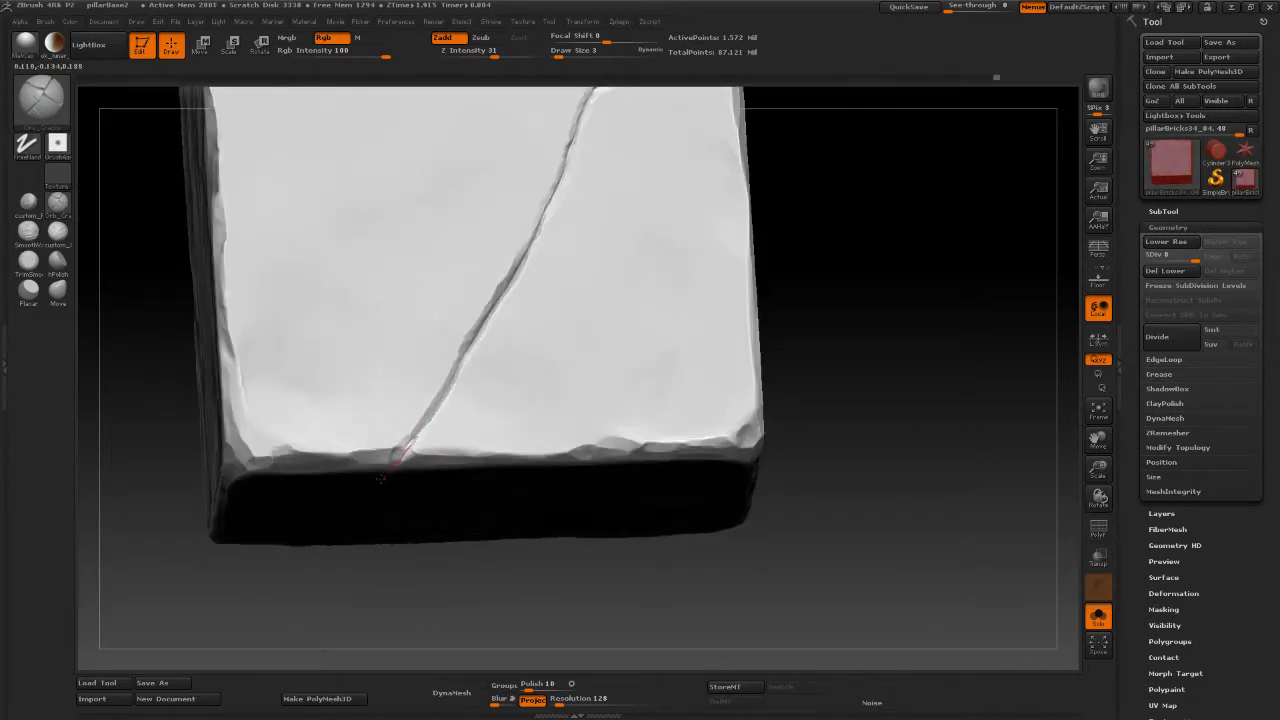
left_click_drag(908, 437, 885, 450)
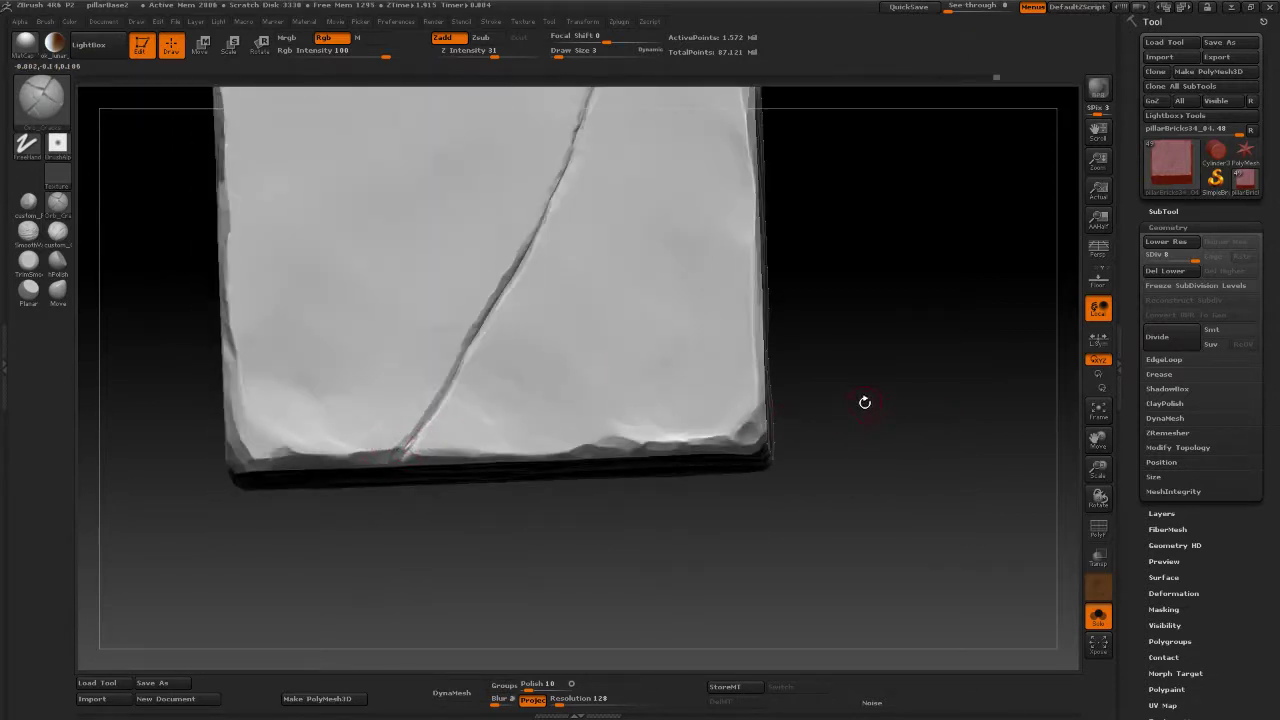
key("shift")
left_click_drag(416, 434, 399, 457)
left_click_drag(413, 442, 398, 458)
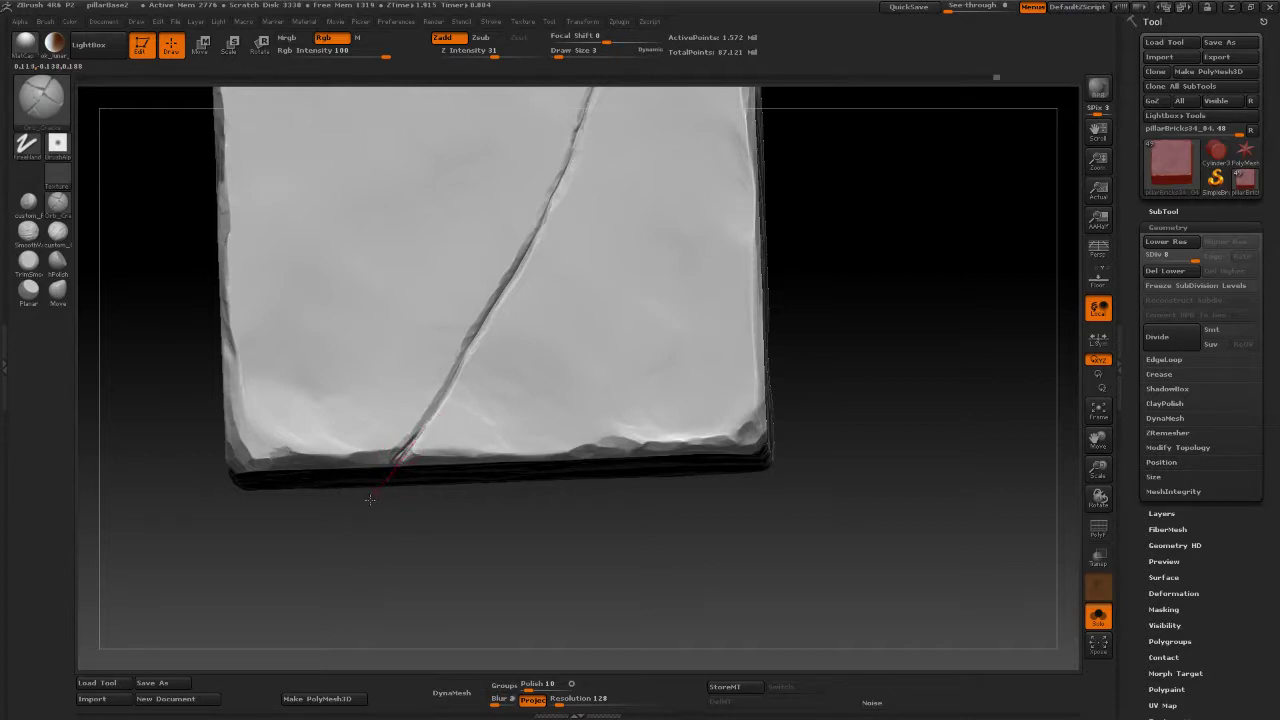
key("f")
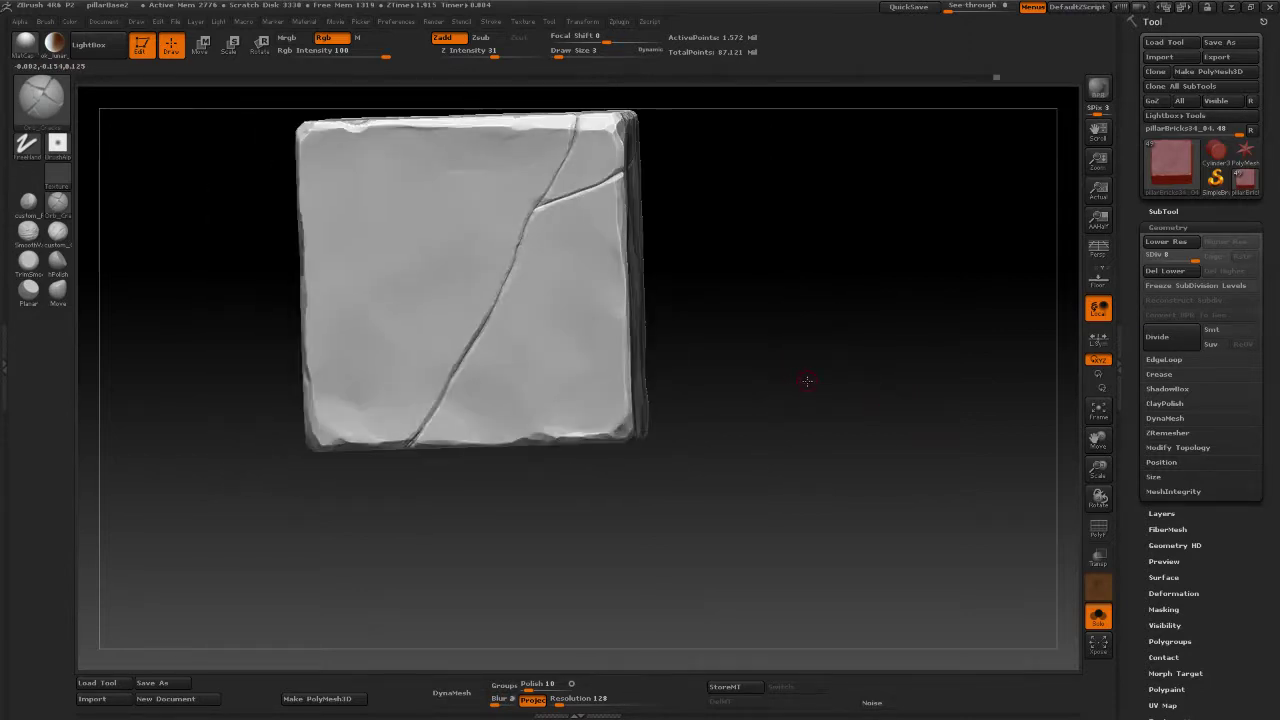
left_click_drag(807, 381, 790, 448, "alt")
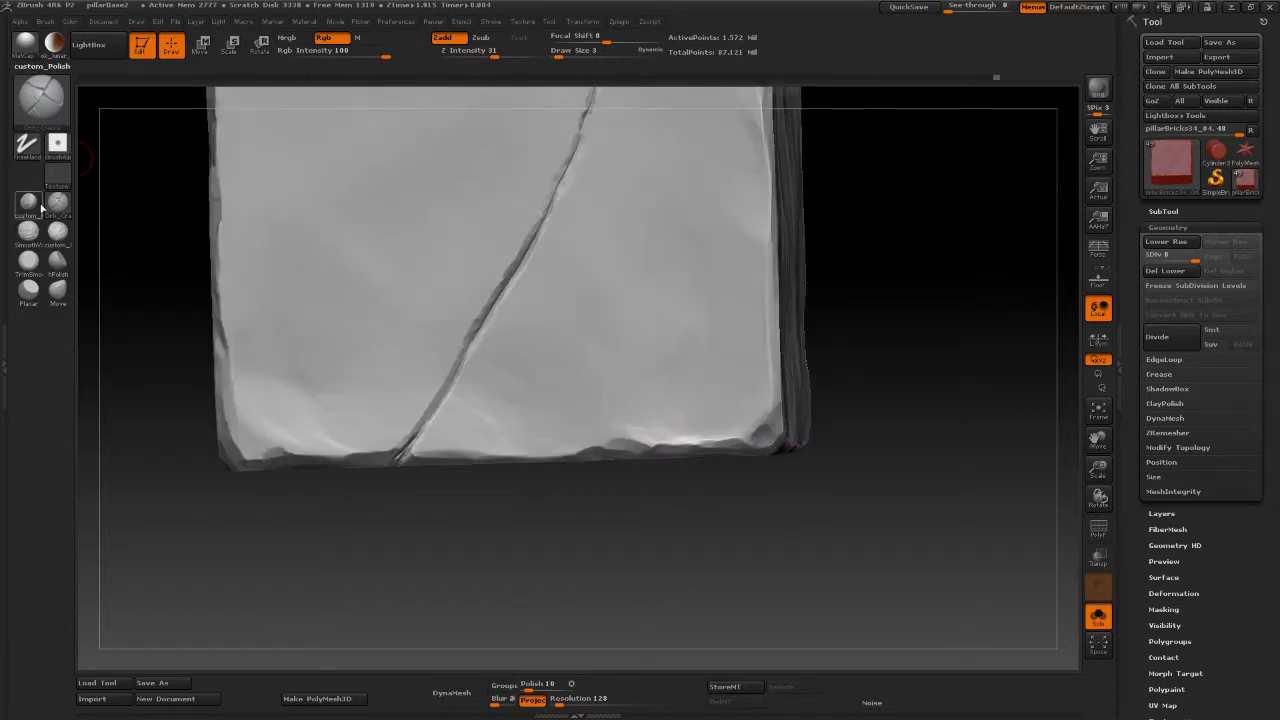
Chip and soften the edges of the long crack where it meets the brick's bottom bevel with the custom_Polish brush.
left_click(41, 207)
mouse_move(391, 529)
left_mouse_down()
mouse_move(434, 573)
mouse_move(410, 459)
left_mouse_up()
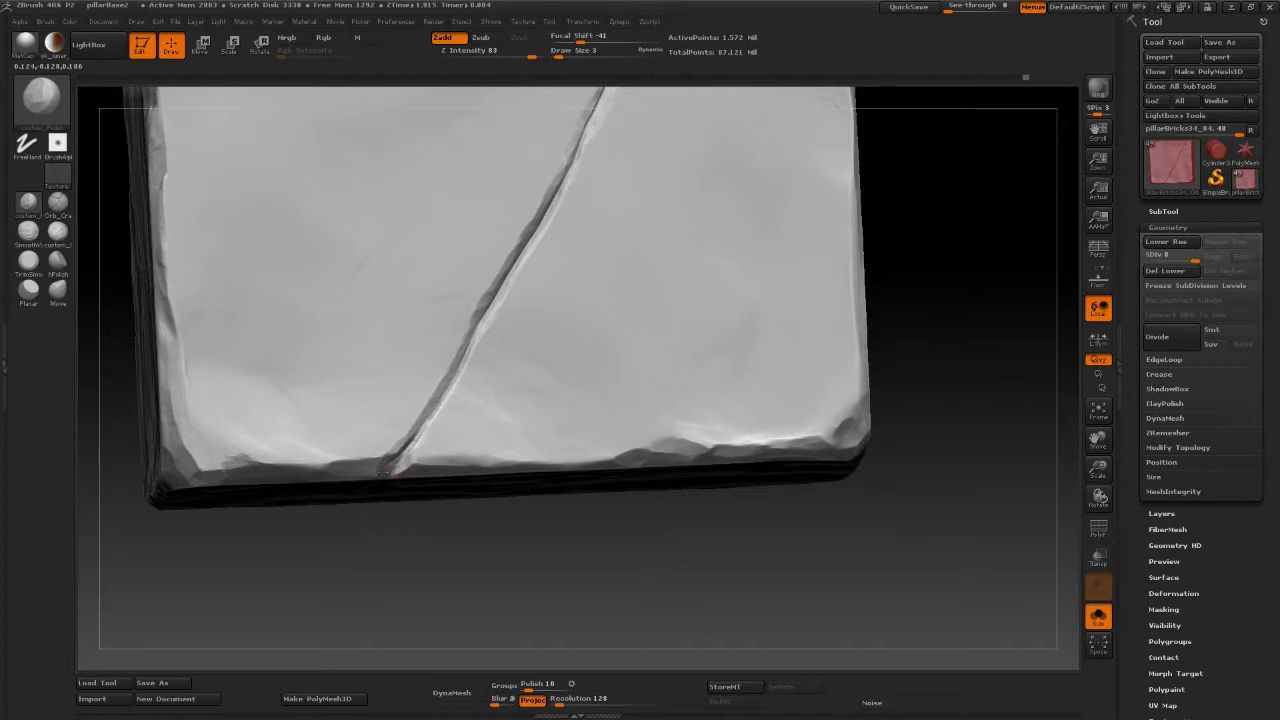
left_click_drag(396, 450, 386, 459)
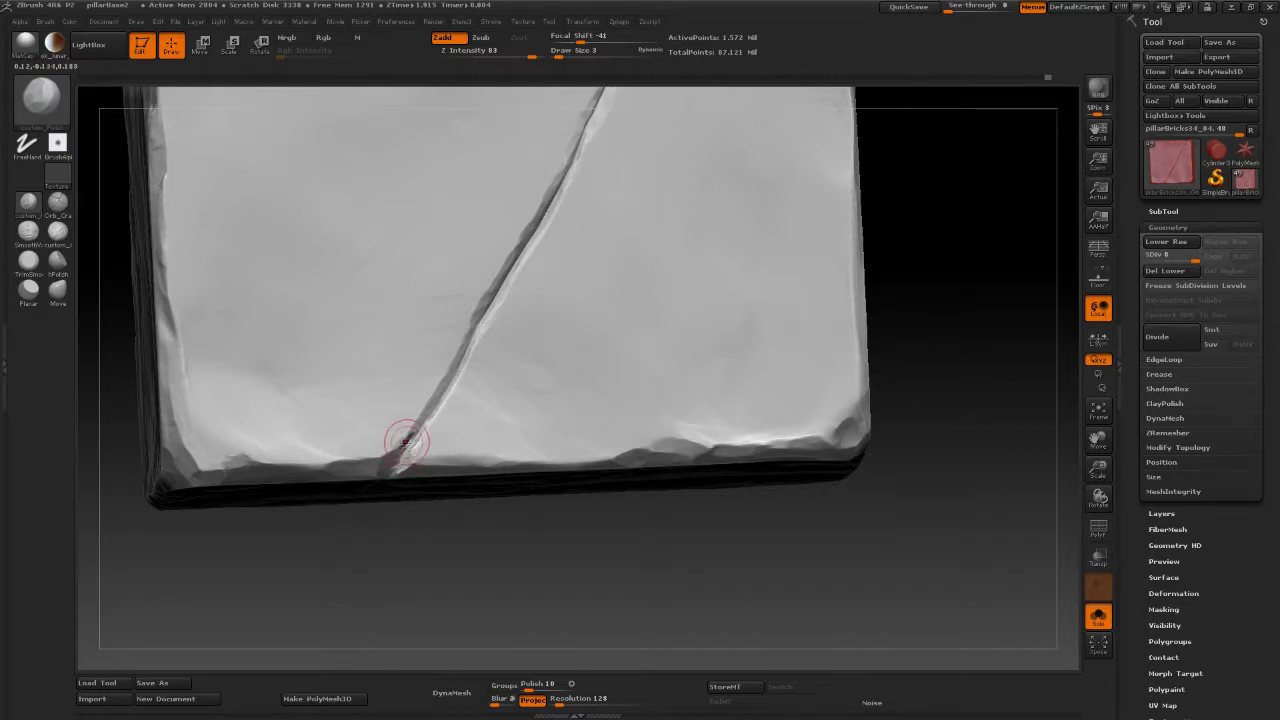
mouse_move(402, 442)
left_mouse_down()
mouse_move(395, 454)
mouse_move(411, 447)
left_mouse_up()
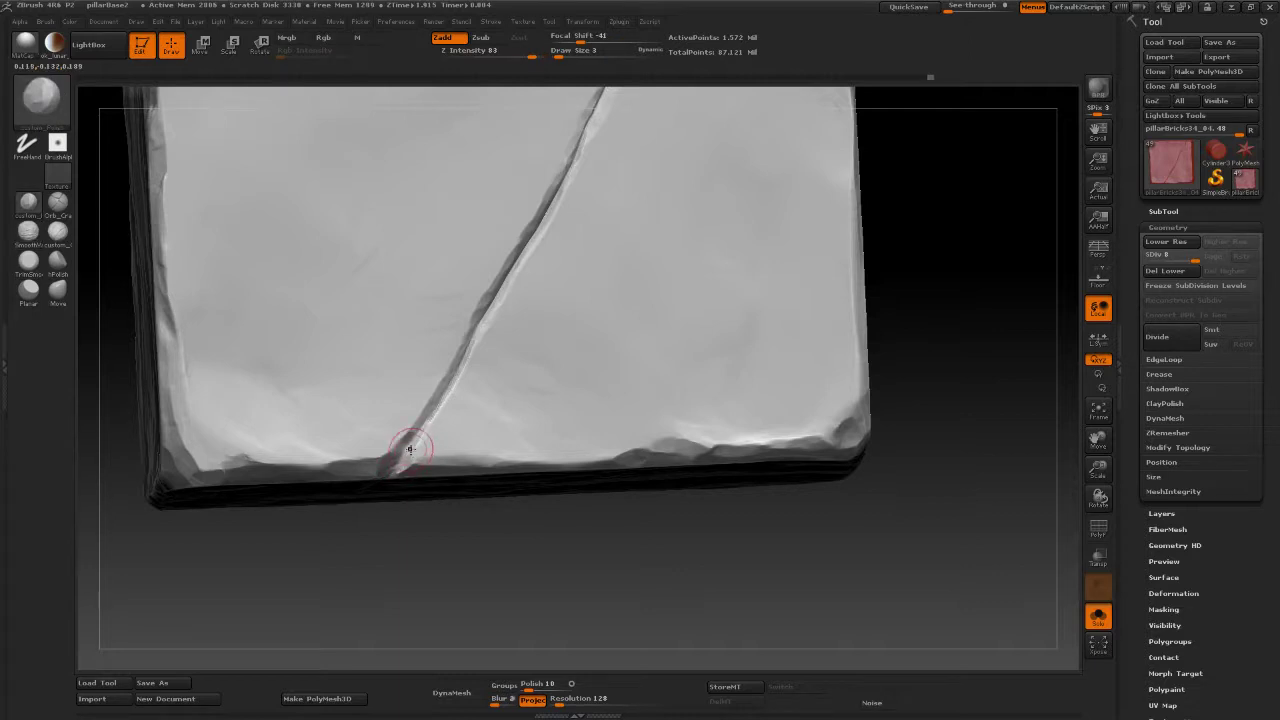
left_click_drag(814, 543, 280, 462)
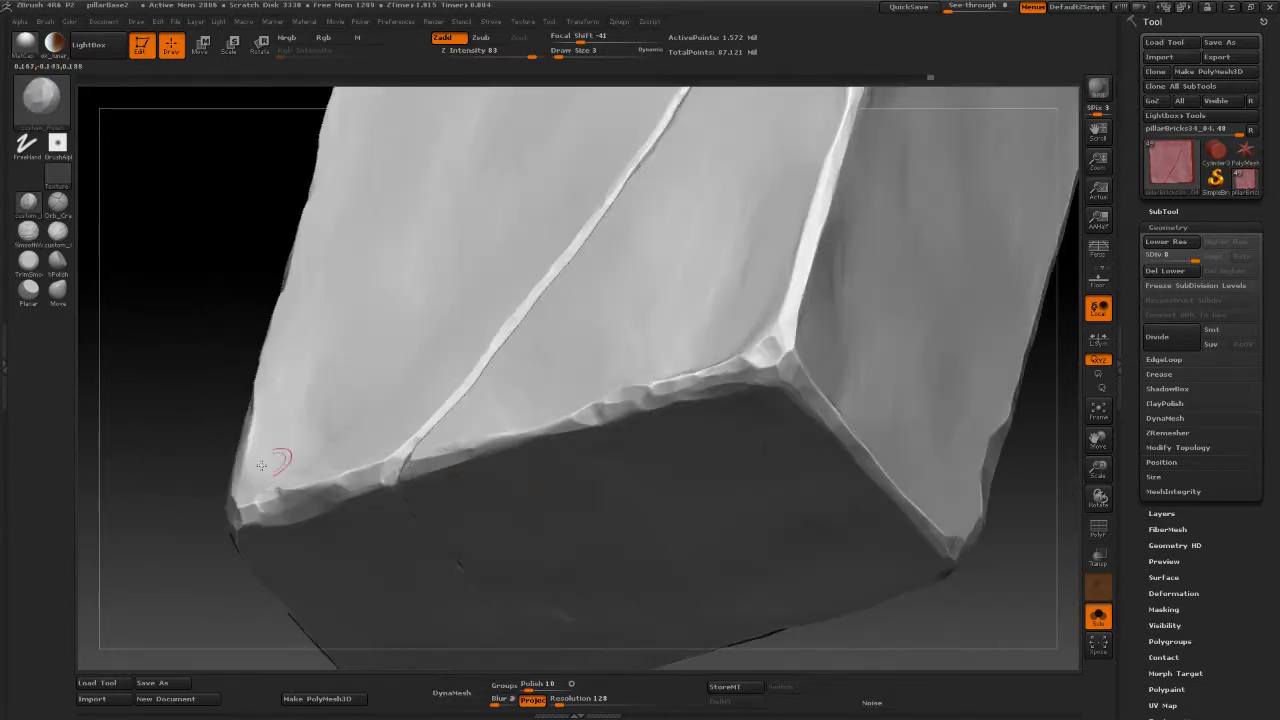
left_click_drag(153, 525, 492, 418)
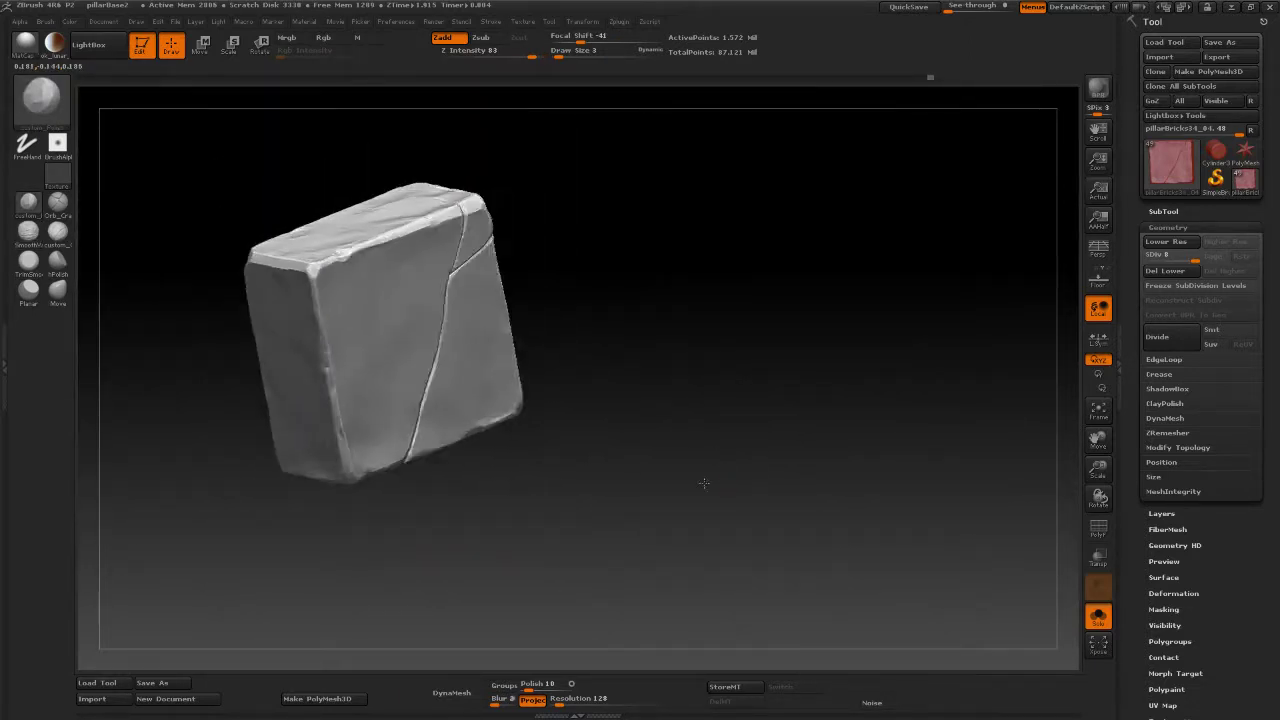
left_click_drag(703, 480, 686, 421, "shift")
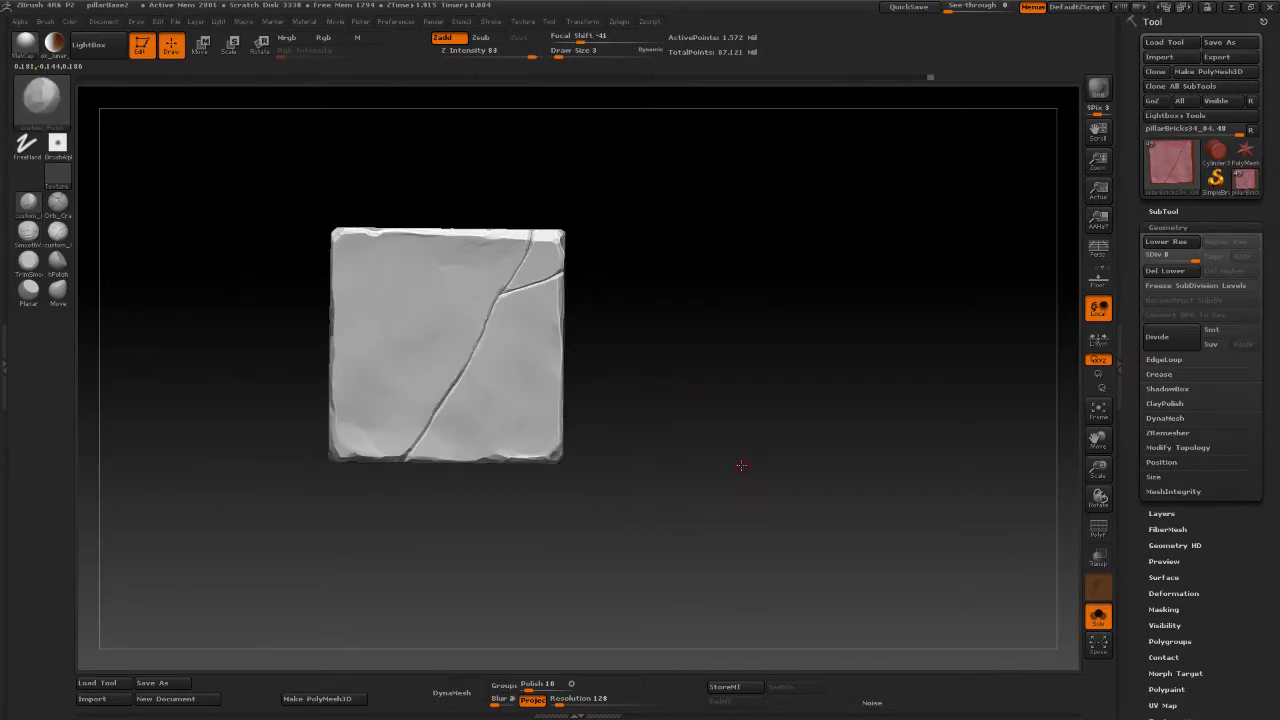
mouse_move(745, 466)
left_mouse_down("alt")
mouse_move(771, 528)
mouse_move(753, 507)
left_mouse_up("alt")
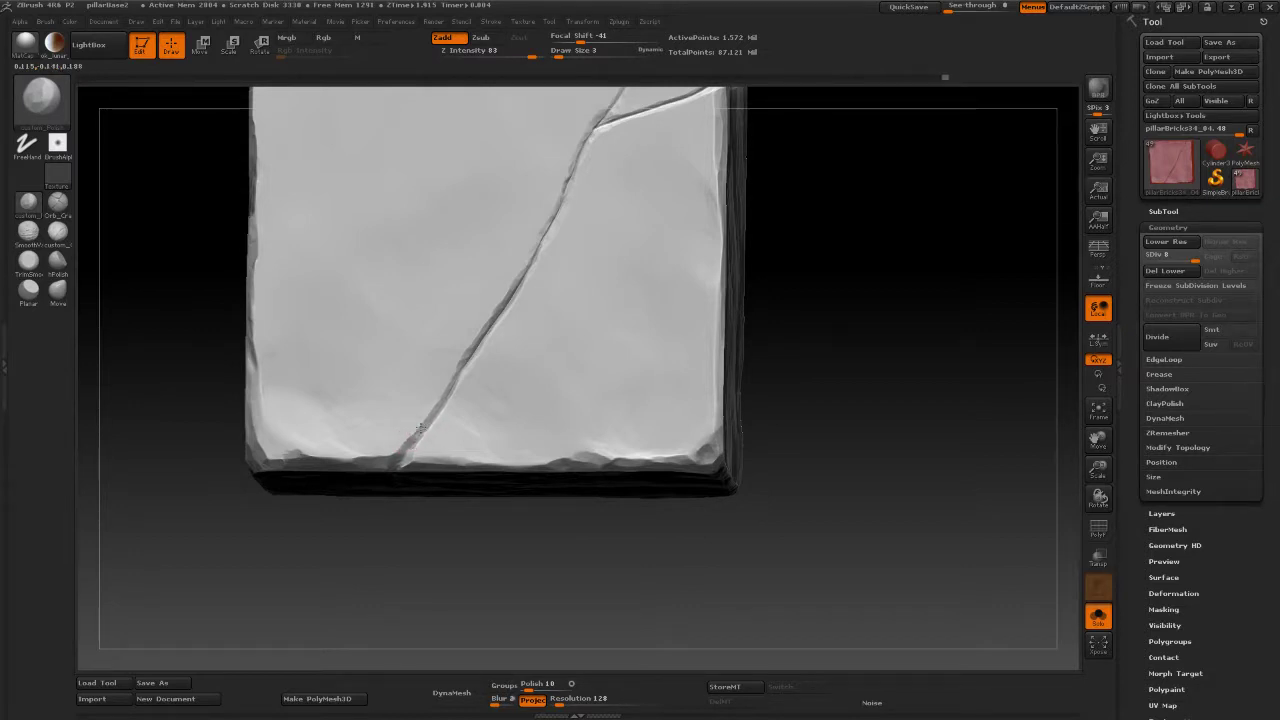
left_click_drag(412, 528, 402, 549, "shift")
left_click_drag(544, 540, 523, 494, "alt")
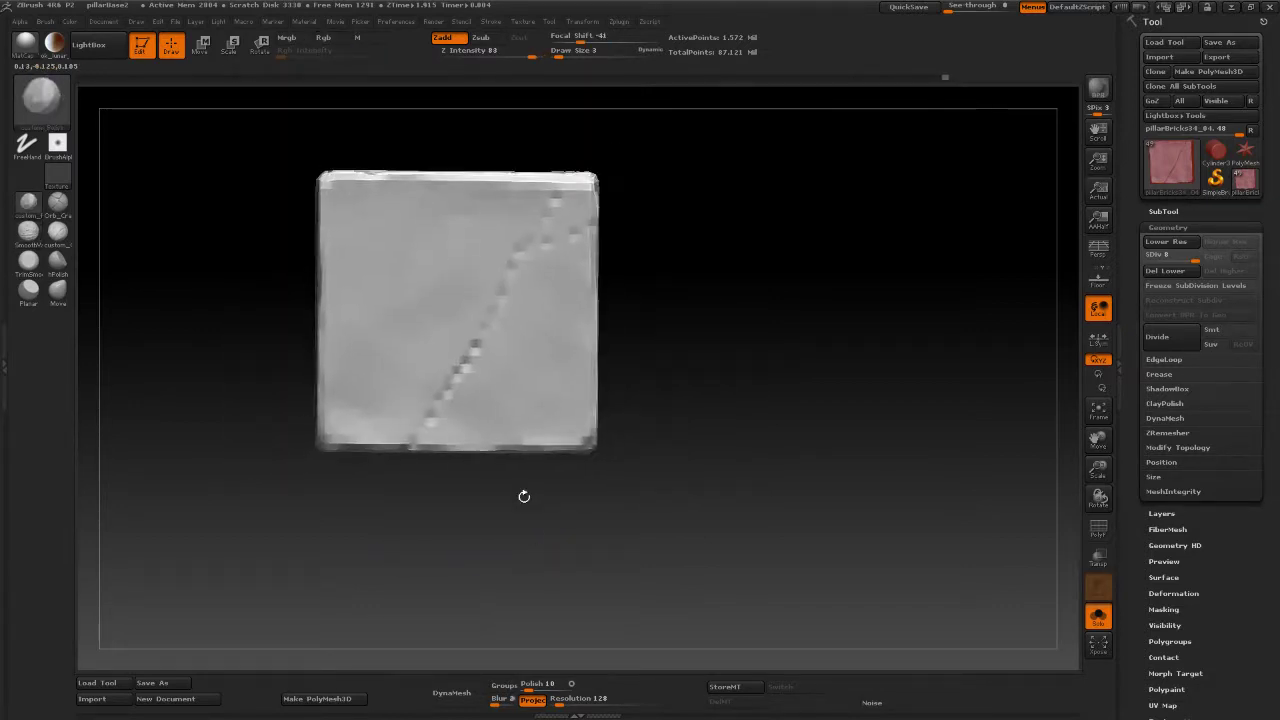
Turn off Solo mode to show the cracked brick within the whole pillar.
left_click(1099, 616)
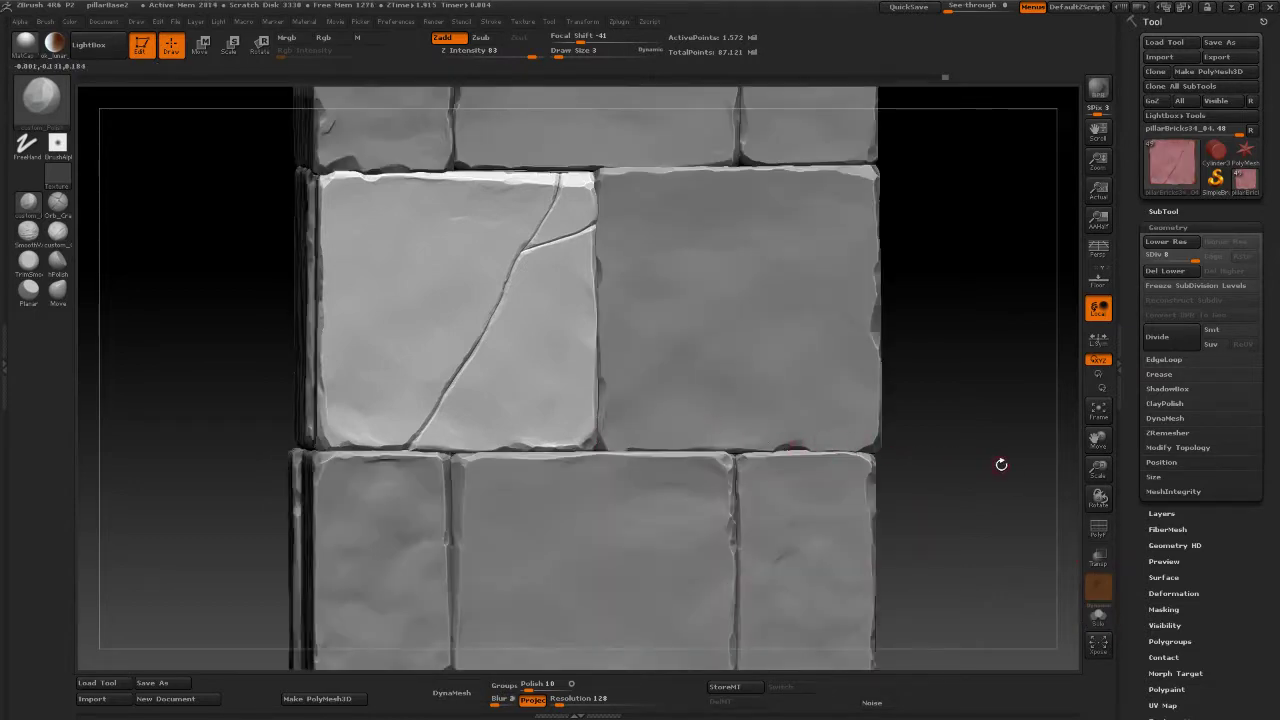
left_click_drag(1001, 464, 782, 390, "alt")
left_click_drag(694, 420, 726, 314)
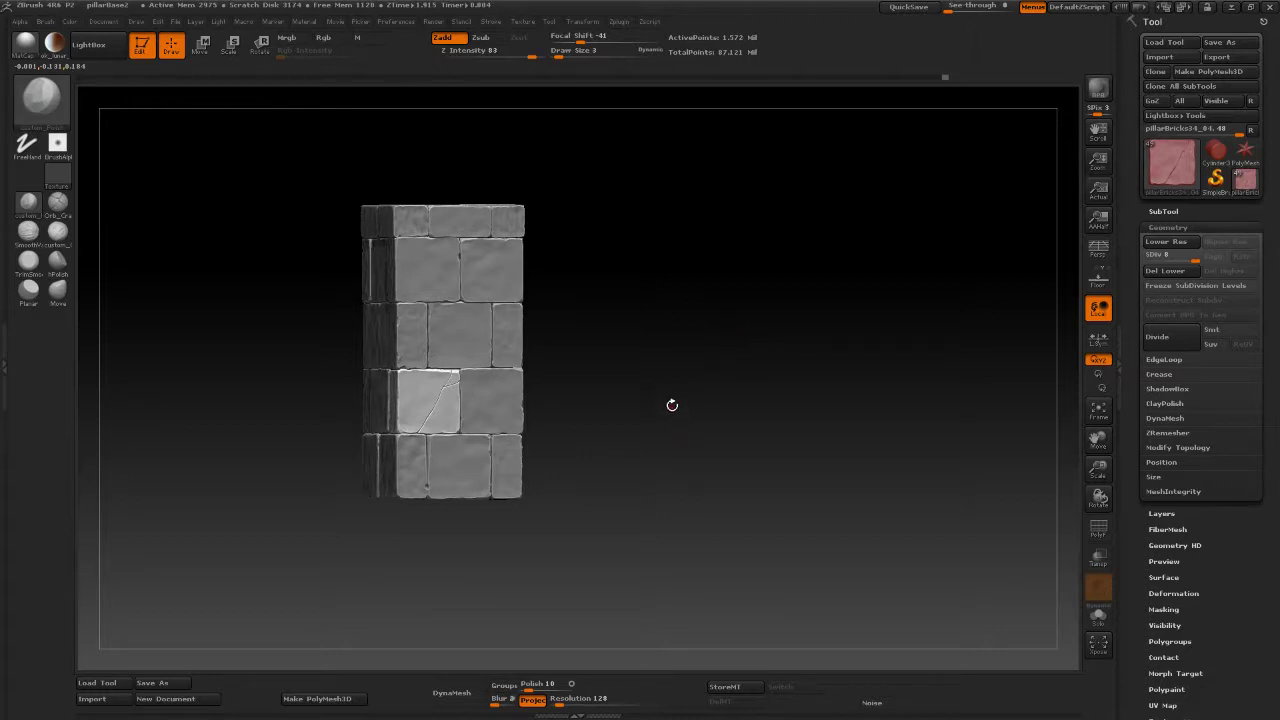
left_click_drag(694, 420, 700, 397, "shift")
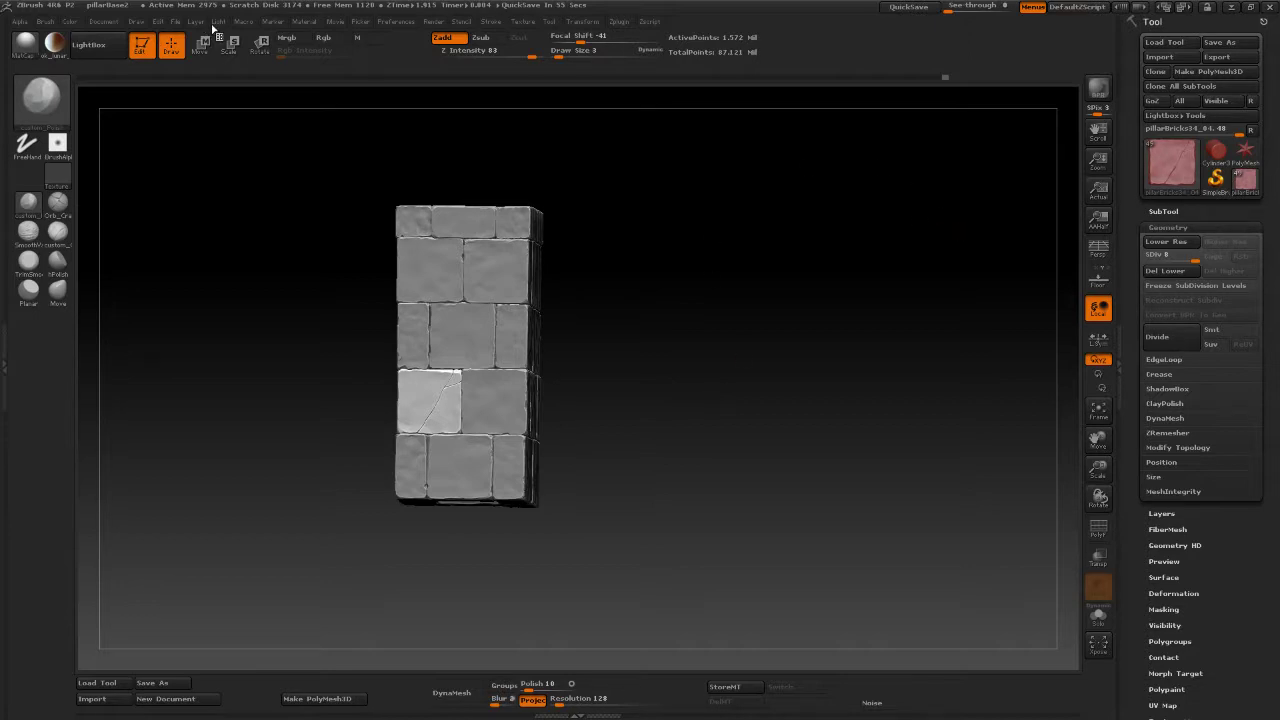
Save the project over the existing pillarBase2.ZPR file in the Pillar folder.
left_click(180, 24)
left_click(268, 48)
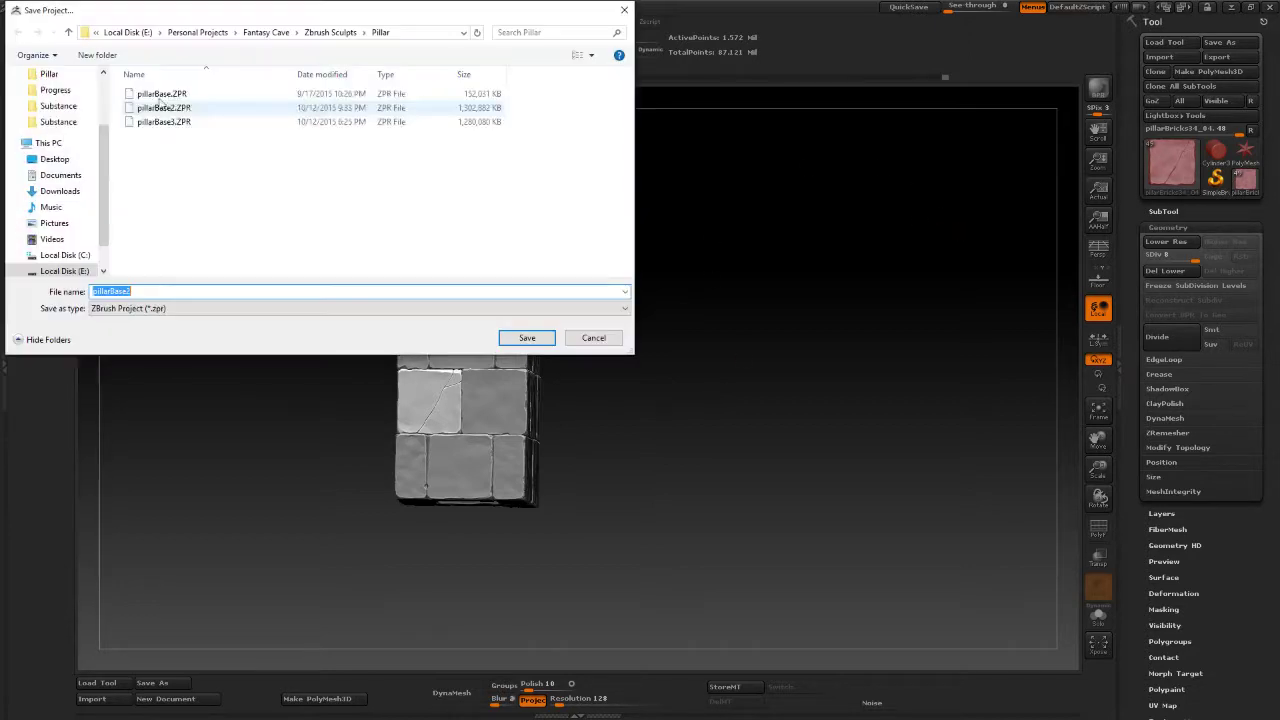
double_click(161, 110)
left_click(664, 355)
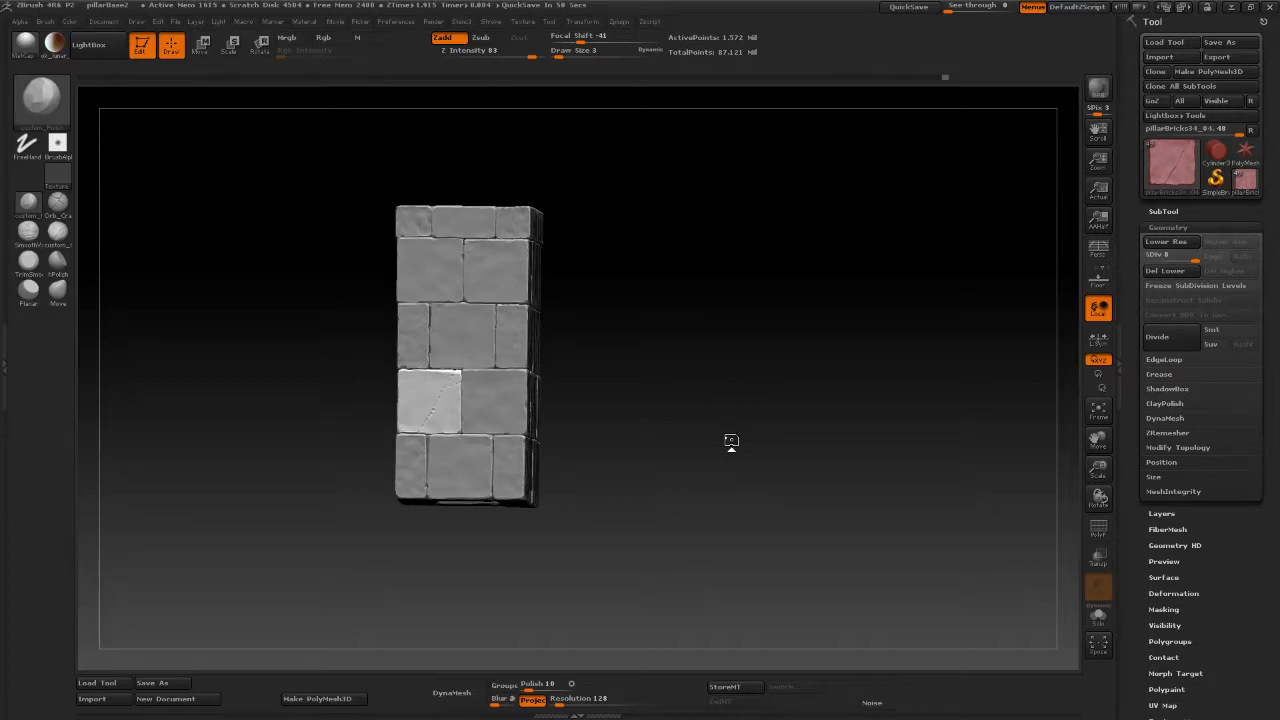
Select the pillarBricks11_10 brick at the pillar's base from the subtool list.
left_click_drag(731, 440, 1129, 449)
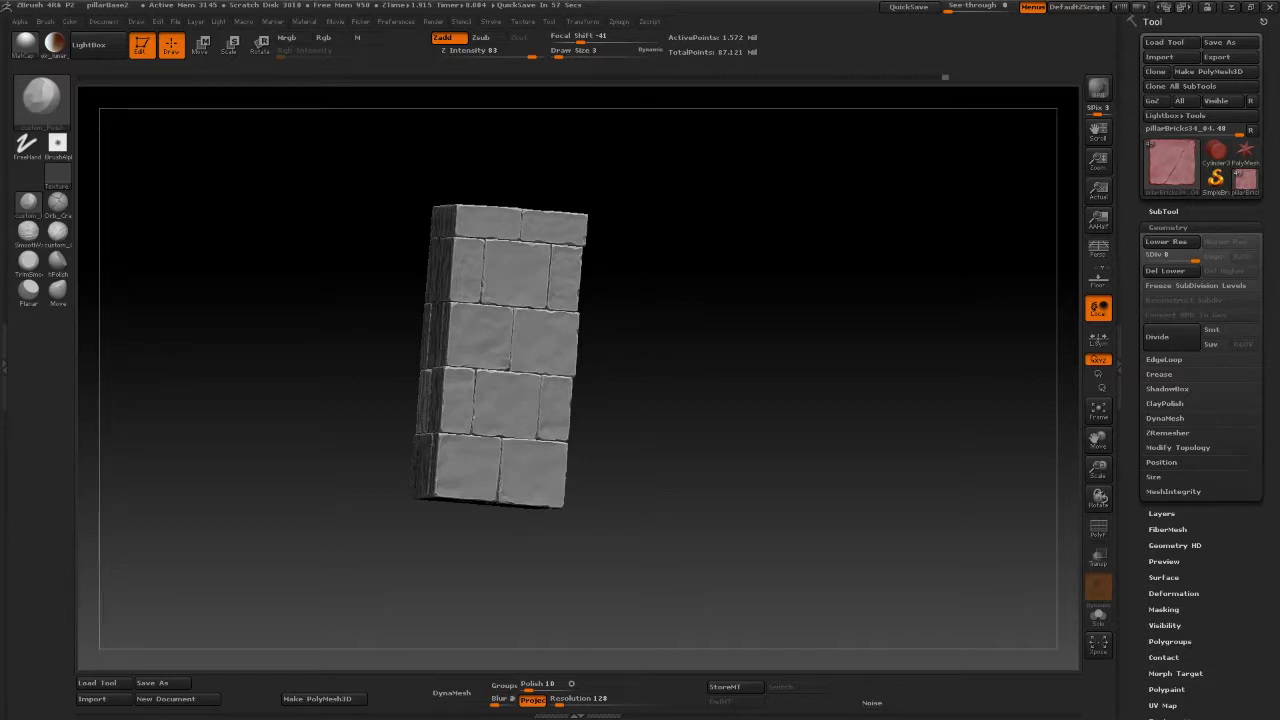
mouse_move(857, 351)
left_mouse_down()
mouse_move(775, 362)
mouse_move(699, 349)
mouse_move(888, 371)
mouse_move(871, 371)
left_mouse_up()
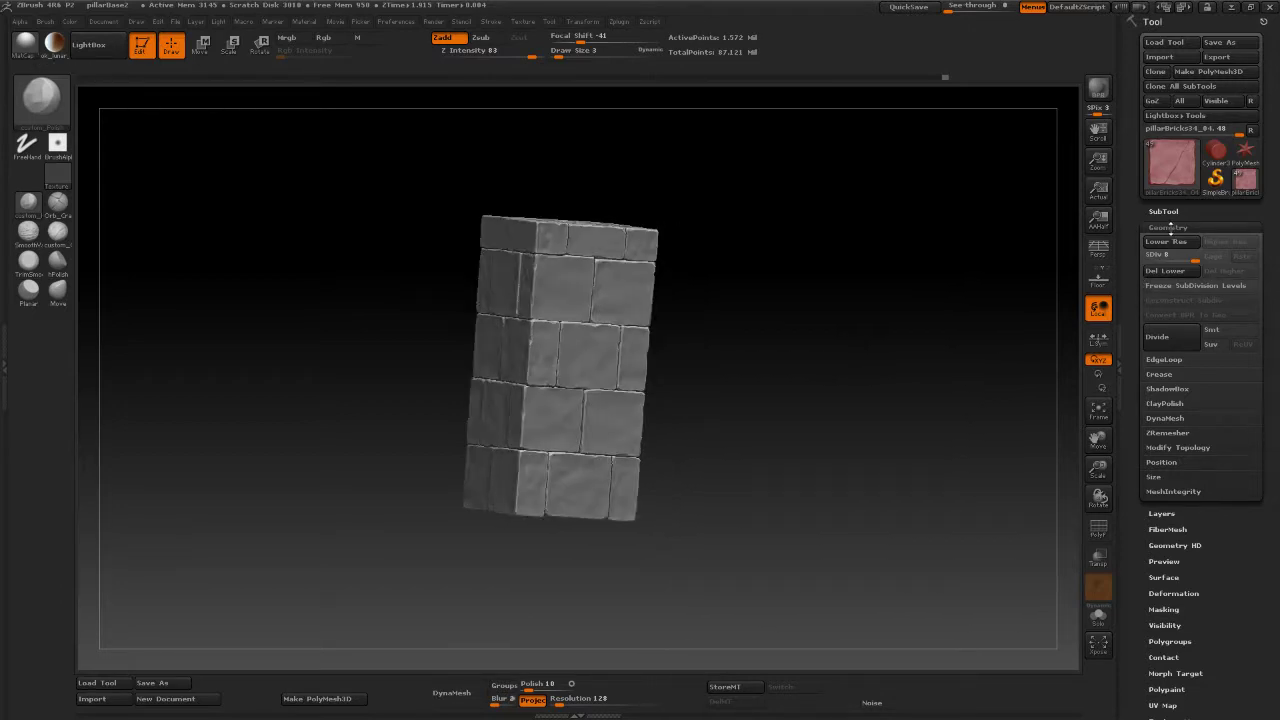
left_click(1168, 227)
left_click(1164, 212)
mouse_move(1250, 376)
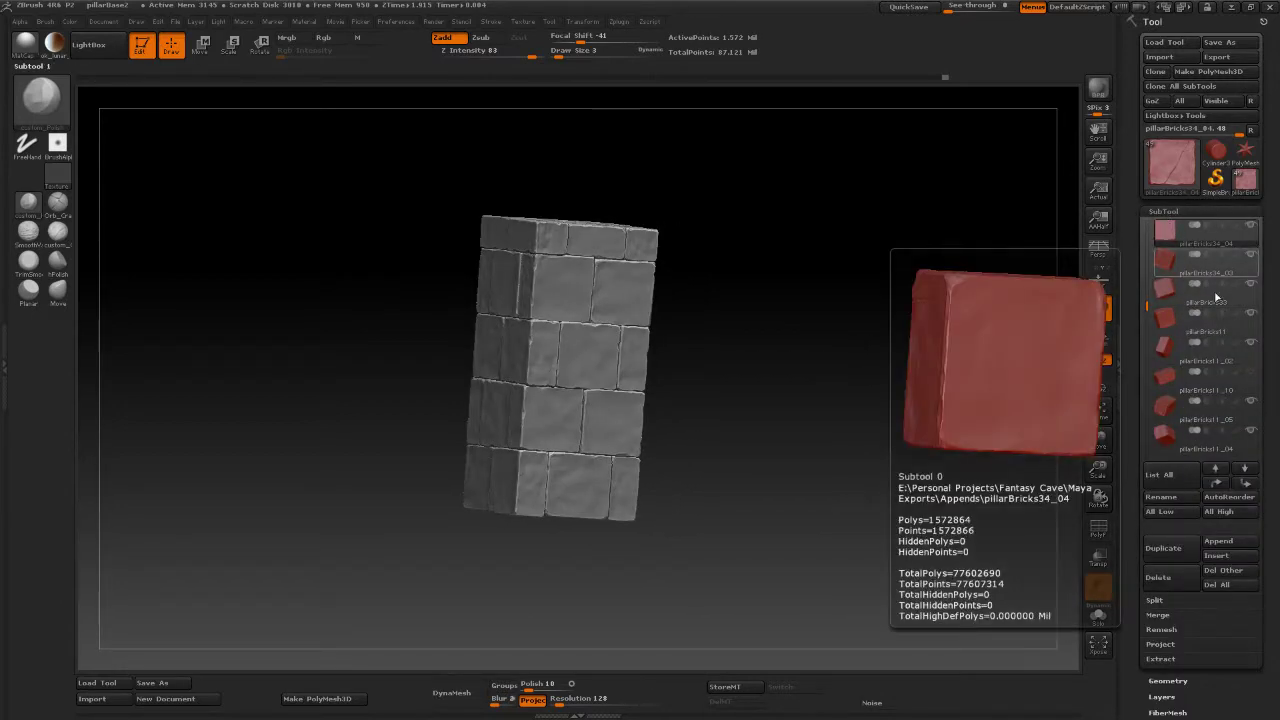
left_click(1251, 379)
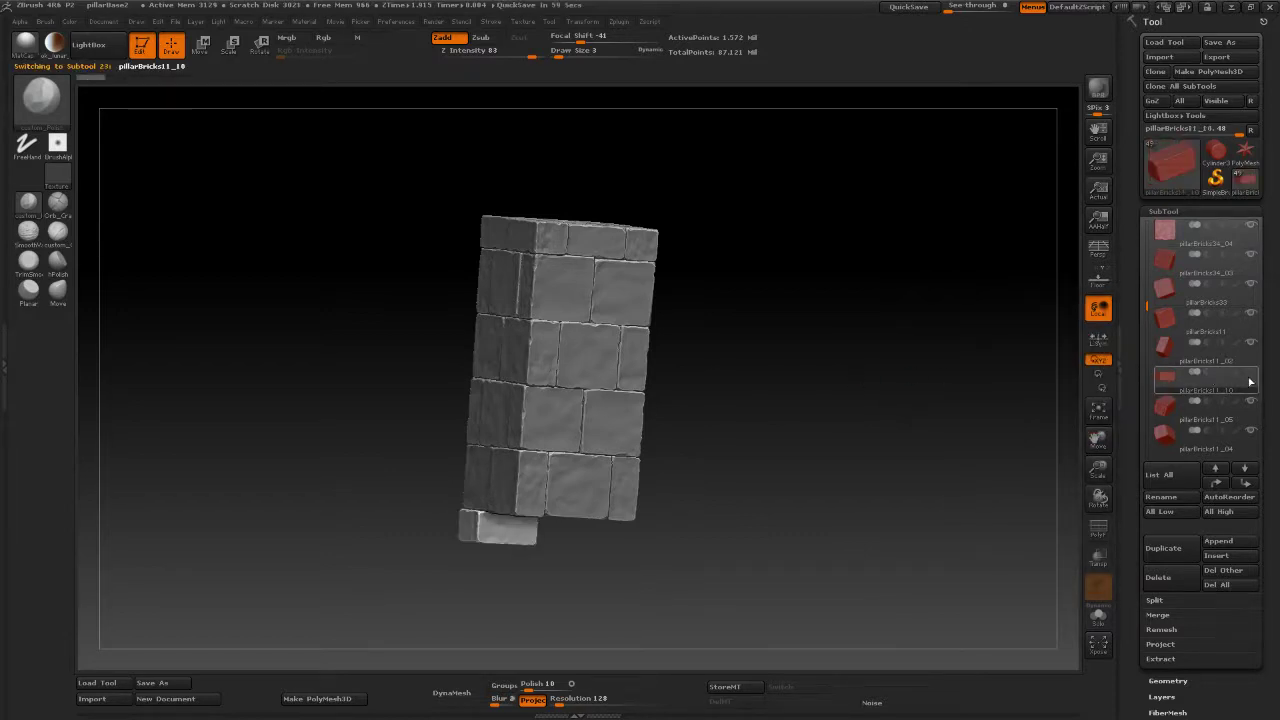
mouse_move(1250, 378)
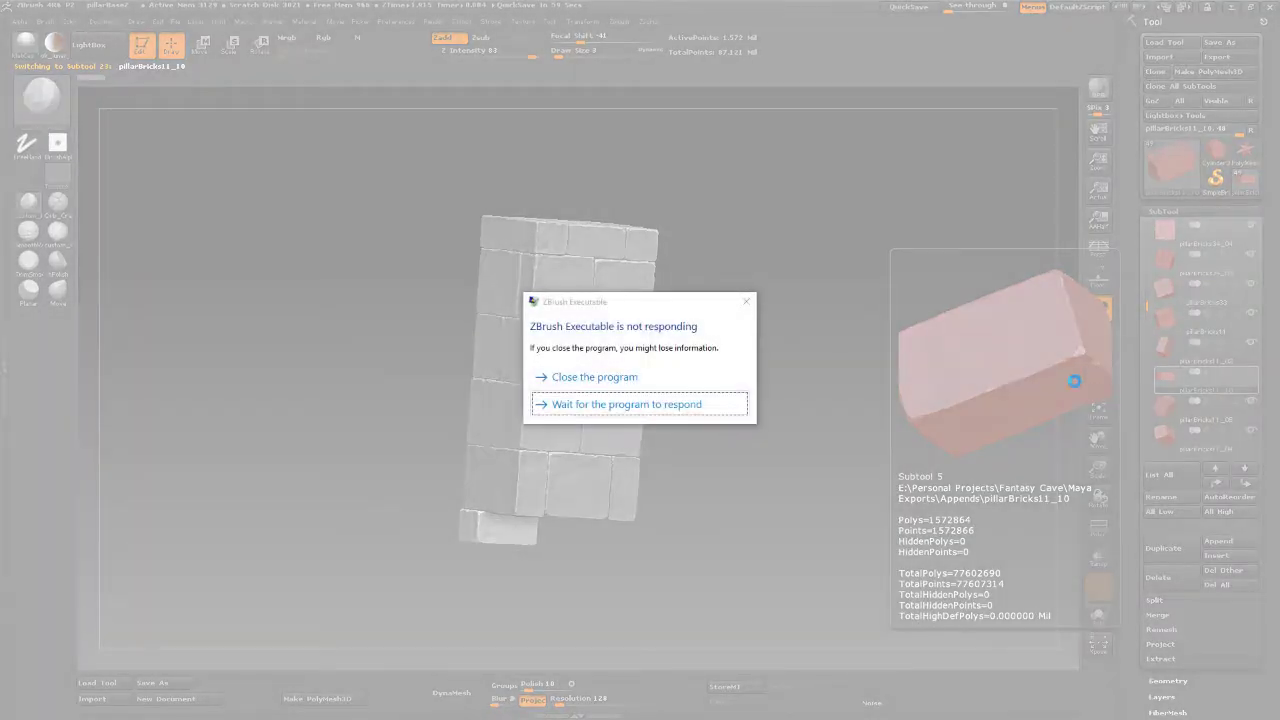
Close the unresponsive ZBrush, relaunch it, dismiss the abnormal-termination note and hide LightBox.
left_click(556, 377)
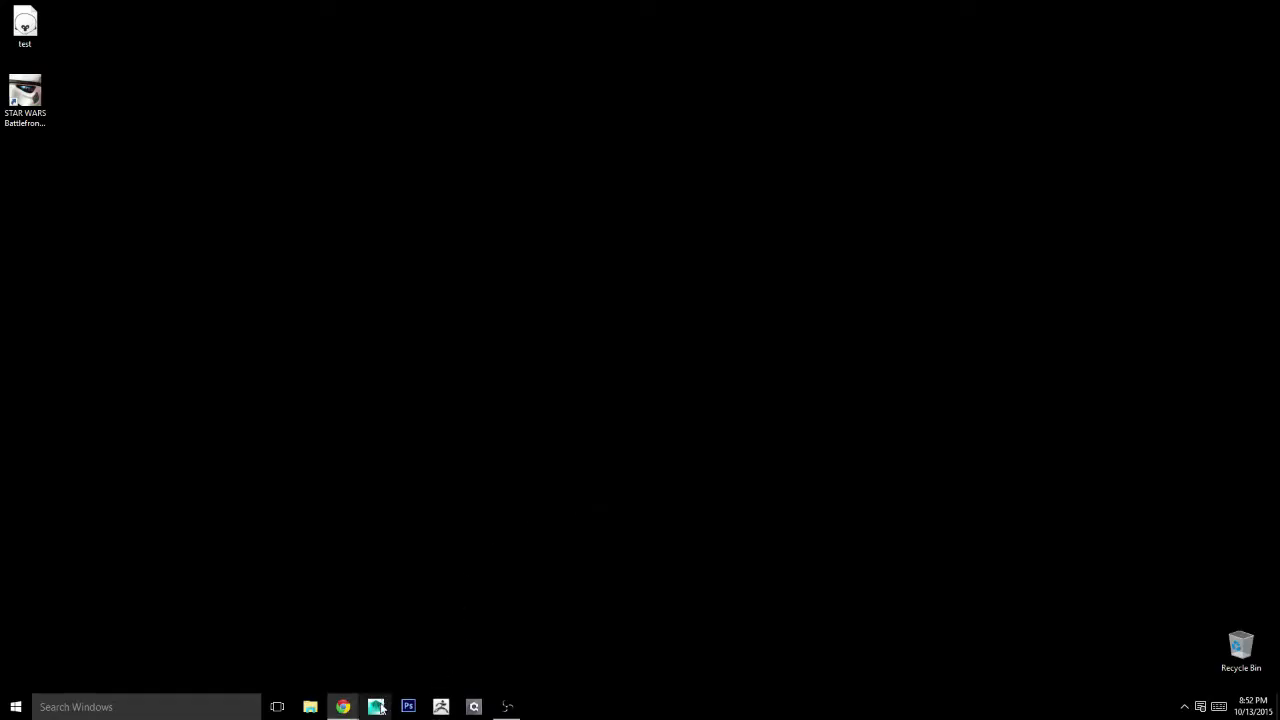
left_click(449, 706)
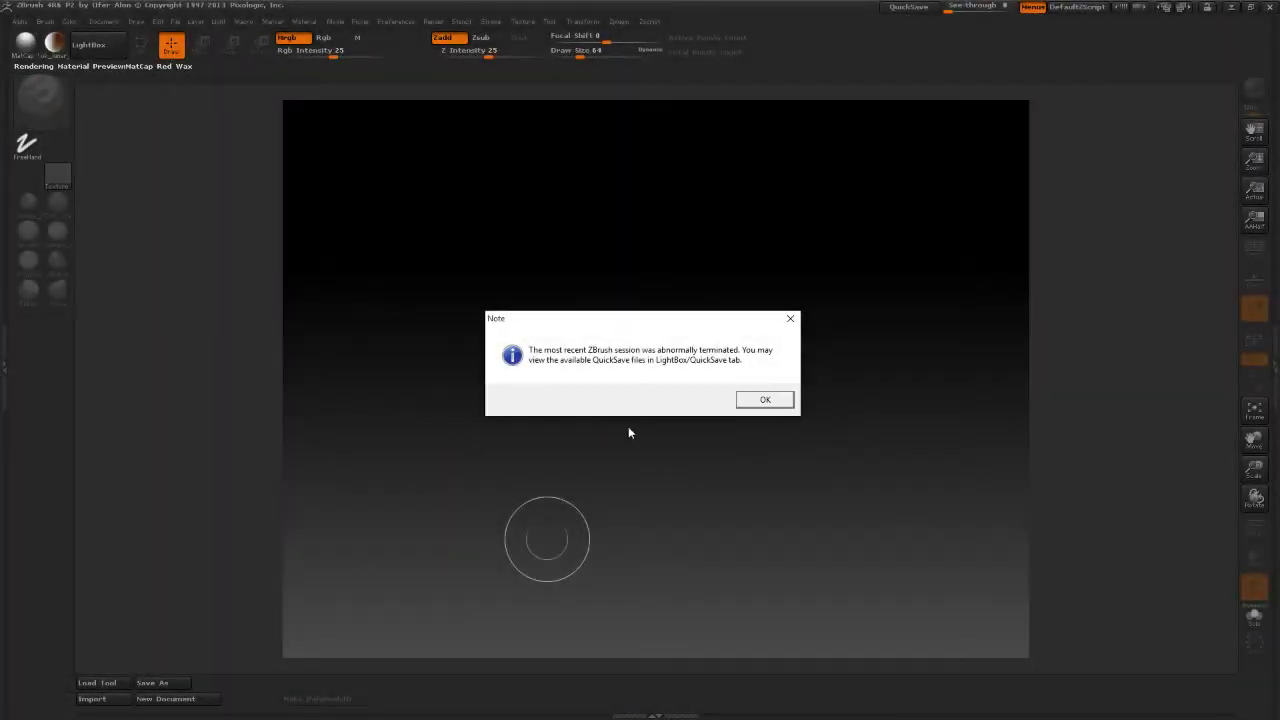
left_click(750, 401)
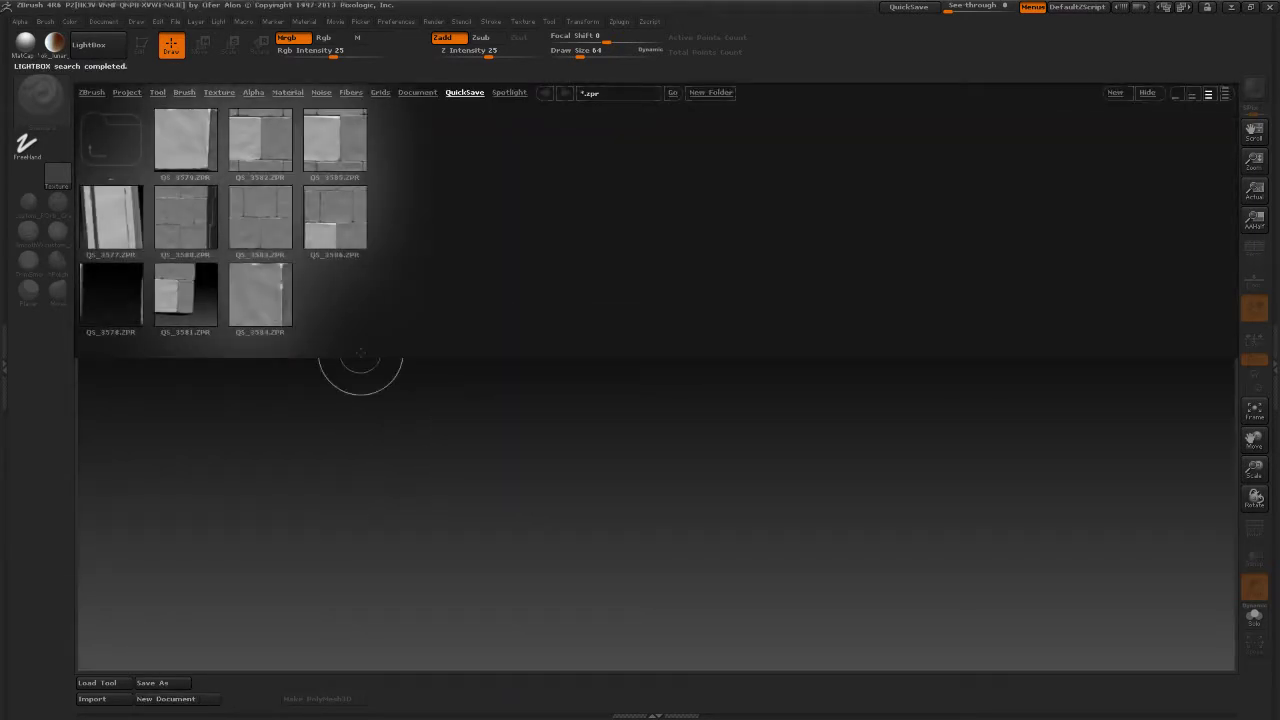
key("comma")
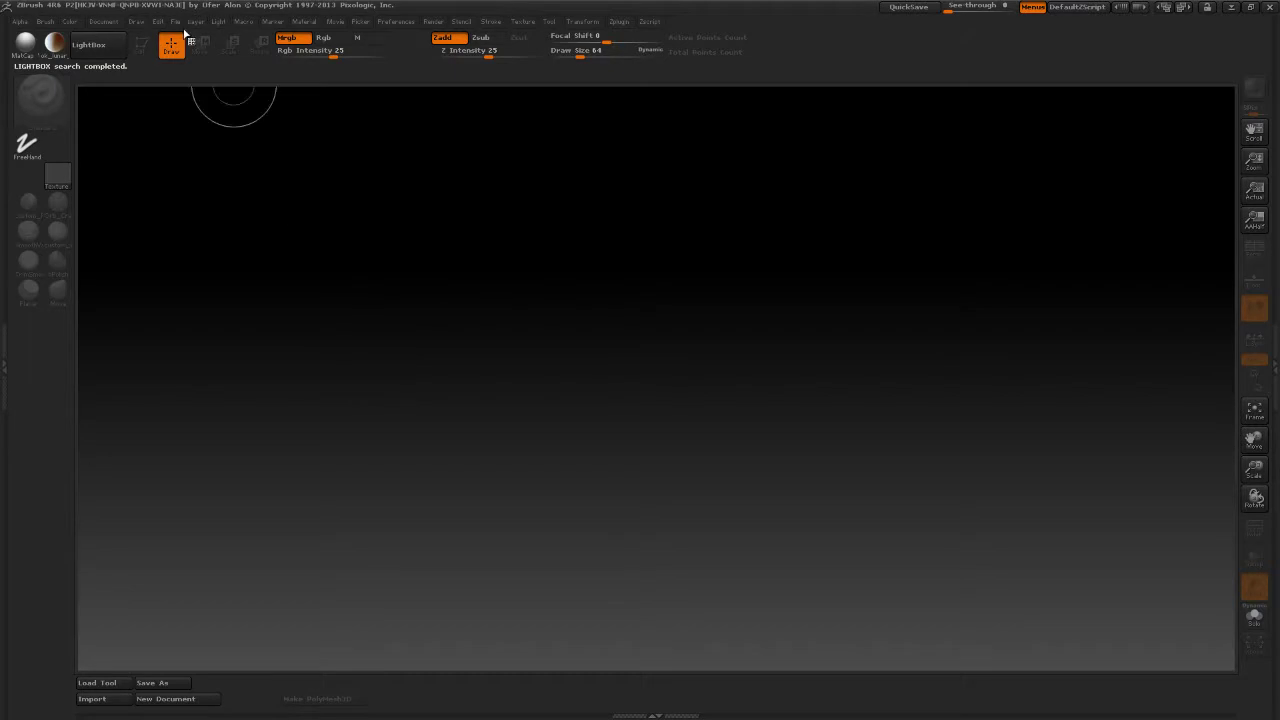
Load the pillarBase2.ZPR project from the Fantasy Cave project's Zbrush Sculpts > Pillar folder.
left_click(175, 21)
left_click(204, 47)
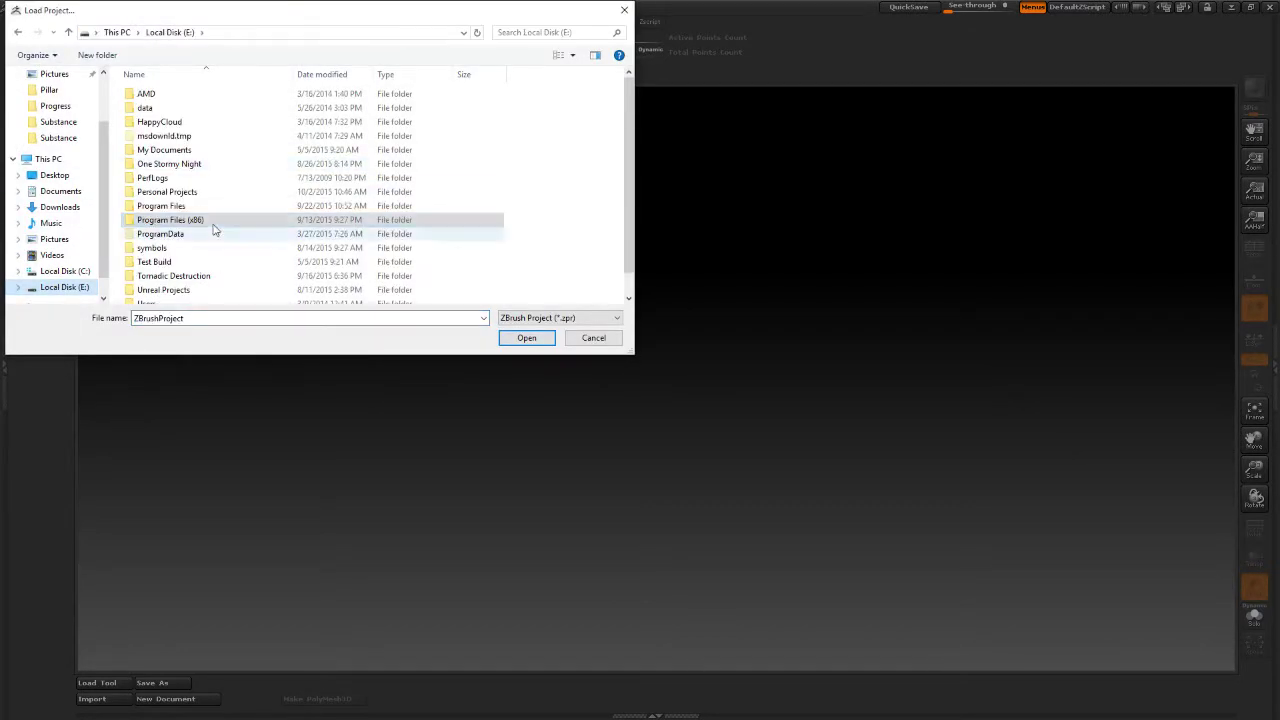
double_click(205, 192)
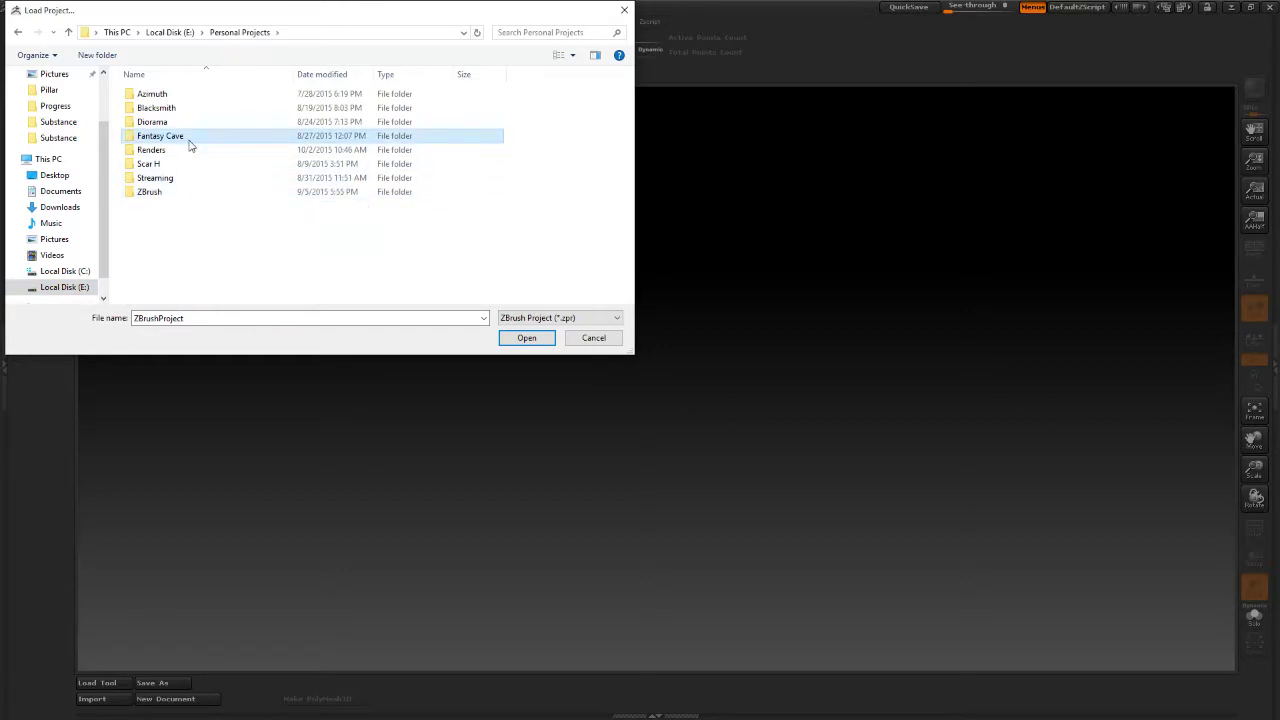
double_click(189, 137)
double_click(180, 231)
double_click(175, 95)
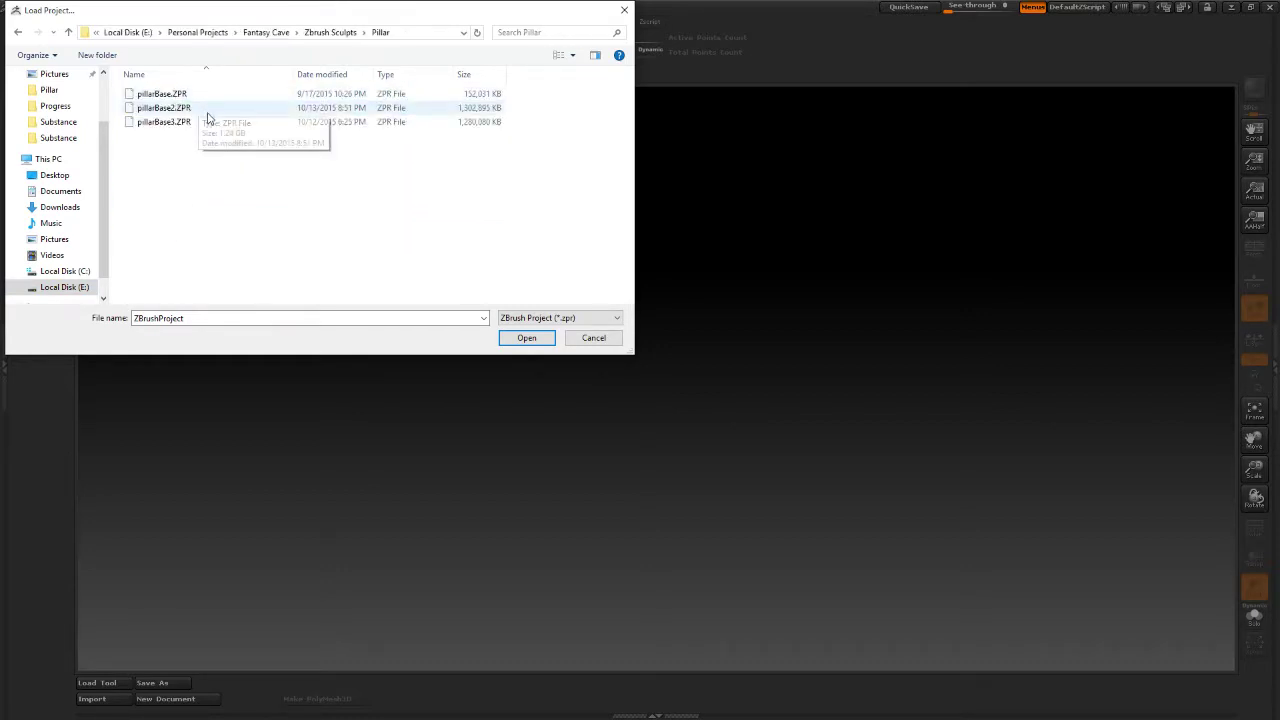
double_click(206, 109)
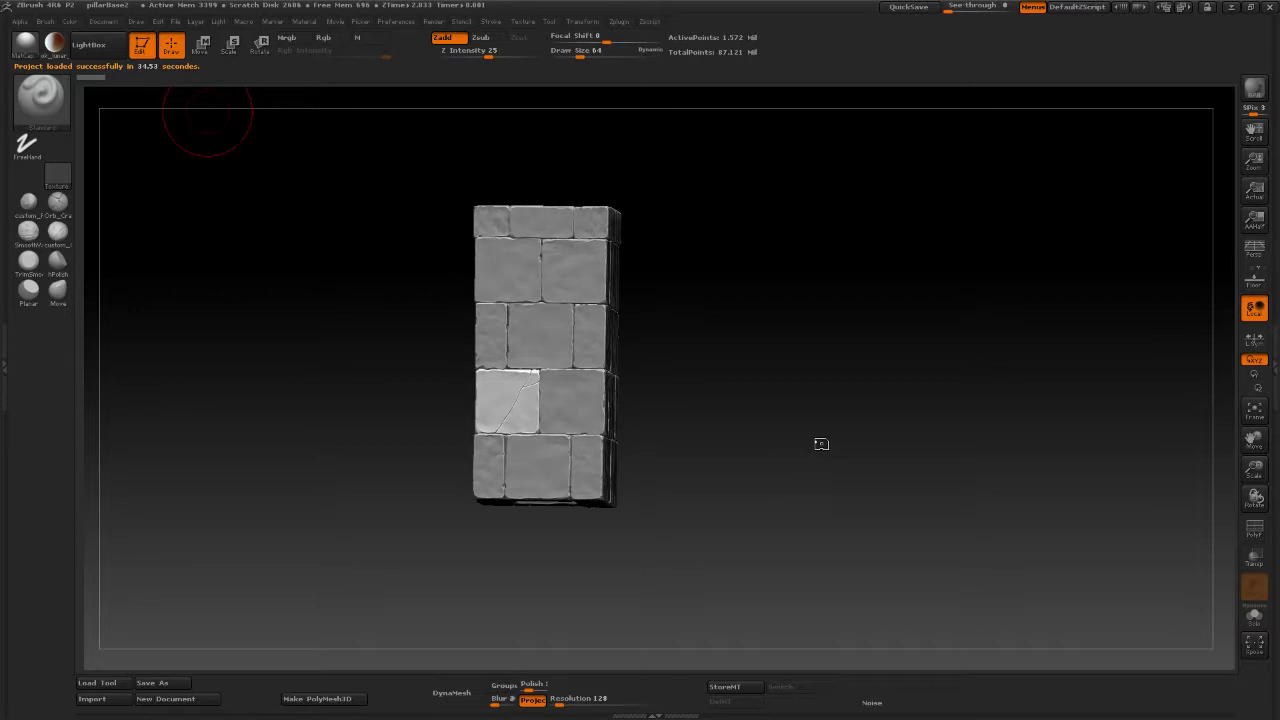
Select the wide middle brick in the pillar's second row from the top and isolate it with Solo mode.
left_click_drag(821, 443, 912, 441)
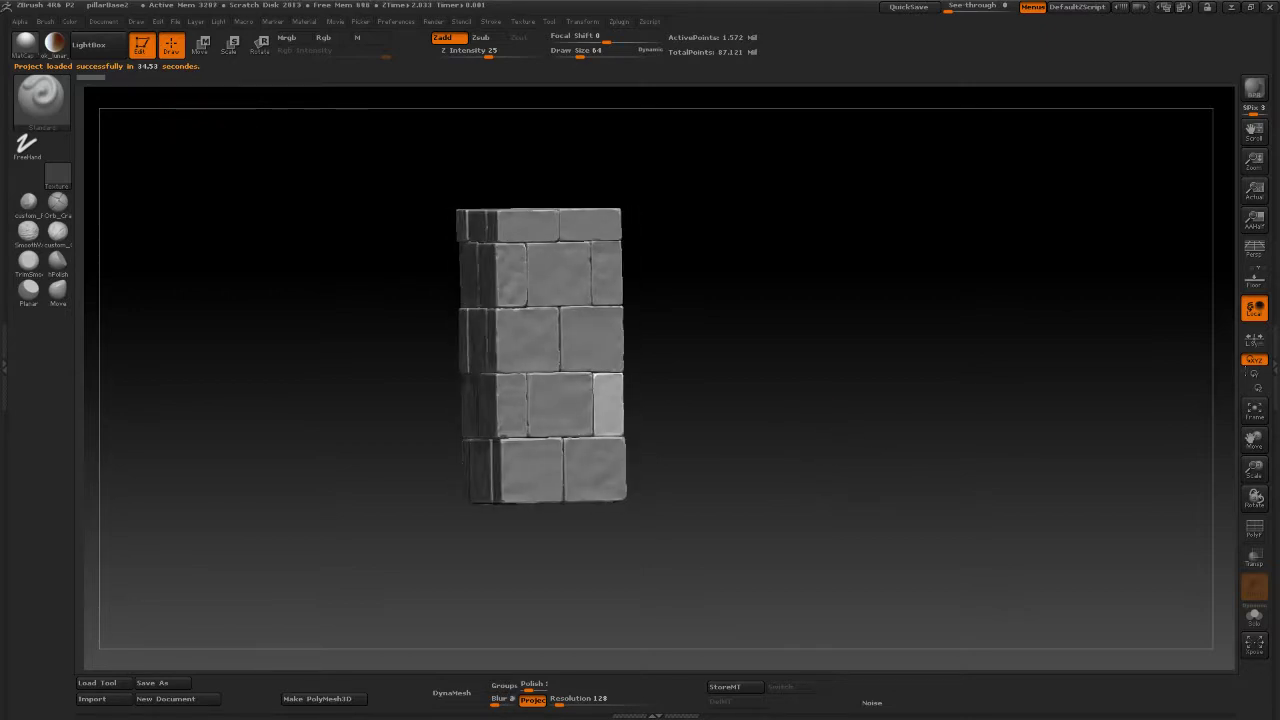
left_click(1272, 342)
left_click_drag(782, 311, 806, 349, "shift")
left_click_drag(977, 223, 980, 354, "alt")
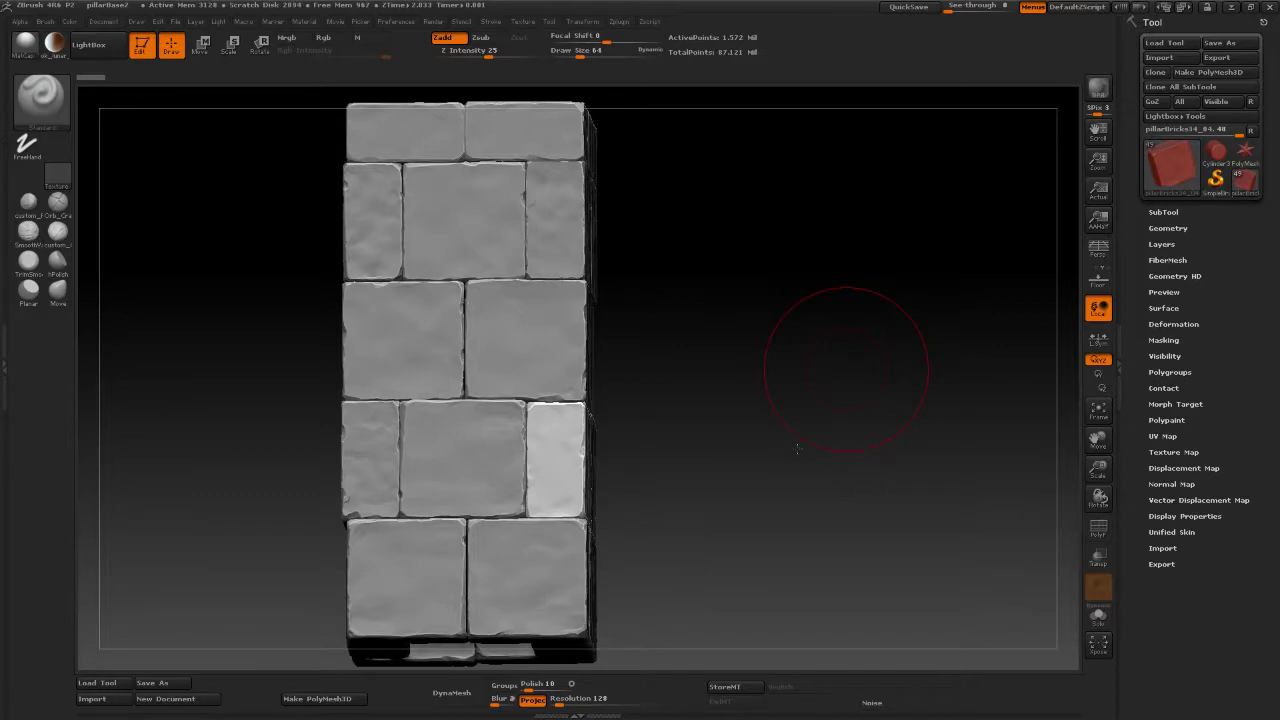
mouse_move(796, 454)
left_mouse_down()
mouse_move(889, 465)
mouse_move(875, 466)
left_mouse_up()
mouse_move(783, 447)
left_mouse_down()
mouse_move(744, 446)
mouse_move(779, 446)
left_mouse_up()
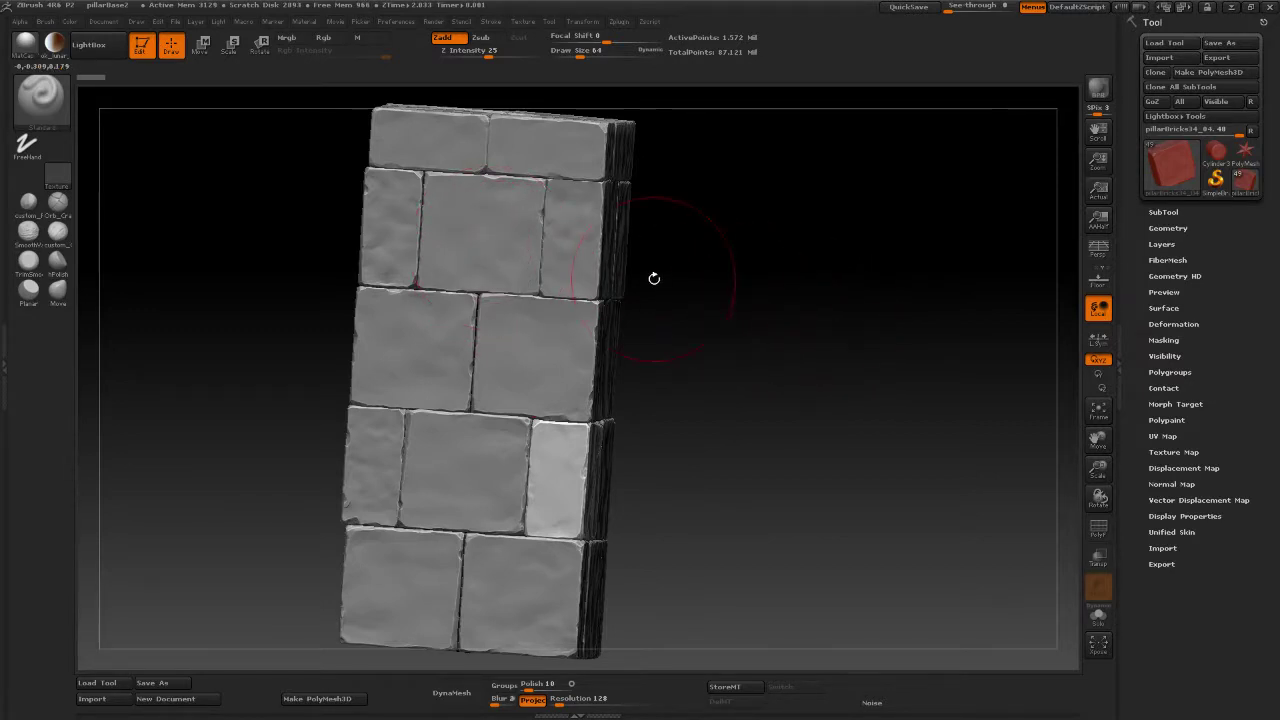
left_click_drag(651, 277, 533, 237)
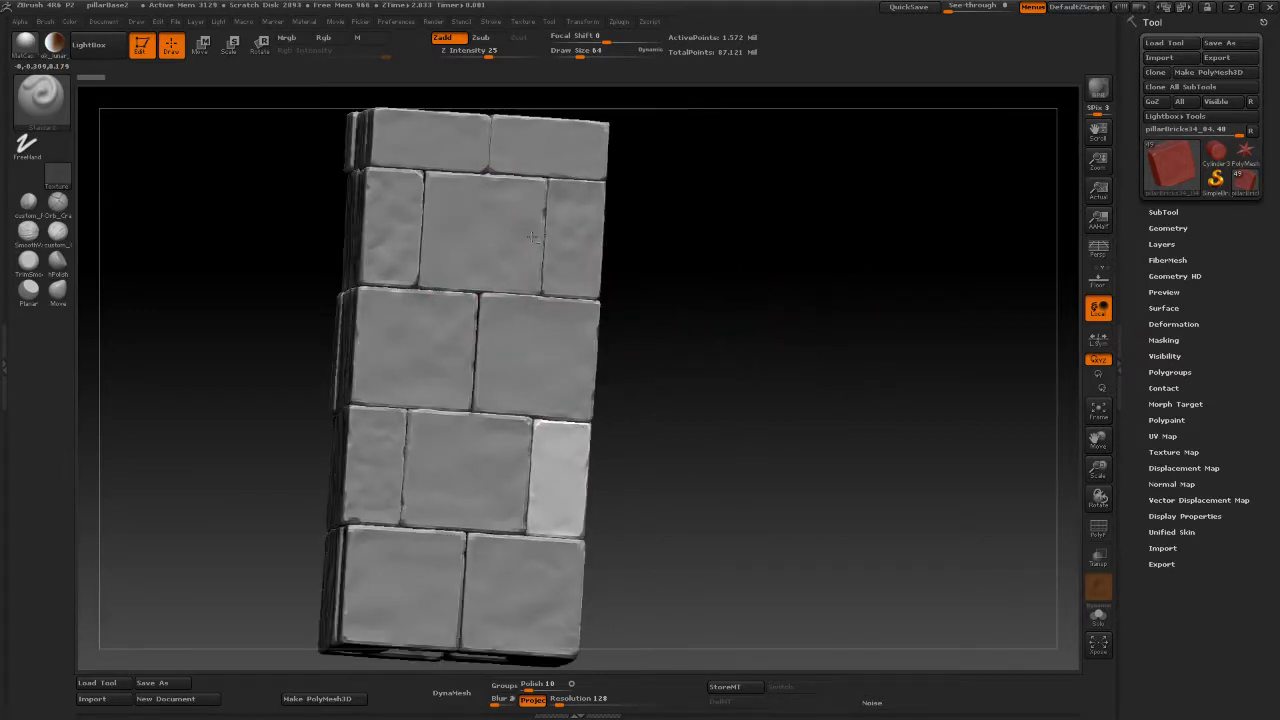
left_click(533, 237, "alt")
left_click_drag(757, 306, 781, 322)
left_click(1098, 617)
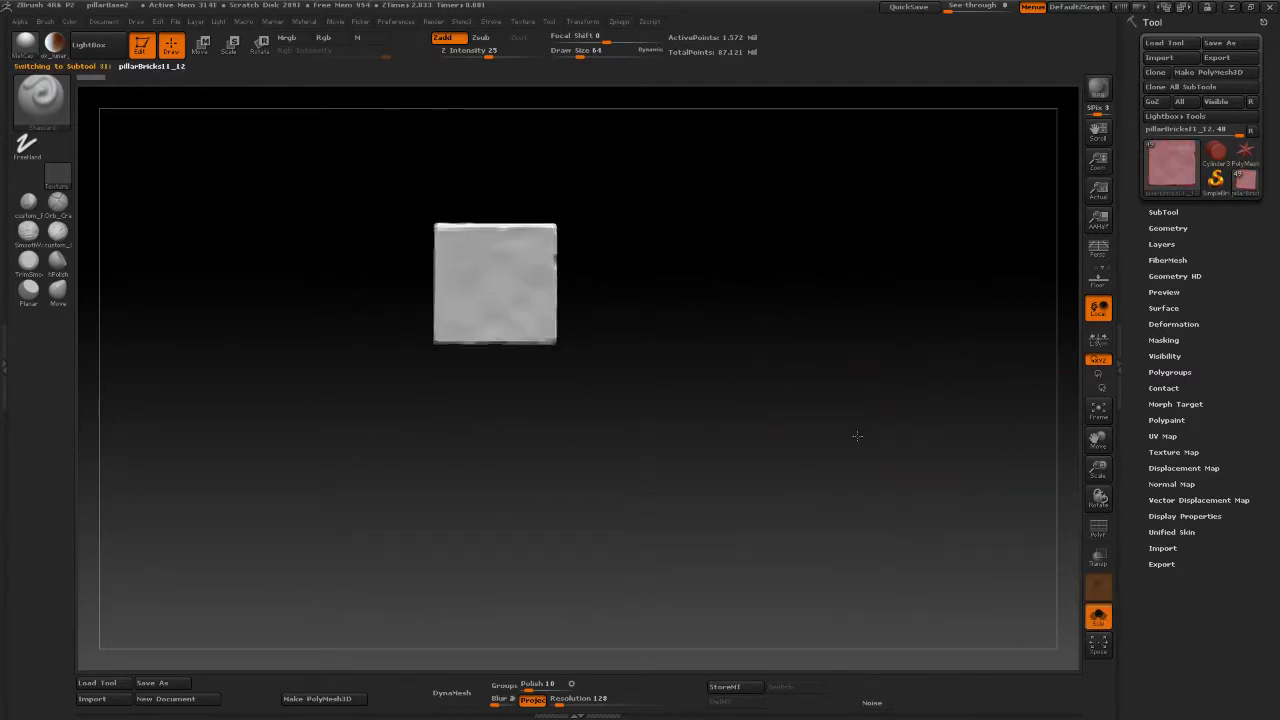
Choose the Orb_Cracks brush and adjust its tablet pressure size response and stroke options.
left_click_drag(810, 405, 752, 438)
mouse_move(763, 394)
left_mouse_down()
mouse_move(723, 463)
mouse_move(751, 500)
mouse_move(813, 490)
mouse_move(826, 431)
mouse_move(963, 449)
left_mouse_up()
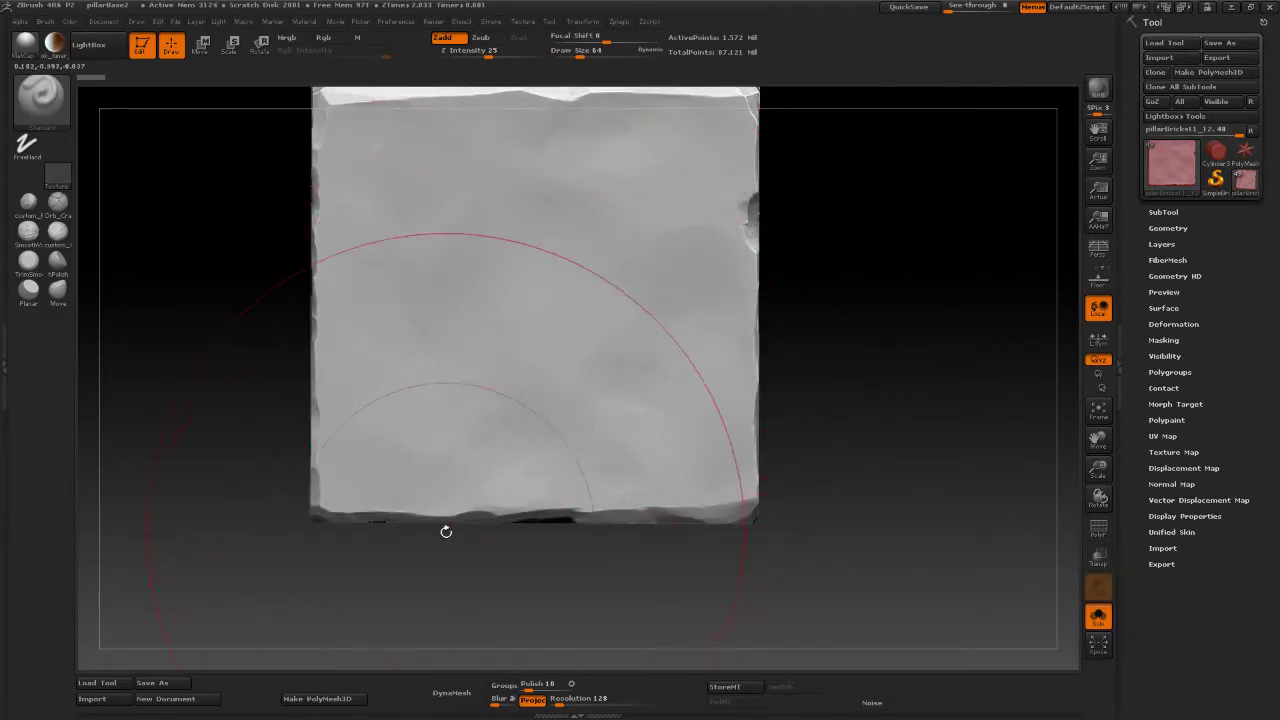
left_click_drag(926, 452, 985, 434)
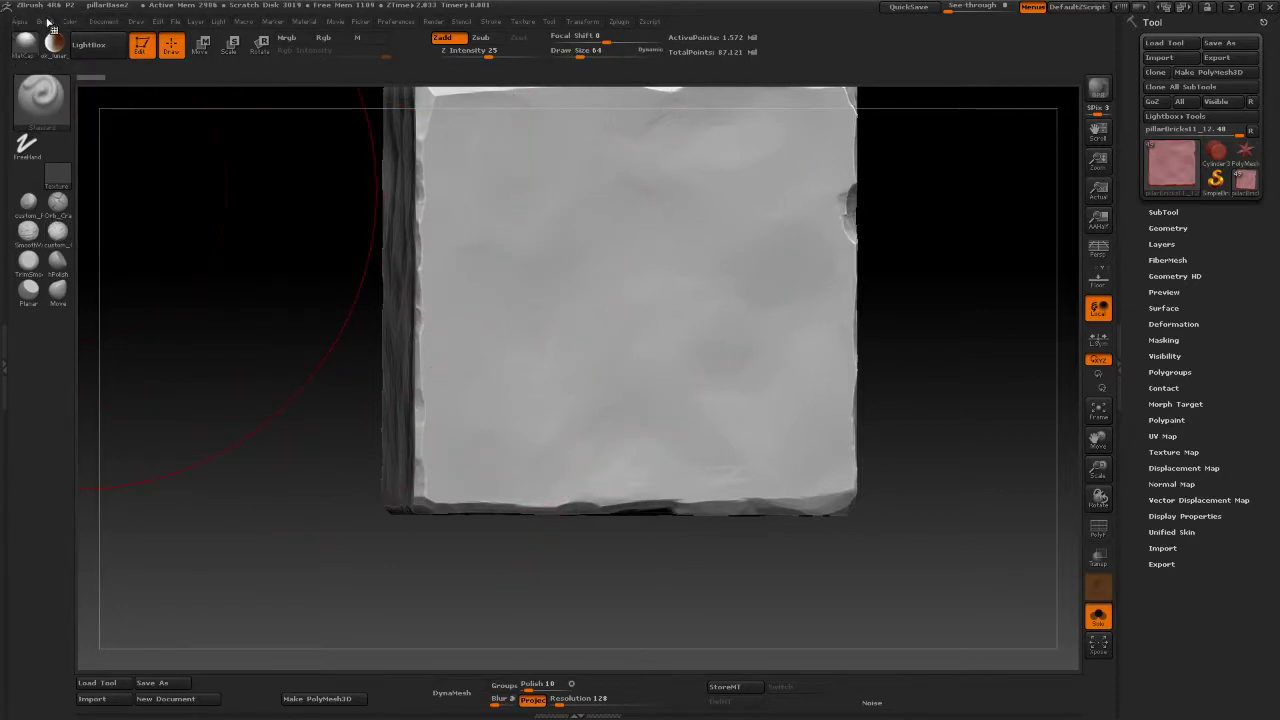
left_click(26, 147)
left_click(59, 206)
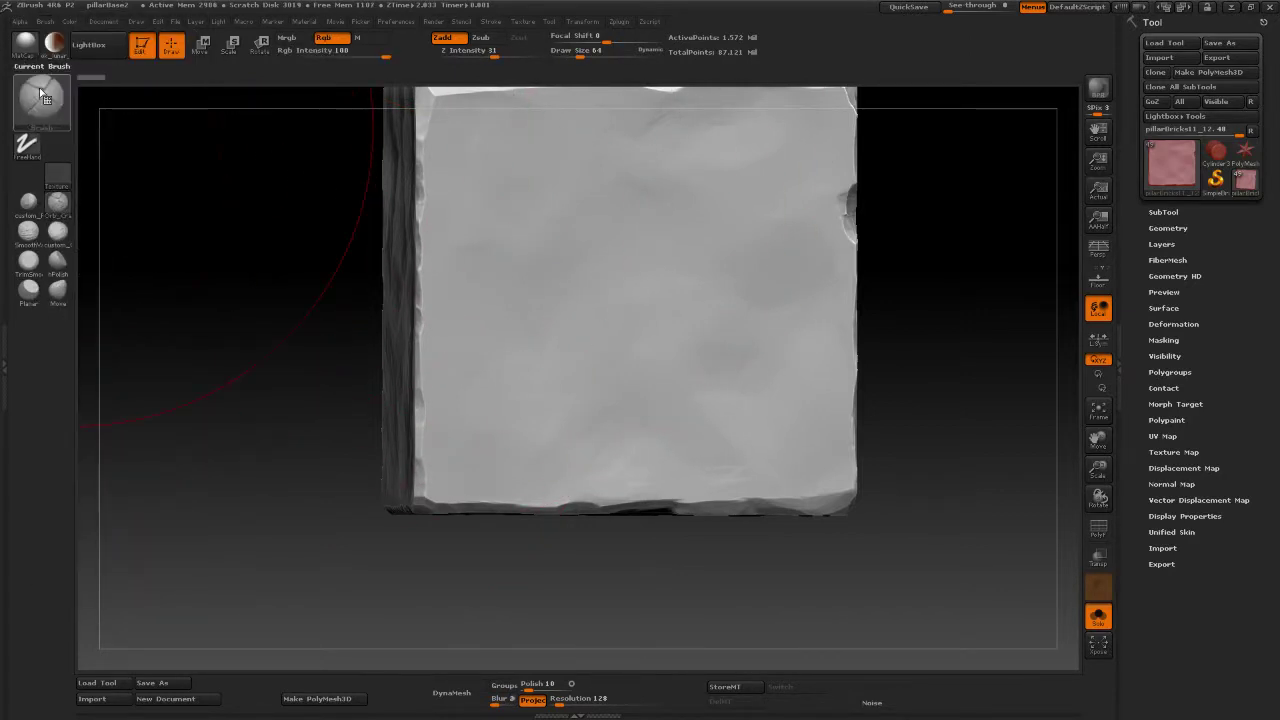
left_click(46, 22)
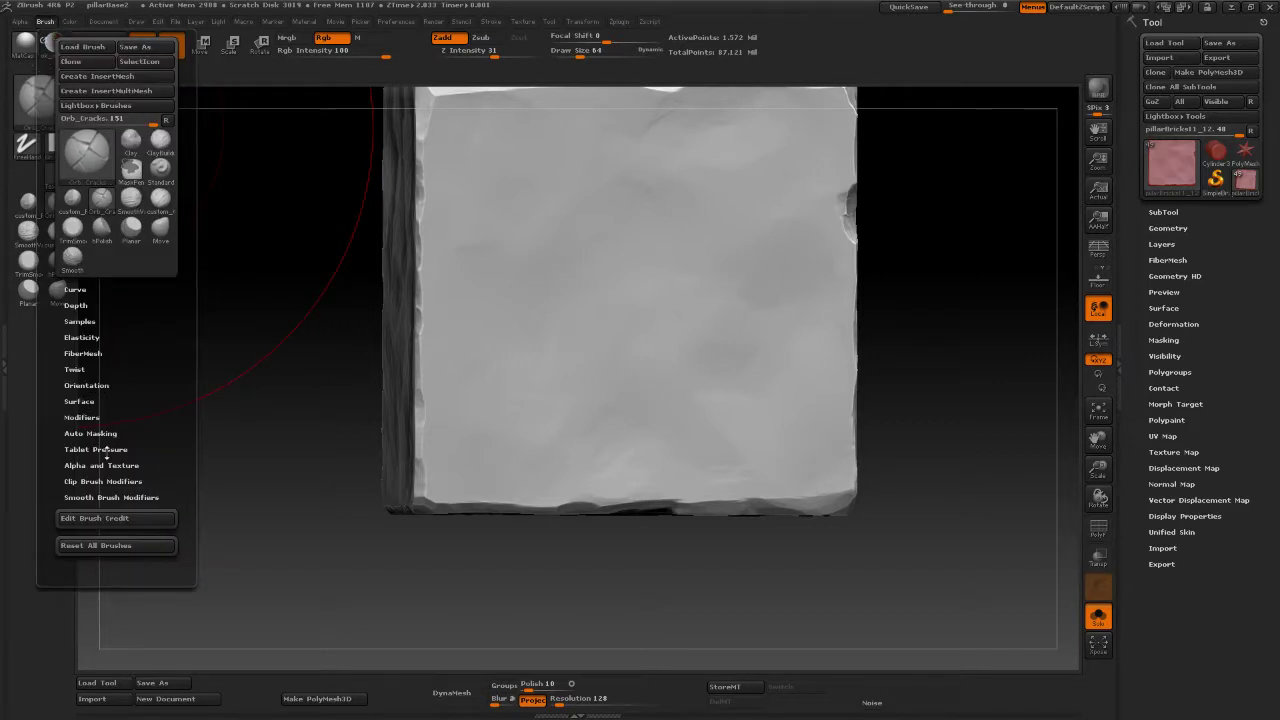
left_click(97, 449)
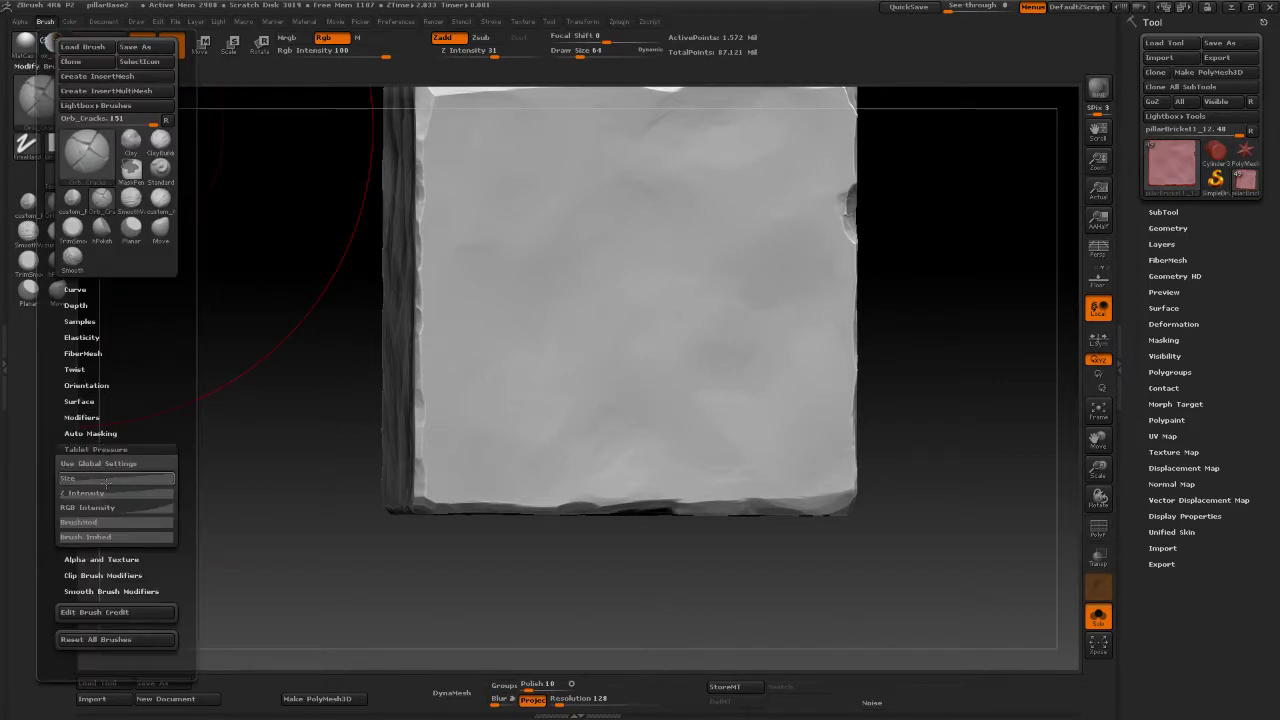
left_click_drag(61, 559, 60, 591)
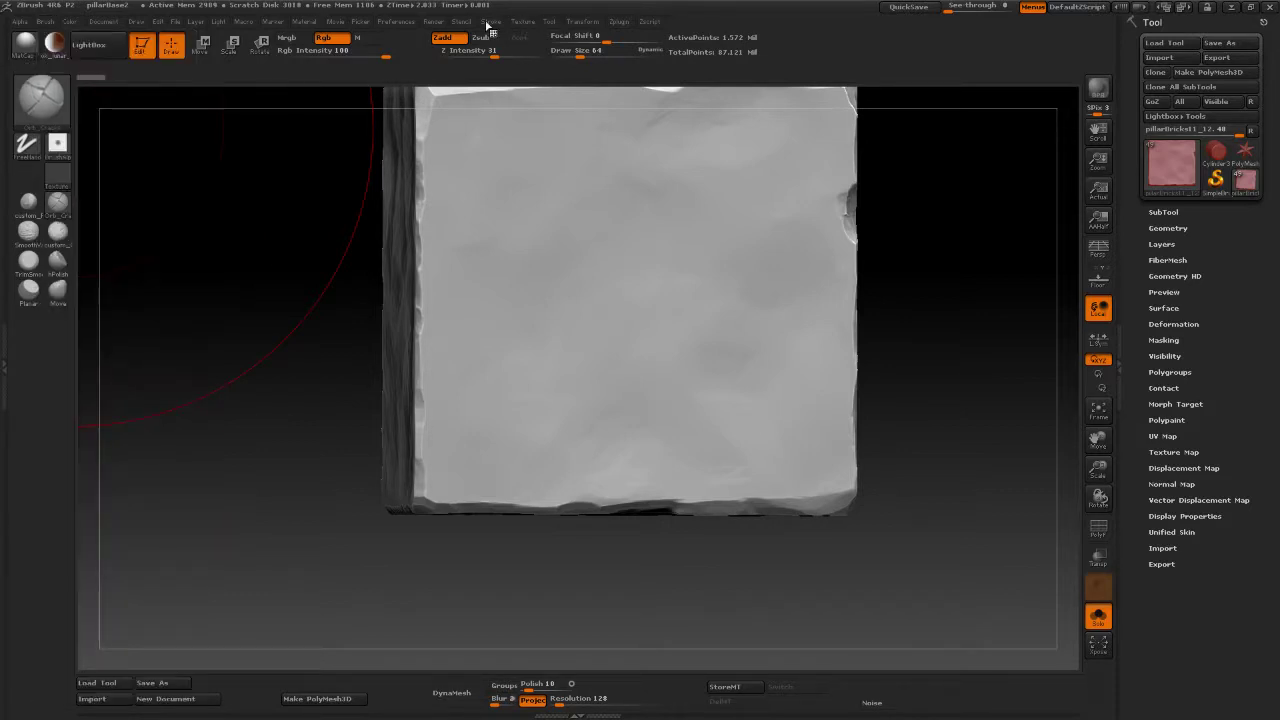
left_click(490, 22)
left_click(537, 178)
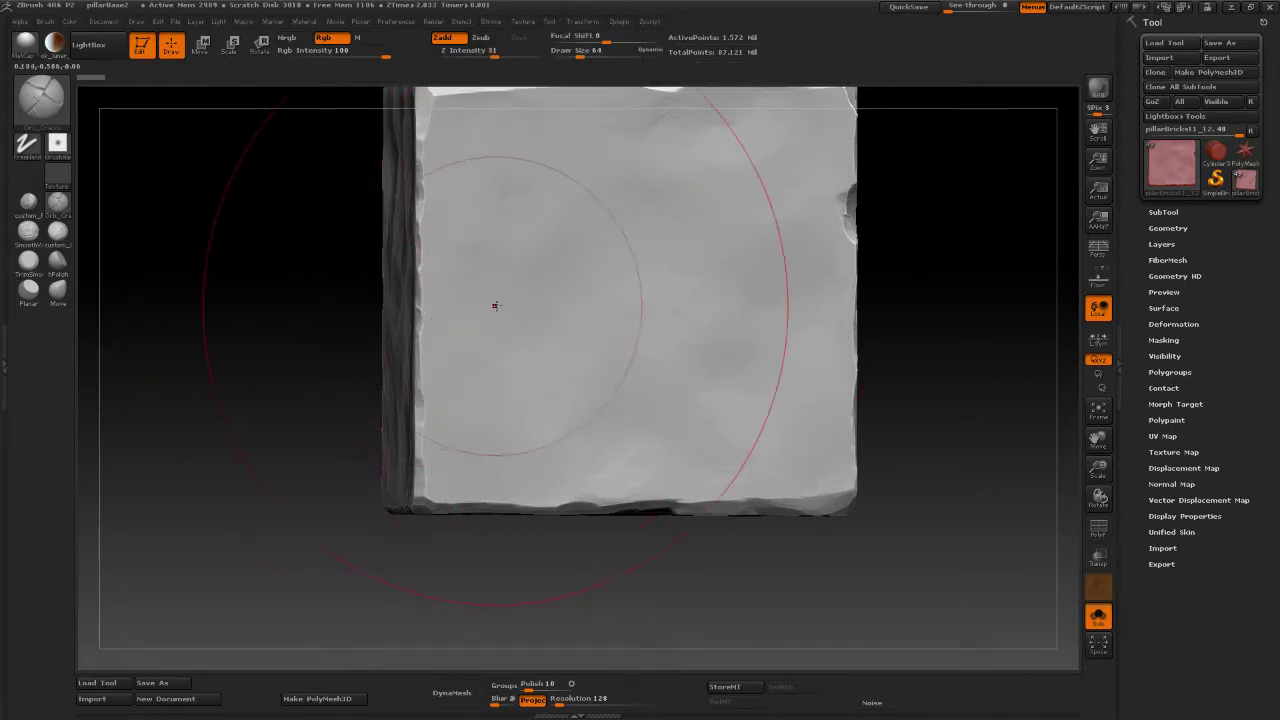
Set the crack brush's Draw Size to 4.
key("space")
left_click_drag(528, 308, 505, 310)
left_click_drag(365, 352, 344, 356)
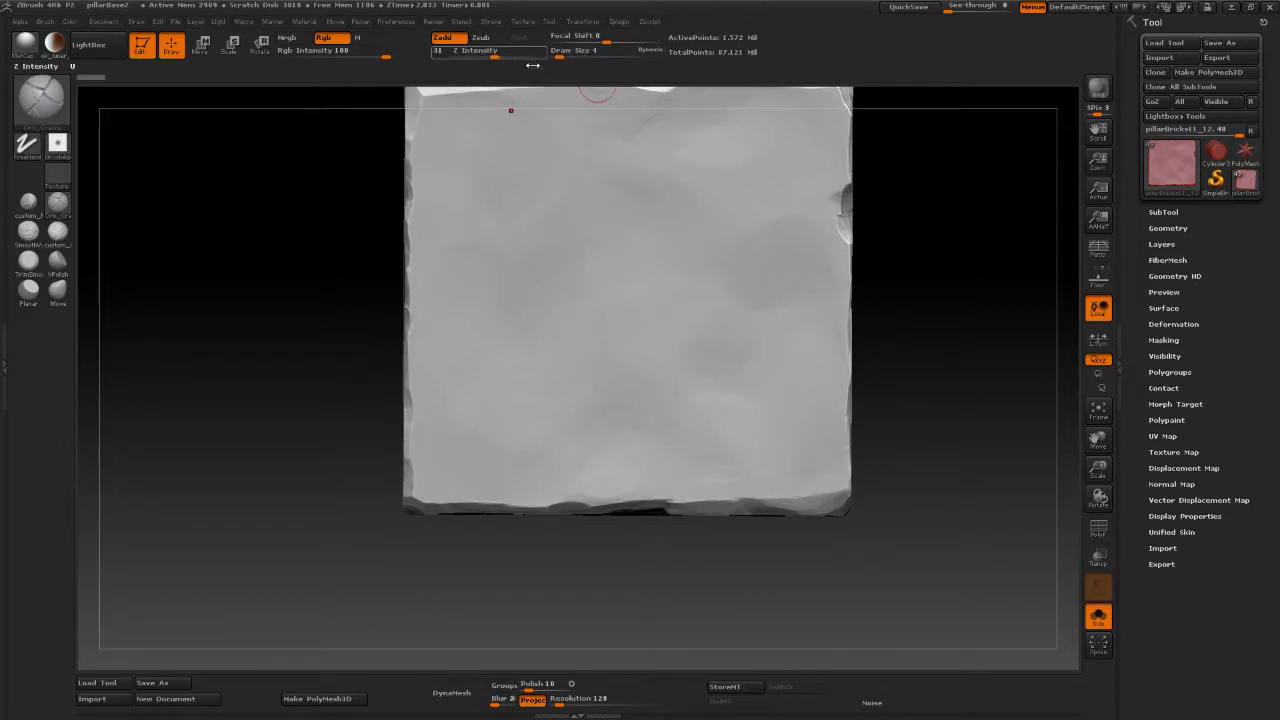
Try a crack stroke from the brick's left vertical edge across its front face at Z Intensity 100, then undo it.
left_click_drag(494, 55, 552, 51)
left_click_drag(391, 314, 567, 371)
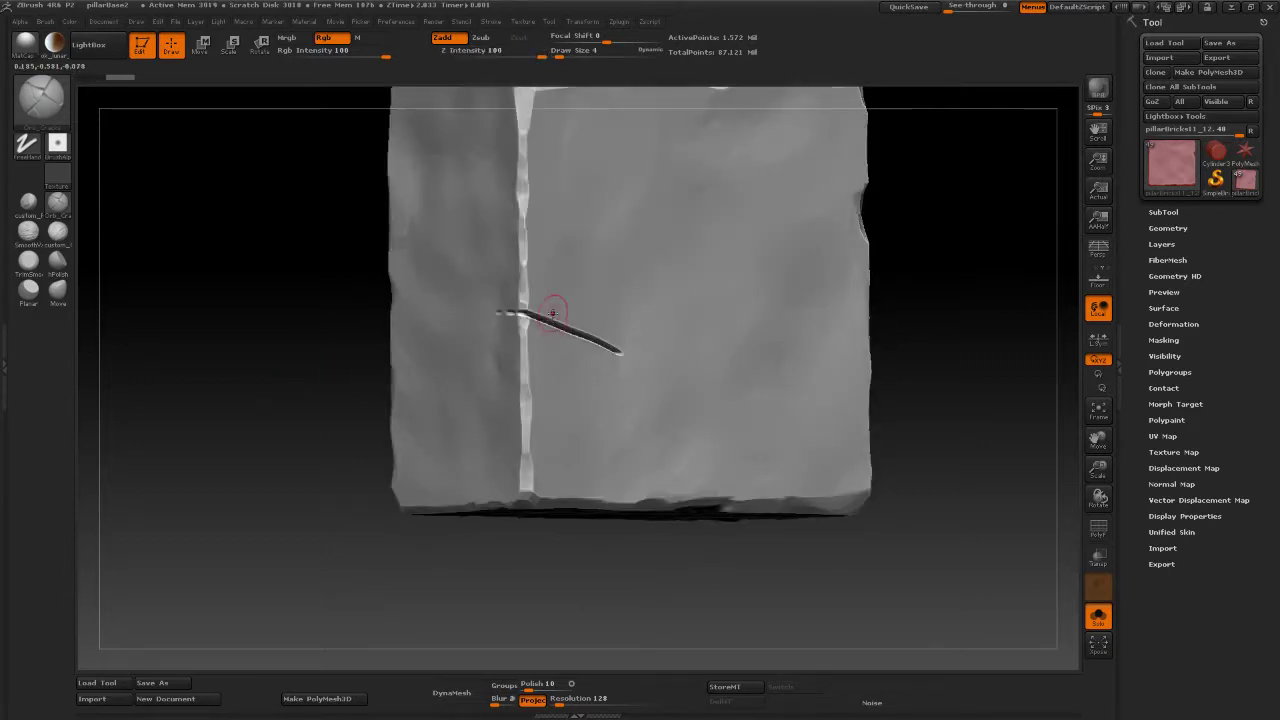
left_click_drag(324, 436, 463, 367)
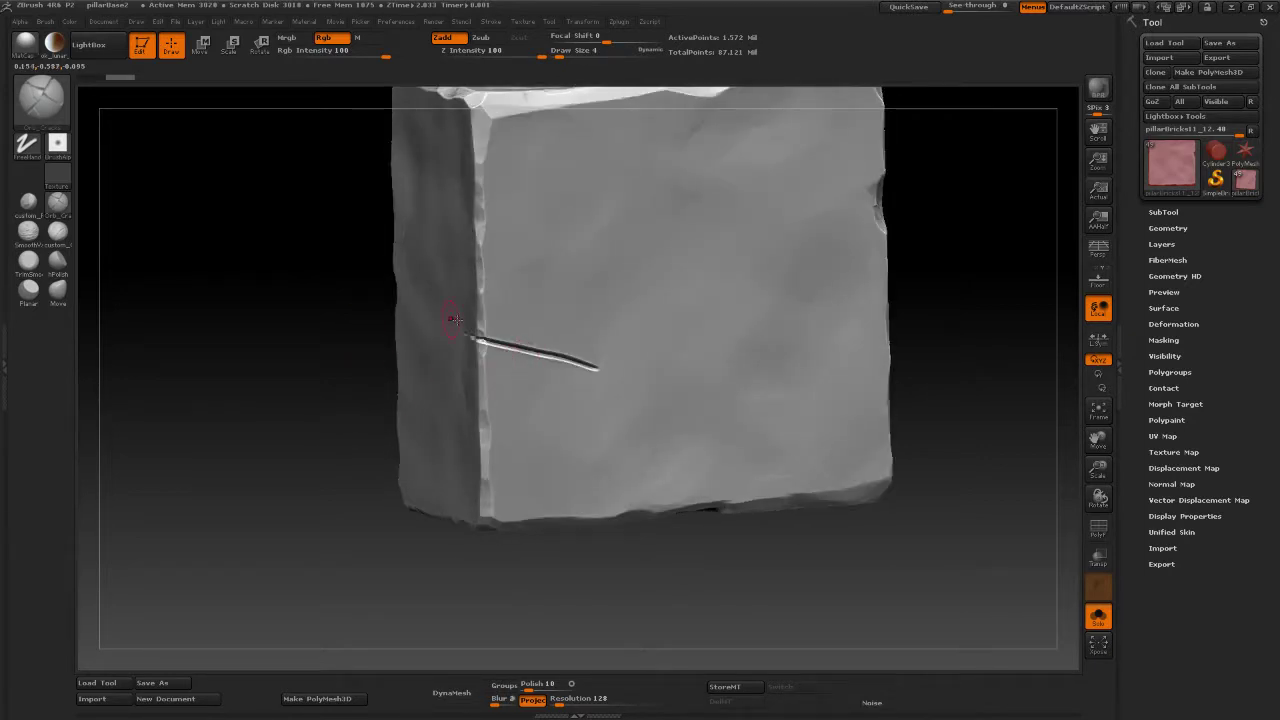
left_click_drag(247, 395, 377, 244)
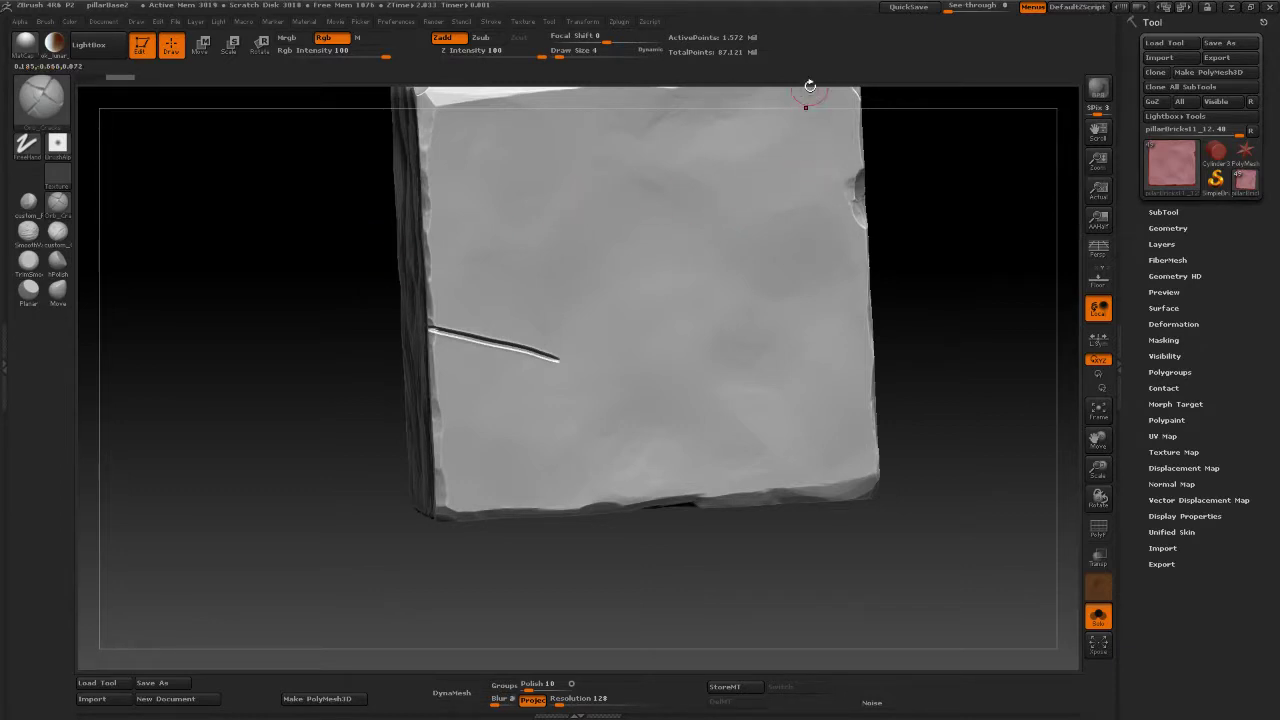
key("ctrl+z")
Set the crack brush's Z Intensity to 32.
left_click(470, 51)
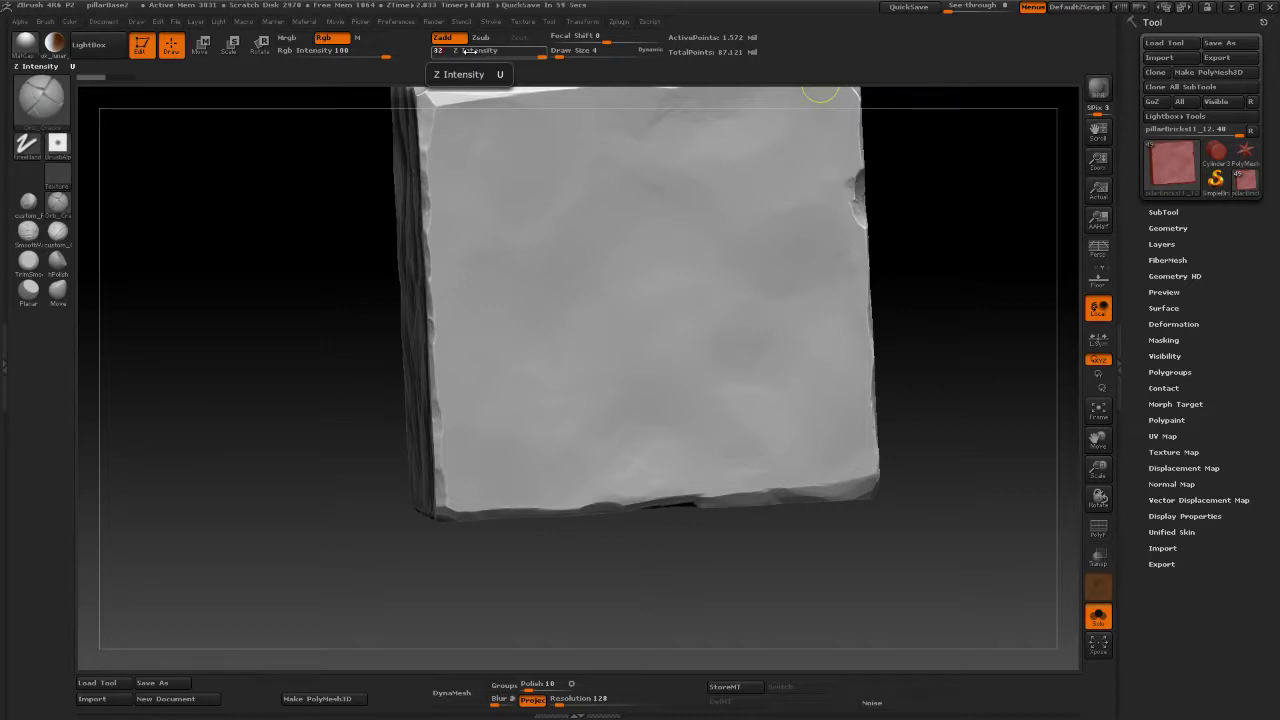
type("32")
key("Return")
Sculpt a thin curved crack from the front face's lower left edge diagonally down toward the brick's bottom right.
left_click_drag(337, 240, 278, 330)
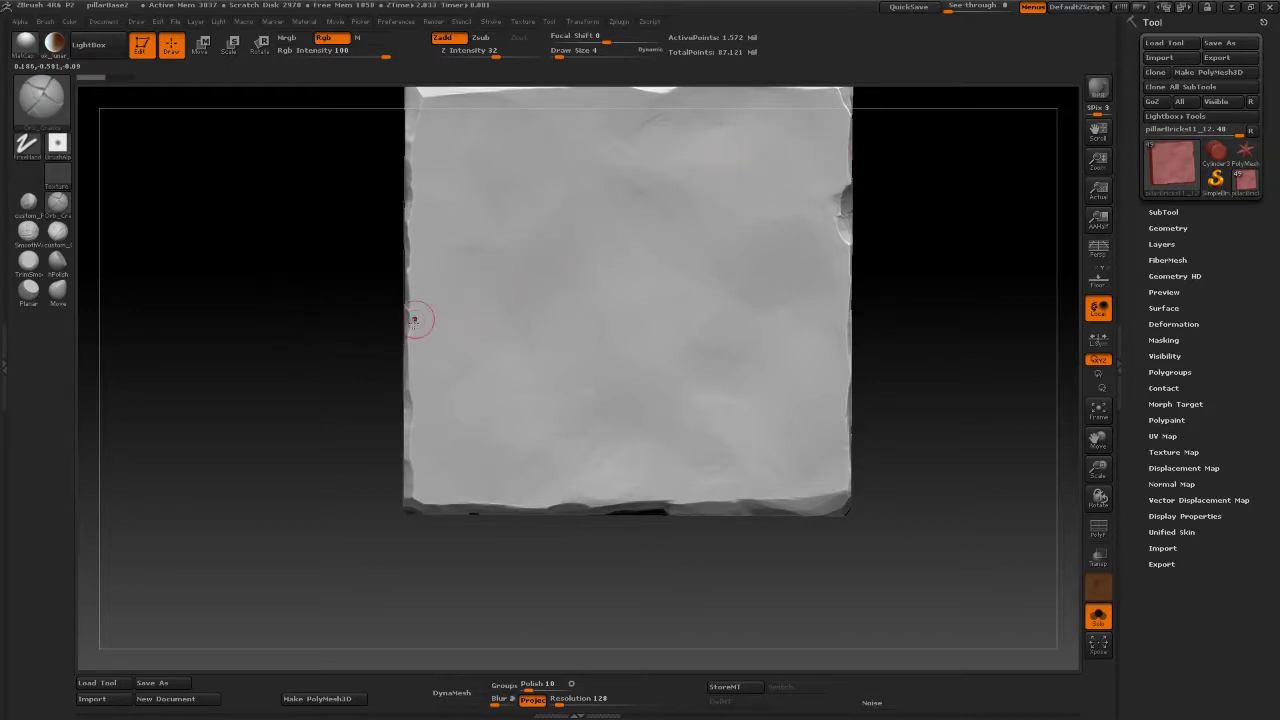
left_click_drag(380, 380, 394, 380)
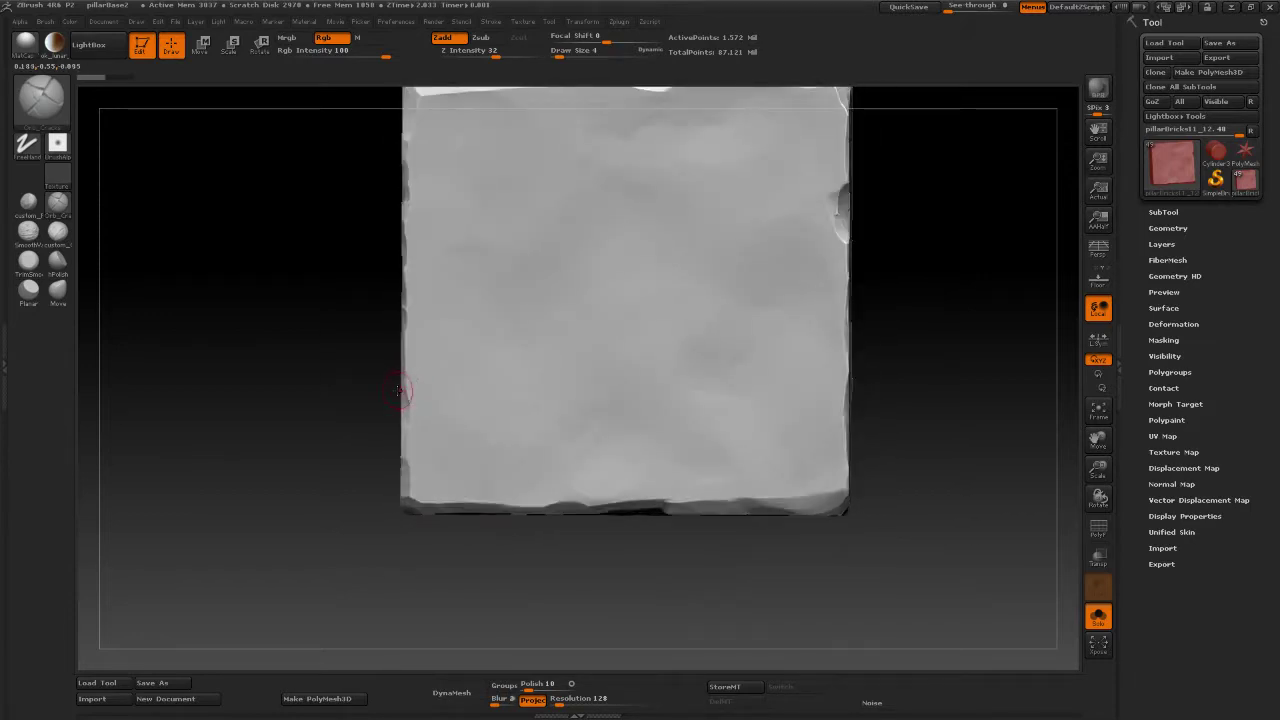
left_click_drag(955, 398, 922, 389, "shift")
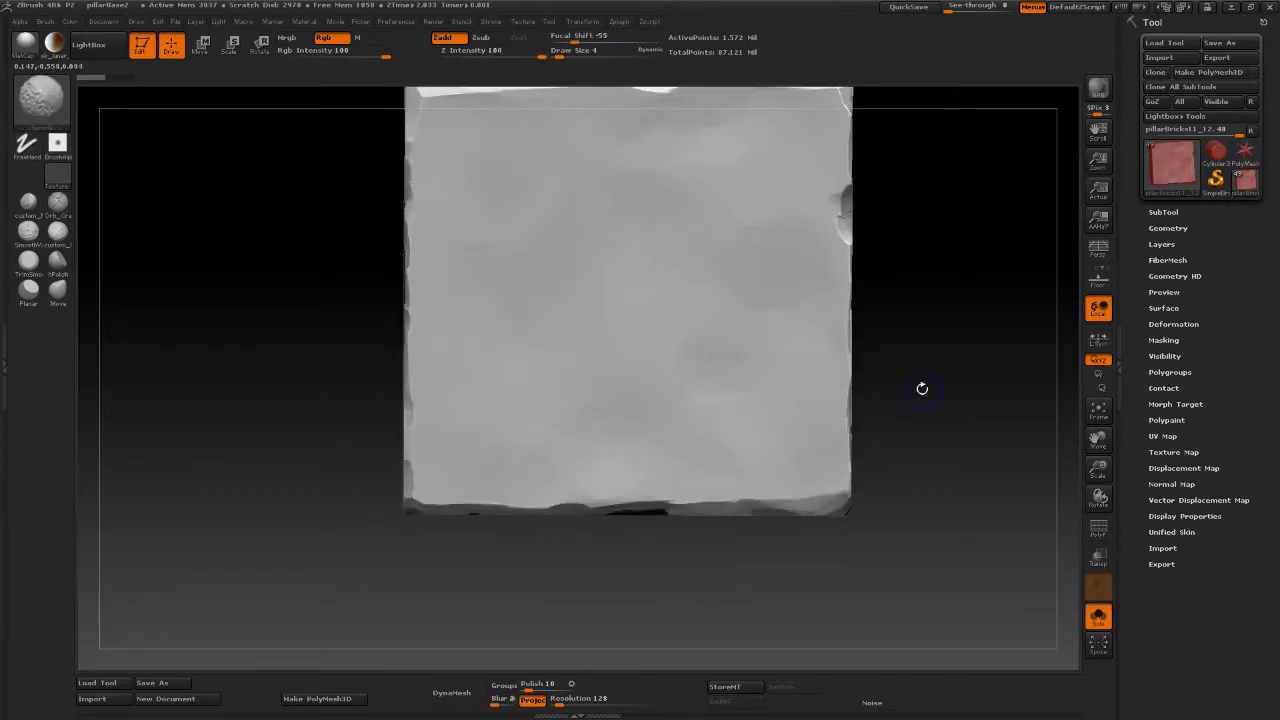
left_click_drag(369, 385, 400, 393)
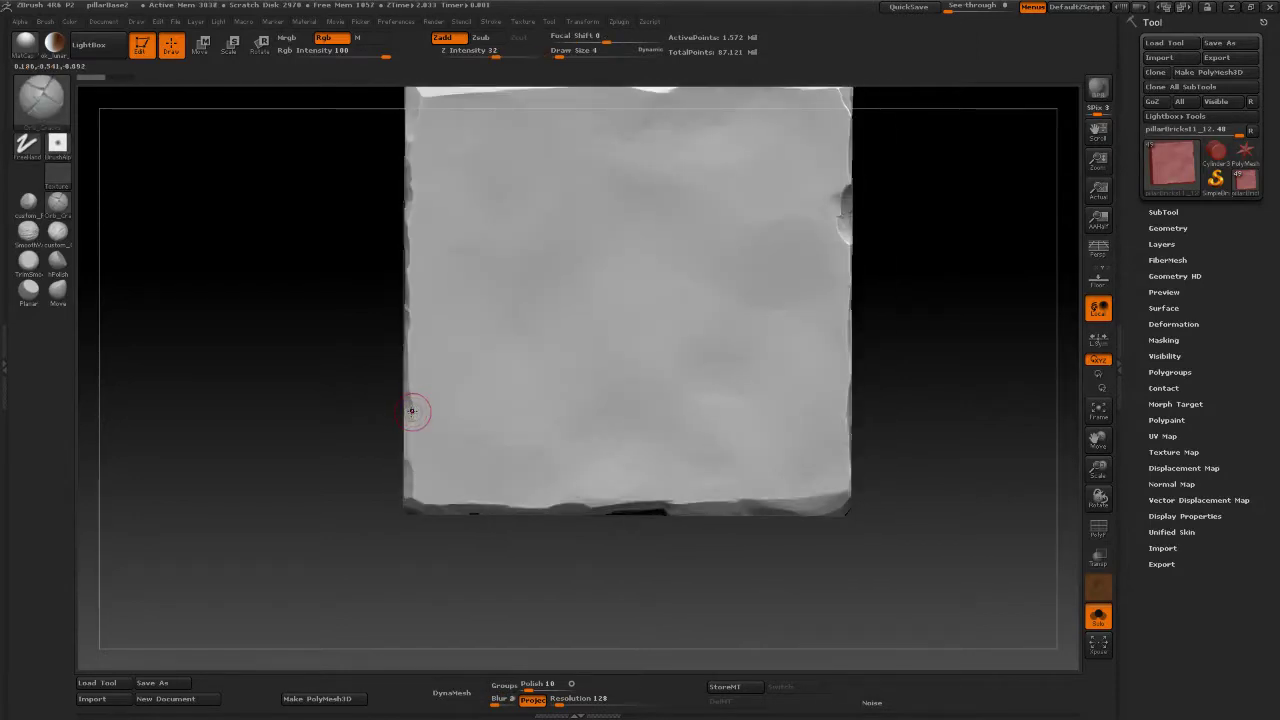
left_click_drag(340, 437, 393, 420)
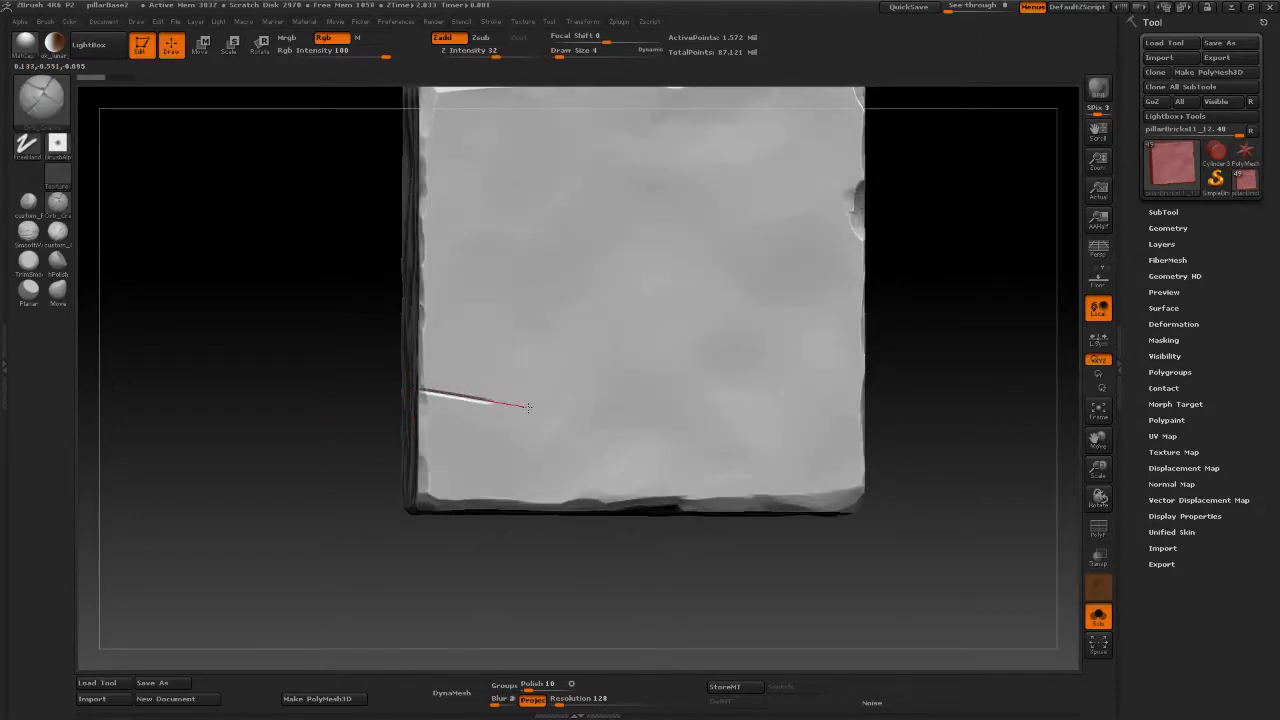
left_click_drag(529, 407, 567, 418)
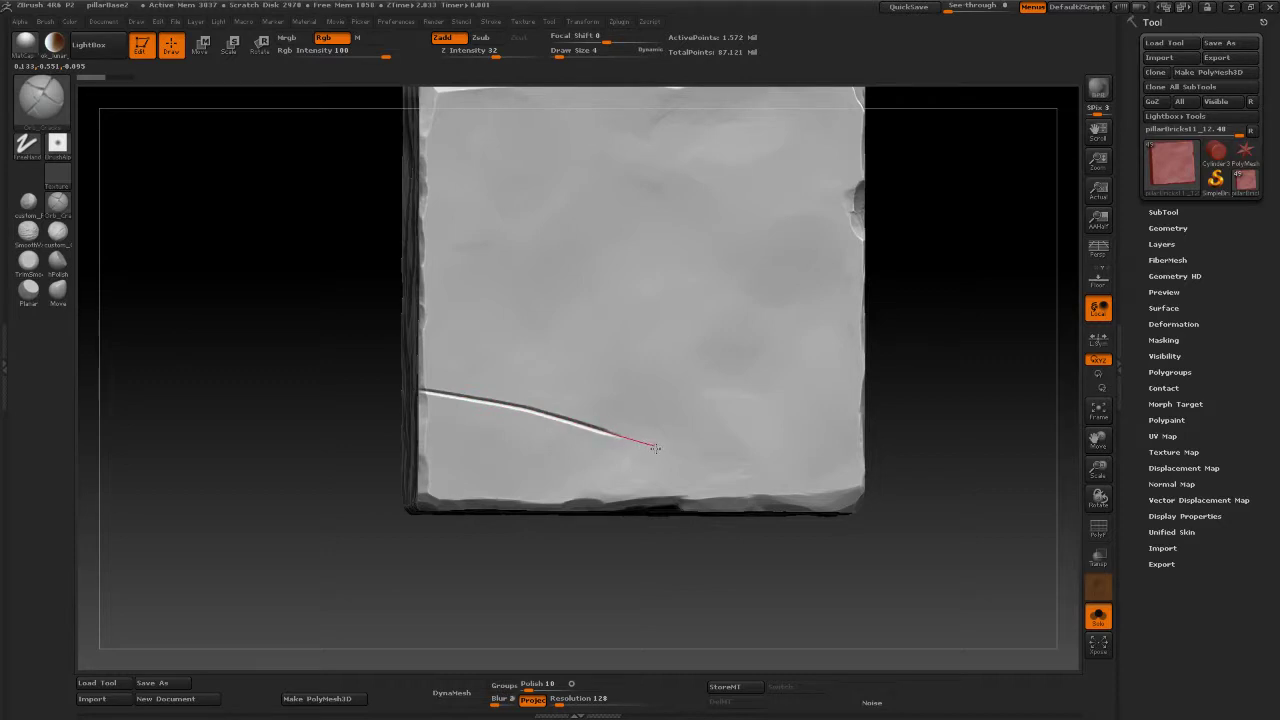
left_click_drag(655, 447, 670, 453)
left_click_drag(678, 457, 707, 460)
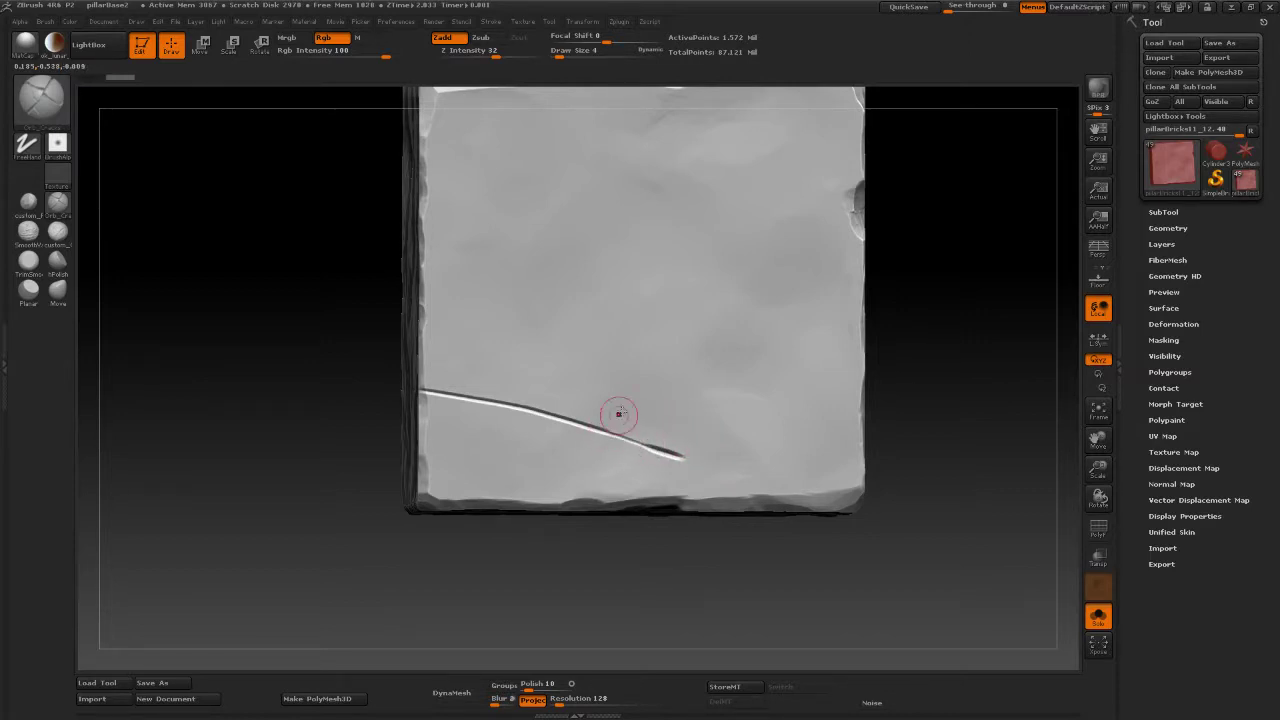
left_click_drag(678, 455, 682, 455)
Extend the crack over the brick's bottom bevel onto its underside, and turn off Solo mode to show the whole pillar.
left_click_drag(811, 567, 812, 568)
mouse_move(963, 469)
left_mouse_down()
mouse_move(966, 437)
mouse_move(912, 445)
left_mouse_up()
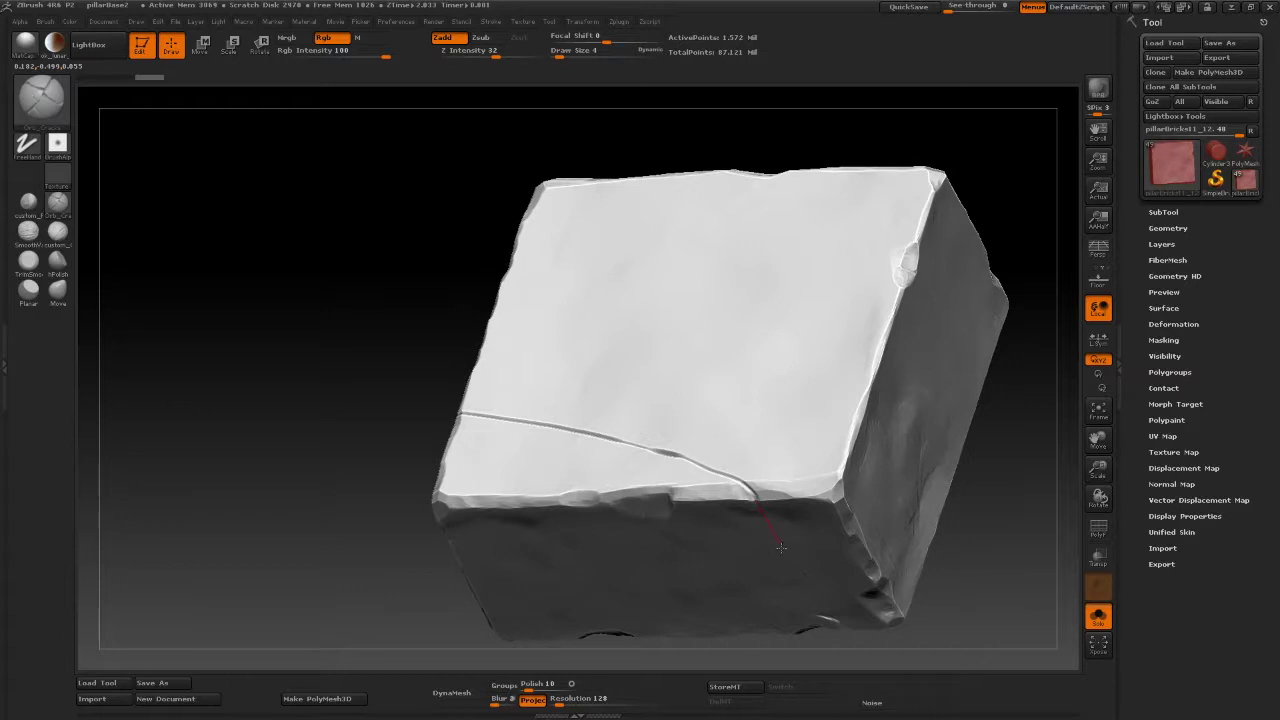
left_click_drag(781, 547, 784, 552)
left_click_drag(986, 466, 860, 408)
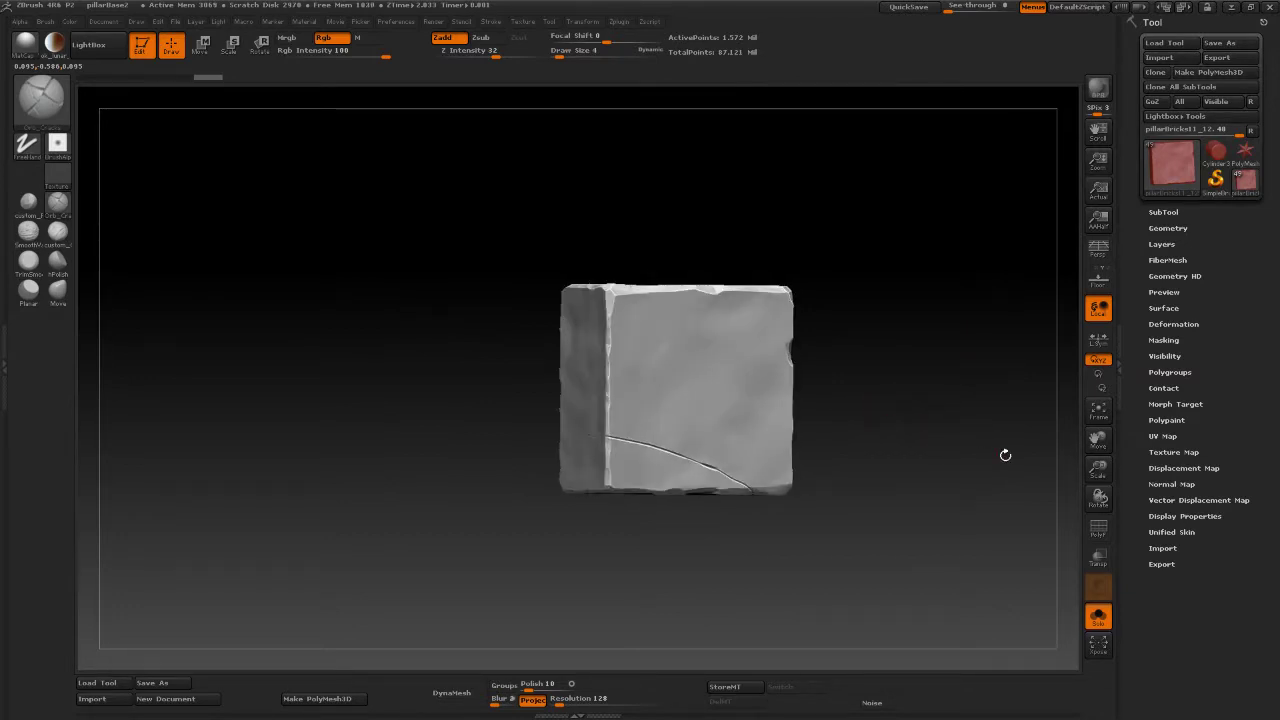
left_click(1096, 618)
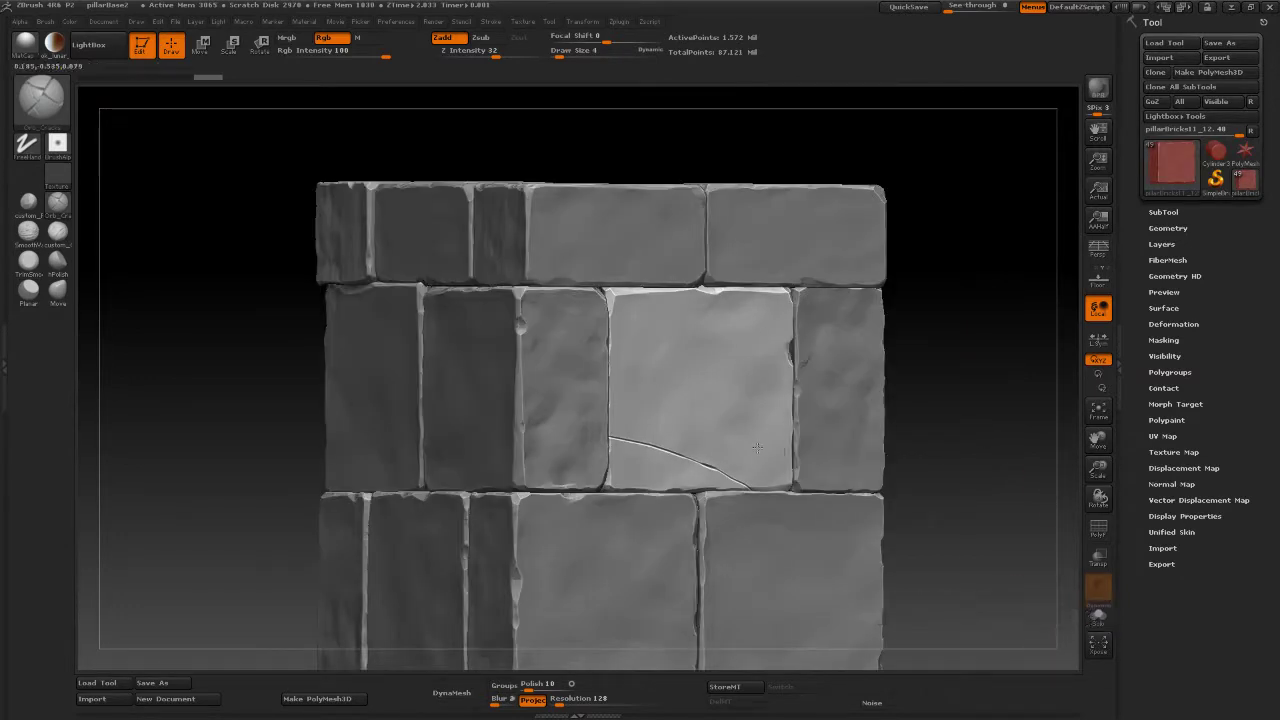
Isolate the cracked brick and chip the crack's upper edge from its midpoint to the bottom bevel with the custom polish brush.
left_click(1098, 620)
left_click_drag(950, 514, 892, 538)
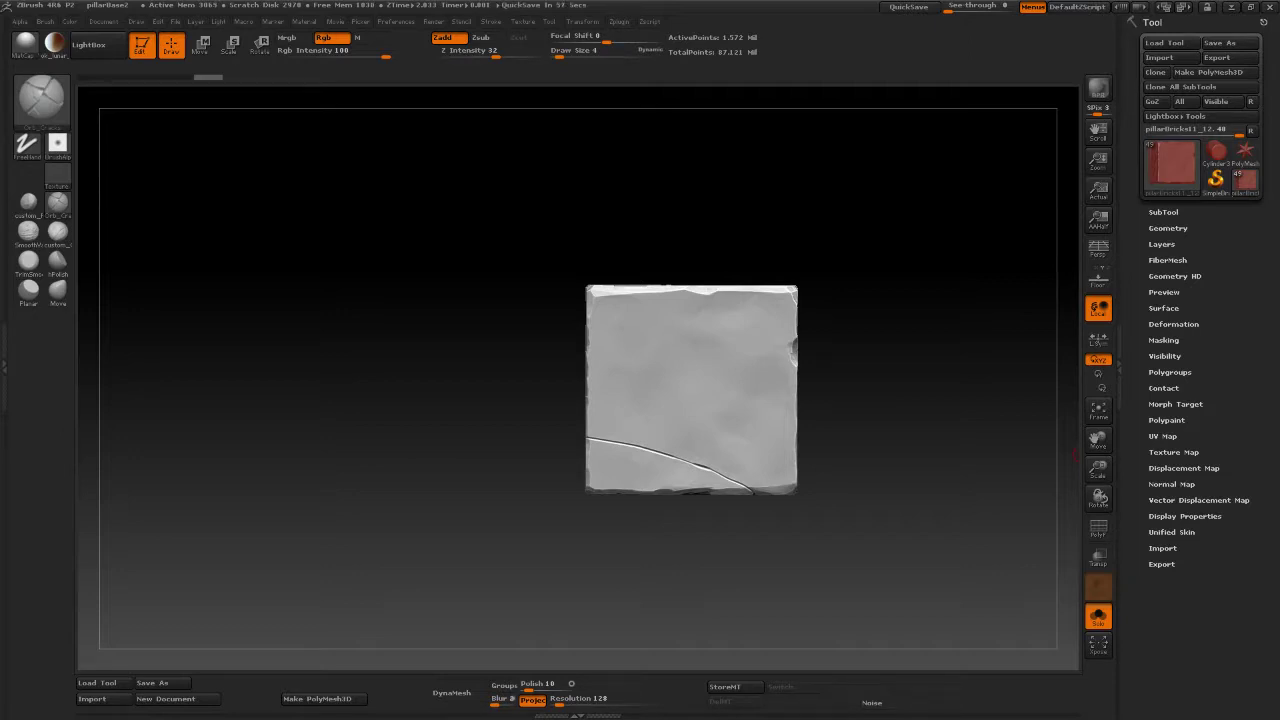
mouse_move(946, 349)
left_mouse_down("shift")
mouse_move(934, 337)
mouse_move(1006, 437)
left_mouse_up("shift")
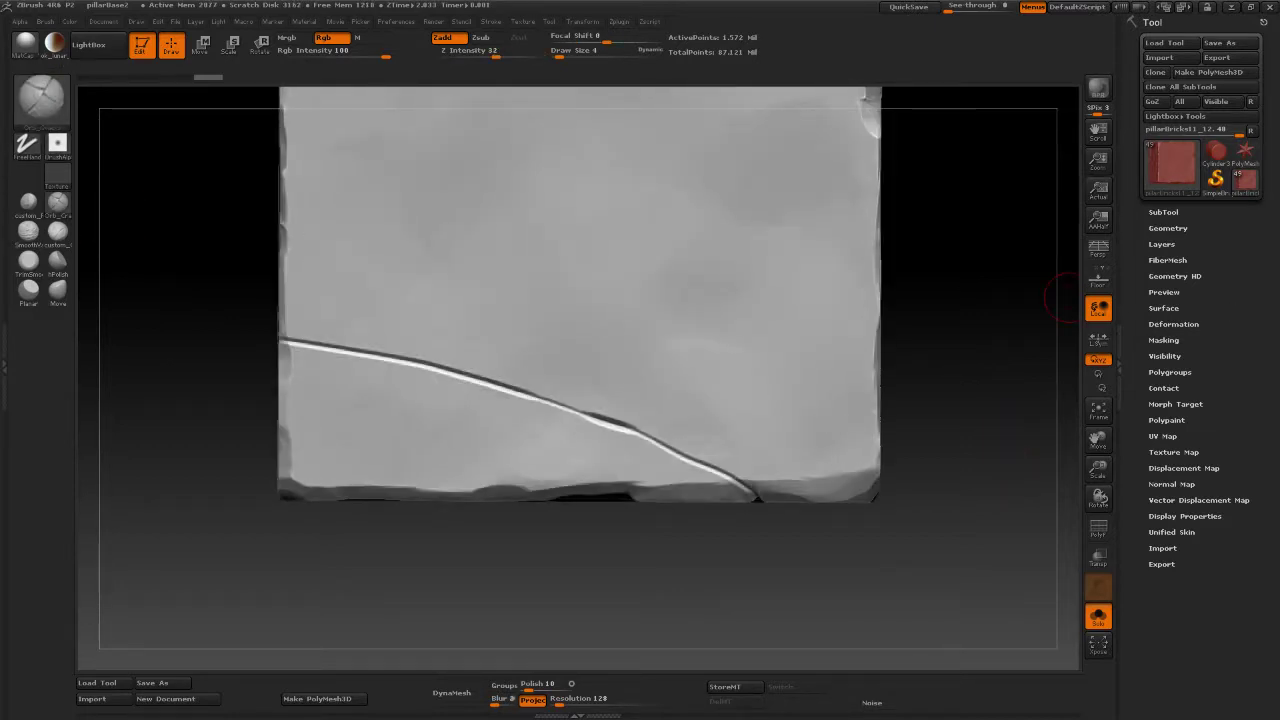
left_click(28, 203)
left_click_drag(526, 573, 528, 515)
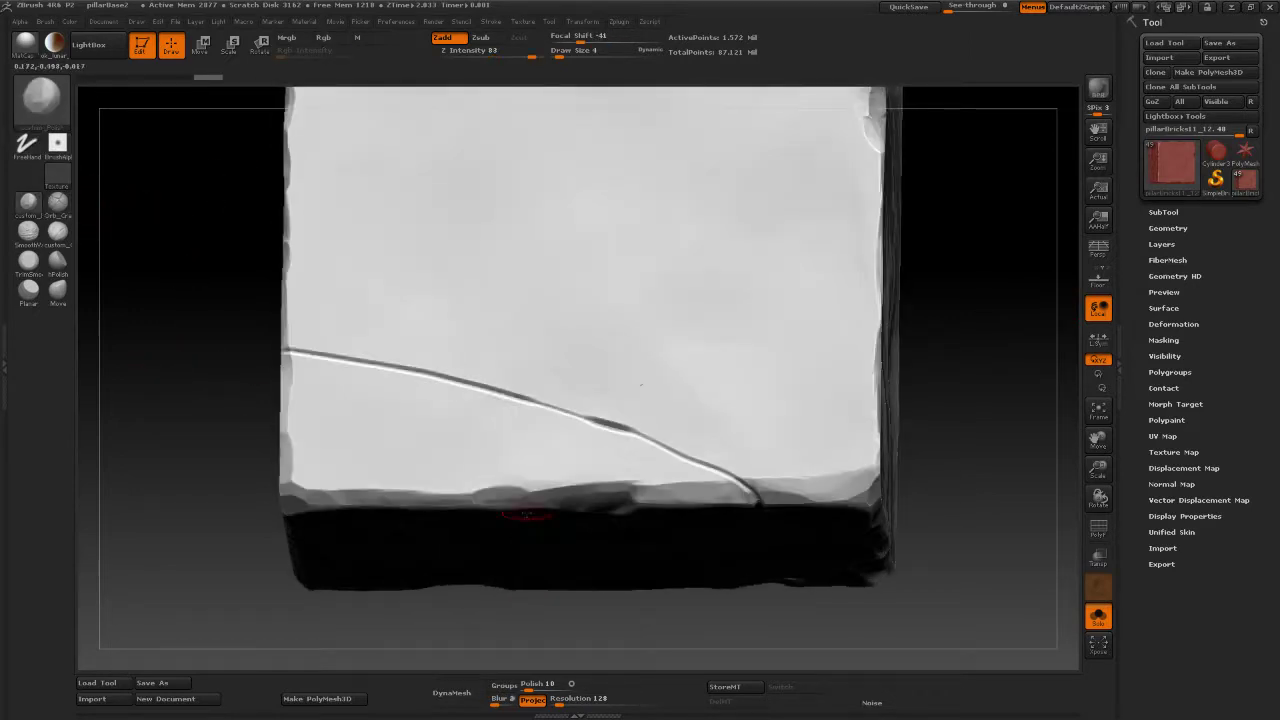
left_click_drag(611, 417, 623, 429)
mouse_move(306, 348)
left_mouse_down()
mouse_move(609, 423)
mouse_move(726, 471)
left_mouse_up()
left_click_drag(1021, 486, 991, 480)
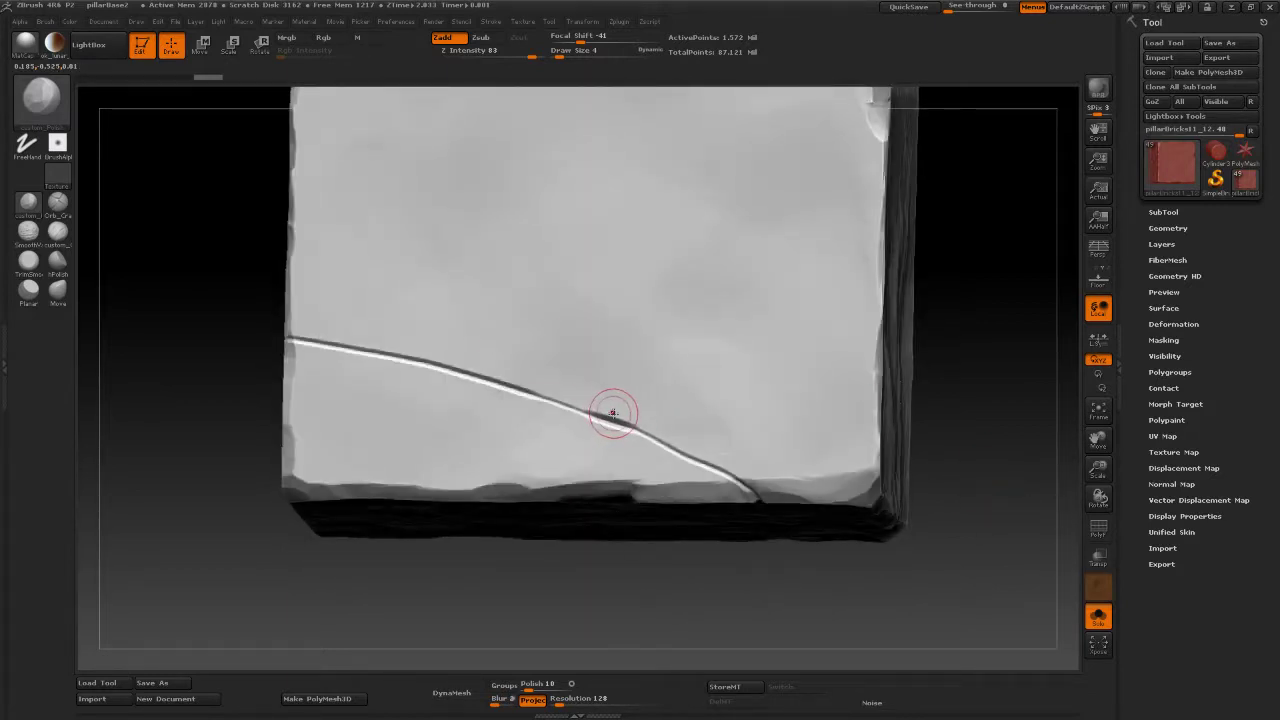
mouse_move(610, 418)
left_mouse_down()
mouse_move(730, 471)
mouse_move(757, 449)
mouse_move(757, 488)
left_mouse_up()
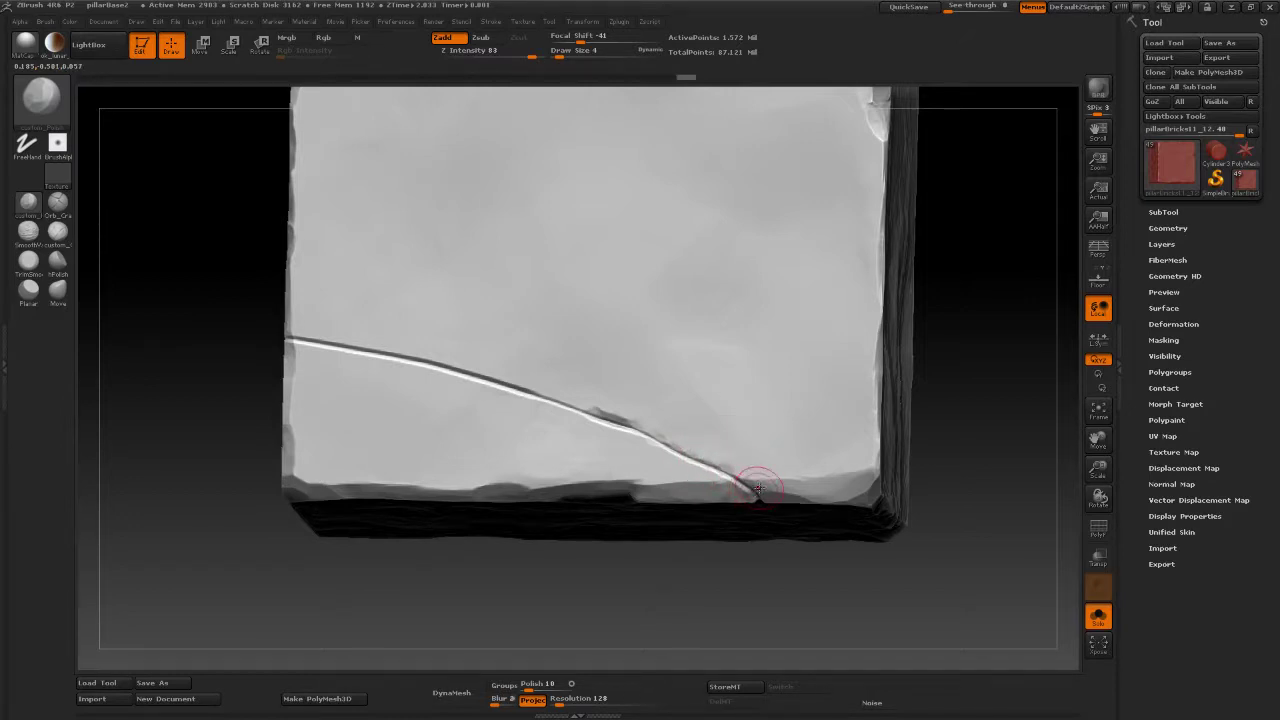
Set the polish brush's Draw Size to 2 and add small chips along the crack's lower end, down over the bottom bevel.
mouse_move(1050, 450)
left_mouse_down()
mouse_move(986, 417)
mouse_move(977, 454)
mouse_move(880, 385)
mouse_move(885, 455)
left_mouse_up()
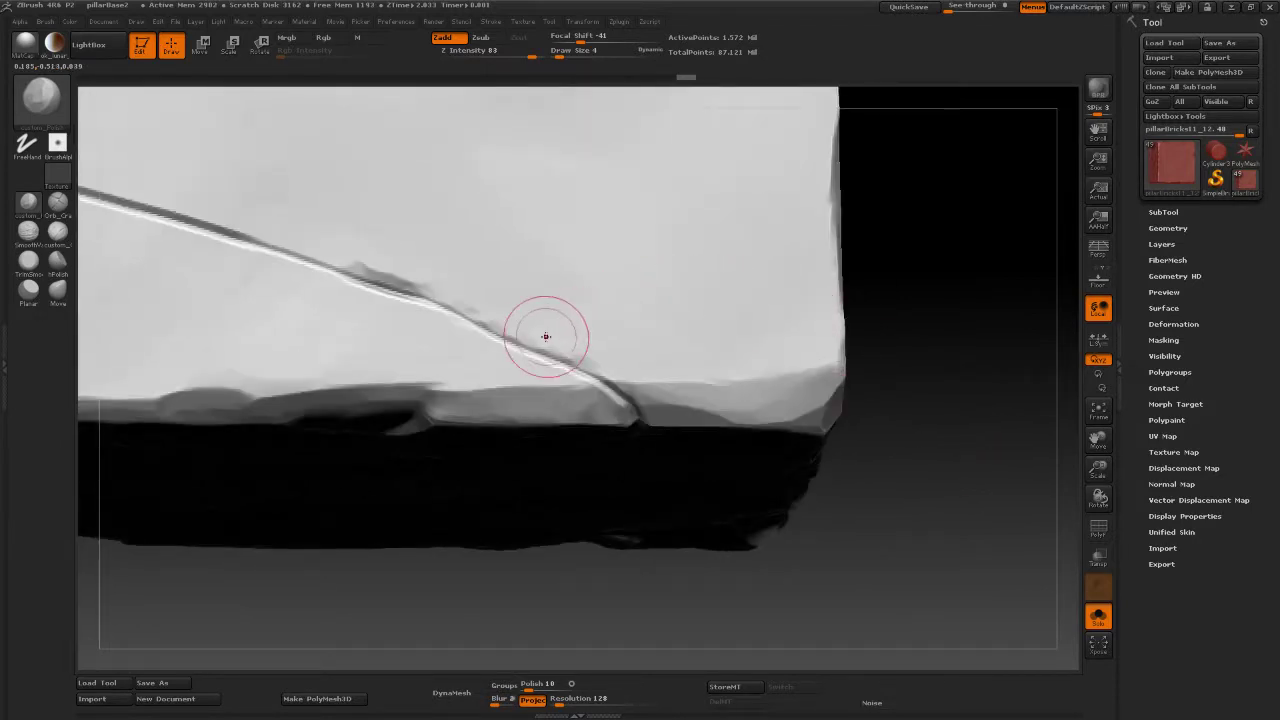
key("space")
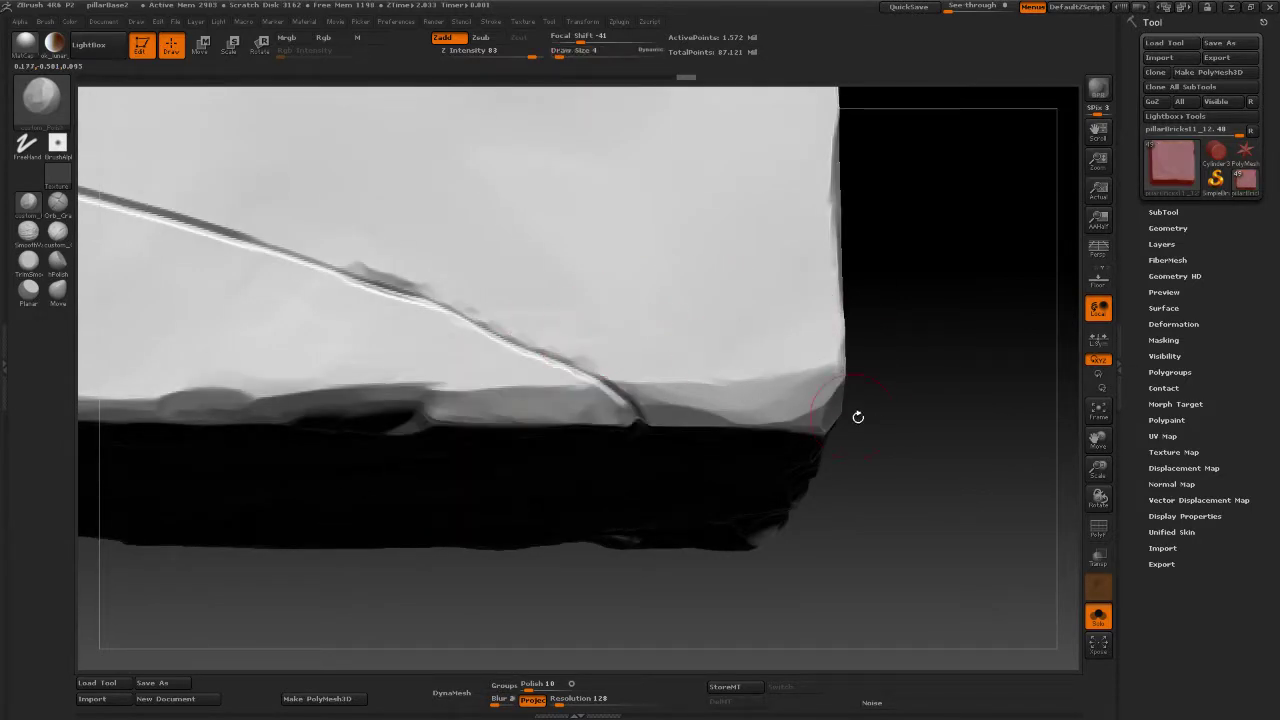
mouse_move(858, 417)
left_mouse_down()
mouse_move(920, 480)
mouse_move(894, 369)
mouse_move(843, 362)
mouse_move(883, 483)
mouse_move(900, 443)
mouse_move(908, 485)
left_mouse_up()
key("space")
mouse_move(534, 335)
left_mouse_down()
mouse_move(480, 322)
mouse_move(636, 395)
left_mouse_up()
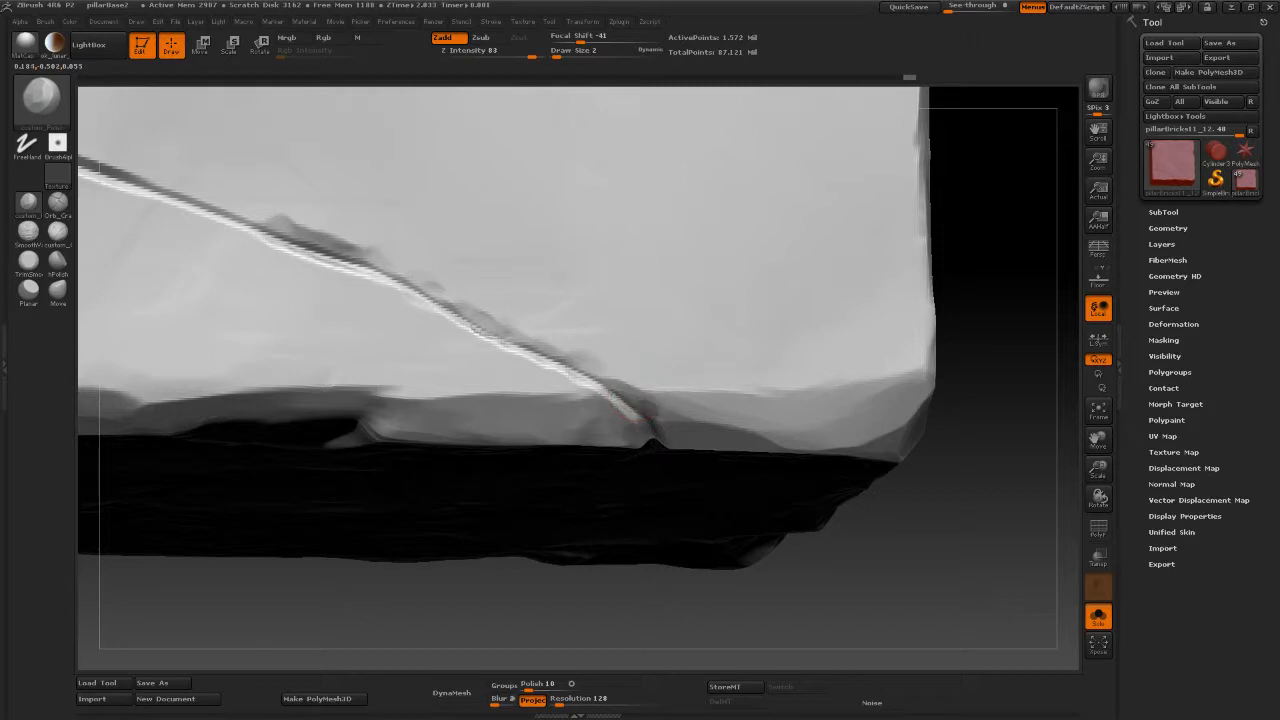
left_click_drag(662, 430, 636, 384)
Chip small facets into both sides of the crack between its middle and the brick's bottom bevel.
left_click_drag(944, 546, 894, 528, "shift")
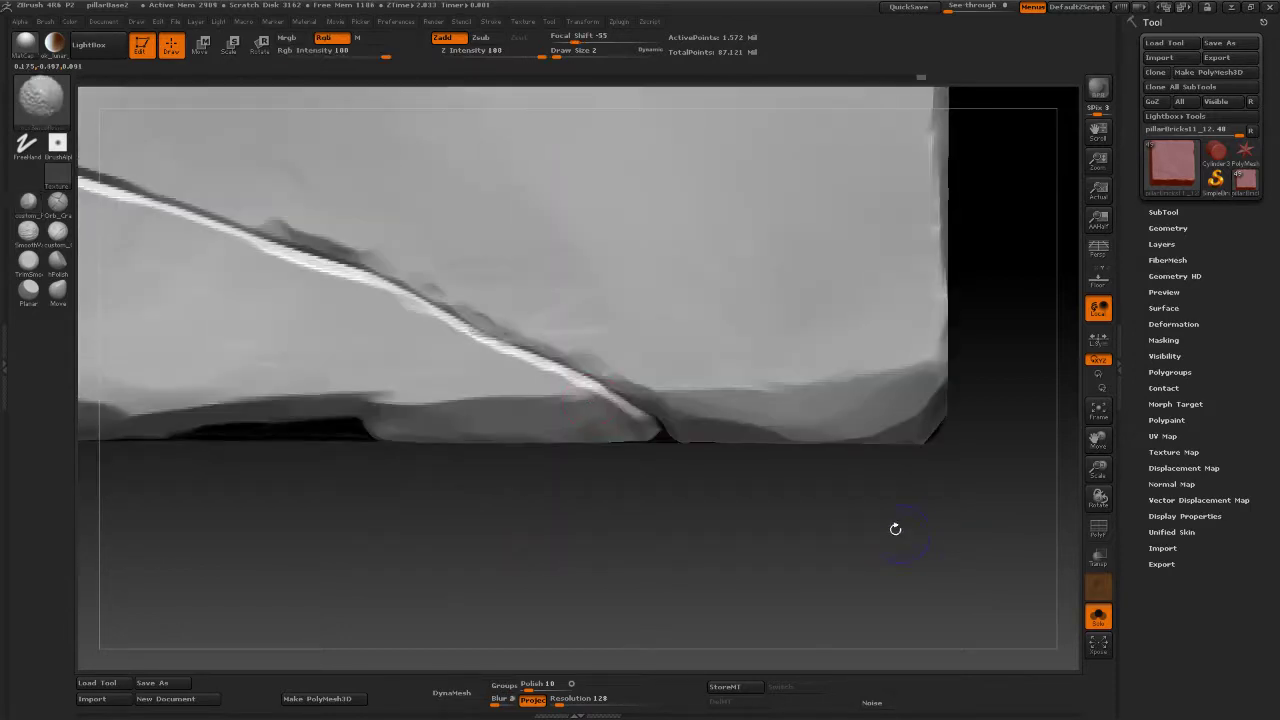
left_click_drag(683, 519, 642, 468)
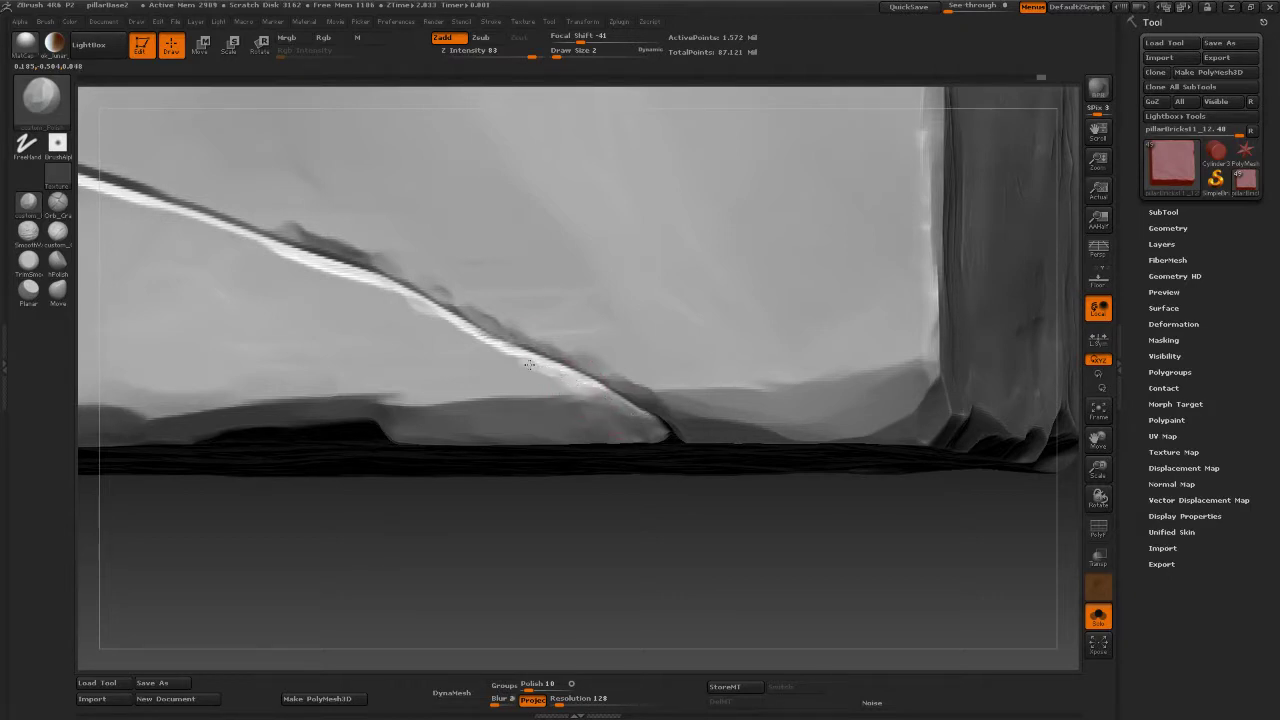
mouse_move(496, 348)
left_mouse_down()
mouse_move(434, 314)
mouse_move(514, 358)
mouse_move(494, 346)
mouse_move(495, 322)
left_mouse_up()
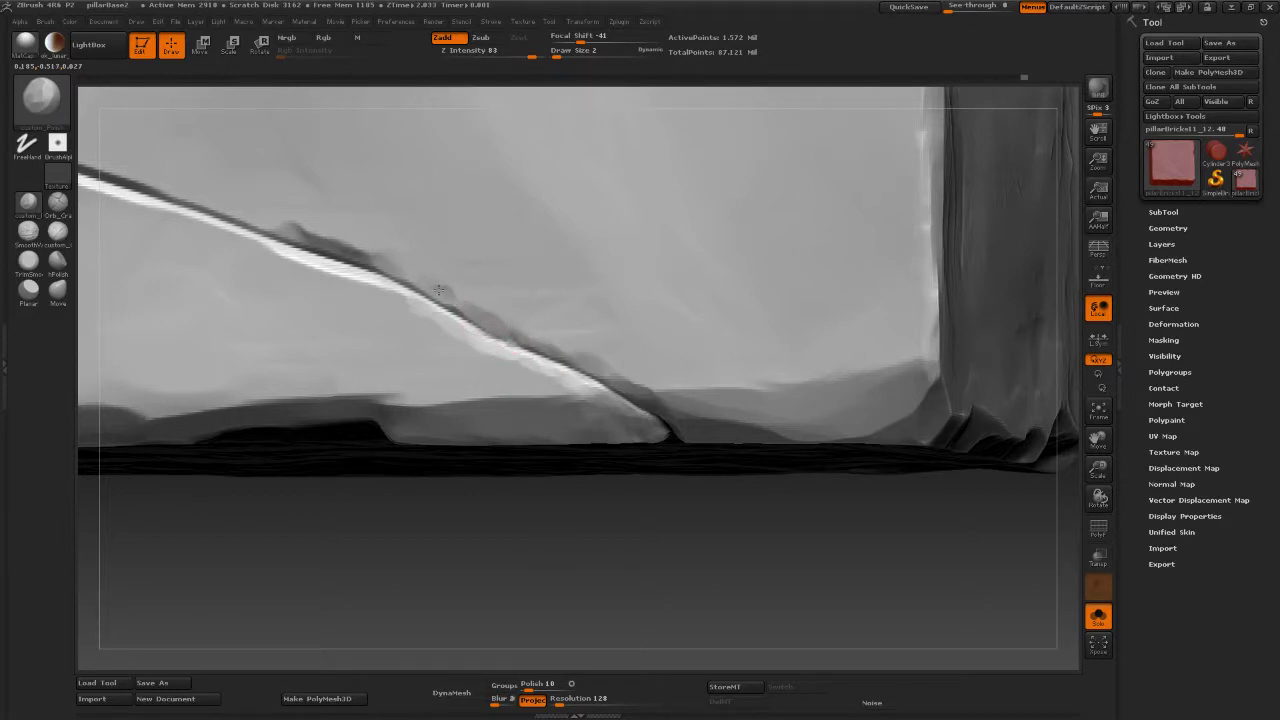
left_click_drag(411, 277, 436, 288)
Widen the chipped area around the crack's midpoint on both its lower and upper edges.
mouse_move(620, 508)
left_mouse_down("alt")
mouse_move(614, 520)
mouse_move(625, 429)
left_mouse_up("alt")
mouse_move(600, 488)
left_mouse_down("alt")
mouse_move(580, 413)
mouse_move(658, 602)
mouse_move(595, 463)
left_mouse_up("alt")
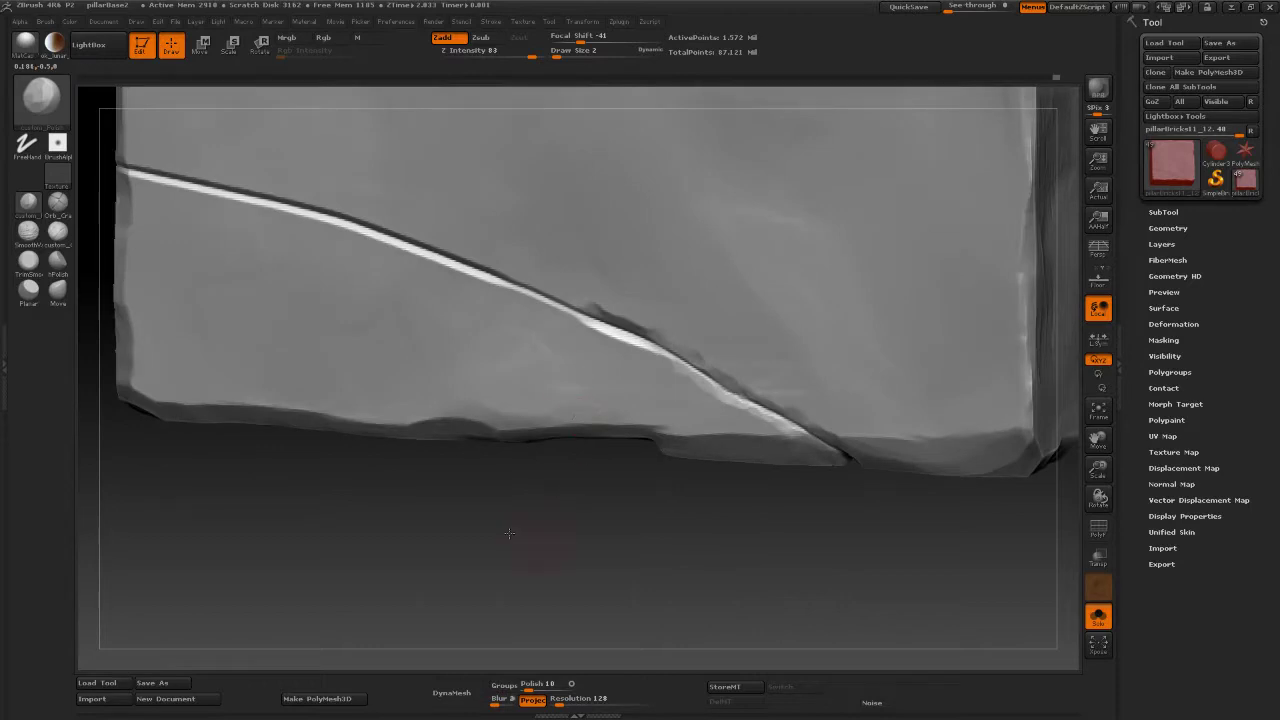
left_click_drag(511, 531, 520, 575, "alt")
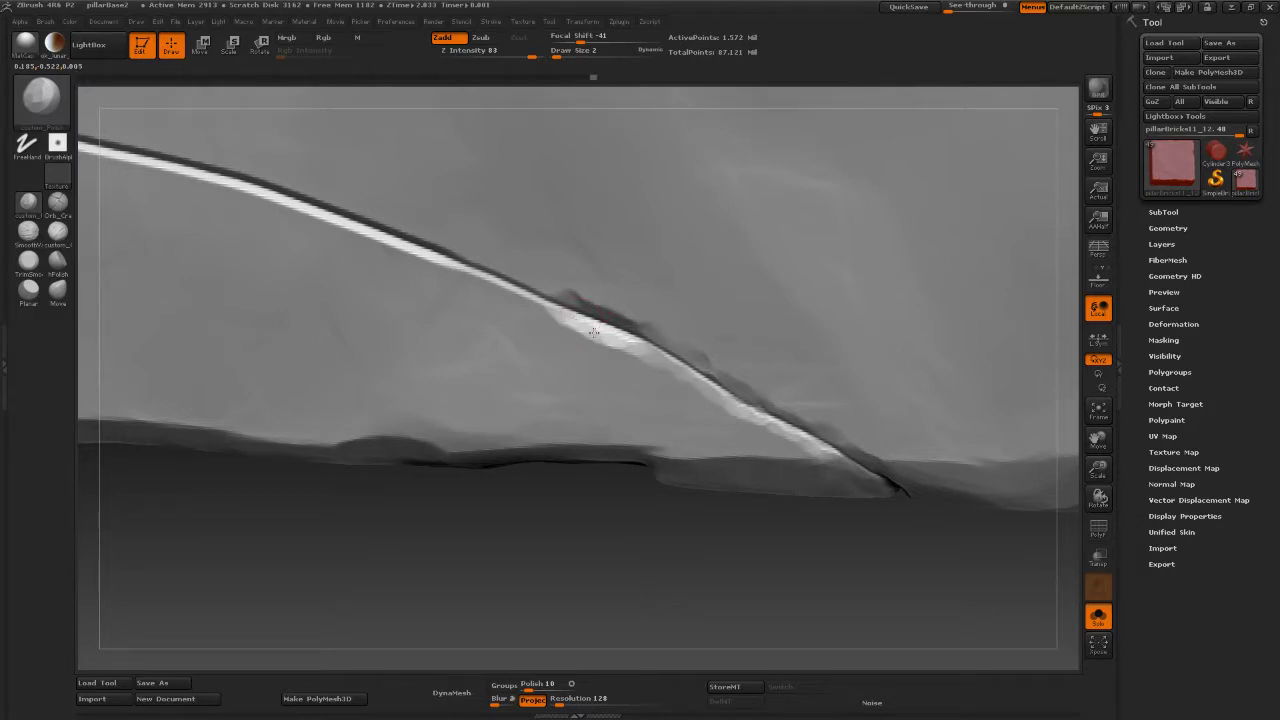
left_click_drag(511, 586, 486, 363)
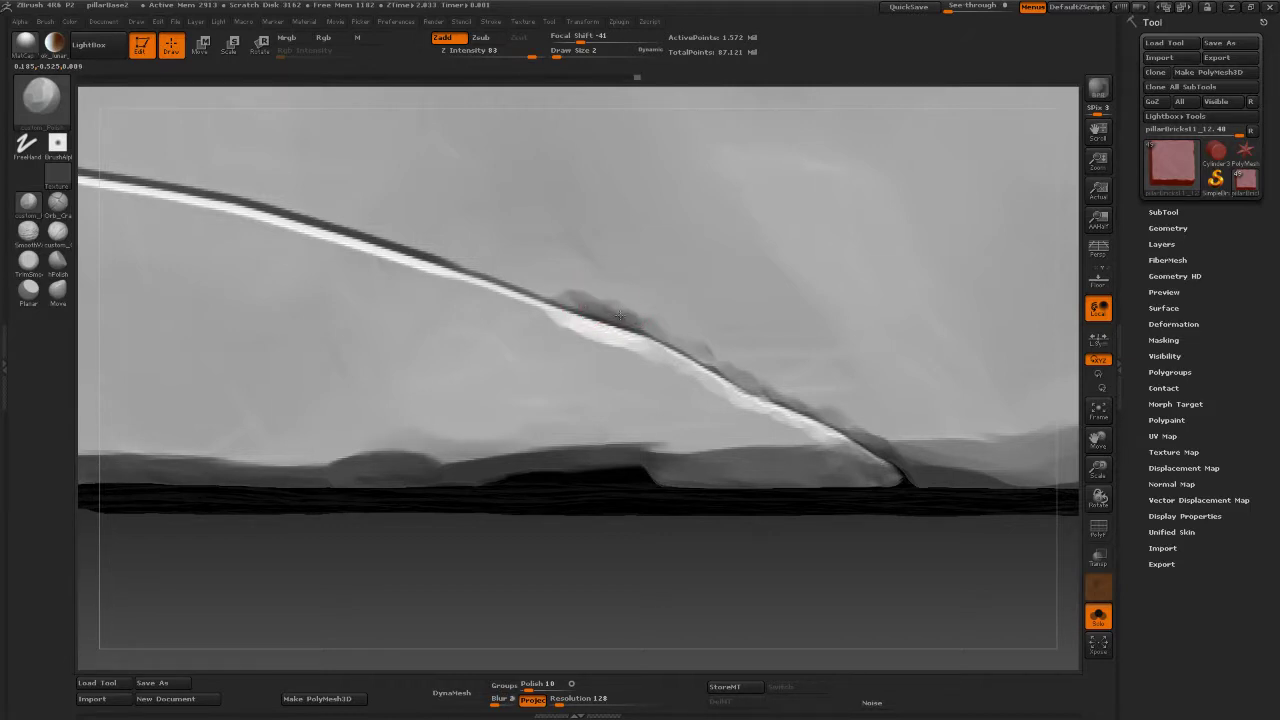
left_click_drag(590, 299, 629, 314)
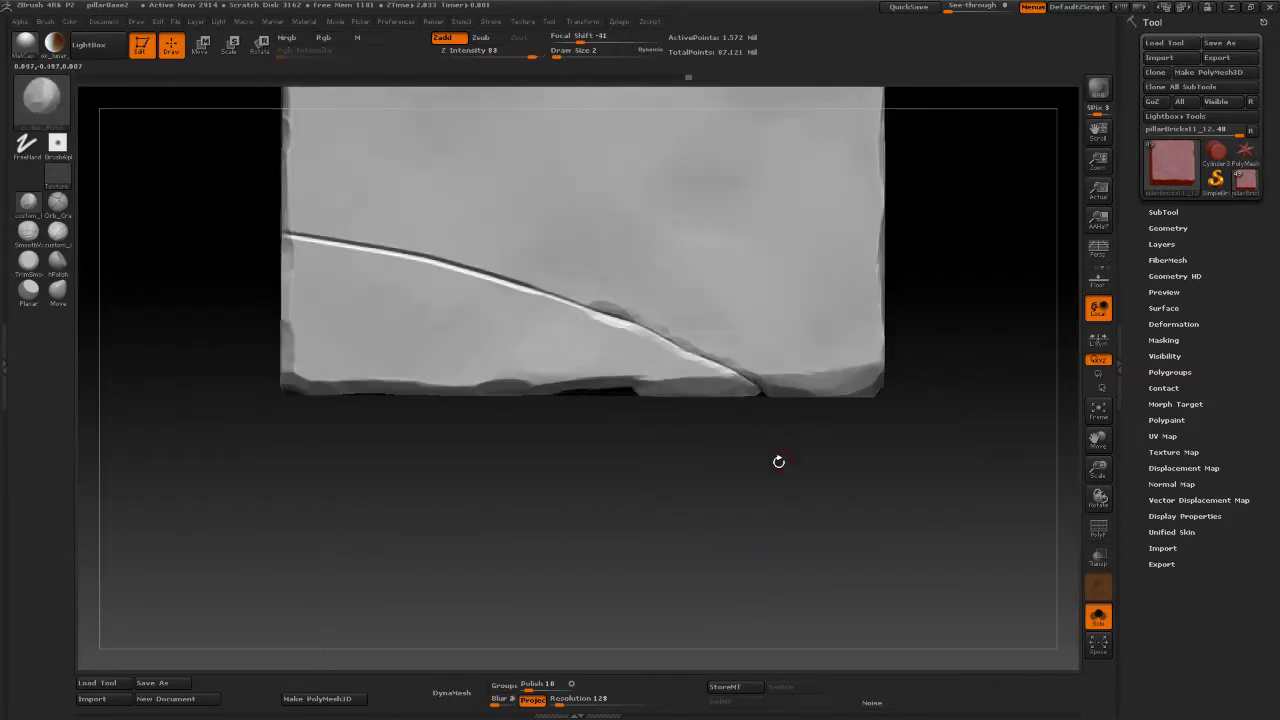
Flatten and enlarge the chip above the crack's midpoint with short polish strokes.
mouse_move(734, 513)
left_mouse_down("alt")
mouse_move(751, 574)
mouse_move(748, 526)
left_mouse_up("alt")
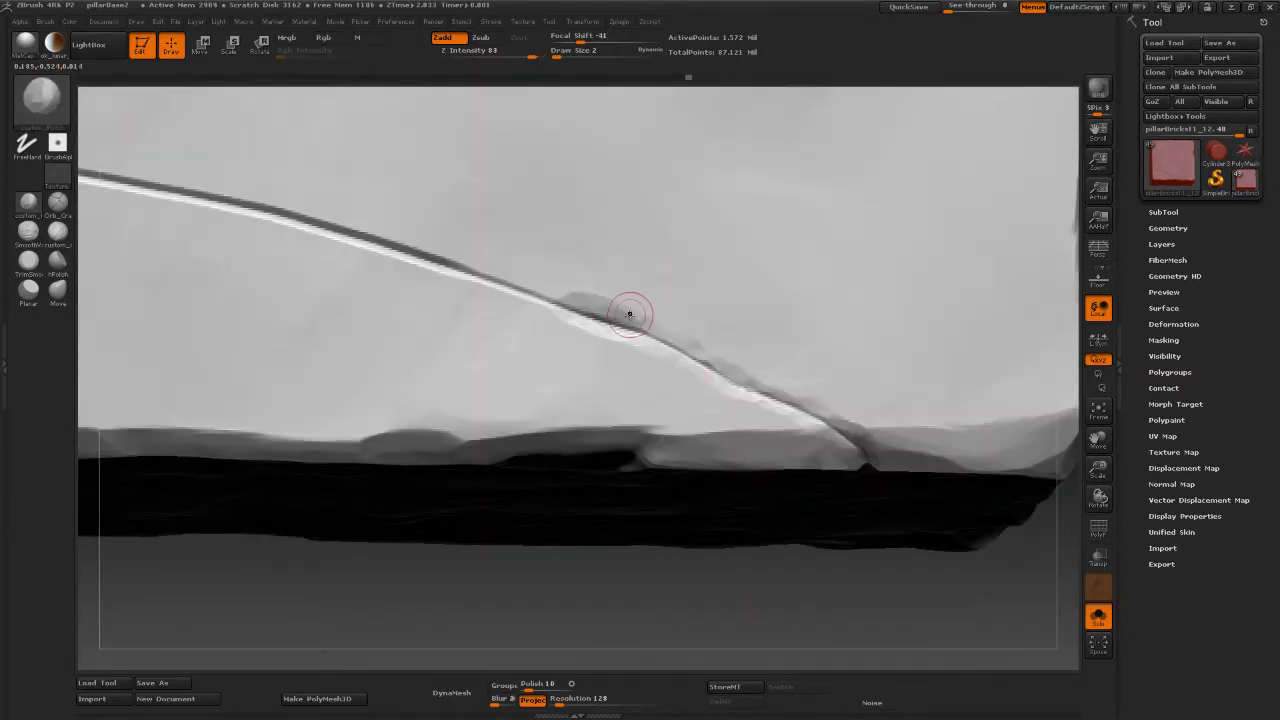
left_click_drag(629, 311, 634, 310)
mouse_move(623, 289)
left_mouse_down()
mouse_move(609, 306)
mouse_move(639, 319)
mouse_move(629, 314)
left_mouse_up()
left_click_drag(564, 295, 566, 298)
left_click_drag(566, 298, 591, 293)
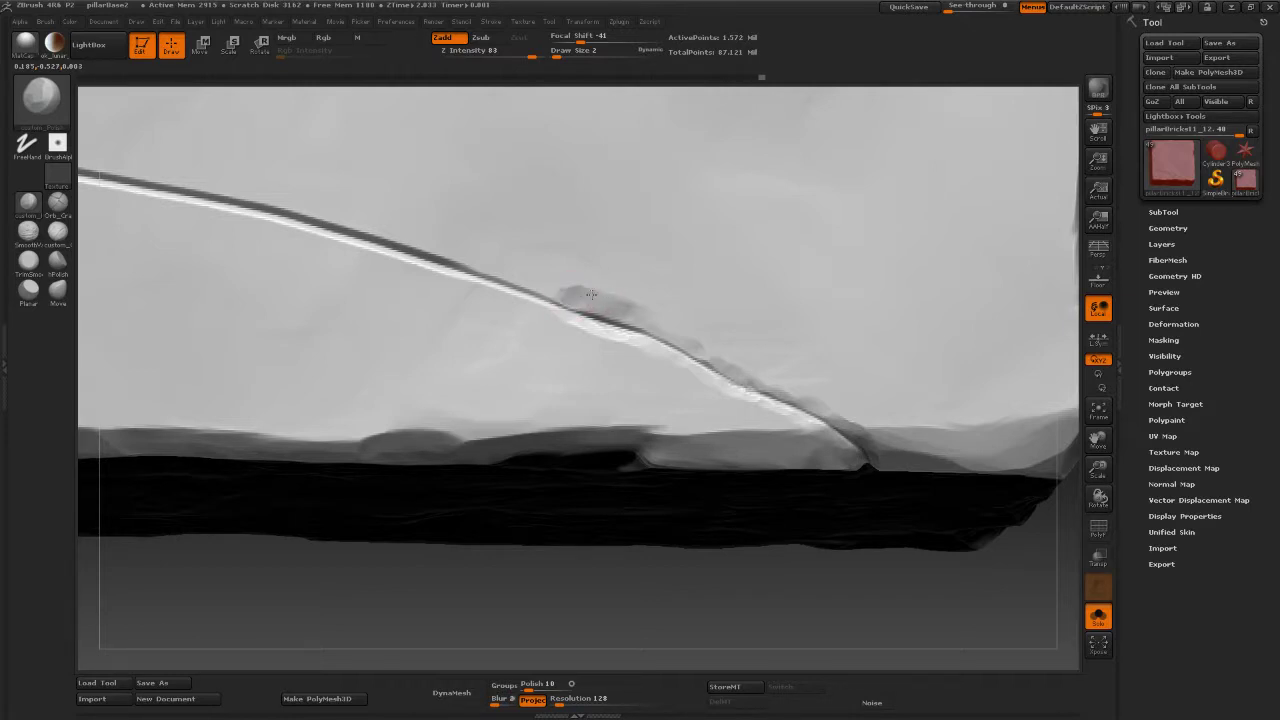
mouse_move(677, 571)
left_mouse_down()
mouse_move(634, 486)
mouse_move(674, 549)
mouse_move(650, 450)
left_mouse_up()
mouse_move(626, 314)
left_mouse_down()
mouse_move(645, 310)
mouse_move(614, 303)
left_mouse_up()
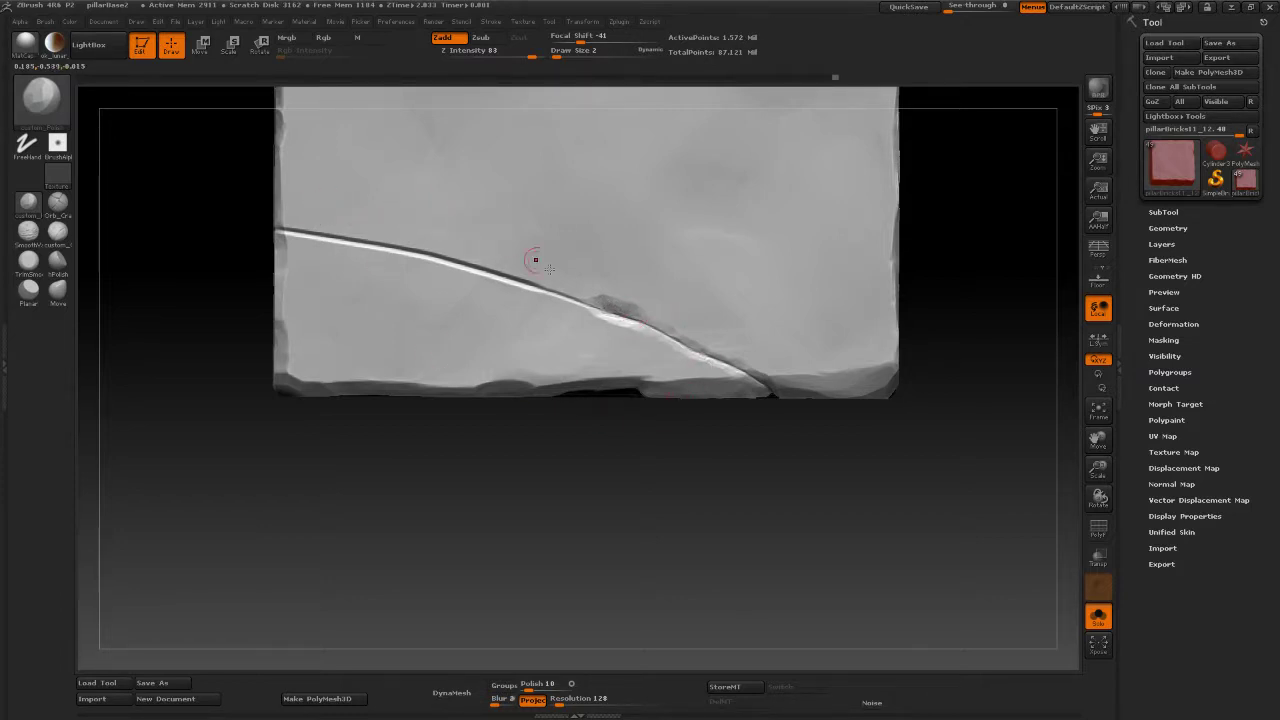
left_click(58, 201)
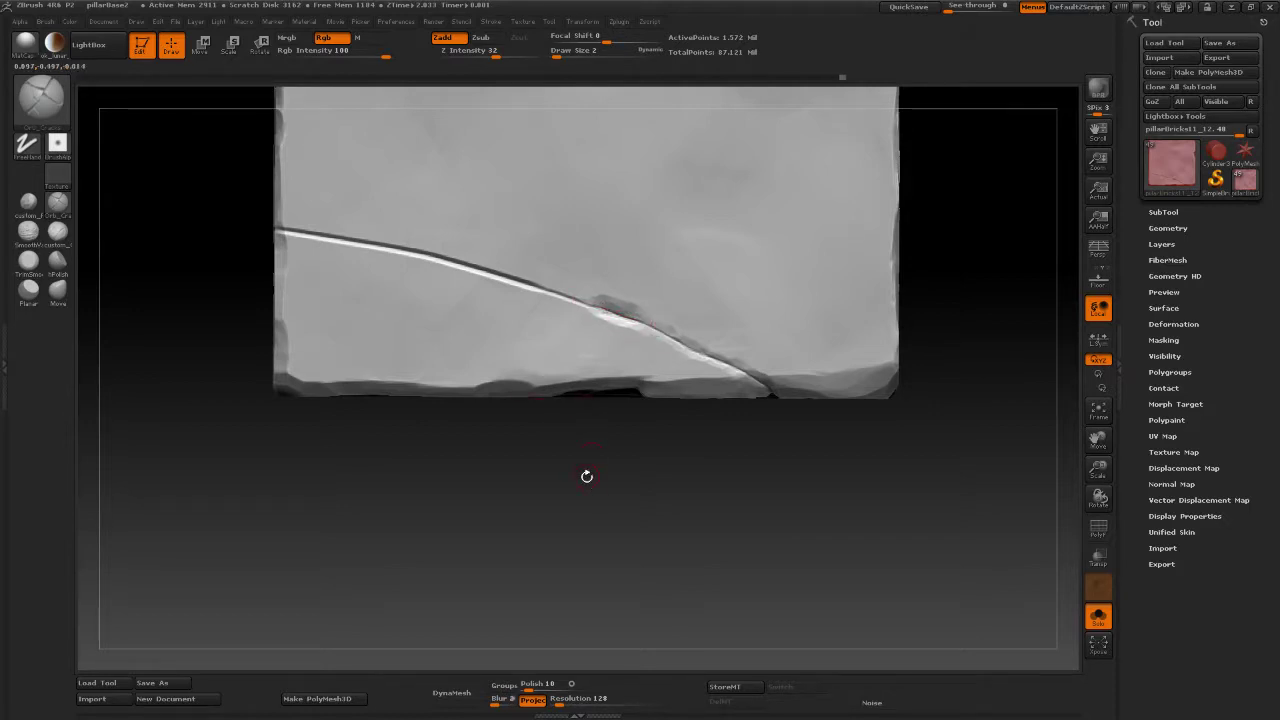
left_click_drag(586, 477, 639, 469)
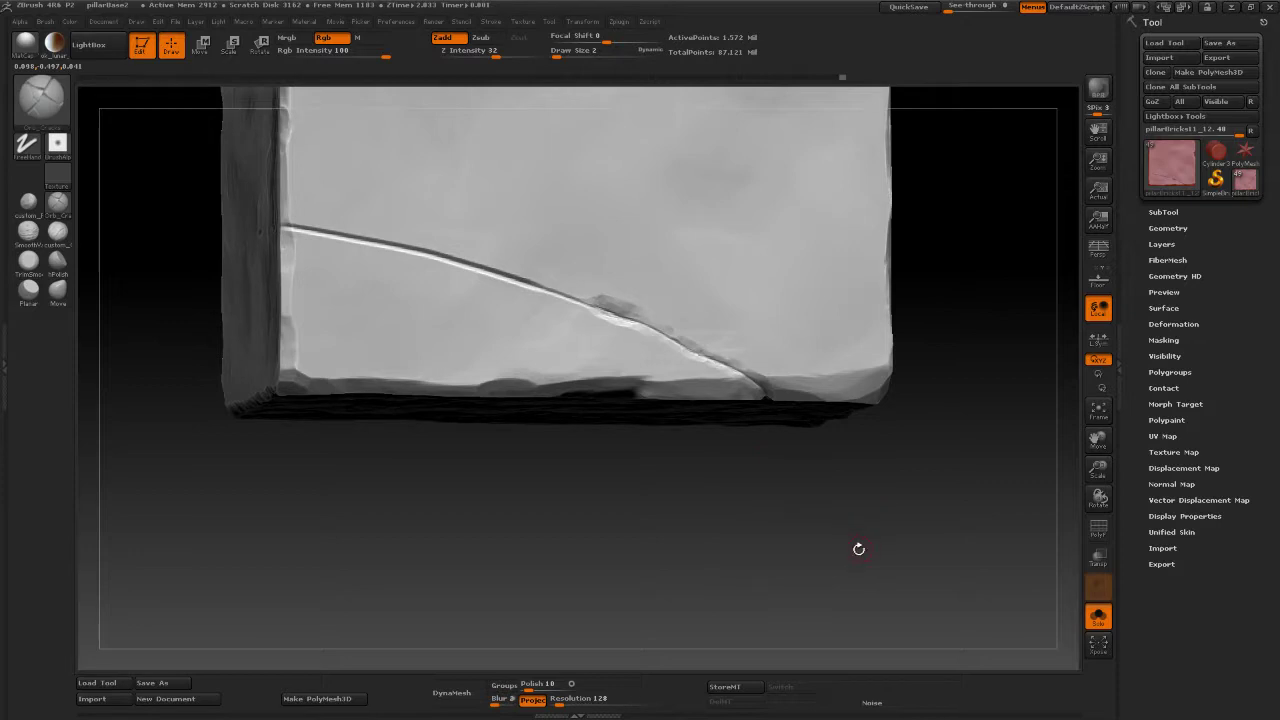
left_click_drag(859, 549, 774, 530, "alt")
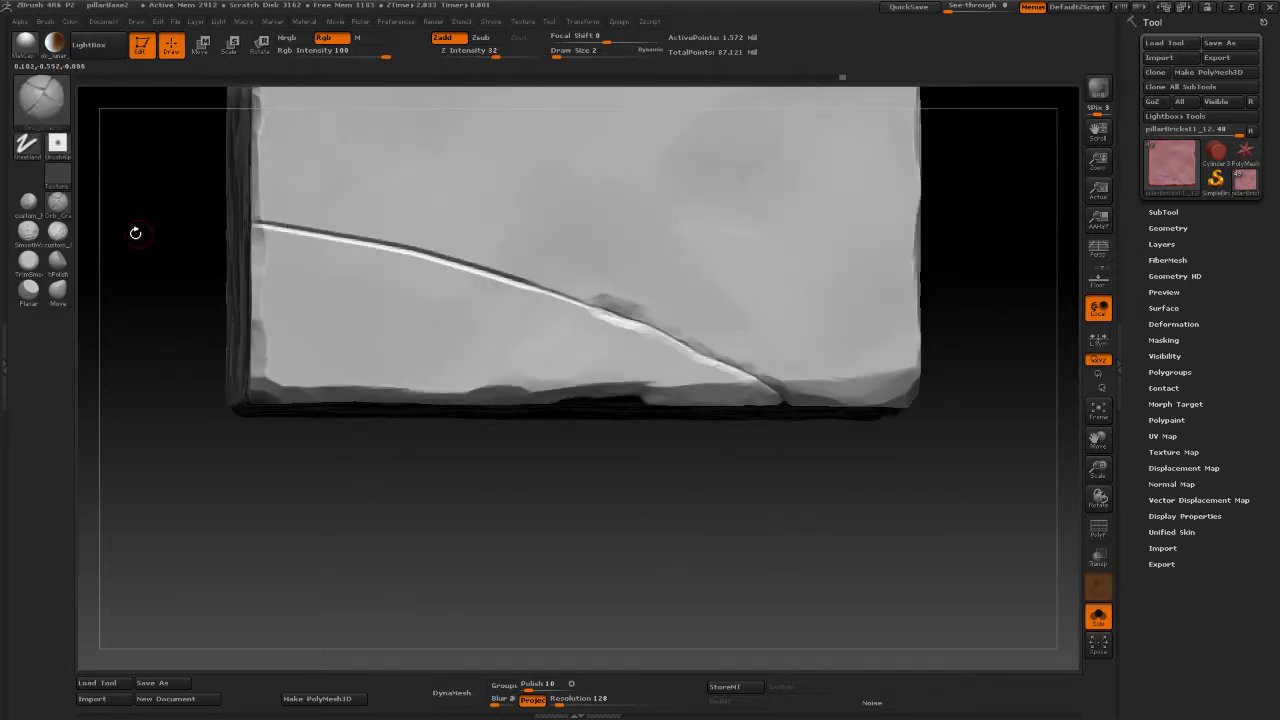
Trim the chip at the crack's midpoint on both edges with the trim brush at Z Intensity 100.
left_click(30, 262)
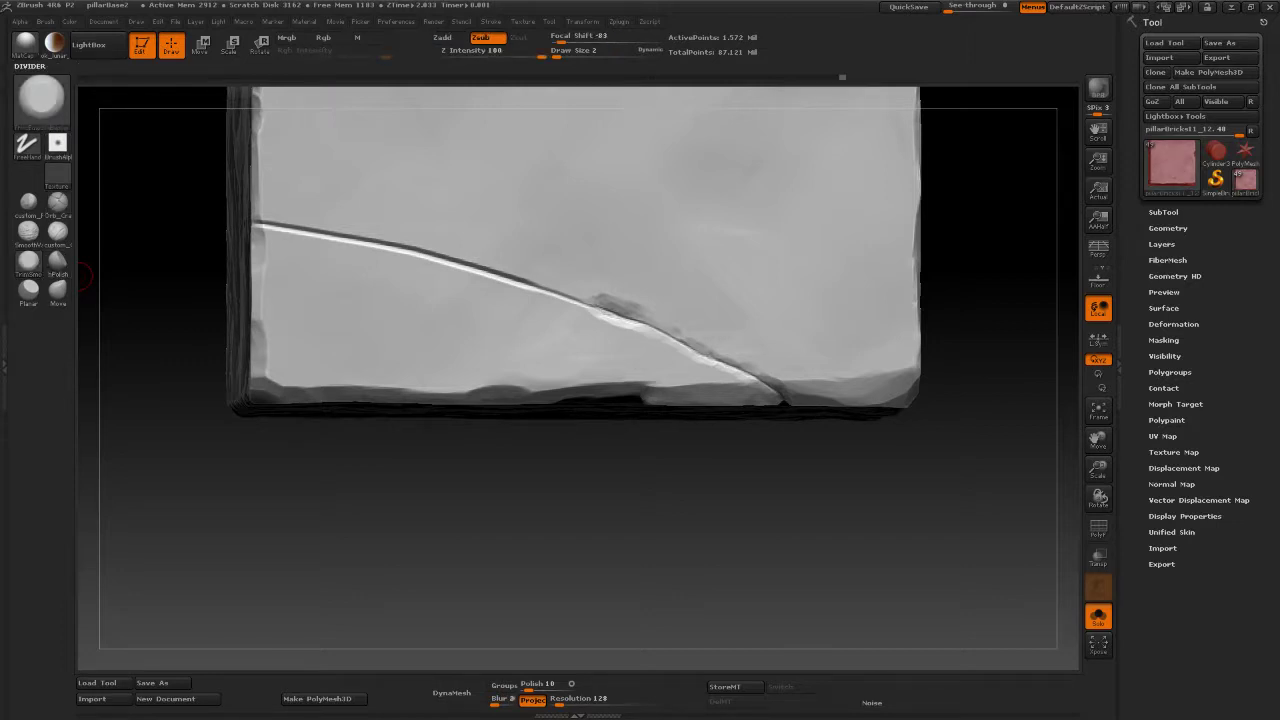
left_click(8, 257)
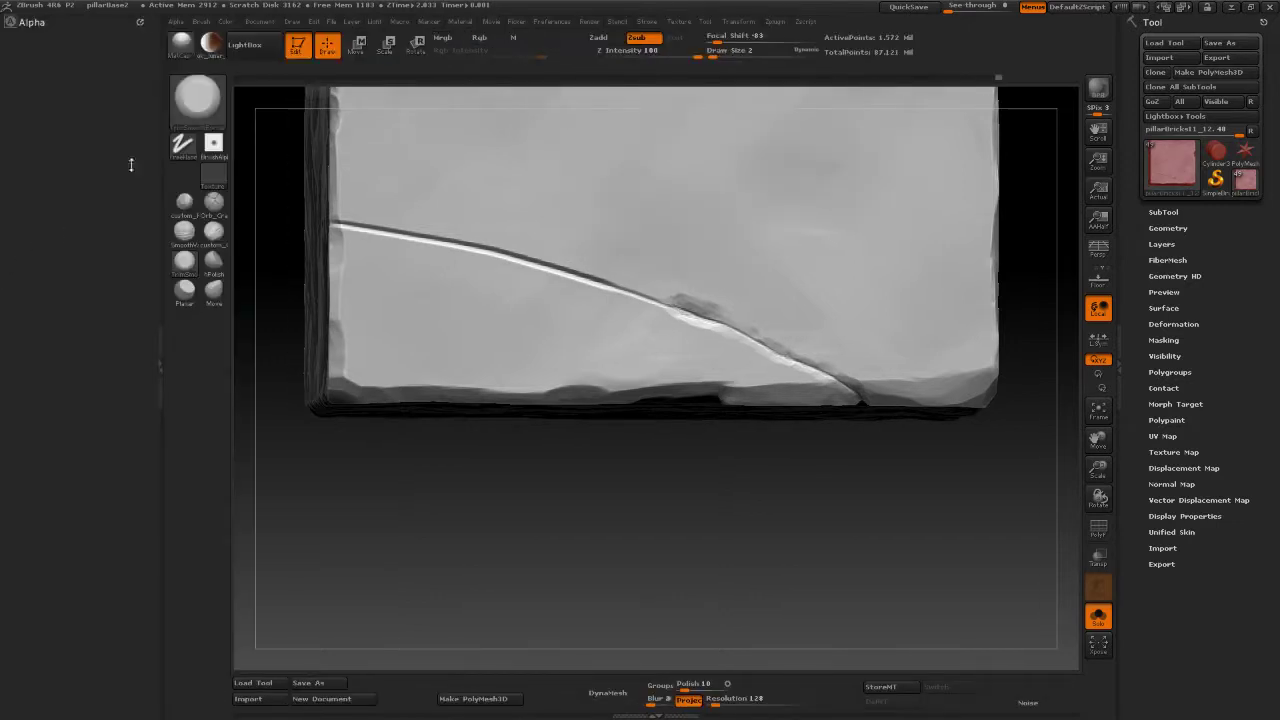
left_click(38, 24)
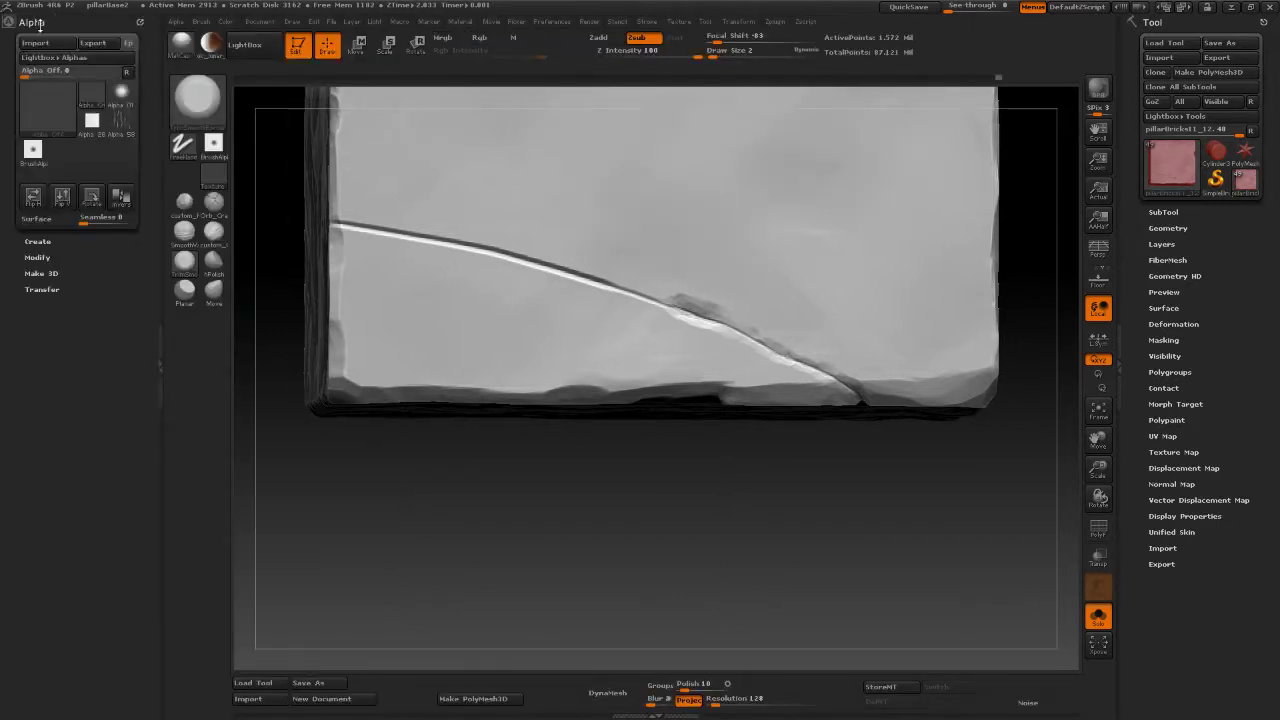
left_click(155, 375)
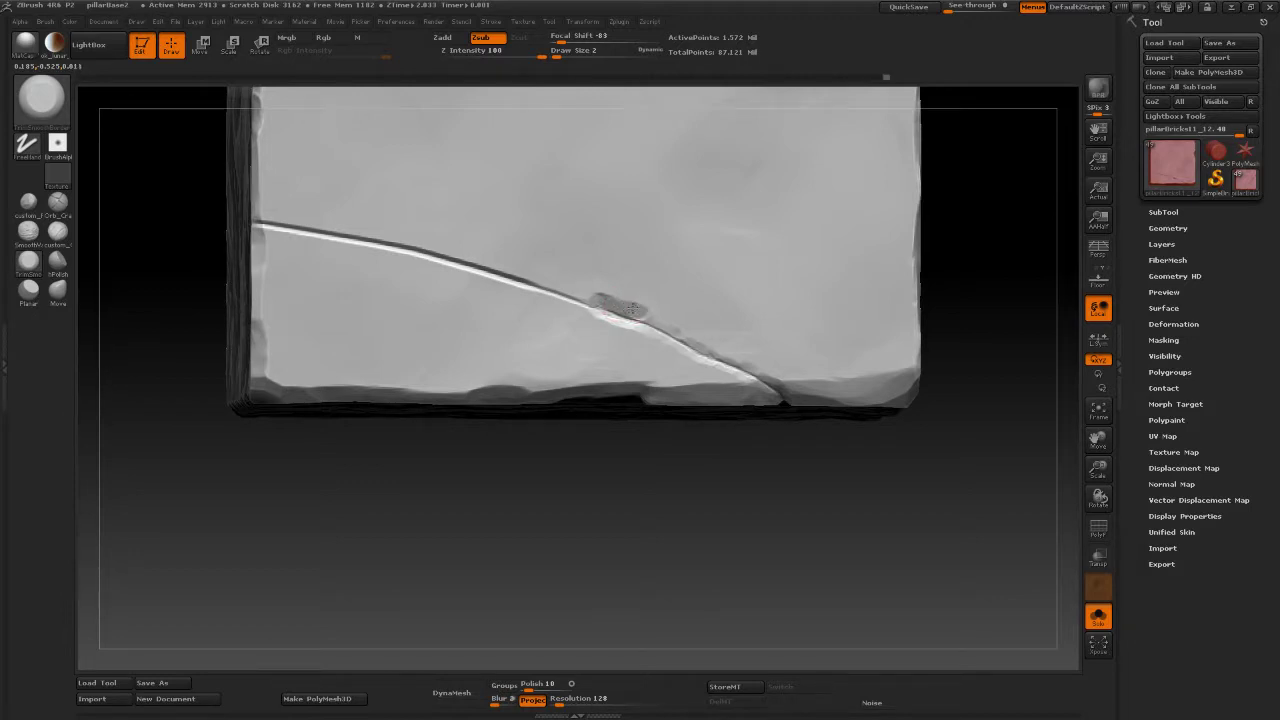
left_click_drag(648, 311, 639, 307)
left_click_drag(674, 432, 655, 499)
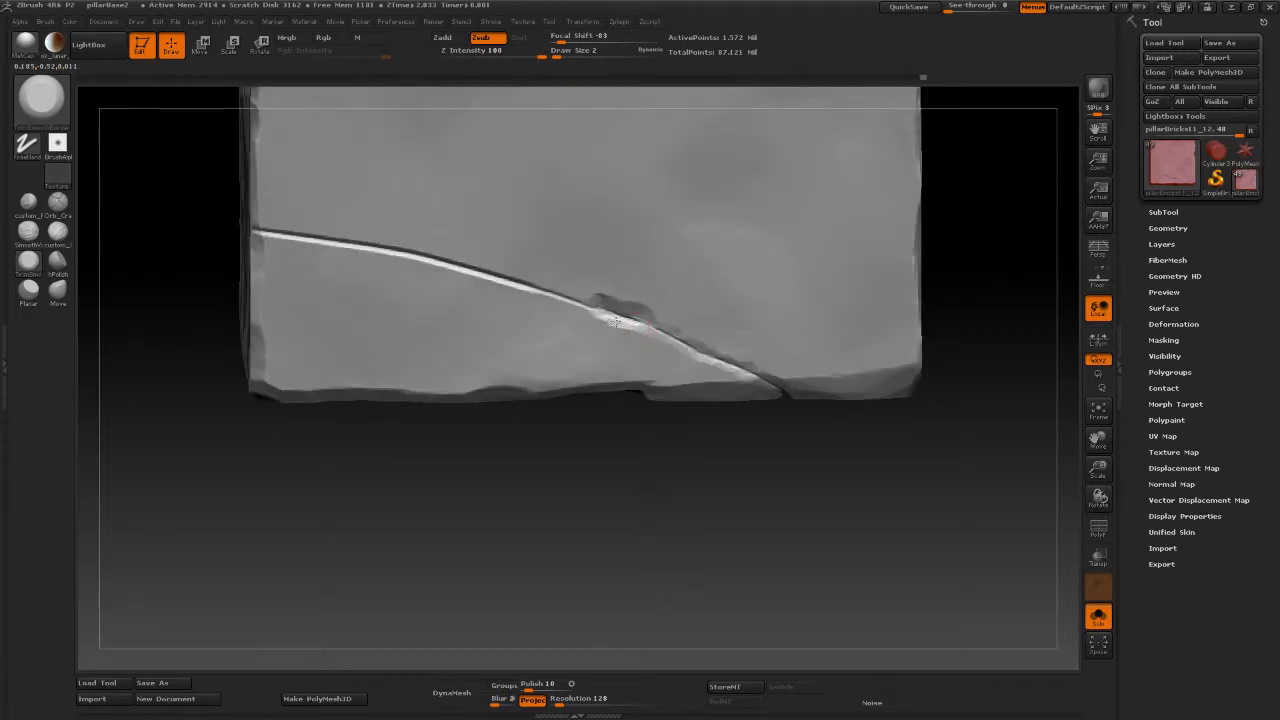
left_click_drag(597, 314, 645, 318)
Roughen the right end and upper outline of the mid-crack chip with more trim strokes.
left_click_drag(792, 490, 808, 525, "alt")
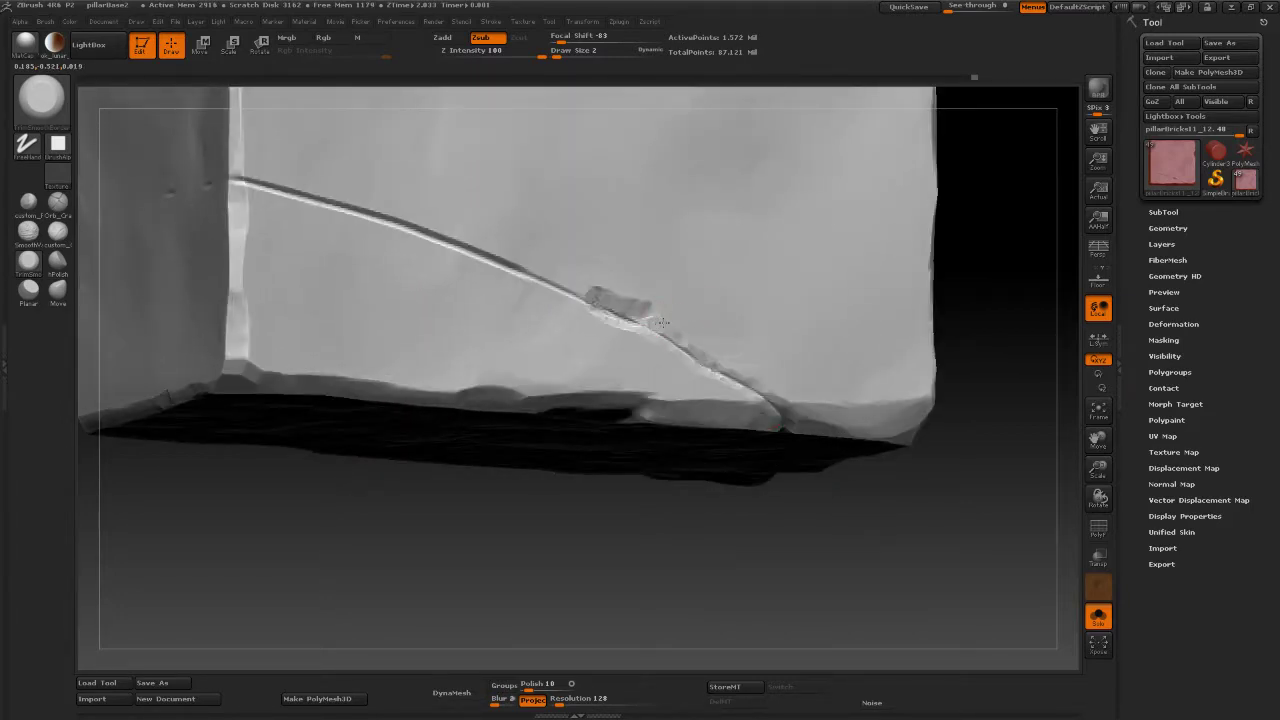
left_click_drag(657, 320, 658, 325)
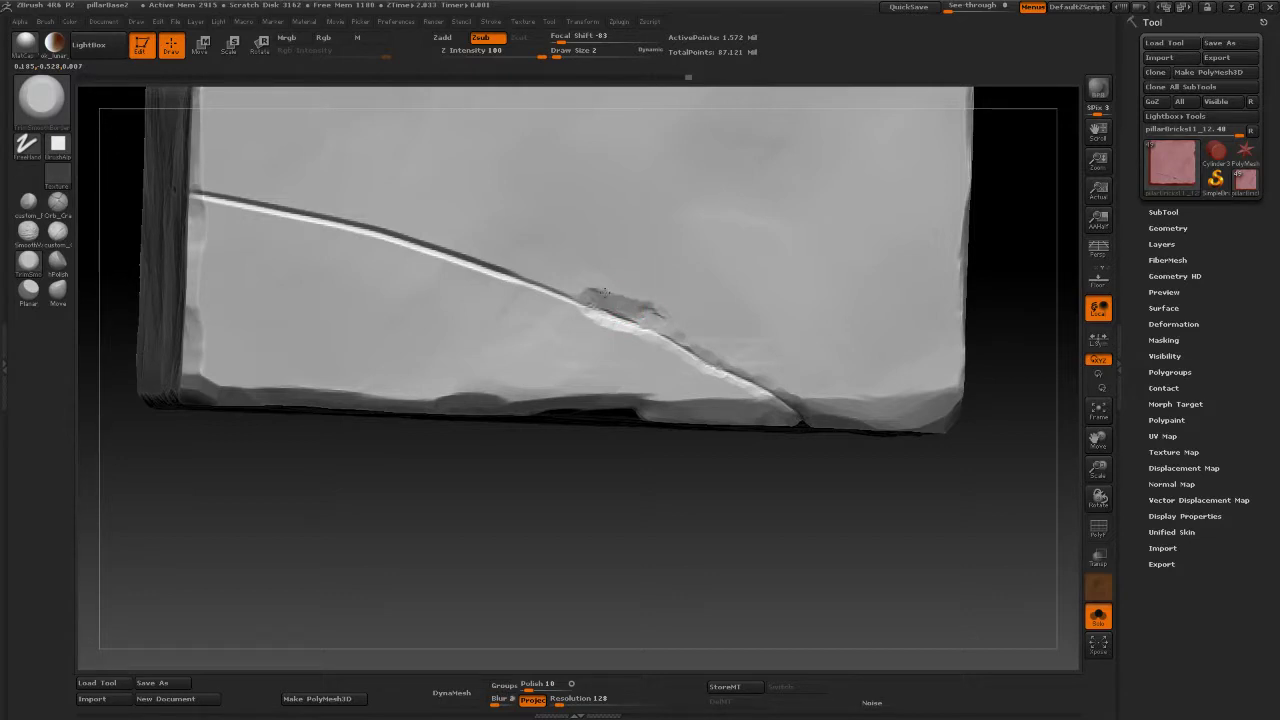
left_click_drag(599, 290, 668, 322)
left_click_drag(614, 556, 591, 470, "alt")
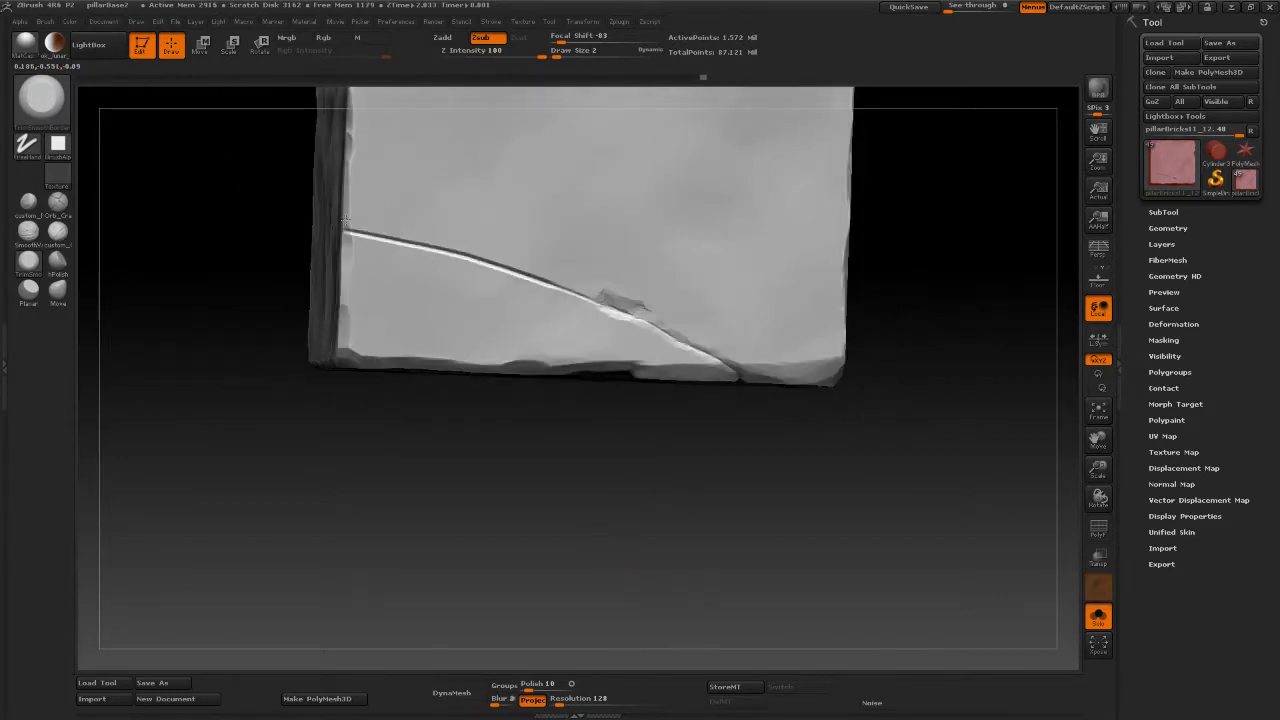
left_click(57, 234)
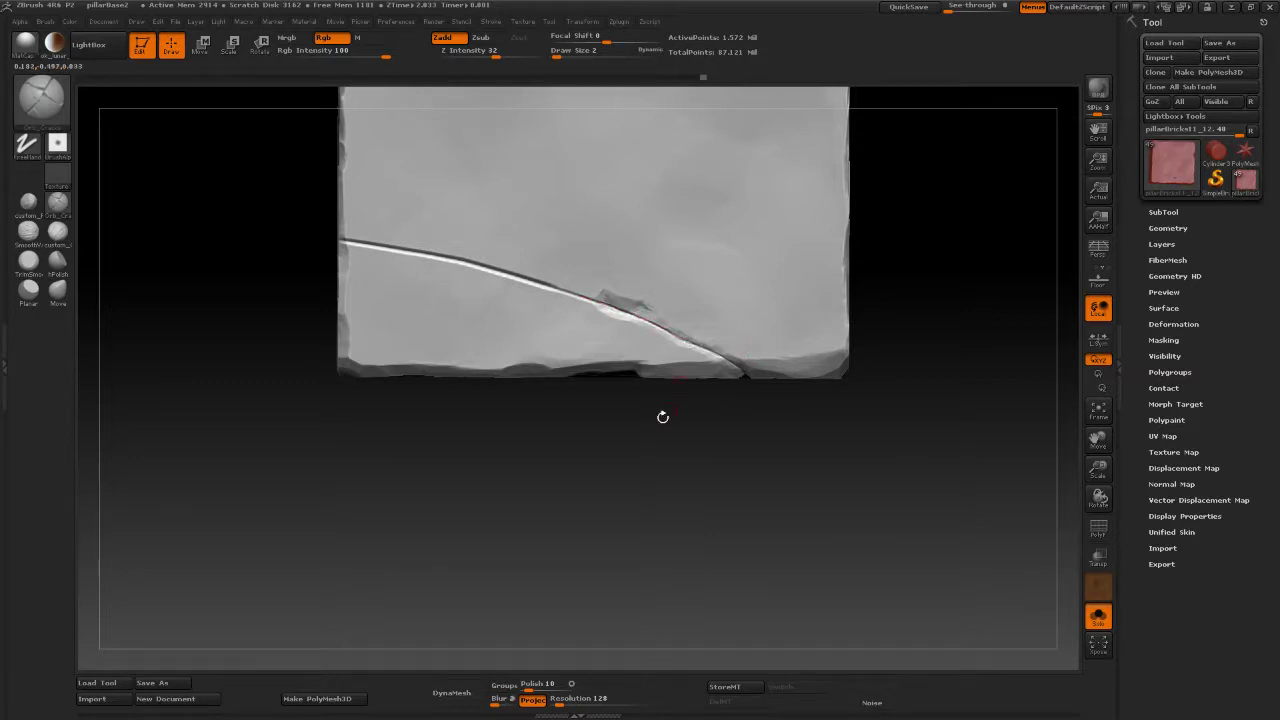
left_click_drag(663, 417, 652, 466, "alt")
left_click_drag(504, 469, 515, 502, "alt")
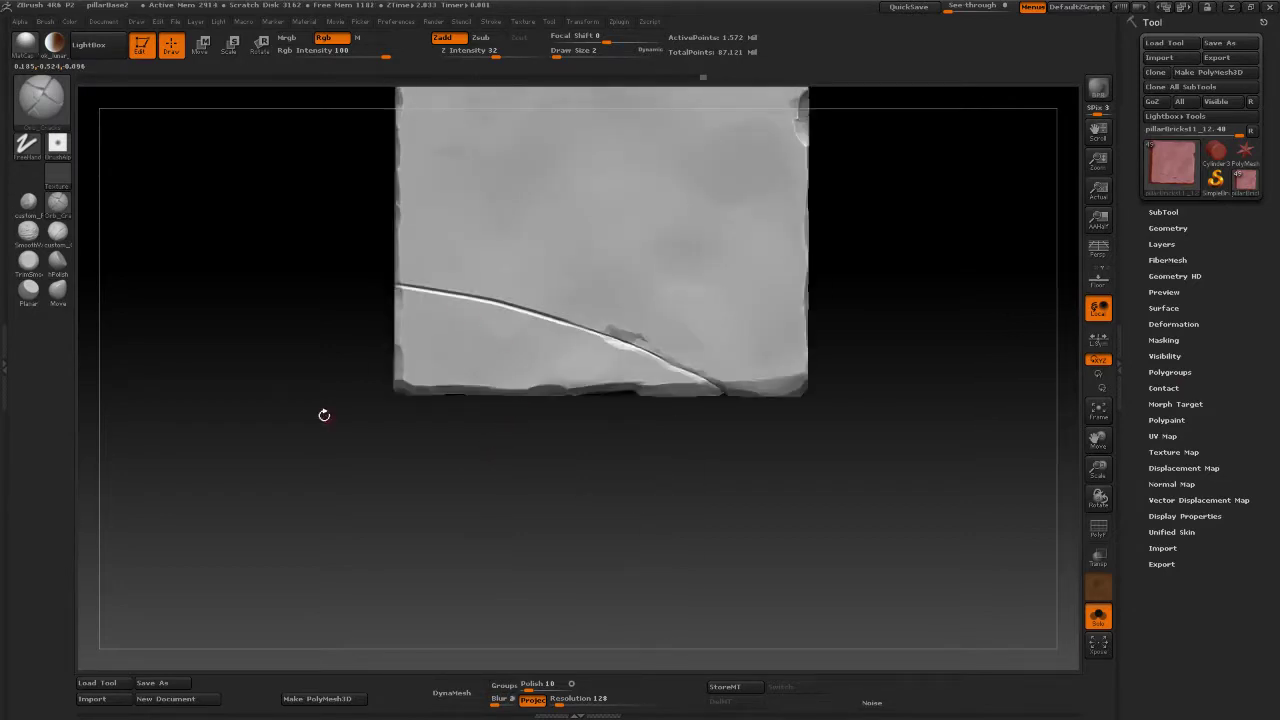
Chip the crack's left end where it meets the brick's vertical edge, using the custom polish brush at Draw Size 2.
mouse_move(324, 415)
left_mouse_down()
mouse_move(263, 429)
mouse_move(214, 266)
left_mouse_up()
key("shift")
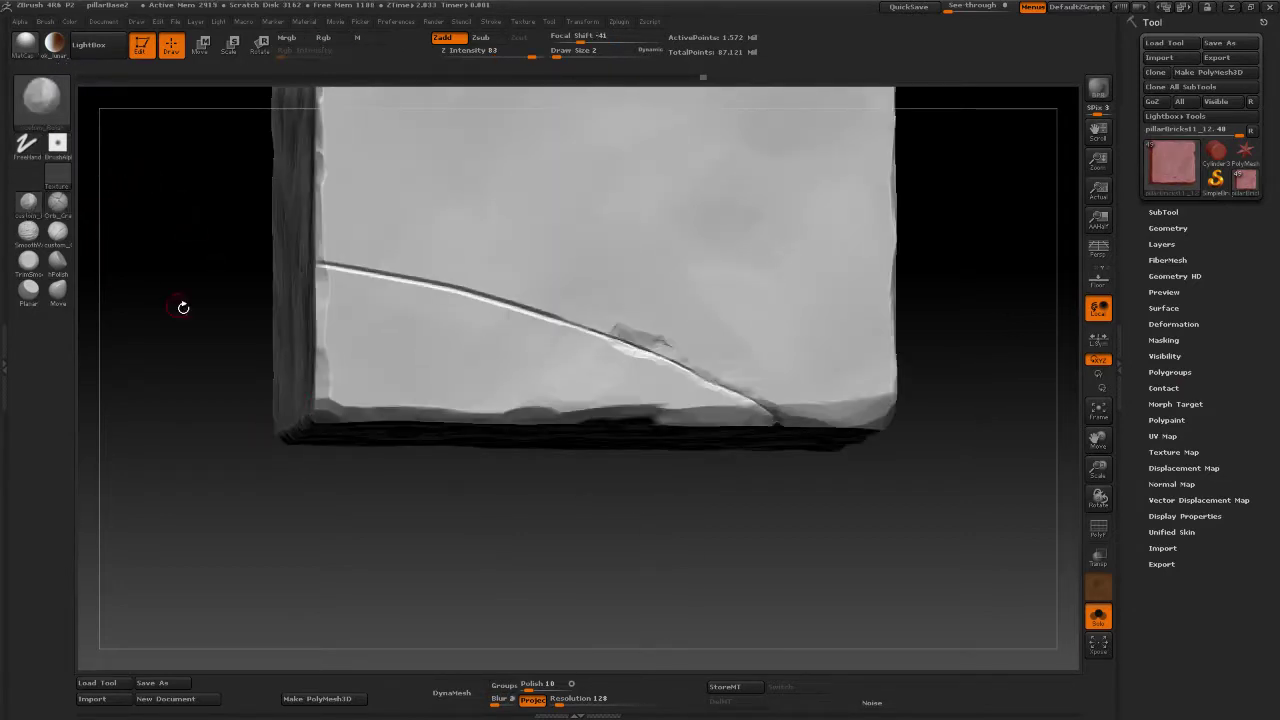
mouse_move(183, 307)
left_mouse_down()
mouse_move(123, 340)
mouse_move(149, 349)
left_mouse_up()
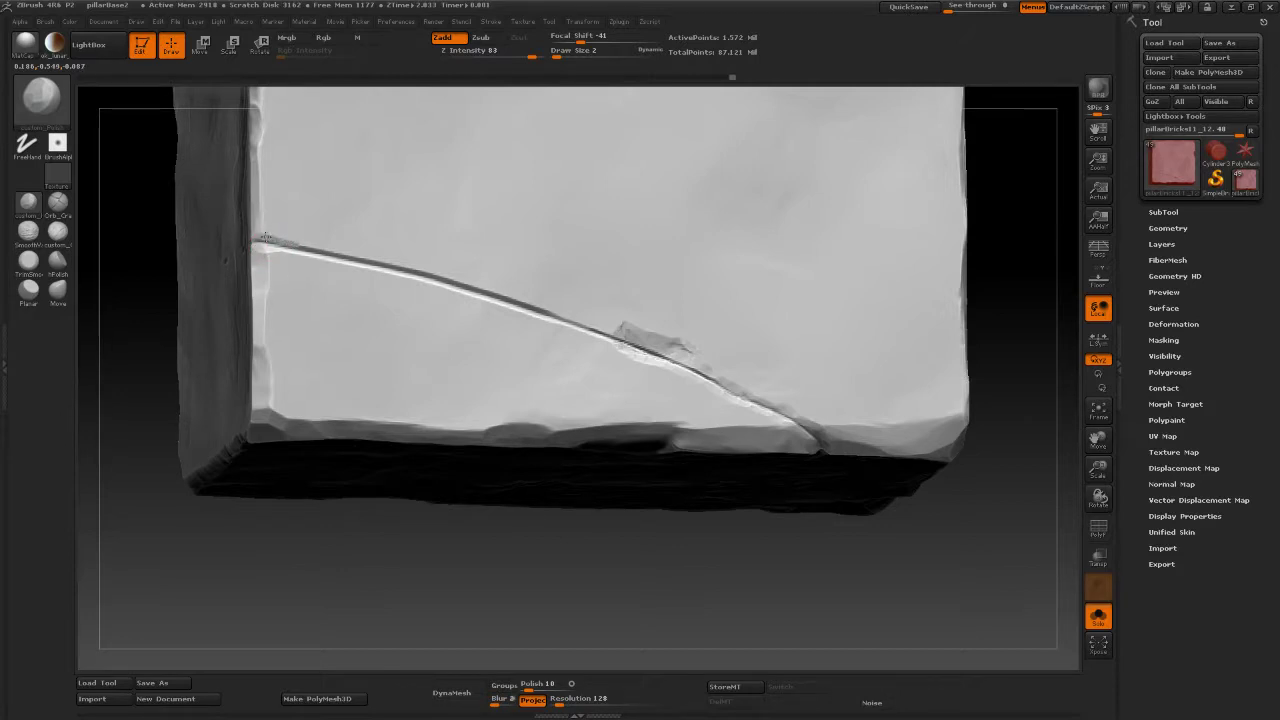
left_click_drag(386, 513, 362, 473)
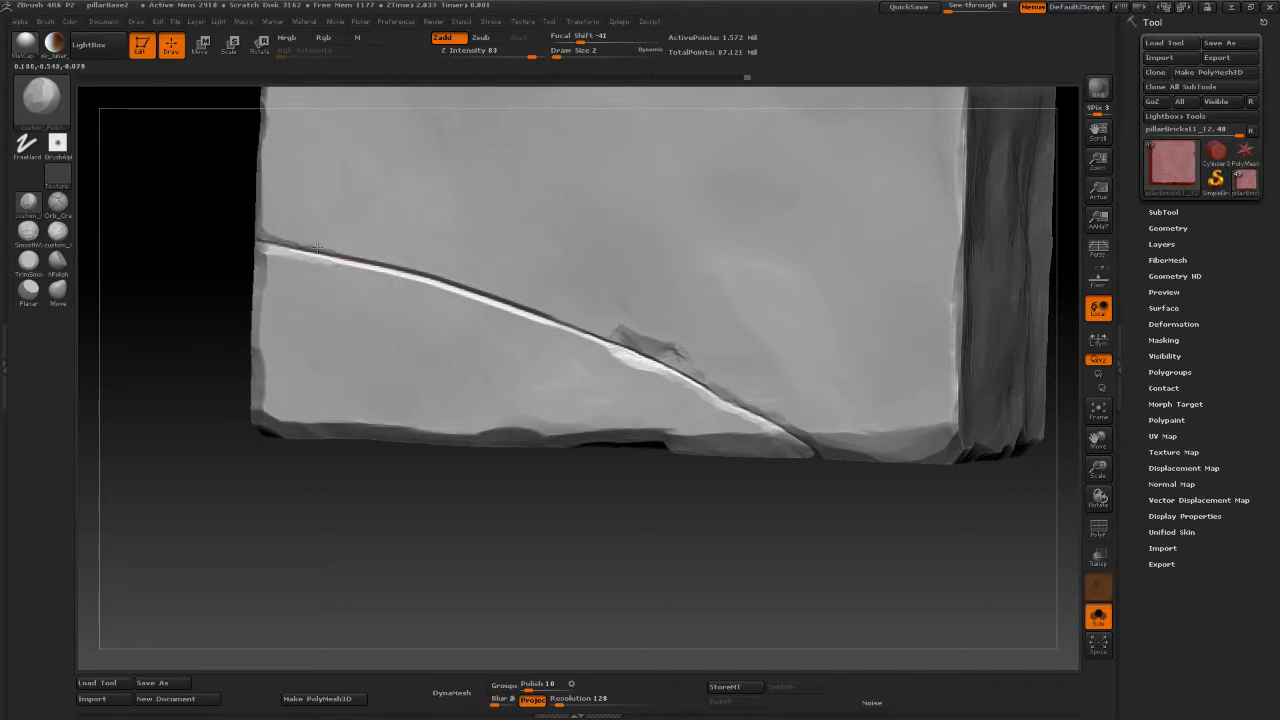
left_click(268, 231)
Polish small uneven chips into the crack's lower edge between its left end and the mid-crack chip.
left_click_drag(524, 561, 478, 358, "alt")
mouse_move(384, 453)
left_mouse_down()
mouse_move(588, 534)
mouse_move(445, 552)
mouse_move(392, 595)
mouse_move(403, 543)
mouse_move(392, 625)
left_mouse_up()
mouse_move(294, 553)
left_mouse_down()
mouse_move(289, 603)
mouse_move(277, 562)
left_mouse_up()
mouse_move(337, 294)
left_mouse_down()
mouse_move(336, 421)
mouse_move(379, 353)
left_mouse_up()
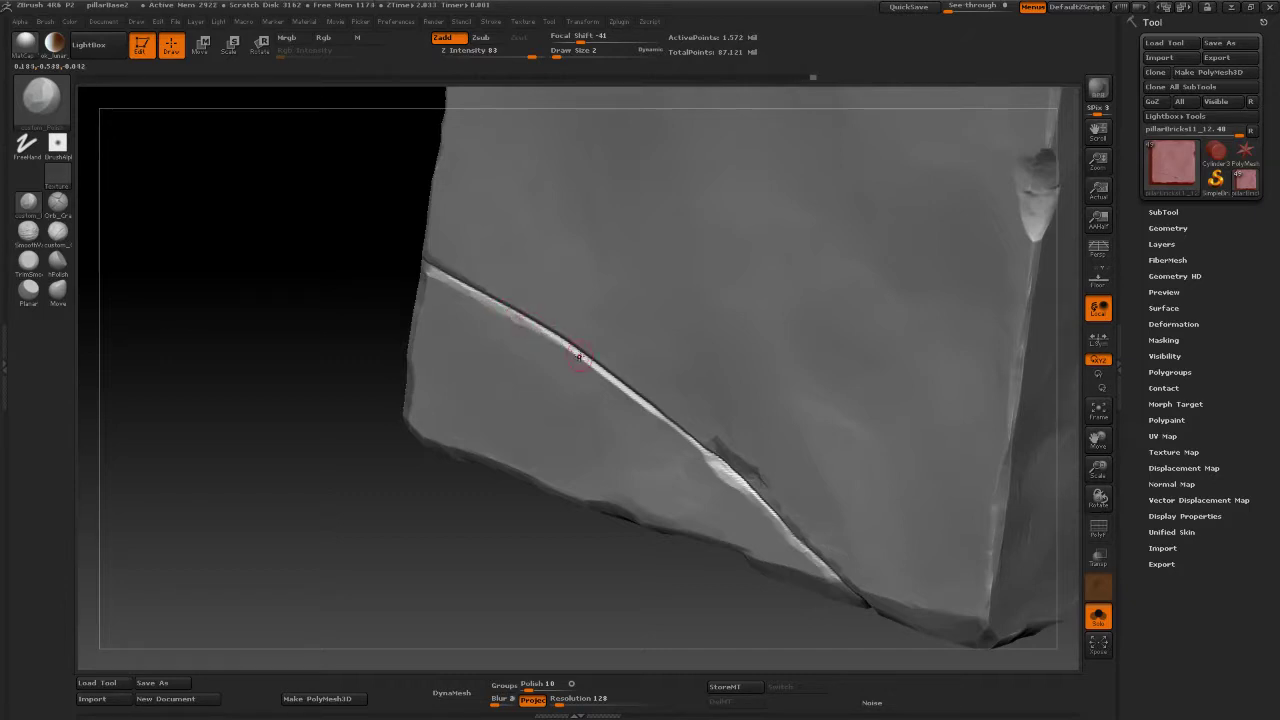
mouse_move(312, 459)
left_mouse_down("alt")
mouse_move(289, 462)
mouse_move(205, 407)
left_mouse_up("alt")
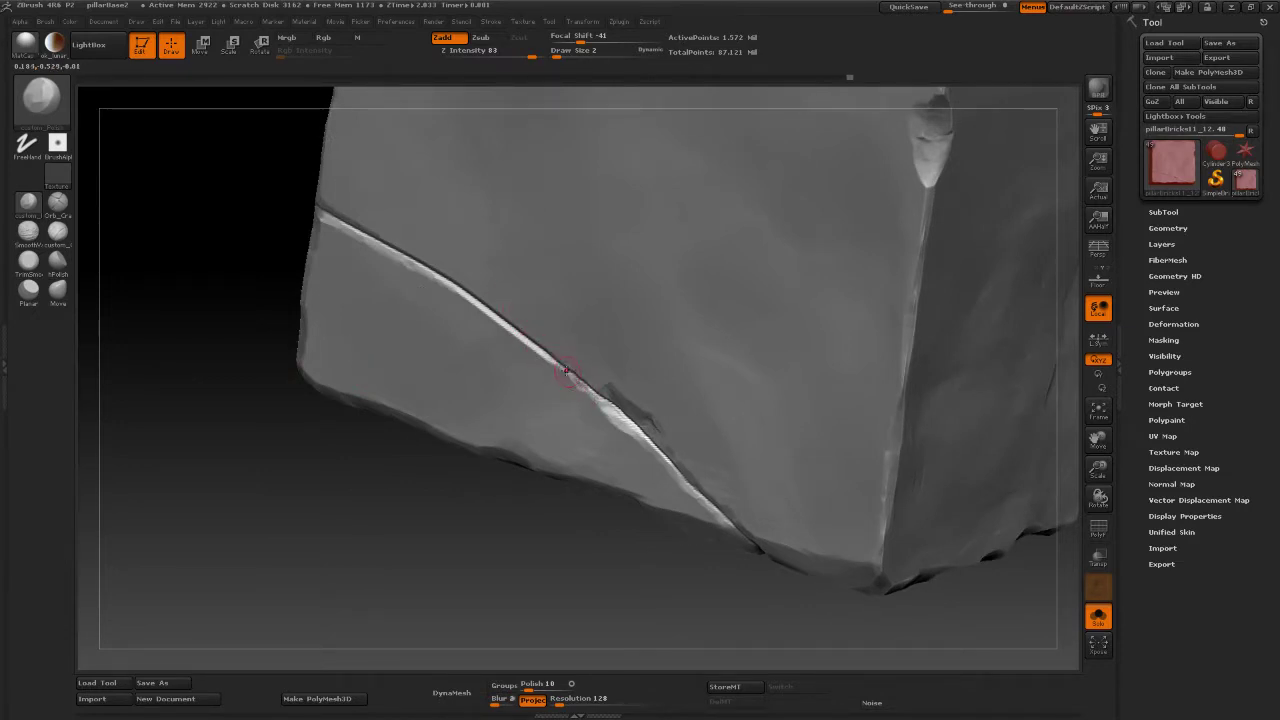
right_click_drag(363, 546, 607, 554, "shift")
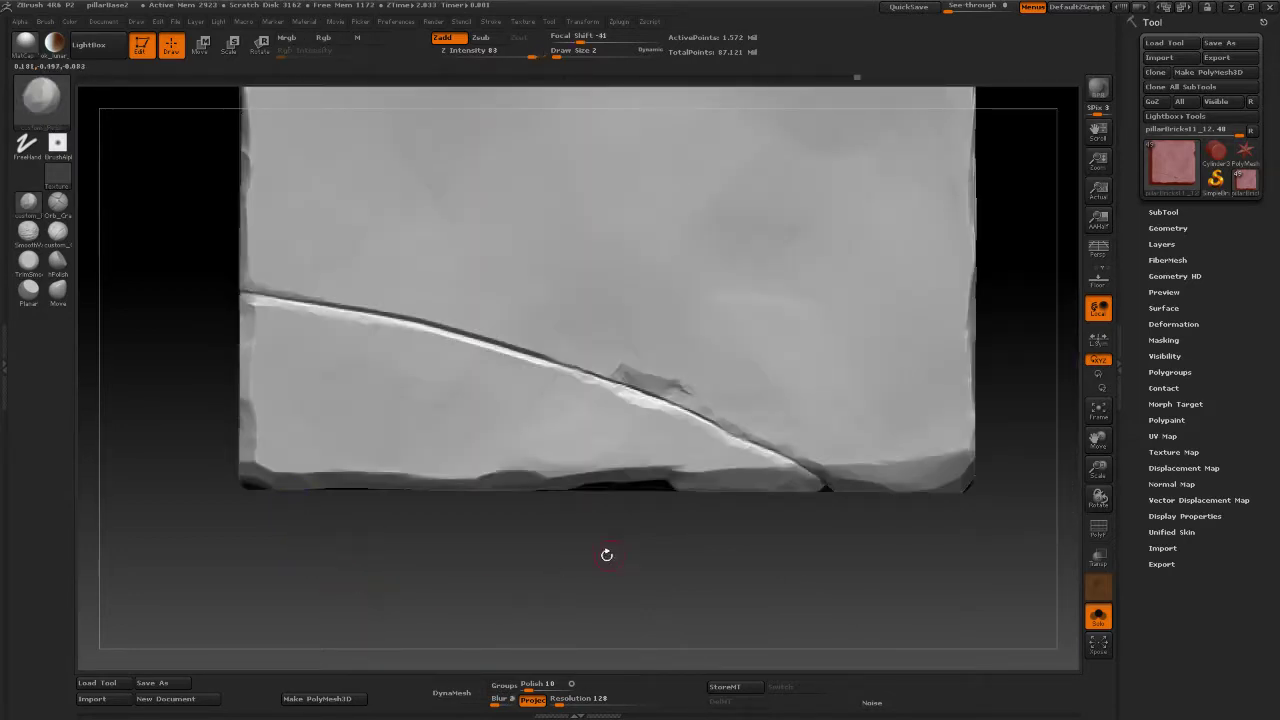
mouse_move(607, 555)
left_mouse_down("alt")
mouse_move(710, 501)
mouse_move(748, 578)
left_mouse_up("alt")
left_click_drag(638, 500, 597, 439)
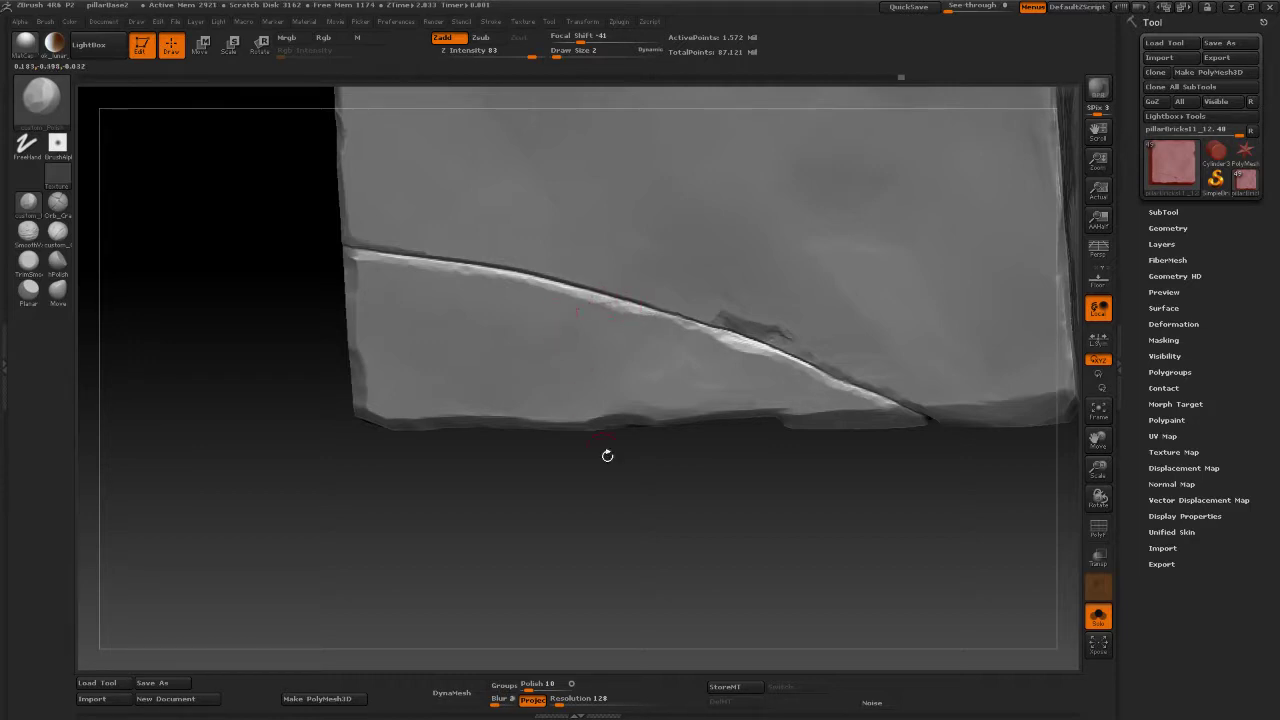
left_click_drag(607, 456, 650, 414, "shift")
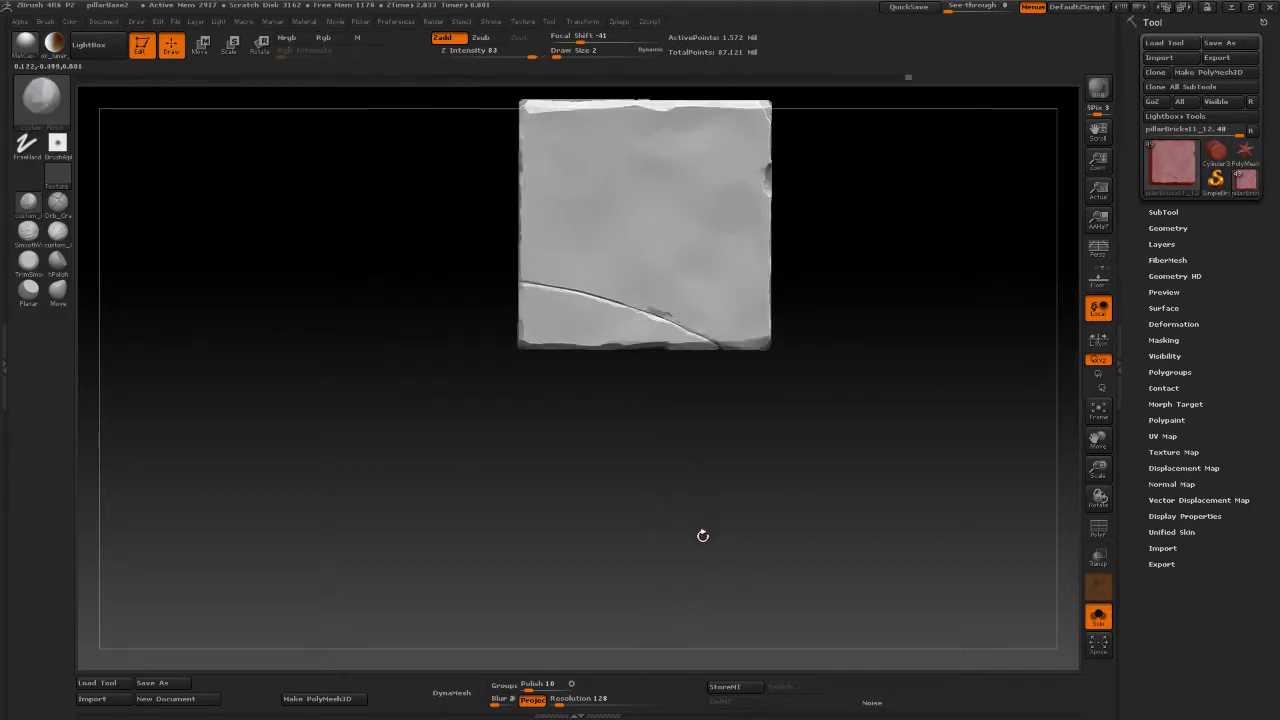
Chip the crack's upper edge about a third of the way from its left end and roughen the edge towards the mid-crack chip.
left_click_drag(669, 591, 143, 431)
left_click_drag(190, 469, 218, 482)
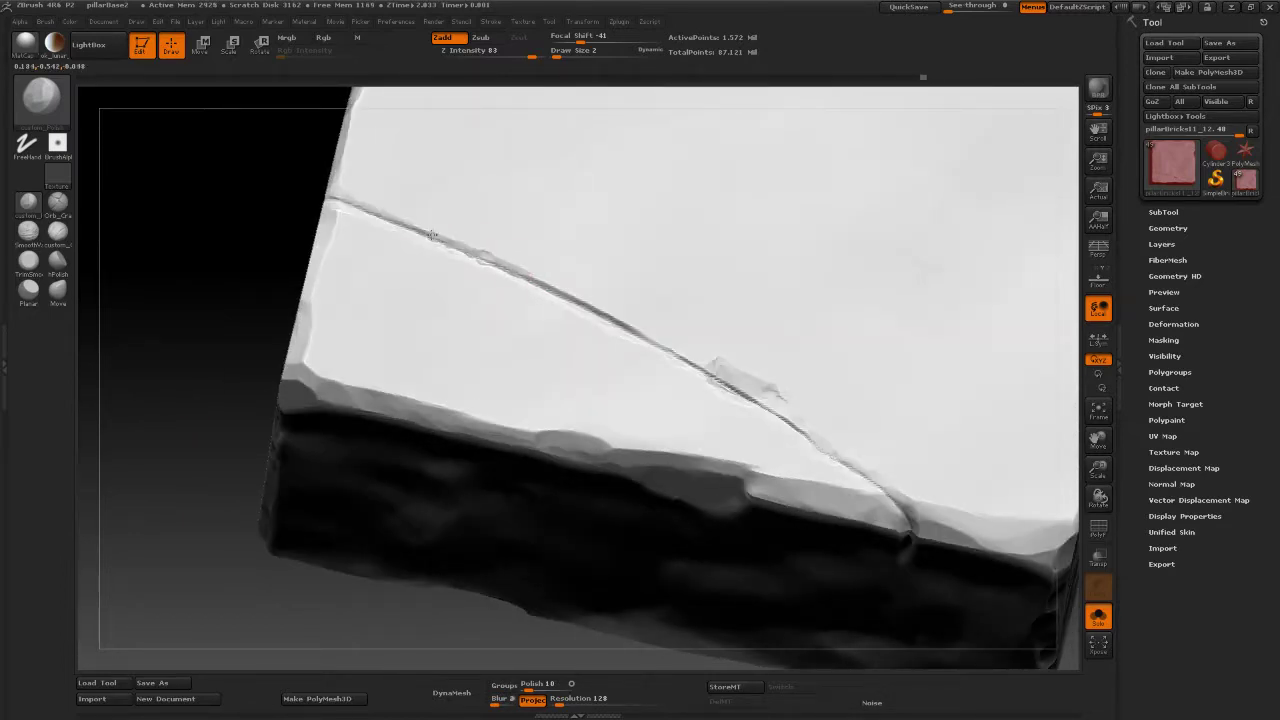
mouse_move(220, 280)
left_mouse_down()
mouse_move(223, 346)
mouse_move(277, 264)
mouse_move(229, 314)
mouse_move(290, 275)
left_mouse_up()
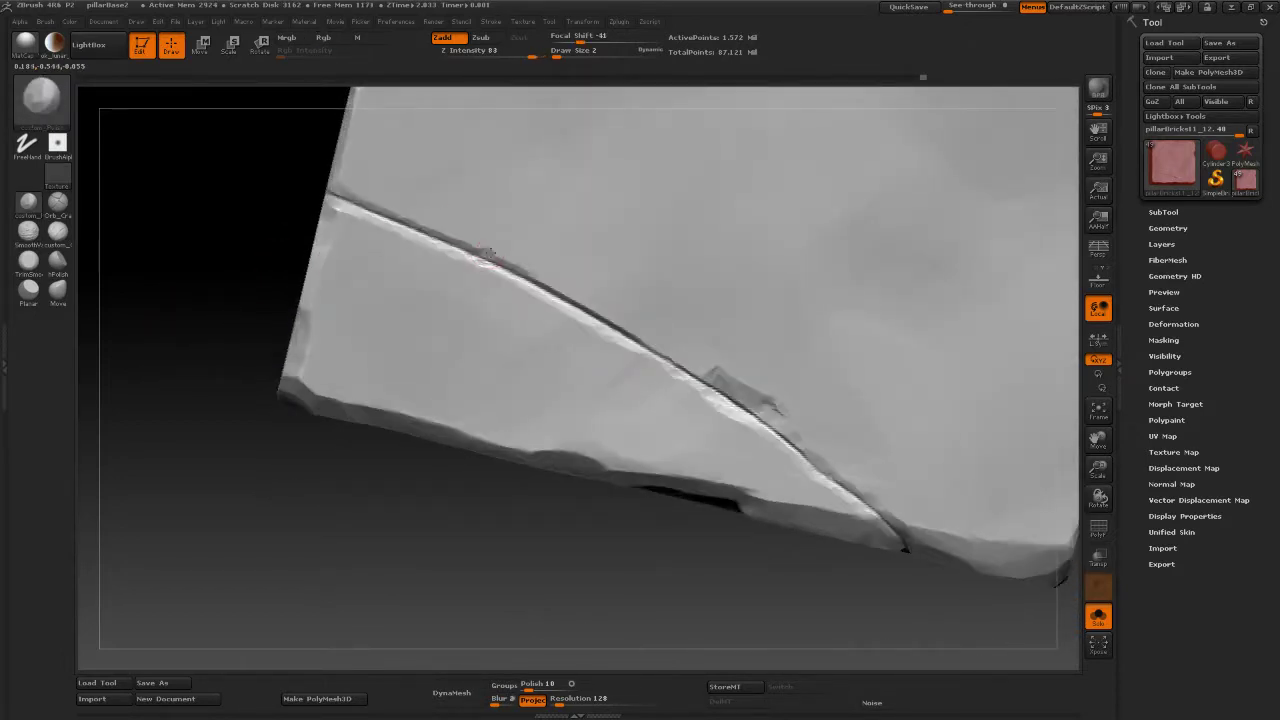
left_click_drag(496, 253, 490, 260)
left_click_drag(352, 459, 392, 424)
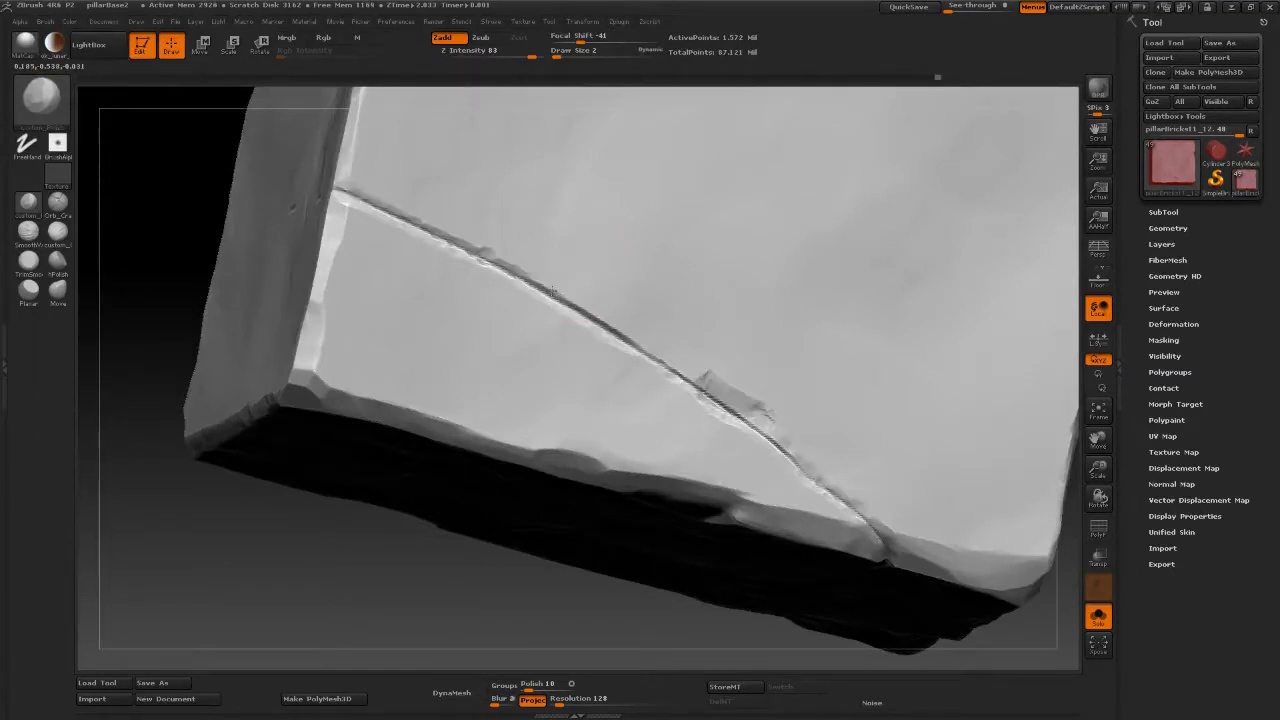
mouse_move(534, 280)
left_mouse_down()
mouse_move(744, 394)
mouse_move(720, 400)
left_mouse_up()
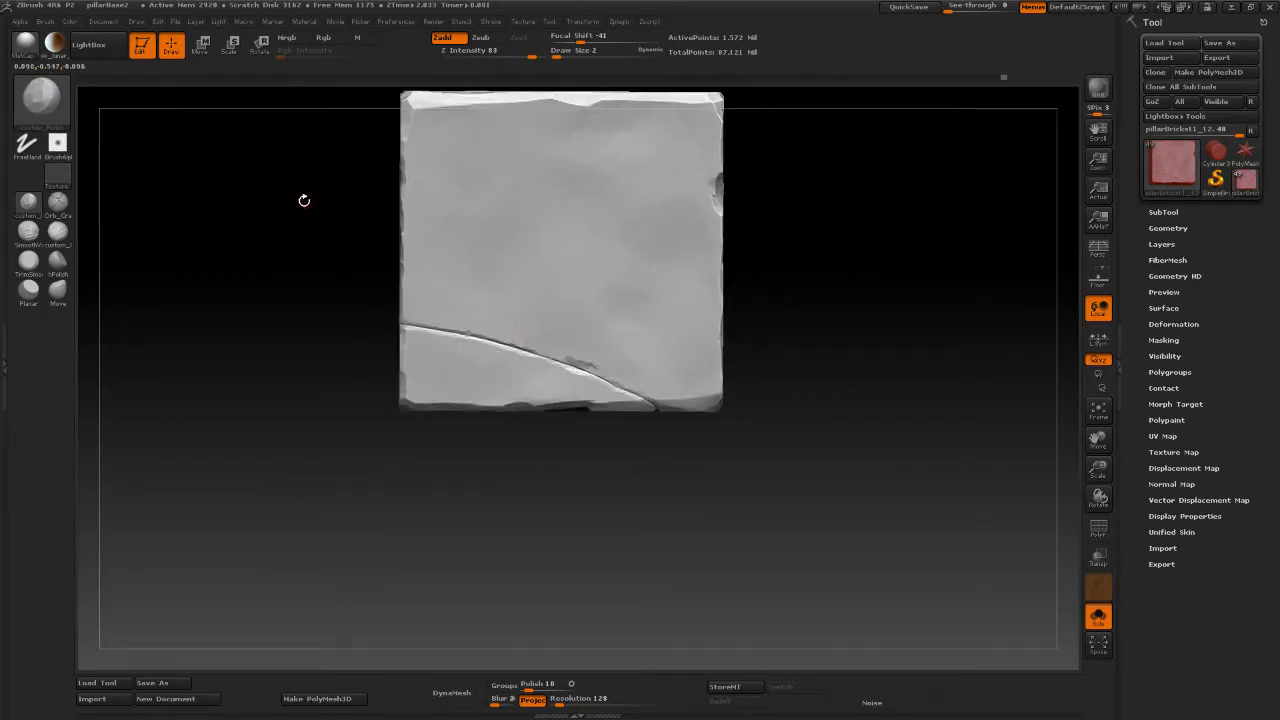
left_click_drag(271, 381, 274, 425, "alt")
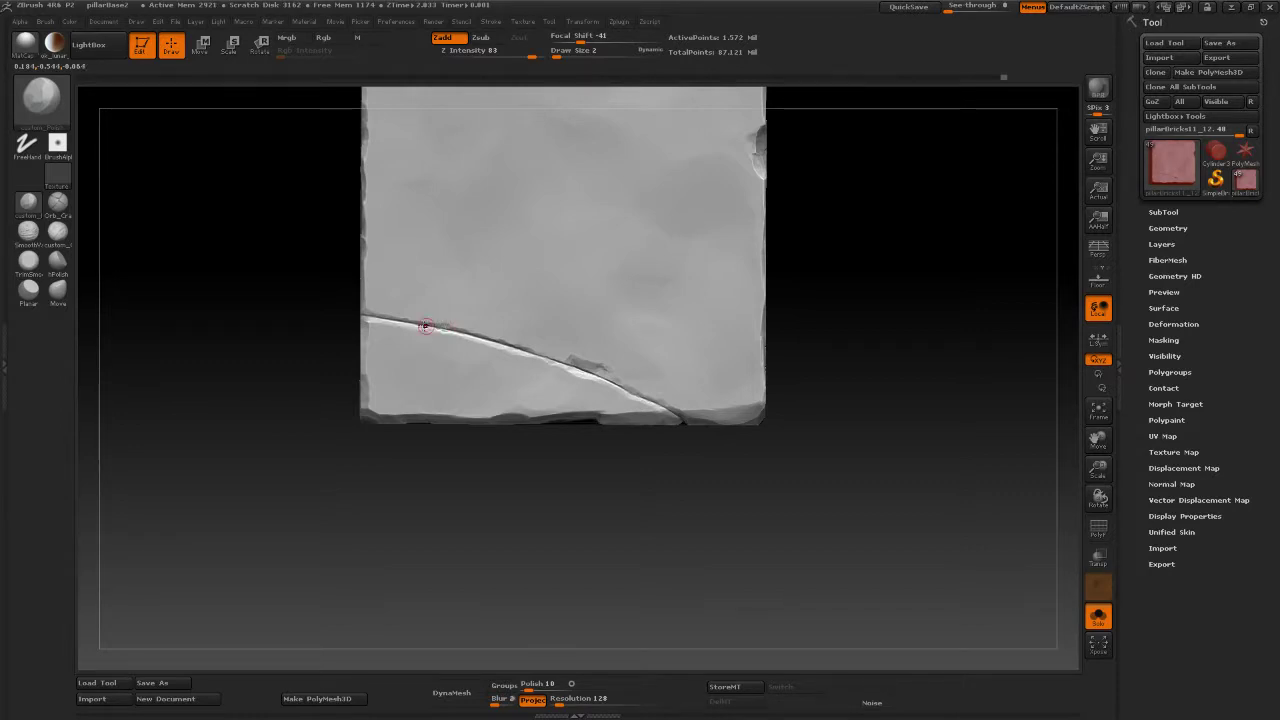
Tighten the crack along its full length with the custom_pinch brush at Draw Size 14.
left_click(42, 96)
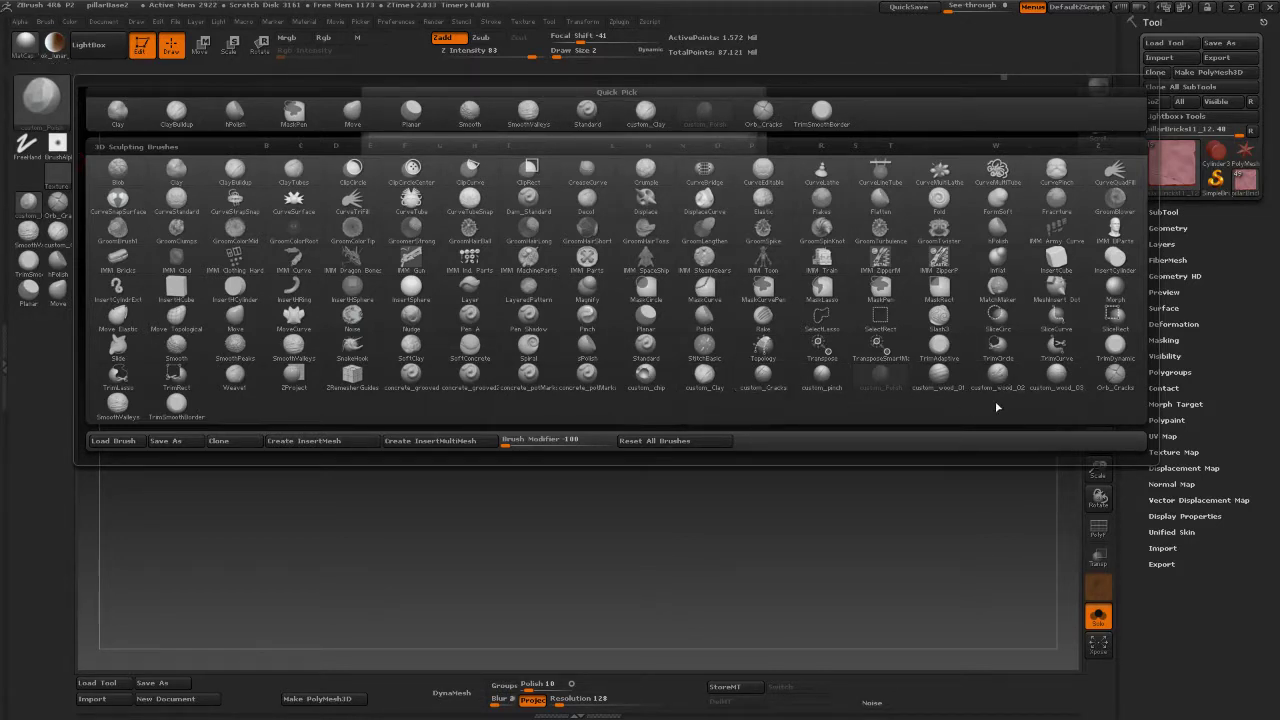
left_click(820, 378)
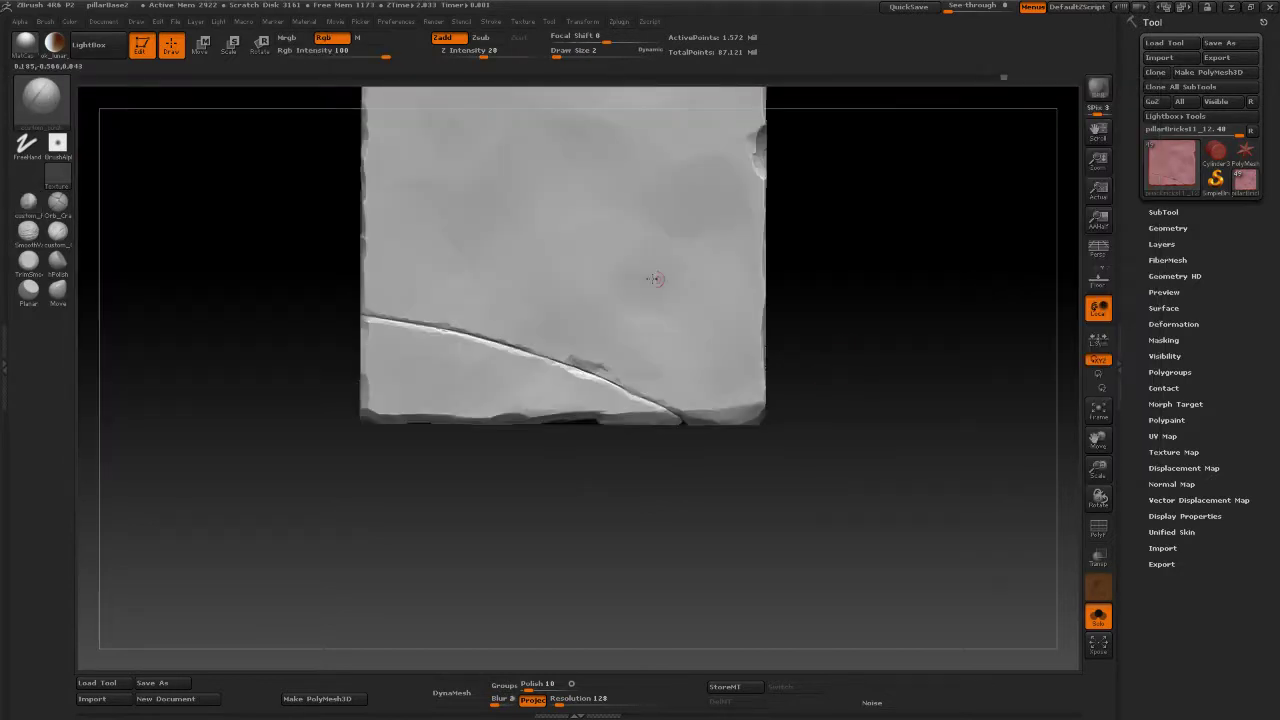
key("space")
left_click_drag(520, 295, 536, 295)
left_click_drag(466, 333, 374, 316)
left_click_drag(516, 345, 649, 399)
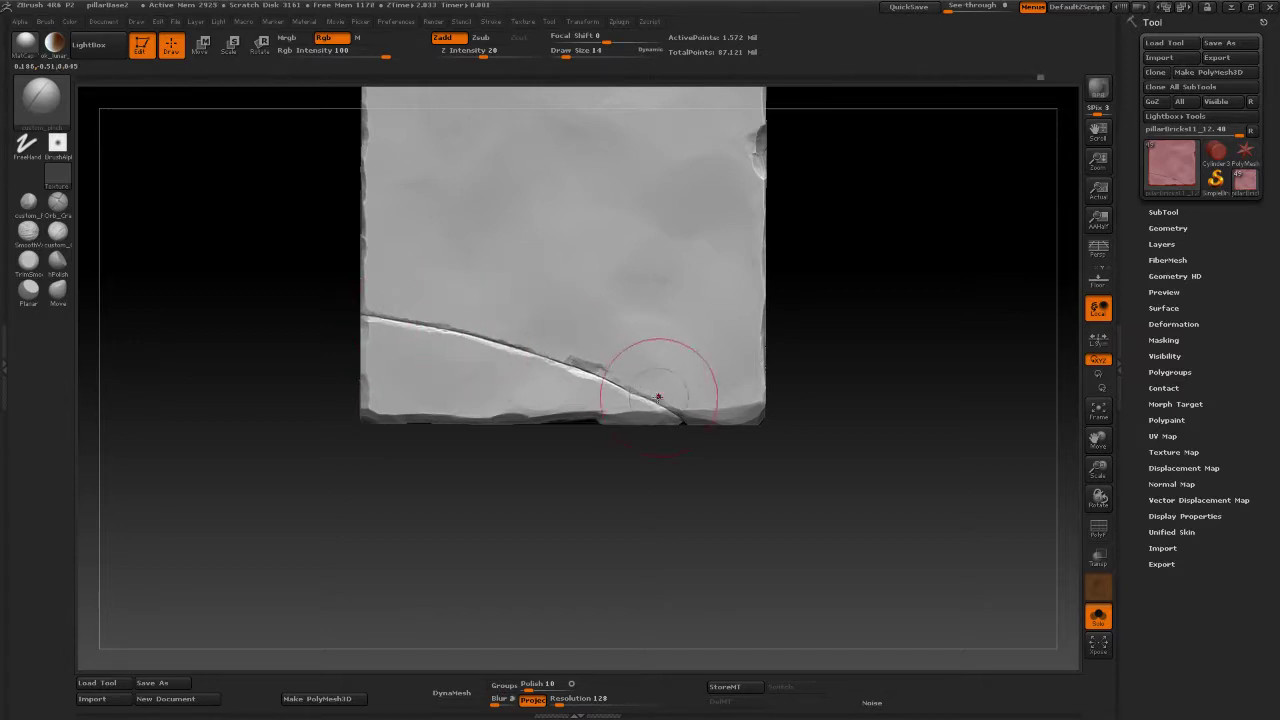
left_click_drag(541, 355, 450, 331)
left_click_drag(434, 330, 408, 325)
left_click_drag(270, 380, 338, 405)
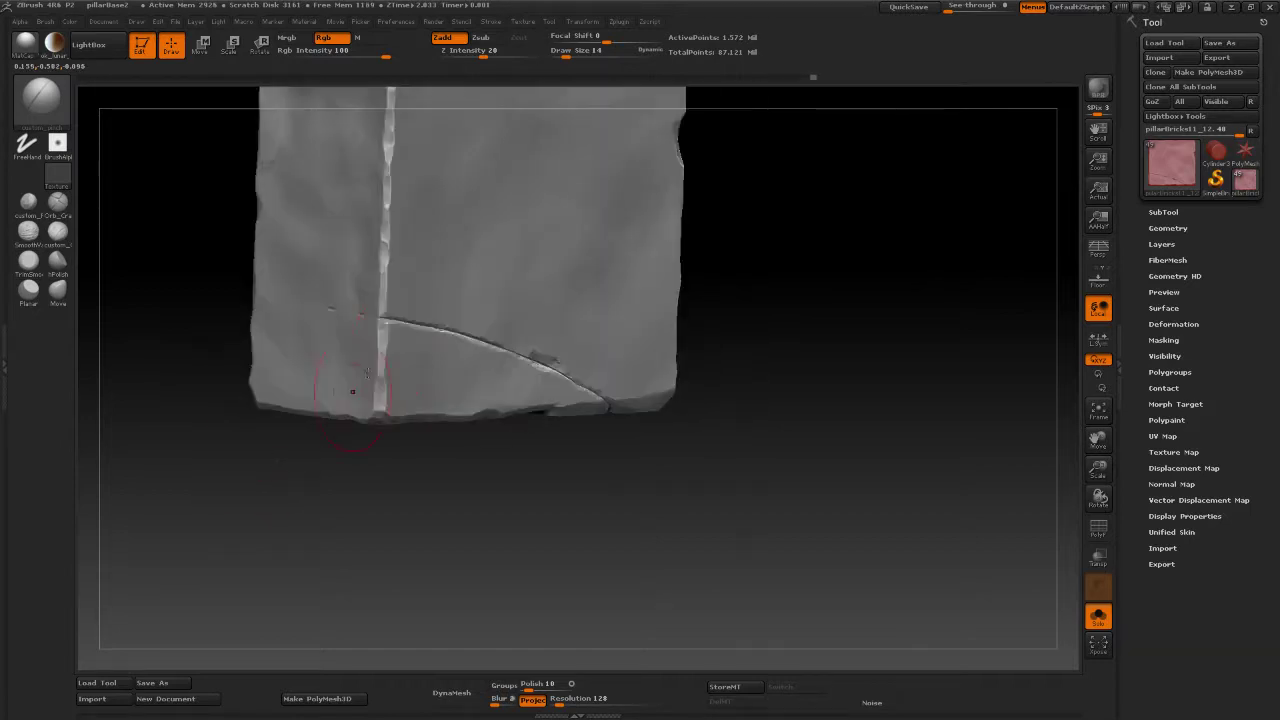
left_click_drag(468, 491, 374, 423, "shift")
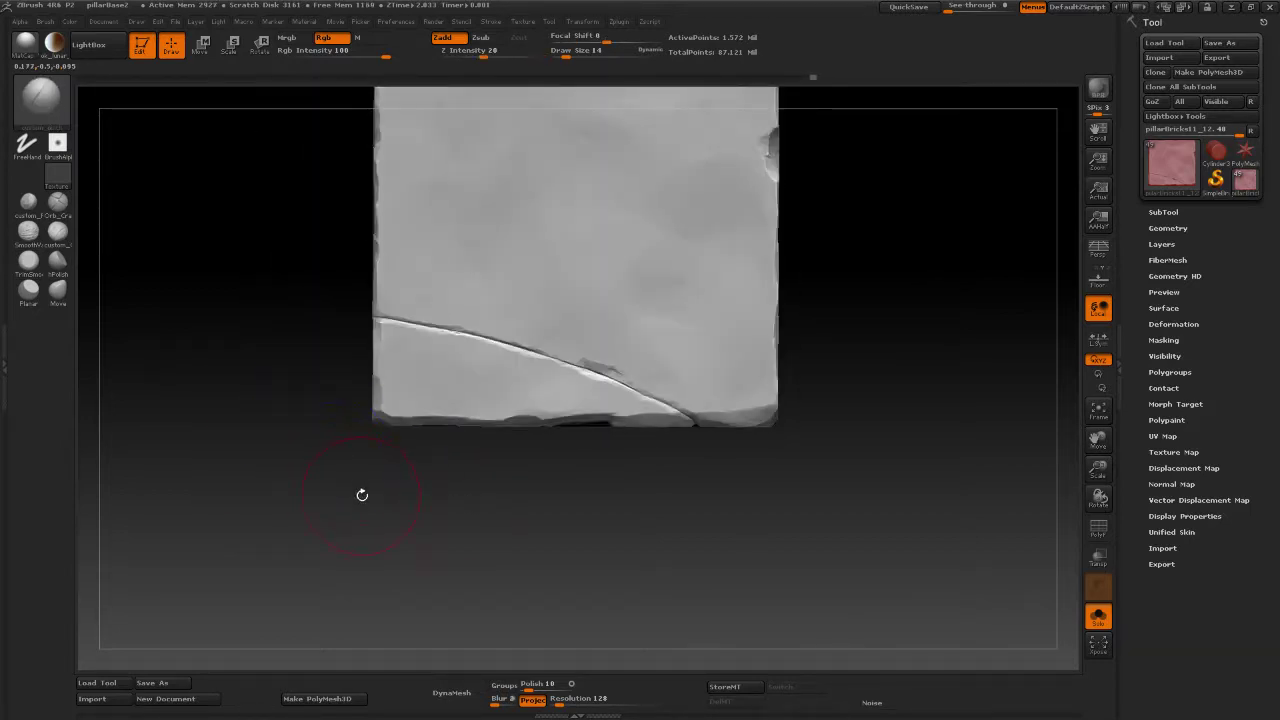
Show the whole pillar to check the cracked brick among its neighbours, and isolate the brick again.
left_click_drag(363, 494, 429, 423, "alt")
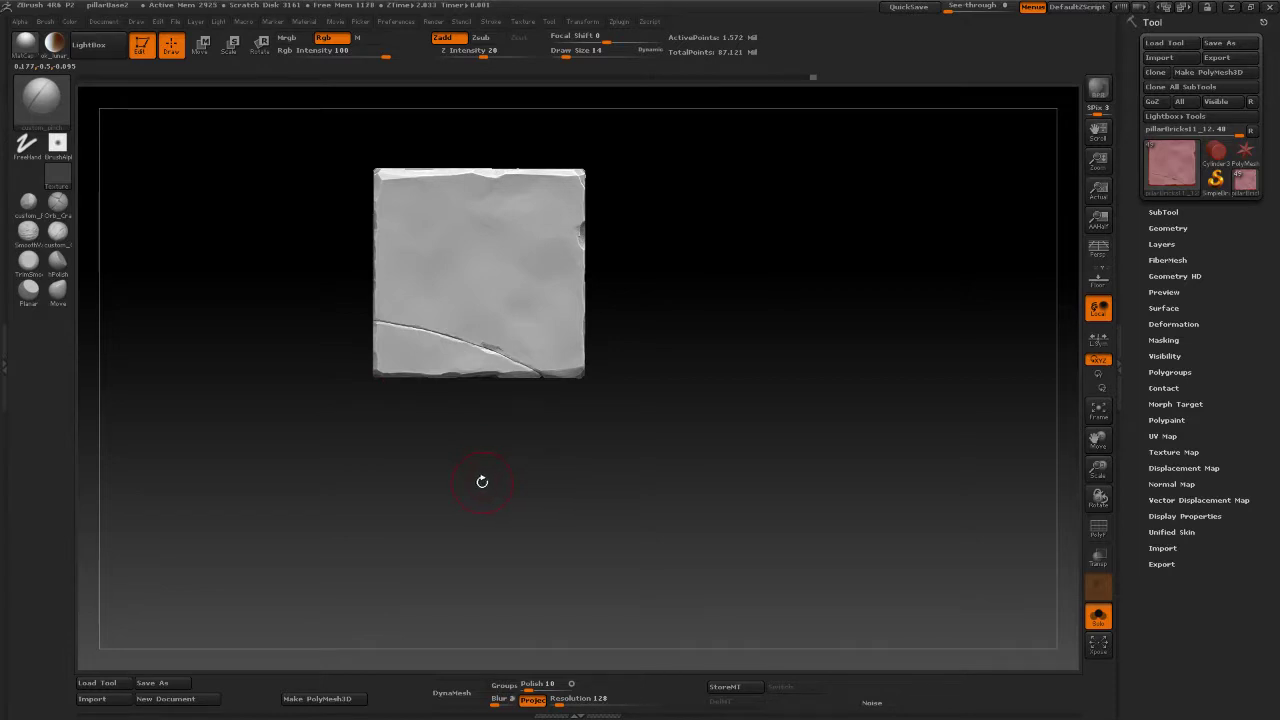
left_click(1099, 616)
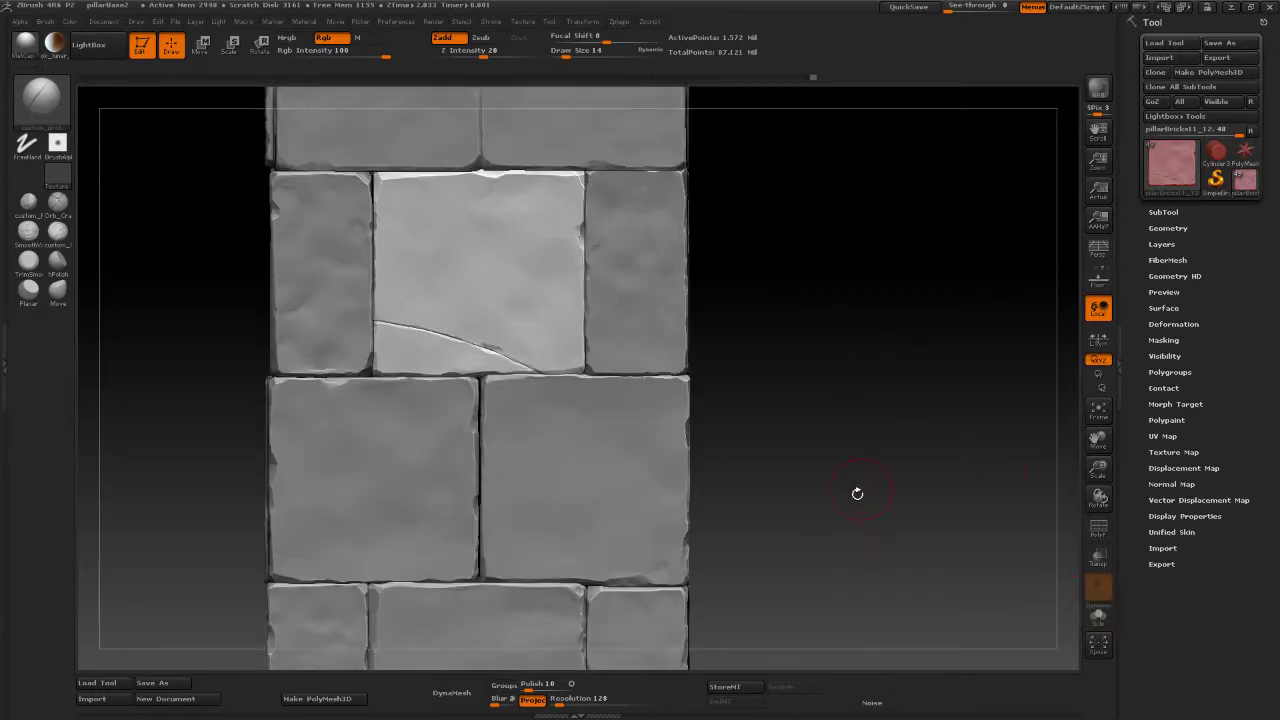
left_click_drag(857, 494, 841, 404, "alt")
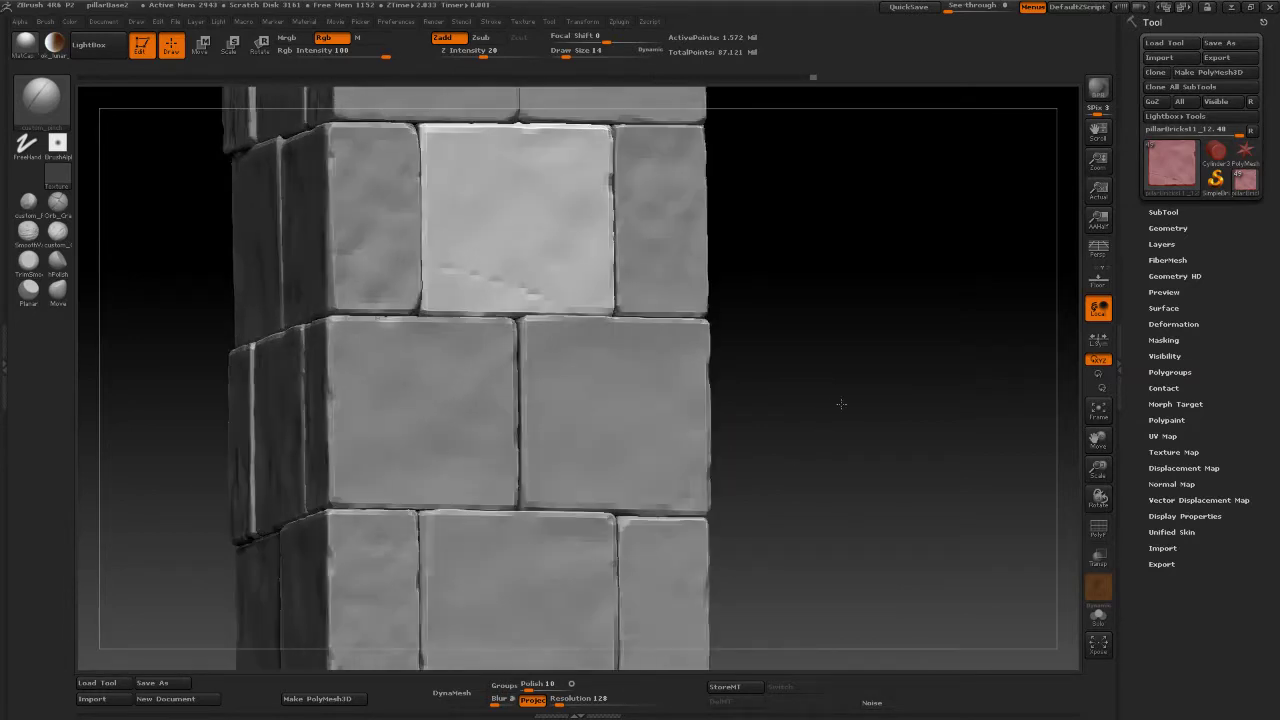
left_click(1099, 616)
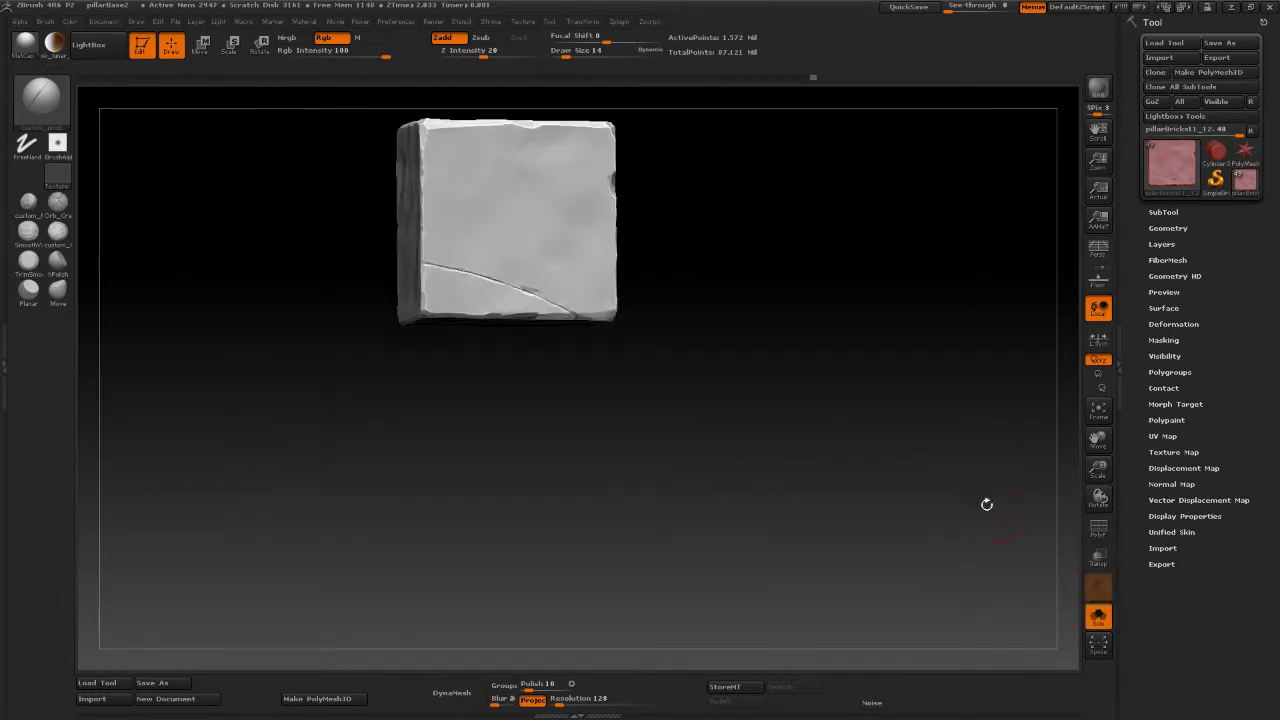
left_click_drag(987, 504, 819, 519, "alt")
left_click_drag(819, 519, 837, 562, "alt")
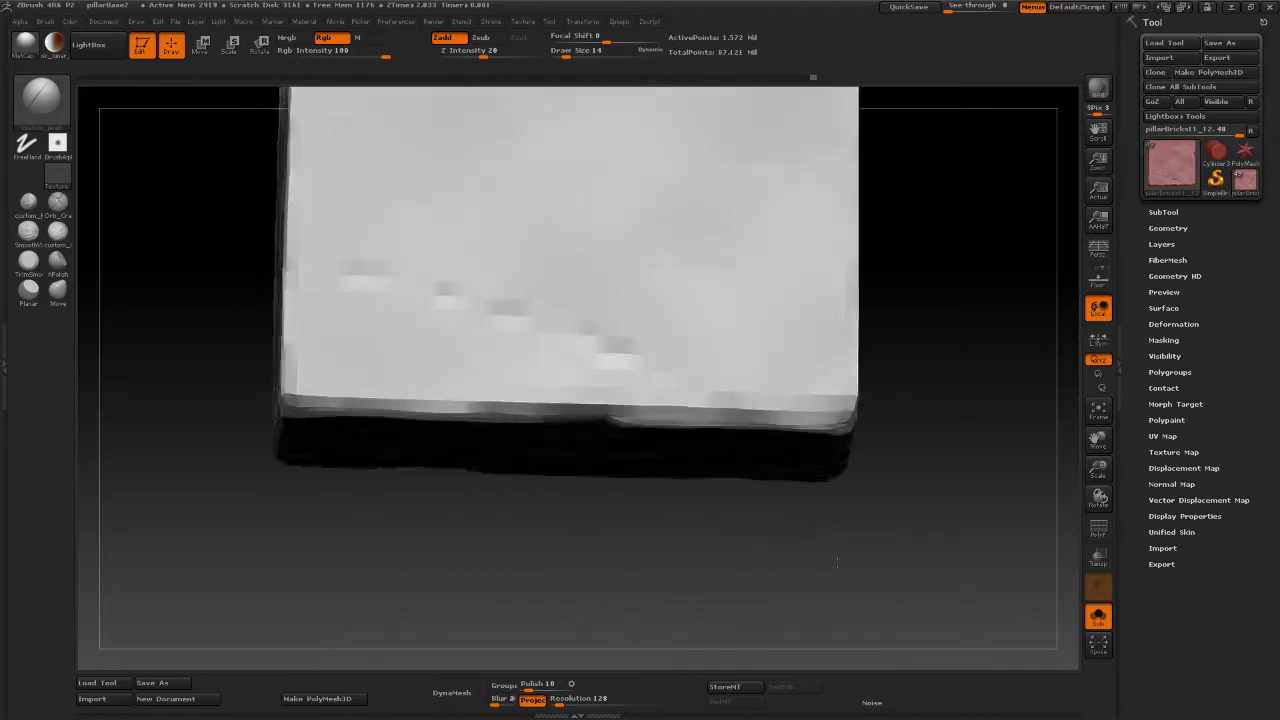
Deepen the crack from its left end to the brick's bottom edge with the Orb_Cracks brush at Draw Size 3.
key("space")
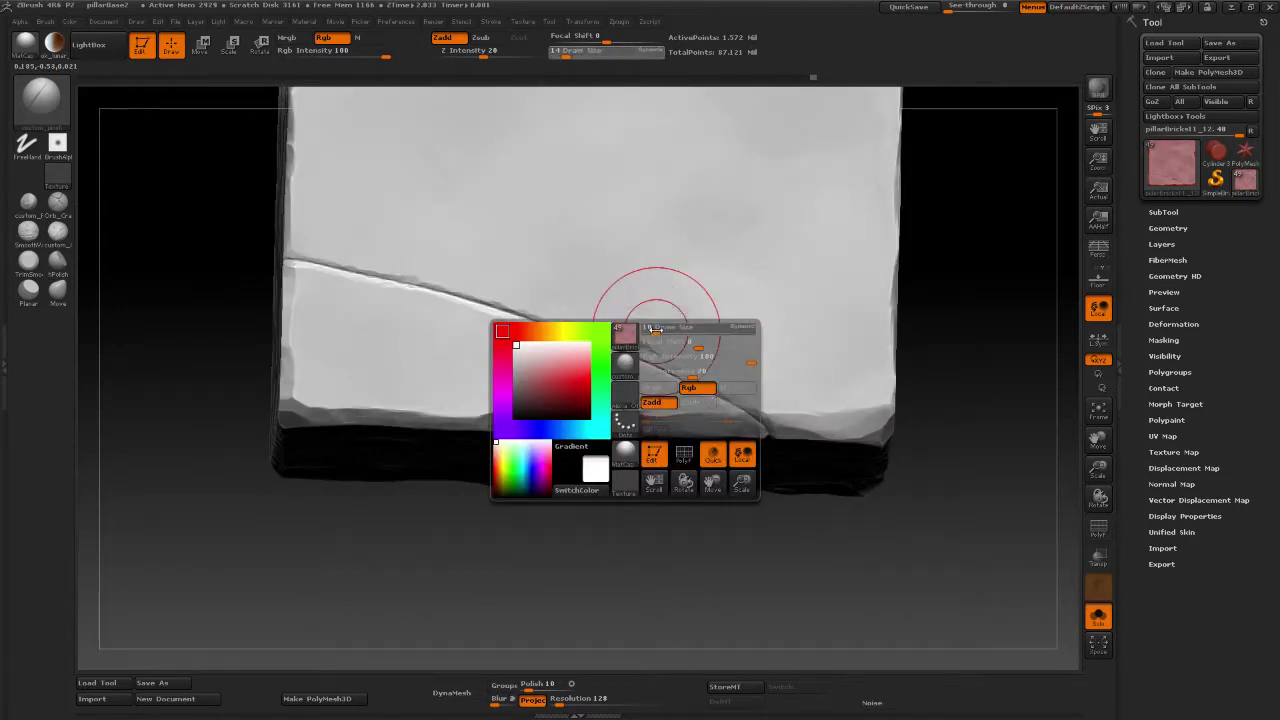
left_click_drag(655, 330, 650, 330)
left_click(58, 203)
left_click_drag(176, 259, 160, 304)
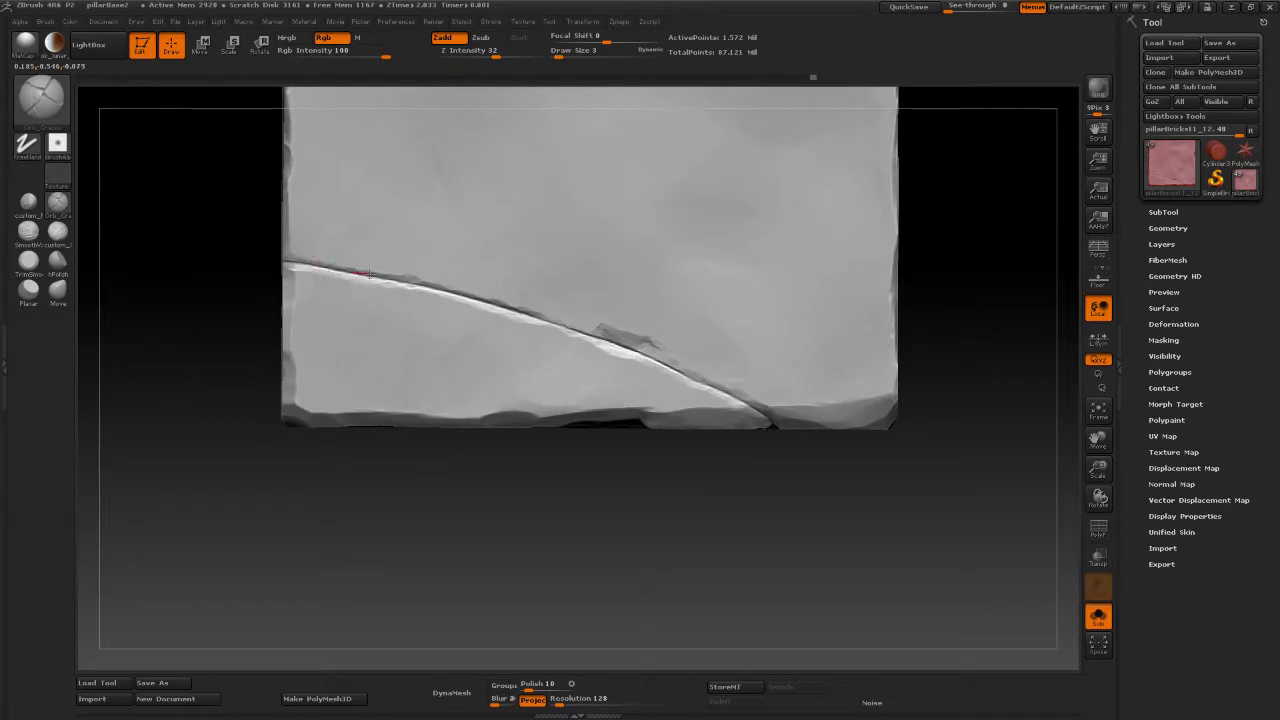
left_click_drag(398, 283, 458, 293)
left_click_drag(508, 311, 536, 314)
left_click_drag(580, 333, 644, 358)
left_click_drag(682, 452, 674, 446)
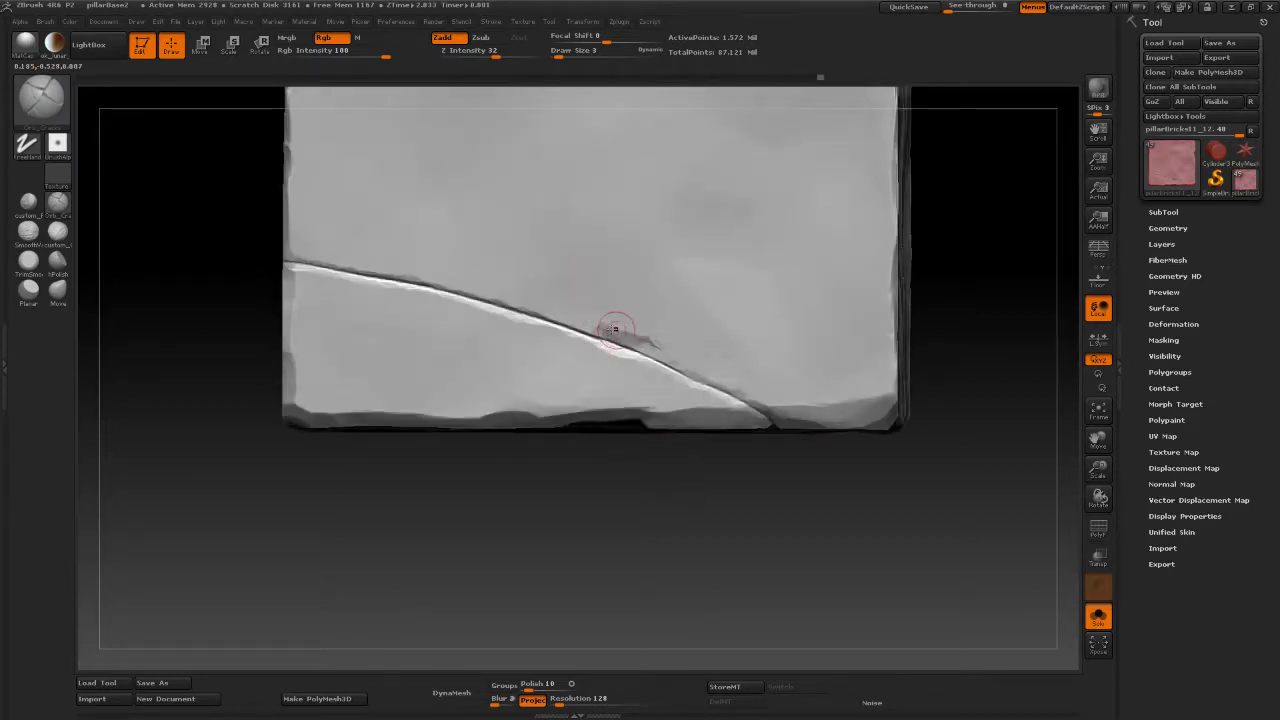
left_click_drag(587, 336, 601, 337)
left_click_drag(682, 376, 741, 397)
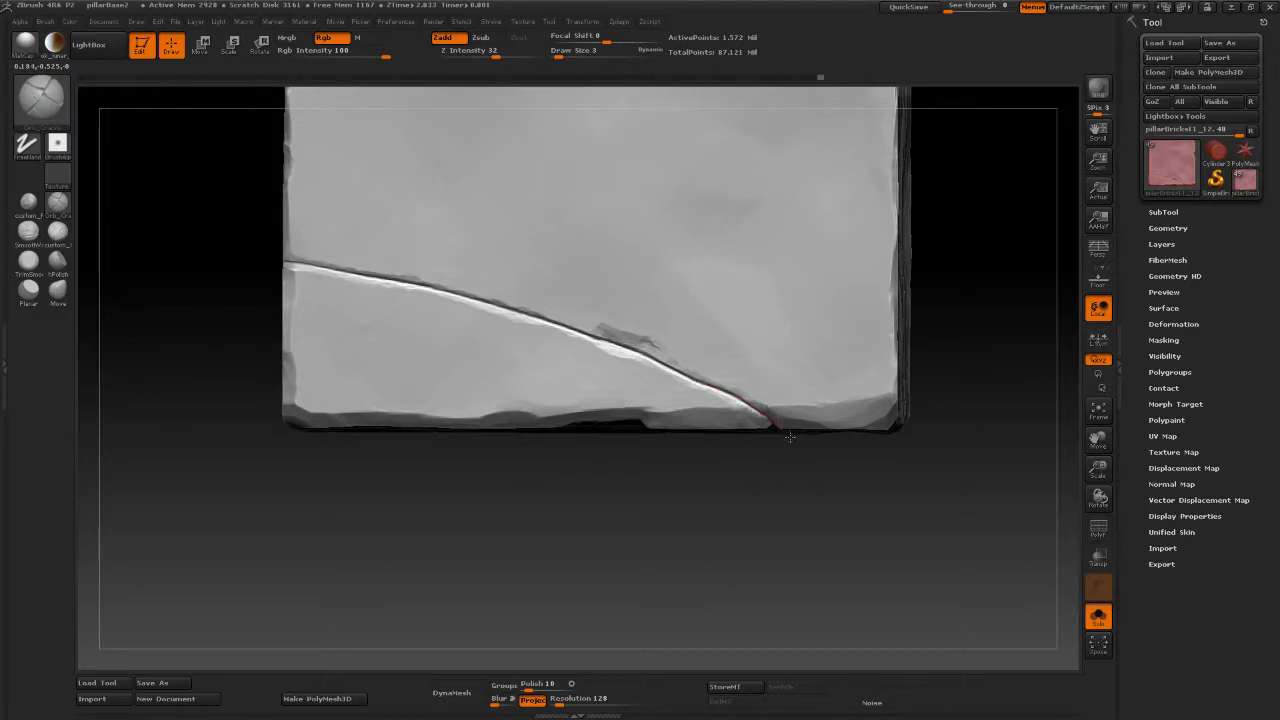
Inspect the finished crack from a distance, and end the brick's isolation to show the whole pillar.
left_click_drag(735, 542, 809, 345, "alt")
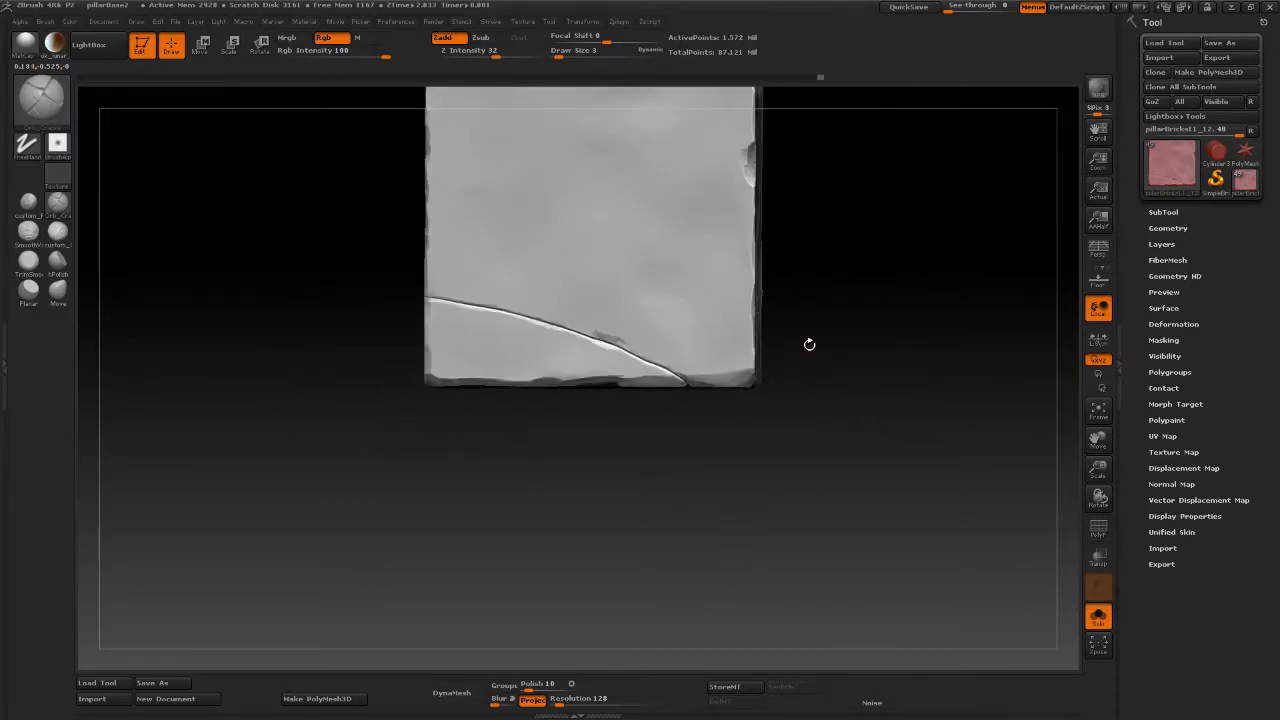
left_click_drag(788, 483, 800, 417, "alt")
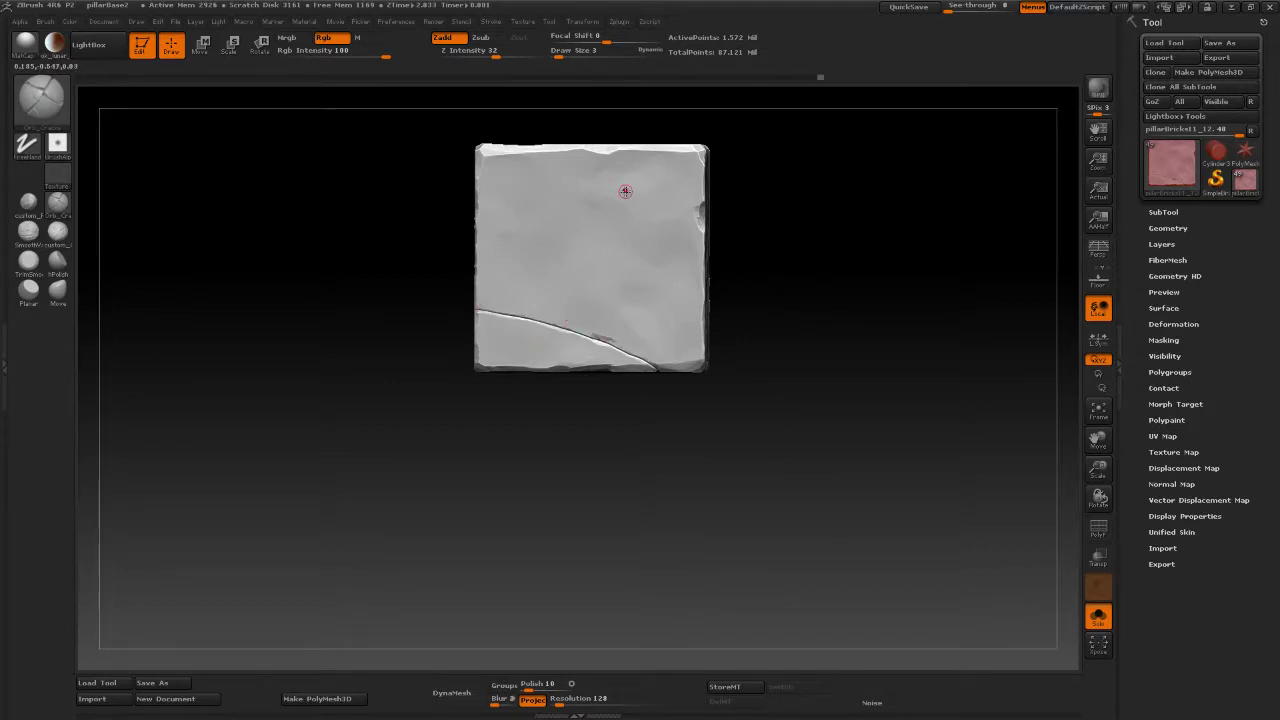
left_click_drag(914, 528, 1057, 500)
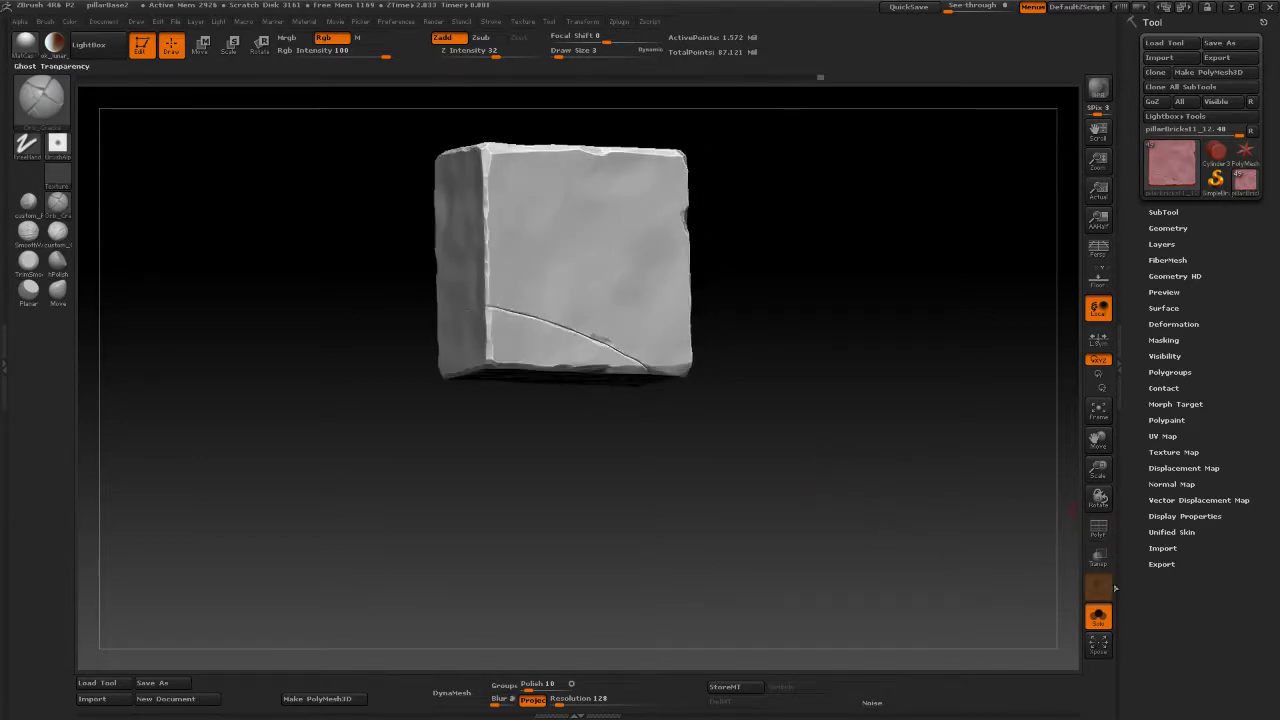
left_click(1098, 615)
mouse_move(917, 511)
left_mouse_down("shift")
mouse_move(946, 525)
mouse_move(929, 480)
mouse_move(843, 429)
left_mouse_up("shift")
left_click_drag(877, 522, 839, 415, "alt")
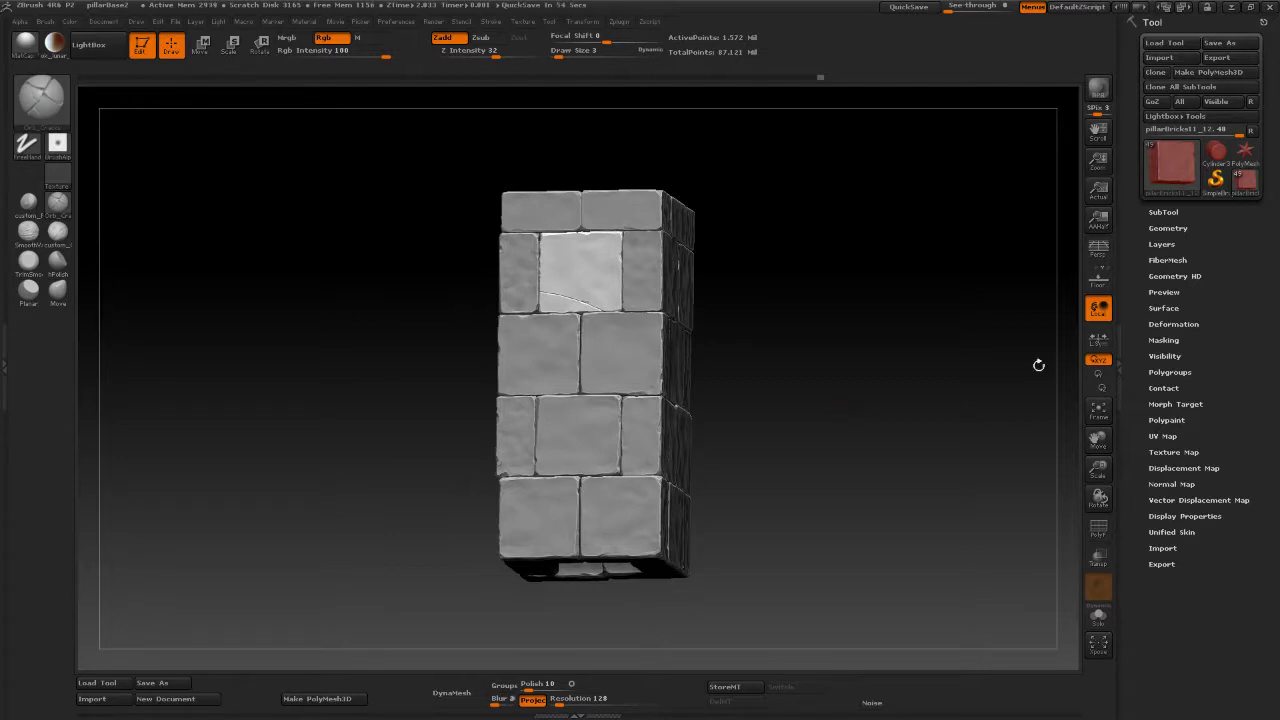
Save the project over the existing file pillarBase2.ZPR.
left_click(176, 22)
left_click(268, 47)
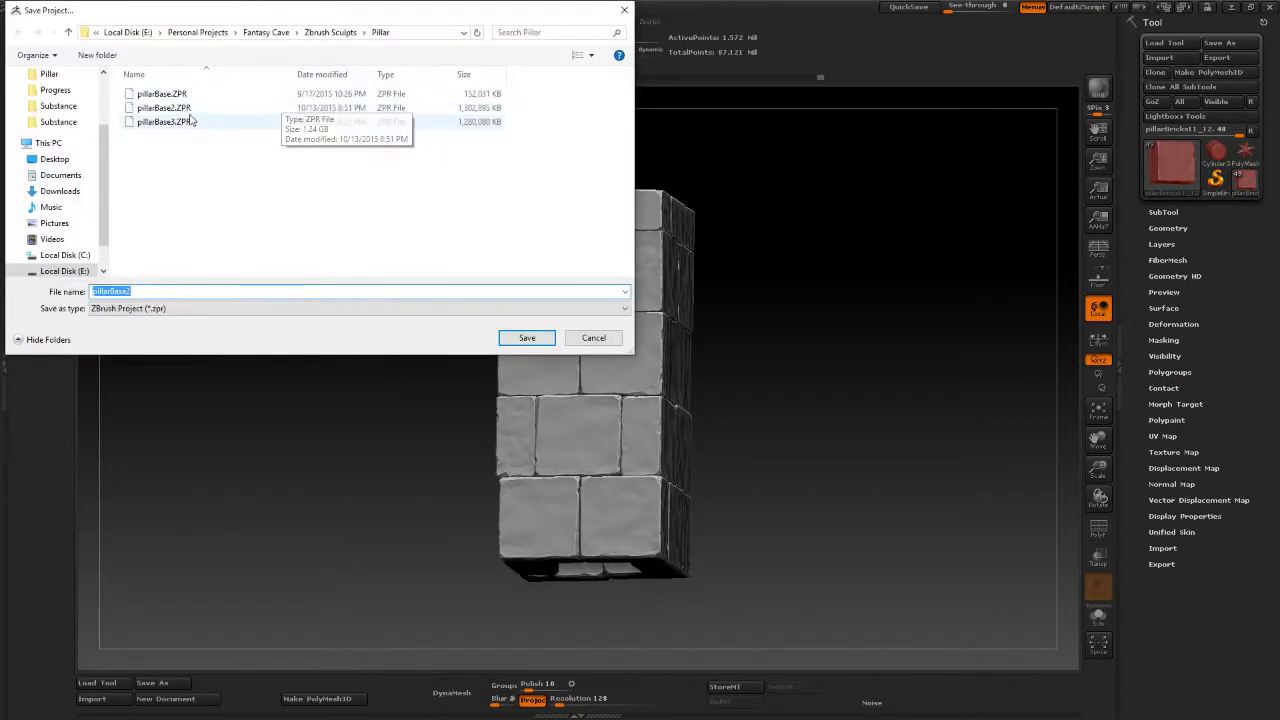
double_click(190, 110)
left_click(672, 356)
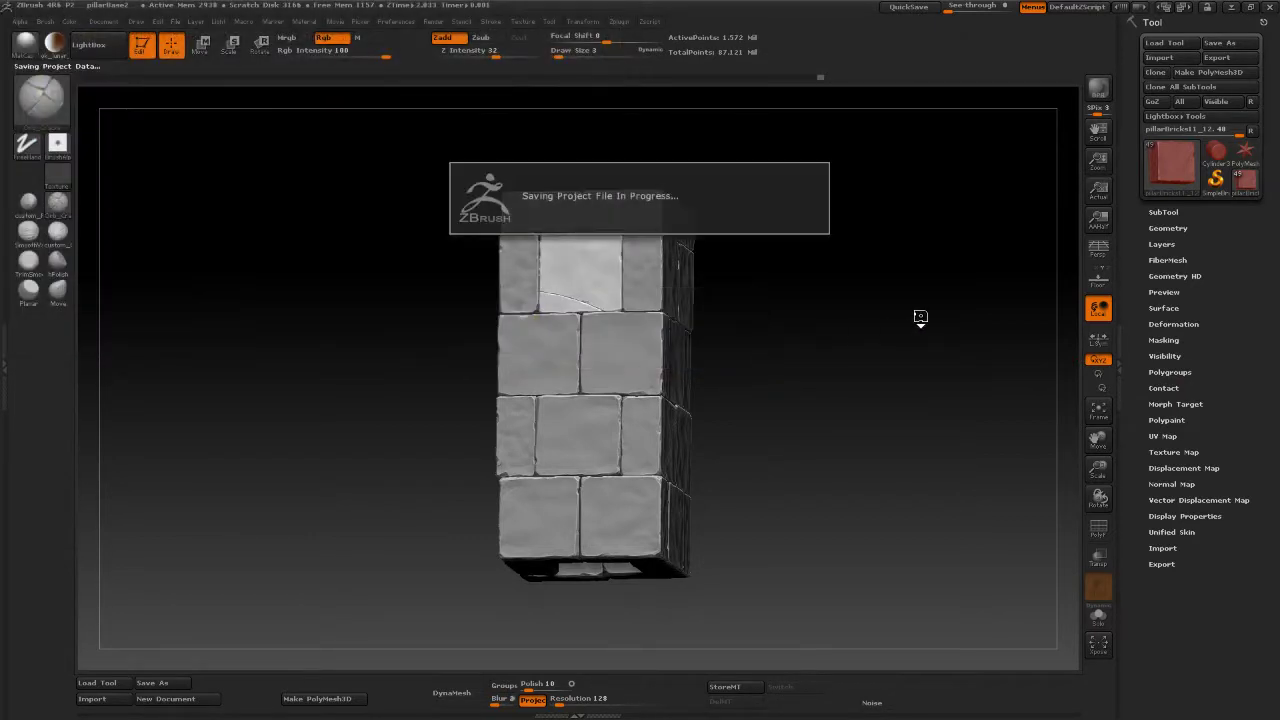
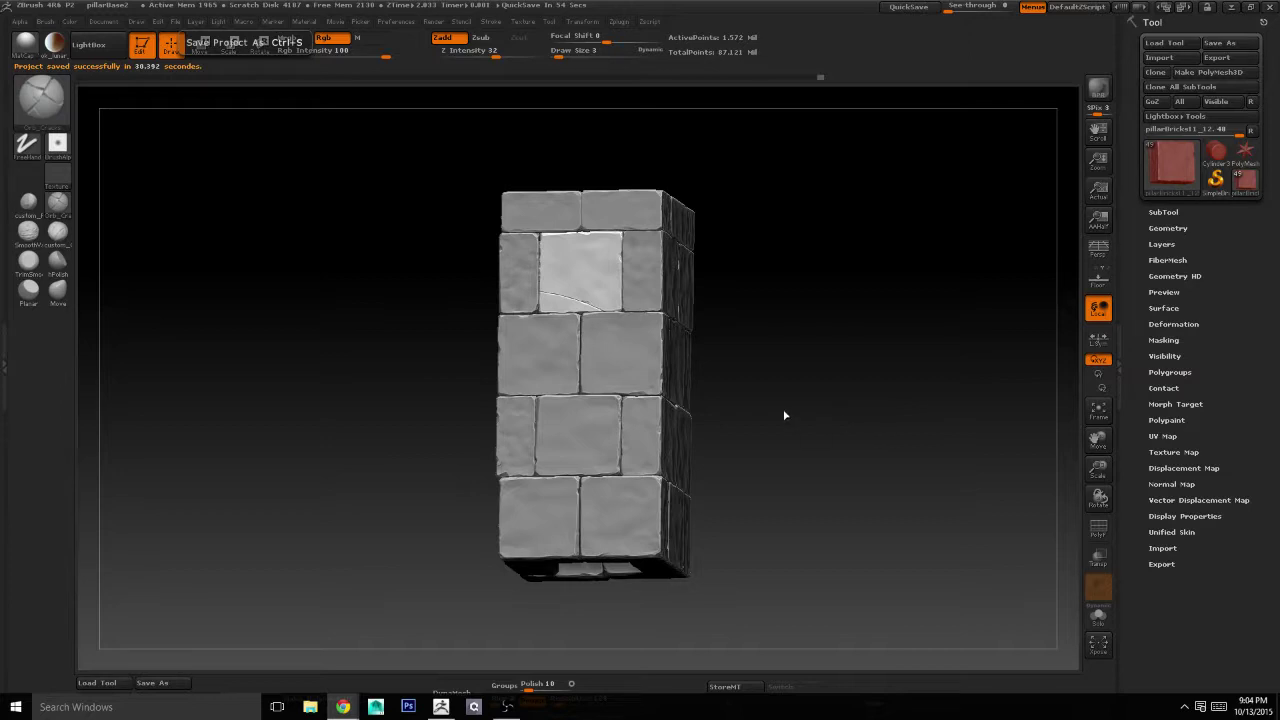
Make the right-hand brick in the pillar's bottom row the active subtool.
left_click_drag(578, 302, 608, 304)
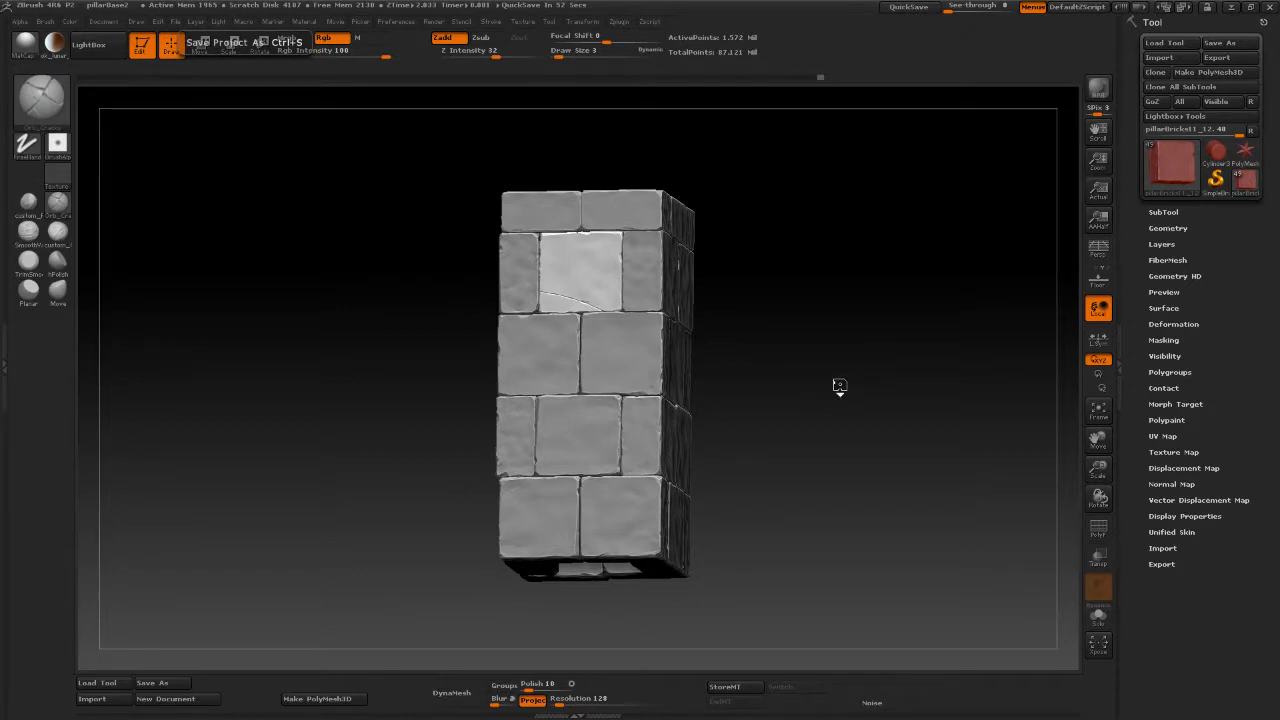
left_click_drag(838, 383, 972, 350)
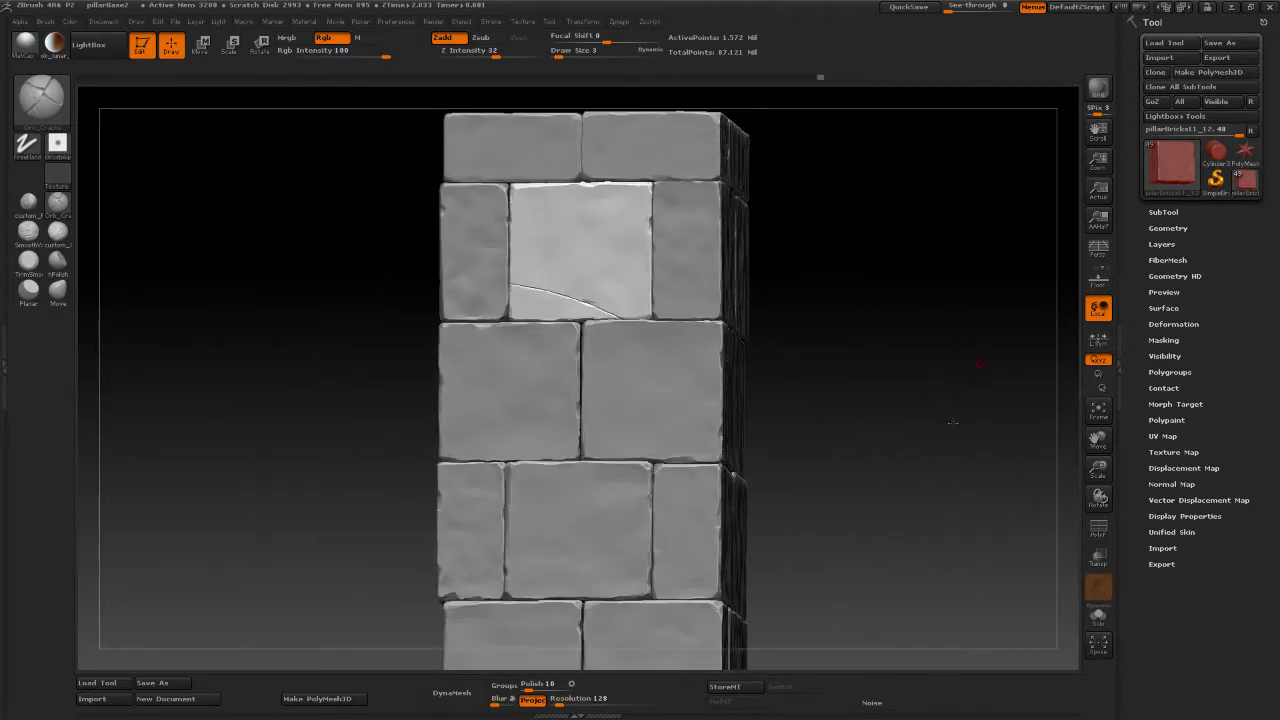
left_click_drag(965, 499, 951, 403, "alt")
left_click_drag(936, 447, 940, 450)
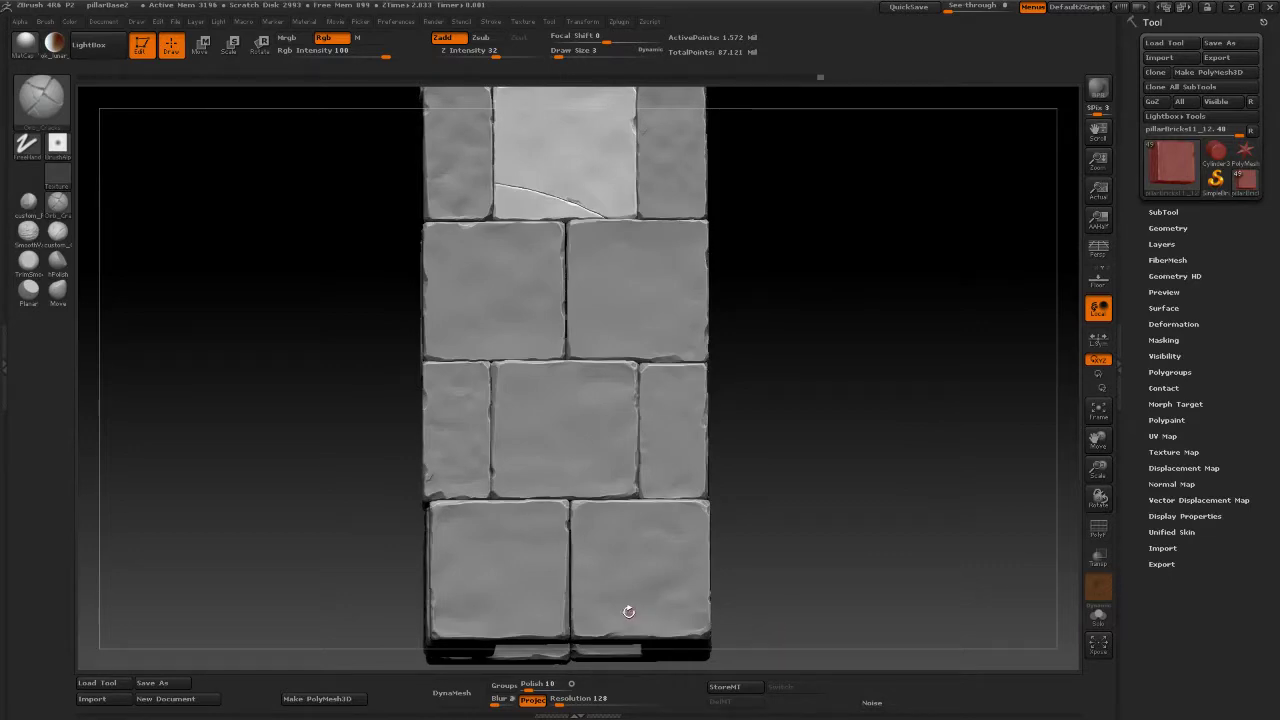
left_click_drag(721, 607, 820, 588)
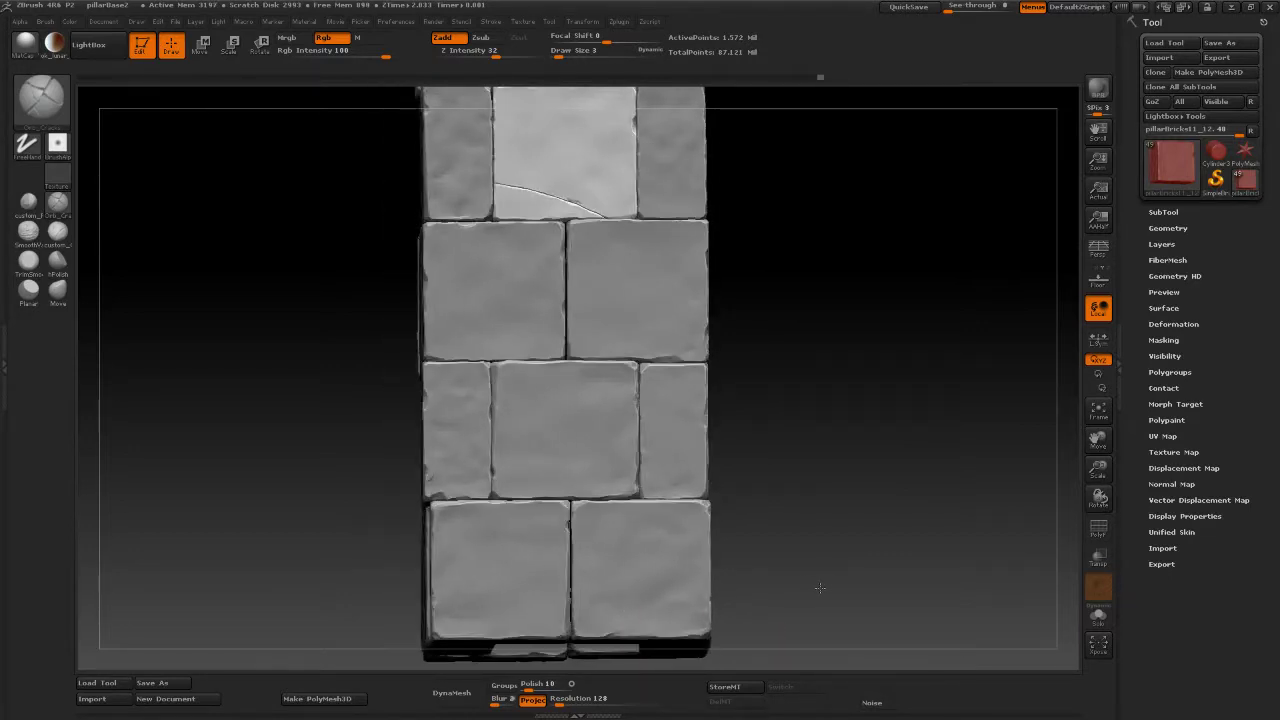
left_click(650, 584, "alt")
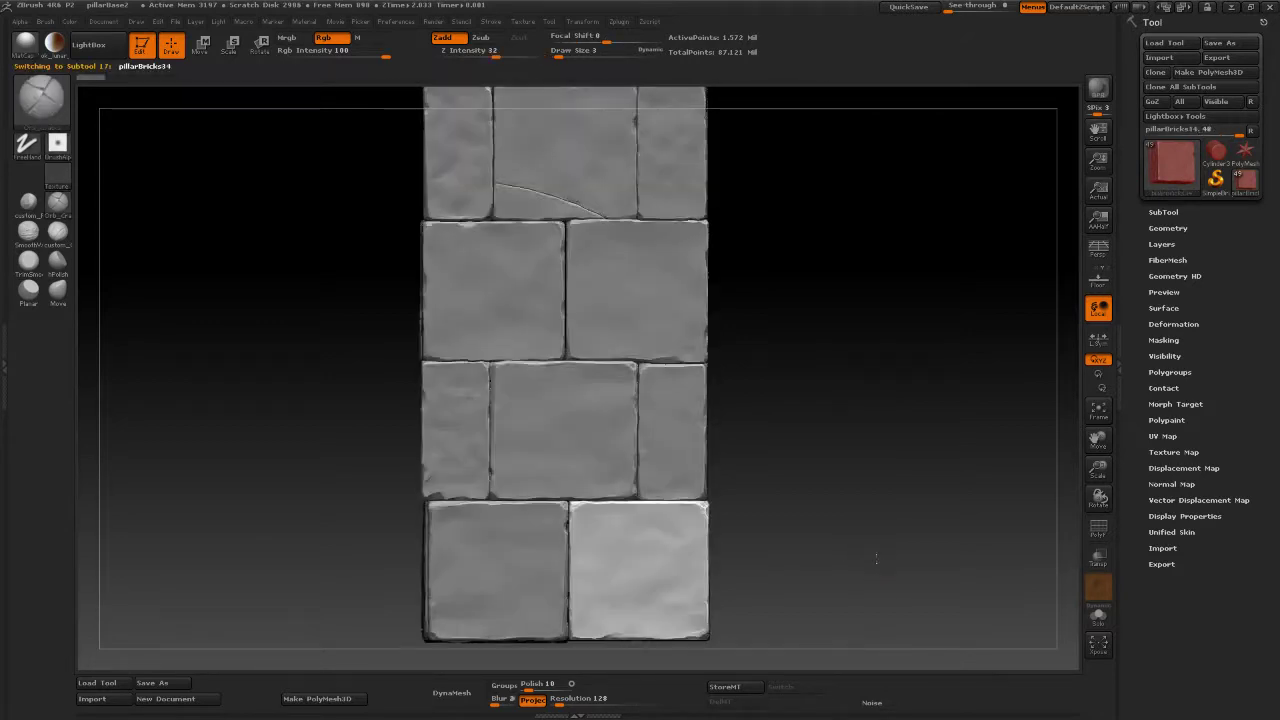
Examine the brick pillar's faces to find a brick that still needs crack damage.
left_click_drag(860, 548, 829, 551, "alt")
left_click_drag(826, 493, 806, 712, "alt")
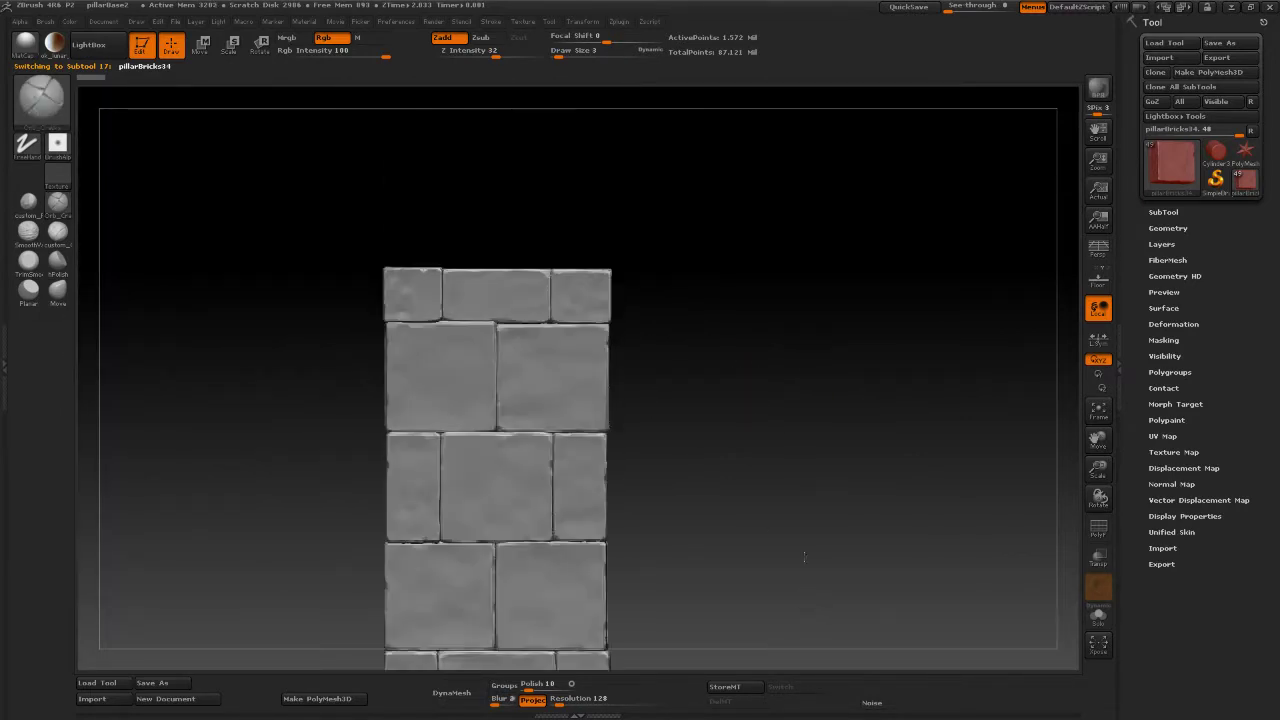
left_click_drag(812, 464, 803, 460)
left_click_drag(841, 517, 949, 487, "alt")
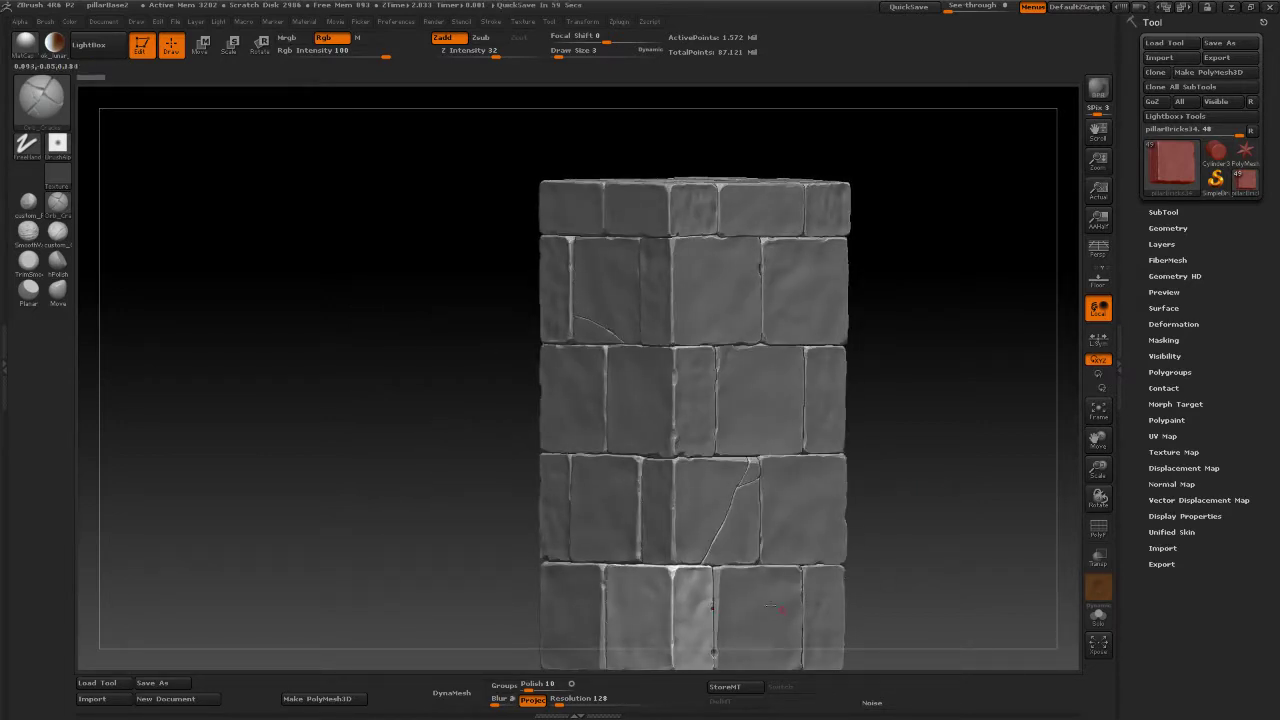
mouse_move(971, 529)
left_mouse_down()
mouse_move(936, 523)
mouse_move(1034, 525)
left_mouse_up()
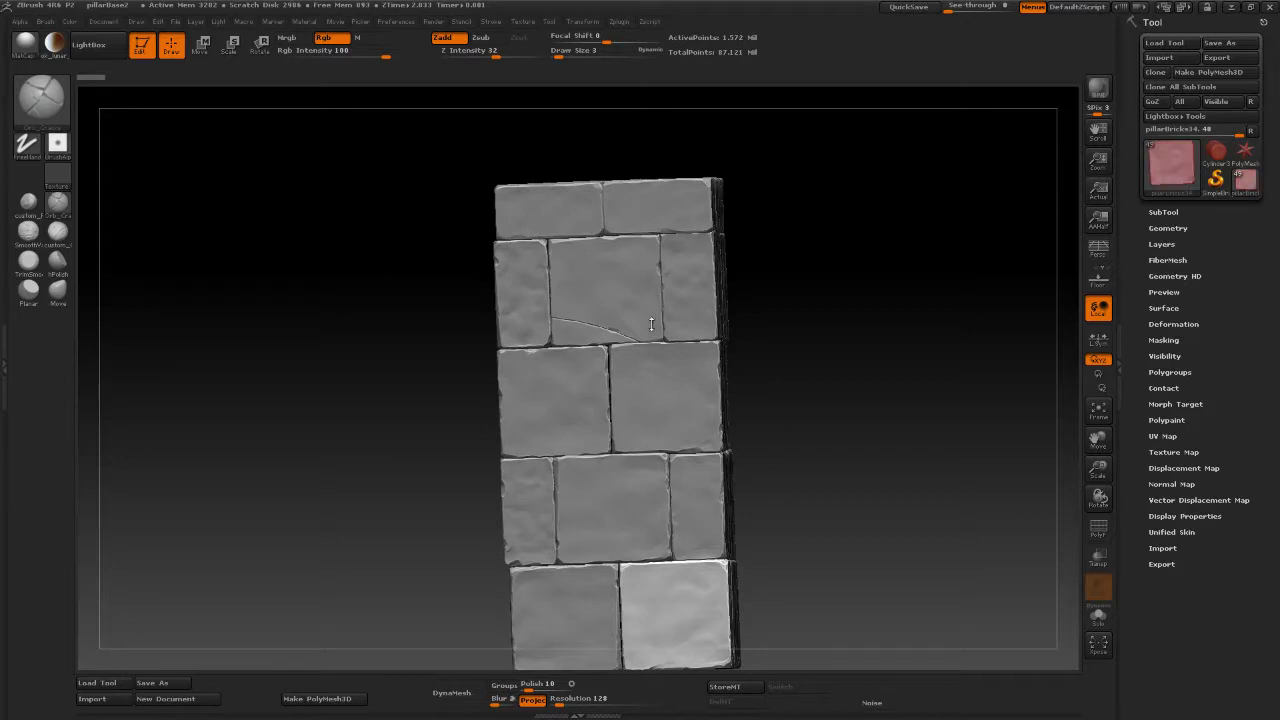
left_click_drag(851, 384, 615, 319)
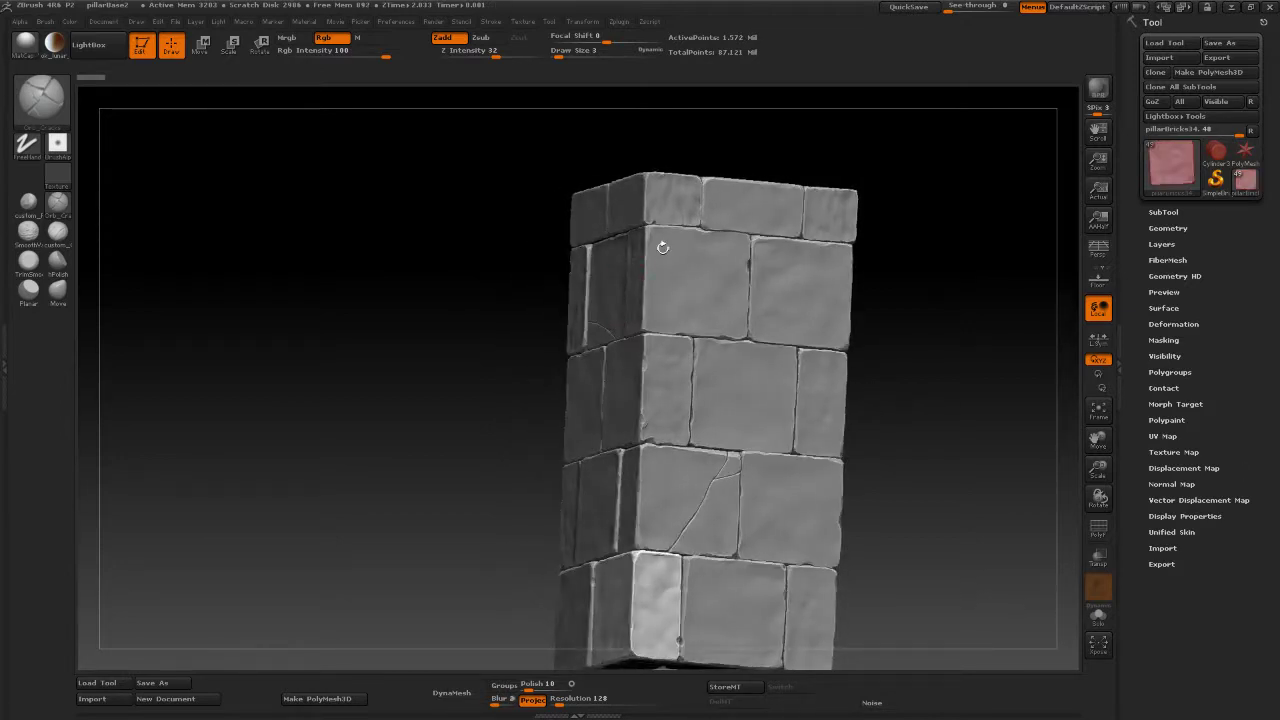
left_click_drag(1008, 401, 998, 401)
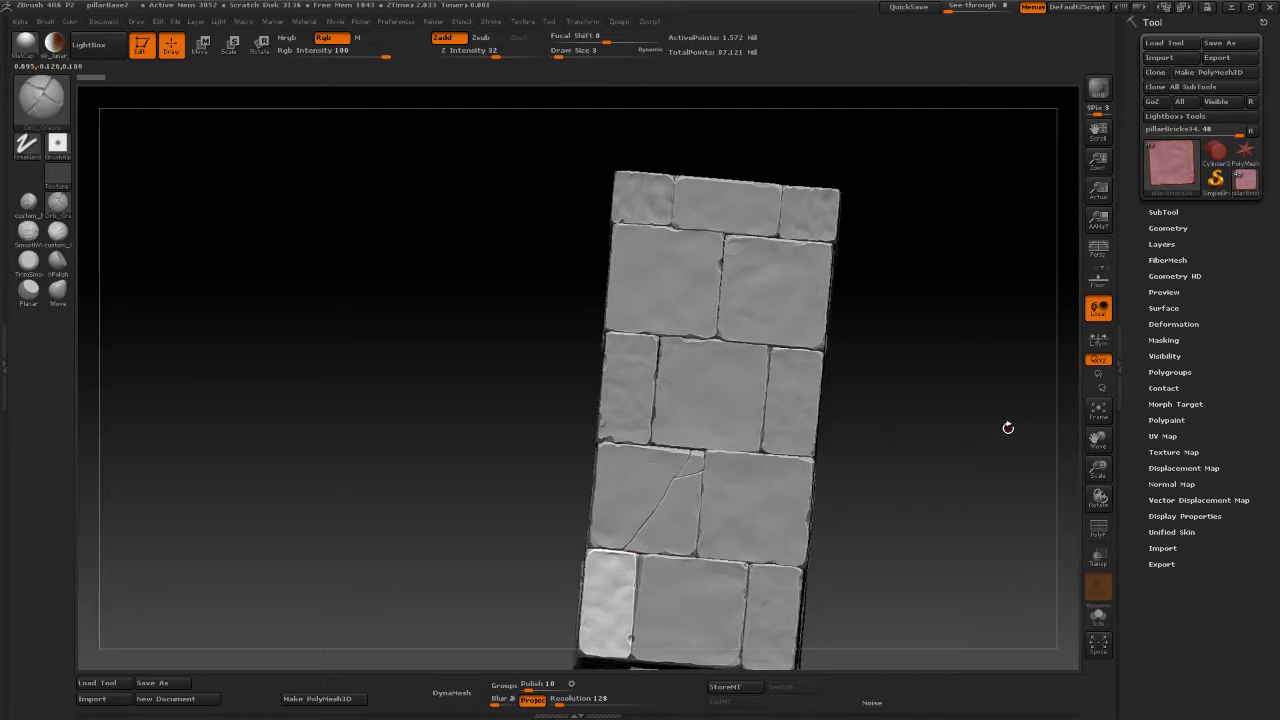
left_click_drag(1058, 469, 1040, 461)
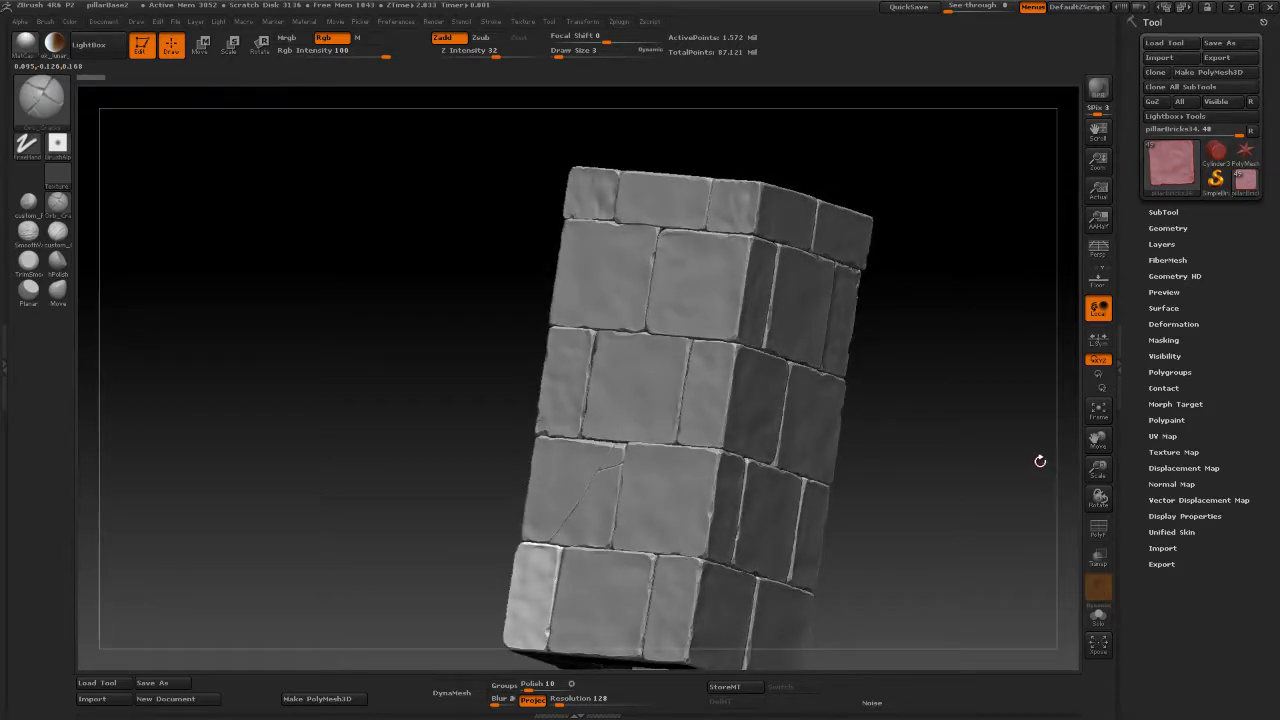
left_click_drag(1023, 531, 1099, 477)
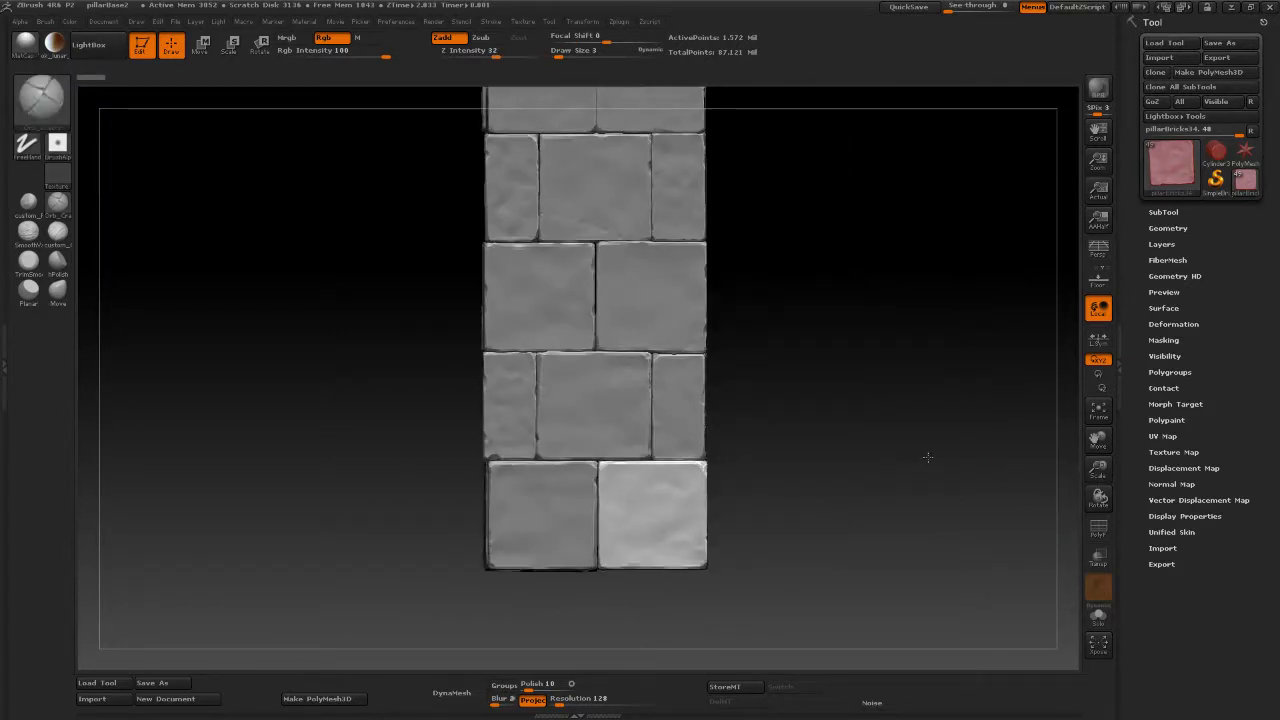
left_click_drag(928, 457, 990, 463)
left_click_drag(814, 366, 914, 403, "alt")
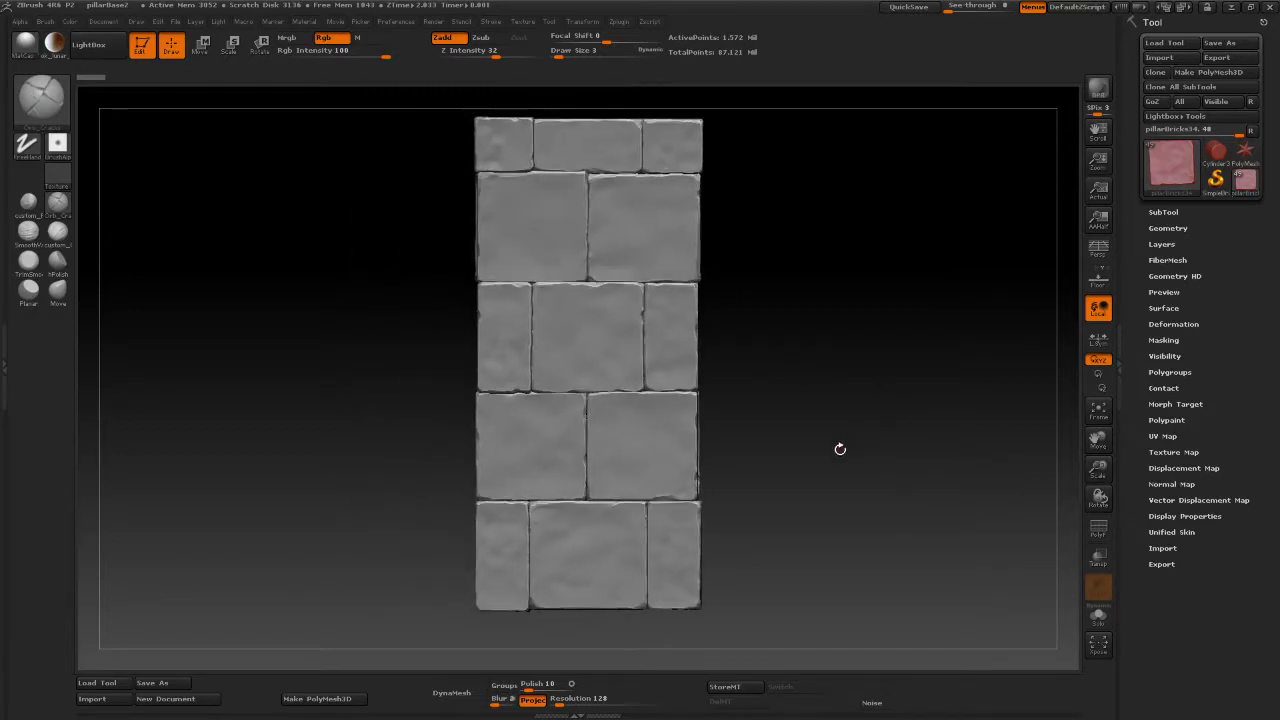
left_click_drag(840, 449, 889, 272, "alt")
left_click_drag(922, 382, 851, 479)
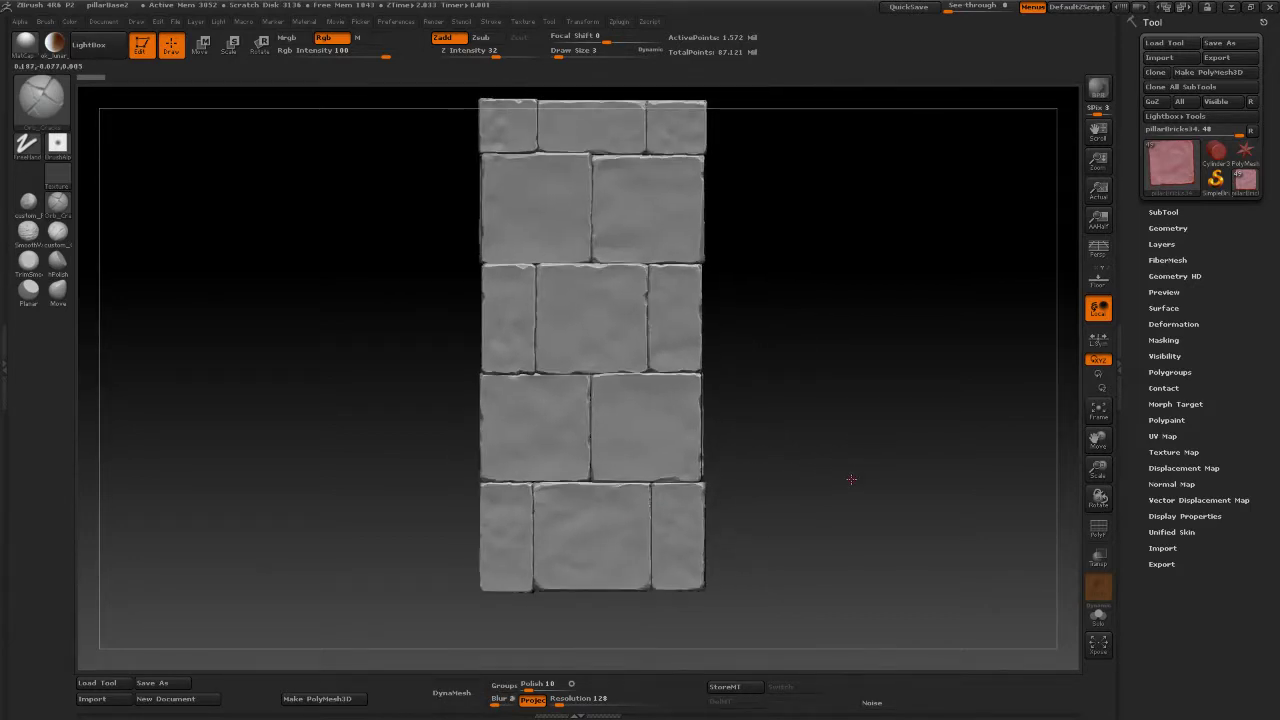
Select the wide middle brick in the bottom row of the uncracked face and isolate it in Solo mode.
left_click(575, 546, "alt")
left_click_drag(902, 524, 871, 409, "alt")
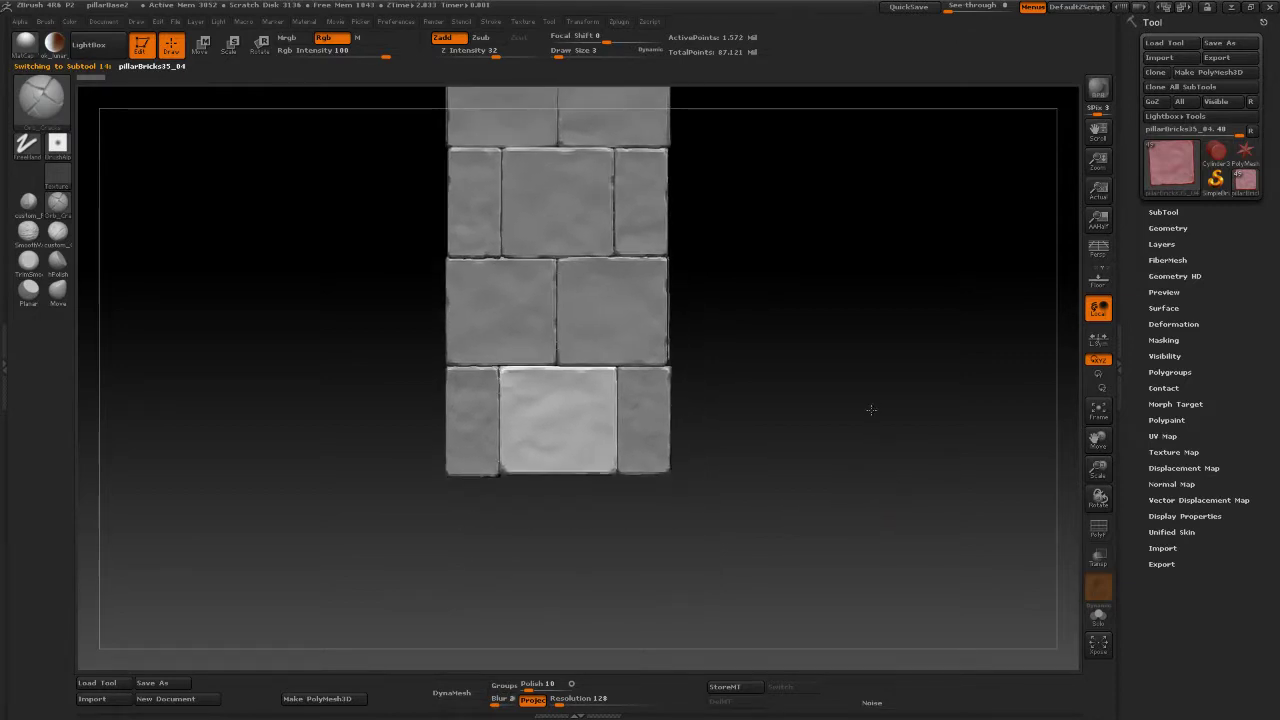
left_click(1095, 618)
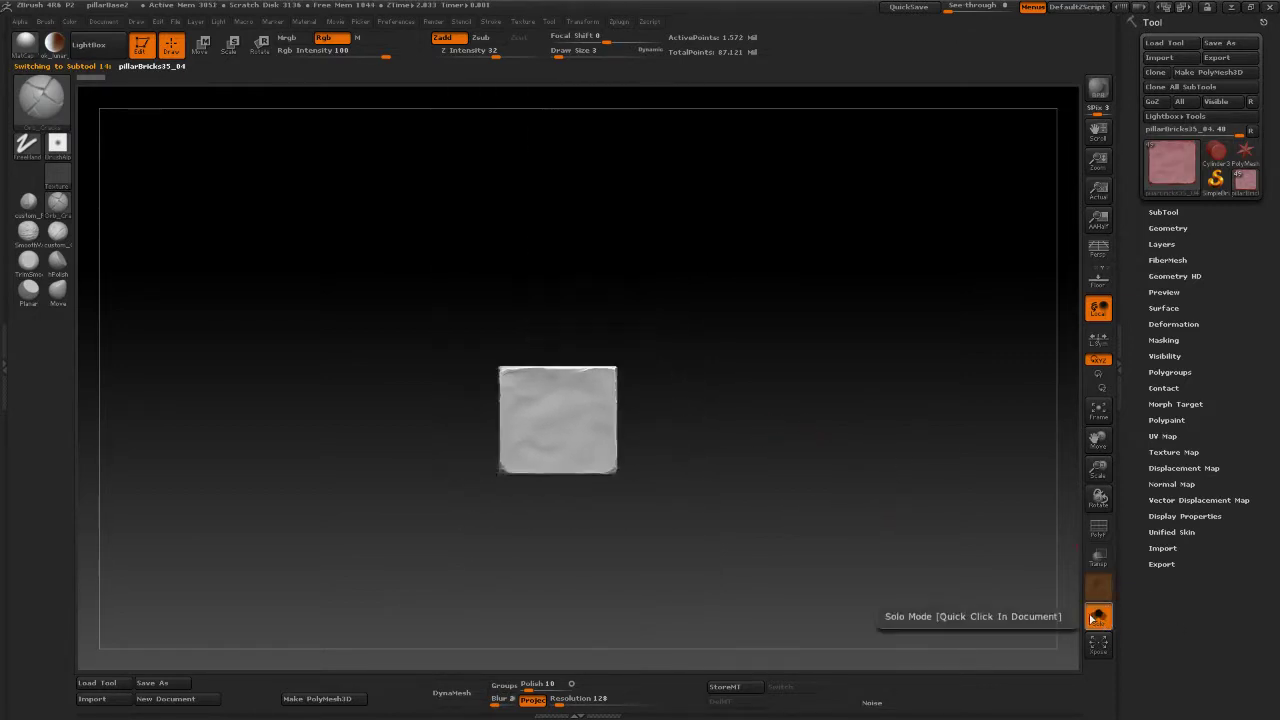
mouse_move(889, 478)
left_mouse_down()
mouse_move(775, 445)
mouse_move(817, 428)
mouse_move(825, 462)
left_mouse_up()
left_click_drag(797, 401, 827, 465, "alt")
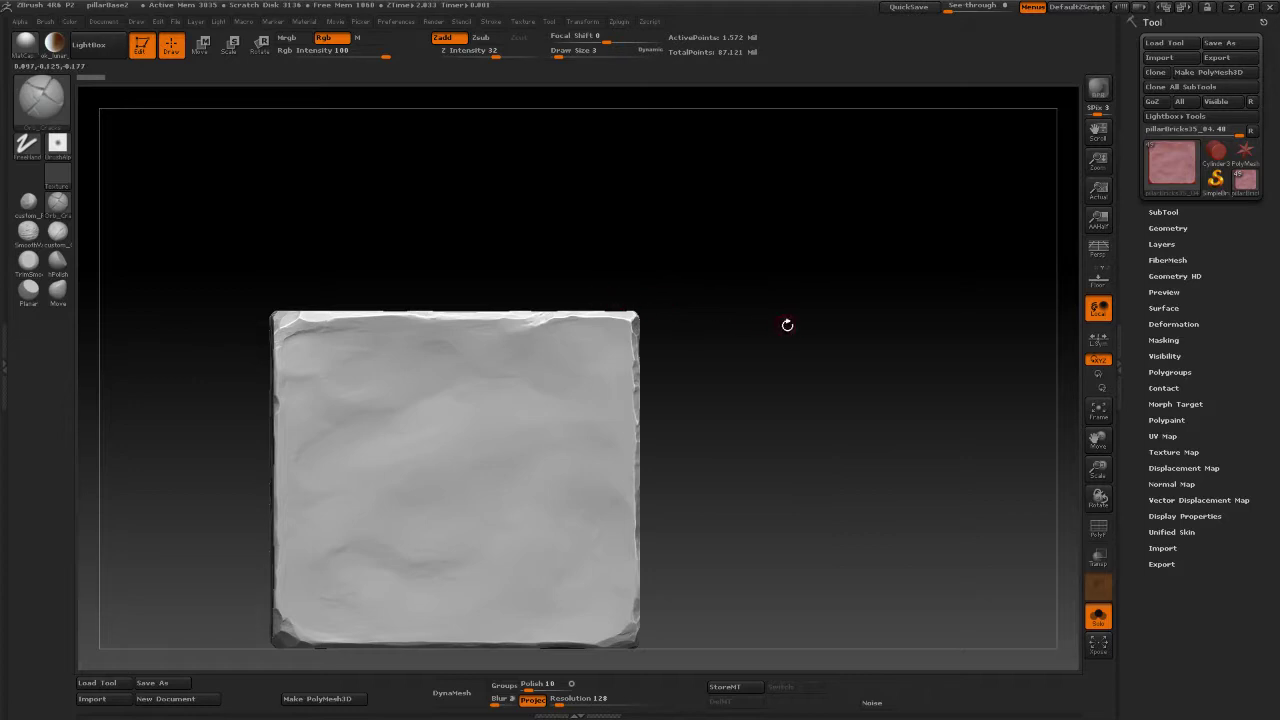
Carve a diagonal crack with the Orb_Cracks brush across the brick's upper front corner, continuing it onto the adjoining side and top faces.
left_click_drag(786, 326, 769, 332)
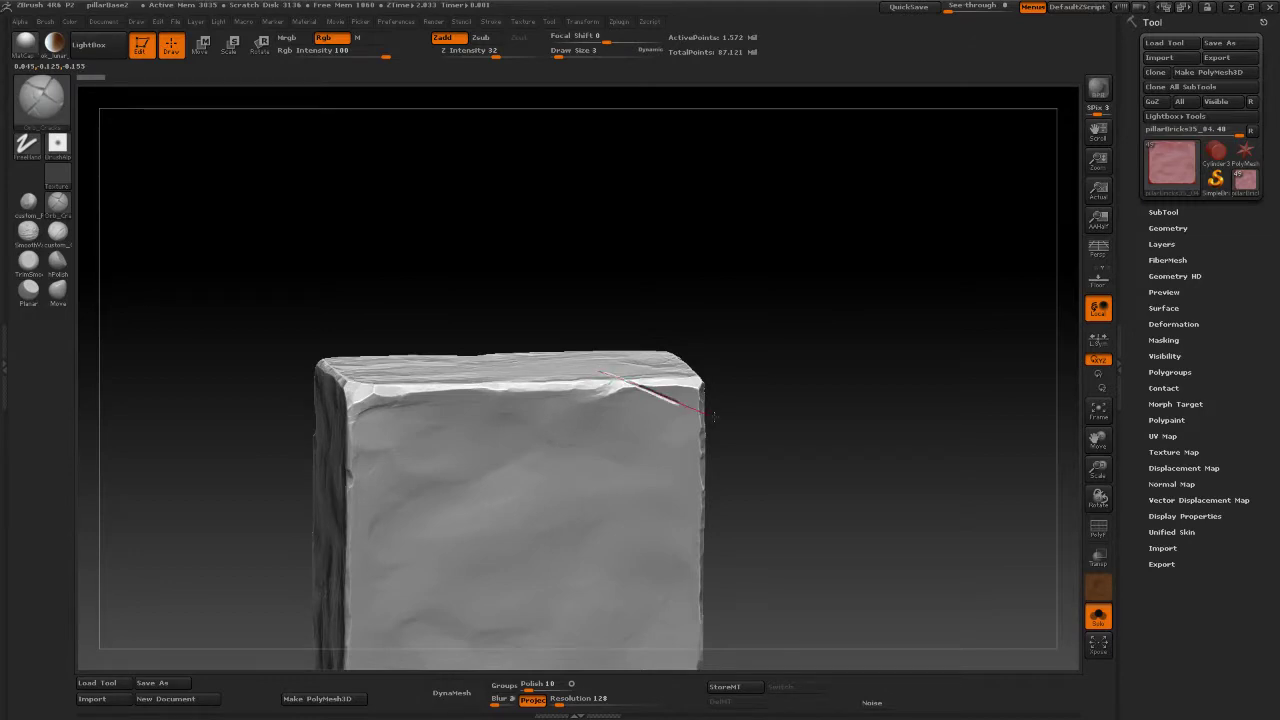
mouse_move(740, 421)
left_mouse_down()
mouse_move(797, 429)
mouse_move(663, 380)
left_mouse_up()
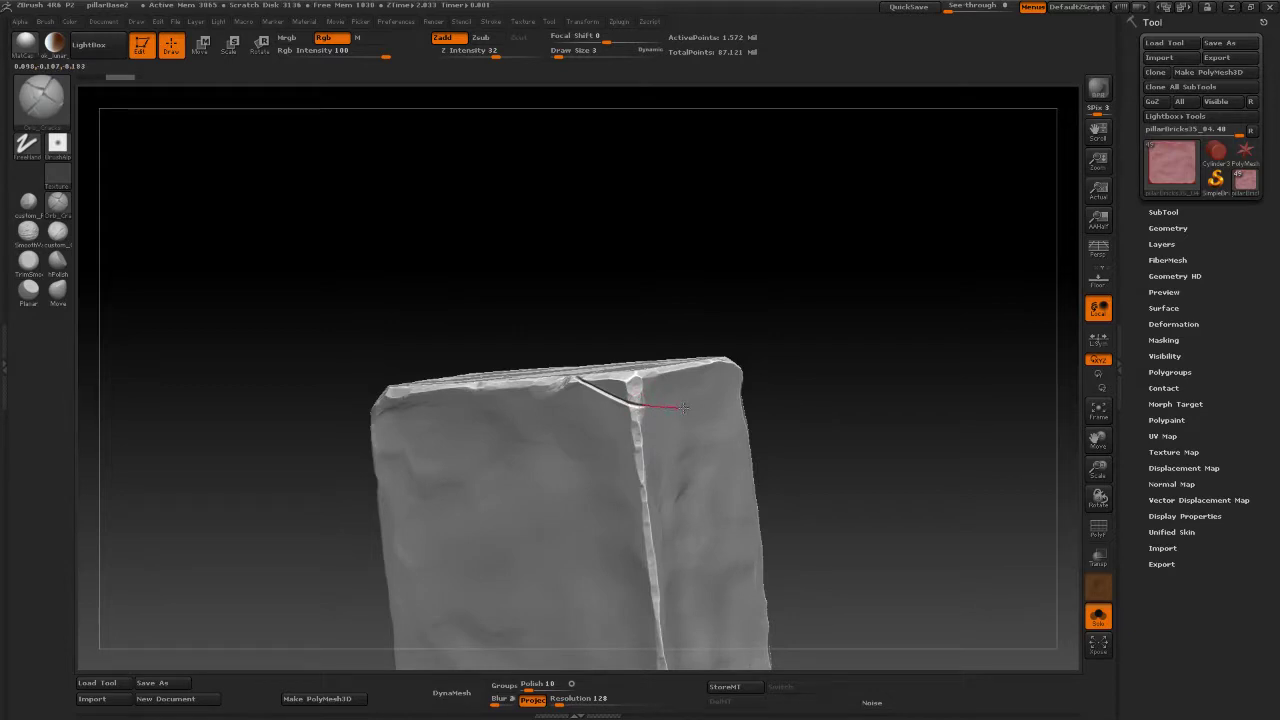
left_click_drag(698, 407, 700, 407)
mouse_move(825, 383)
left_mouse_down()
mouse_move(857, 369)
mouse_move(848, 354)
mouse_move(794, 394)
mouse_move(832, 432)
left_mouse_up()
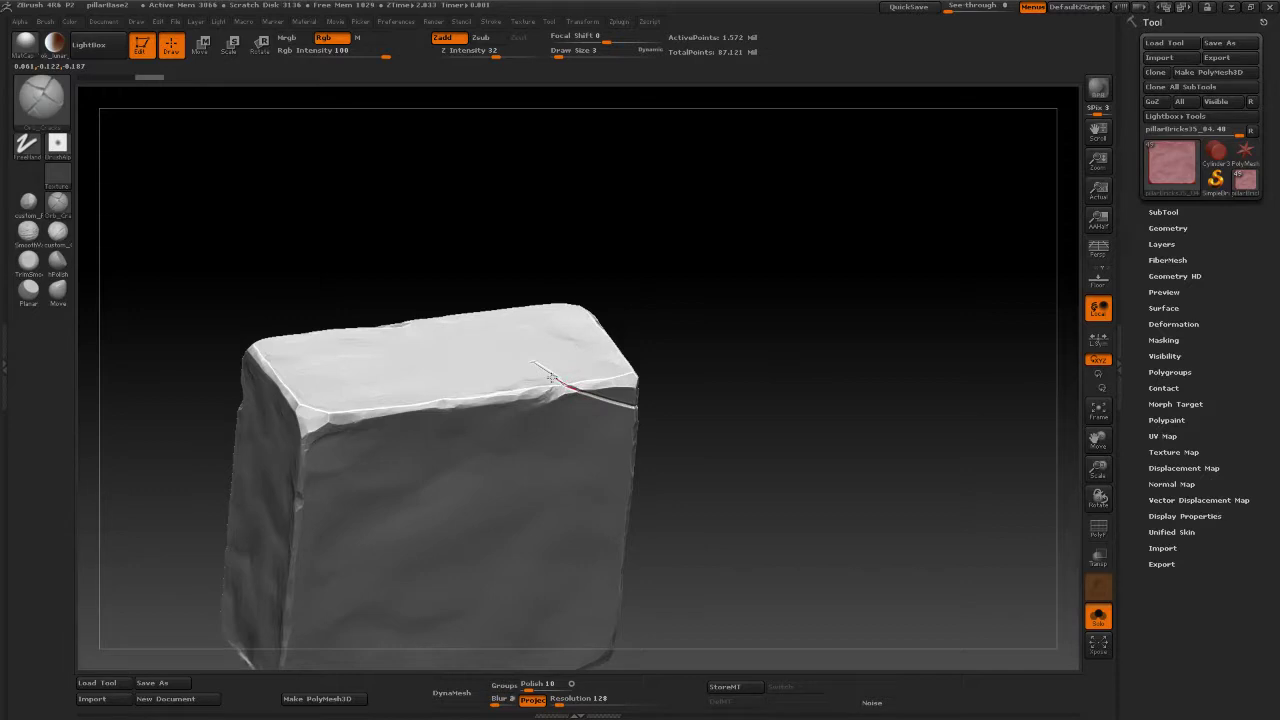
left_click_drag(527, 361, 524, 359)
left_click_drag(775, 392, 748, 272)
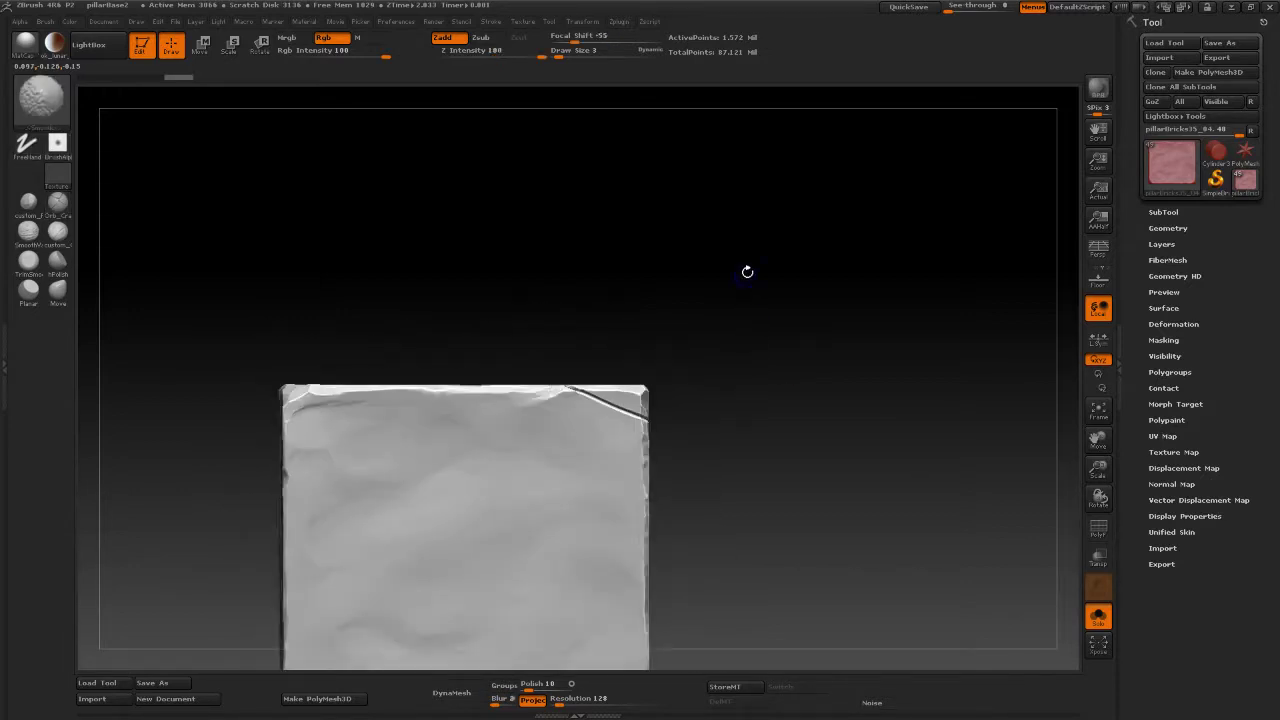
mouse_move(780, 397)
left_mouse_down("alt")
mouse_move(755, 355)
mouse_move(735, 385)
mouse_move(765, 394)
mouse_move(751, 397)
mouse_move(789, 482)
mouse_move(703, 323)
left_mouse_up("alt")
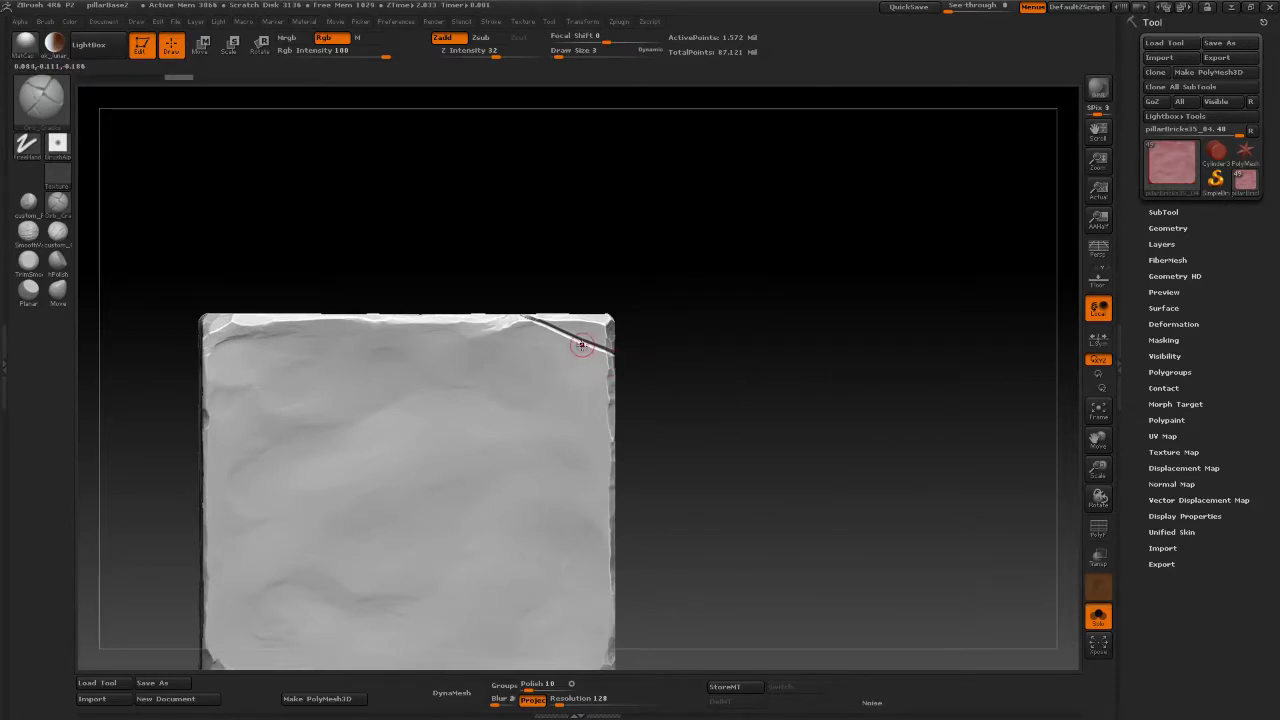
left_click_drag(591, 347, 655, 400)
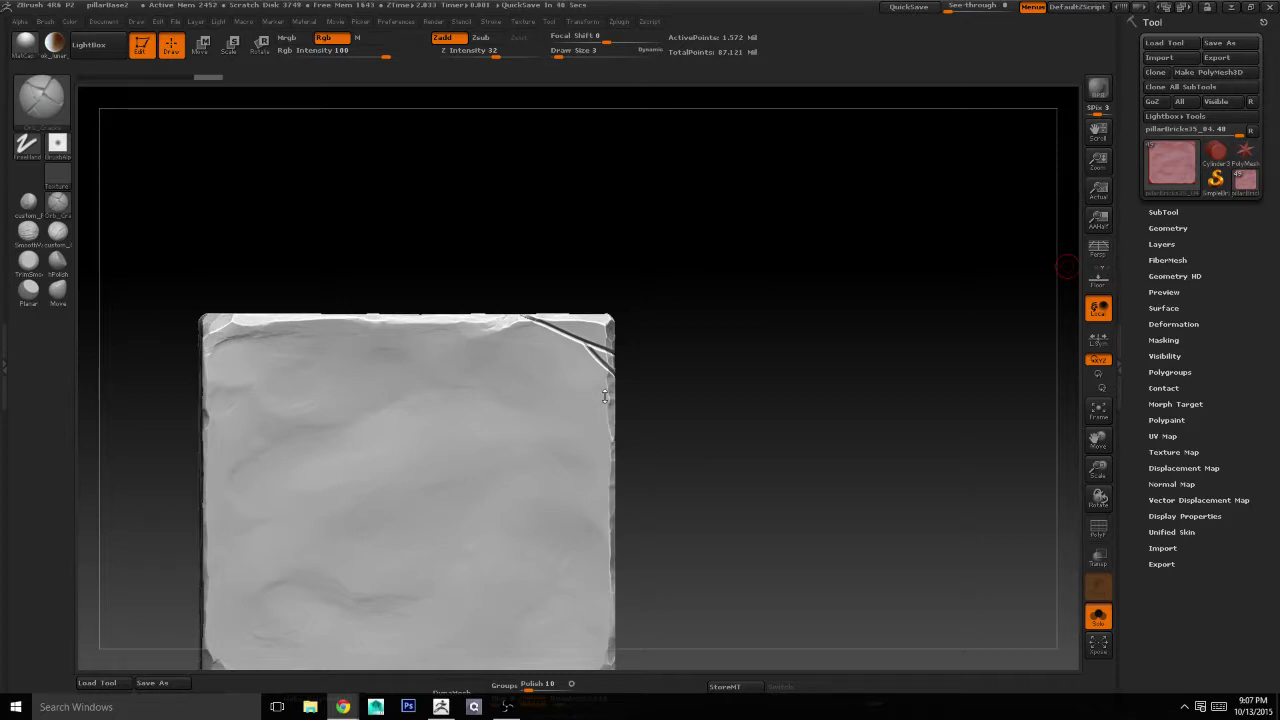
left_click(728, 381)
key("ctrl+z")
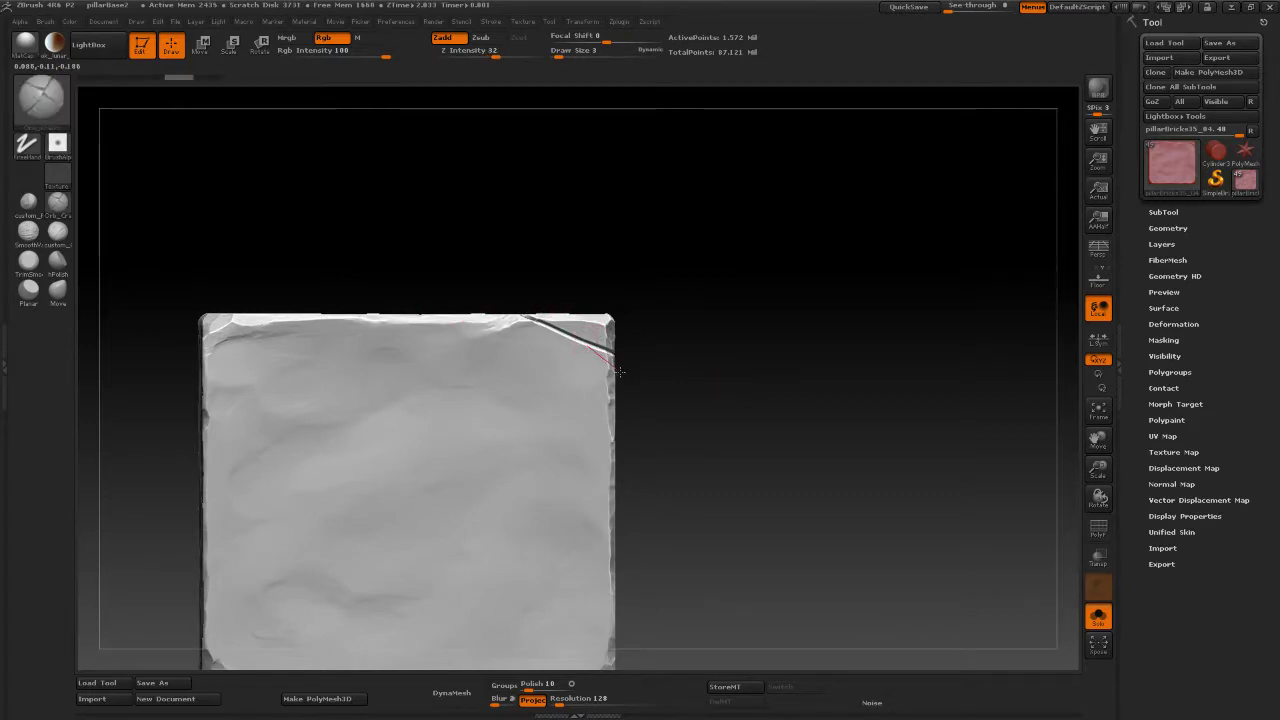
left_click_drag(650, 386, 652, 384)
key("ctrl+z")
Carve and deepen a short branch crack running from the main corner crack down to the brick's side edge.
left_click_drag(657, 416, 635, 395)
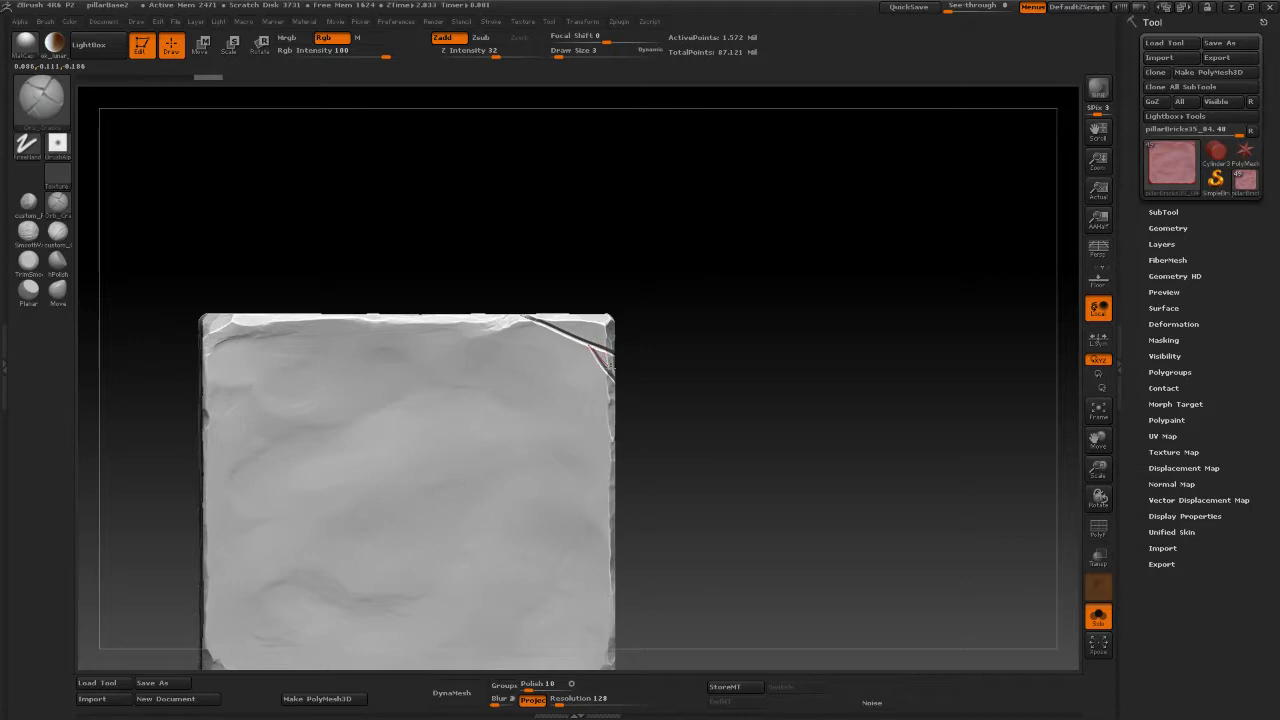
left_click_drag(626, 384, 630, 379)
left_click_drag(694, 344, 718, 390, "alt")
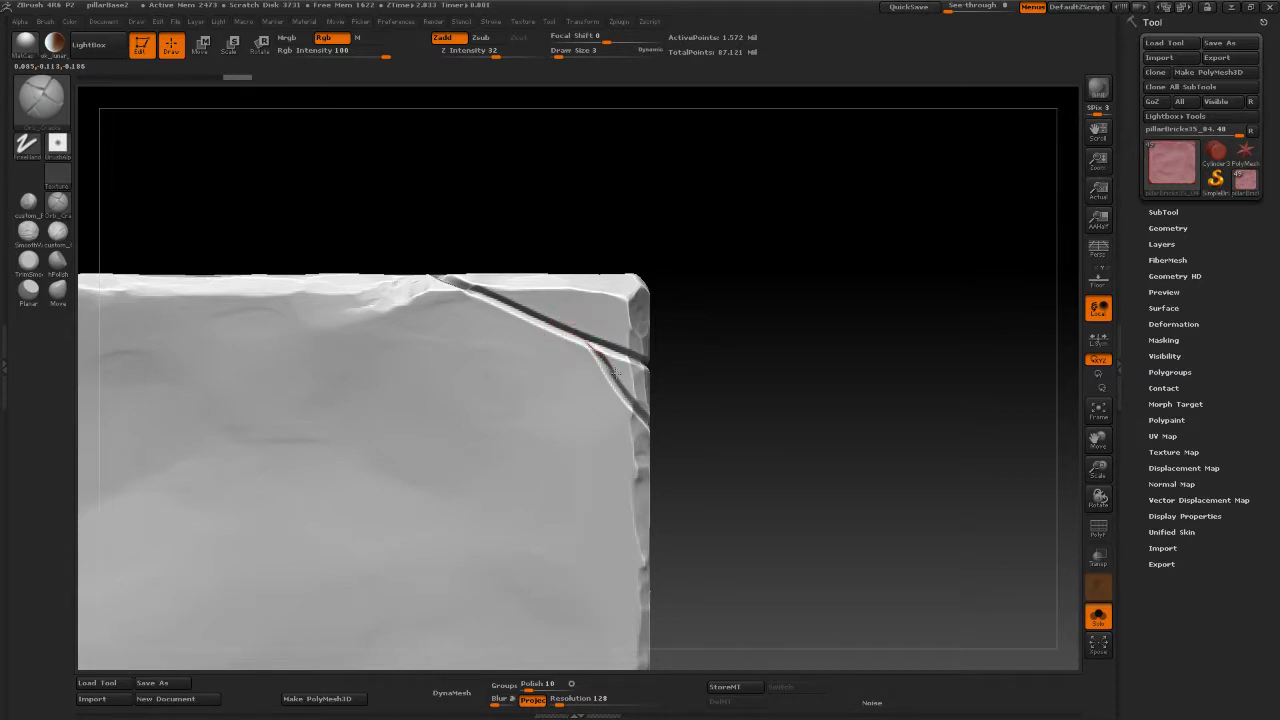
left_click_drag(622, 380, 623, 400)
left_click_drag(645, 413, 650, 419)
left_click_drag(738, 415, 667, 301, "alt")
left_click_drag(704, 341, 663, 271)
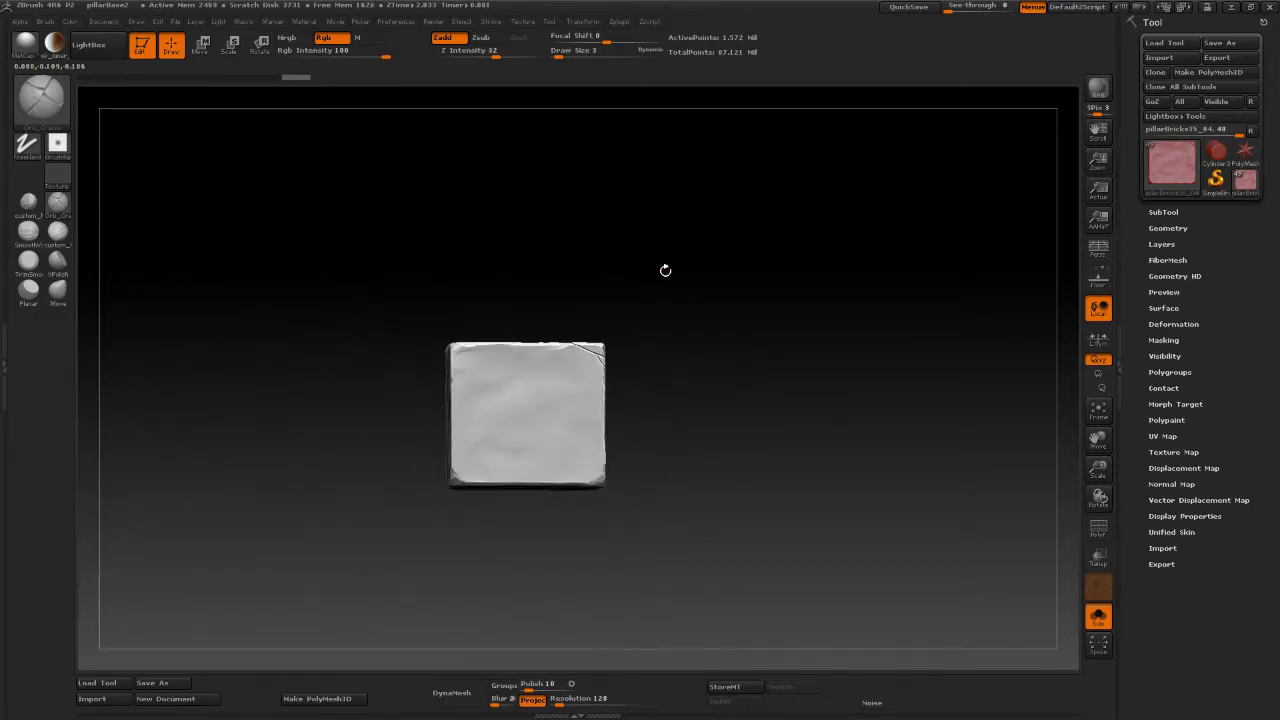
Switch to the custom polish brush and adjust its draw size for detailing the cracked corner.
mouse_move(706, 323)
left_mouse_down()
mouse_move(734, 346)
mouse_move(660, 303)
mouse_move(752, 412)
left_mouse_up()
left_click(54, 258)
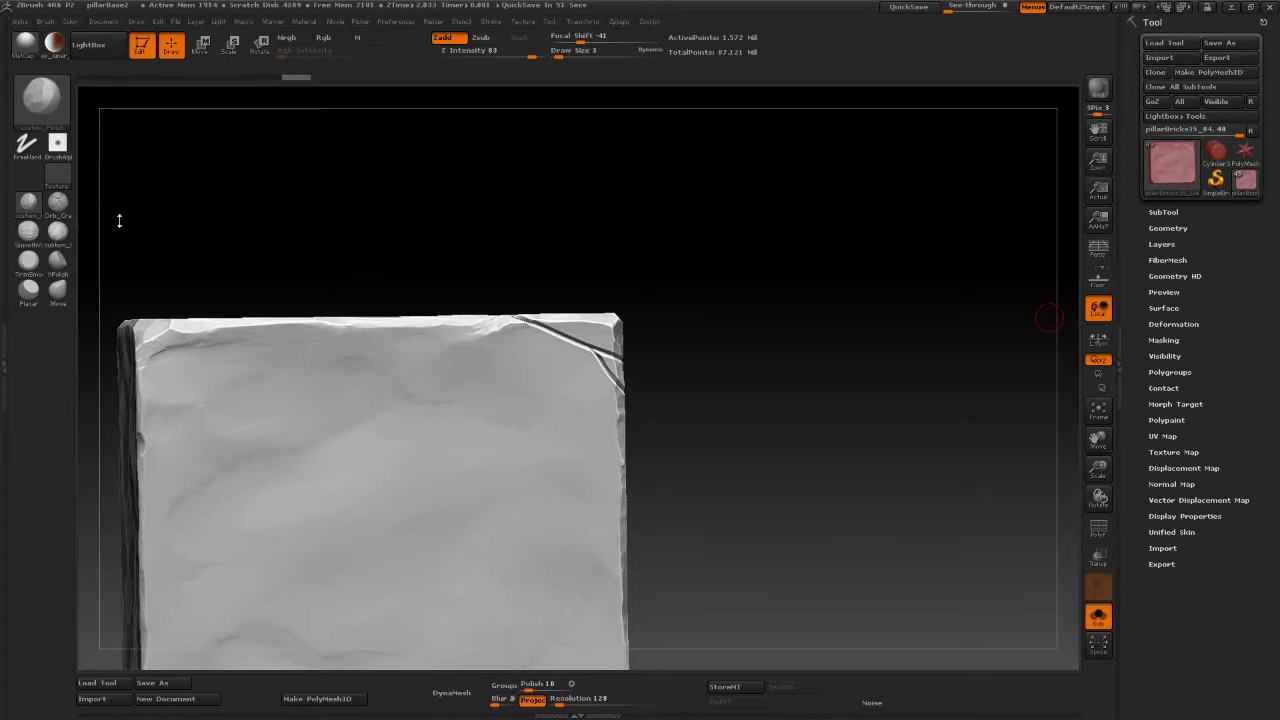
left_click(28, 213)
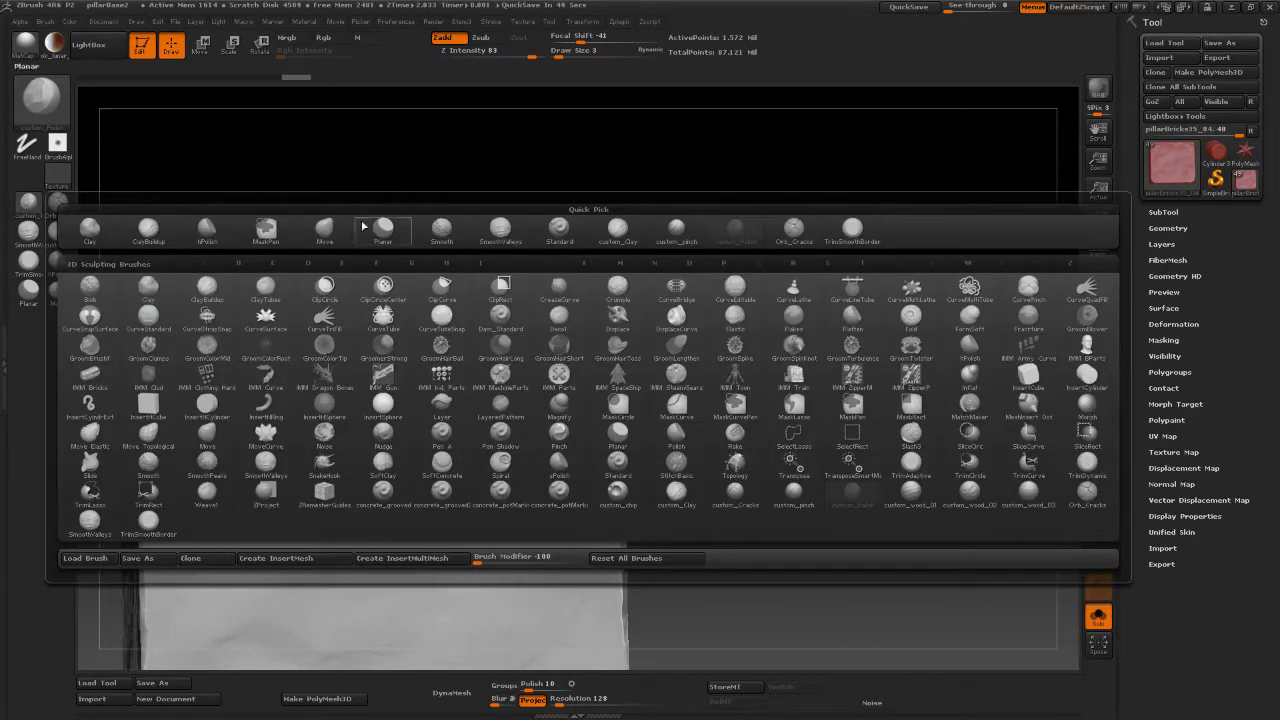
mouse_move(724, 277)
left_mouse_down("alt")
mouse_move(763, 349)
mouse_move(715, 296)
left_mouse_up("alt")
key("space")
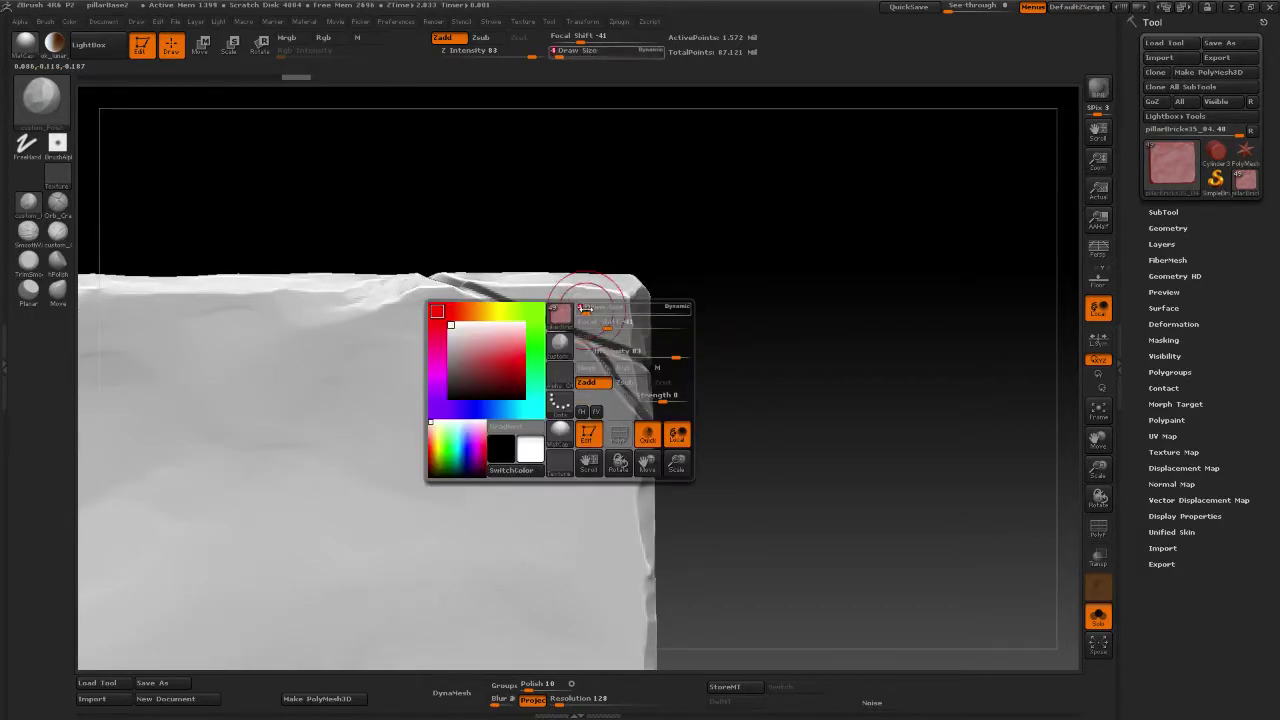
left_click_drag(589, 310, 587, 312)
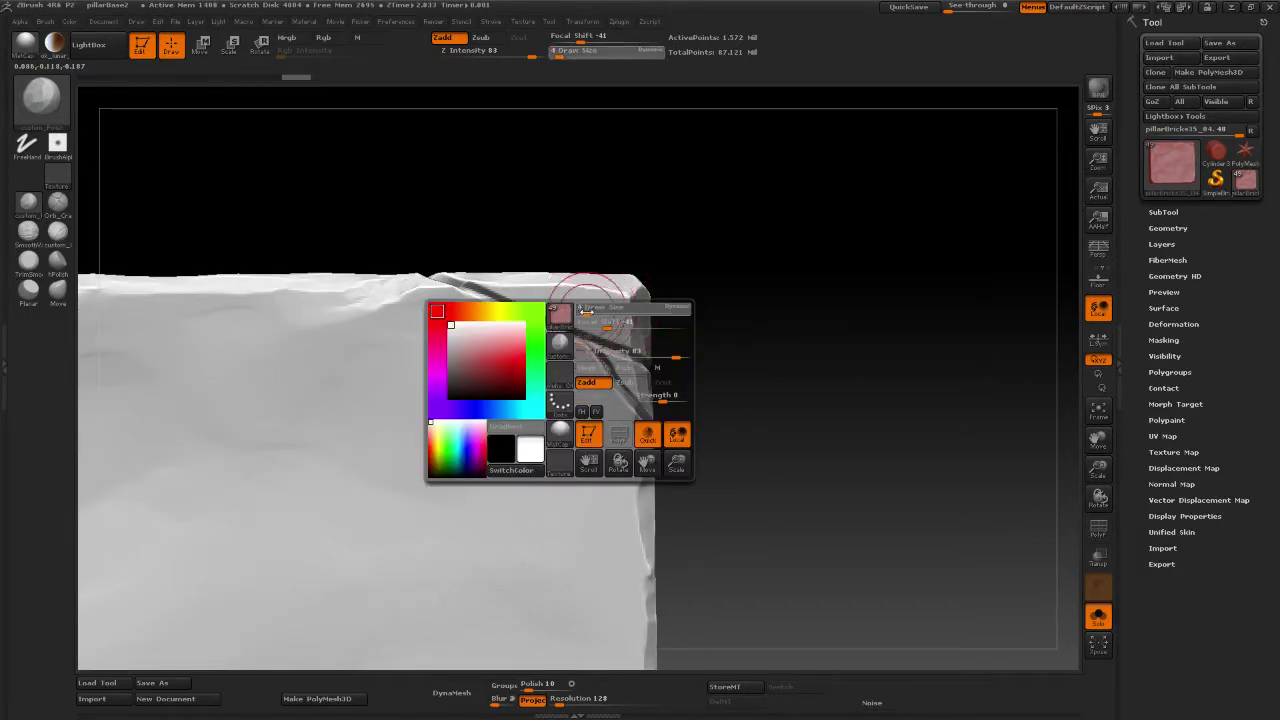
key("space")
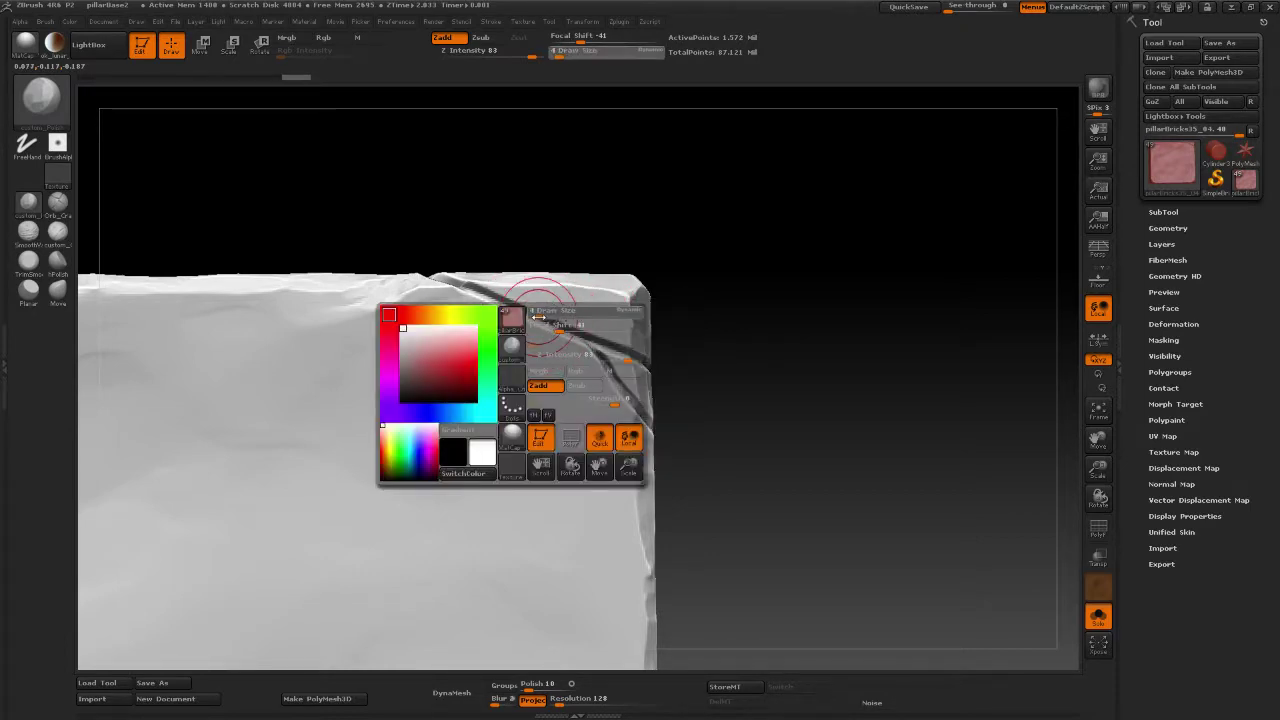
left_click_drag(538, 319, 524, 308)
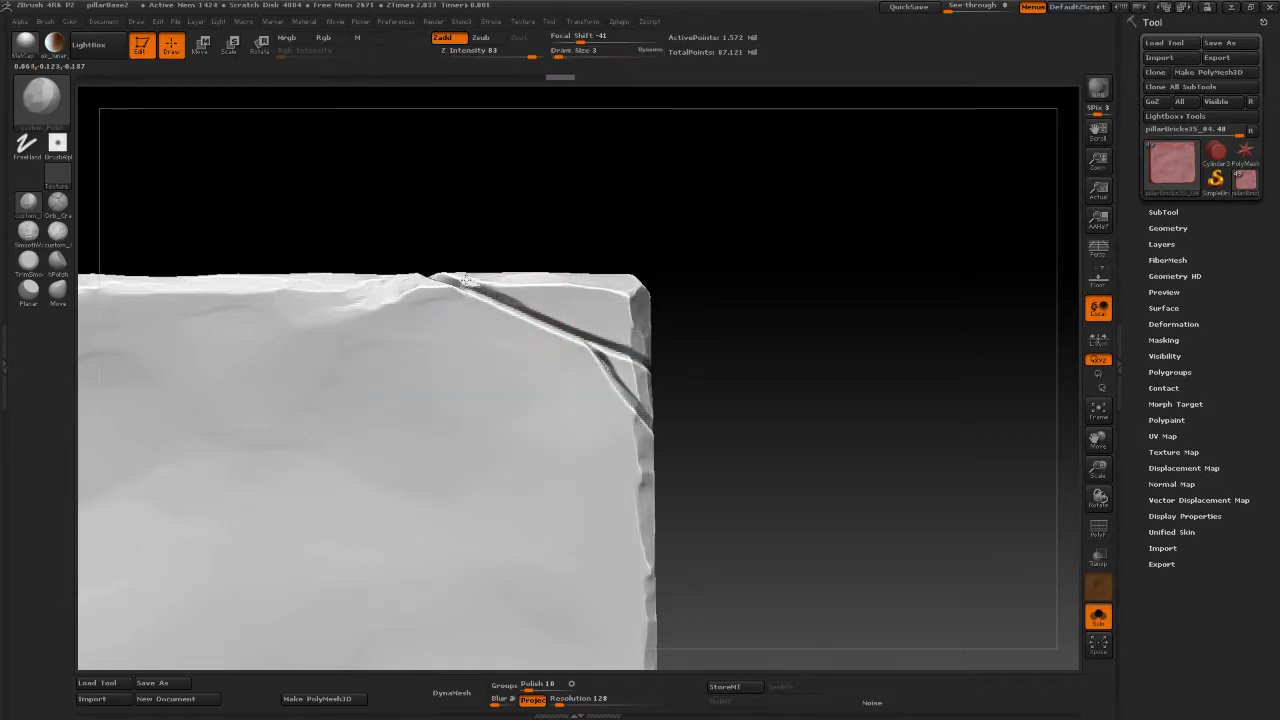
Polish the edges of the main crack where it crosses the brick's top edge.
mouse_move(714, 229)
left_mouse_down()
mouse_move(723, 260)
mouse_move(746, 274)
mouse_move(674, 260)
left_mouse_up()
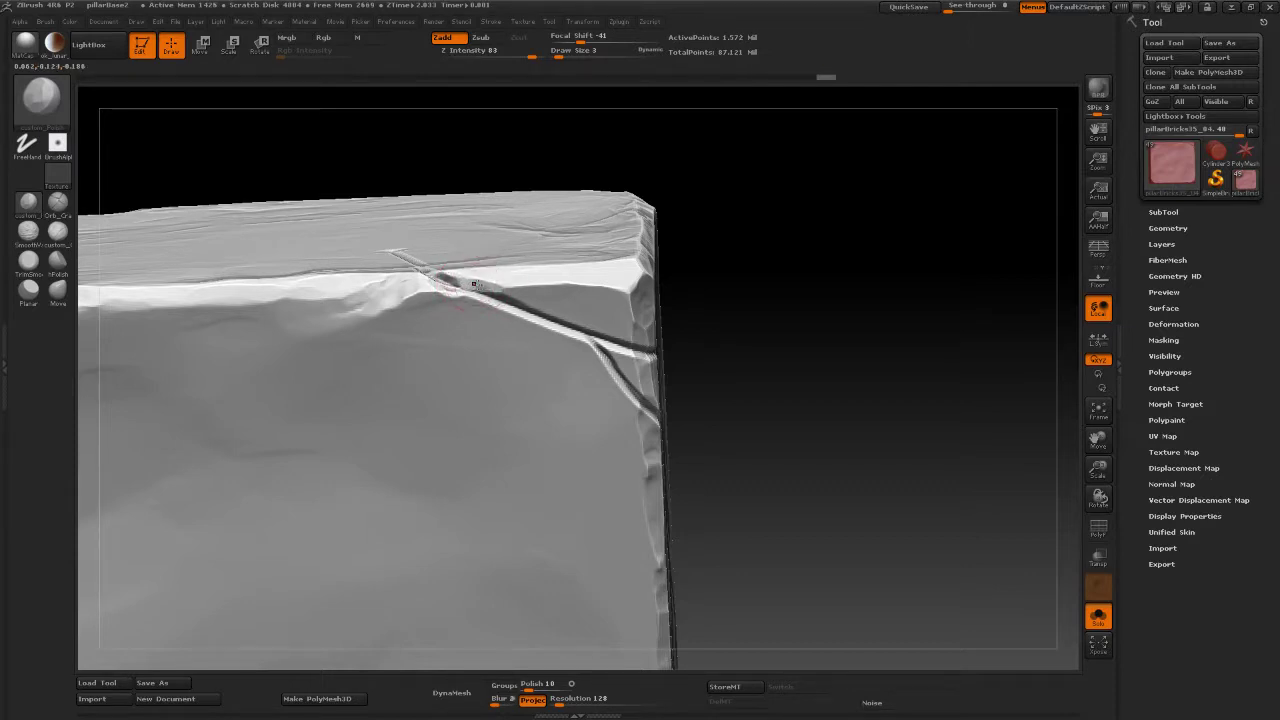
mouse_move(794, 300)
left_mouse_down()
mouse_move(746, 217)
mouse_move(841, 266)
mouse_move(786, 249)
left_mouse_up()
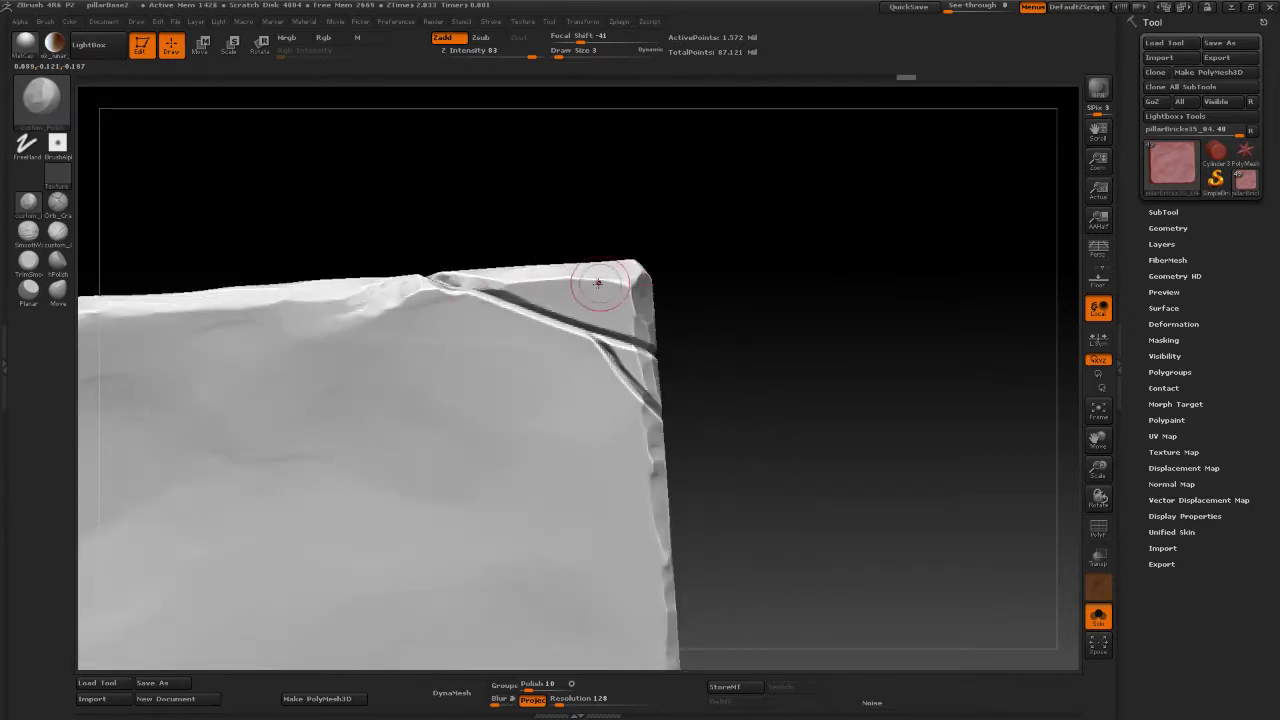
left_click_drag(740, 289, 742, 320)
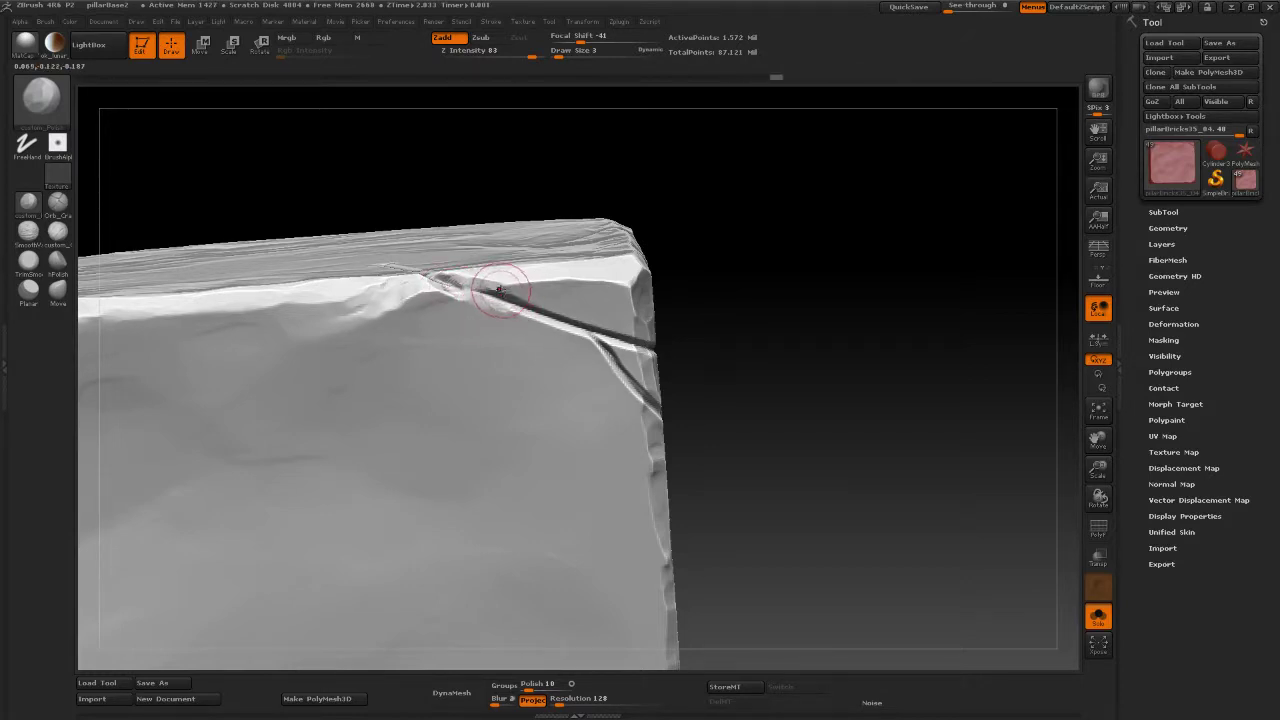
left_click_drag(820, 306, 800, 240)
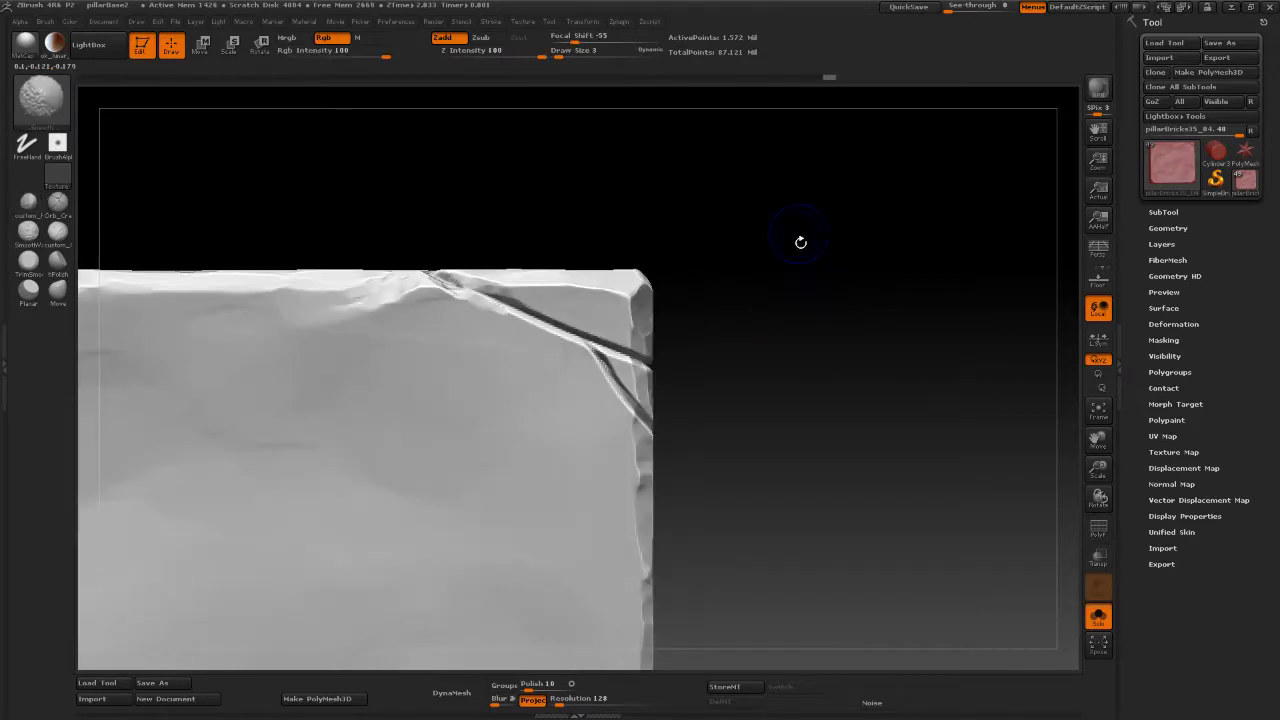
Polish the junction of the two cracks and the chipped vertical edge of the brick corner around them.
mouse_move(857, 337)
left_mouse_down()
mouse_move(683, 338)
mouse_move(633, 356)
left_mouse_up()
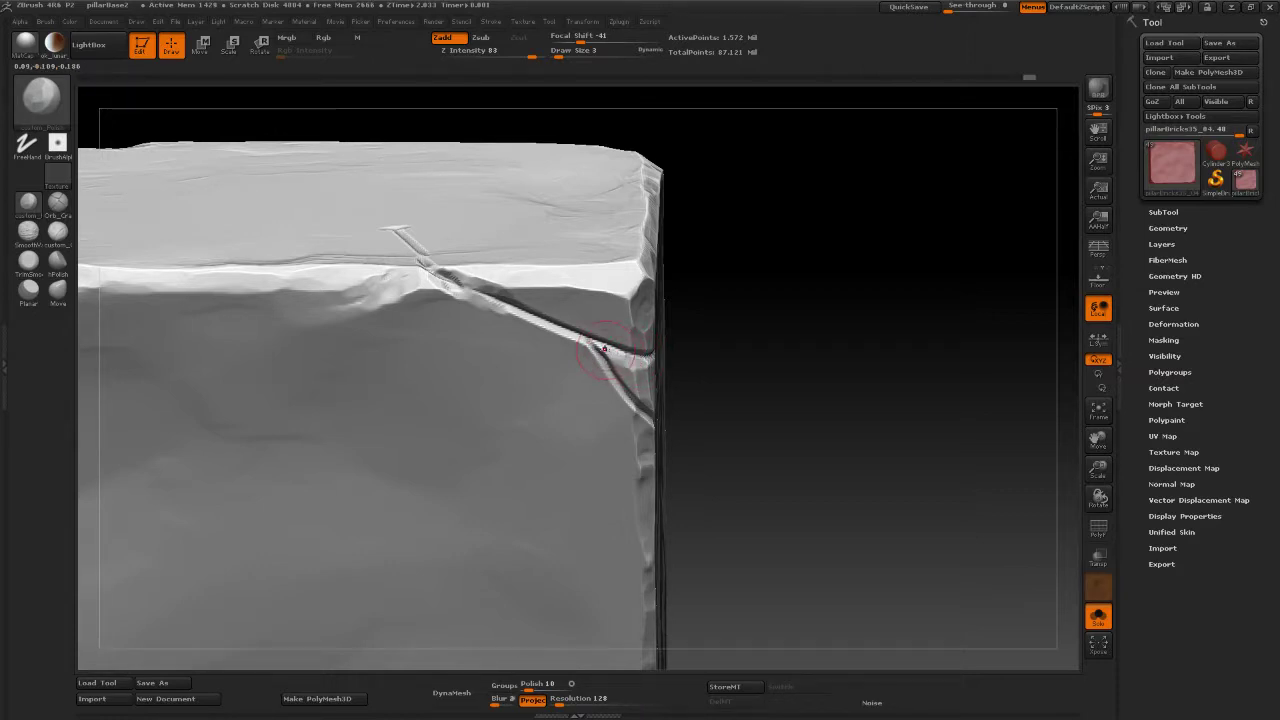
left_click_drag(606, 350, 640, 357)
mouse_move(812, 355)
left_mouse_down()
mouse_move(769, 363)
mouse_move(834, 297)
mouse_move(831, 337)
mouse_move(776, 345)
left_mouse_up()
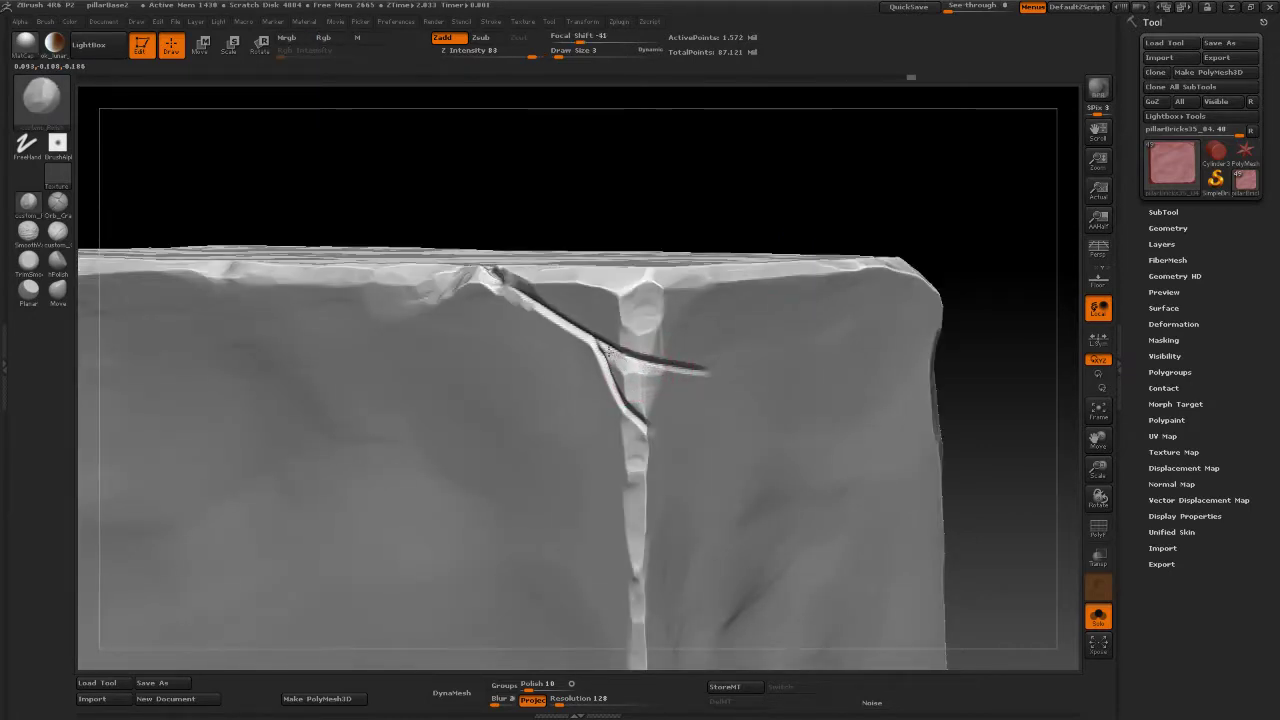
mouse_move(891, 263)
left_mouse_down()
mouse_move(960, 214)
mouse_move(871, 223)
mouse_move(740, 310)
mouse_move(749, 354)
mouse_move(600, 370)
mouse_move(608, 395)
mouse_move(574, 374)
mouse_move(561, 326)
left_mouse_up()
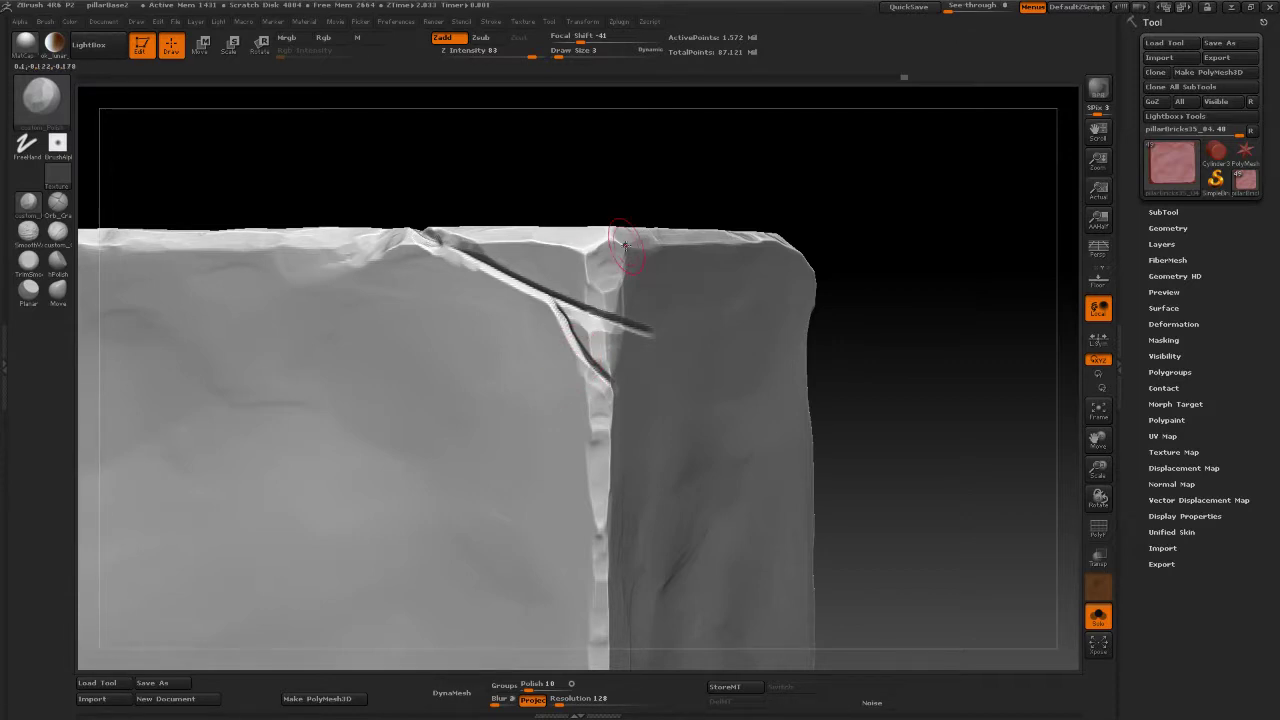
Polish the stone edge where the branch crack splits off from the main corner crack.
left_click_drag(913, 285, 957, 264)
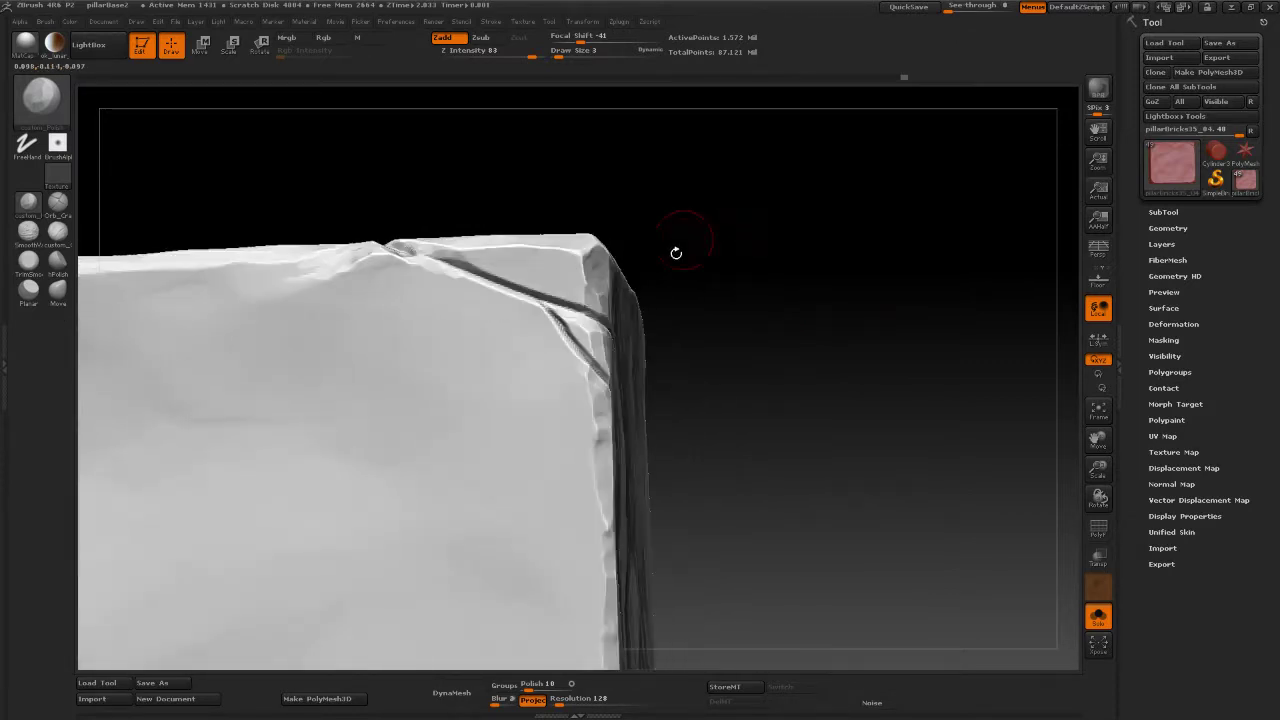
left_click_drag(759, 277, 769, 272)
right_click(552, 330)
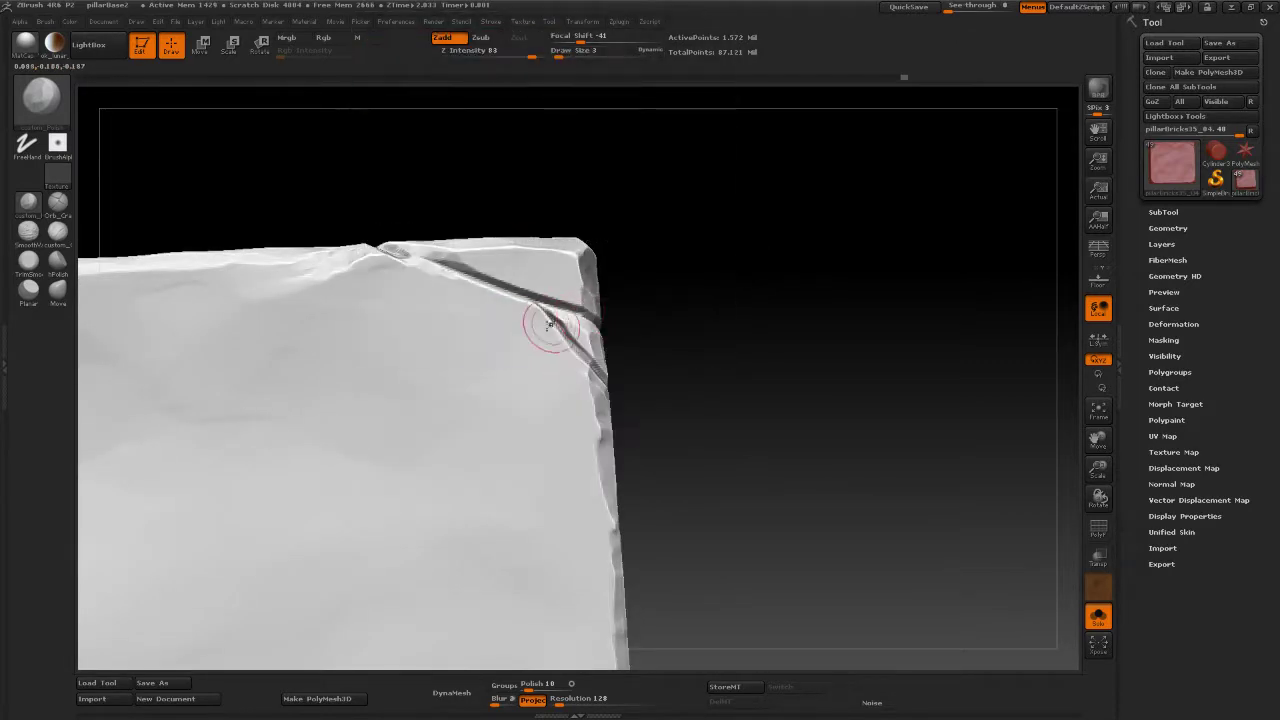
left_click_drag(684, 312, 677, 315)
key("ctrl+shift+z")
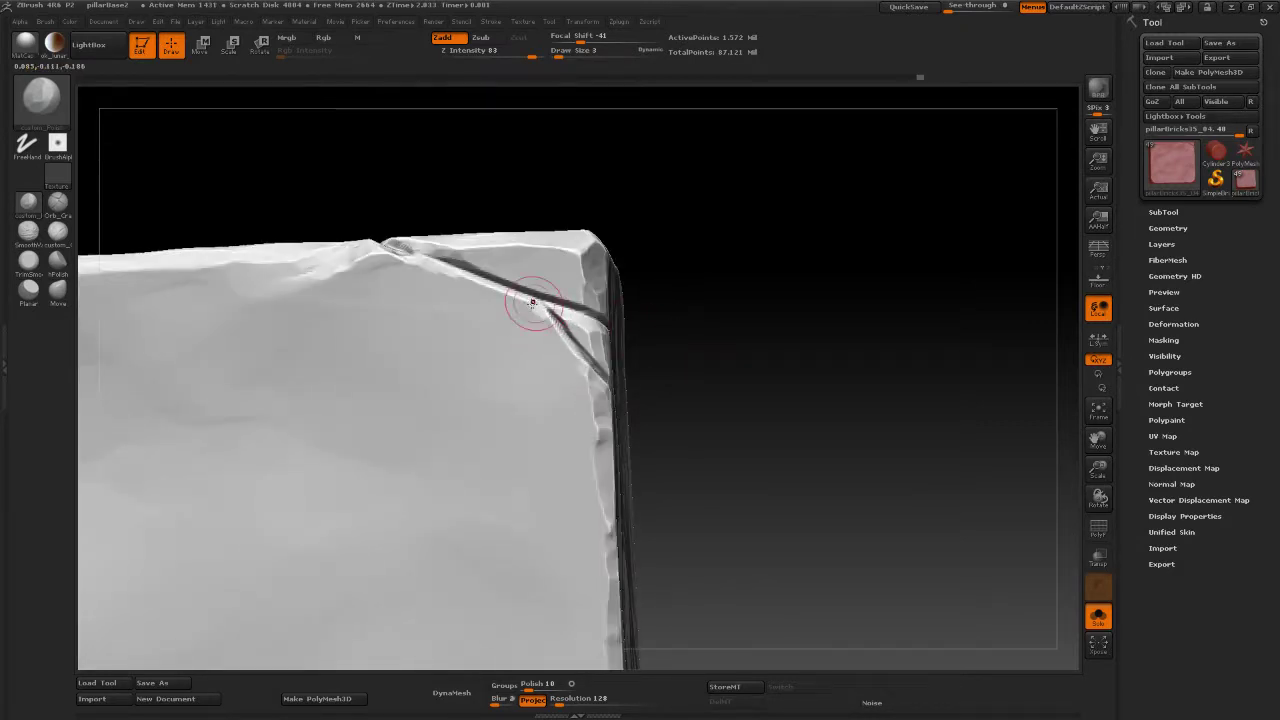
mouse_move(558, 310)
left_mouse_down()
mouse_move(576, 335)
mouse_move(561, 320)
left_mouse_up()
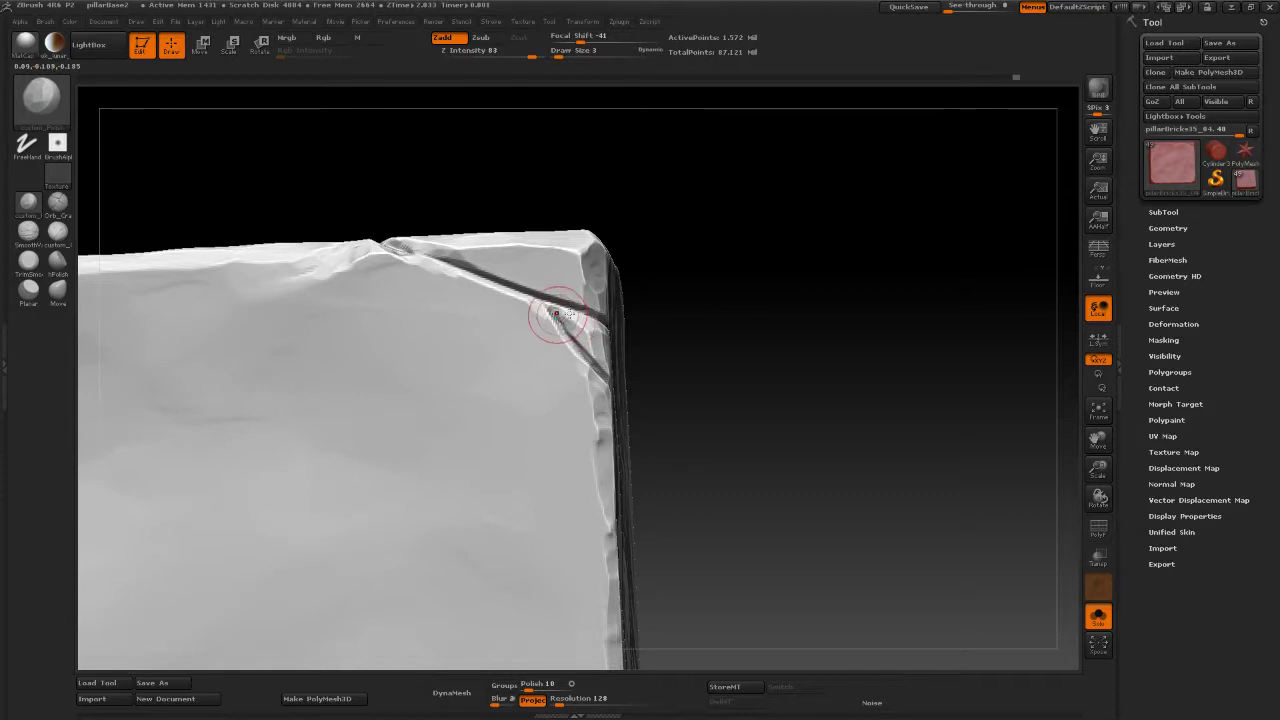
Polish both sides of the branch crack down to the brick's chipped side edge.
left_click_drag(712, 322, 746, 300)
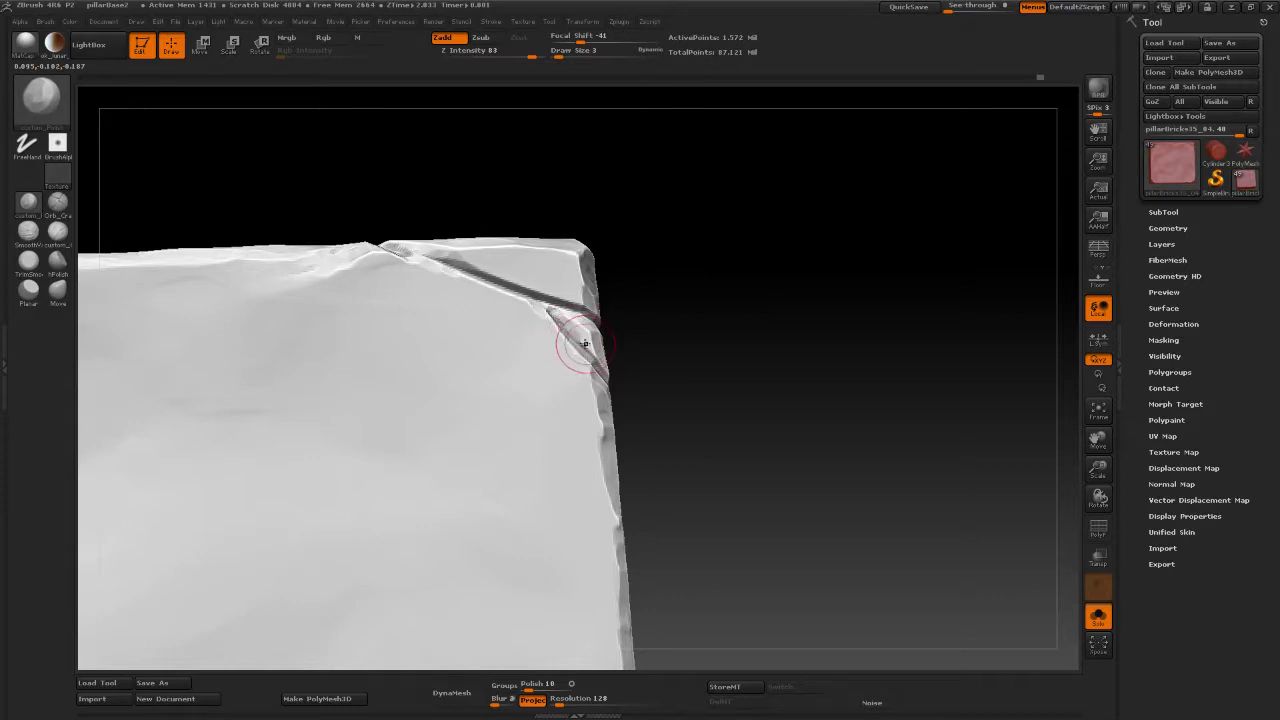
left_click_drag(594, 352, 602, 354)
mouse_move(690, 351)
left_mouse_down()
mouse_move(736, 355)
mouse_move(560, 360)
mouse_move(603, 375)
left_mouse_up()
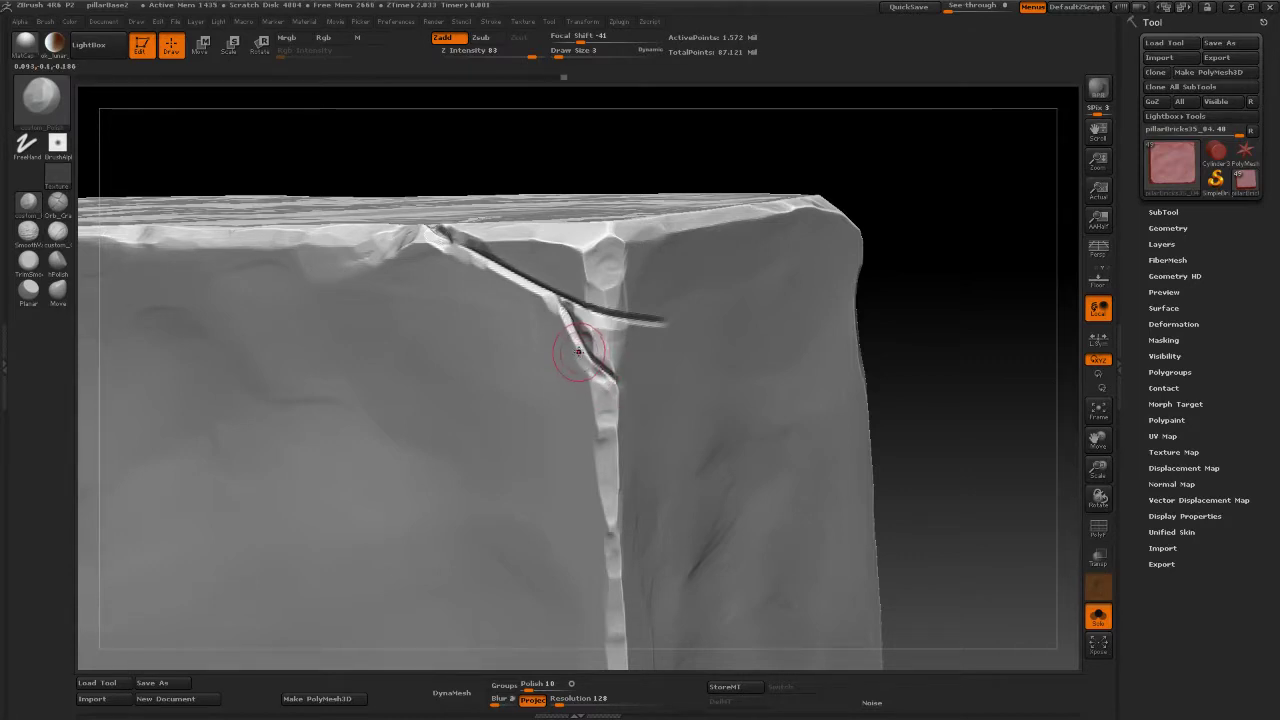
left_click_drag(570, 335, 568, 337)
Polish the upper lip of the main crack on the broken corner piece.
mouse_move(923, 357)
left_mouse_down()
mouse_move(903, 309)
mouse_move(826, 357)
mouse_move(756, 269)
left_mouse_up()
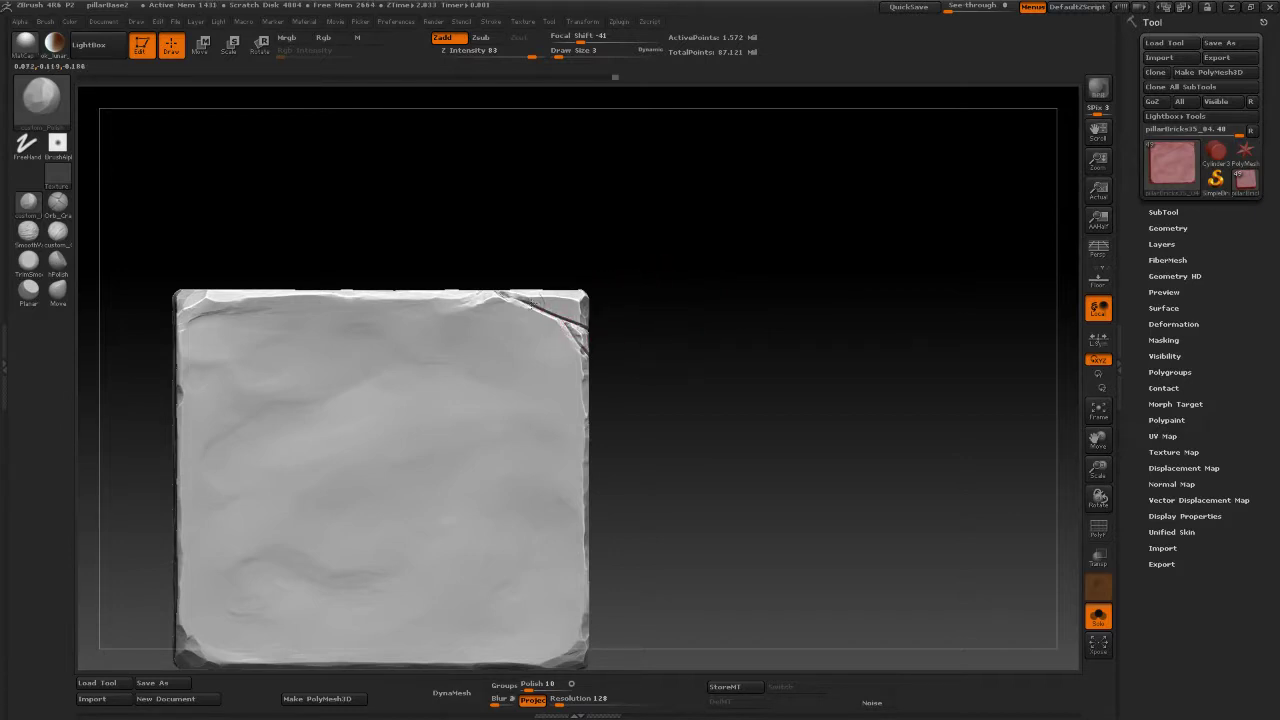
left_click_drag(711, 371, 662, 307)
left_click_drag(694, 349, 695, 372)
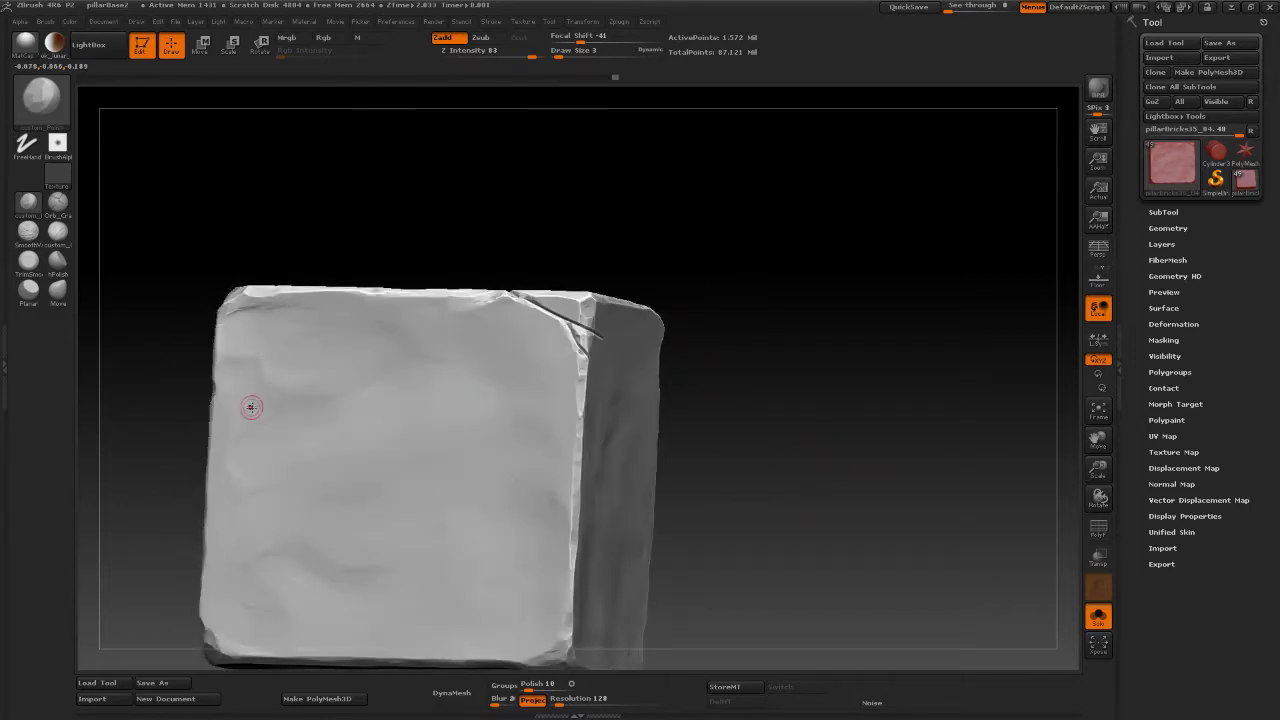
left_click_drag(801, 501, 846, 506)
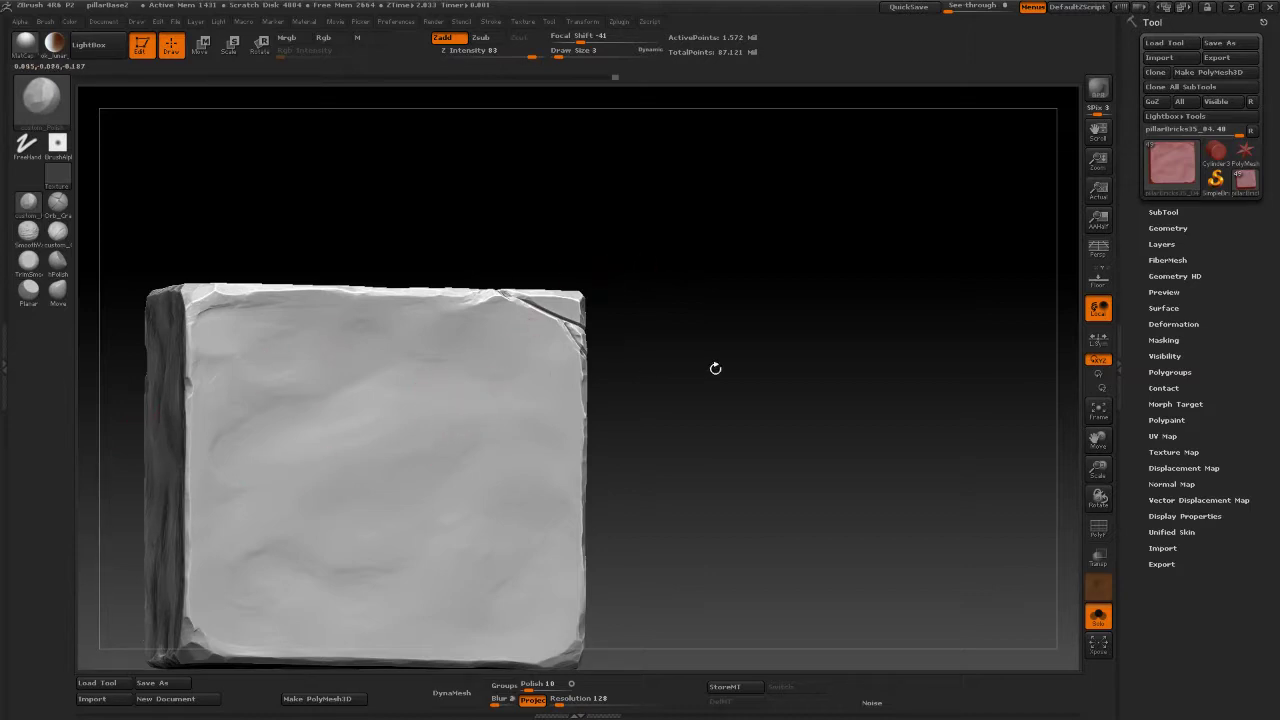
left_click_drag(714, 366, 530, 344)
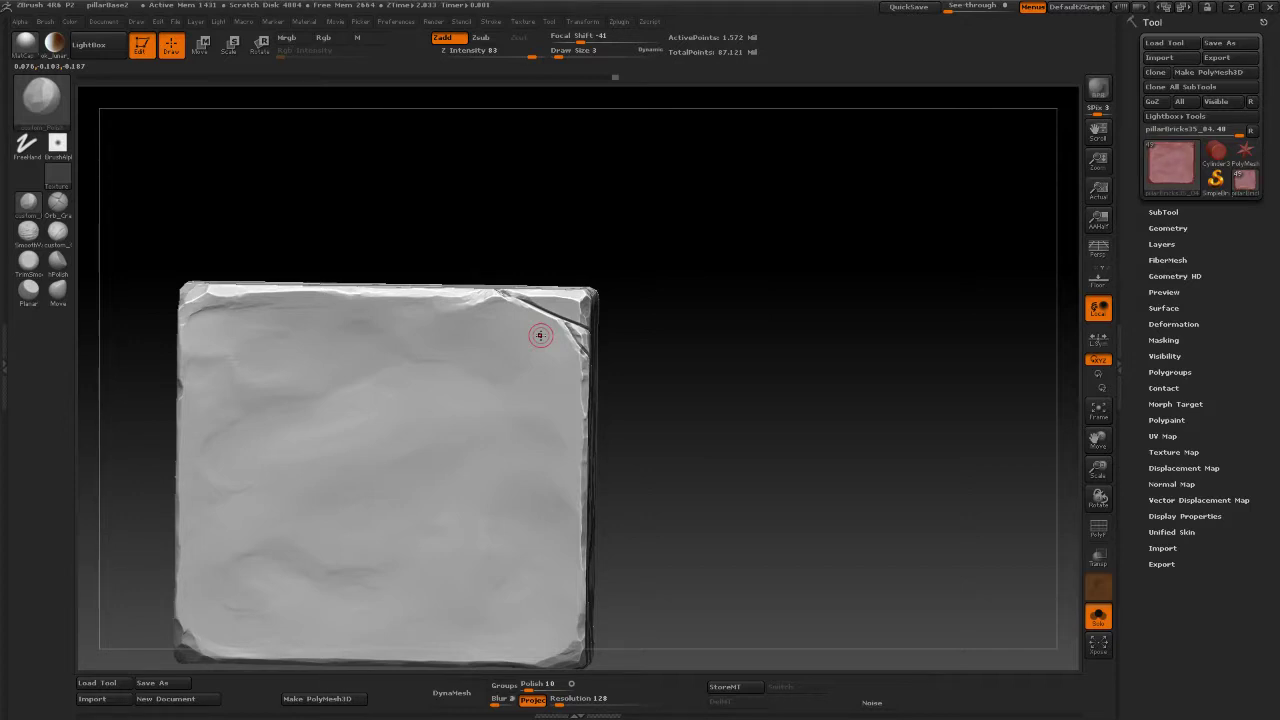
left_click_drag(534, 231, 664, 227)
left_click_drag(734, 277, 753, 300)
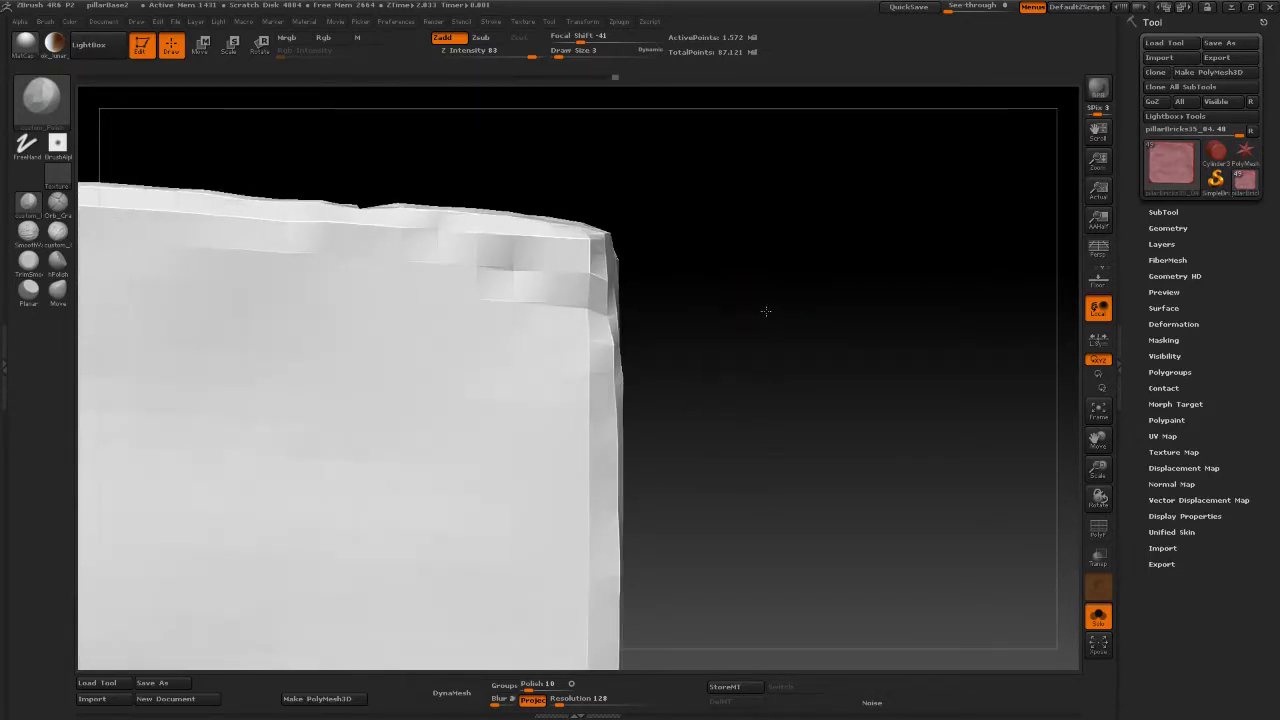
left_click_drag(615, 300, 503, 229)
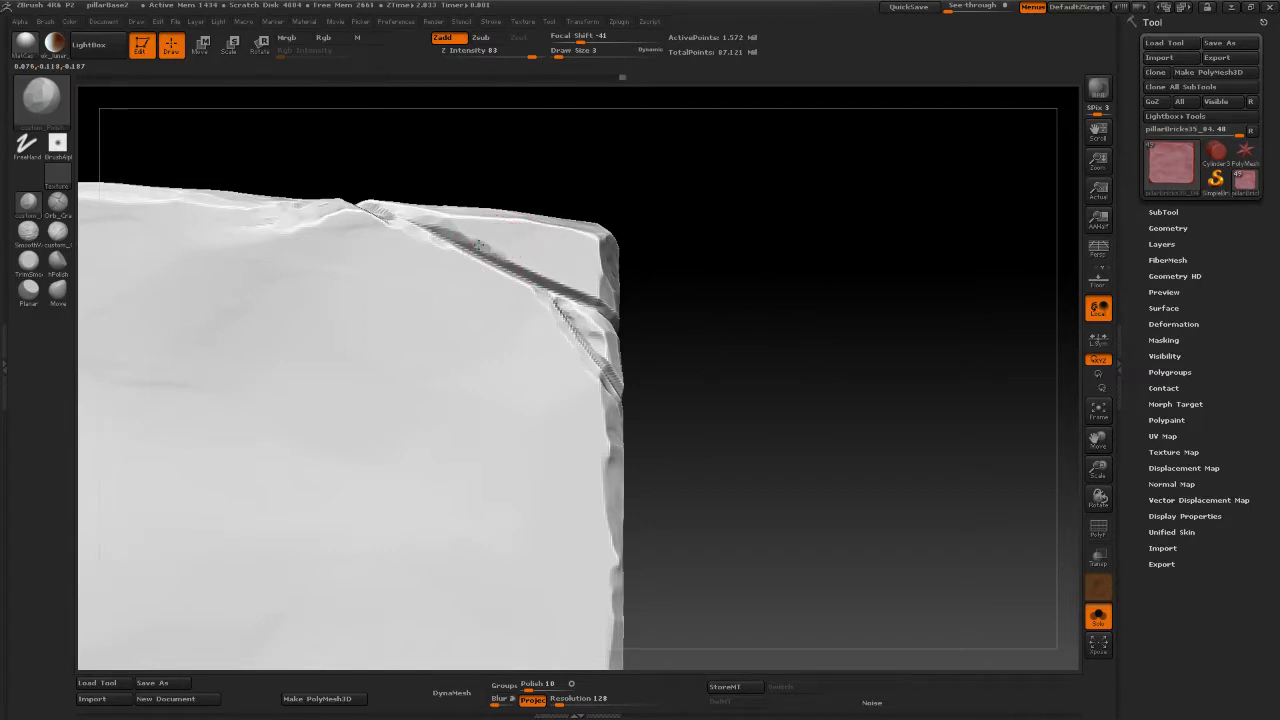
left_click_drag(463, 236, 458, 234)
Polish the lower end of the main crack around its junction with the branch crack.
left_click_drag(697, 238, 677, 257)
key("space")
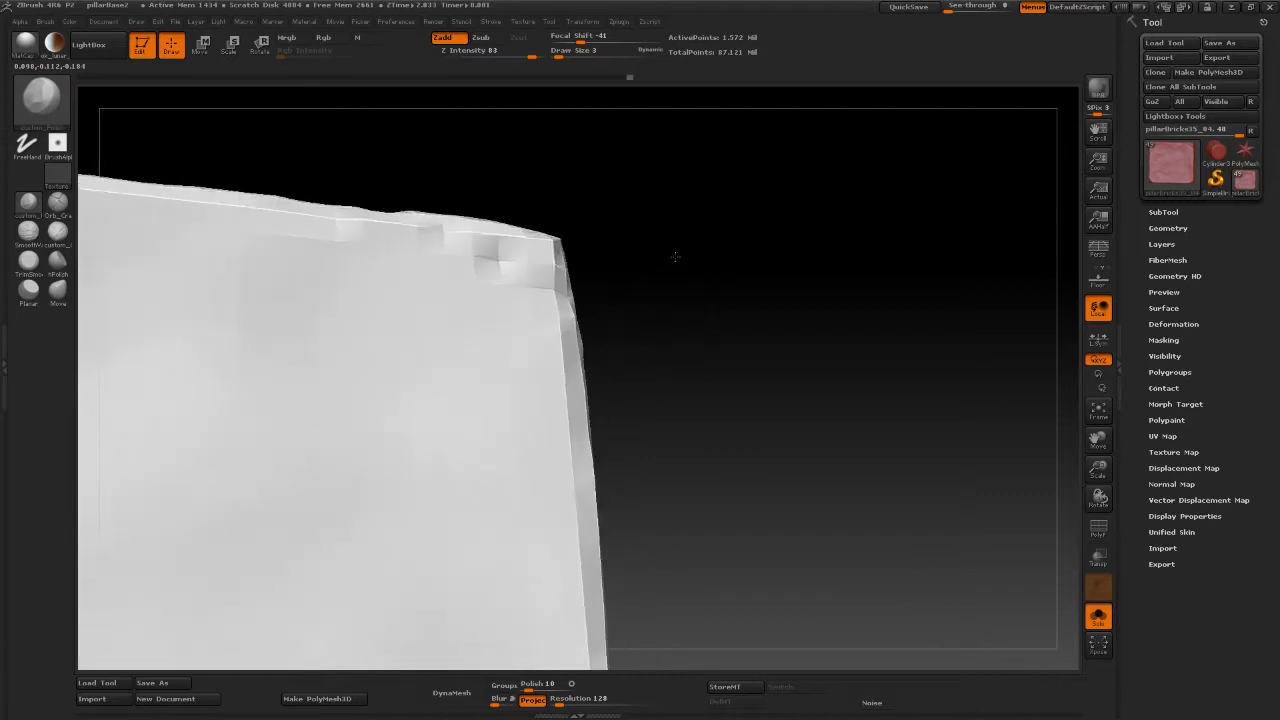
mouse_move(532, 269)
left_mouse_down()
mouse_move(484, 246)
mouse_move(536, 269)
left_mouse_up()
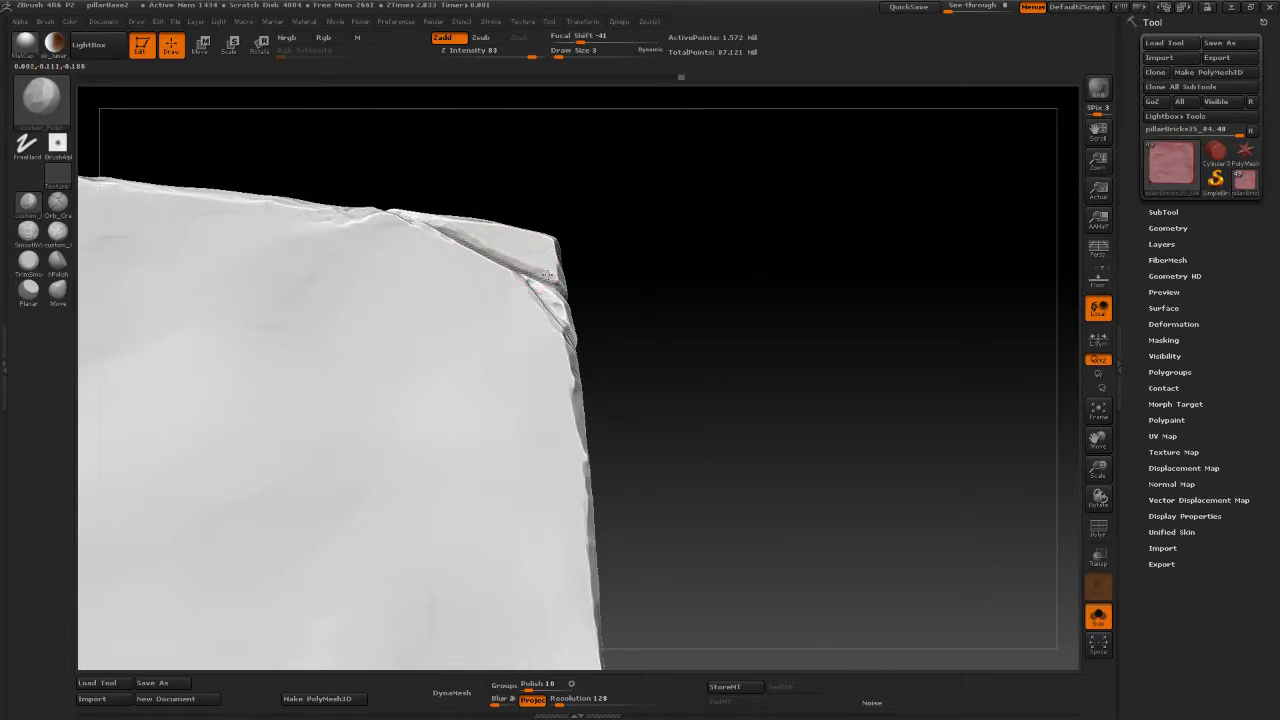
mouse_move(648, 271)
left_mouse_down()
mouse_move(556, 281)
mouse_move(535, 270)
mouse_move(640, 306)
mouse_move(706, 294)
mouse_move(705, 245)
mouse_move(676, 213)
left_mouse_up()
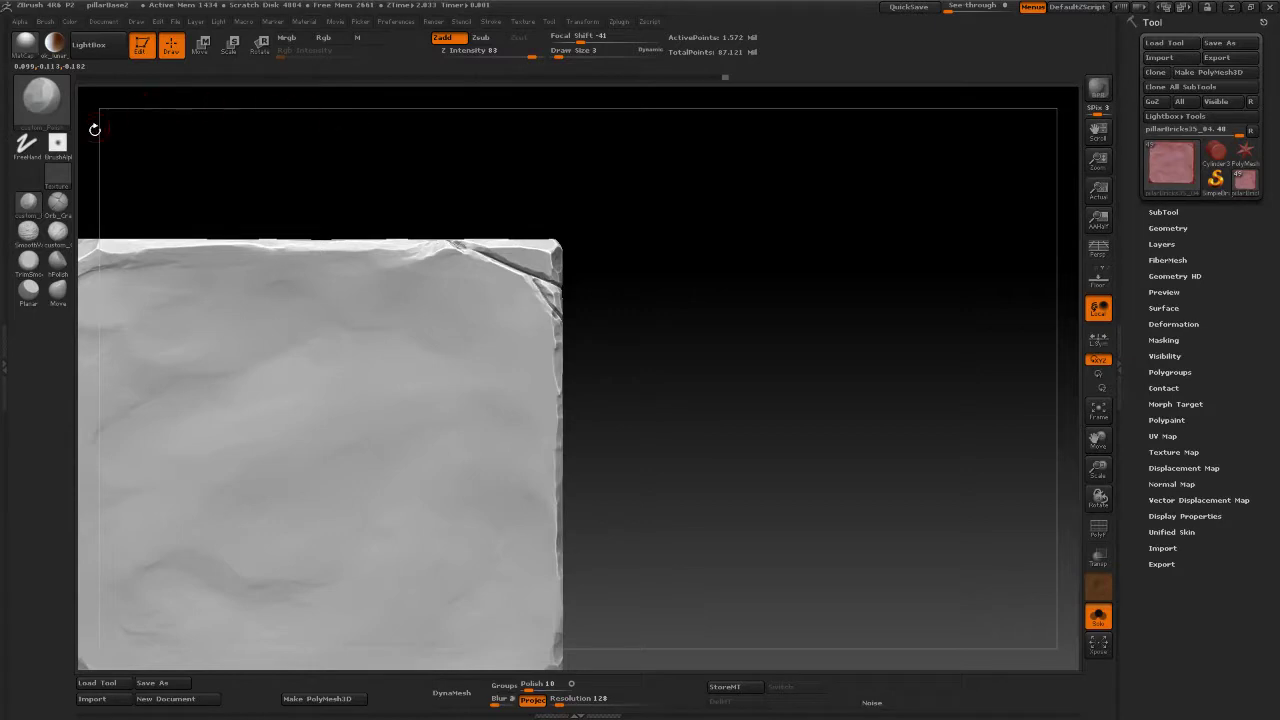
Switch to the Orb Cracks brush and recarve the main crack and its branch to sharpen them.
left_click(57, 202)
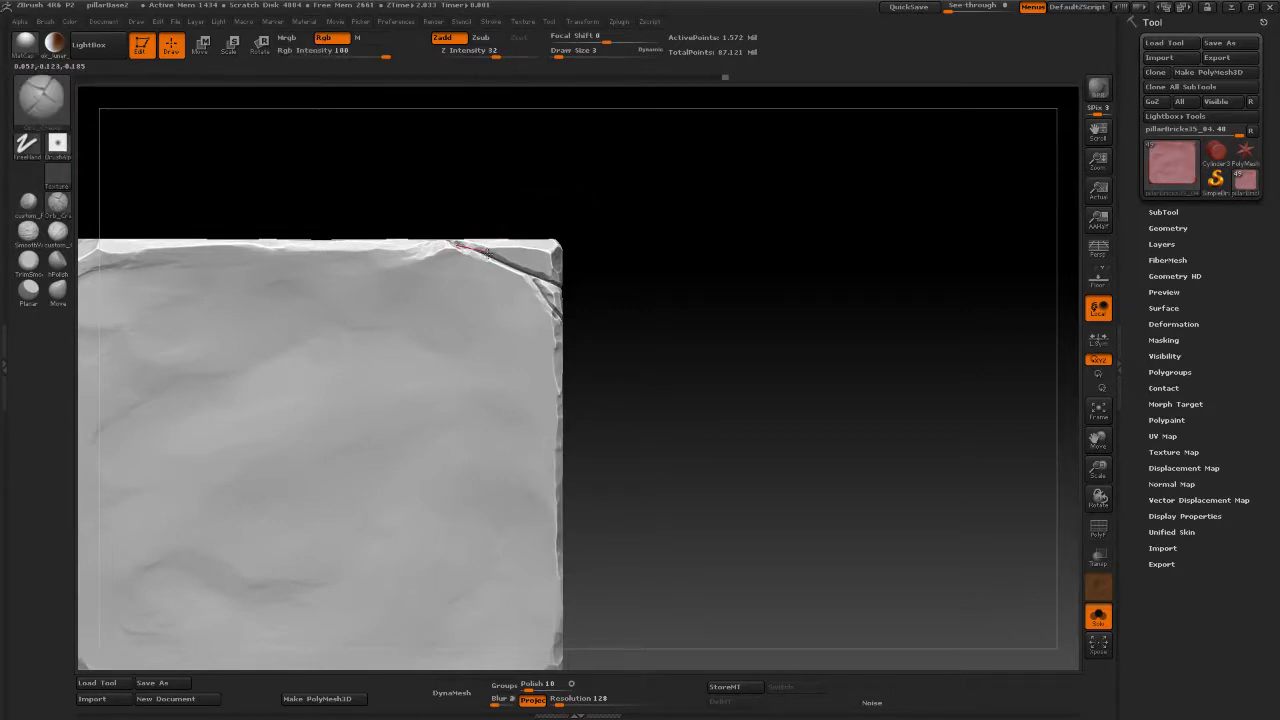
mouse_move(515, 260)
left_mouse_down()
mouse_move(461, 241)
mouse_move(520, 268)
left_mouse_up()
left_click_drag(709, 321, 676, 213, "alt")
mouse_move(623, 249)
left_mouse_down("alt")
mouse_move(629, 274)
mouse_move(617, 263)
left_mouse_up("alt")
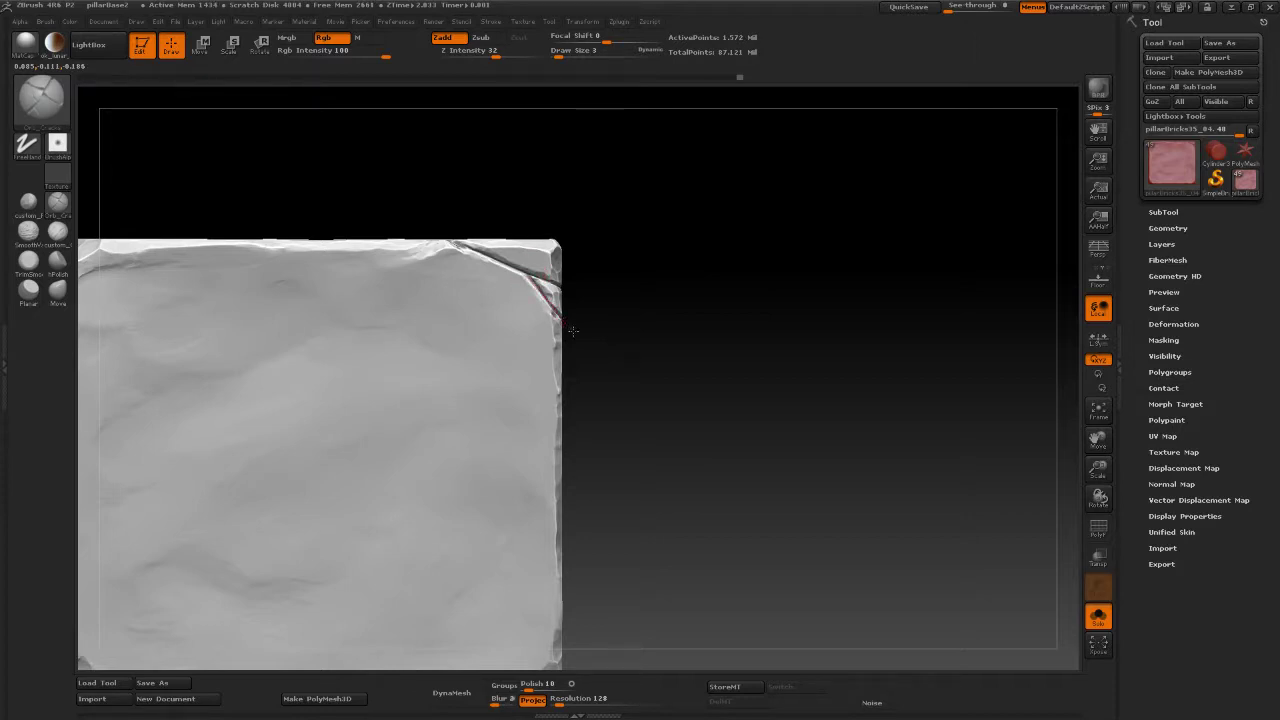
left_click_drag(663, 346, 657, 256, "alt")
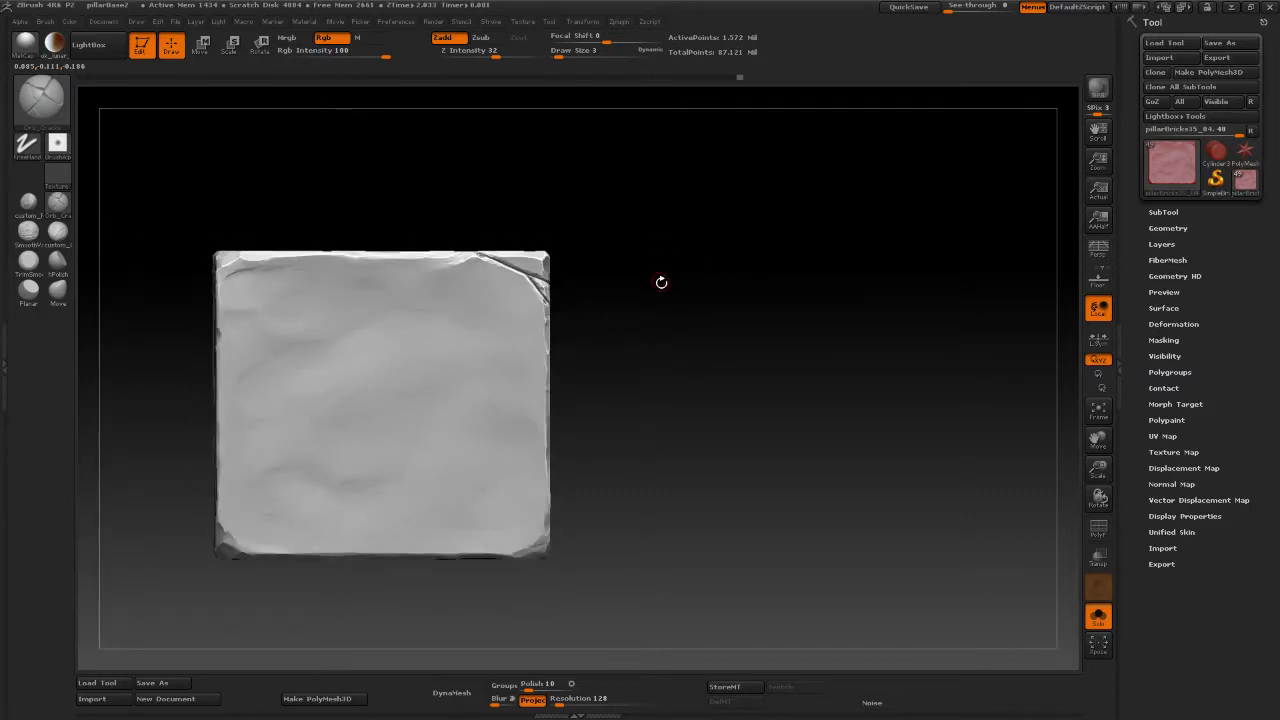
Deepen the short branch crack down to the brick's side edge with the Orb Cracks brush.
left_click_drag(663, 309, 677, 329)
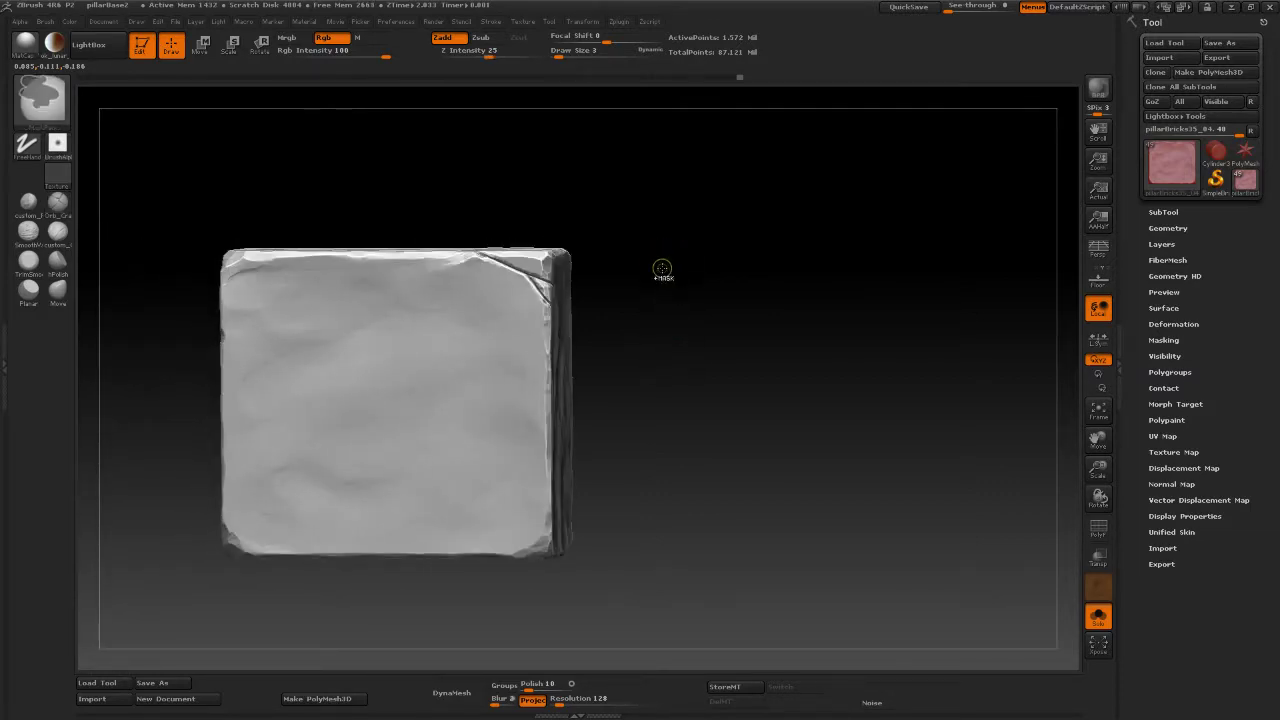
left_click_drag(660, 285, 667, 352, "alt")
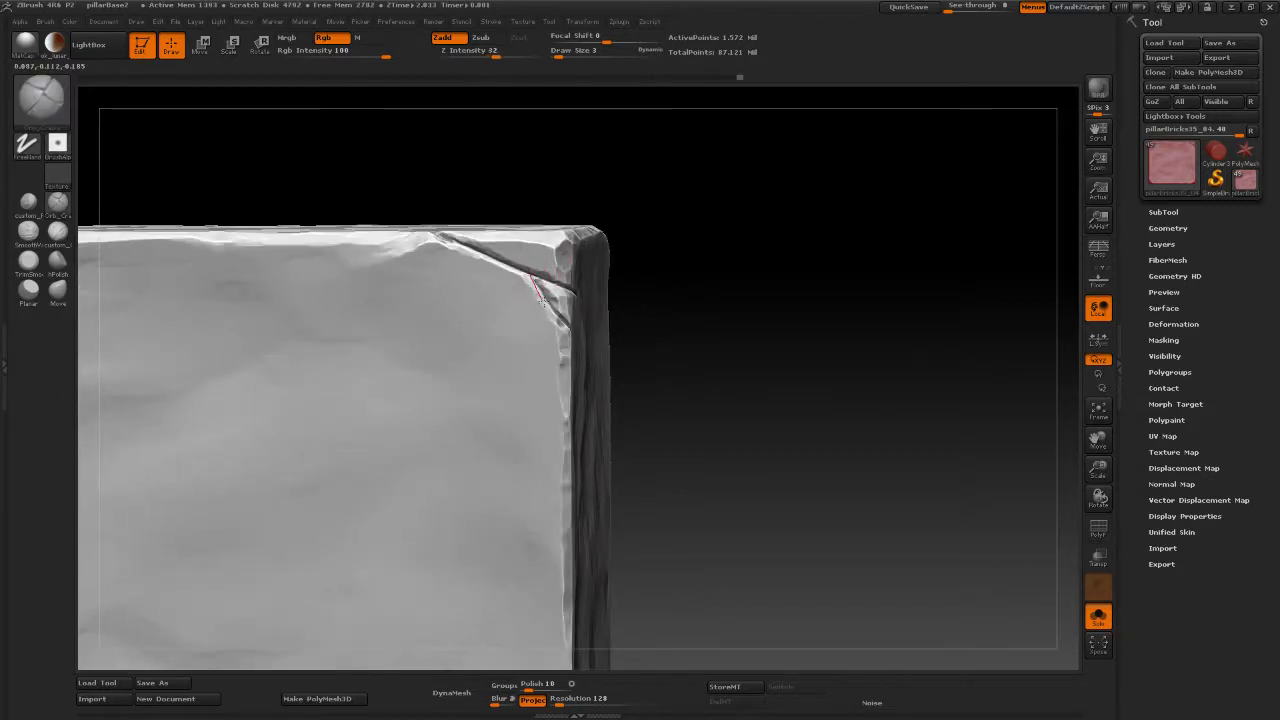
left_click_drag(553, 317, 564, 323)
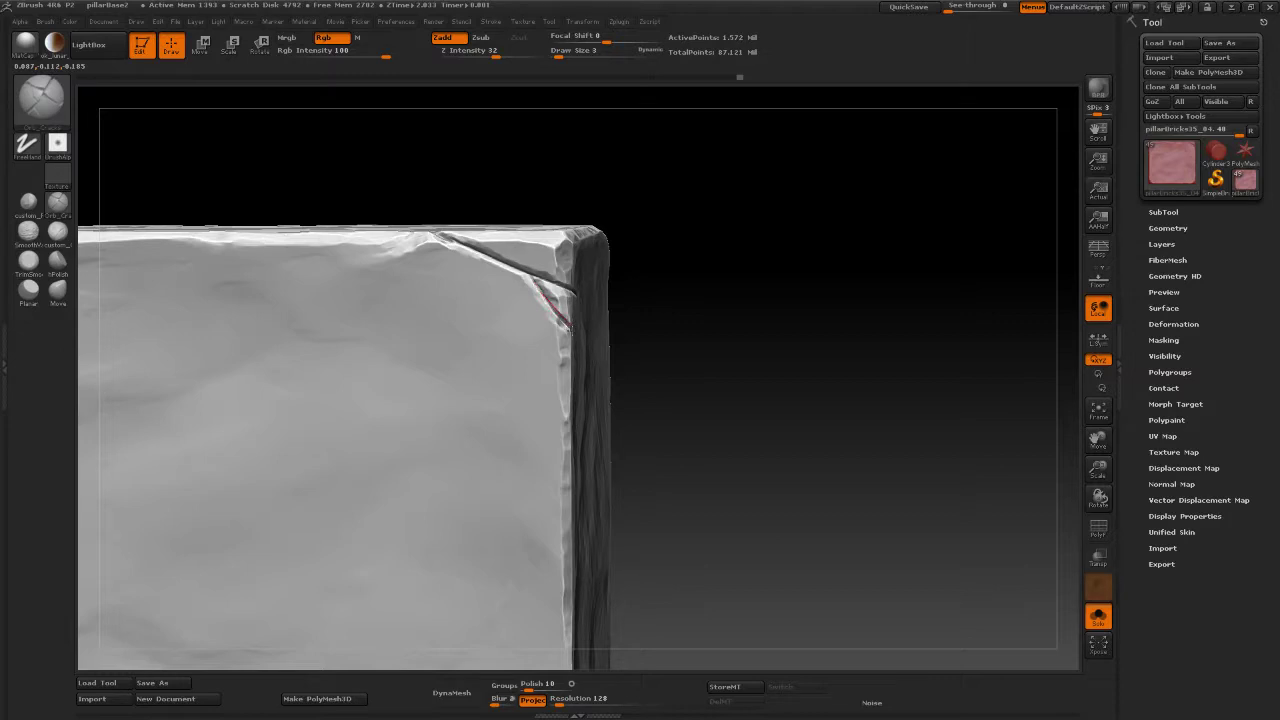
left_click_drag(664, 344, 689, 294)
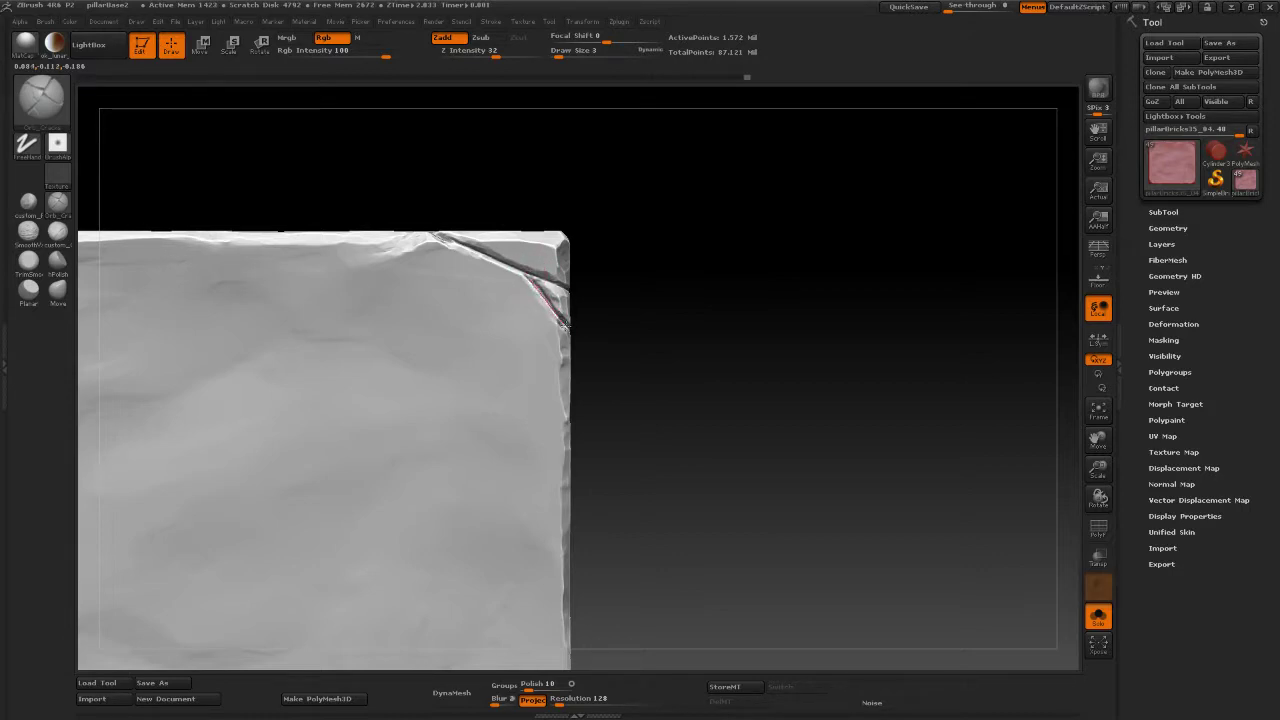
key("ctrl")
left_click_drag(669, 326, 677, 206, "alt")
left_click_drag(665, 283, 690, 425, "alt")
left_click_drag(716, 307, 731, 163)
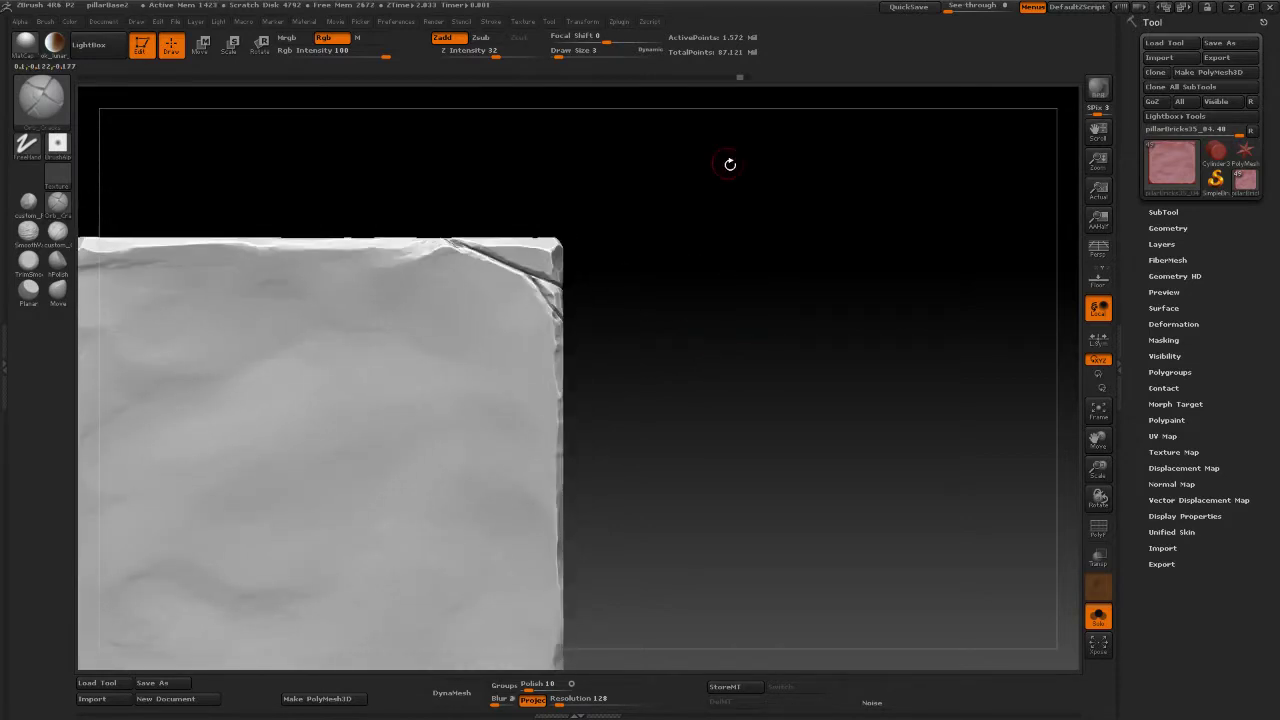
Pinch the cracked corner along the main crack using the custom_pinch brush at draw size 7.
left_click(62, 105)
left_click(60, 107)
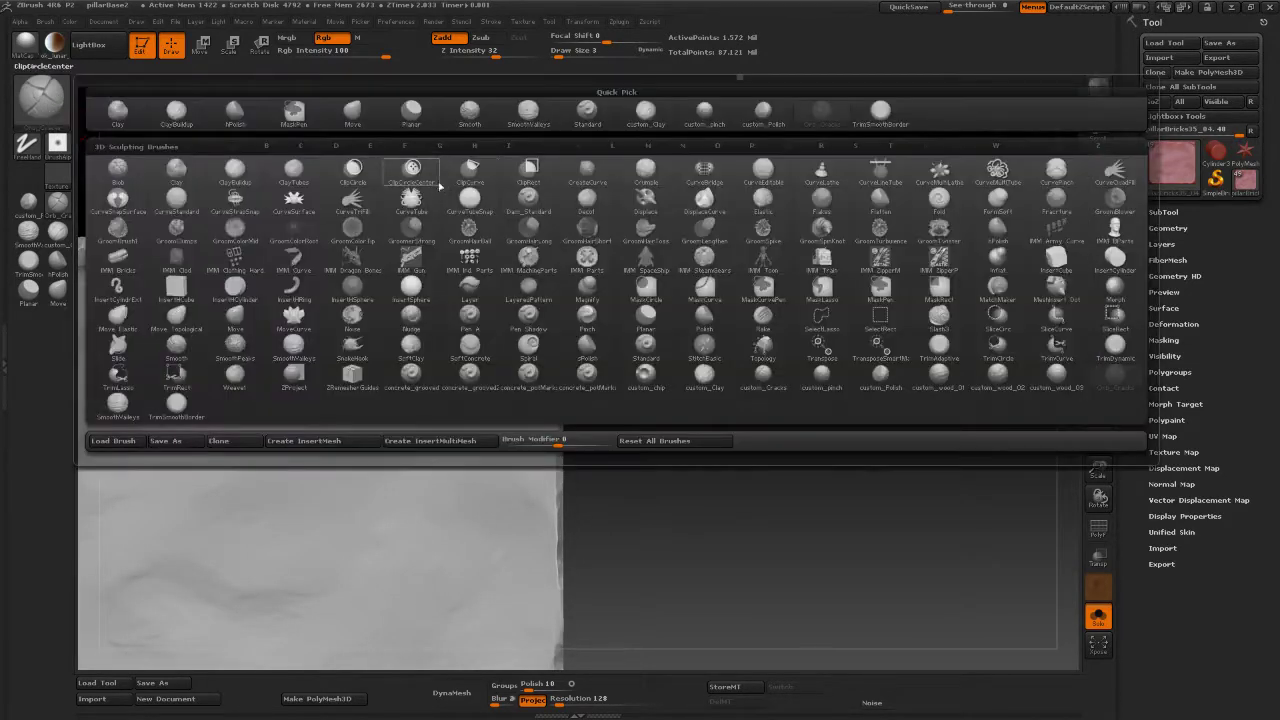
left_click(694, 134)
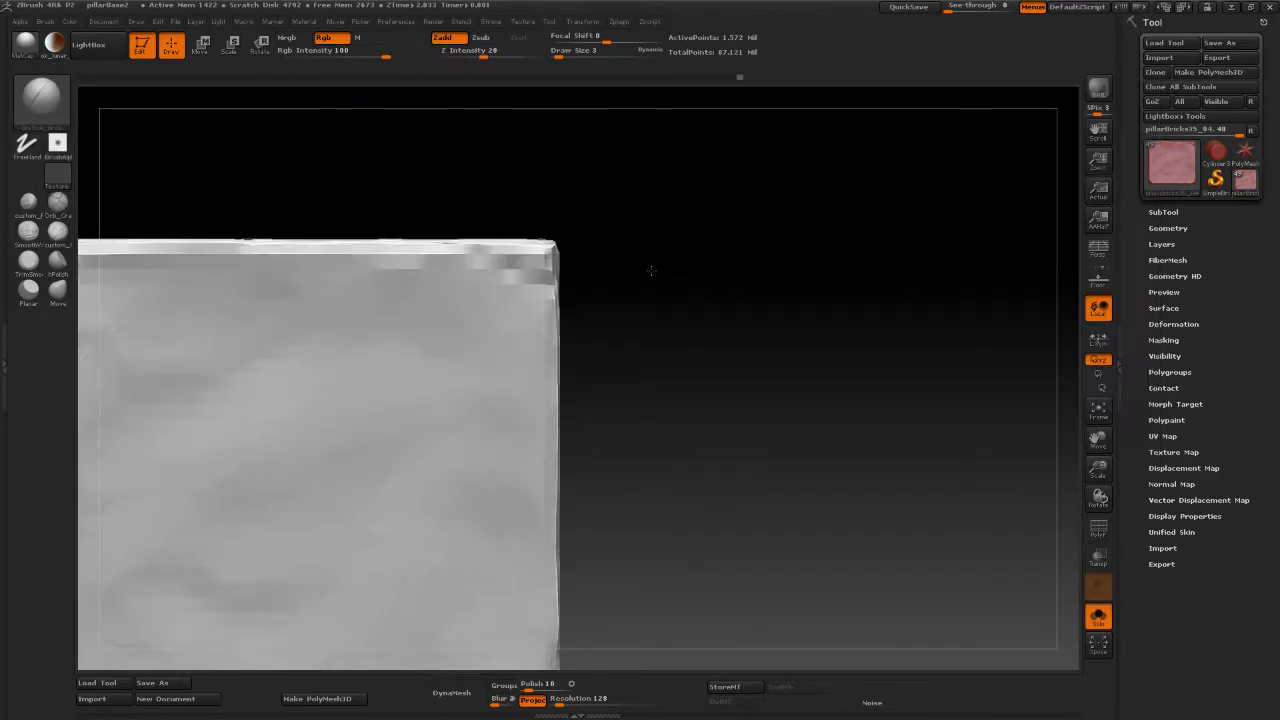
key("f")
key("space")
left_click_drag(510, 262, 514, 262)
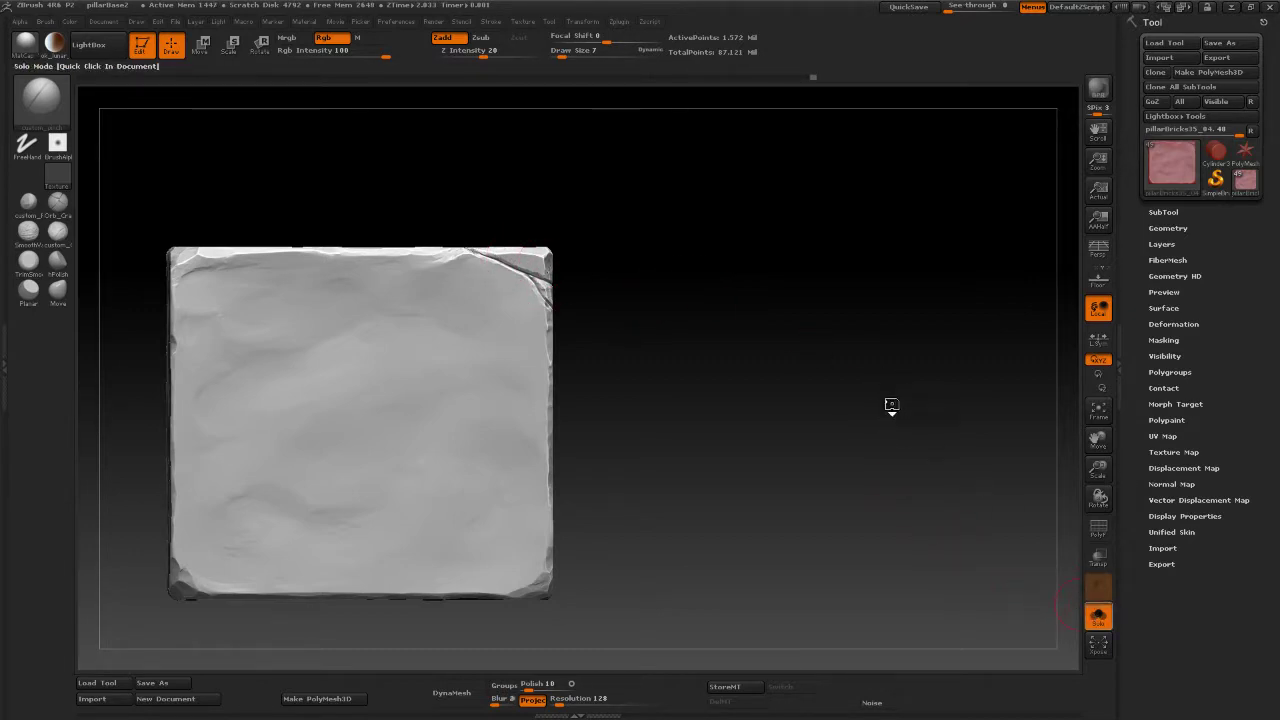
Turn off Solo mode to show the surrounding bricks and save the project over pillarBase2.ZPR.
left_click(850, 418)
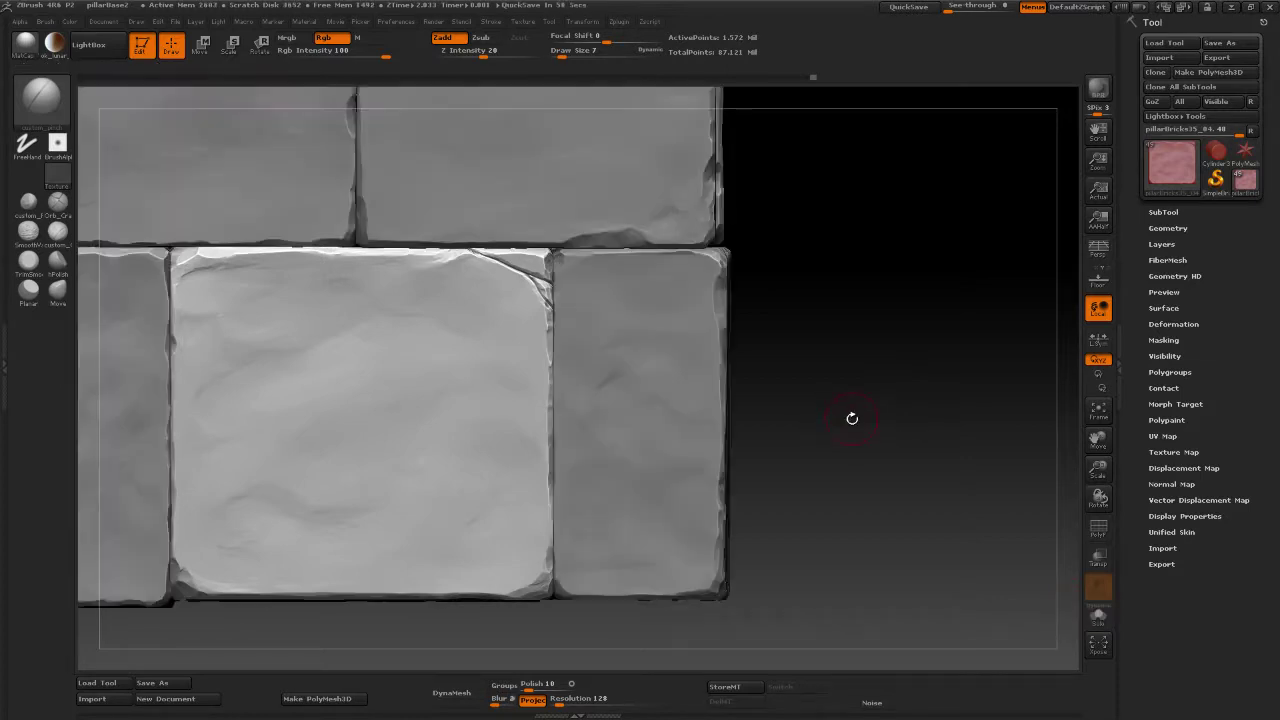
left_click_drag(909, 444, 869, 202, "alt")
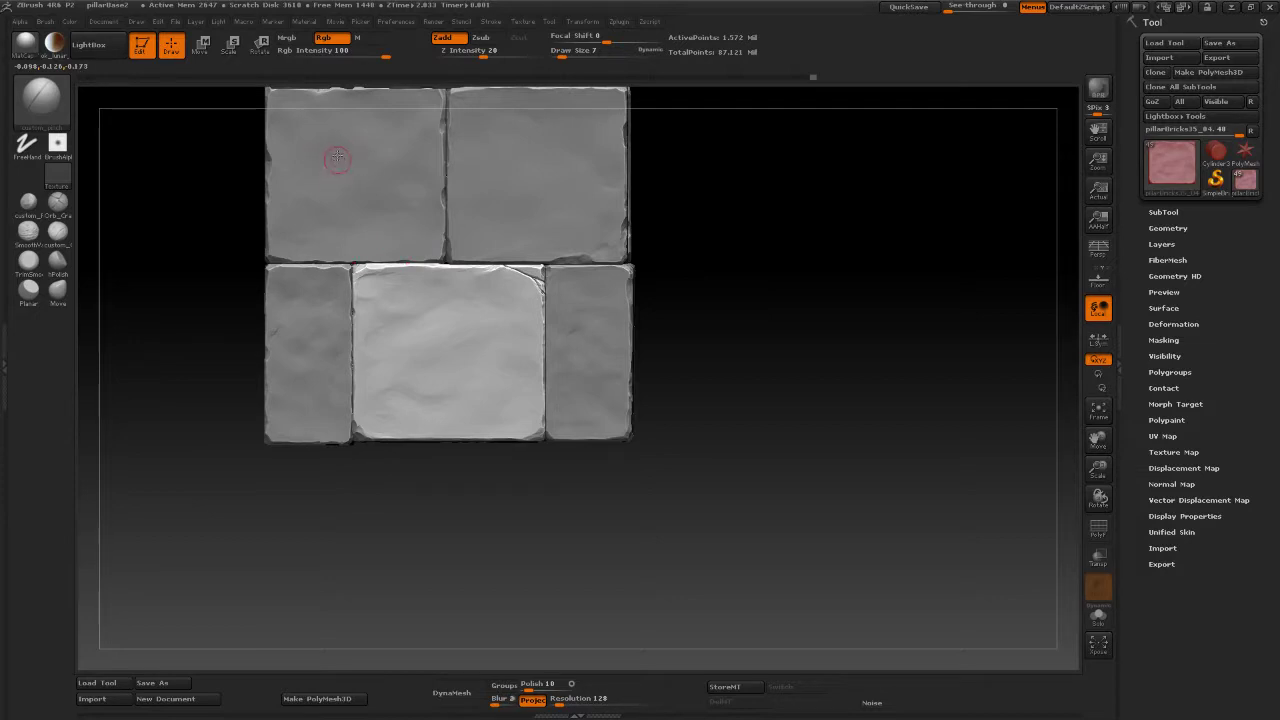
left_click(175, 22)
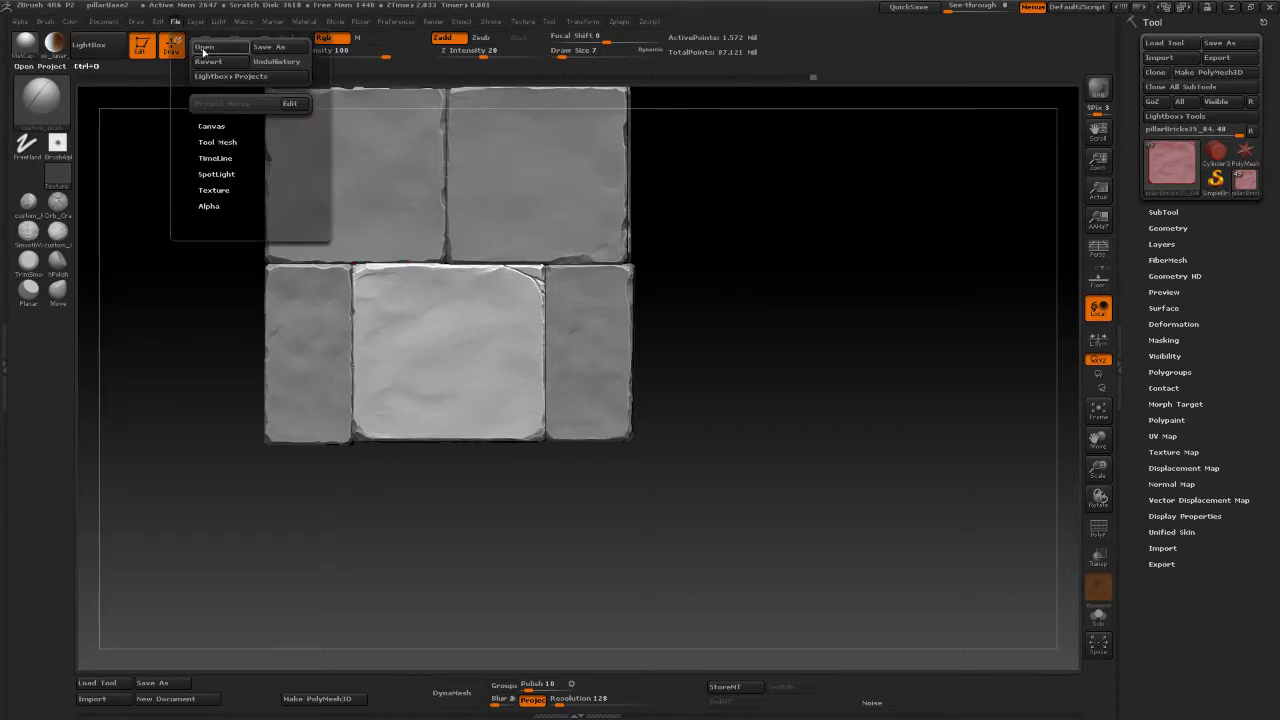
left_click(203, 50)
left_click(238, 110)
double_click(238, 110)
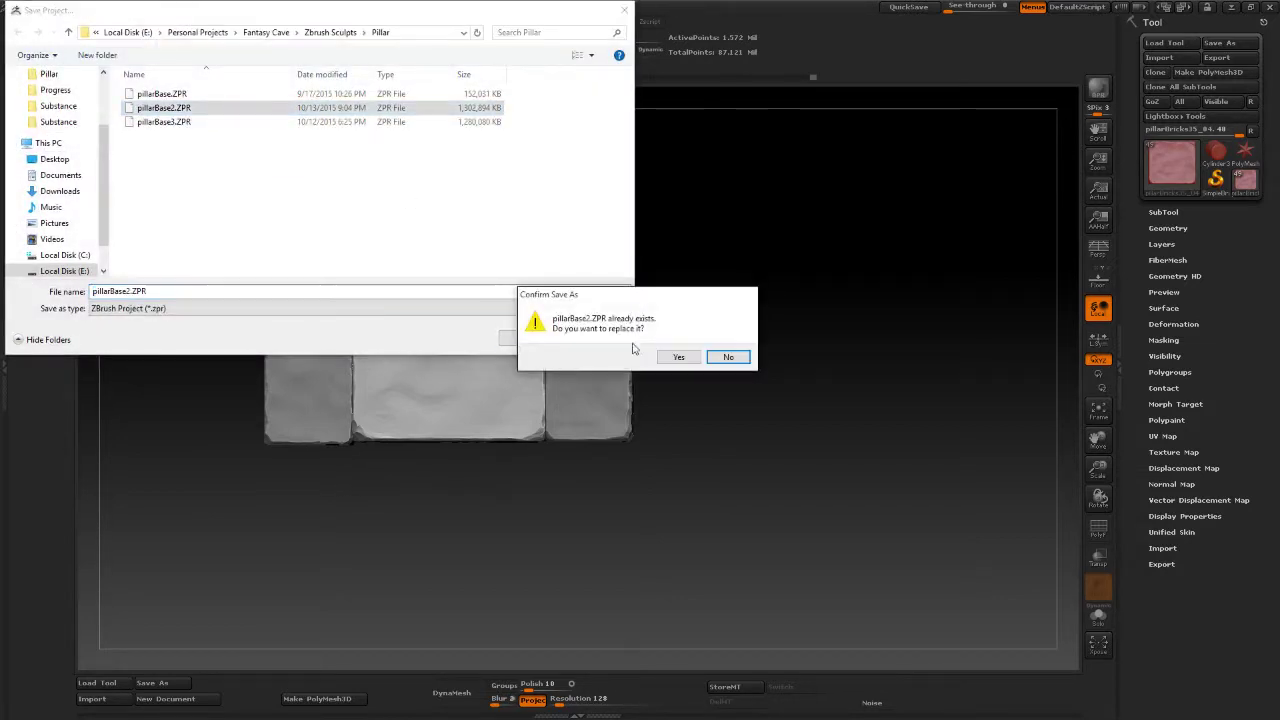
left_click(668, 354)
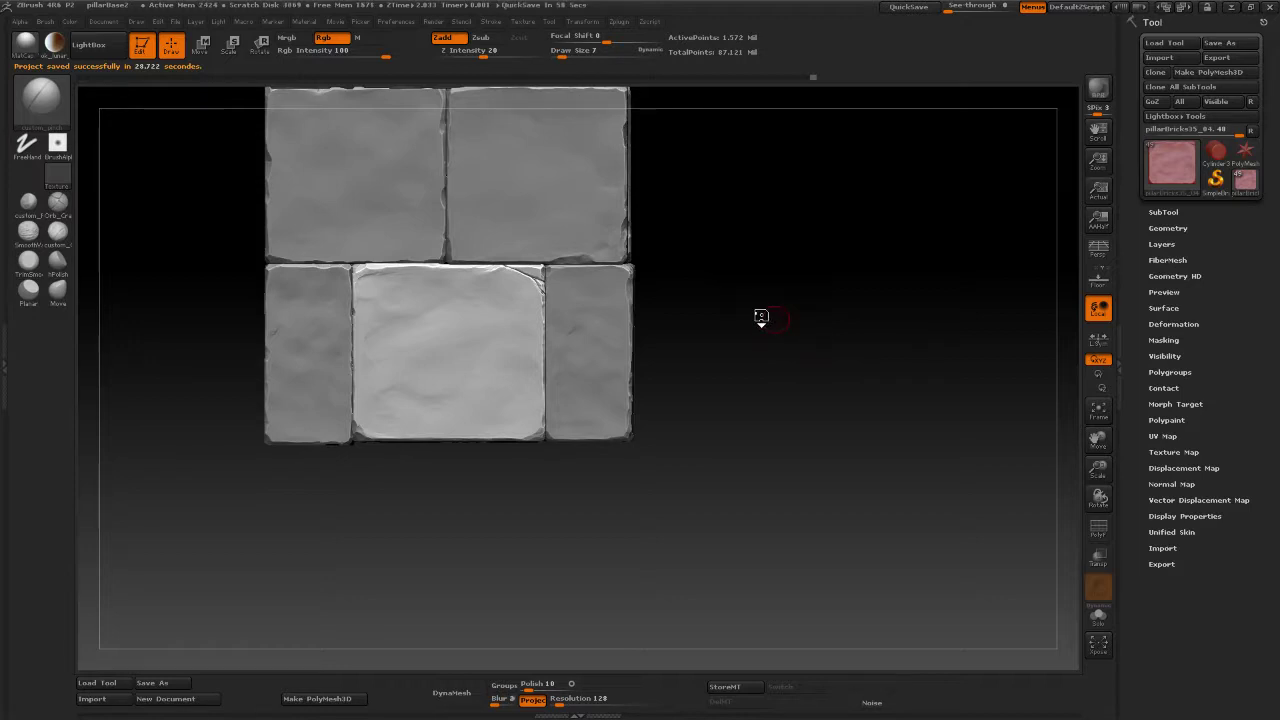
Examine the cracked and chipped bricks on the different sides of the whole pillar.
left_click_drag(763, 306, 837, 303)
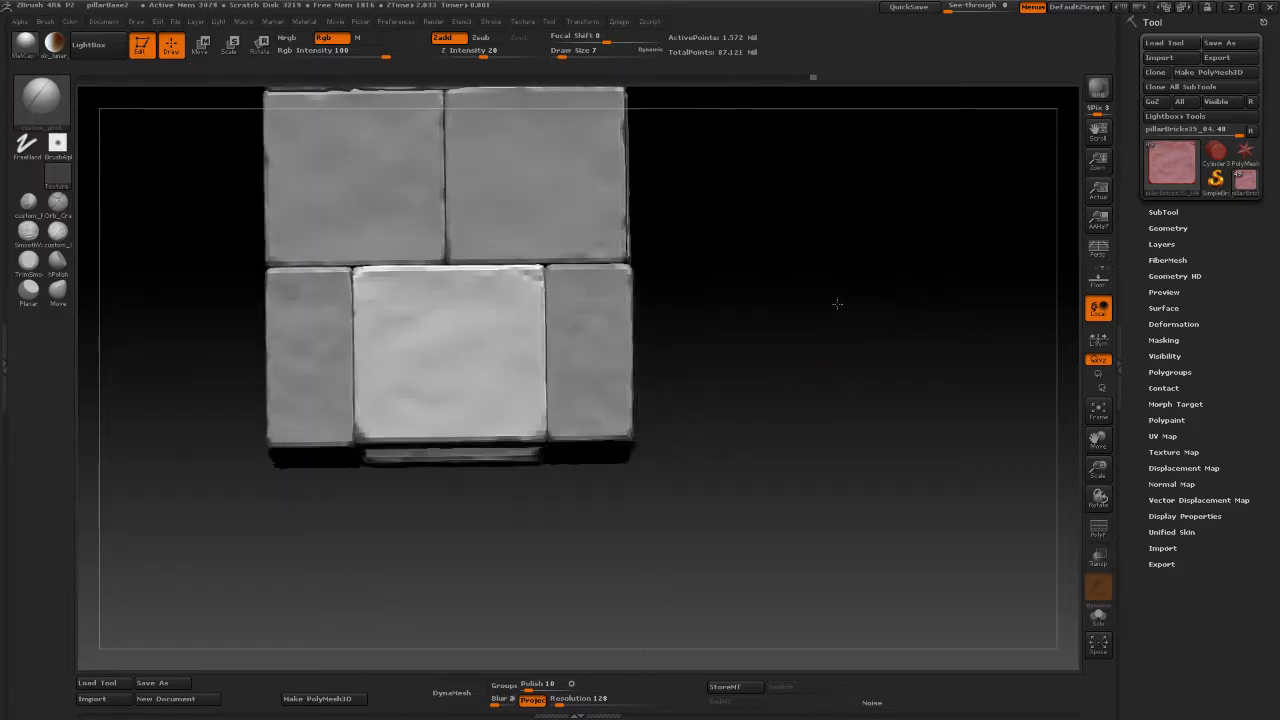
left_click_drag(503, 275, 545, 294)
mouse_move(729, 297)
left_mouse_down("alt")
mouse_move(794, 377)
mouse_move(879, 339)
mouse_move(886, 363)
mouse_move(883, 331)
mouse_move(946, 334)
mouse_move(877, 277)
mouse_move(820, 264)
left_mouse_up("alt")
left_click_drag(869, 398, 845, 507, "alt")
left_click_drag(945, 204, 885, 371, "alt")
left_click_drag(952, 310, 951, 307, "alt")
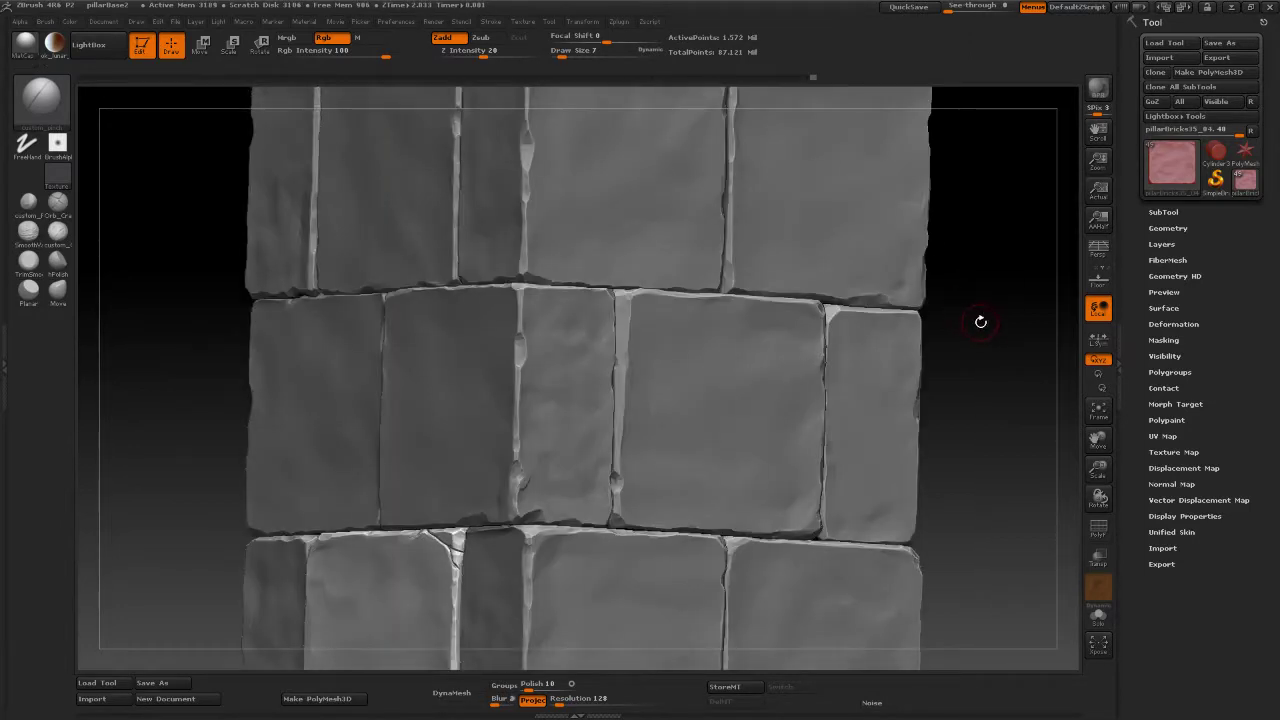
left_click_drag(1018, 343, 906, 314, "alt")
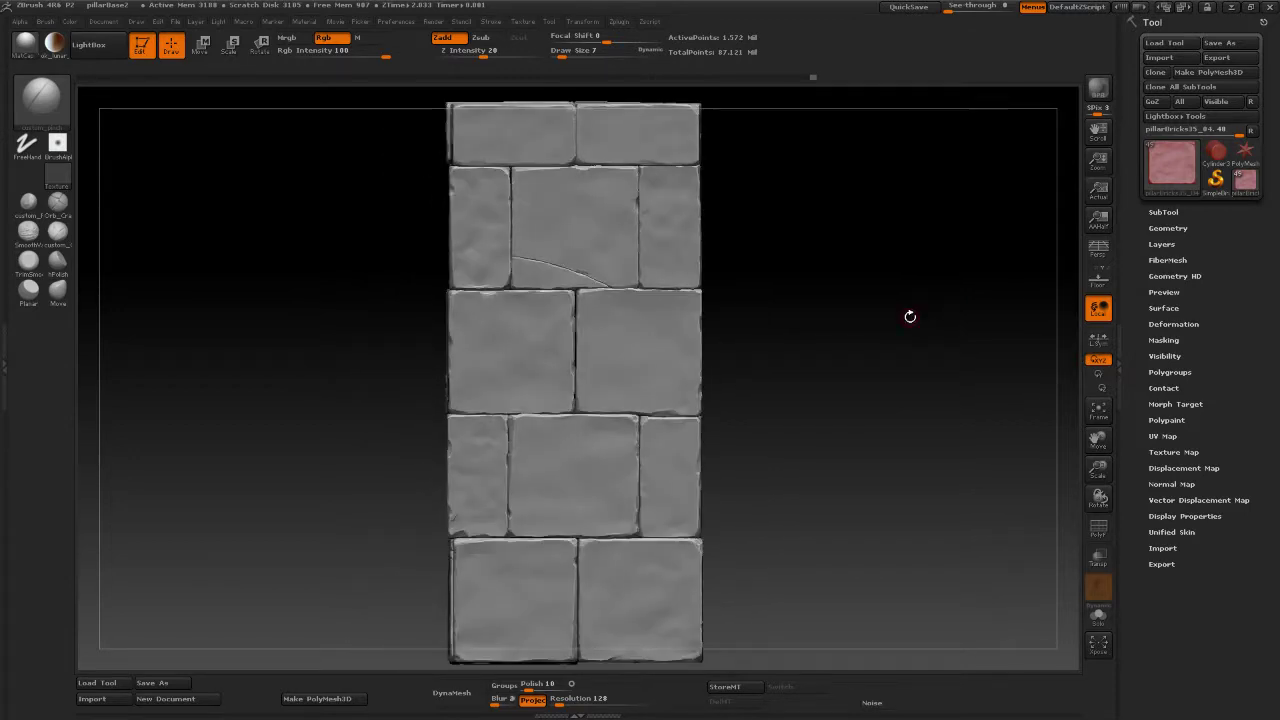
left_click_drag(946, 394, 880, 380)
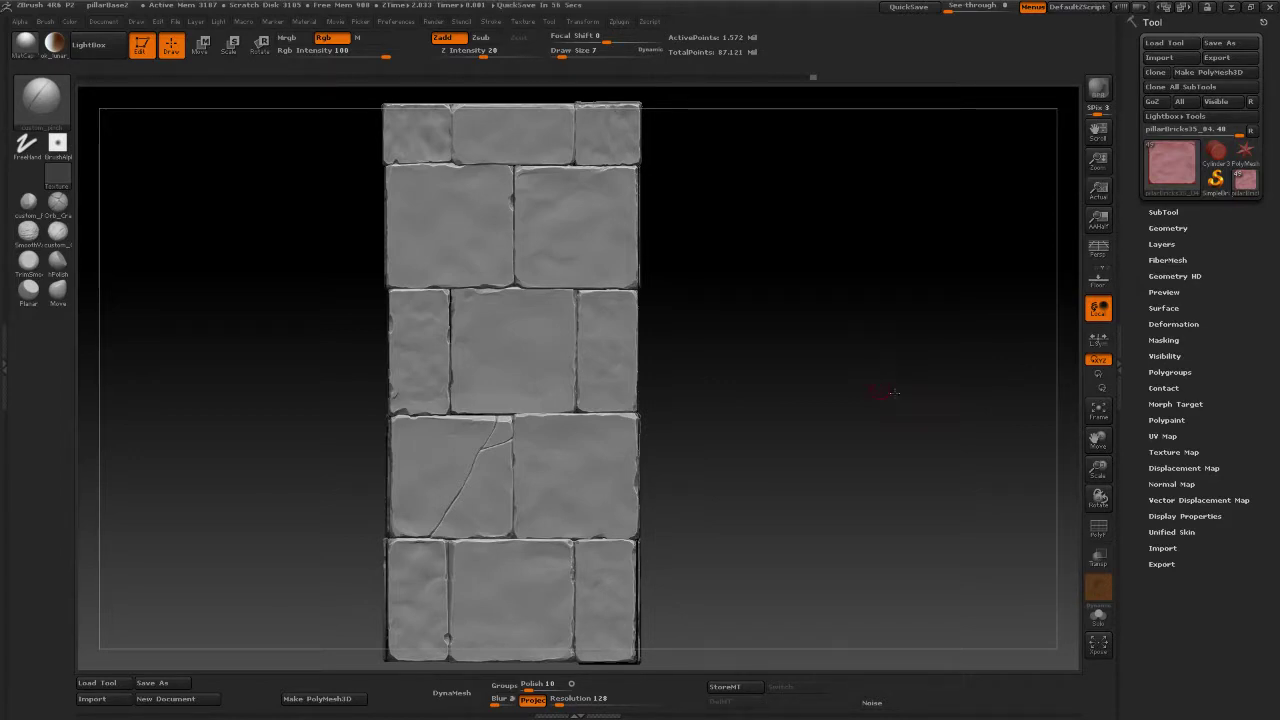
Inspect the lower brick courses on several sides of the pillar.
left_click_drag(877, 391, 814, 392)
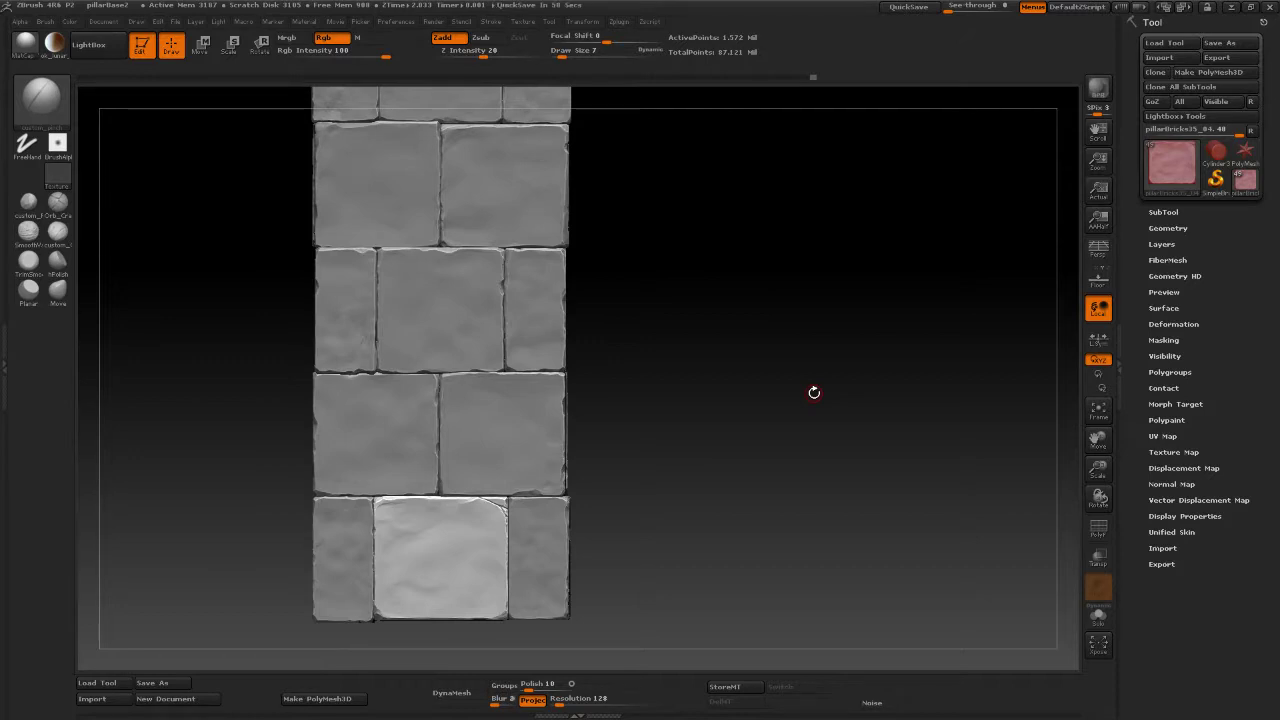
left_click_drag(828, 389, 801, 345)
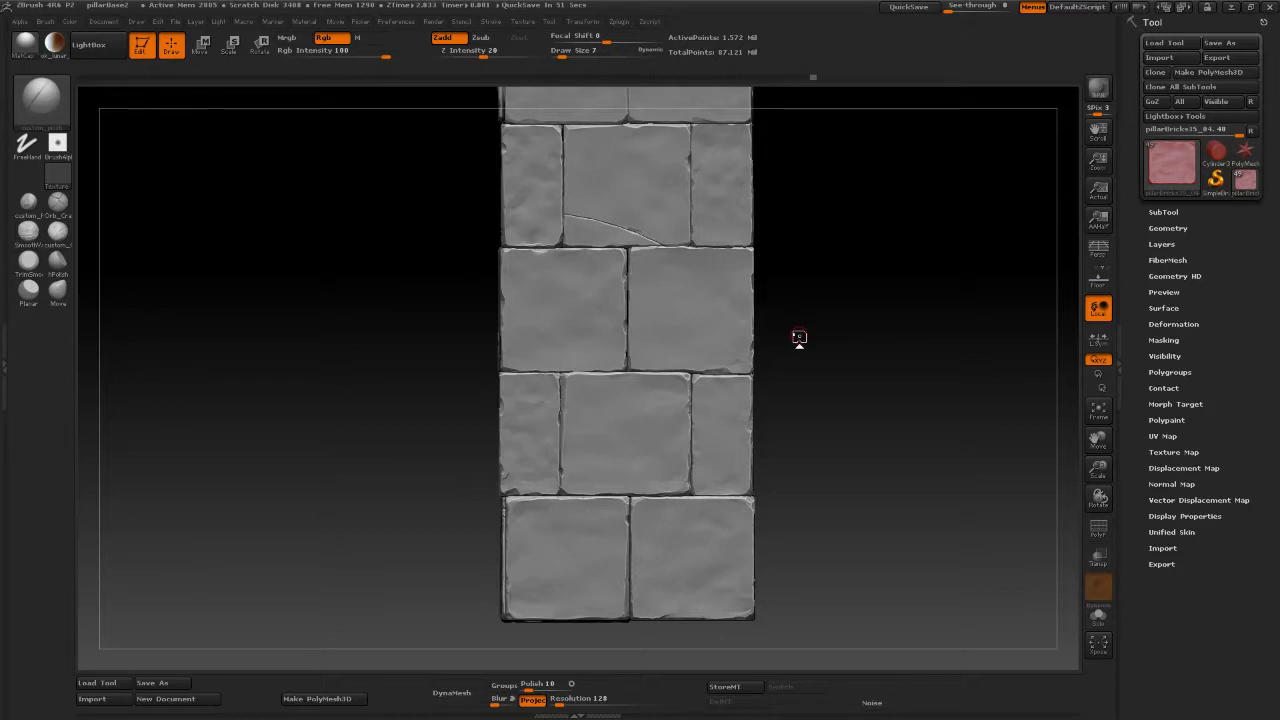
left_click_drag(843, 343, 906, 335)
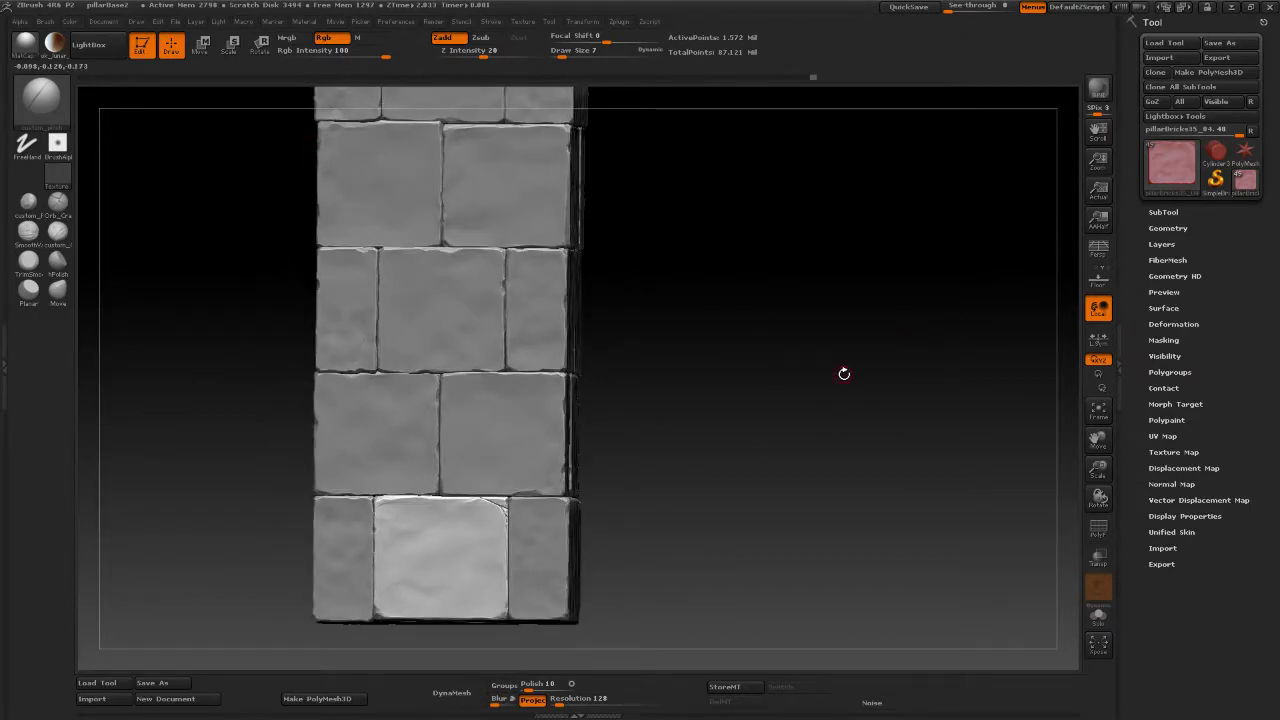
left_click_drag(937, 406, 812, 433)
key("f")
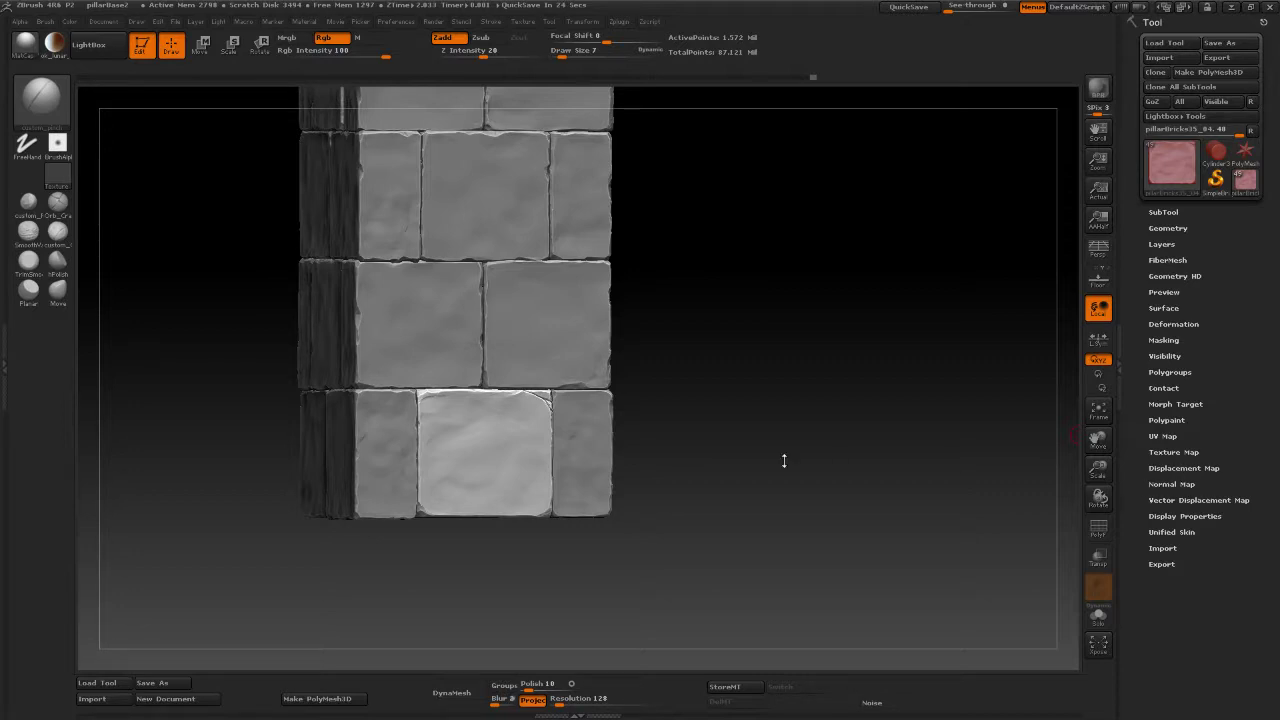
left_click_drag(837, 434, 791, 170, "shift")
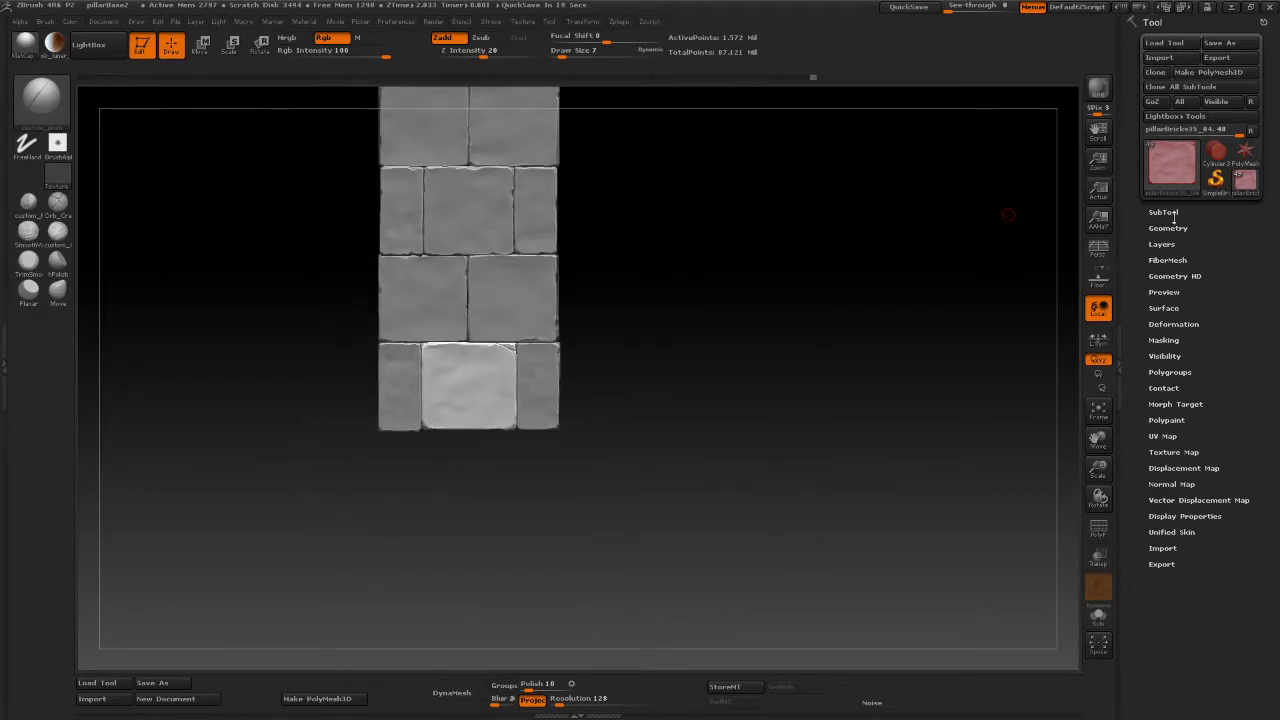
Select the pillarBricks11_10 brick in the pillar's subtool list.
left_click(1142, 222)
mouse_move(1194, 349)
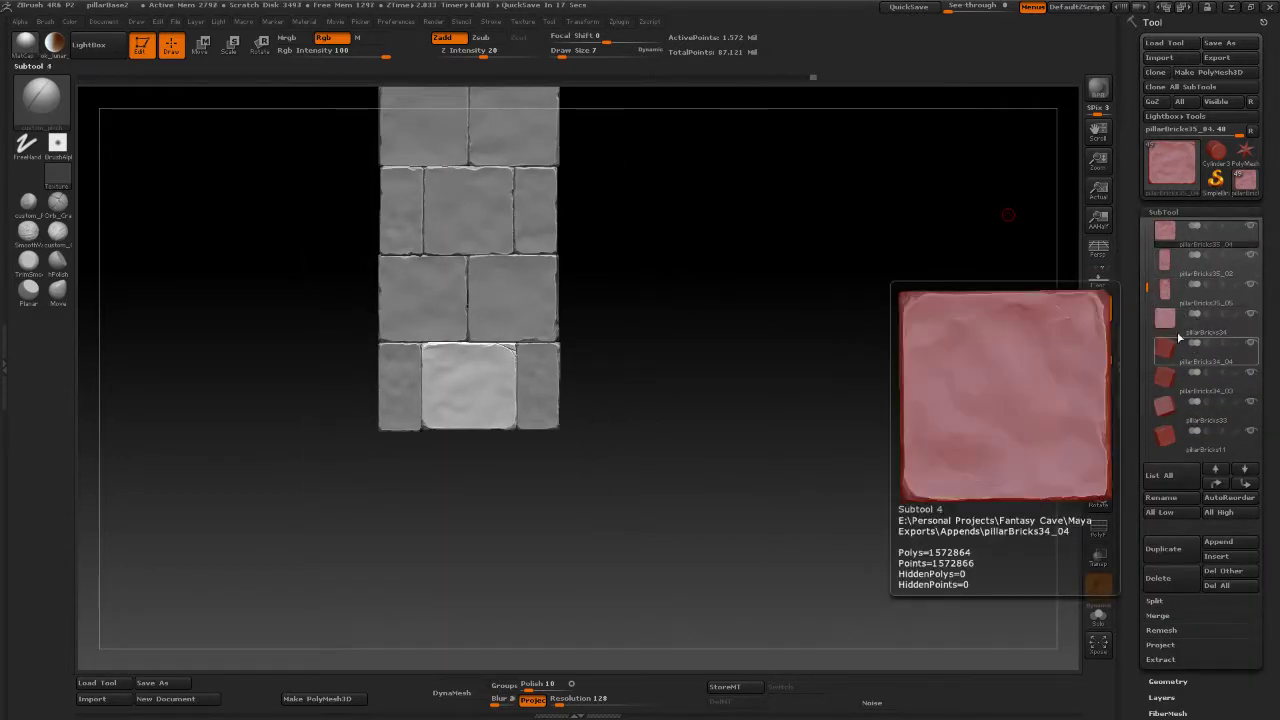
left_click_drag(1146, 287, 1145, 312)
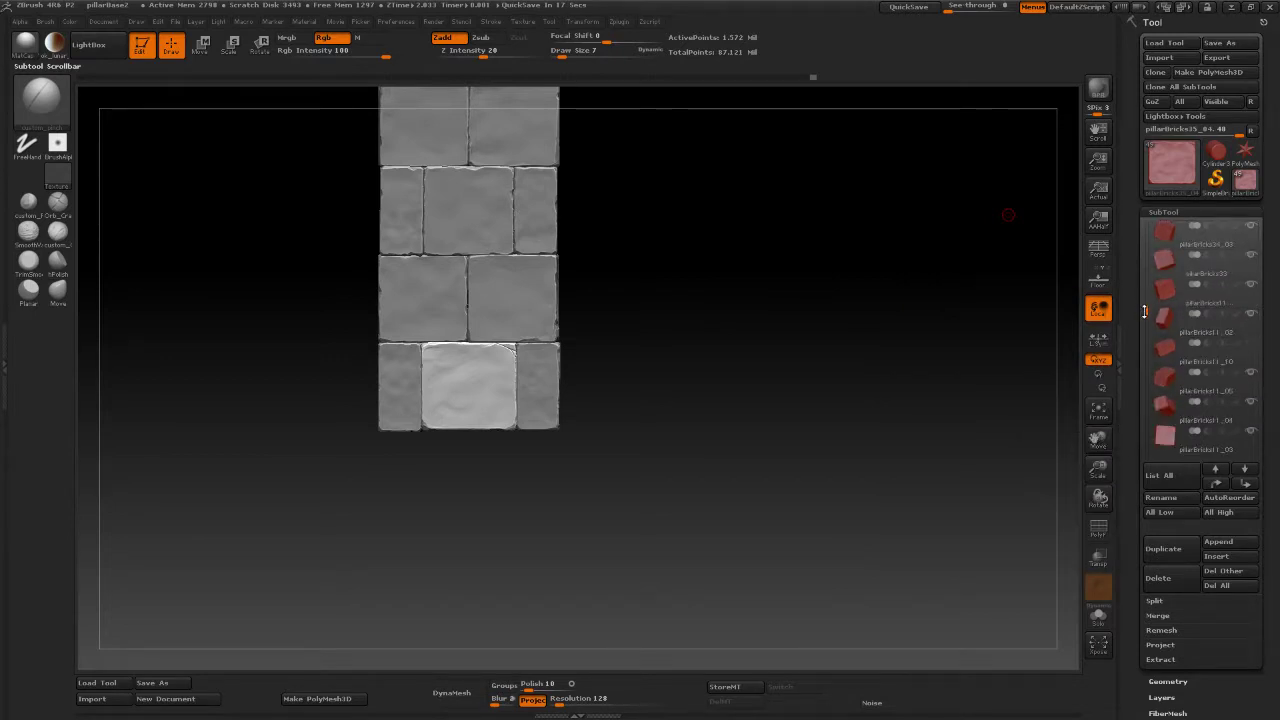
left_click(1205, 349)
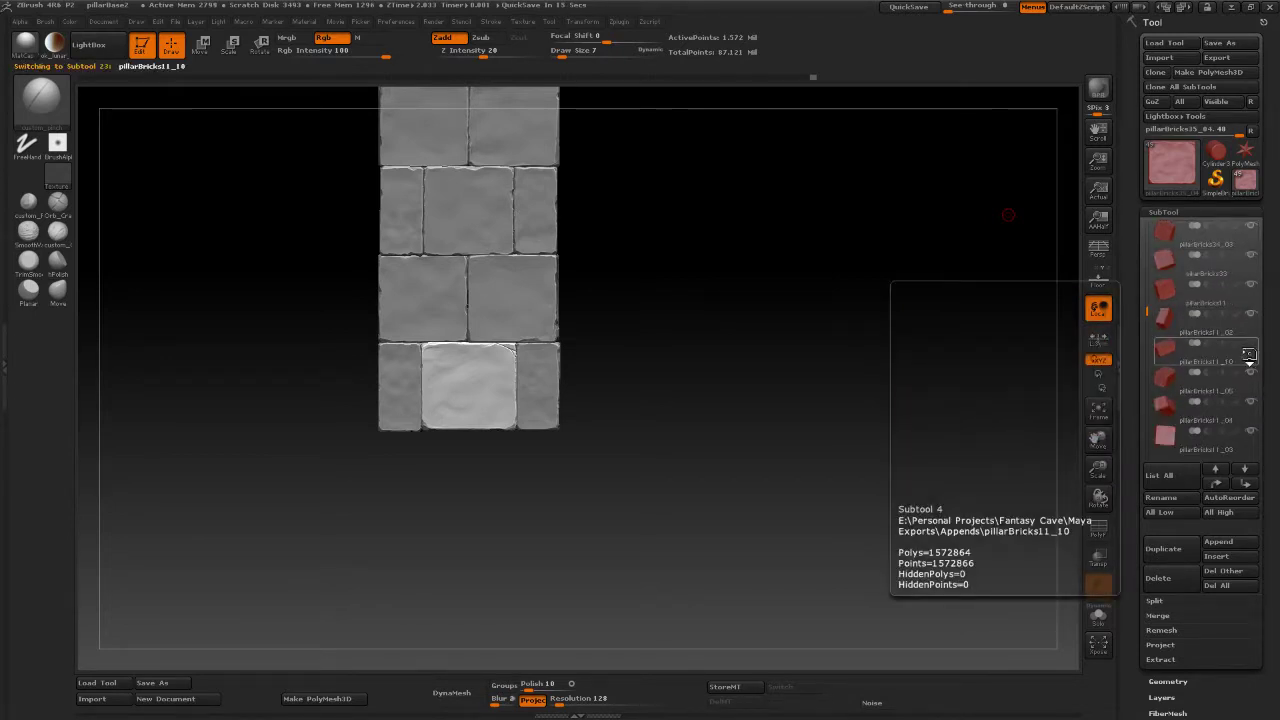
mouse_move(917, 377)
left_mouse_down()
mouse_move(818, 393)
mouse_move(929, 391)
left_mouse_up()
left_click(1196, 380)
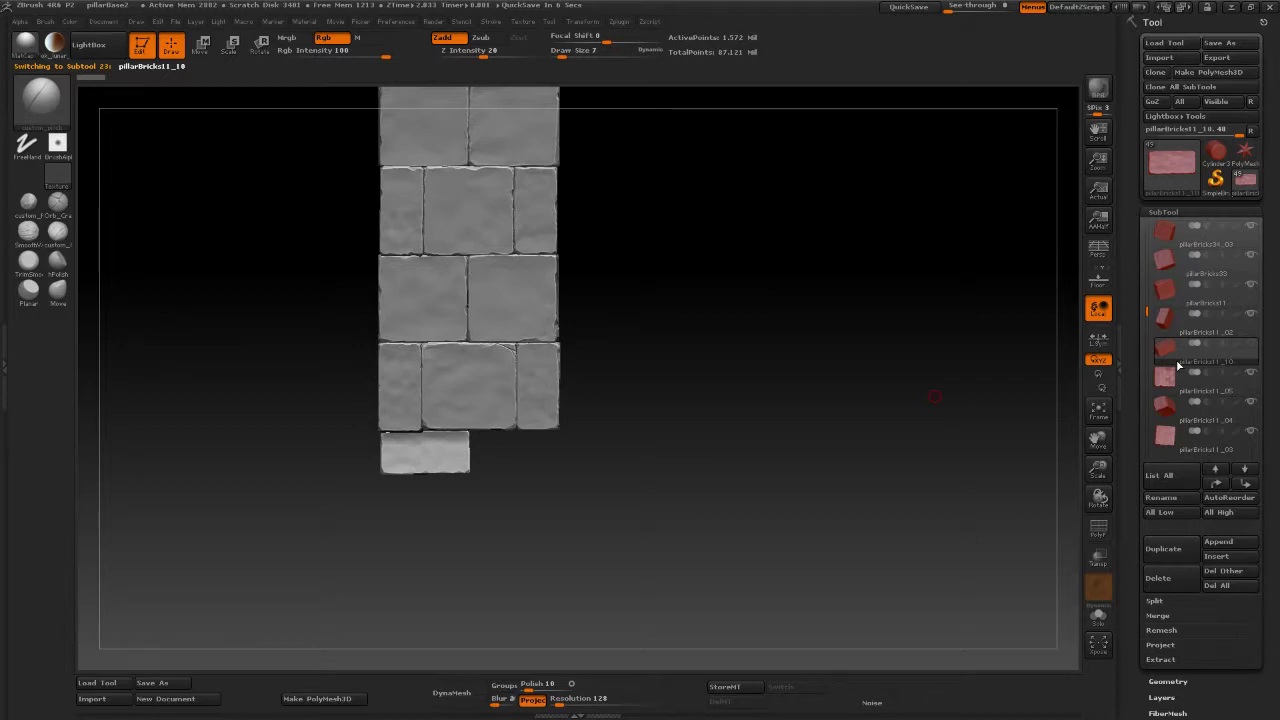
mouse_move(1178, 365)
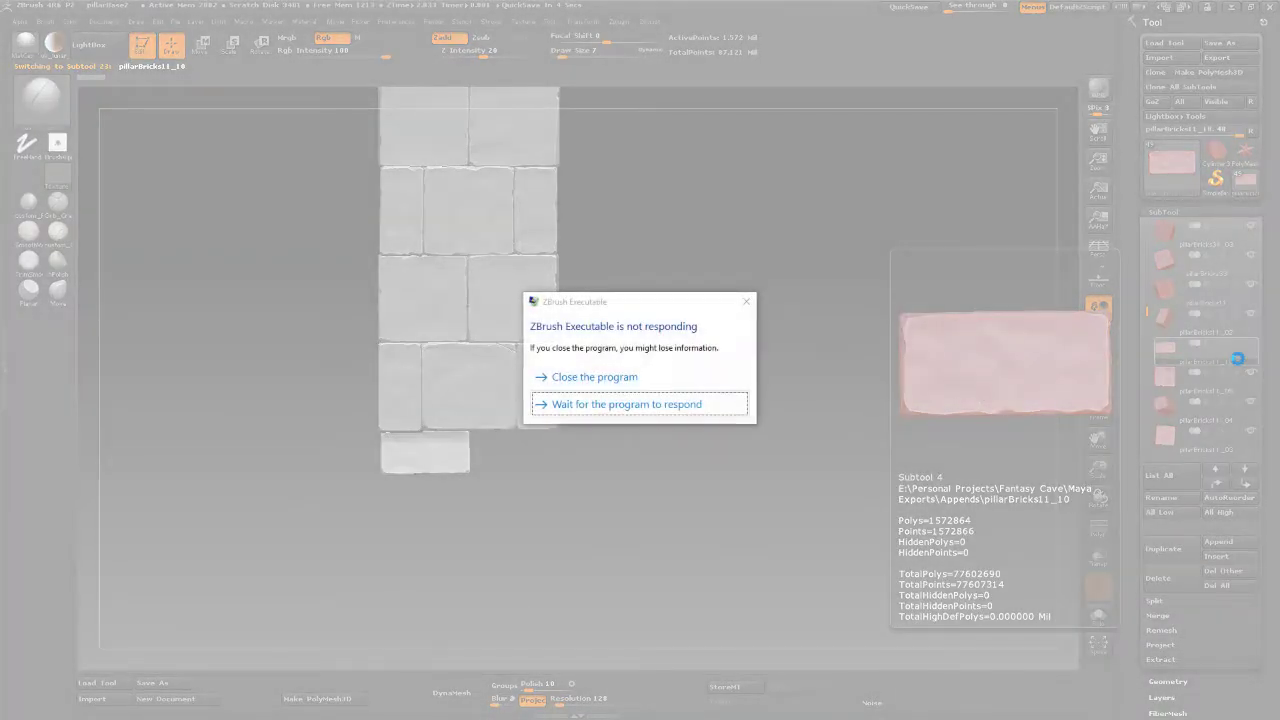
Force the unresponsive ZBrush to close, restart it, and dismiss the start-up notice and LightBox.
left_click(614, 378)
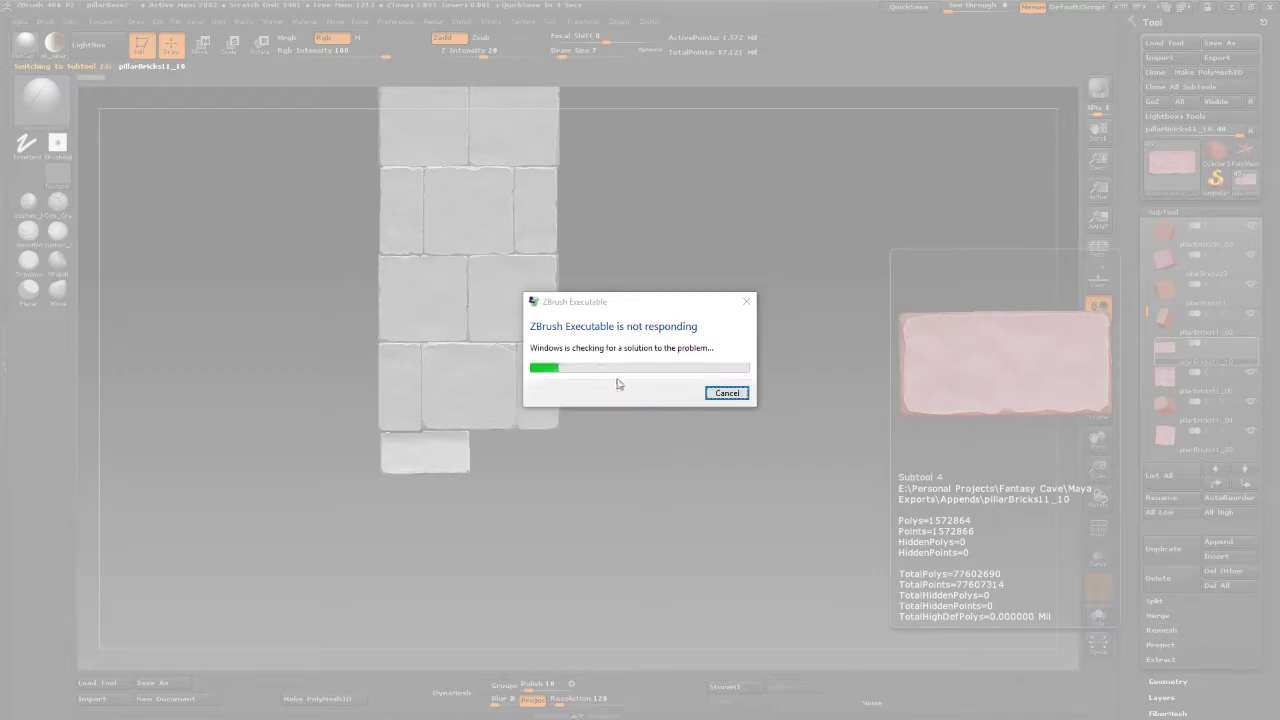
left_click(725, 400)
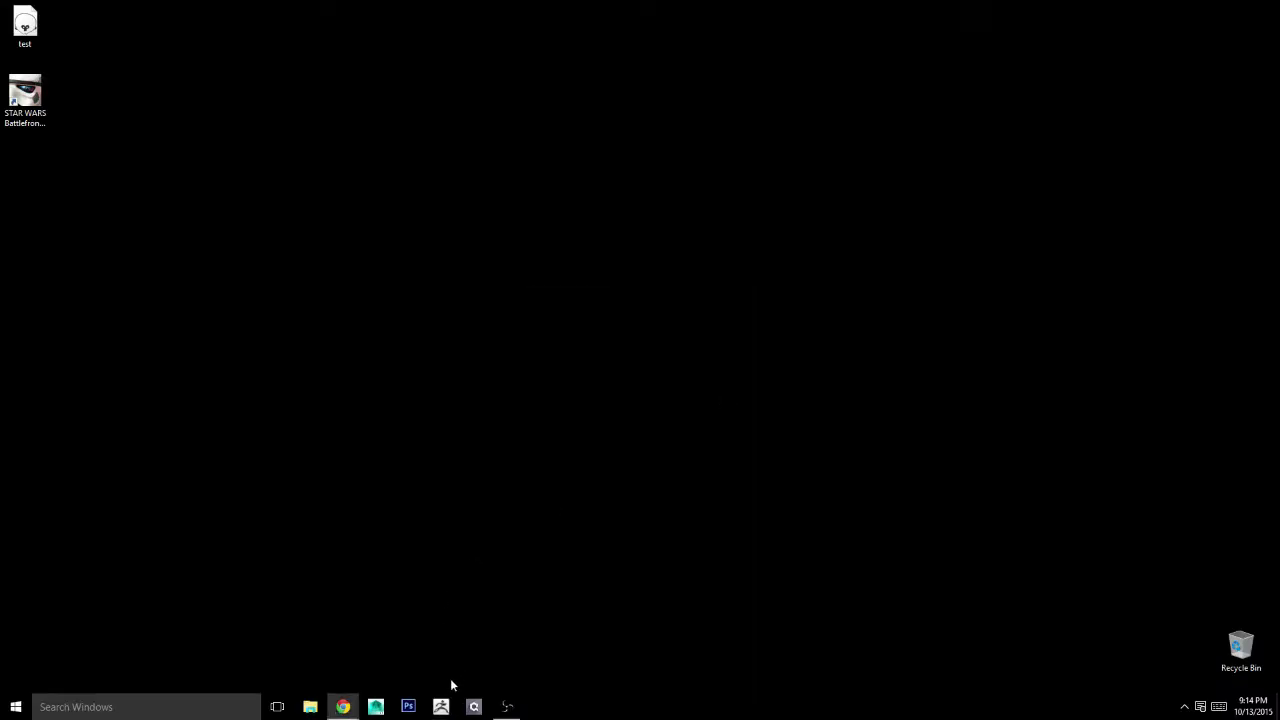
left_click(441, 706)
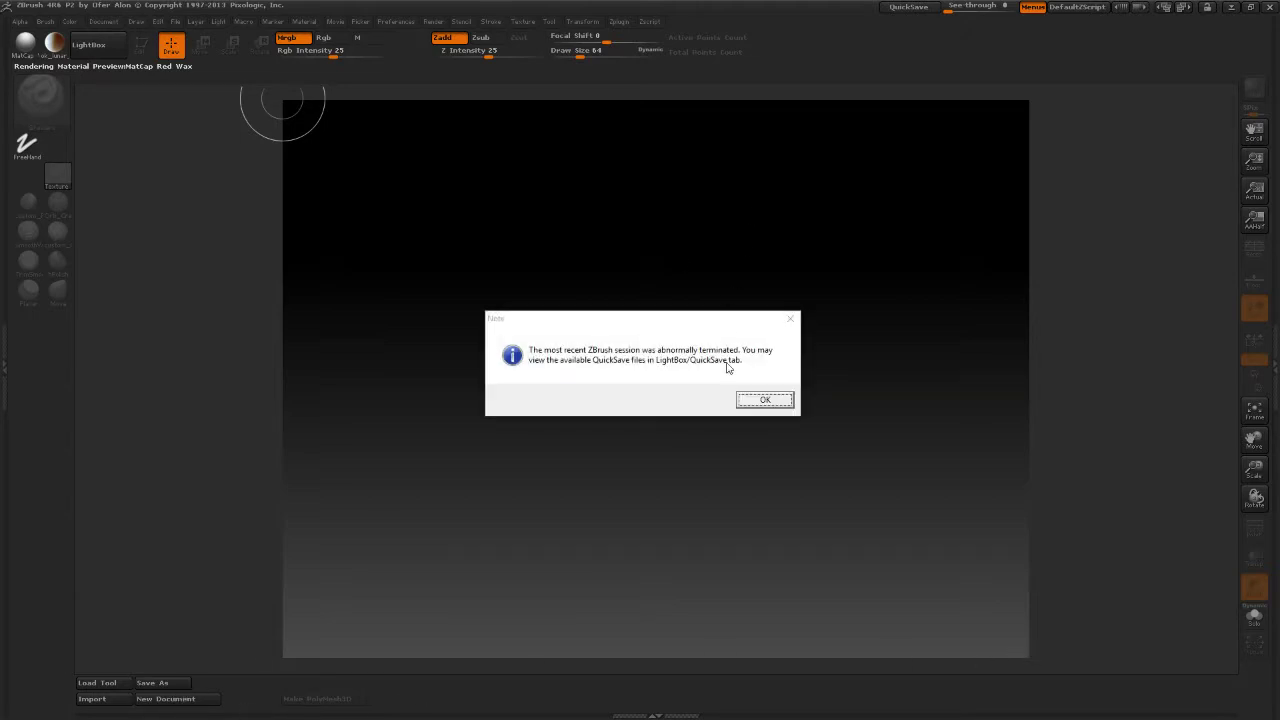
left_click(755, 402)
left_click(203, 704)
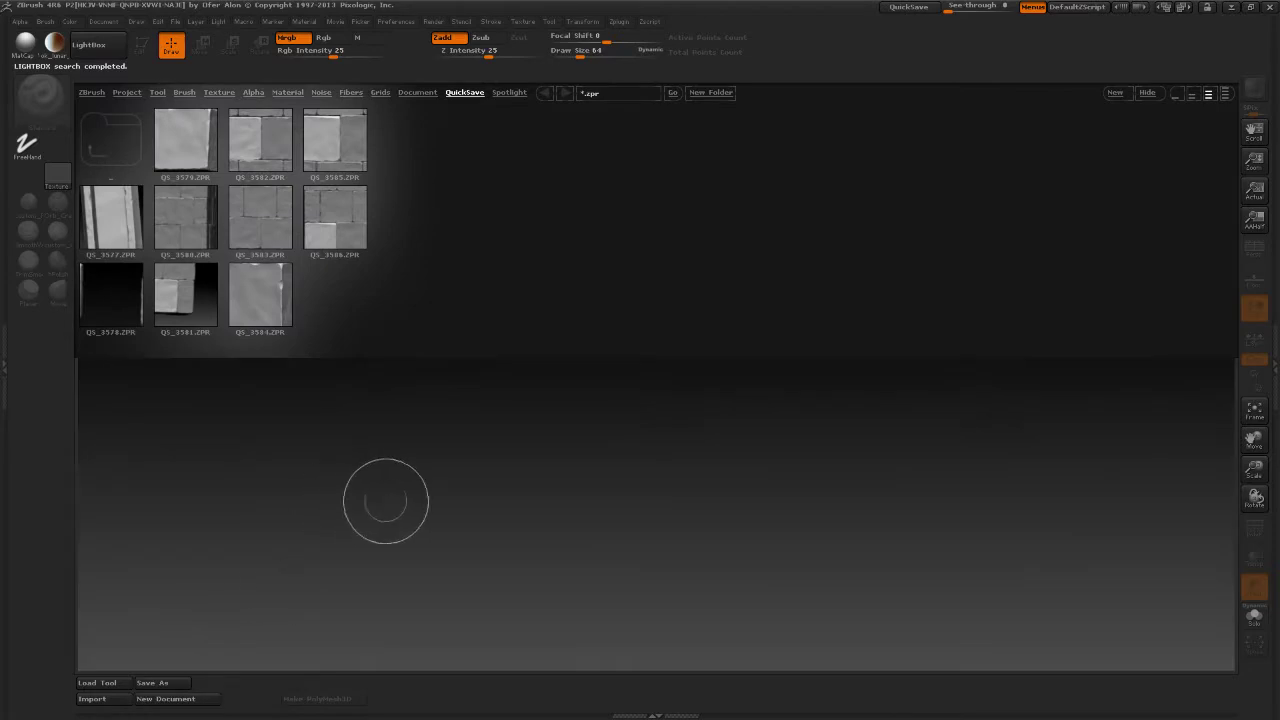
key("comma")
Open the pillarBase2 project from the Zbrush Sculpts folder inside Personal Projects, Fantasy Cave.
left_click(175, 21)
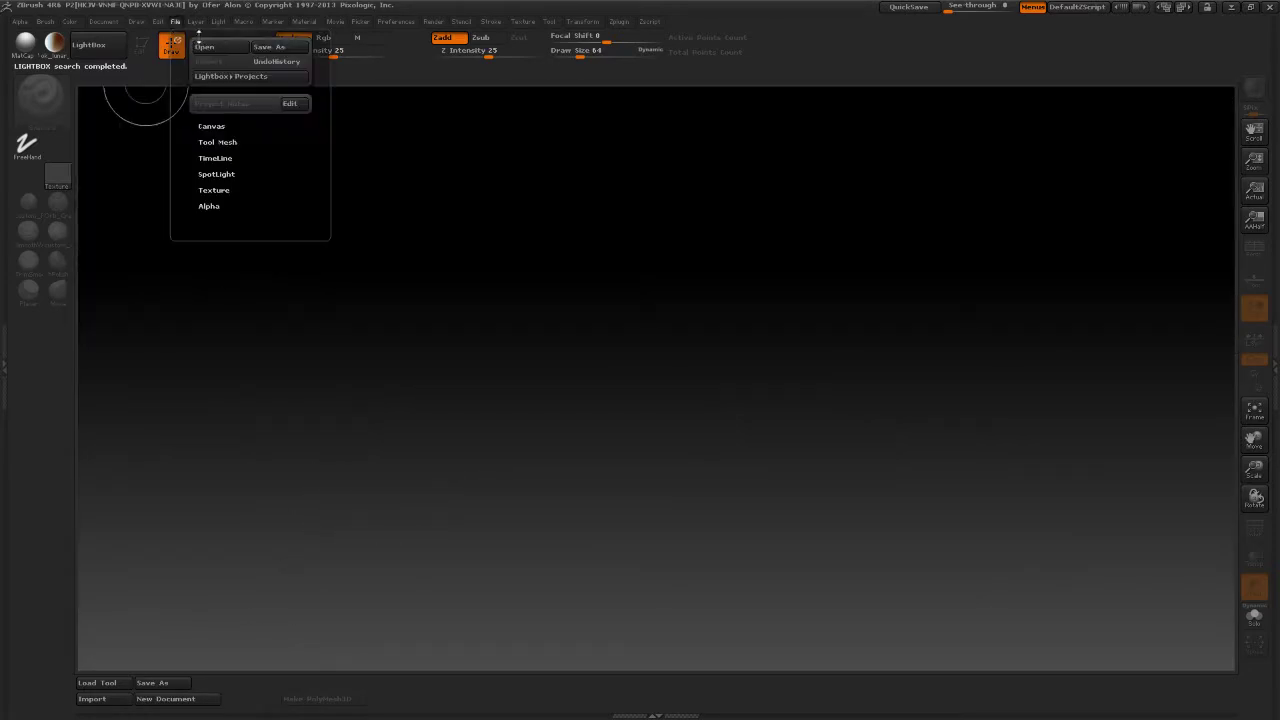
left_click(209, 48)
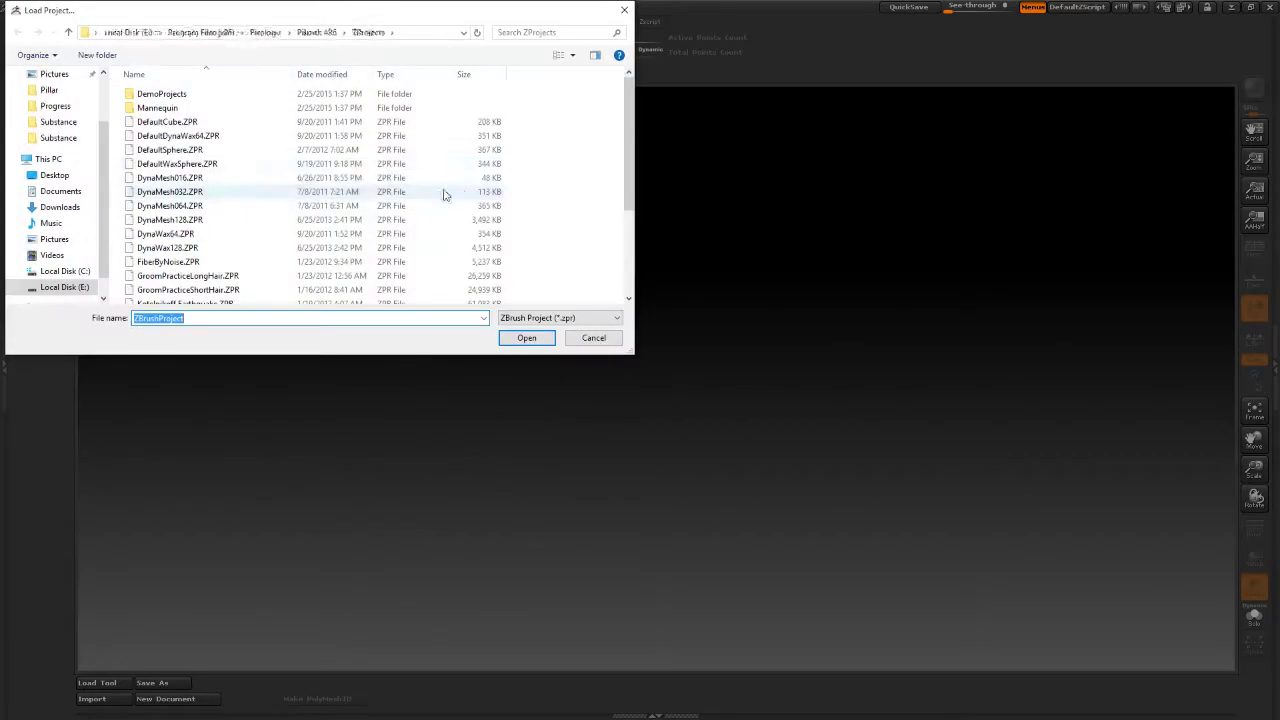
left_click(78, 288)
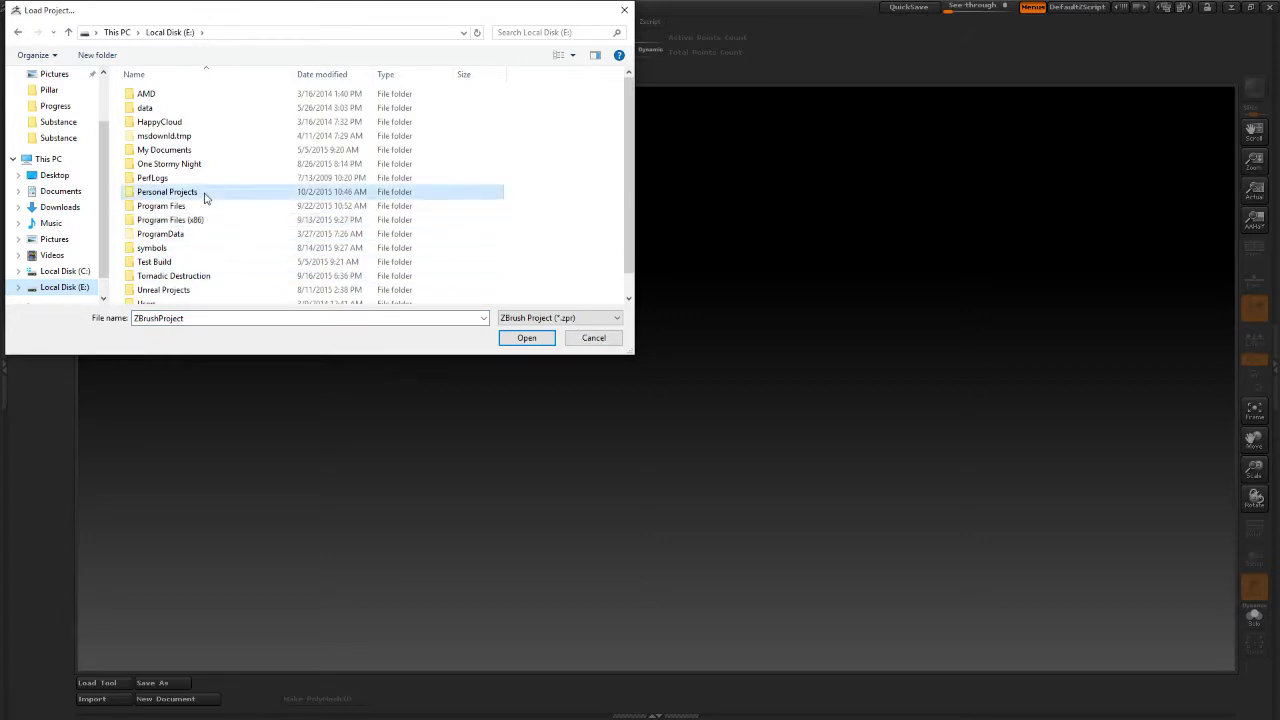
double_click(206, 193)
double_click(200, 137)
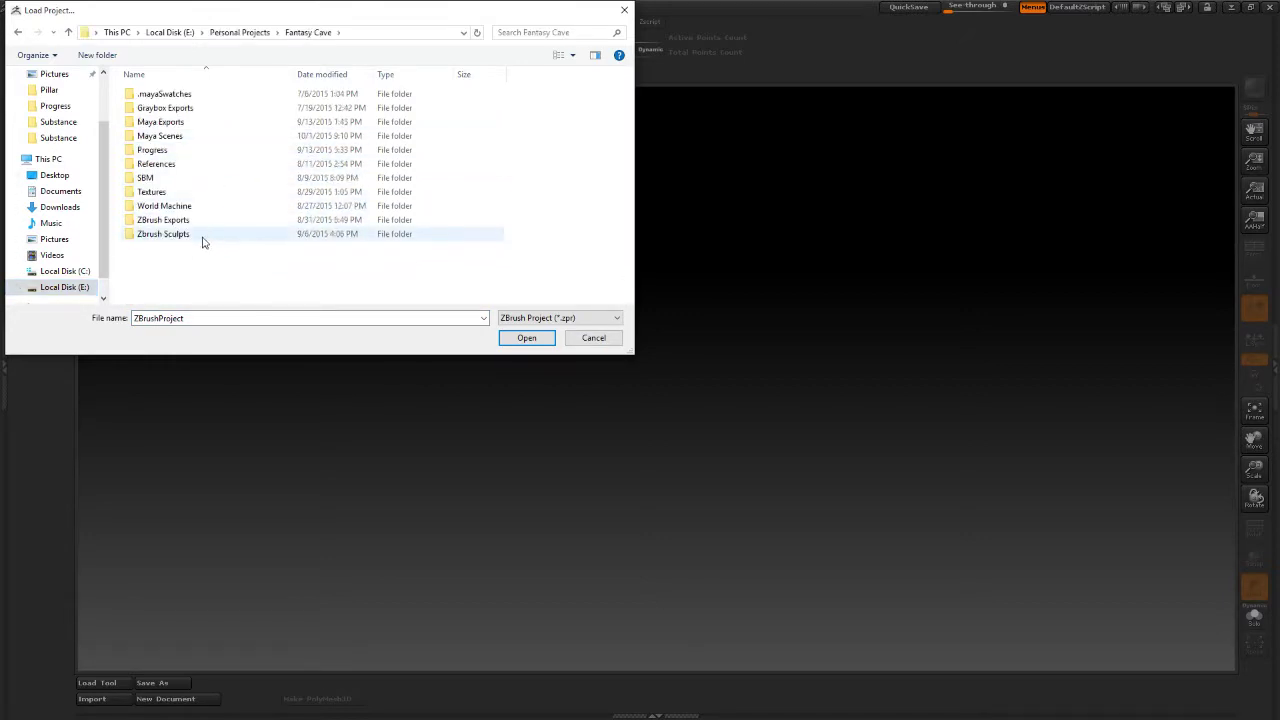
double_click(203, 235)
double_click(174, 99)
double_click(196, 107)
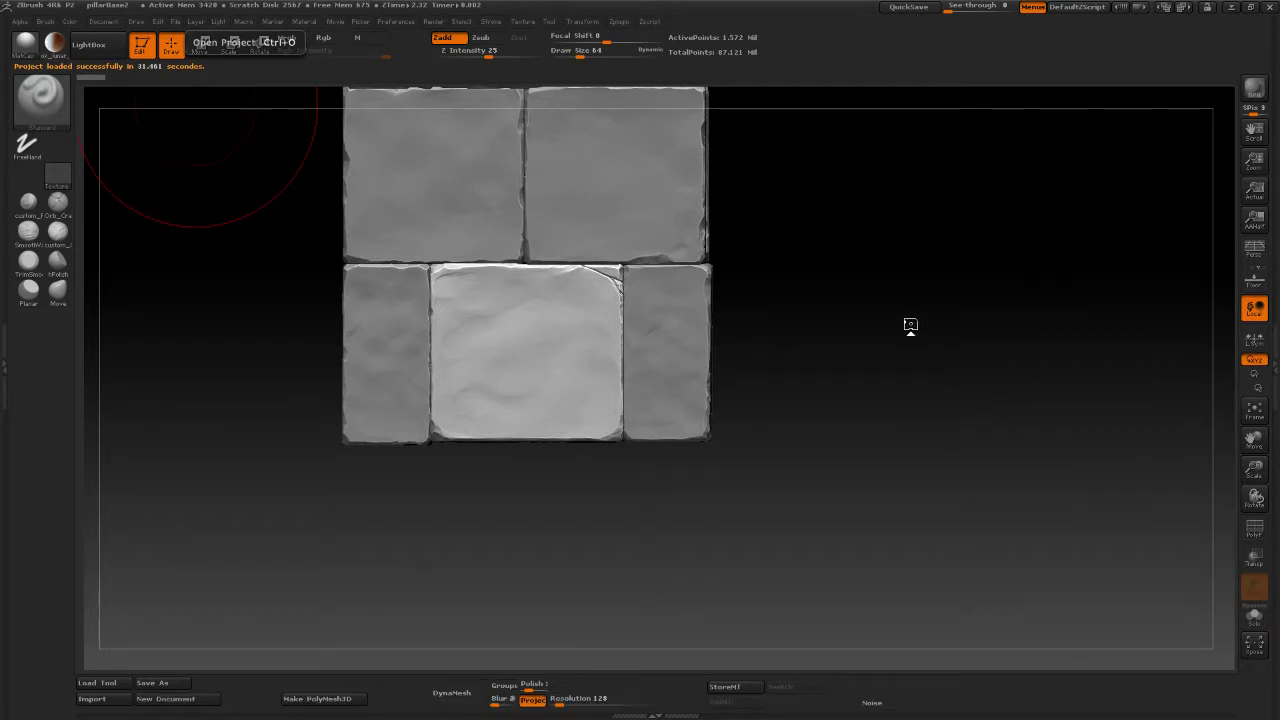
Select the uncracked brick just above the bottom course, beside the pillar's left edge, and isolate it in Solo mode.
left_click_drag(877, 294, 894, 458, "alt")
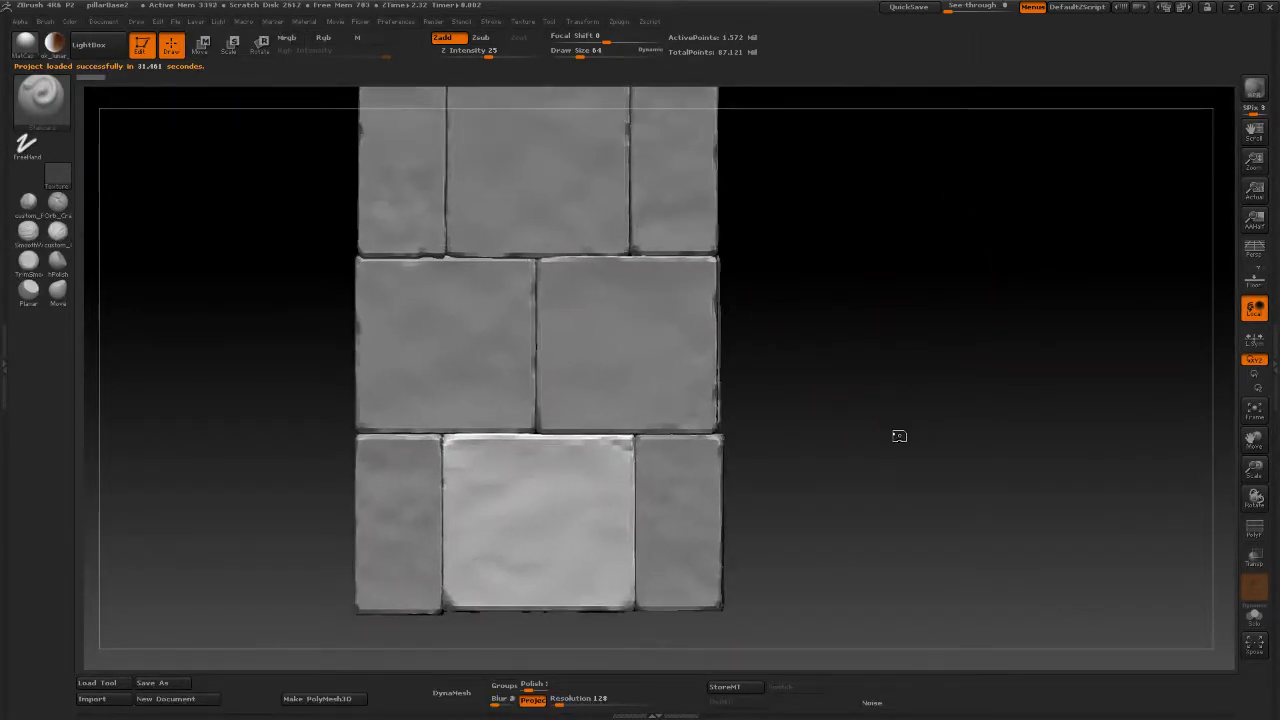
left_click_drag(892, 390, 943, 403, "alt")
mouse_move(940, 343)
left_mouse_down("alt")
mouse_move(947, 394)
mouse_move(952, 333)
left_mouse_up("alt")
key("ctrl+z")
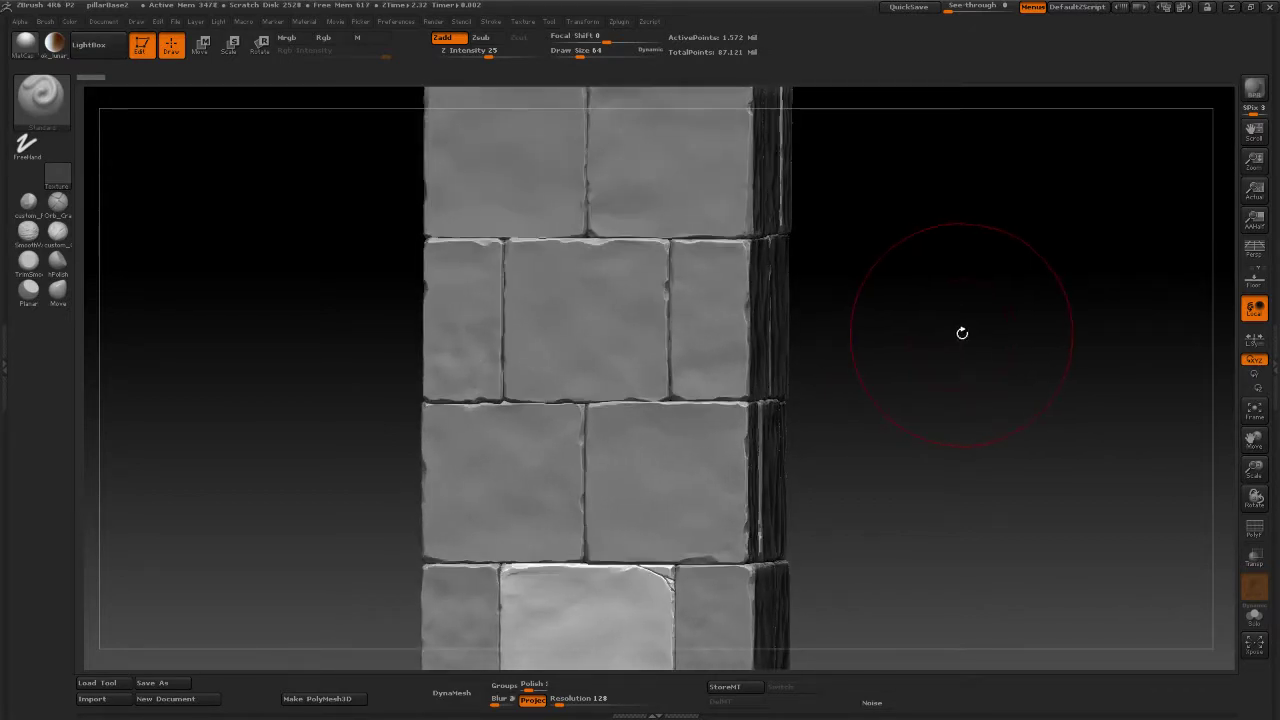
left_click_drag(991, 383, 980, 354, "alt")
left_click_drag(965, 428, 986, 327, "alt")
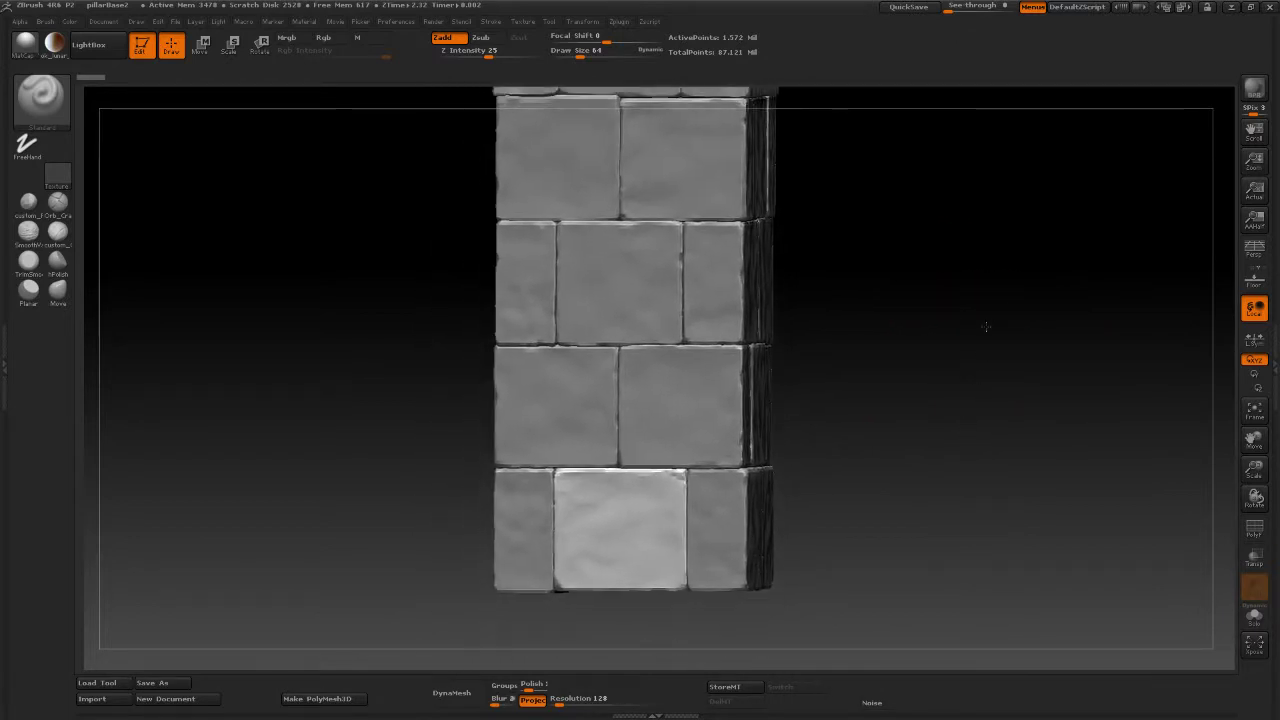
left_click(580, 409, "alt")
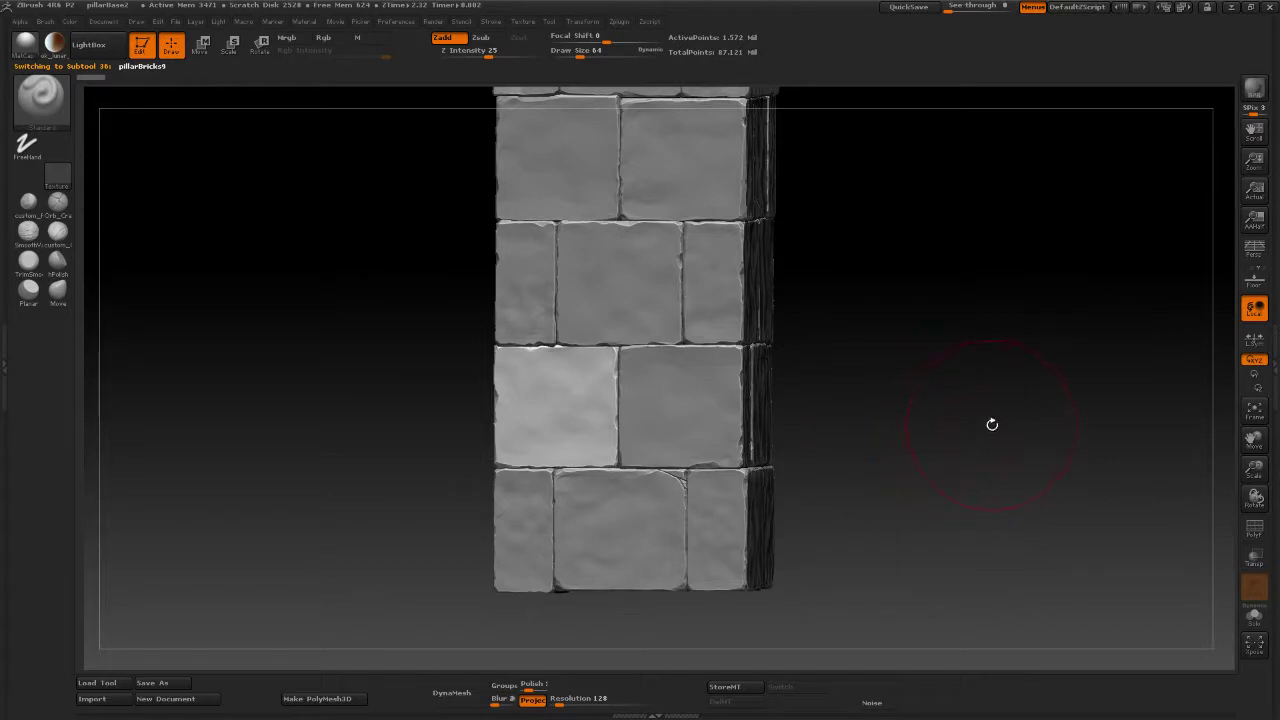
mouse_move(1025, 473)
left_mouse_down("alt")
mouse_move(1023, 434)
mouse_move(1007, 431)
mouse_move(1019, 464)
mouse_move(1022, 430)
left_mouse_up("alt")
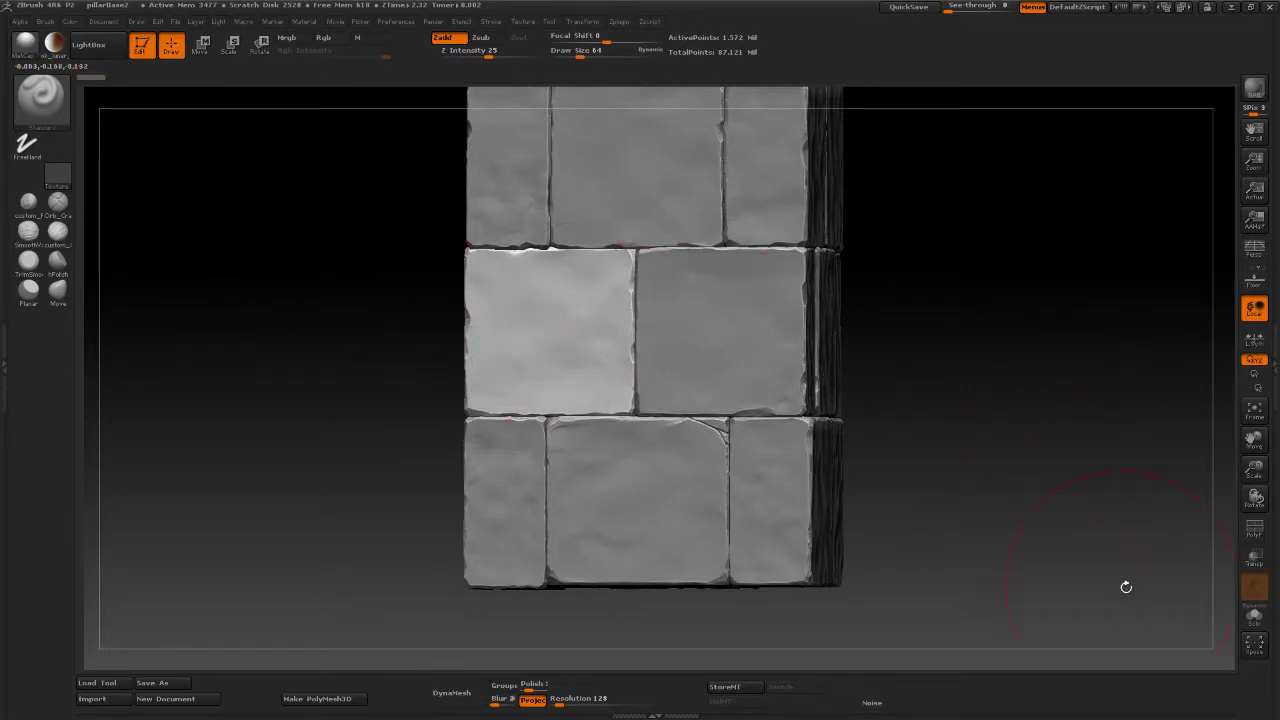
left_click(1254, 617)
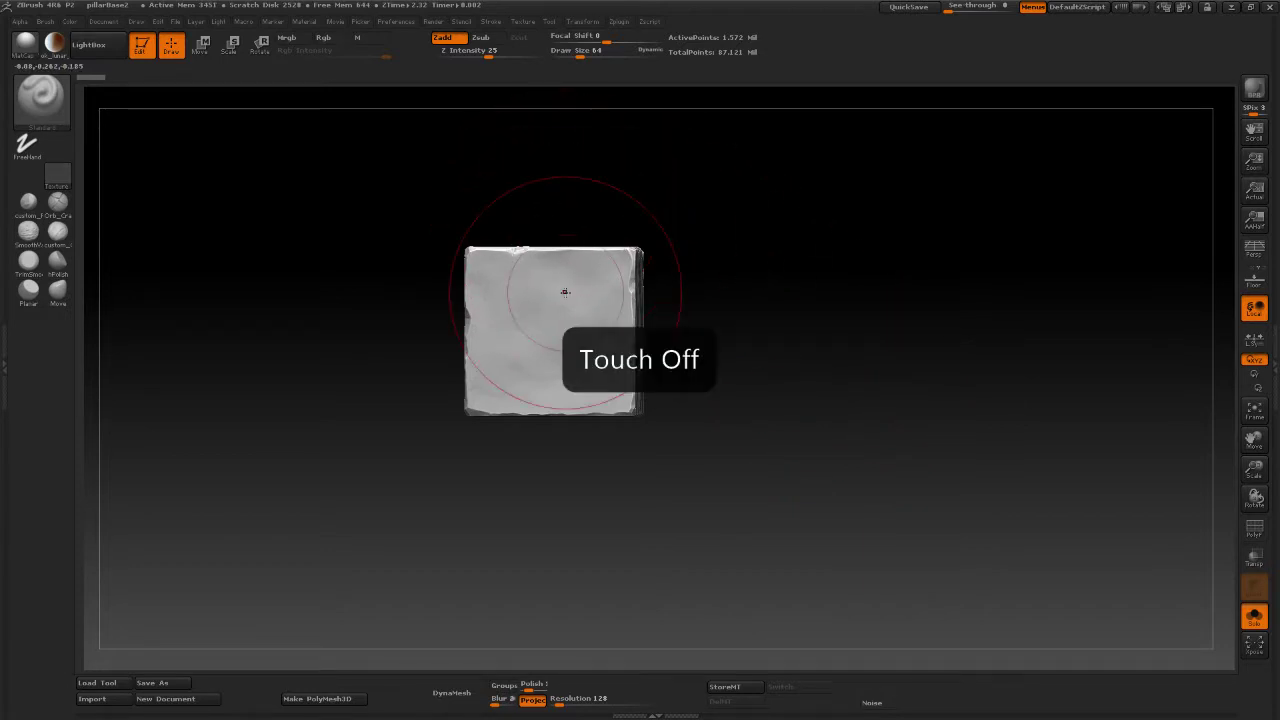
Activate the Orb_Cracks brush and check its Lazy Mouse stroke settings.
left_click(45, 21)
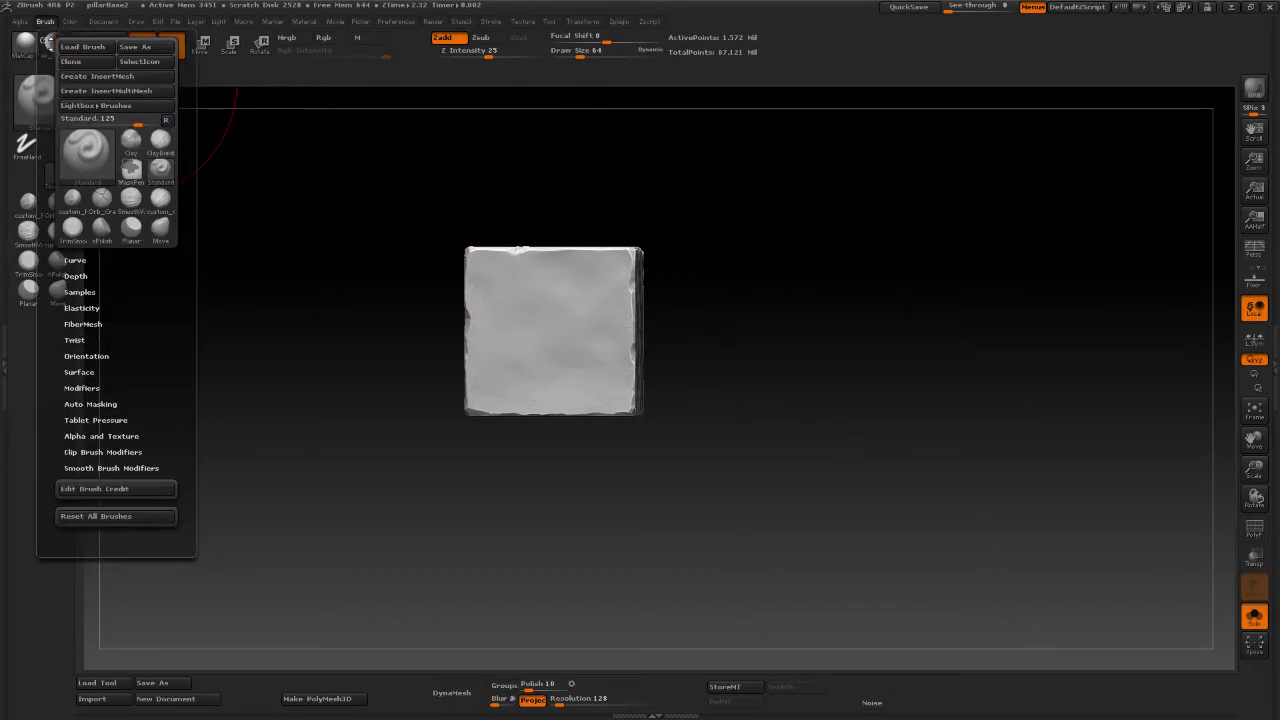
left_click(101, 413)
left_click(100, 451)
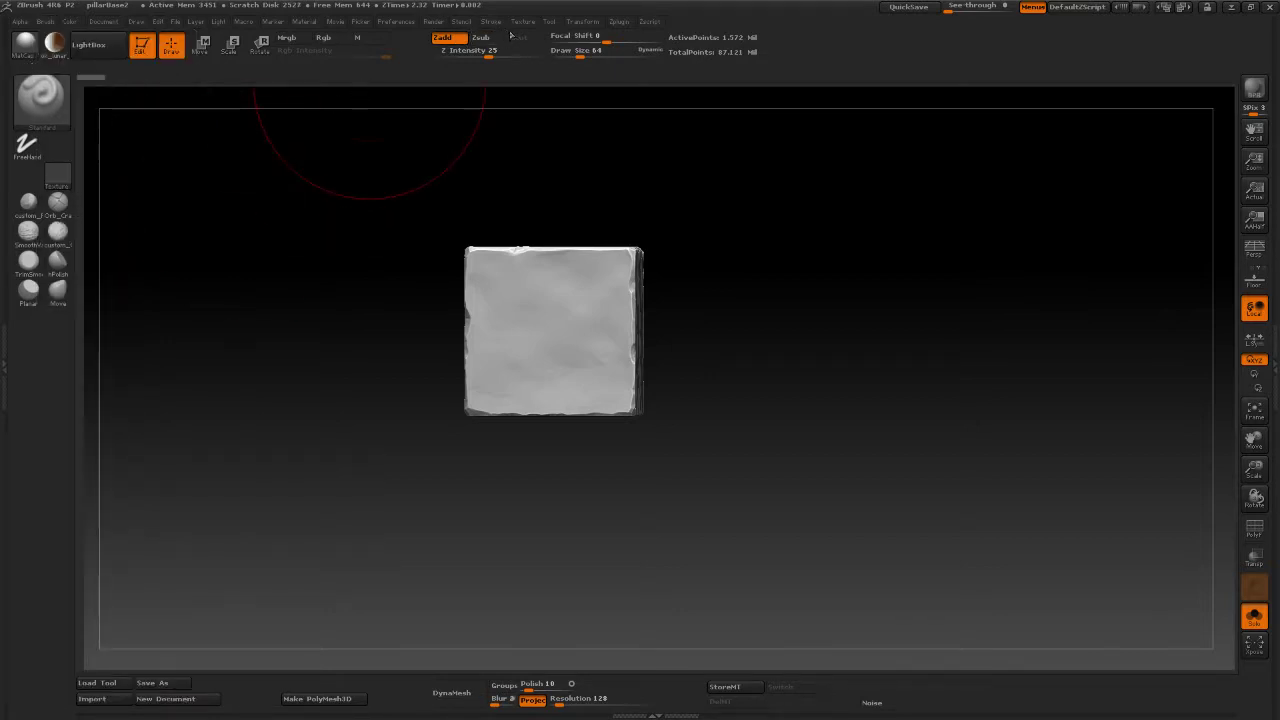
left_click(493, 22)
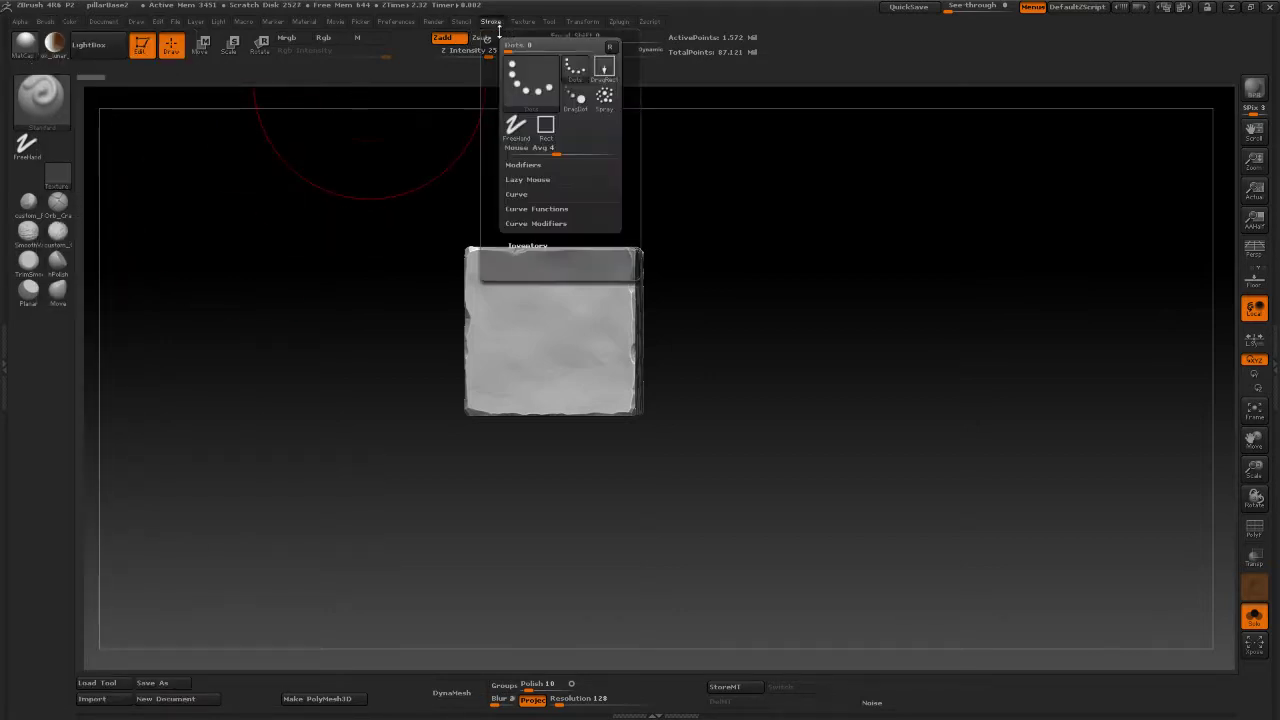
left_click(528, 180)
left_click(57, 201)
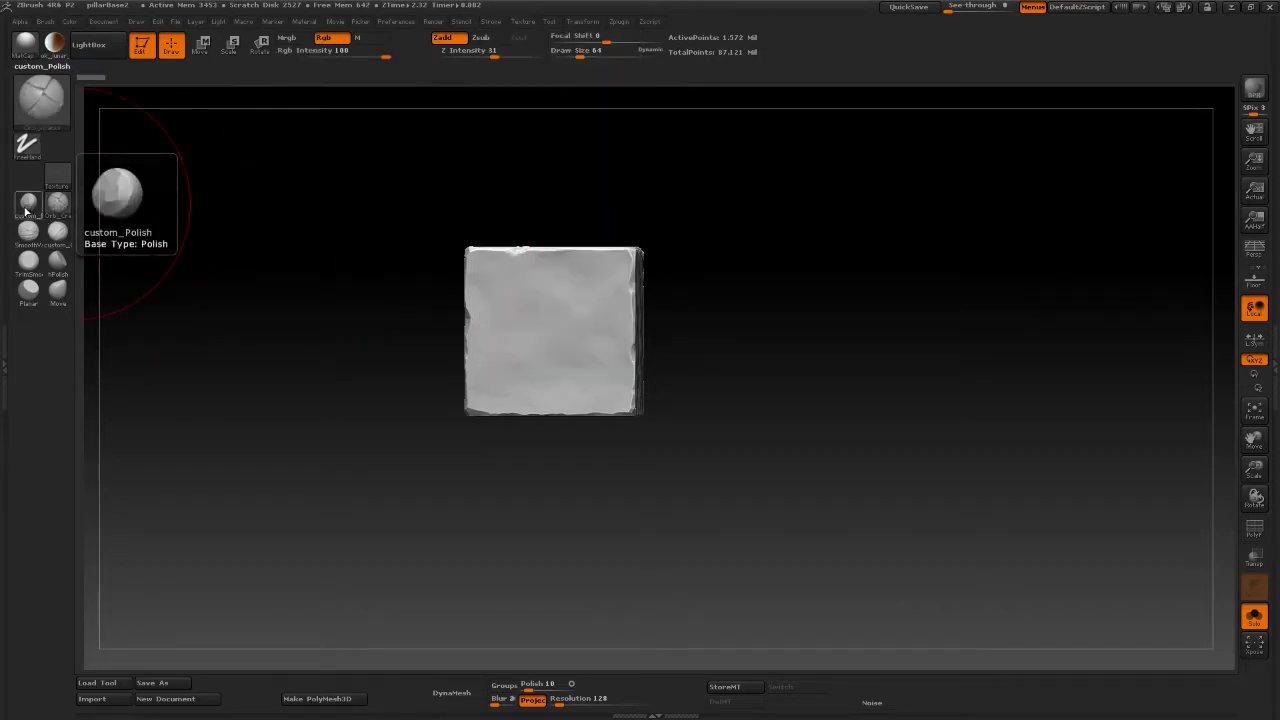
left_click(45, 21)
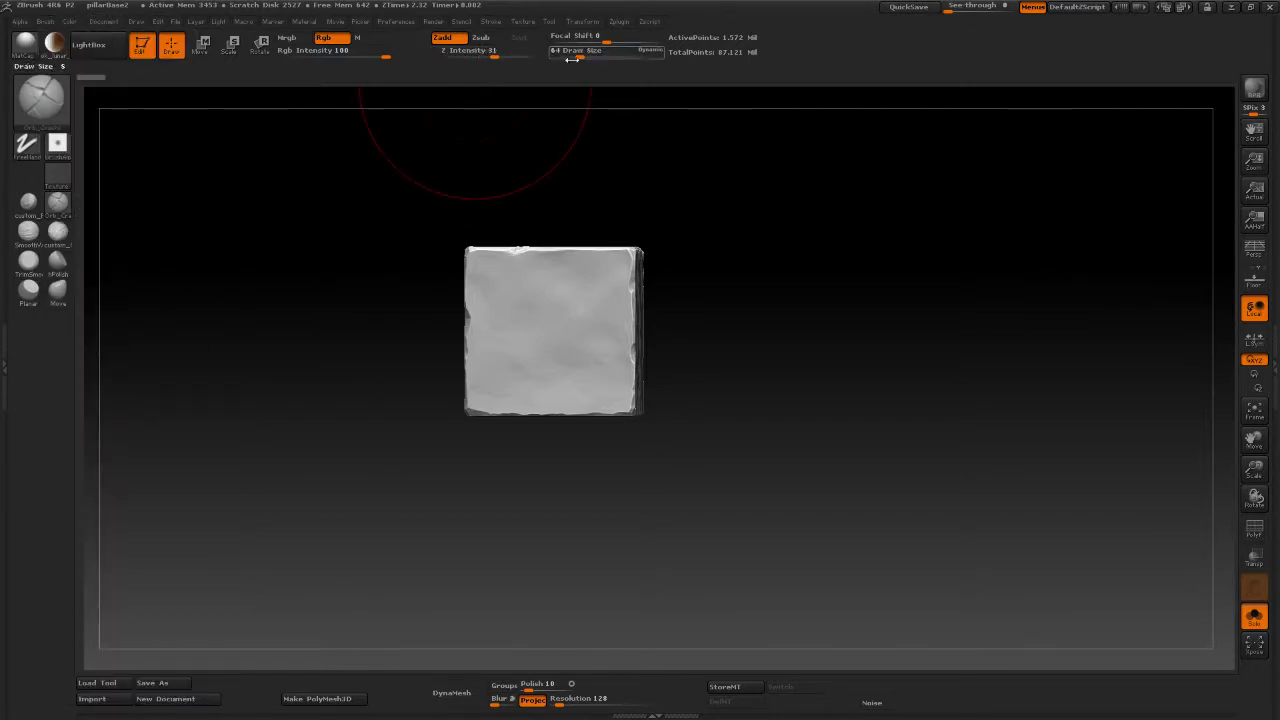
left_click(490, 22)
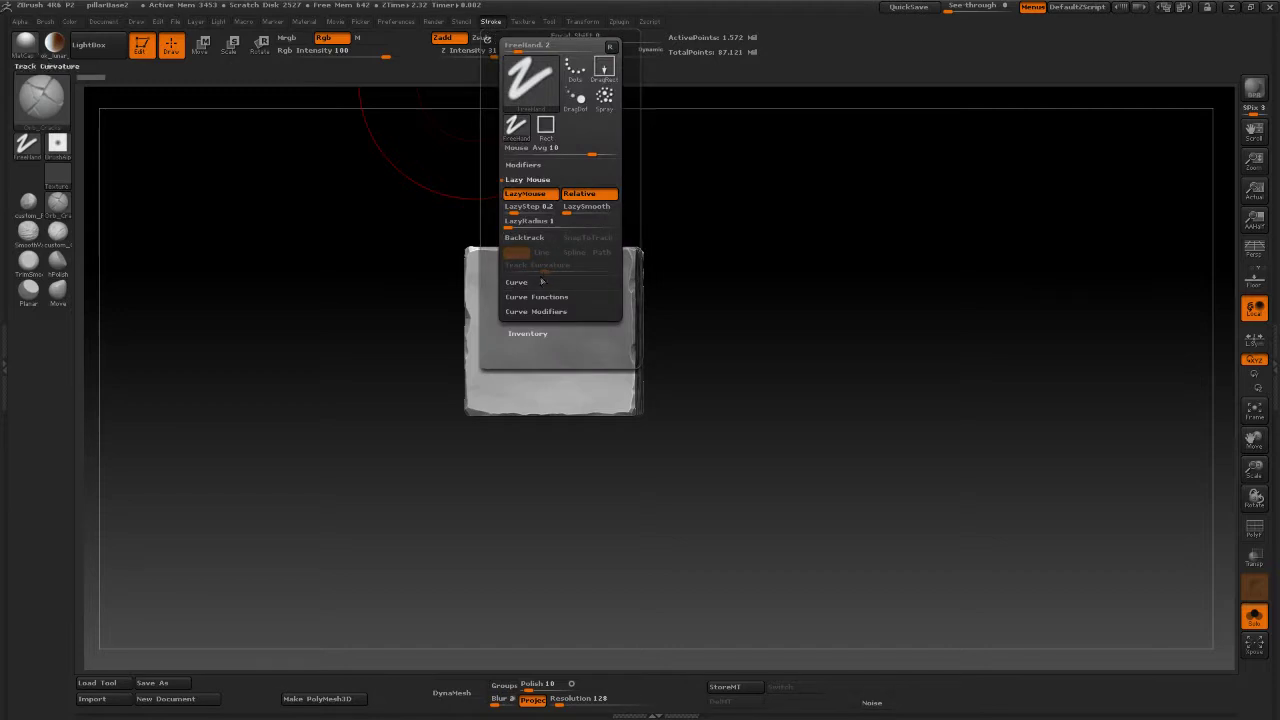
left_click(524, 21)
left_click(491, 21)
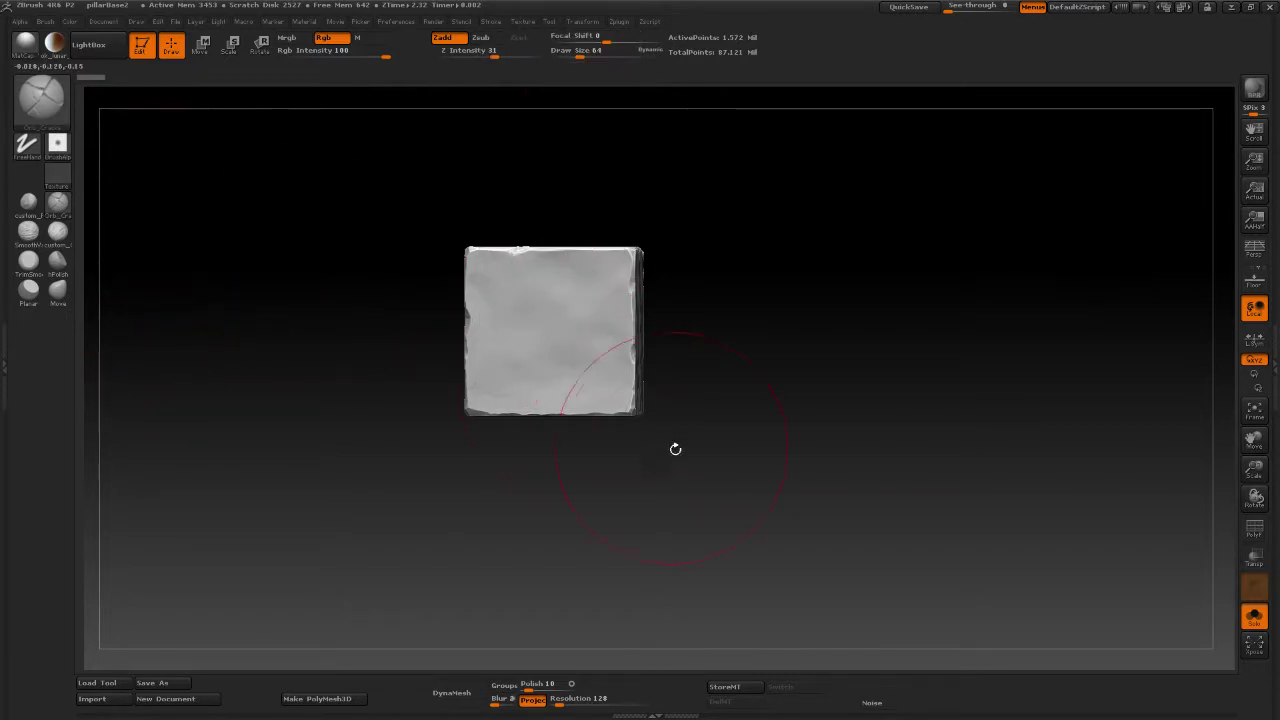
Set the Orb_Cracks brush's draw size to 6 for working on the isolated brick.
mouse_move(831, 460)
left_mouse_down("shift")
mouse_move(851, 457)
mouse_move(834, 394)
mouse_move(849, 257)
mouse_move(826, 451)
left_mouse_up("shift")
left_click_drag(585, 57, 562, 57)
left_click_drag(790, 275, 871, 334)
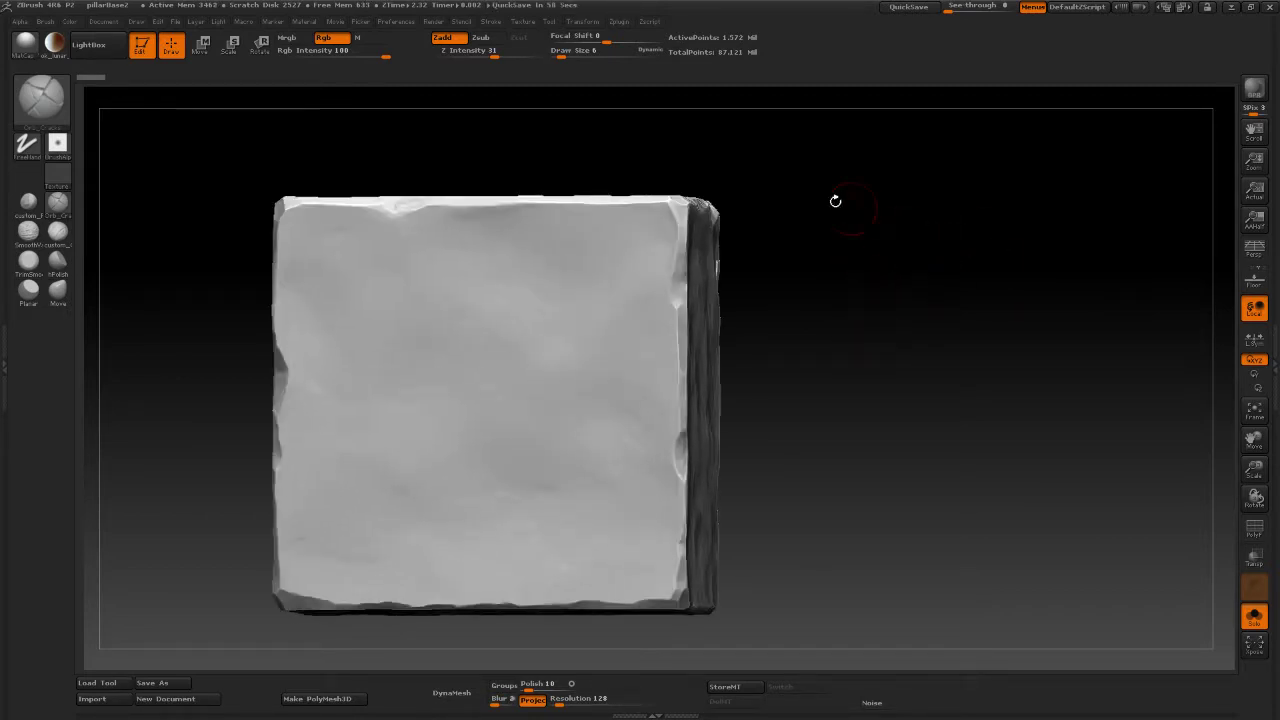
left_click_drag(917, 329, 760, 270, "shift")
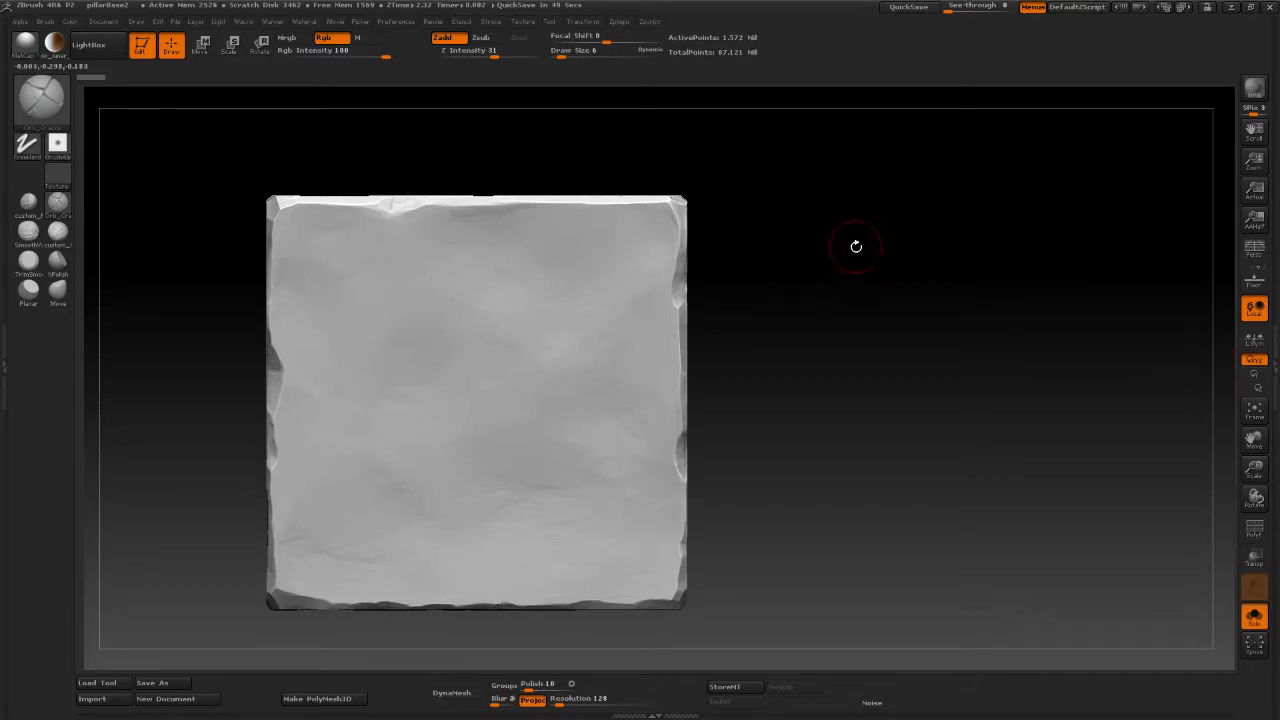
left_click_drag(856, 246, 855, 260)
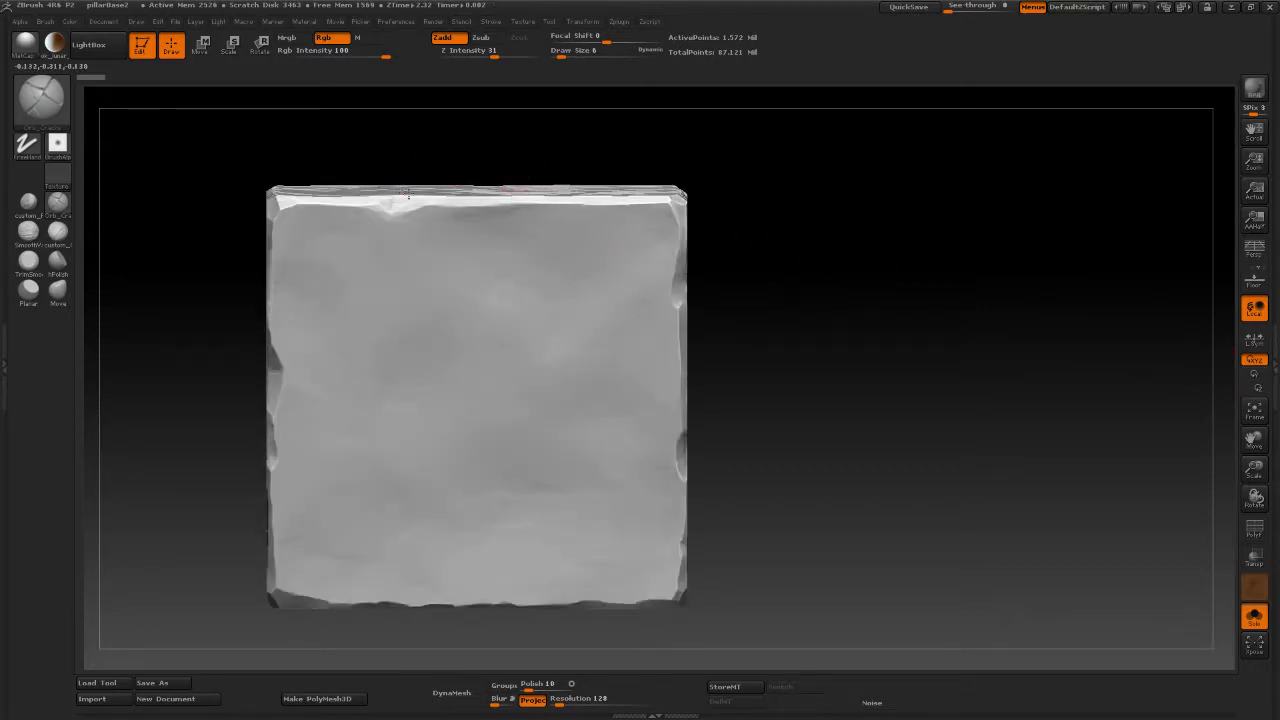
mouse_move(433, 212)
left_mouse_down()
mouse_move(495, 263)
mouse_move(741, 373)
mouse_move(786, 357)
mouse_move(832, 366)
left_mouse_up()
key("ctrl+z")
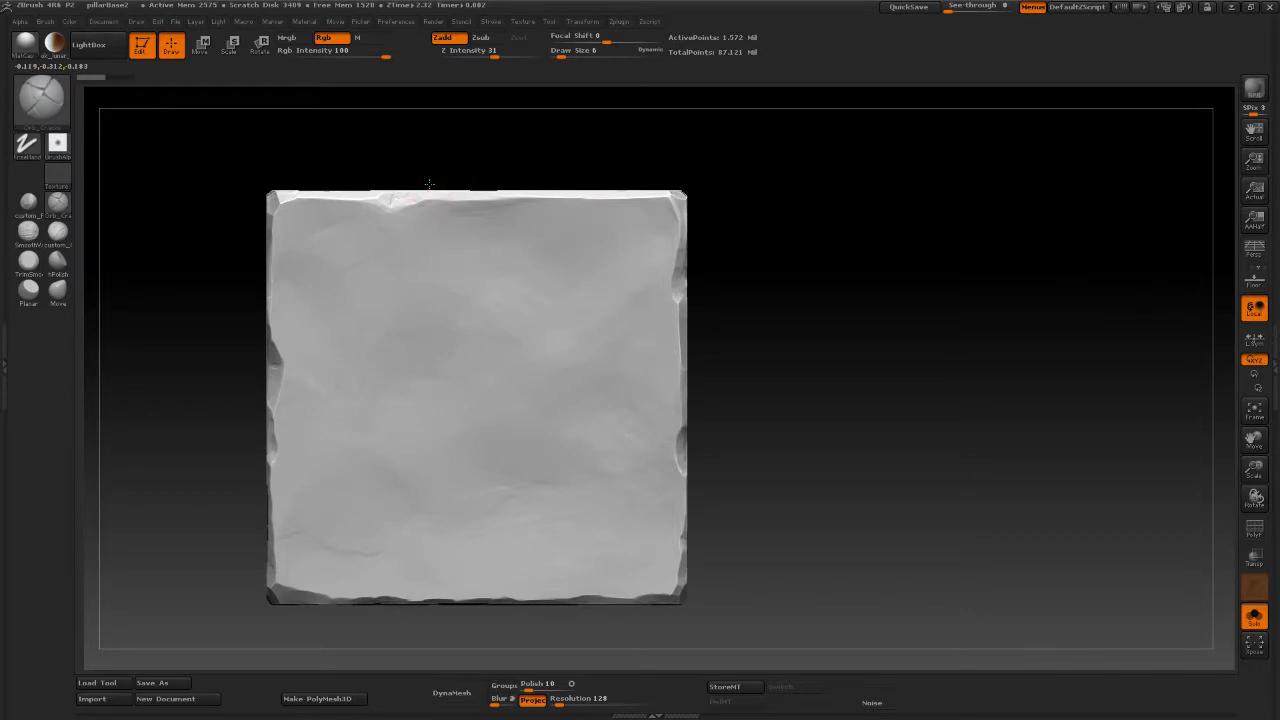
mouse_move(438, 218)
left_mouse_down()
mouse_move(490, 264)
mouse_move(539, 283)
left_mouse_up()
key("ctrl+z")
mouse_move(814, 331)
left_mouse_down("shift")
mouse_move(806, 343)
mouse_move(814, 286)
mouse_move(795, 376)
mouse_move(786, 369)
left_mouse_up("shift")
key("ctrl+z")
key("ctrl+z")
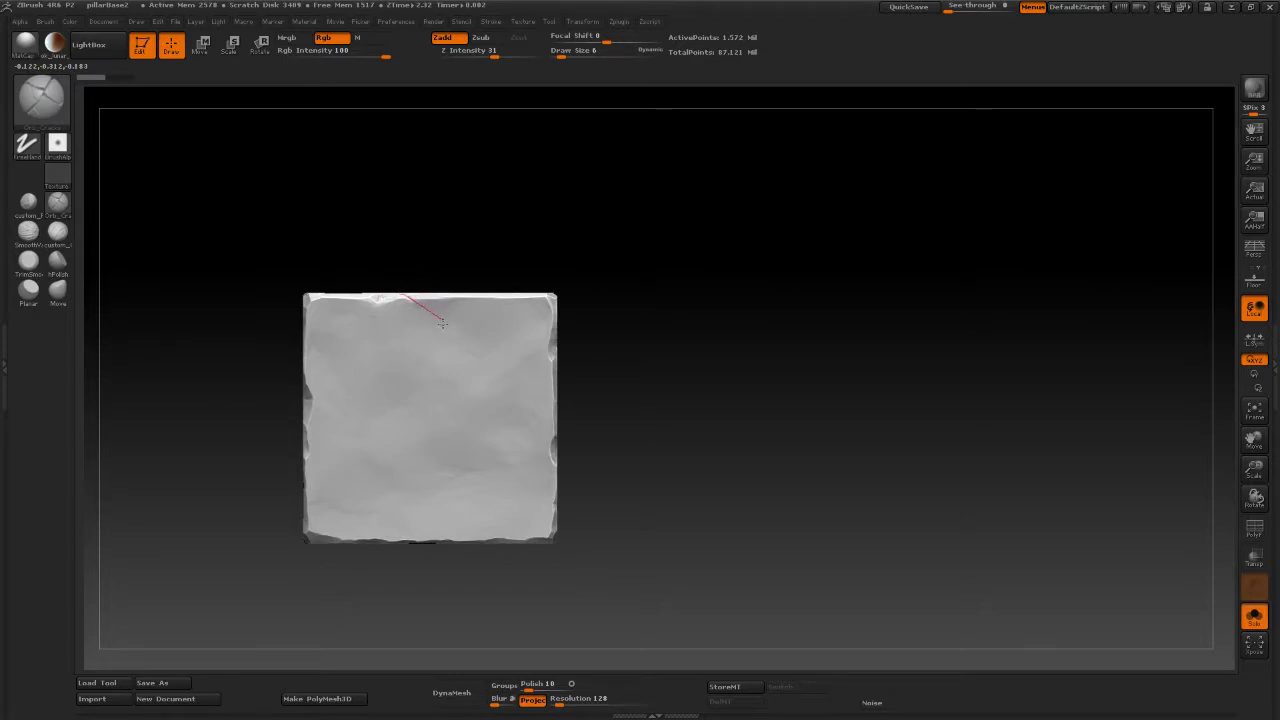
Carve a diagonal crack from the brick's top edge down to its right edge, plus a side branch rising to the right edge.
left_click_drag(458, 330, 538, 373)
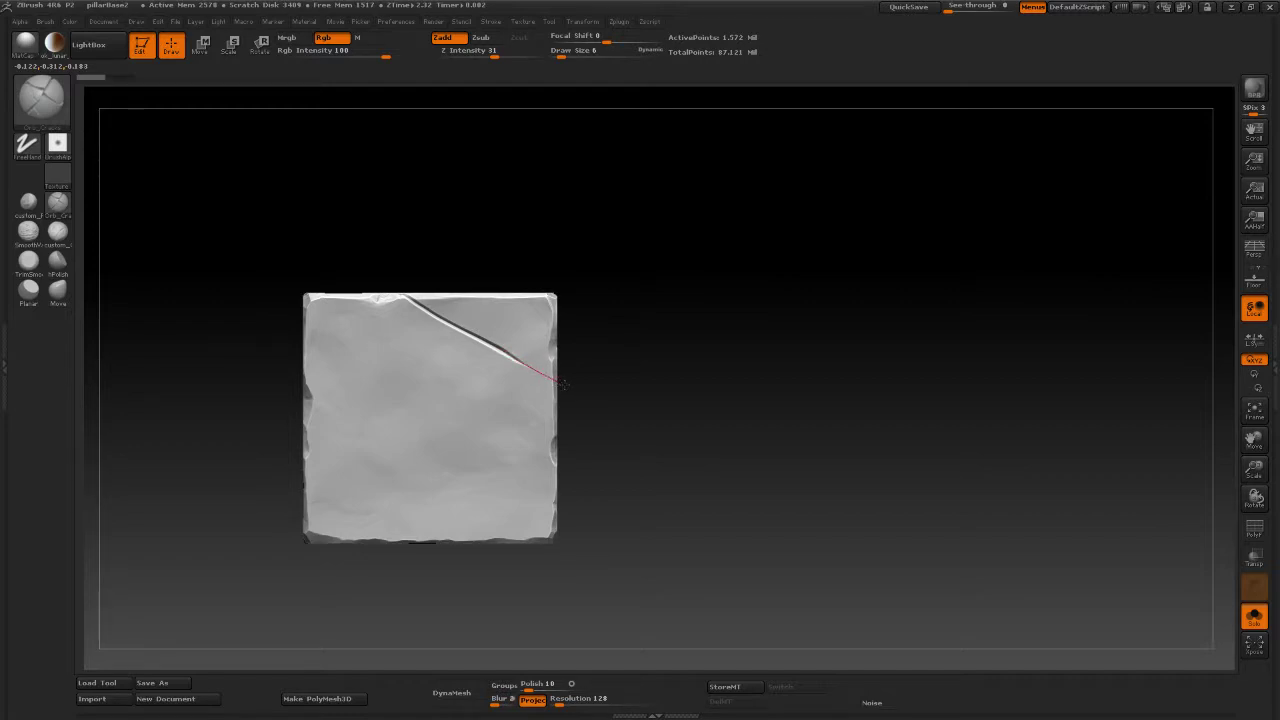
left_click_drag(588, 388, 571, 391)
left_click_drag(496, 347, 507, 344)
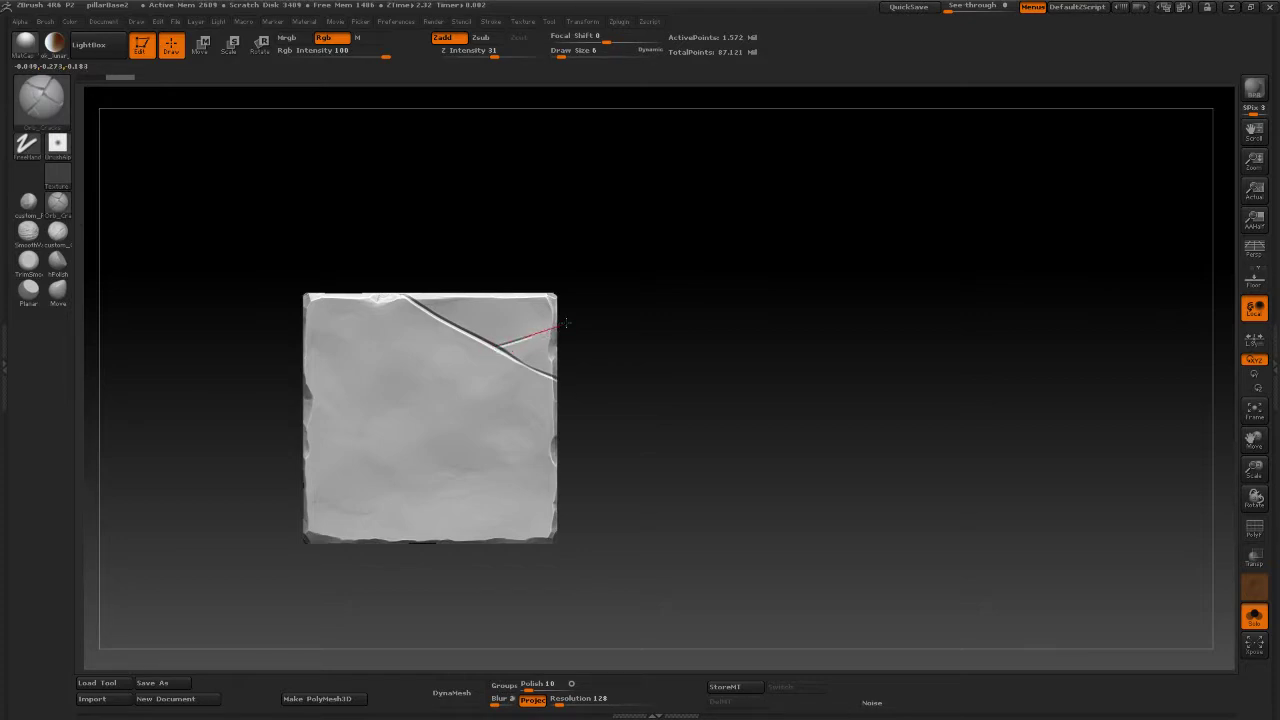
left_click_drag(590, 304, 598, 300)
left_click_drag(658, 353, 662, 279, "alt")
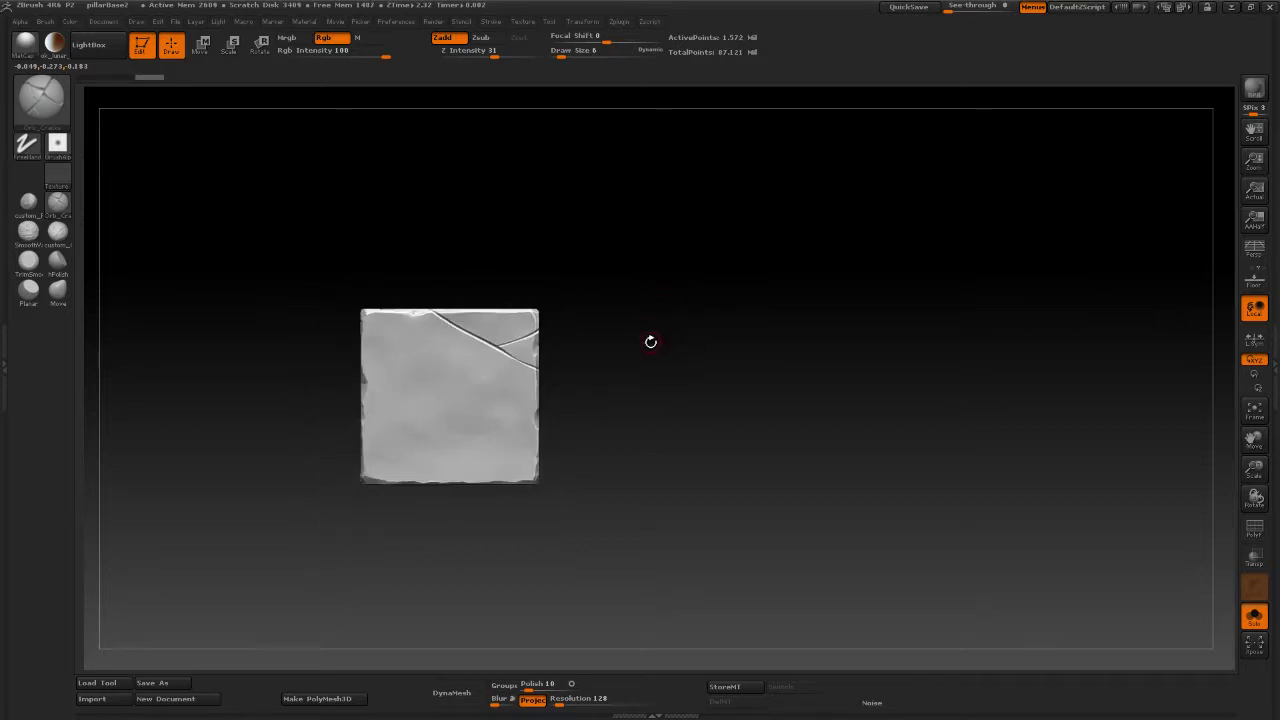
mouse_move(650, 342)
left_mouse_down("alt")
mouse_move(646, 354)
mouse_move(649, 289)
mouse_move(637, 337)
mouse_move(651, 326)
mouse_move(617, 297)
mouse_move(642, 325)
left_mouse_up("alt")
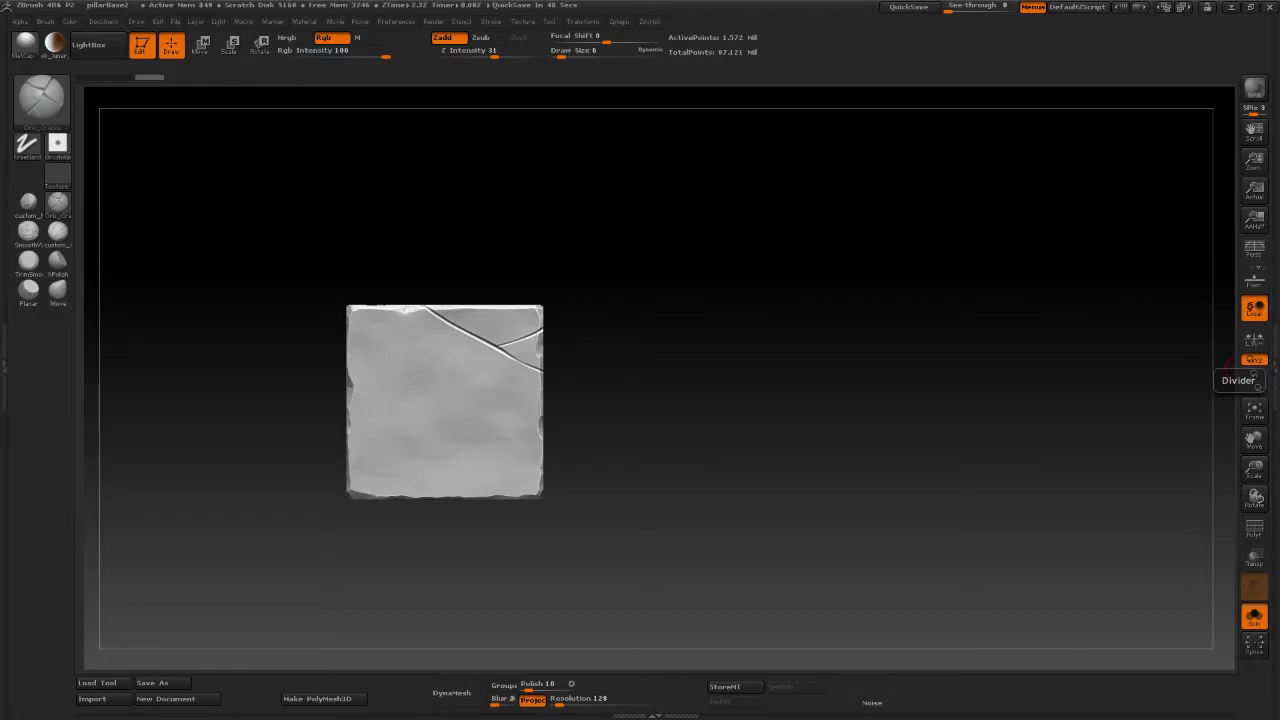
left_click_drag(728, 360, 798, 462, "alt")
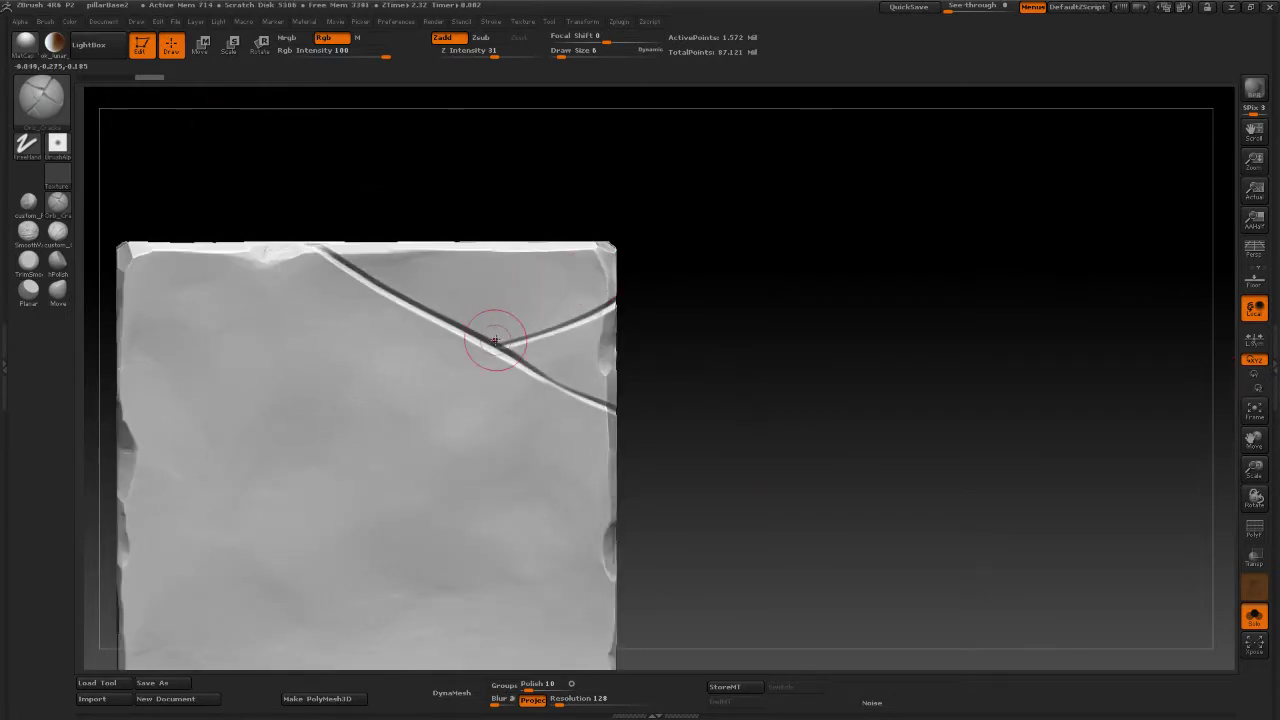
left_click_drag(537, 339, 616, 304)
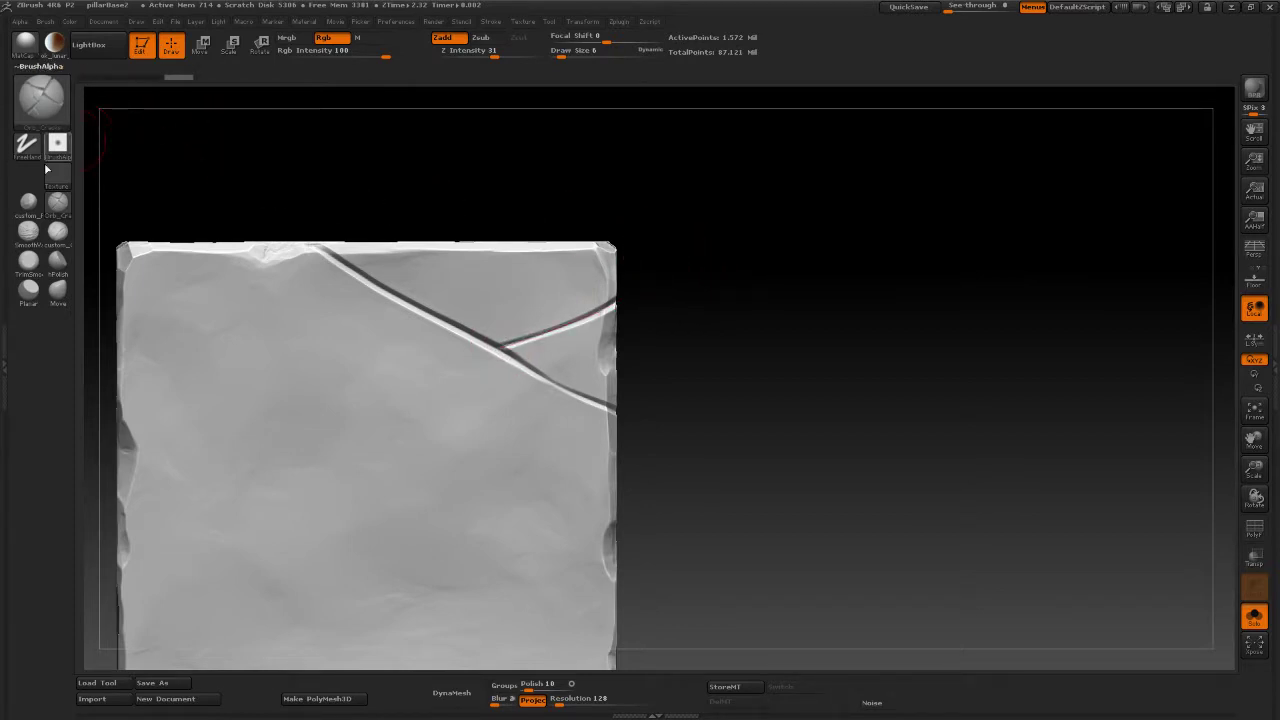
Chip the junction of the two cracks with the custom_Polish brush at draw size 4.
left_click(29, 202)
left_click_drag(680, 234, 771, 287)
key("space")
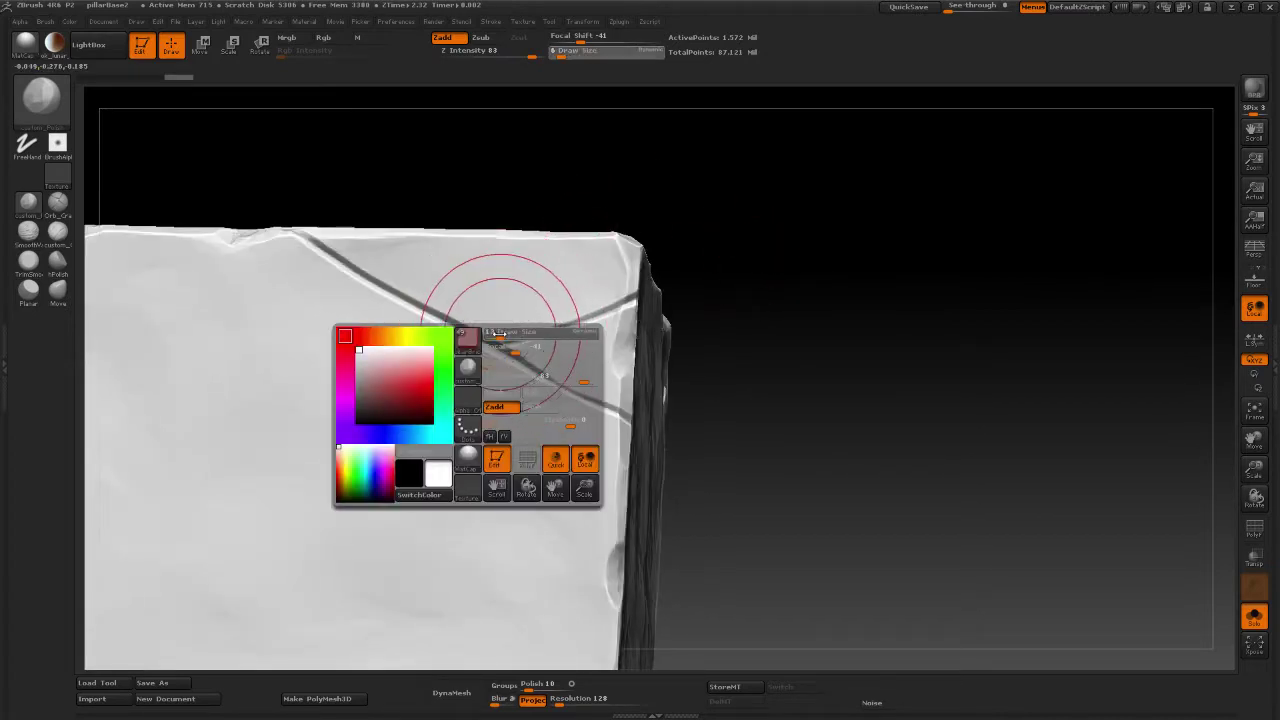
left_click_drag(495, 334, 504, 344)
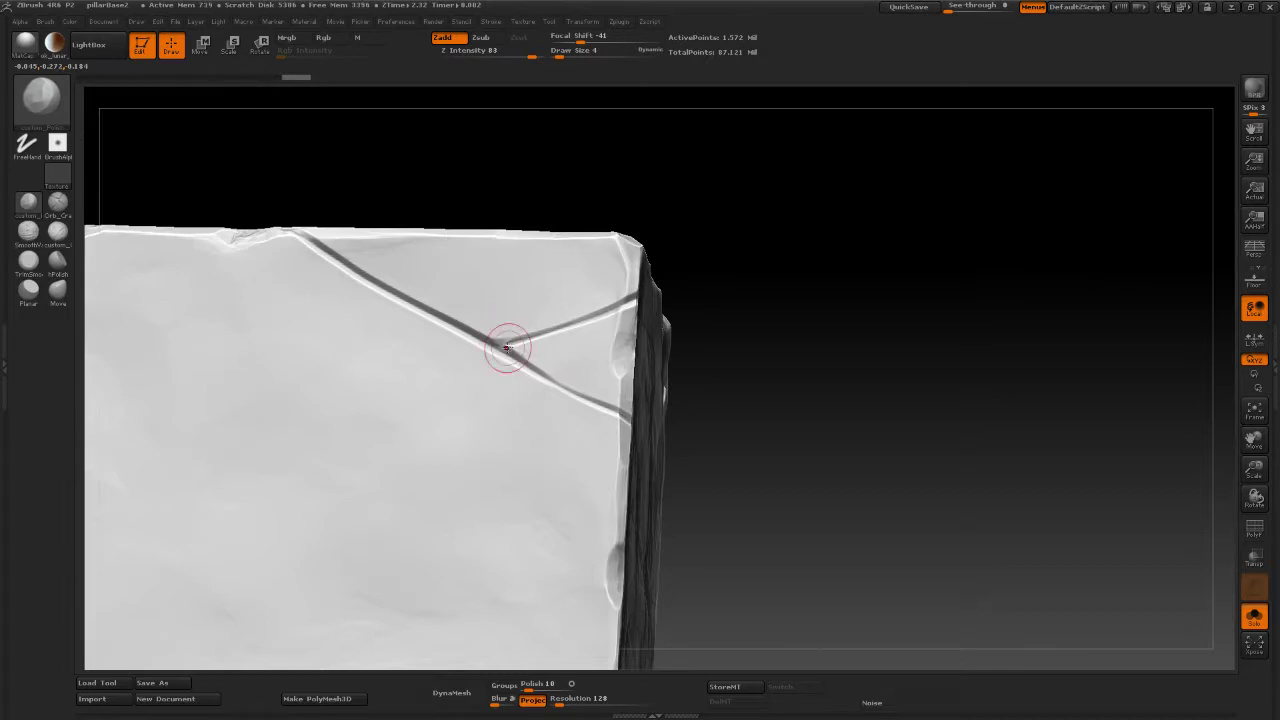
left_click(509, 346)
left_click(518, 349)
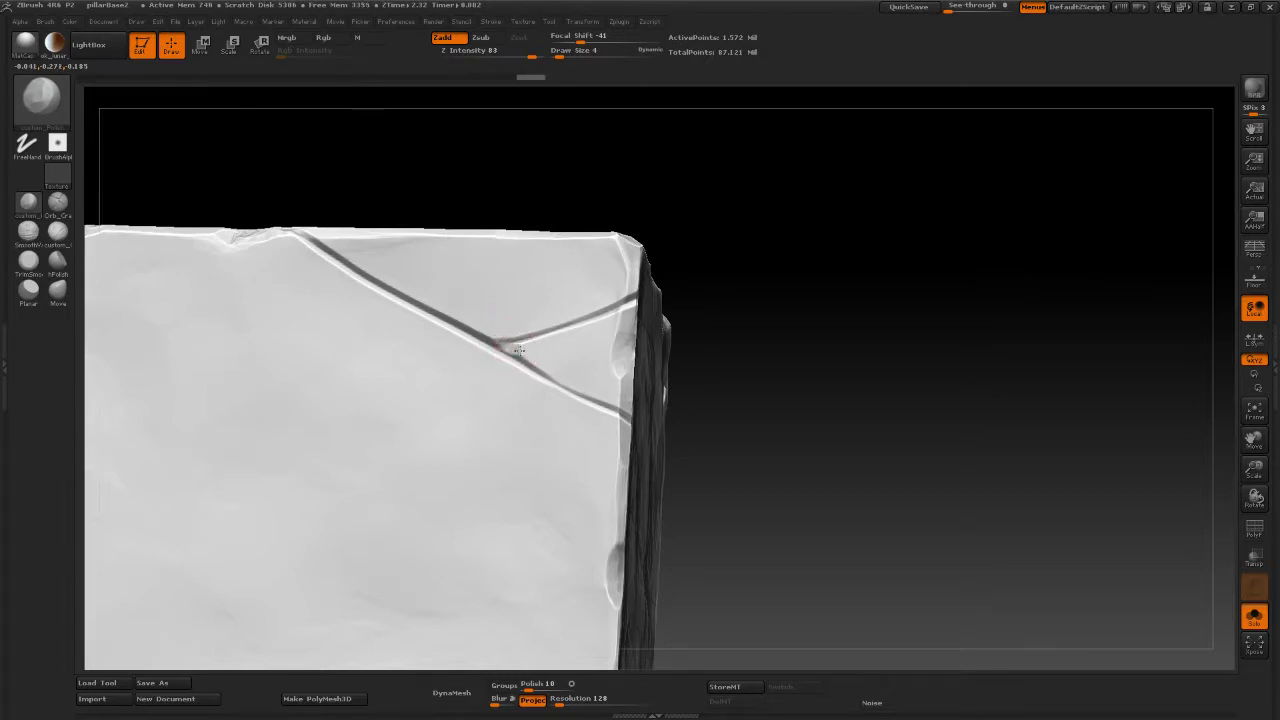
left_click(508, 340)
left_click(495, 340)
key("ctrl+z")
left_click(501, 341)
left_click(519, 338)
left_click_drag(814, 334, 737, 240)
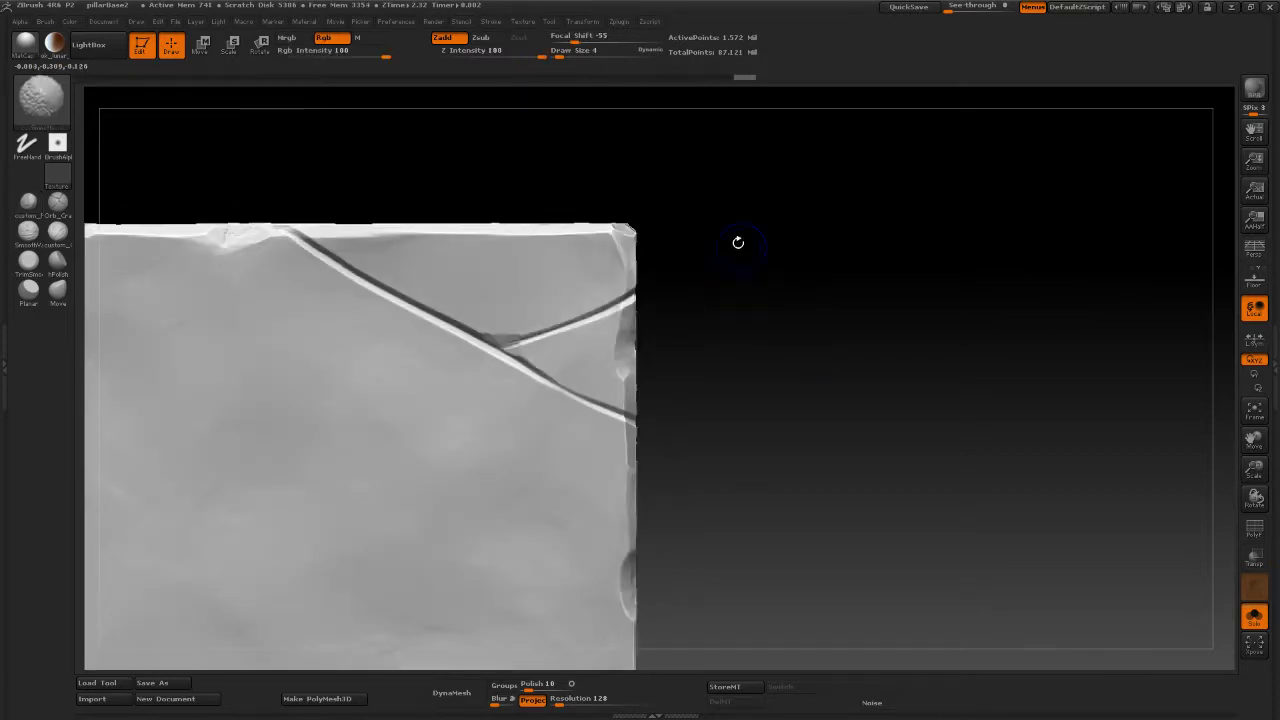
Wear down both lips of the side branch crack, from the junction to the brick's right edge, with the custom_Polish brush.
left_click_drag(755, 318, 673, 266)
mouse_move(534, 360)
left_mouse_down()
mouse_move(525, 350)
mouse_move(598, 323)
left_mouse_up()
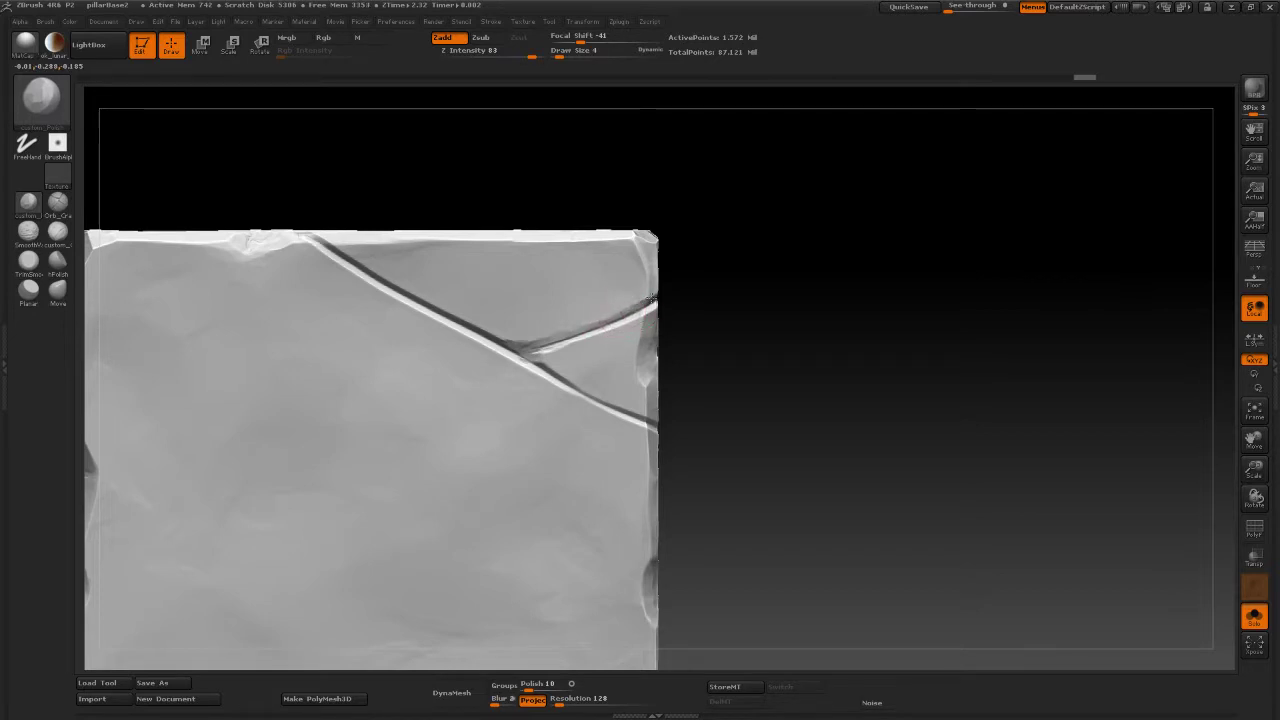
left_click_drag(652, 292, 658, 294)
mouse_move(795, 200)
left_mouse_down()
mouse_move(630, 320)
mouse_move(640, 316)
left_mouse_up()
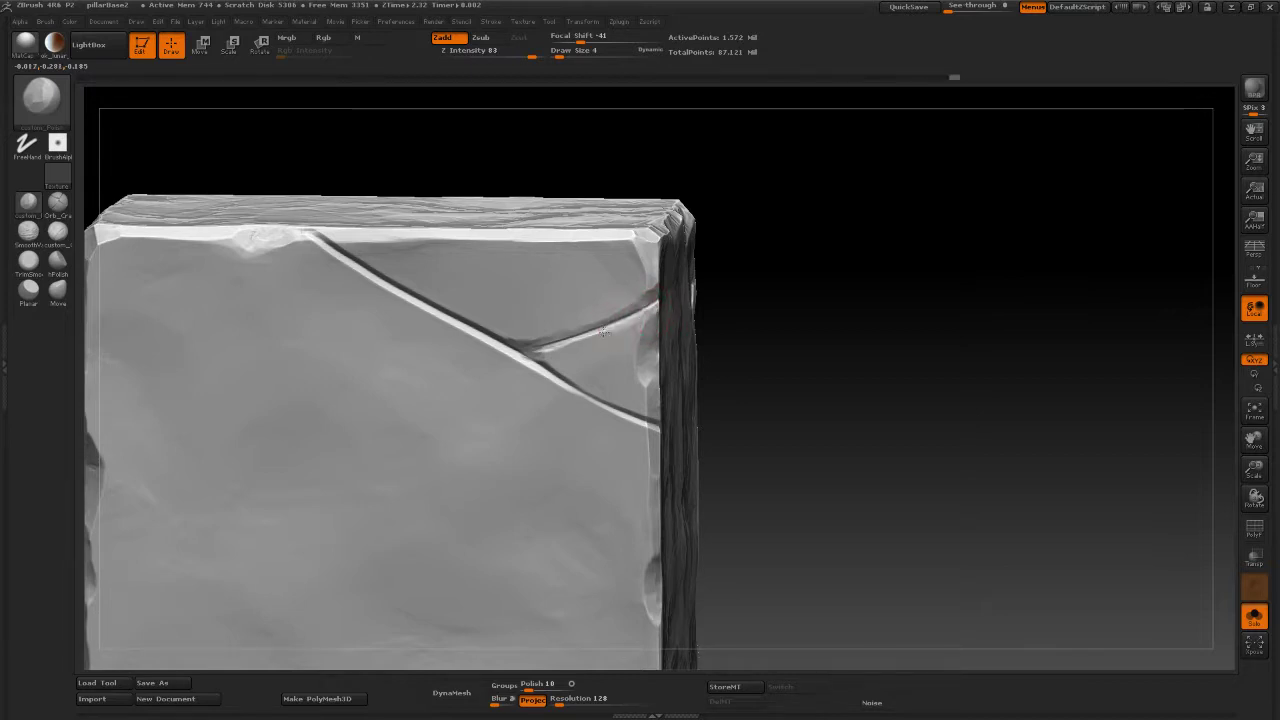
left_click_drag(600, 332, 543, 353)
left_click_drag(780, 310, 777, 226, "shift")
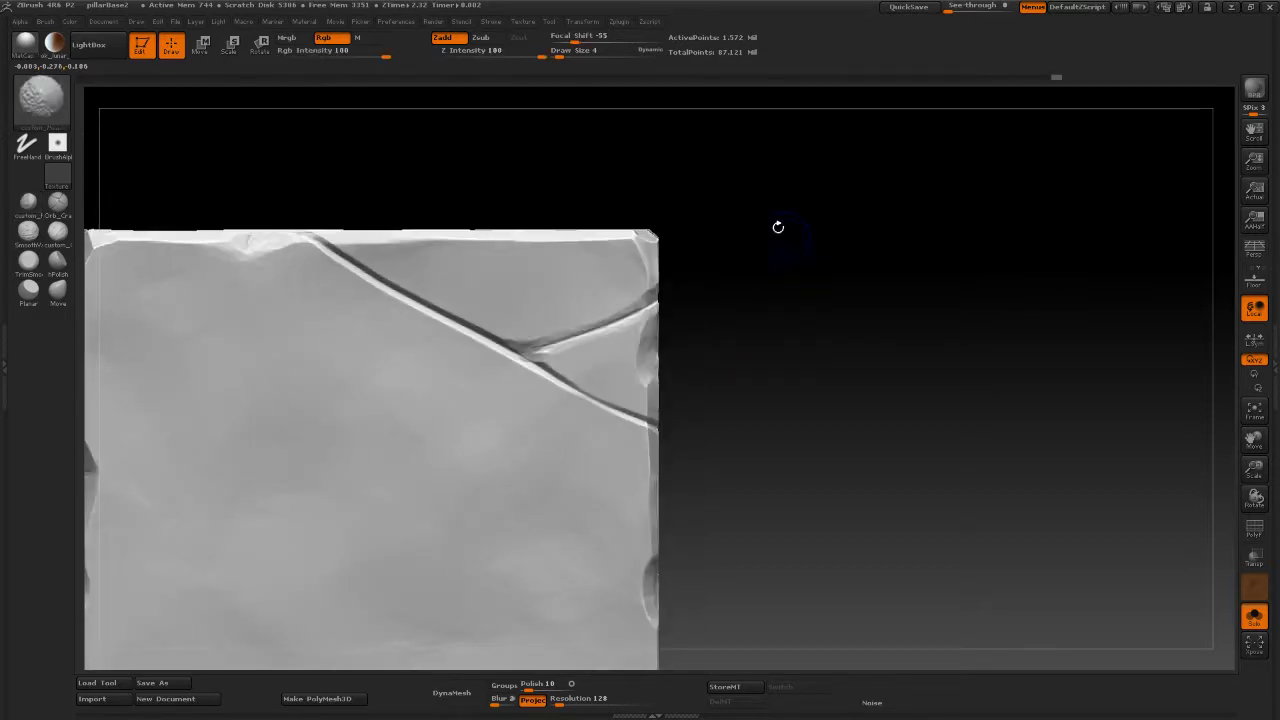
left_click_drag(789, 320, 771, 167, "alt")
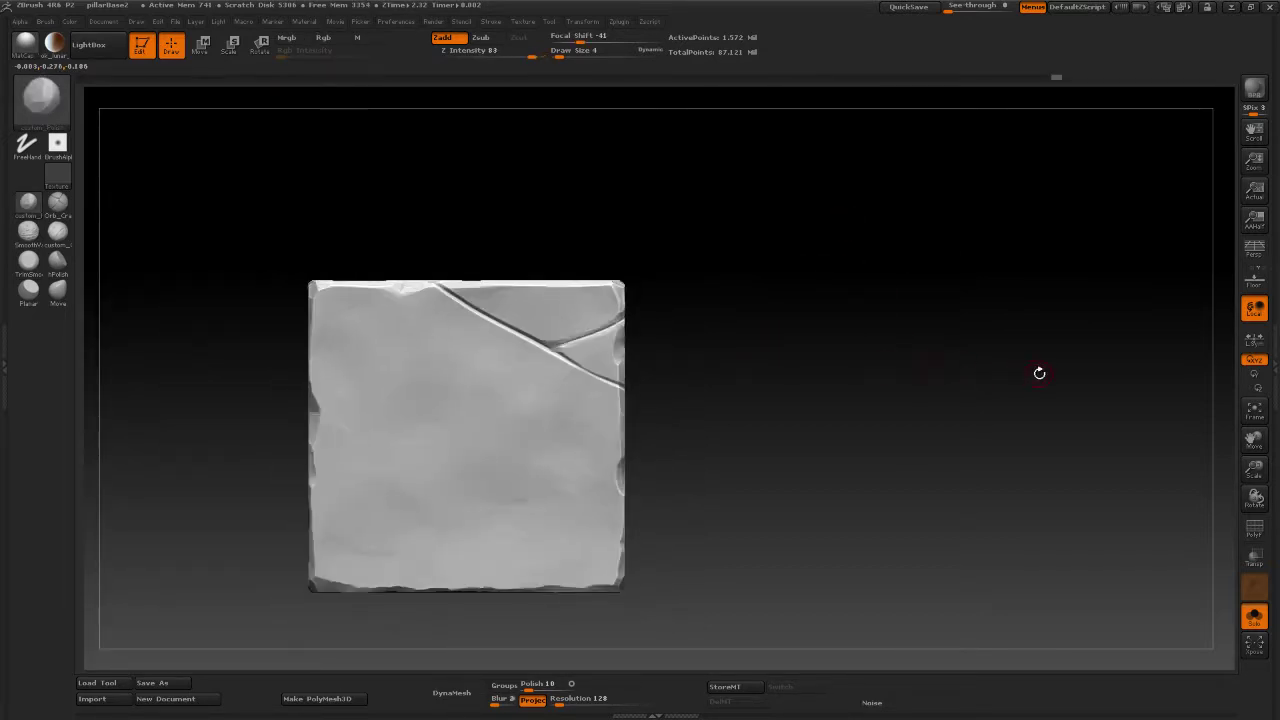
left_click_drag(987, 395, 938, 385, "alt")
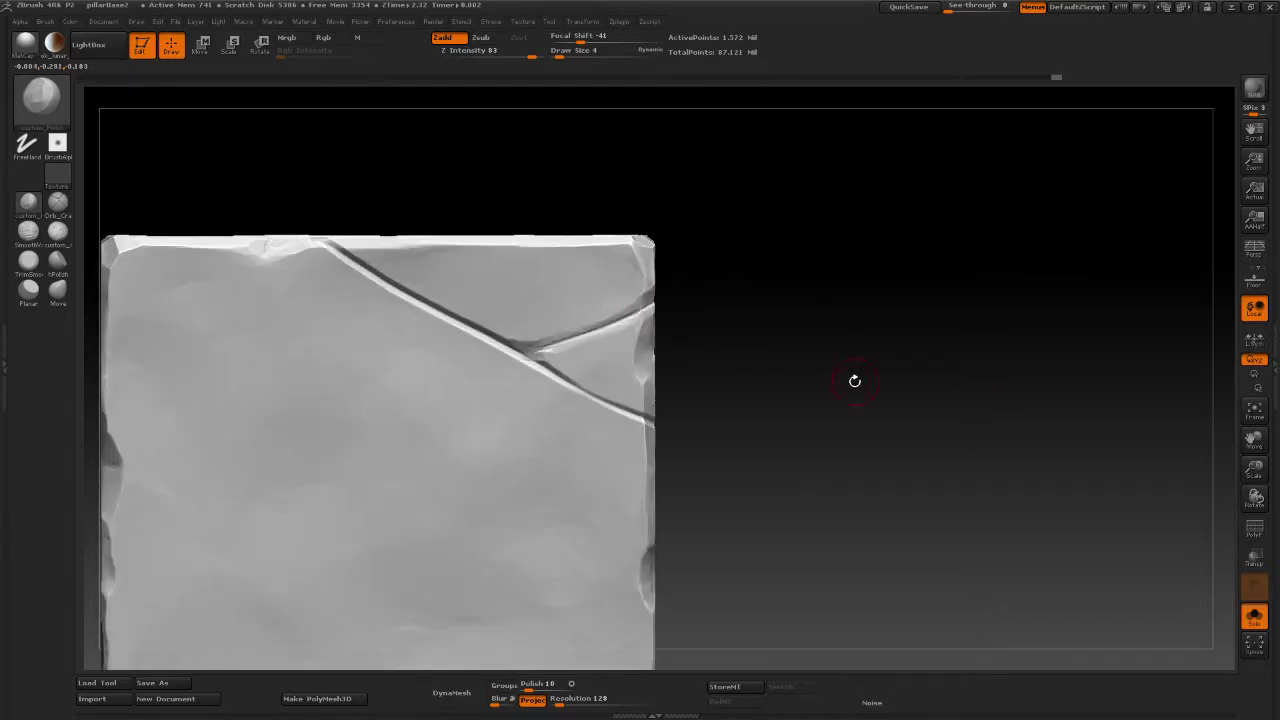
mouse_move(854, 380)
left_mouse_down()
mouse_move(780, 400)
mouse_move(871, 420)
mouse_move(678, 408)
left_mouse_up()
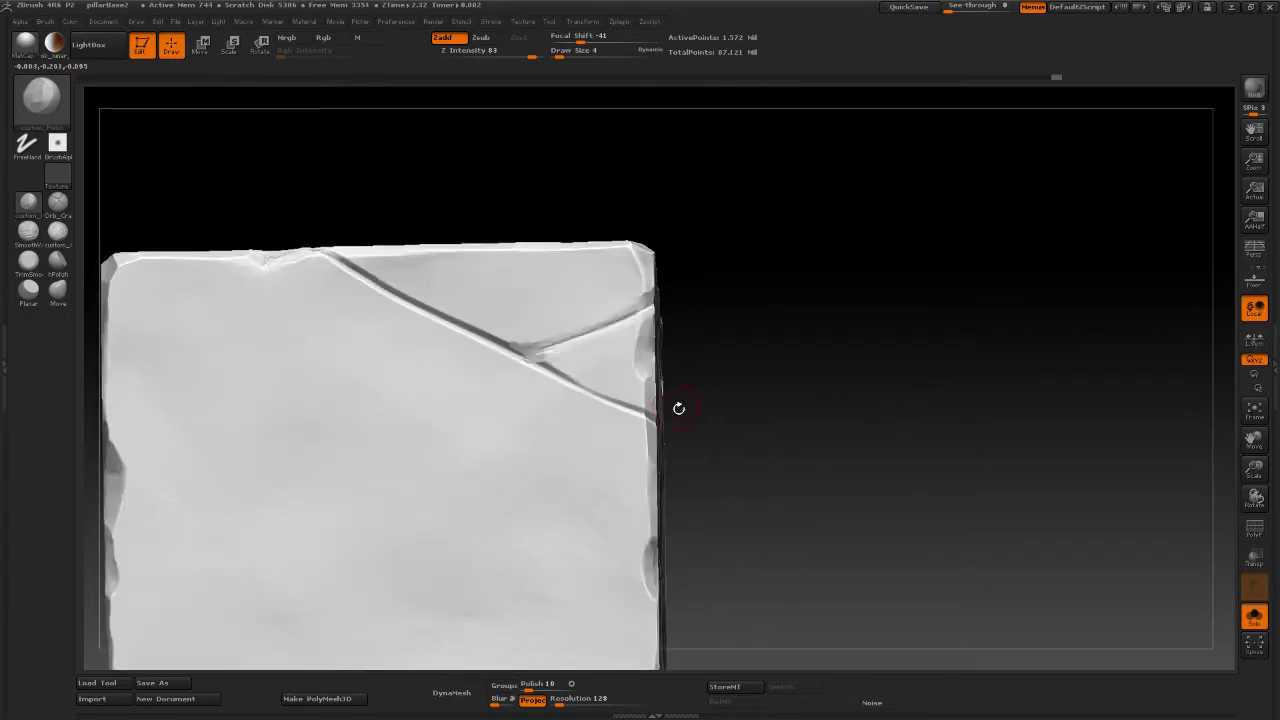
left_click_drag(783, 402, 809, 429, "shift")
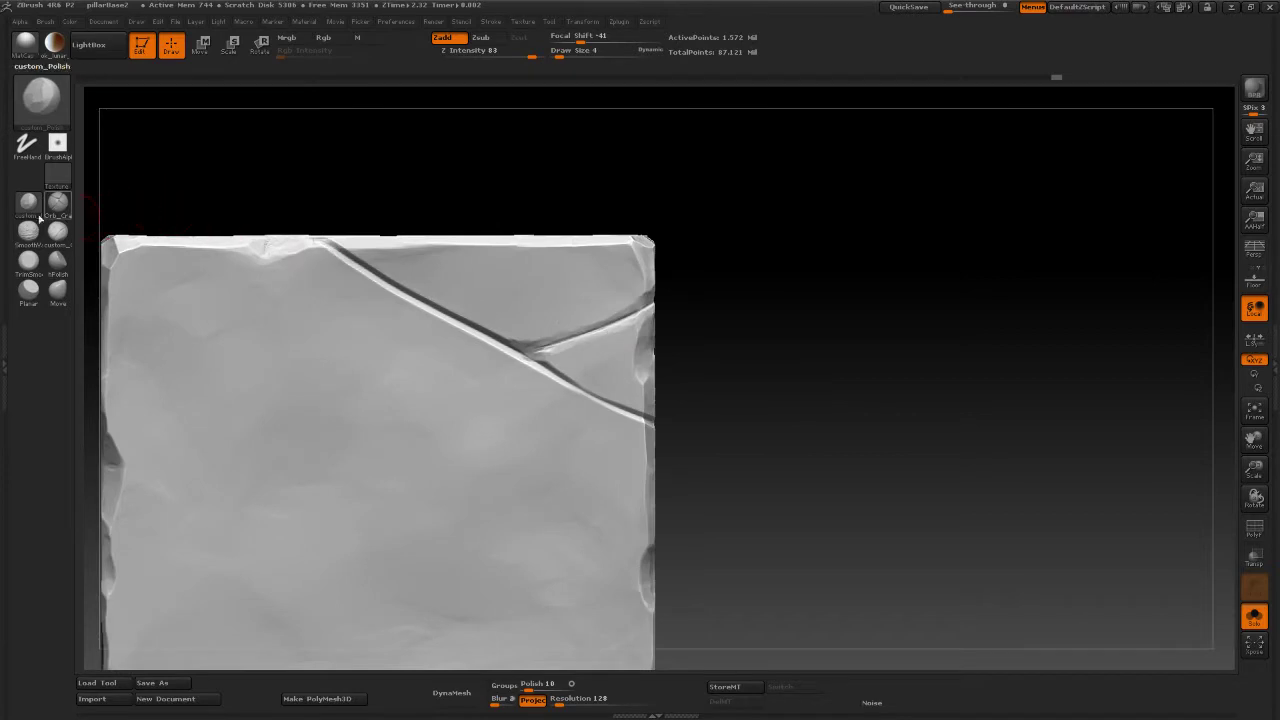
Chip the diagonal crack's lower stretch between the junction and the right edge, using the custom_Polish brush at draw size 3.
left_click(57, 204)
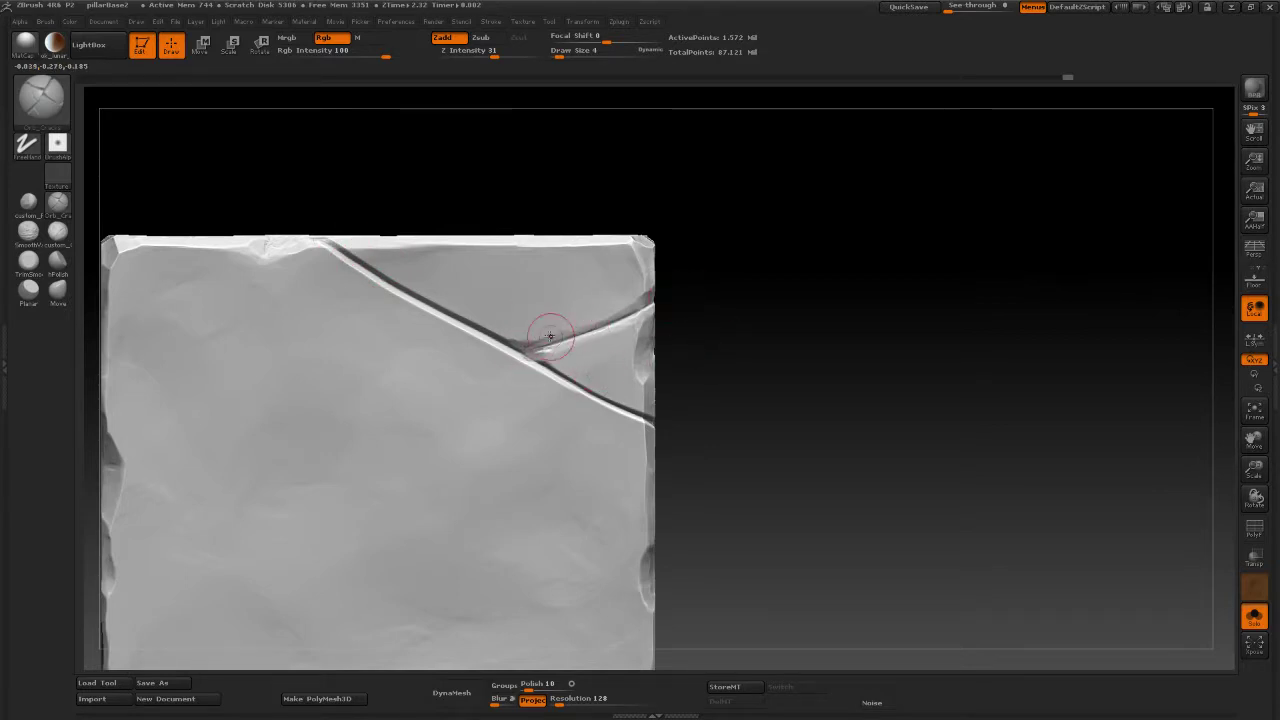
left_click(27, 205)
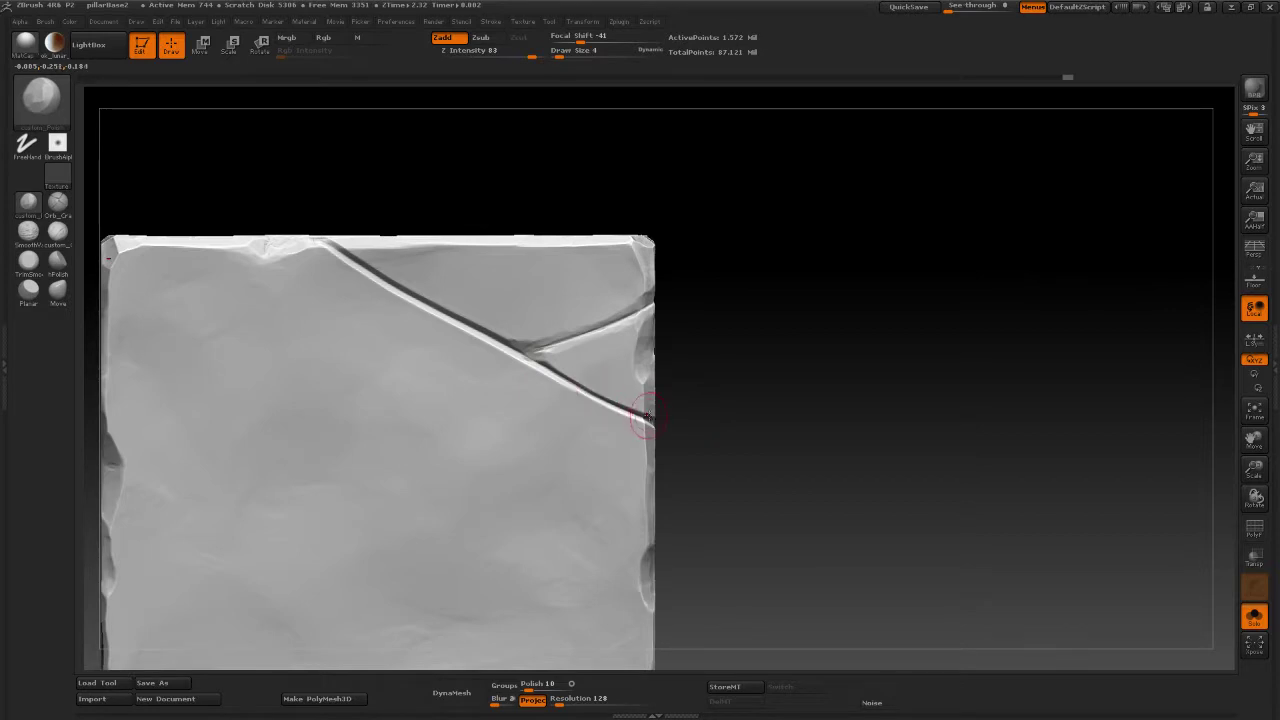
mouse_move(696, 424)
left_mouse_down()
mouse_move(717, 383)
mouse_move(748, 434)
mouse_move(715, 399)
left_mouse_up()
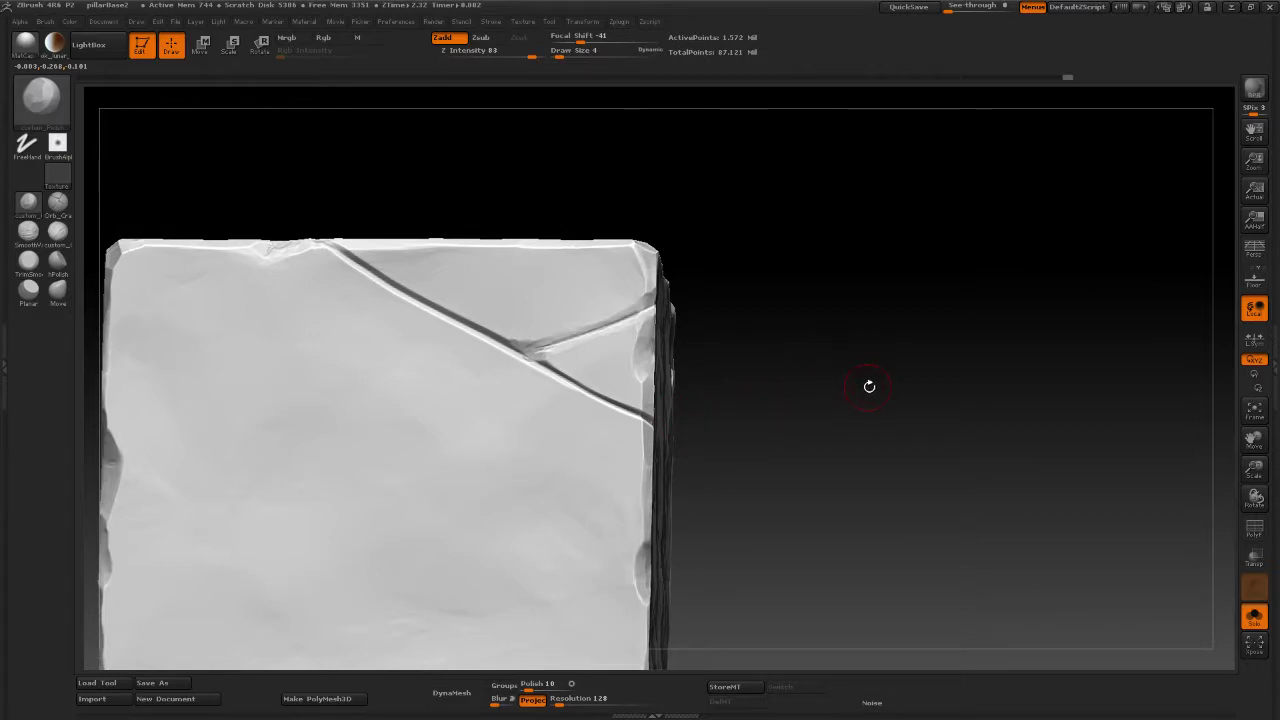
mouse_move(869, 386)
left_mouse_down()
mouse_move(707, 394)
mouse_move(697, 435)
mouse_move(641, 413)
left_mouse_up()
key("space")
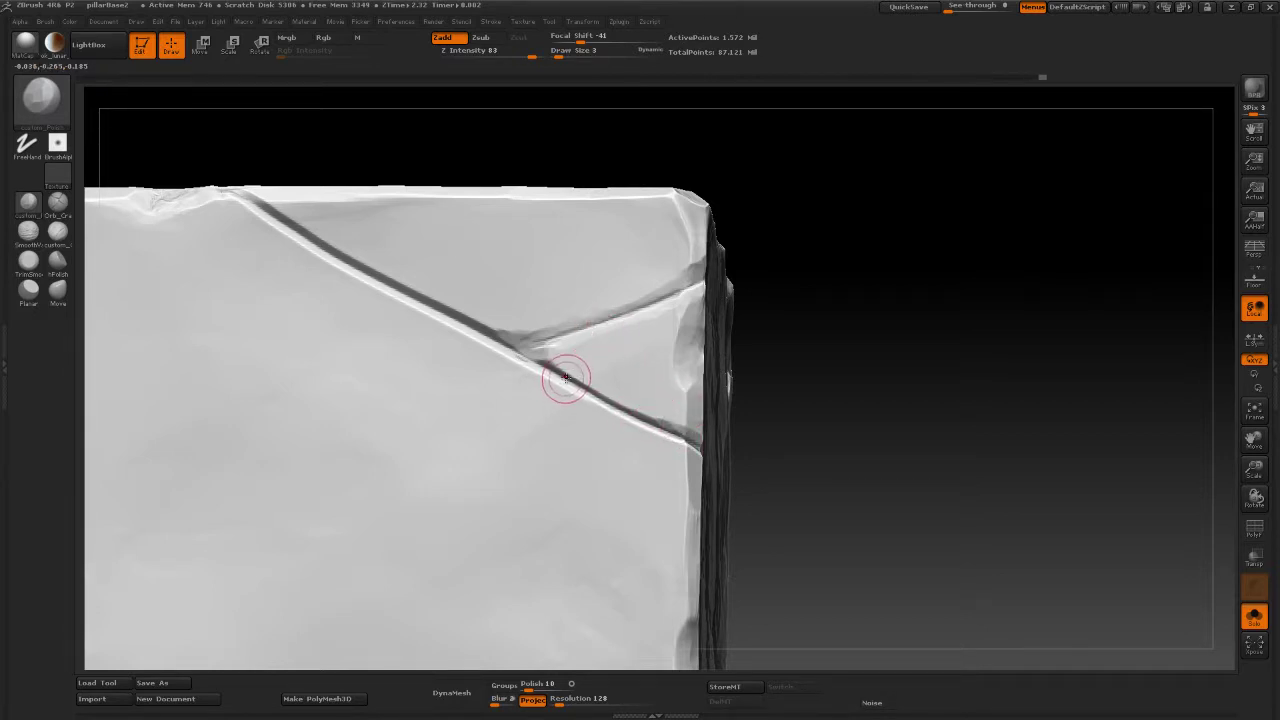
left_click_drag(563, 377, 663, 423)
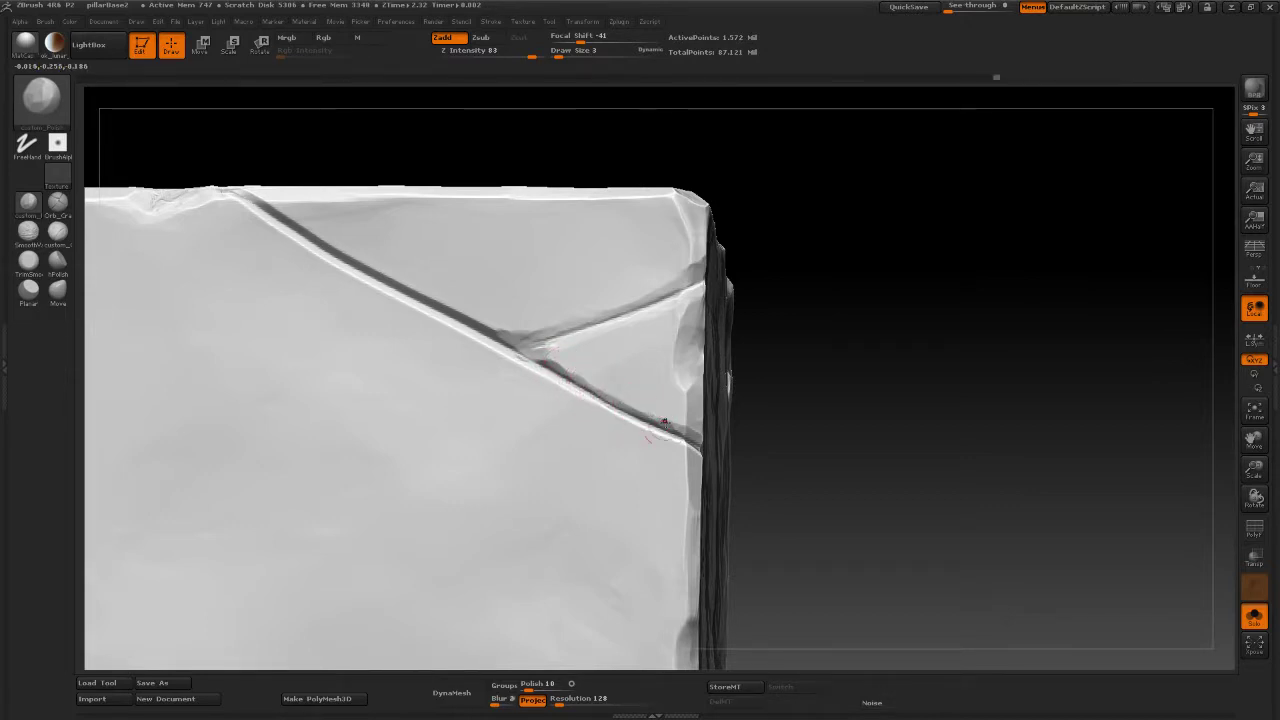
left_click_drag(813, 451, 820, 443)
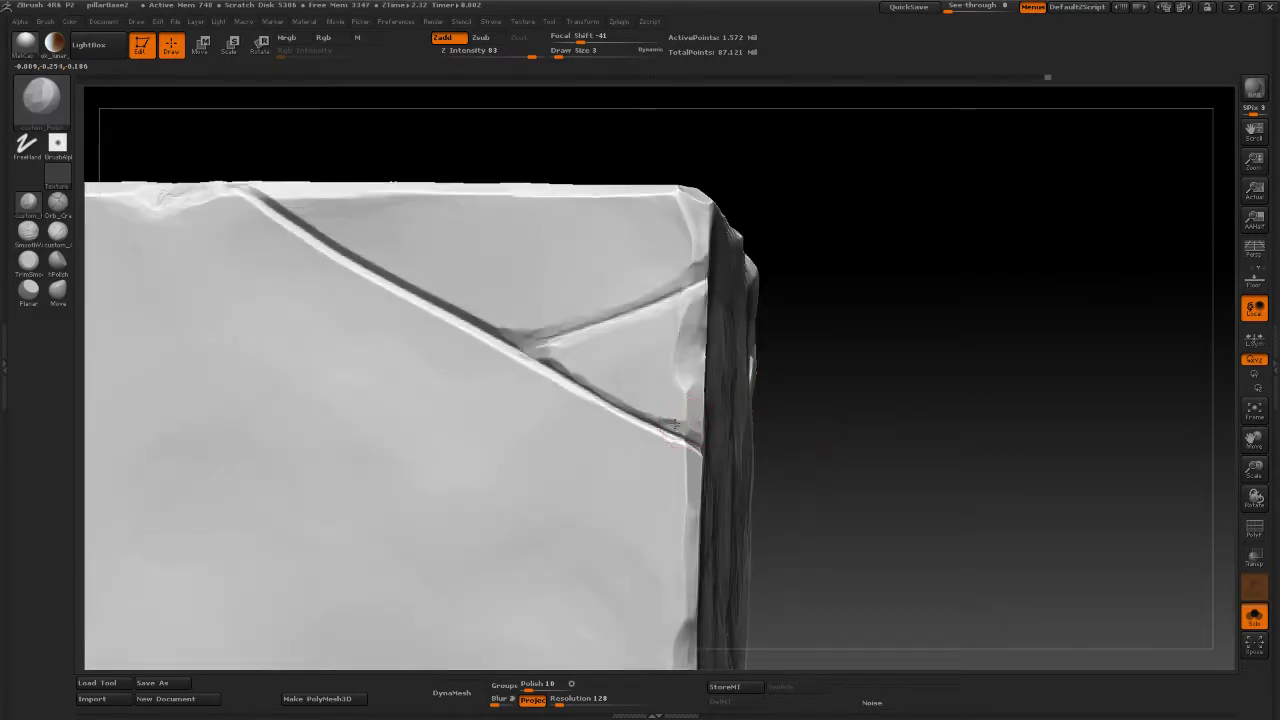
left_click_drag(669, 426, 683, 426)
left_click_drag(865, 432, 826, 298, "shift")
Roughen the diagonal crack's upper stretch, from the brick's top edge down to the junction, with the custom_Polish brush.
left_click_drag(843, 395, 882, 494, "alt")
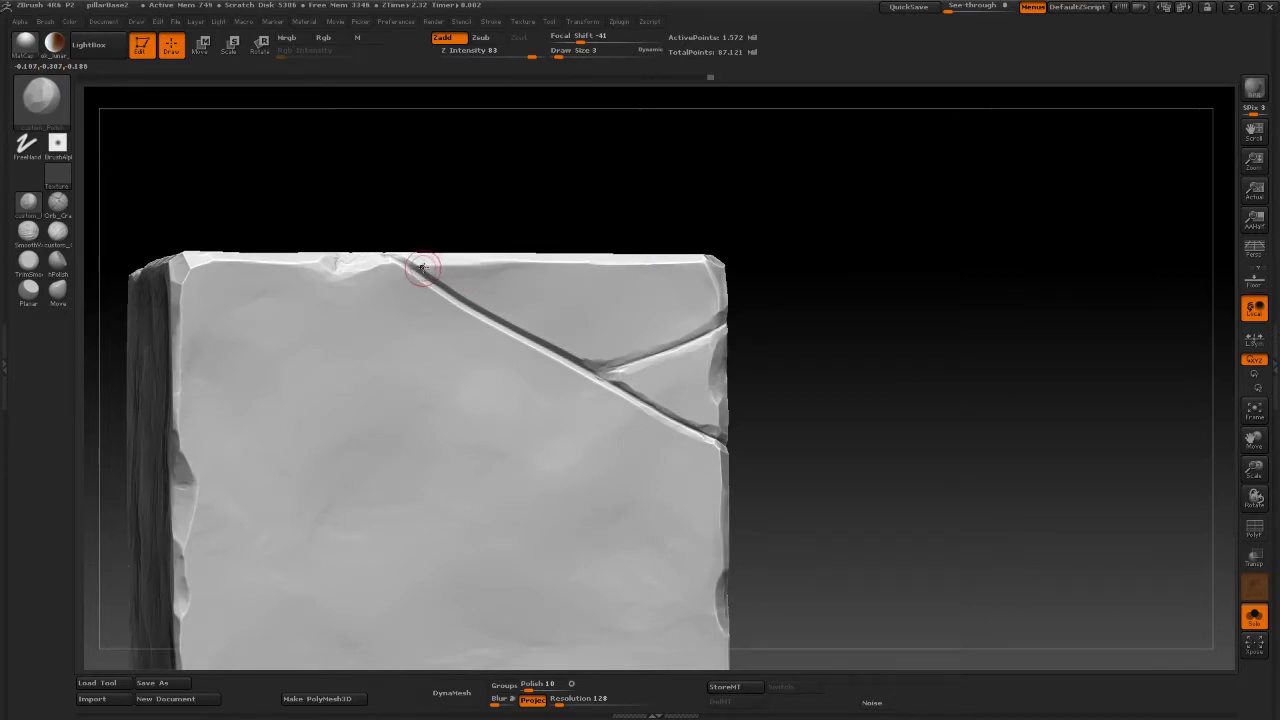
mouse_move(422, 268)
left_mouse_down()
mouse_move(403, 258)
mouse_move(456, 287)
mouse_move(423, 263)
left_mouse_up()
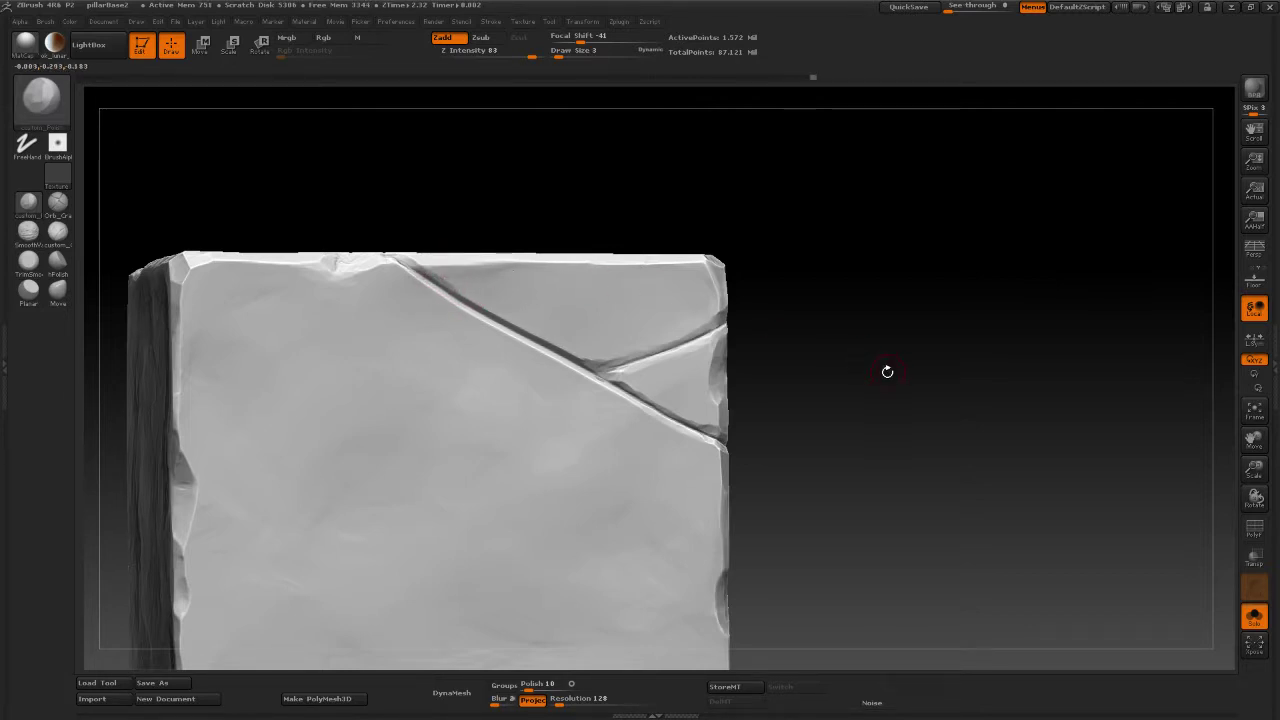
mouse_move(889, 371)
left_mouse_down()
mouse_move(889, 334)
mouse_move(689, 249)
left_mouse_up()
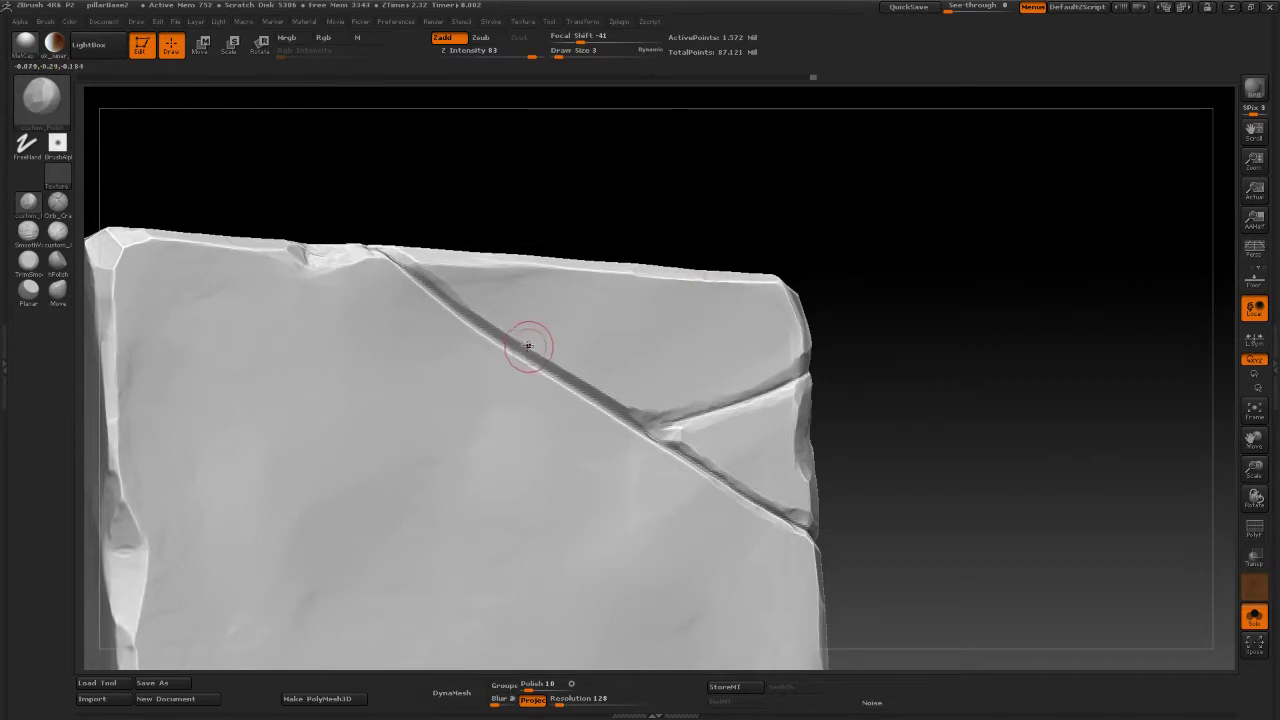
left_click_drag(531, 347, 464, 303)
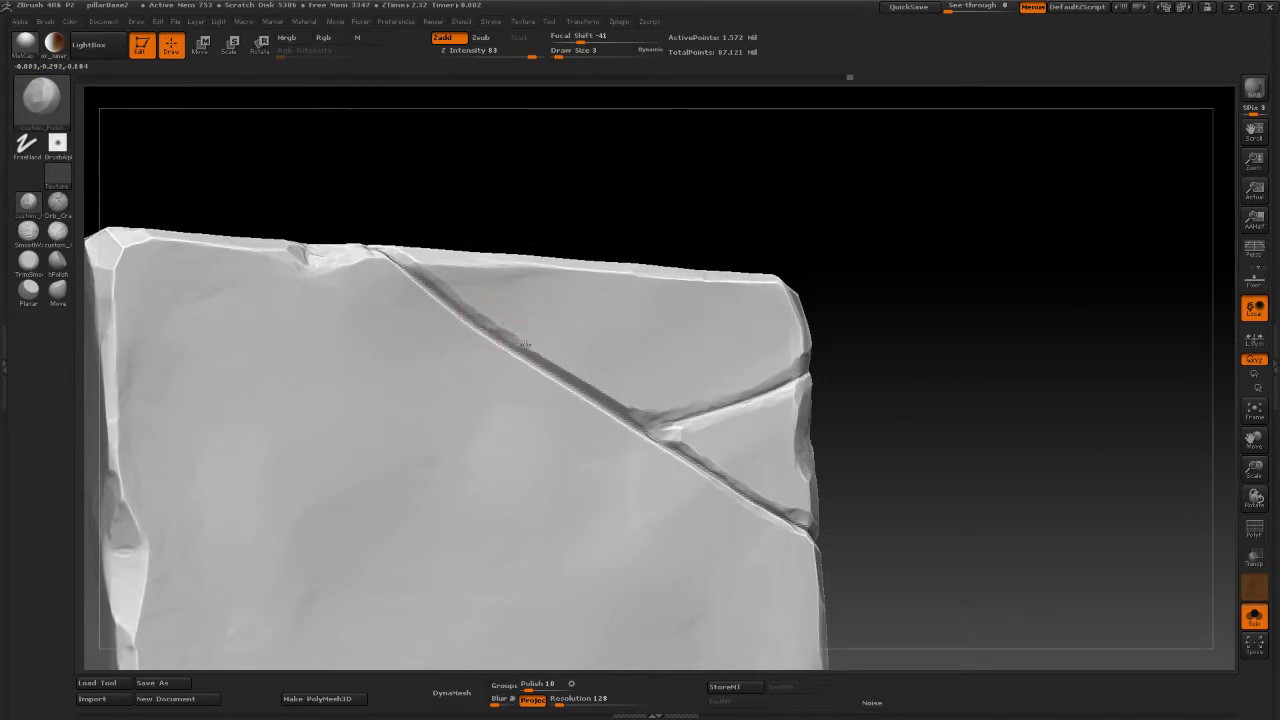
mouse_move(524, 344)
left_mouse_down()
mouse_move(611, 379)
mouse_move(586, 374)
mouse_move(640, 412)
left_mouse_up()
mouse_move(926, 406)
left_mouse_down("shift")
mouse_move(867, 303)
mouse_move(983, 403)
mouse_move(934, 227)
left_mouse_up("shift")
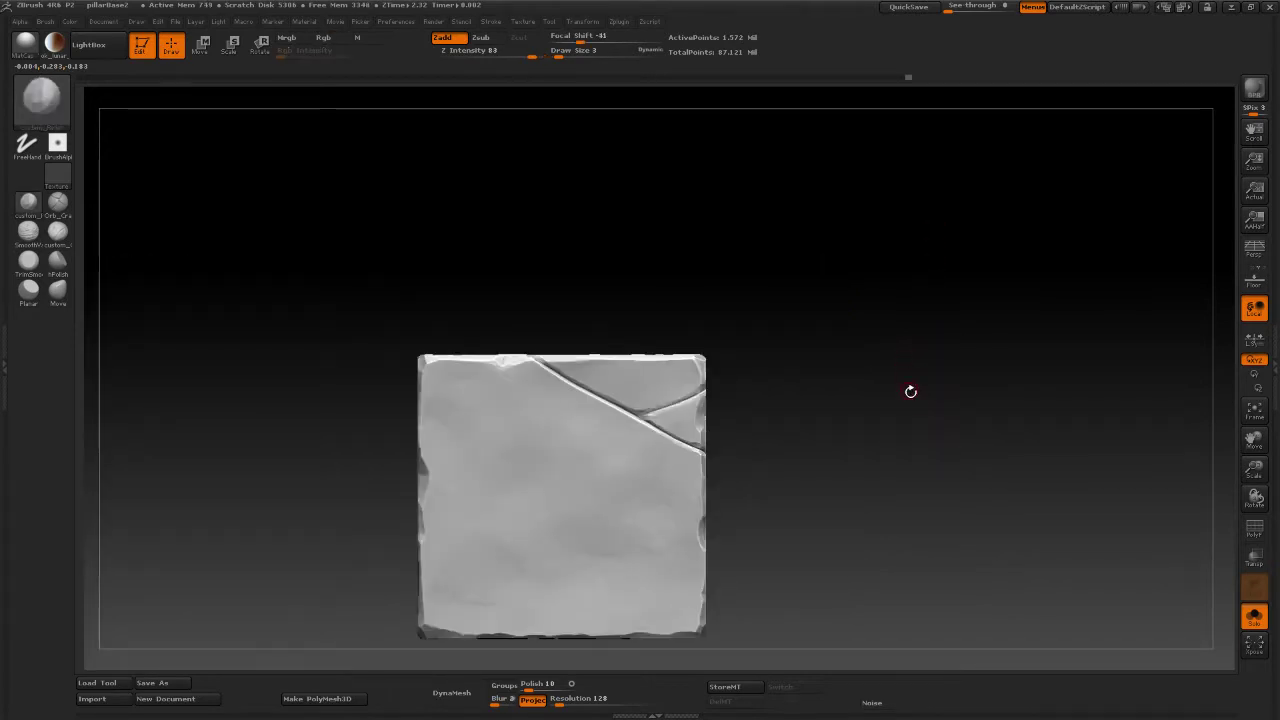
Polish irregular wear into the lower lip of the diagonal crack, continuing past the junction to the brick's right edge.
left_click_drag(924, 398, 938, 510, "alt")
left_click_drag(871, 349, 858, 366)
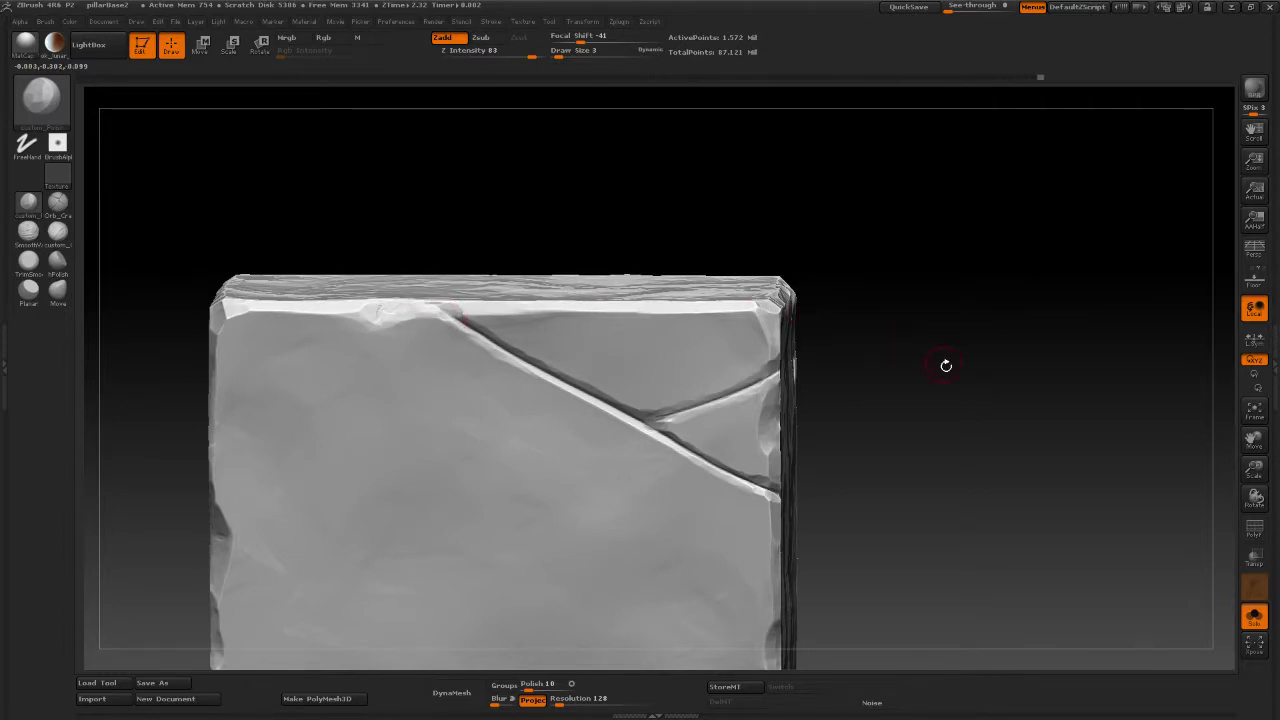
mouse_move(946, 365)
left_mouse_down()
mouse_move(929, 346)
mouse_move(929, 297)
left_mouse_up()
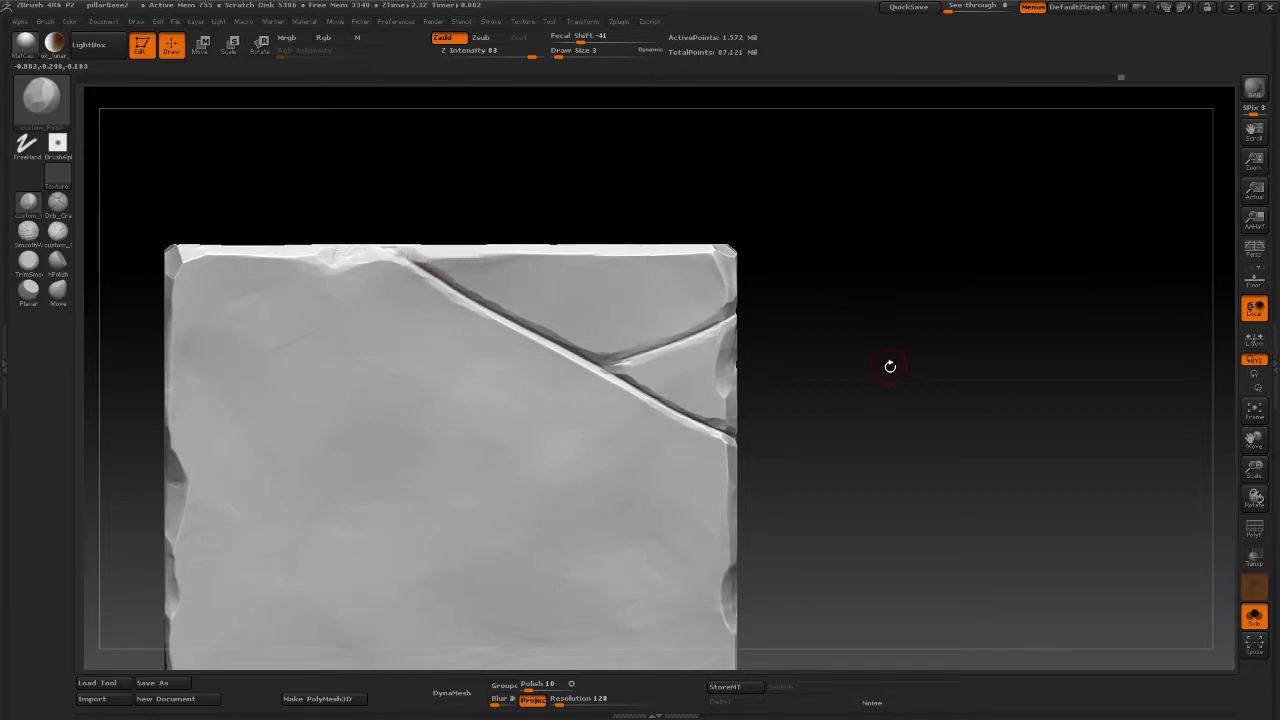
left_click_drag(891, 371, 880, 372)
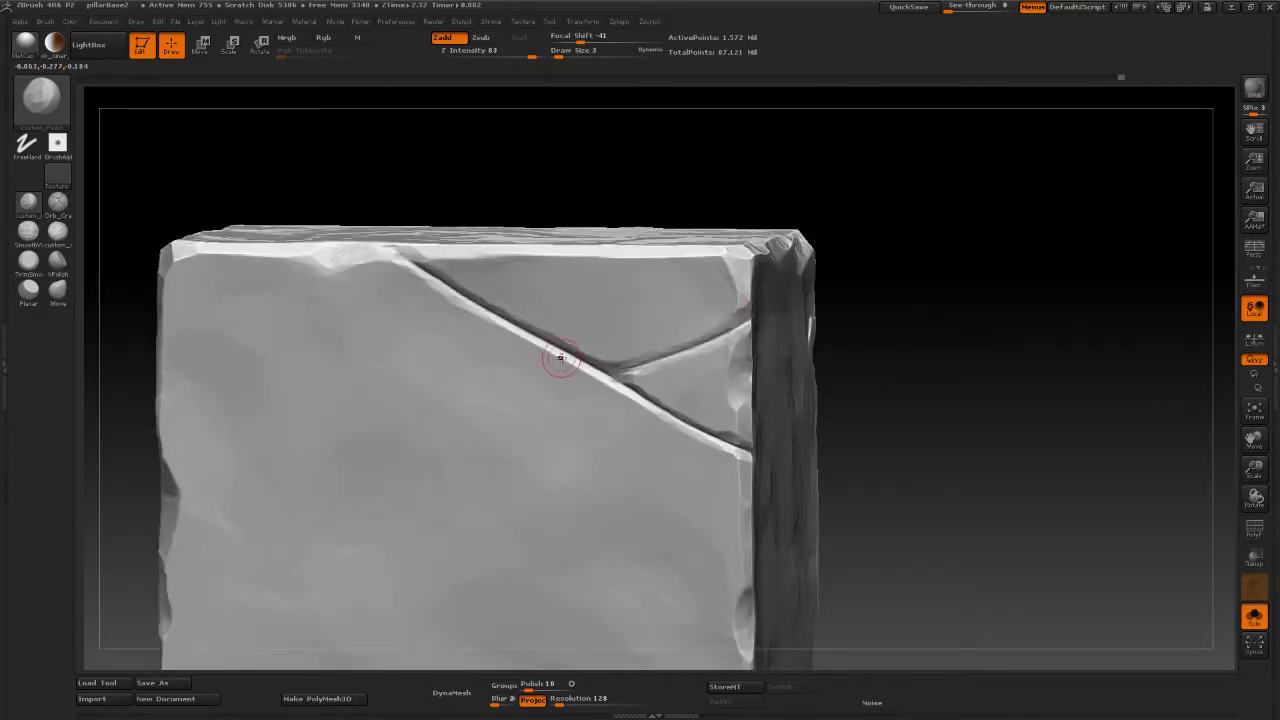
mouse_move(569, 363)
left_mouse_down()
mouse_move(498, 325)
mouse_move(724, 447)
left_mouse_up()
left_click_drag(963, 450, 985, 443, "shift")
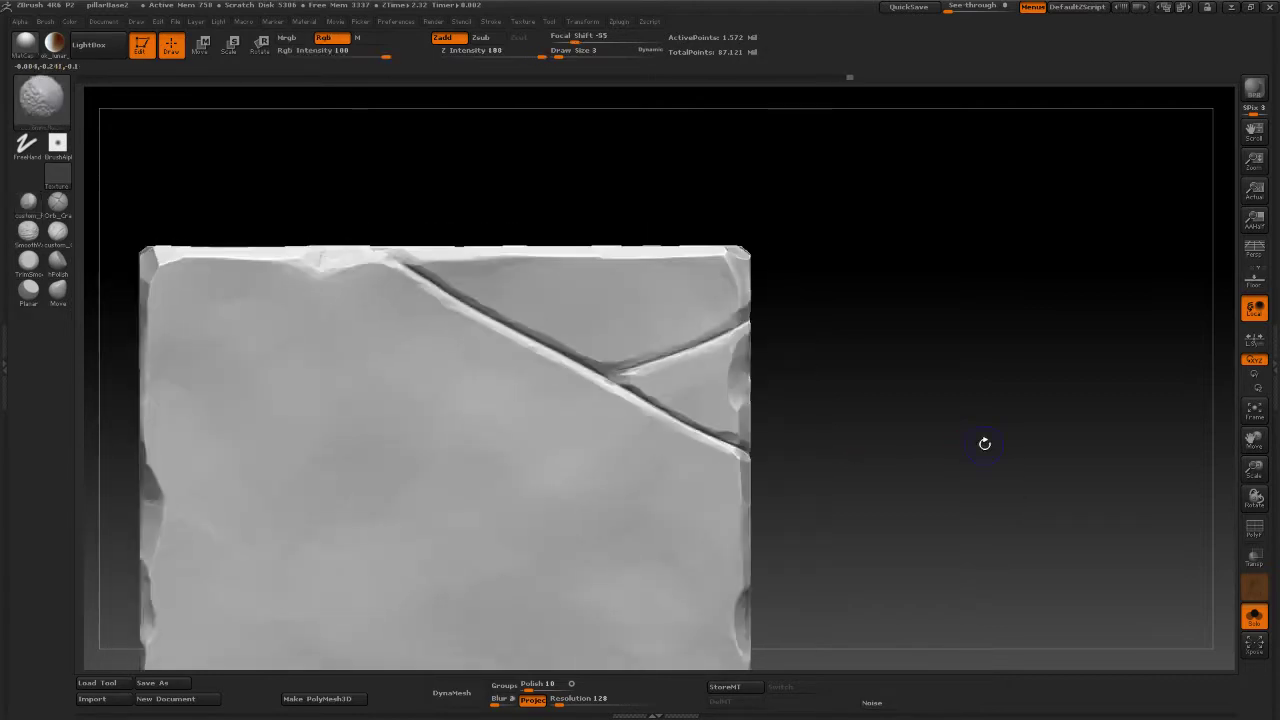
mouse_move(938, 363)
left_mouse_down()
mouse_move(950, 396)
mouse_move(915, 278)
left_mouse_up()
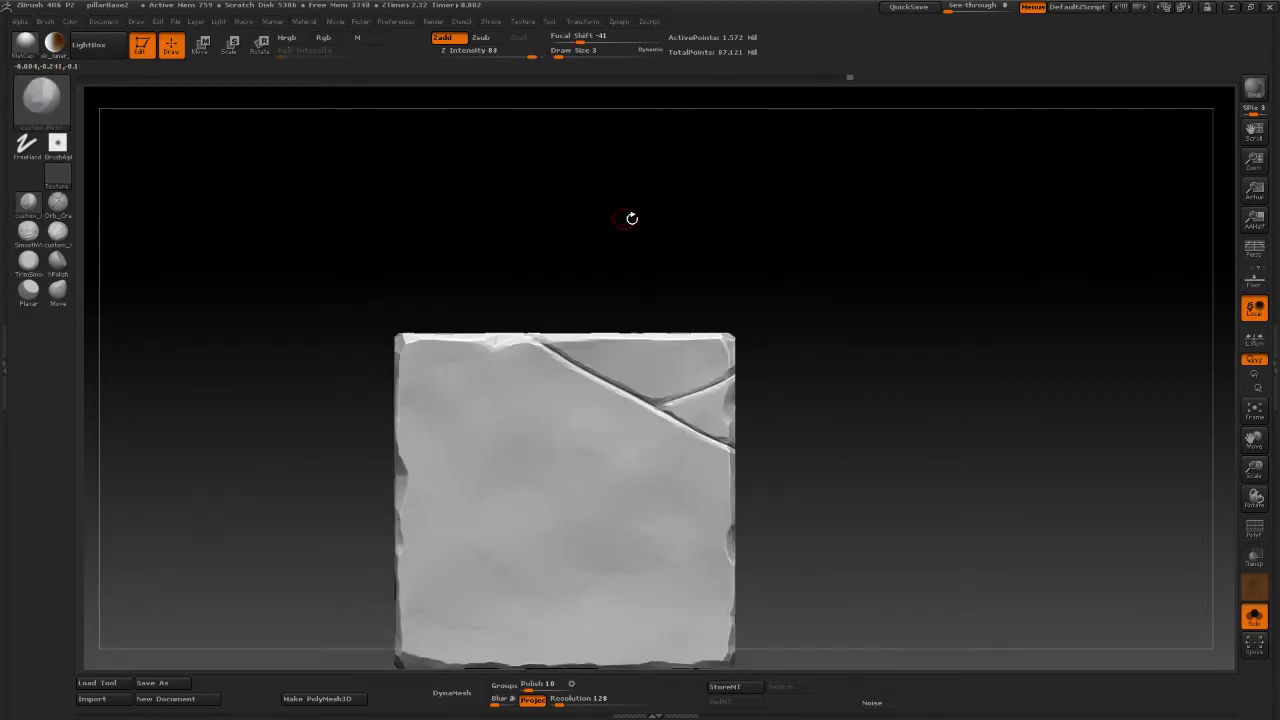
Pinch the side branch crack and its junction with the diagonal crack, using the custom_pinch brush at draw size 10.
left_click(66, 99)
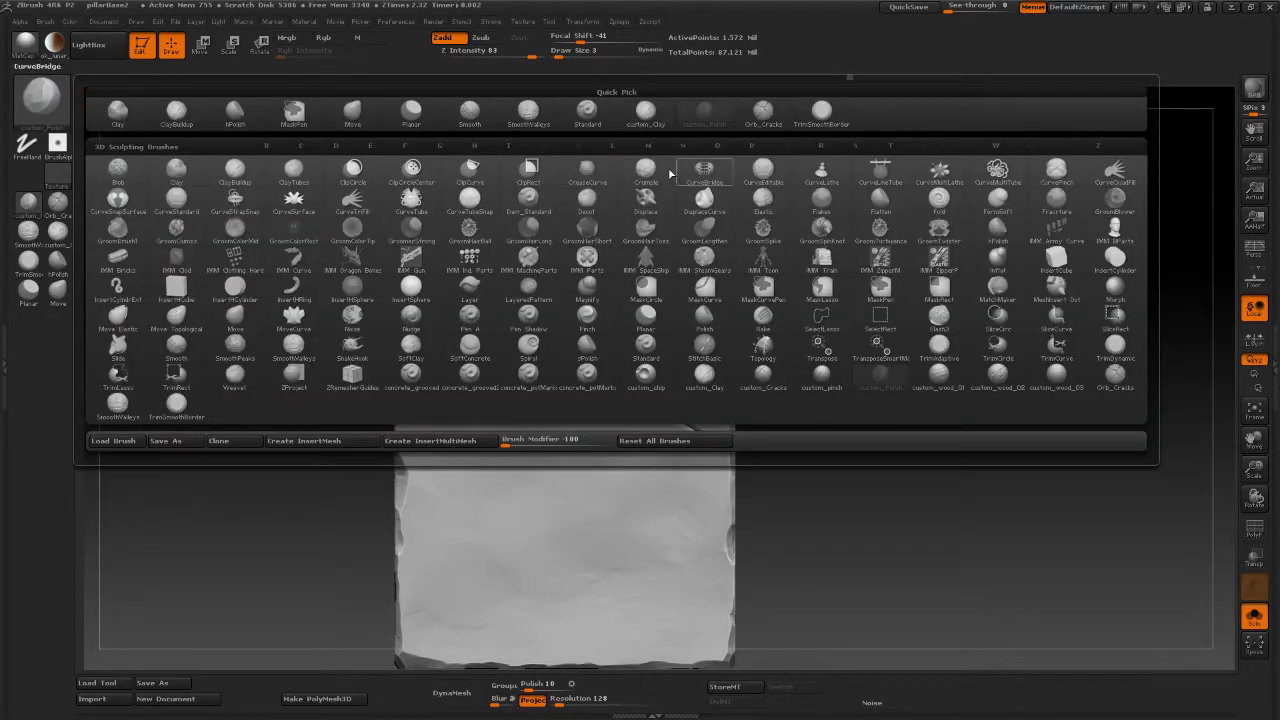
left_click(838, 376)
key("space")
mouse_move(617, 377)
left_mouse_down()
mouse_move(562, 358)
mouse_move(617, 393)
mouse_move(683, 394)
mouse_move(732, 374)
left_mouse_up()
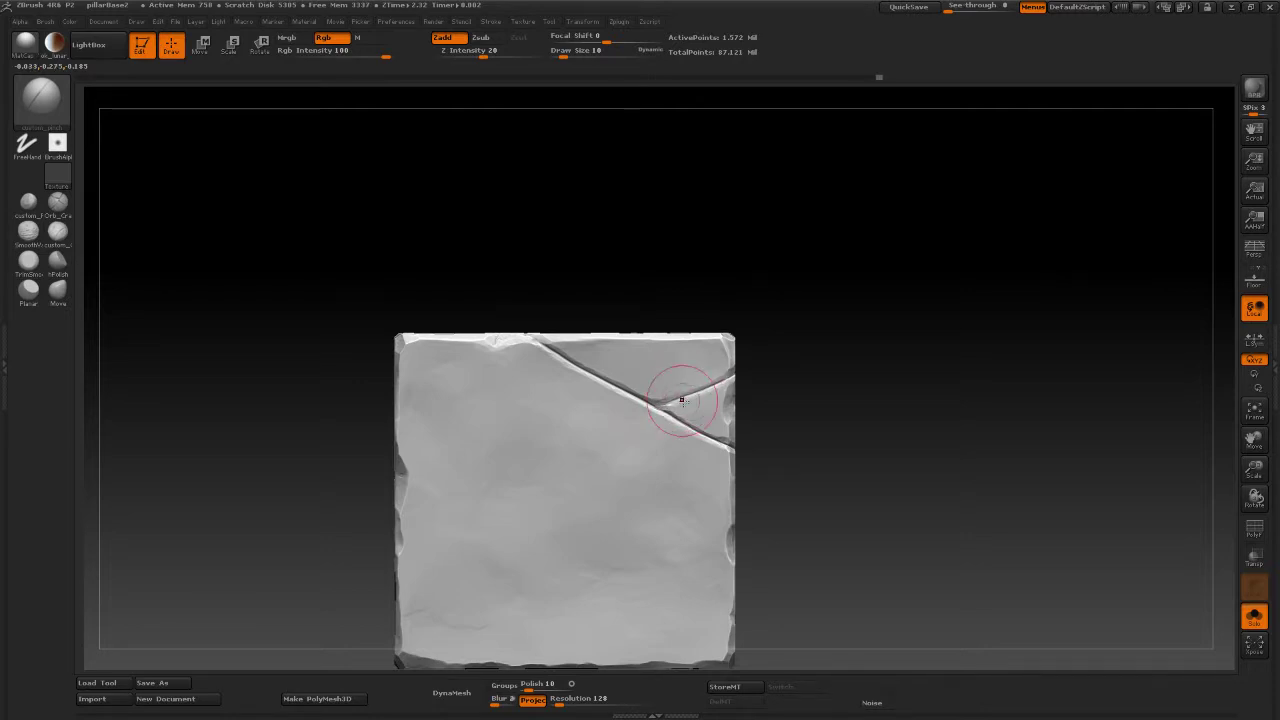
left_click_drag(667, 401, 707, 416)
Carve the diagonal crack's upper end into the brick's top edge with the Orb_Cracks brush.
left_click(57, 201)
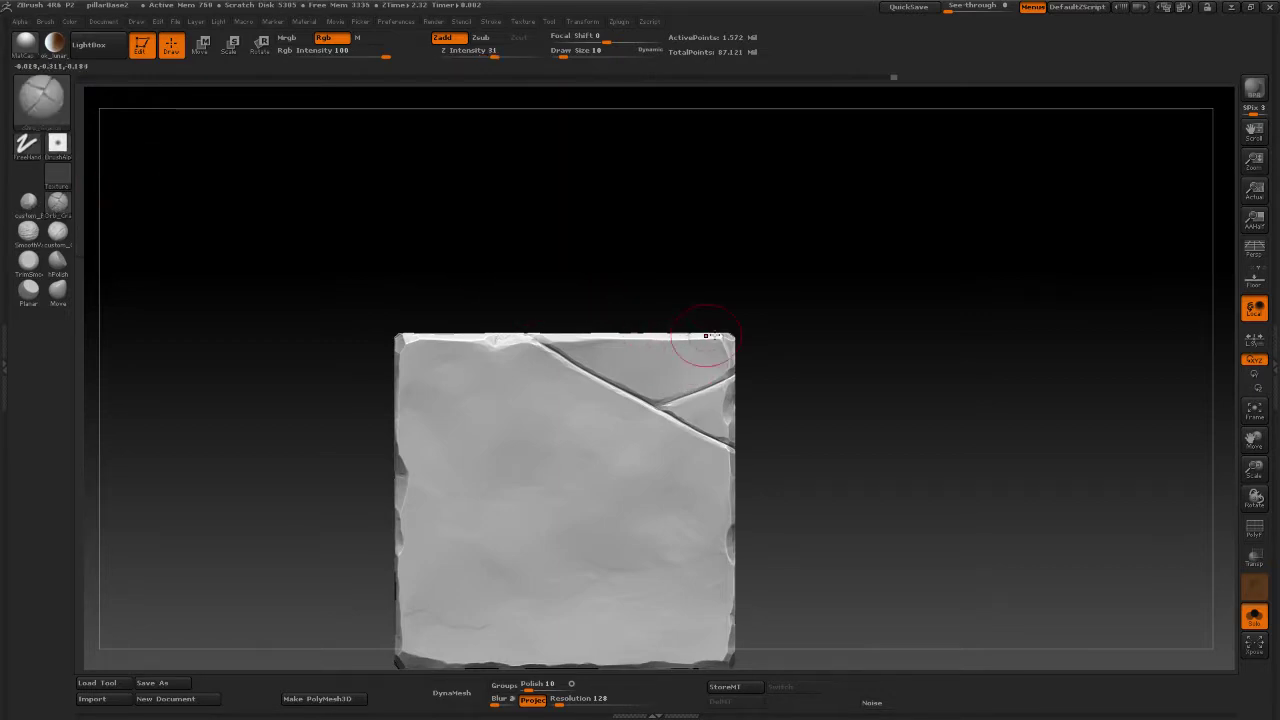
left_click_drag(906, 389, 789, 366)
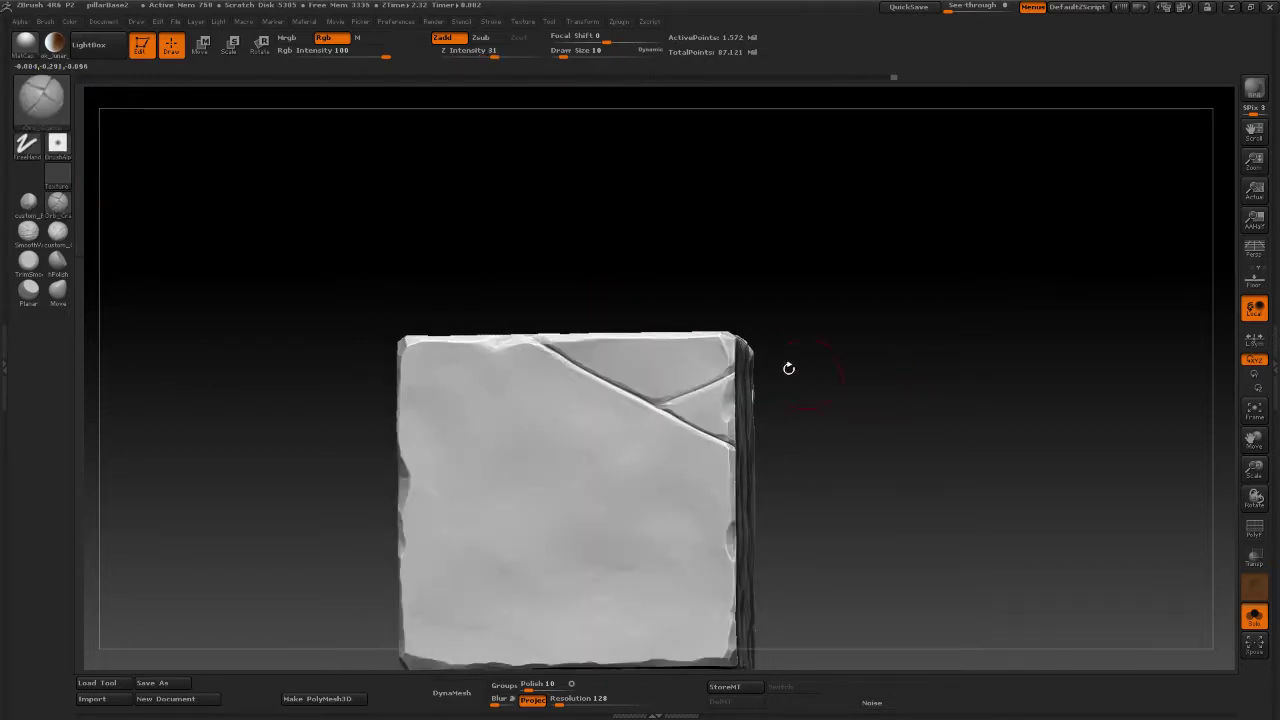
left_click_drag(528, 337, 531, 338)
left_click_drag(575, 366, 580, 368)
left_click_drag(917, 357, 930, 372, "shift")
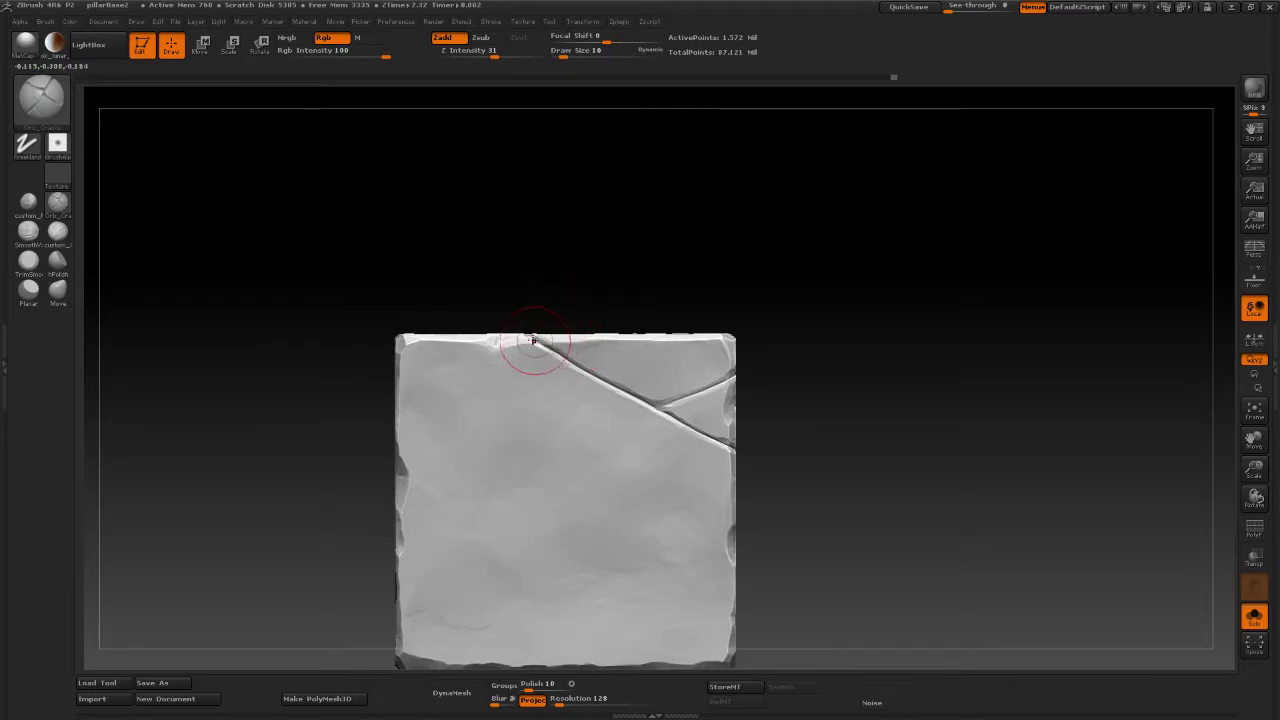
left_click_drag(533, 341, 528, 336)
Deepen the diagonal crack from the brick's top edge to its right edge with the Orb_Cracks brush at draw size 4.
key("space")
left_click_drag(647, 355, 640, 360)
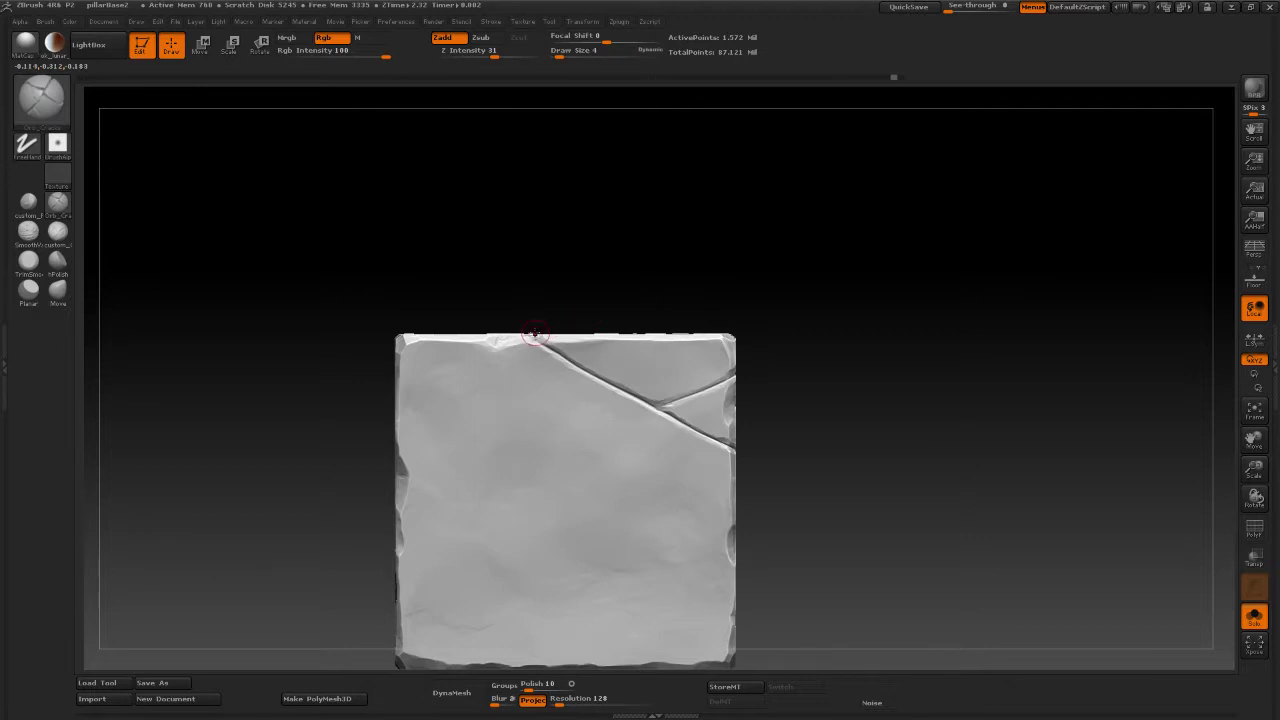
mouse_move(538, 340)
left_mouse_down()
mouse_move(526, 333)
mouse_move(584, 371)
left_mouse_up()
left_click_drag(532, 335, 568, 360)
left_click_drag(532, 336, 732, 448)
Deepen the side branch crack and the diagonal crack's lower stretch out to the brick's right edge with the Orb_Cracks brush.
left_click_drag(884, 405, 814, 317, "alt")
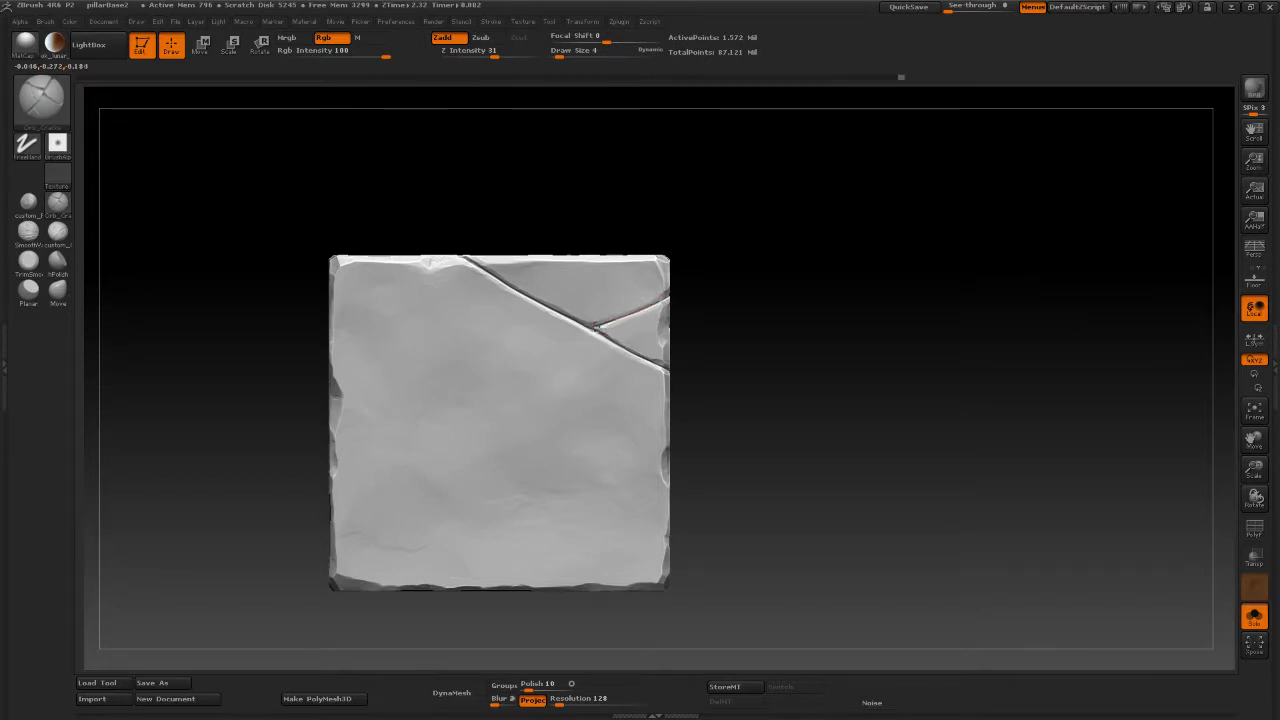
left_click_drag(623, 318, 700, 277)
mouse_move(778, 255)
left_mouse_down()
mouse_move(789, 297)
mouse_move(826, 322)
left_mouse_up()
mouse_move(640, 313)
left_mouse_down()
mouse_move(698, 280)
mouse_move(814, 263)
left_mouse_up()
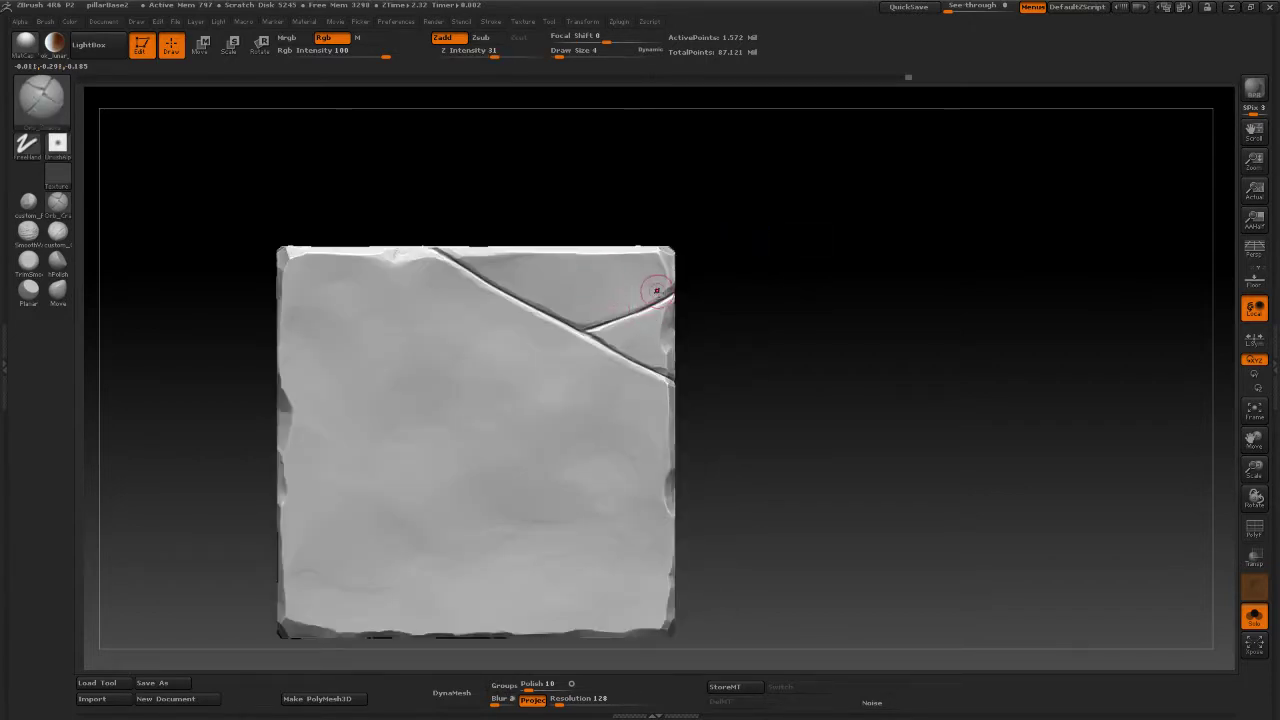
mouse_move(660, 305)
left_mouse_down()
mouse_move(572, 330)
mouse_move(708, 394)
left_mouse_up()
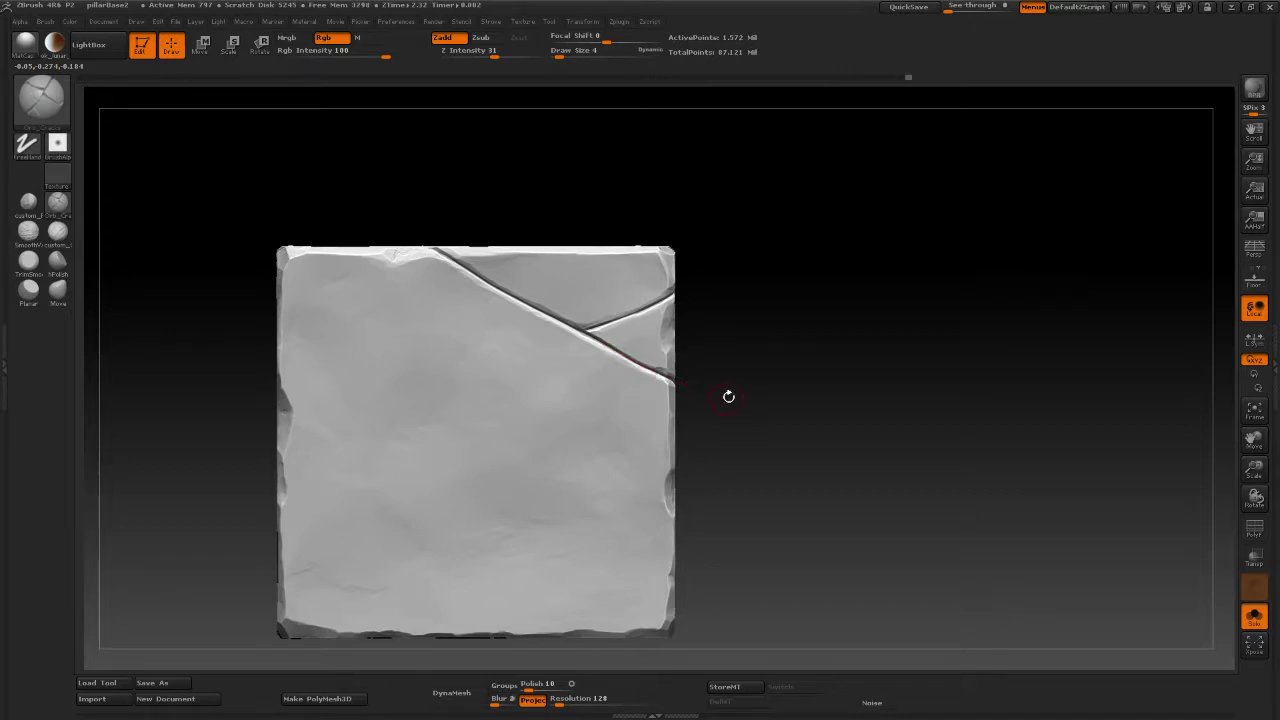
Turn off Solo mode and examine the cracked bricks within the whole pillar from several sides.
left_click_drag(864, 389, 820, 275, "alt")
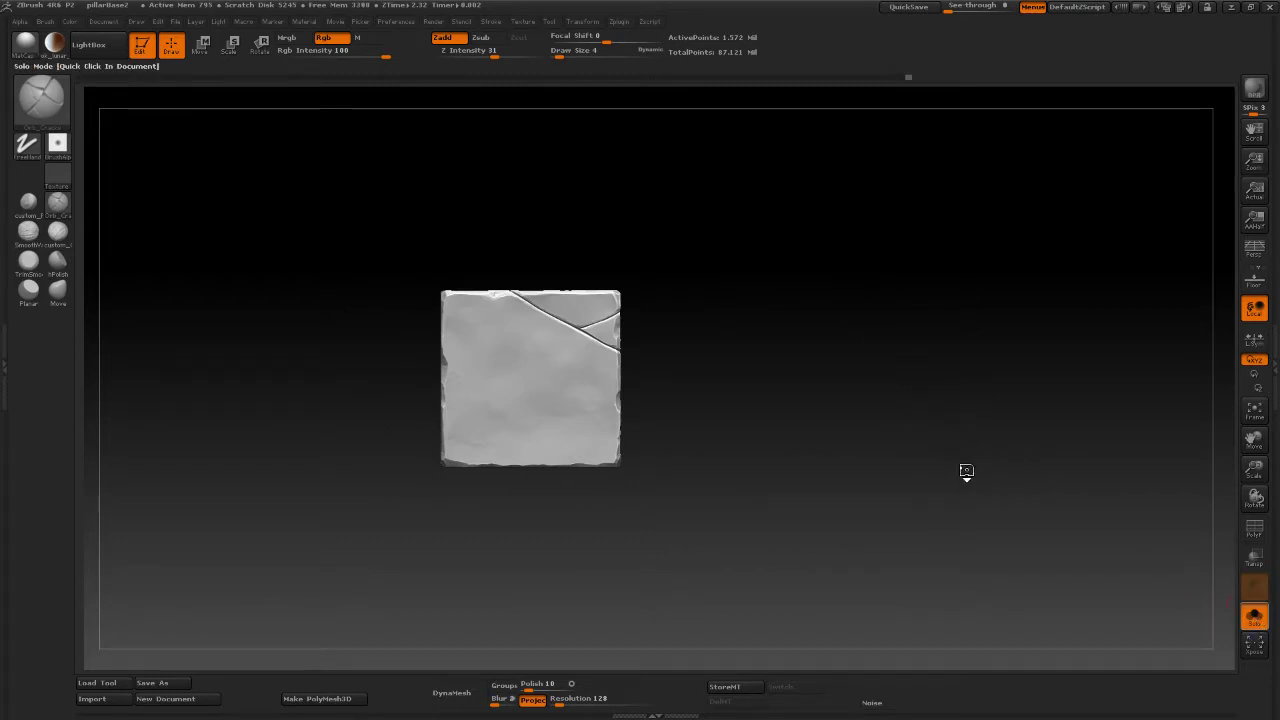
left_click(972, 476)
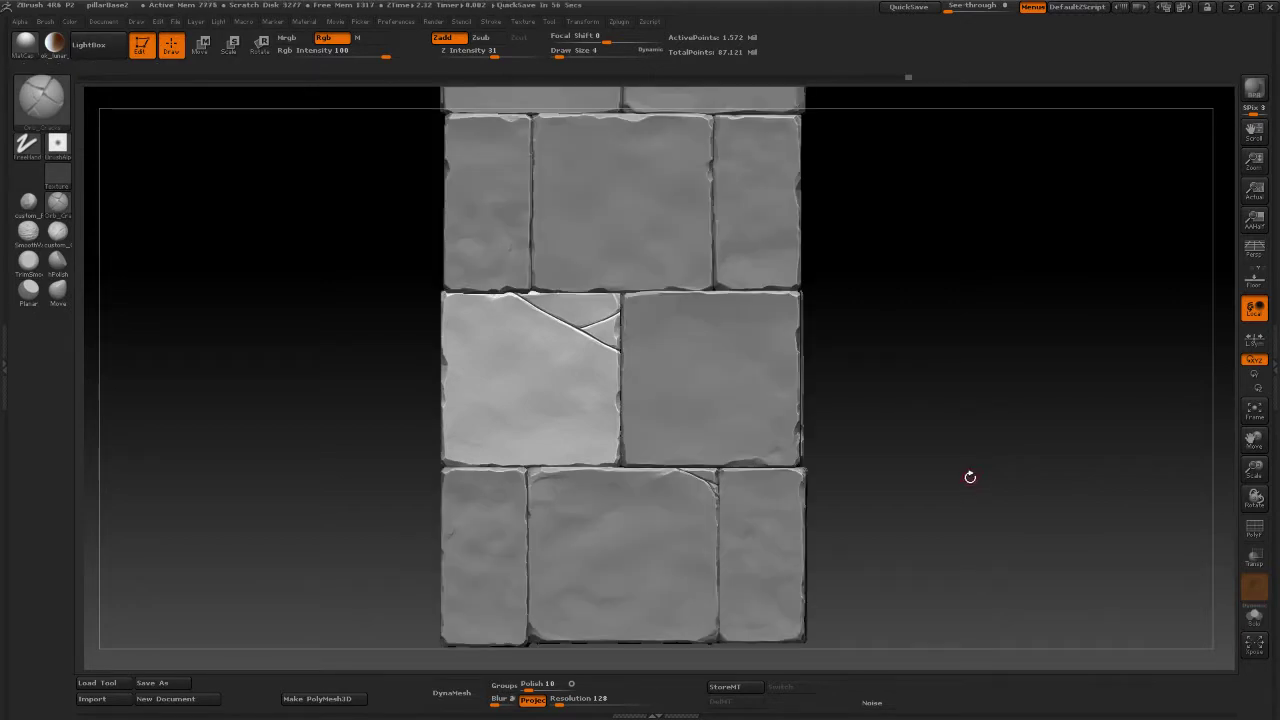
left_click_drag(972, 477, 920, 354)
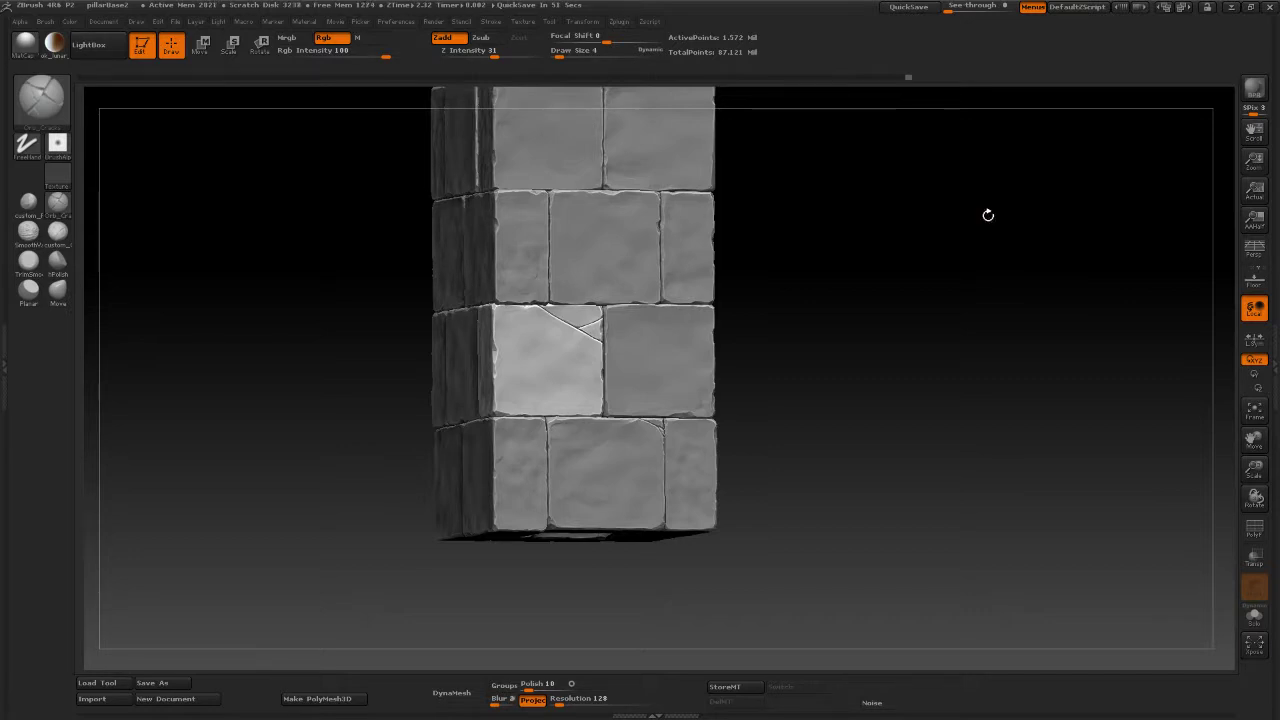
left_click_drag(1023, 229, 929, 157, "shift")
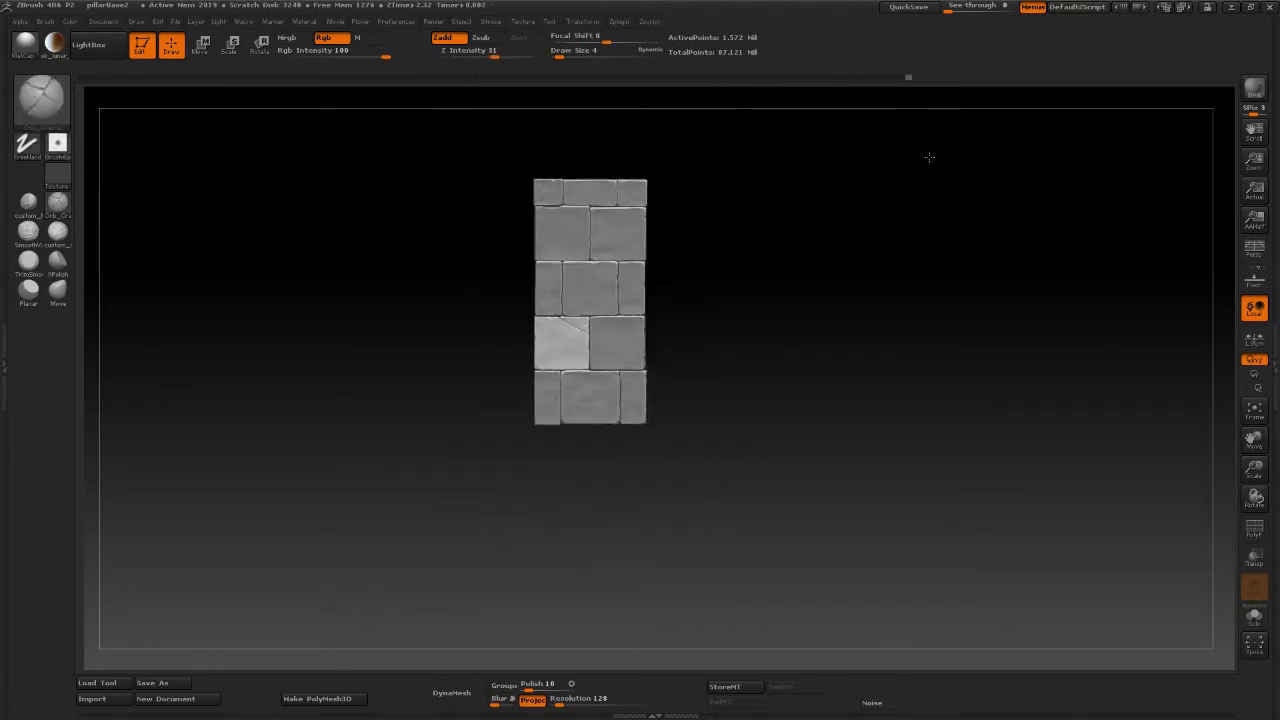
left_click_drag(924, 249, 794, 309, "alt")
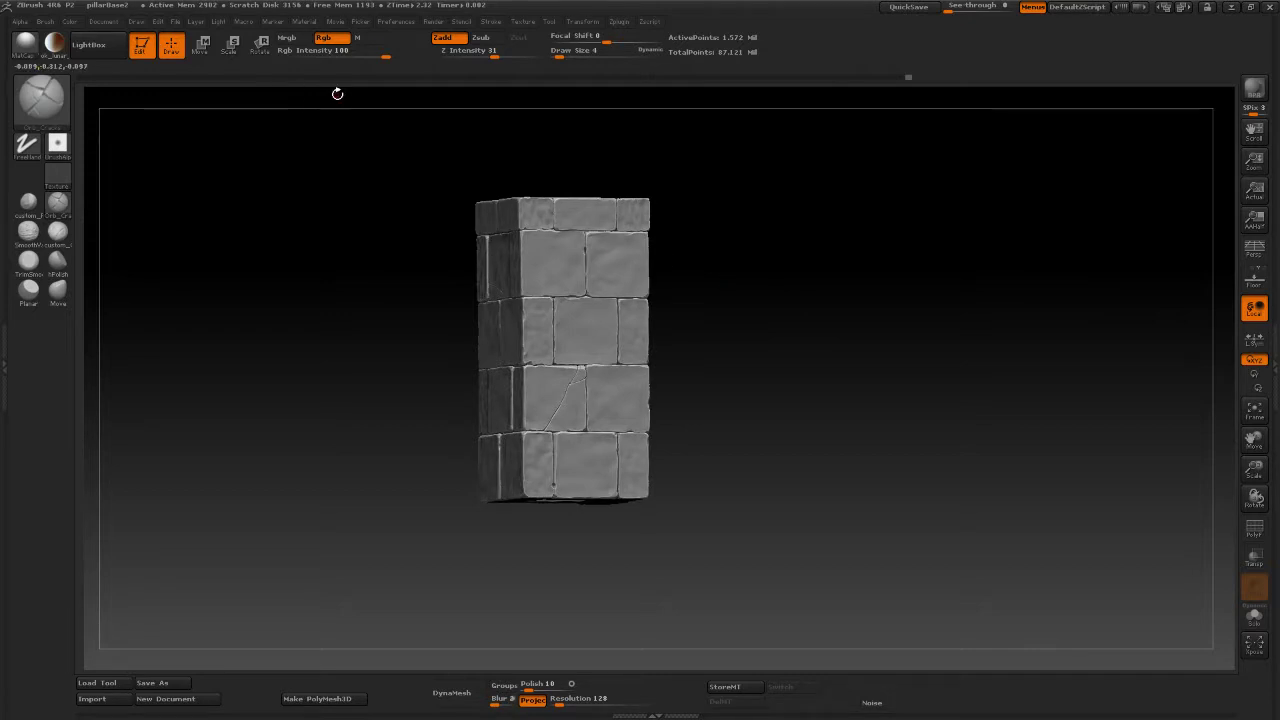
Save the project over the existing pillarBase2.ZPR file.
left_click(175, 22)
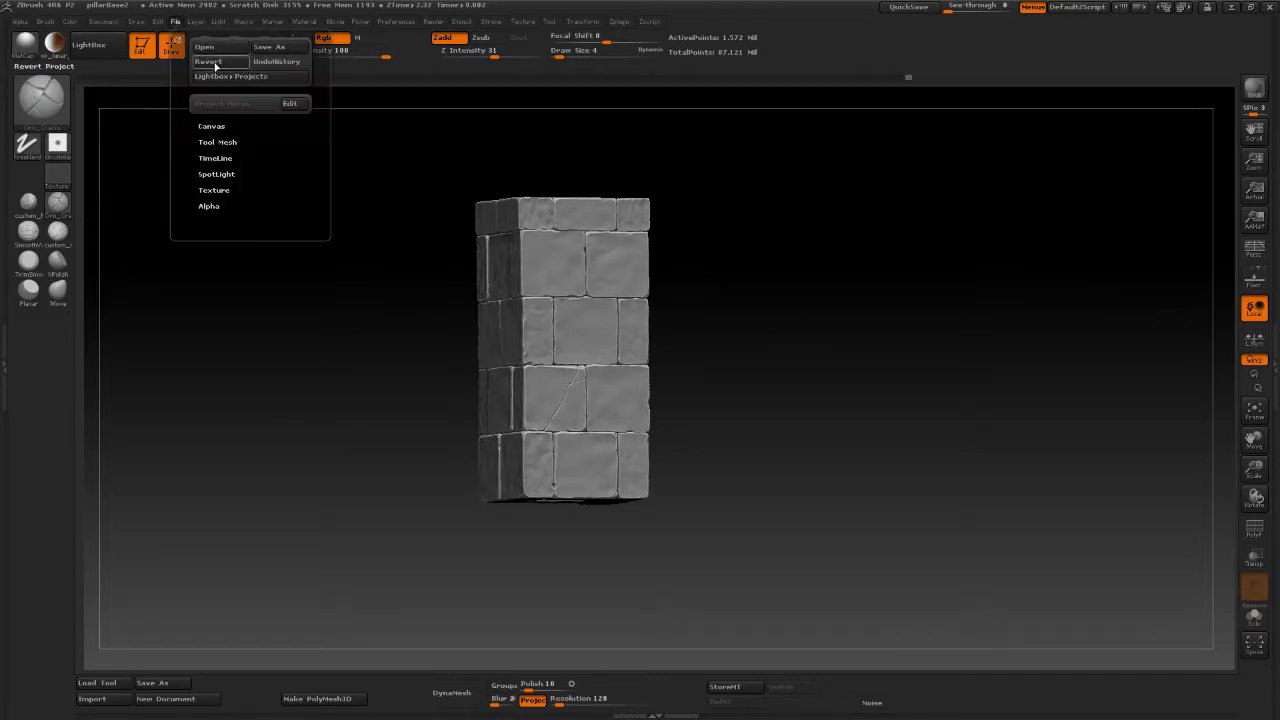
left_click(288, 67)
left_click(150, 108)
left_click(527, 337)
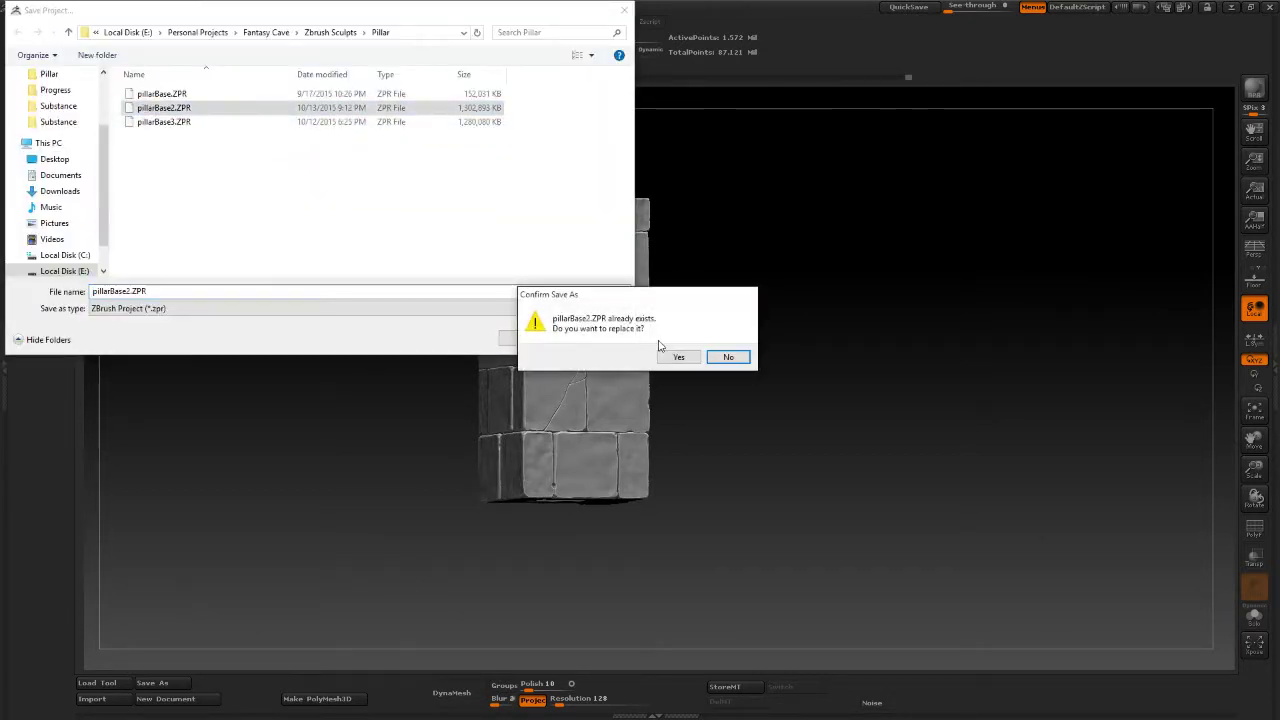
left_click(677, 353)
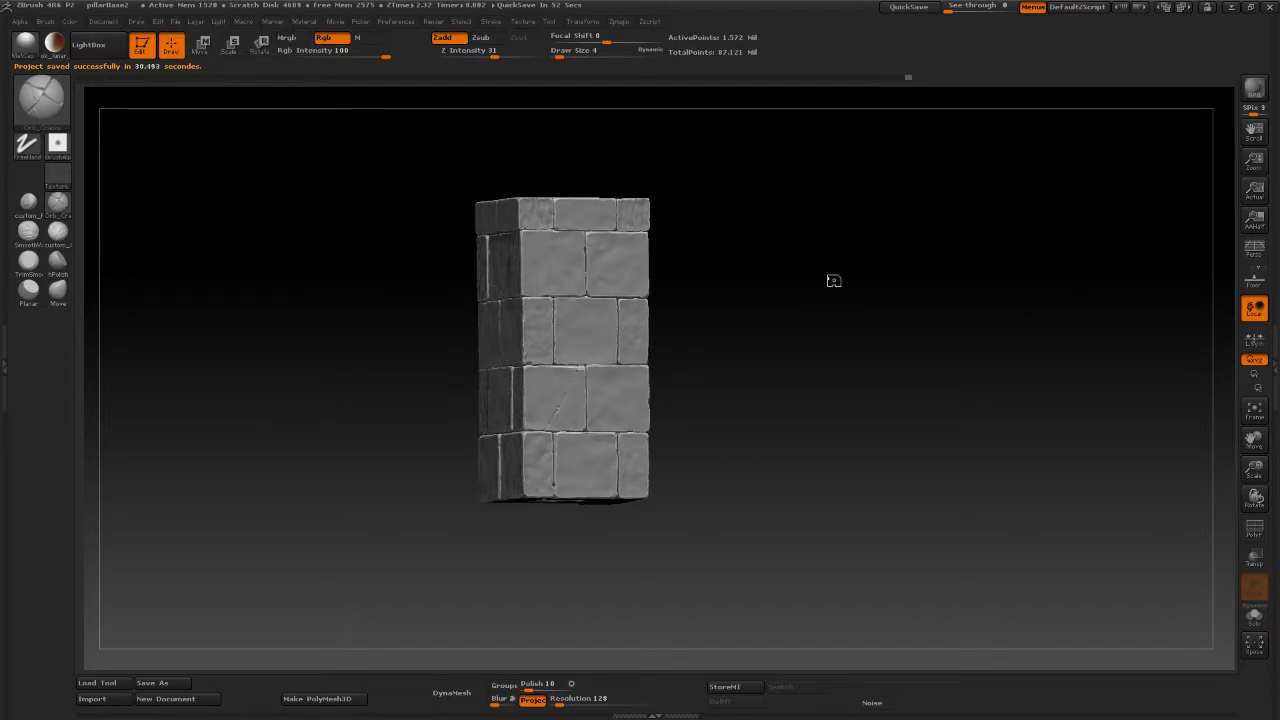
Sharpen the brick's diagonal crack and side branch with the custom_pinch brush at a larger draw size.
left_click_drag(834, 280, 686, 294)
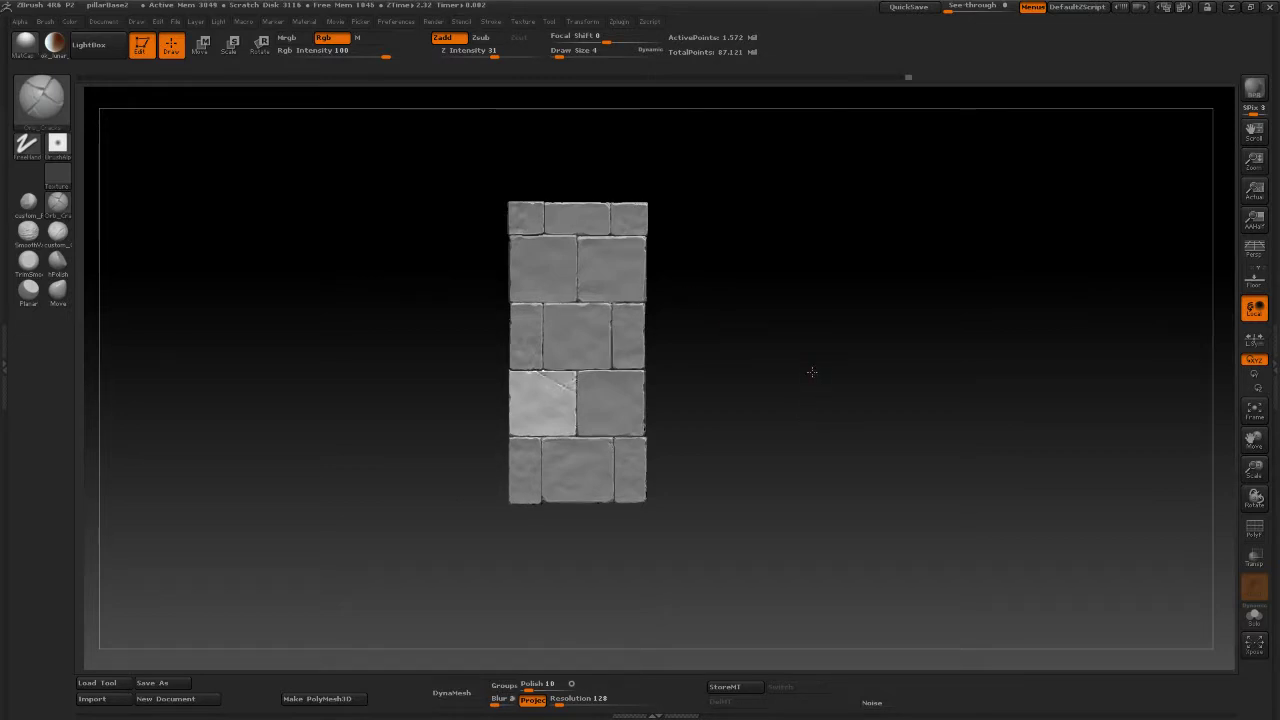
key("f")
left_click_drag(949, 413, 950, 402)
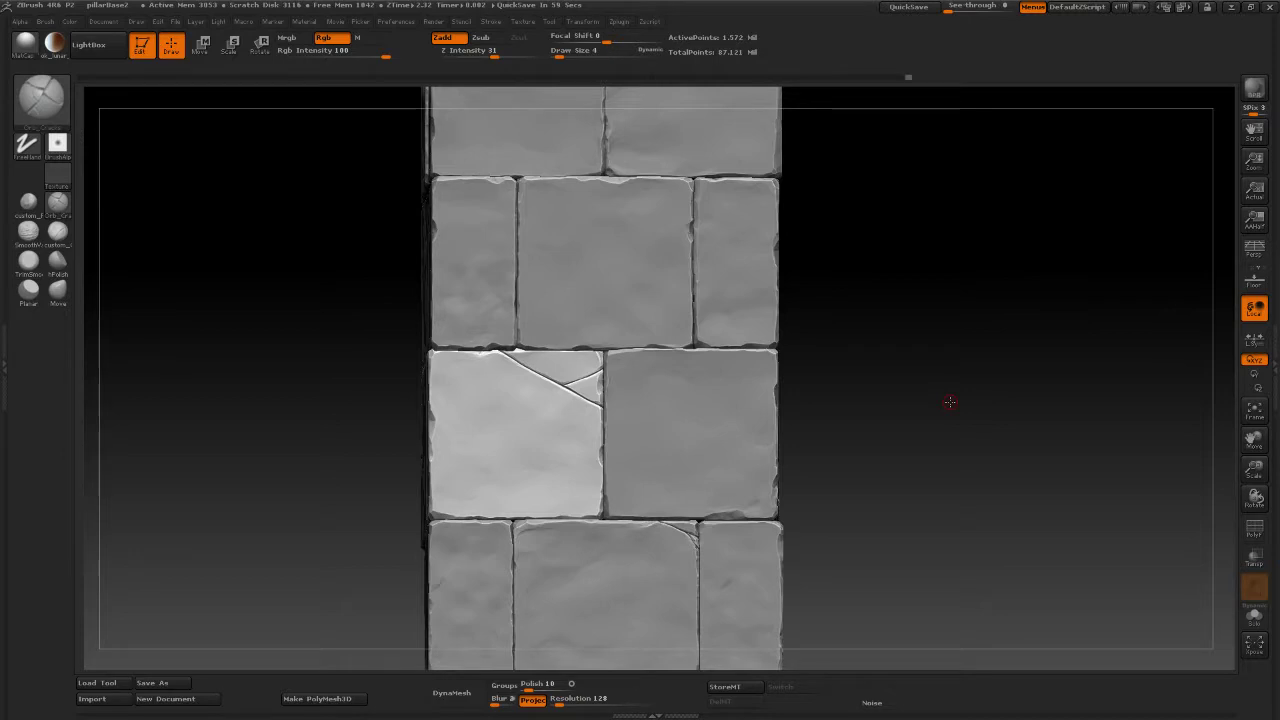
left_click(50, 113)
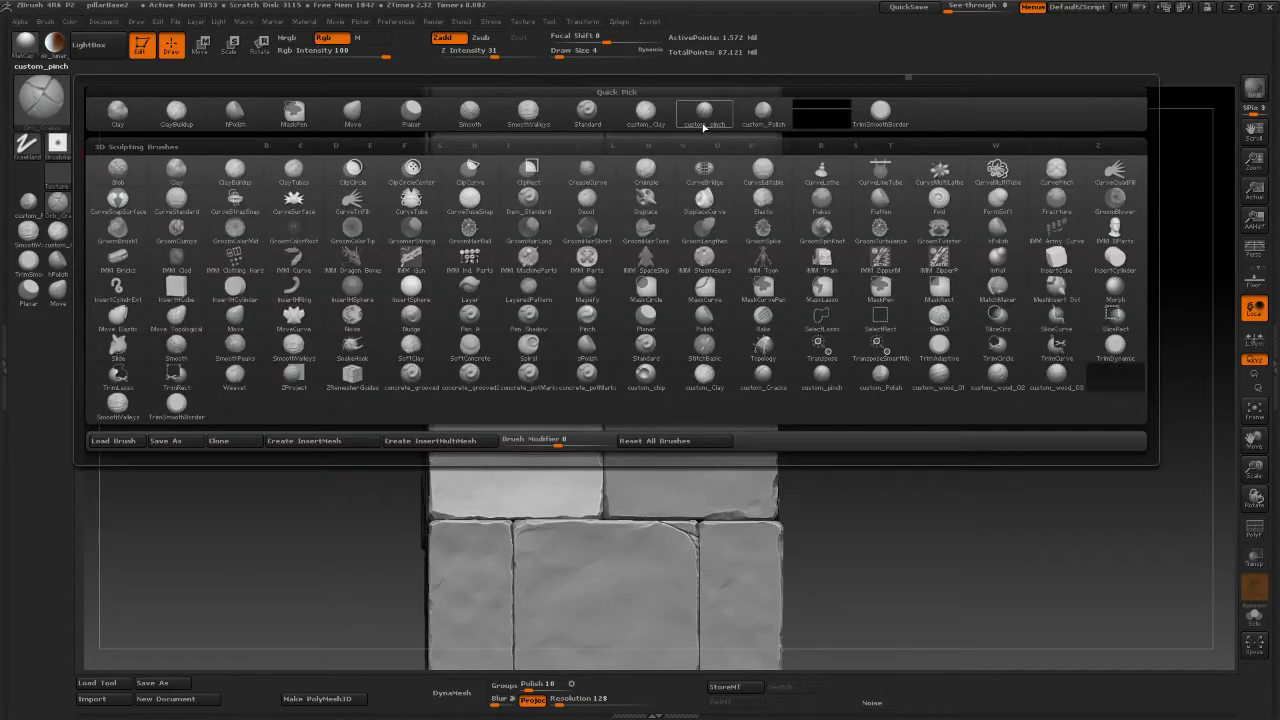
left_click(710, 116)
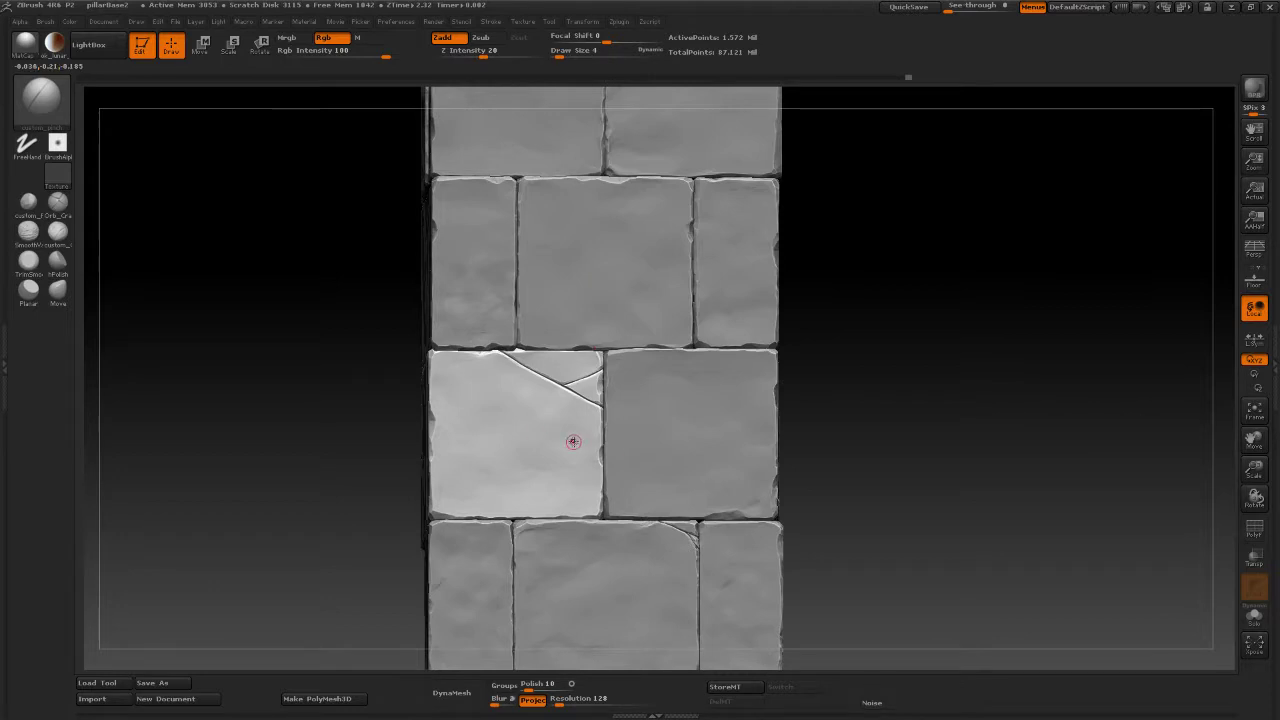
key("space")
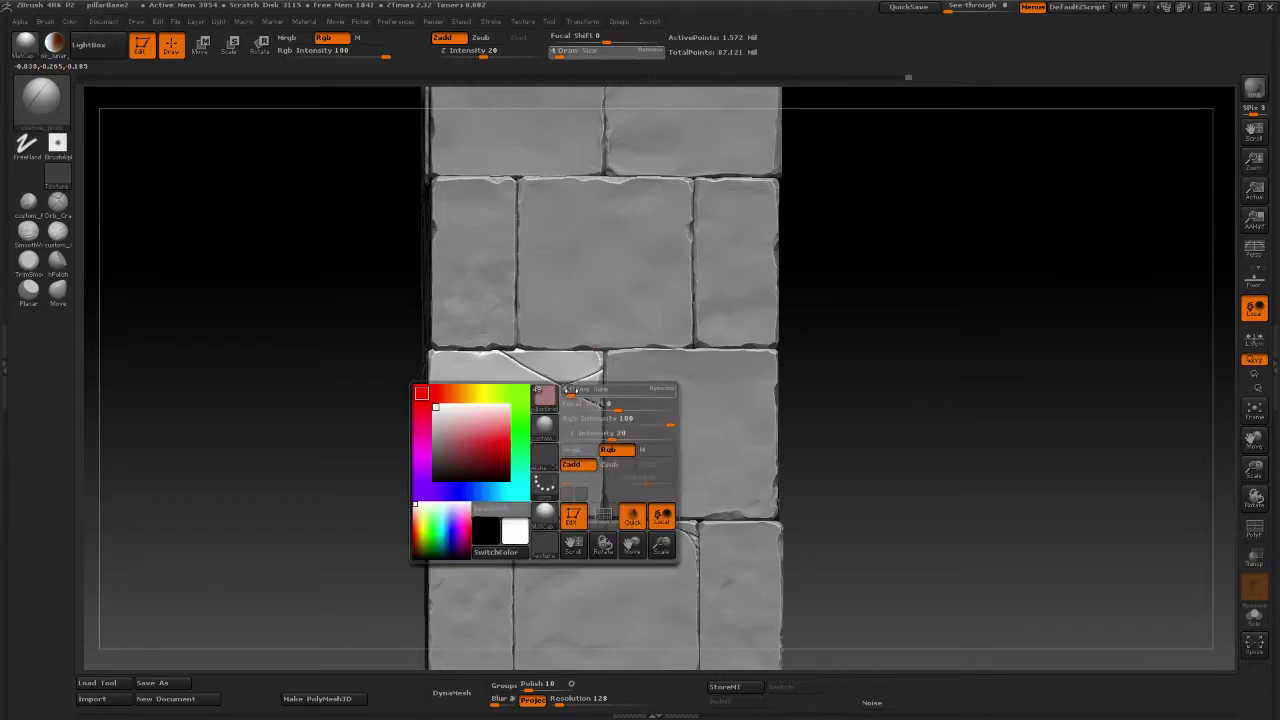
mouse_move(570, 390)
left_mouse_down()
mouse_move(600, 371)
mouse_move(600, 406)
left_mouse_up()
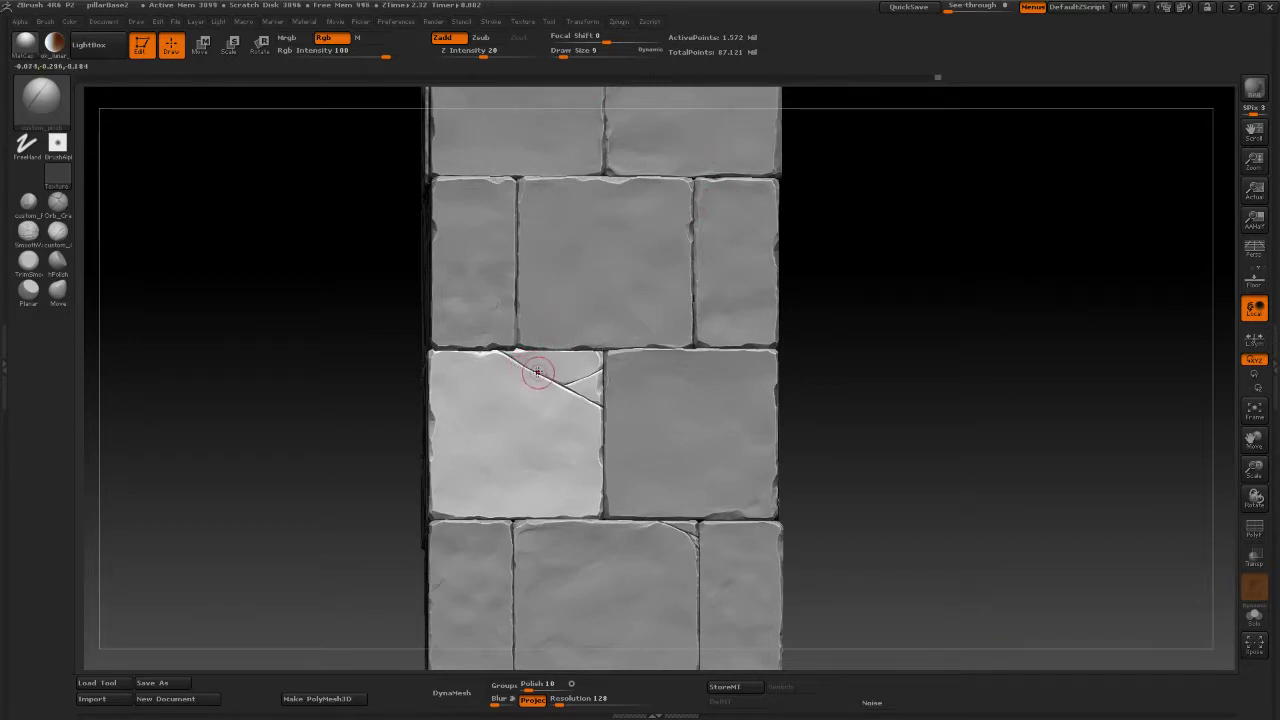
mouse_move(531, 369)
left_mouse_down()
mouse_move(564, 388)
mouse_move(516, 364)
left_mouse_up()
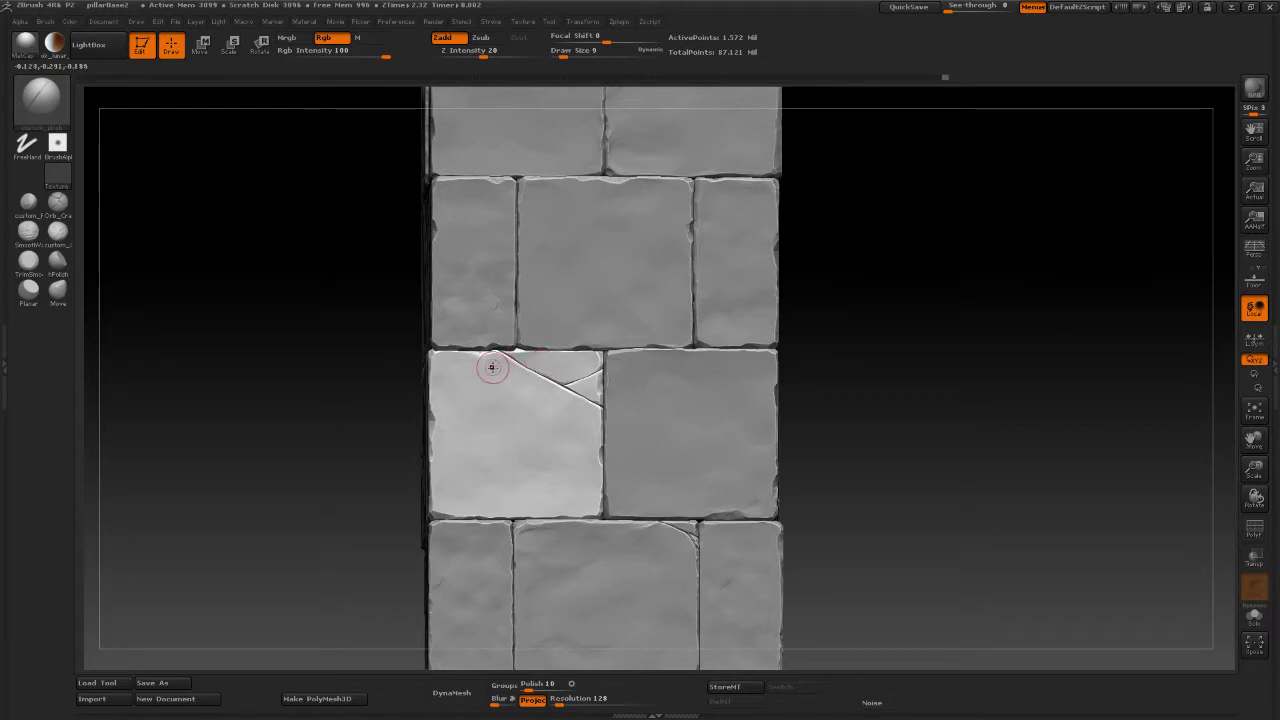
mouse_move(505, 358)
left_mouse_down()
mouse_move(602, 408)
mouse_move(603, 372)
left_mouse_up()
Isolate the wide left brick in the top row on another side of the pillar.
left_click_drag(948, 430, 889, 350)
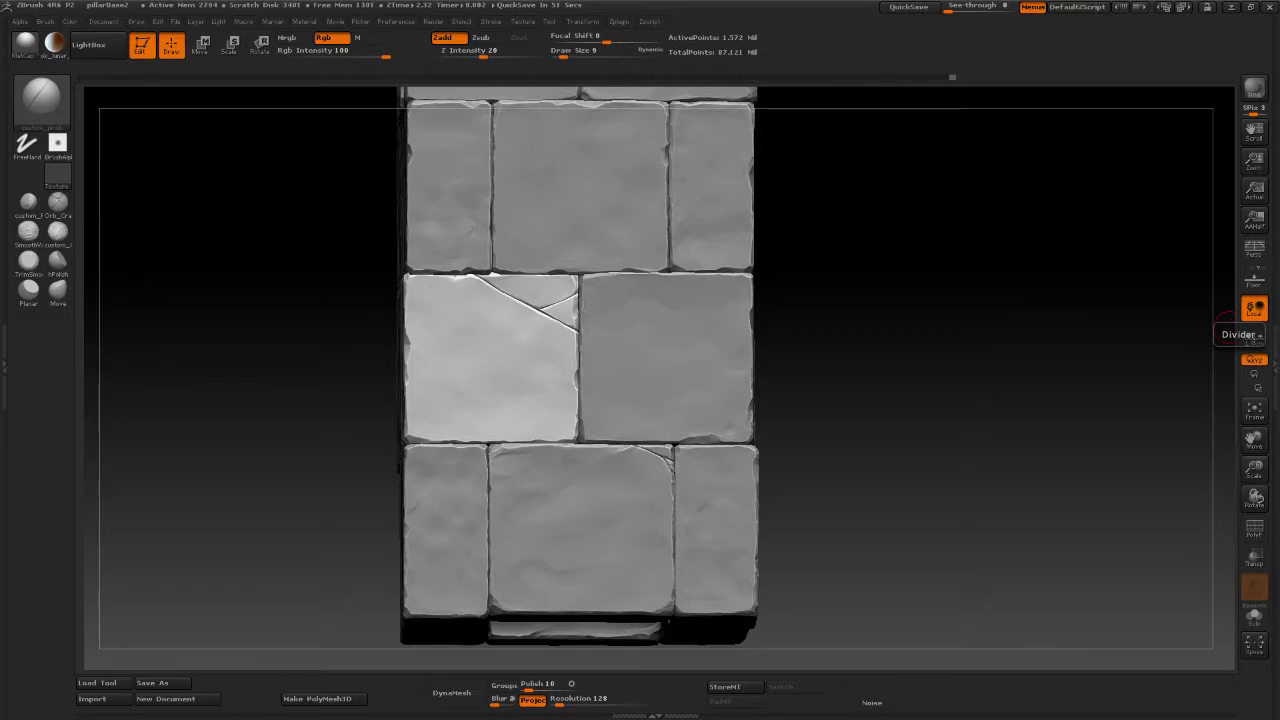
left_click_drag(928, 352, 914, 365)
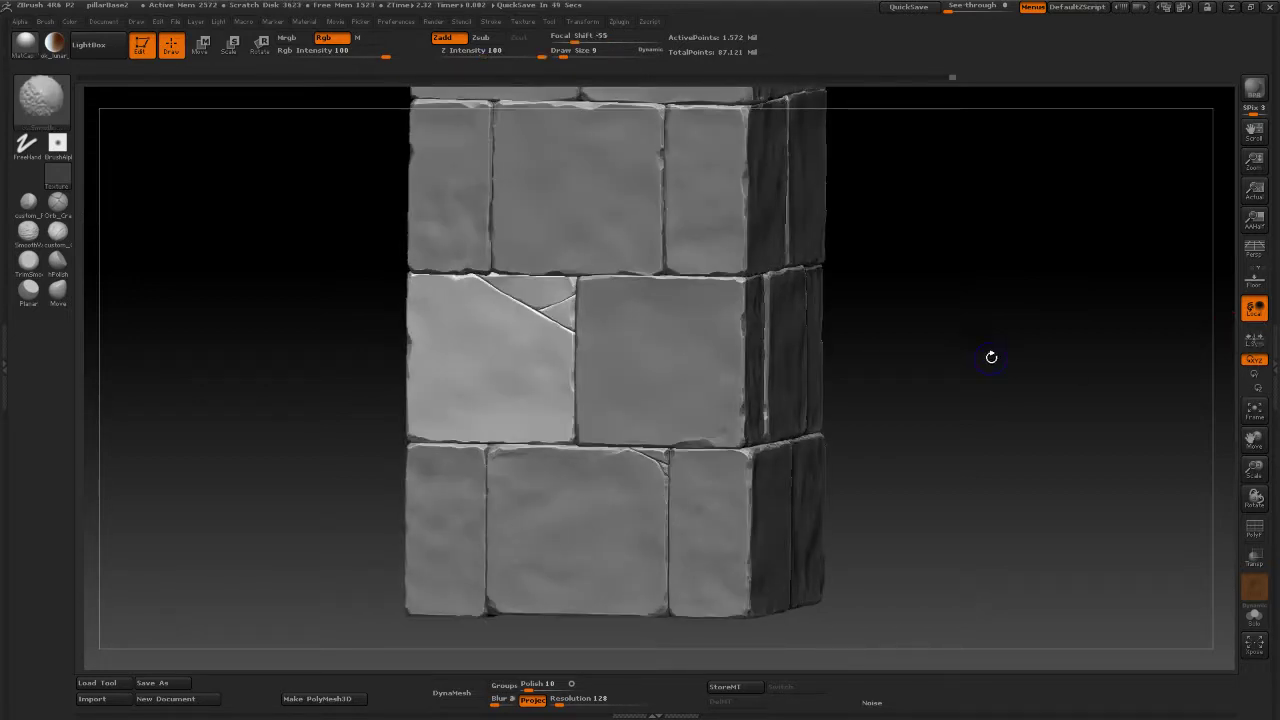
mouse_move(991, 357)
left_mouse_down("shift")
mouse_move(1014, 317)
mouse_move(960, 243)
left_mouse_up("shift")
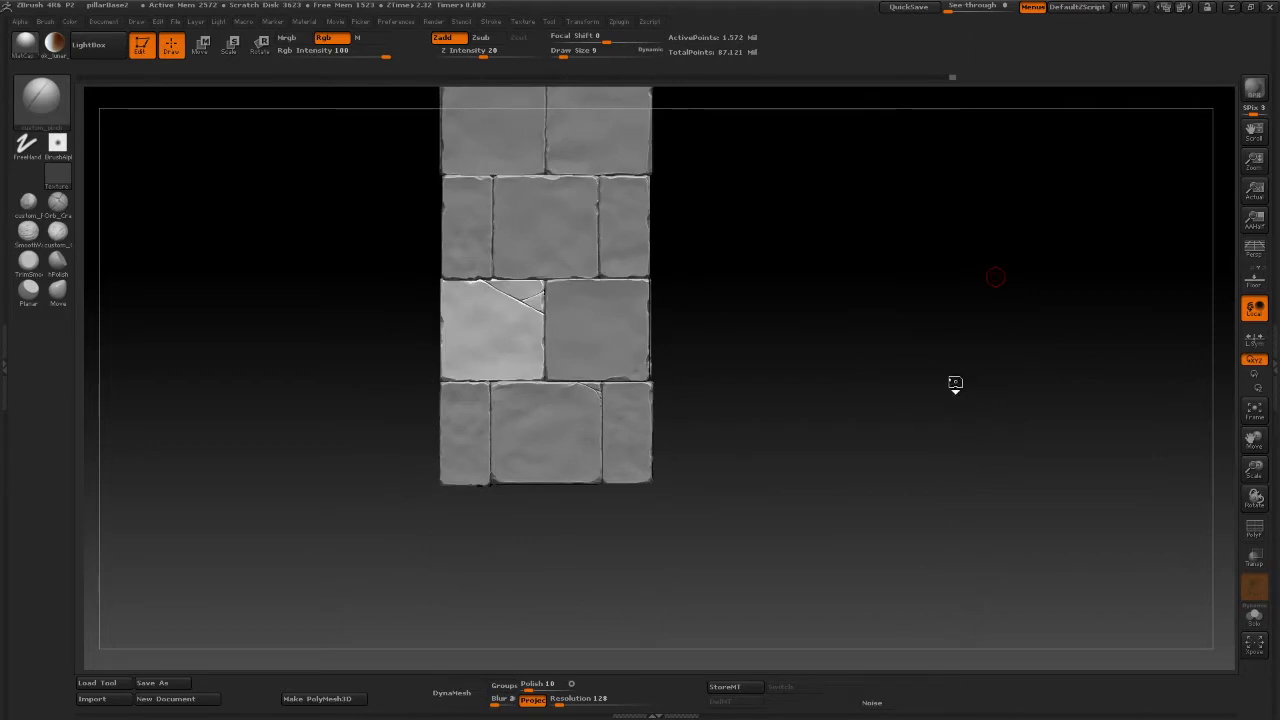
left_click_drag(935, 180, 944, 361, "alt")
left_click_drag(847, 361, 889, 365)
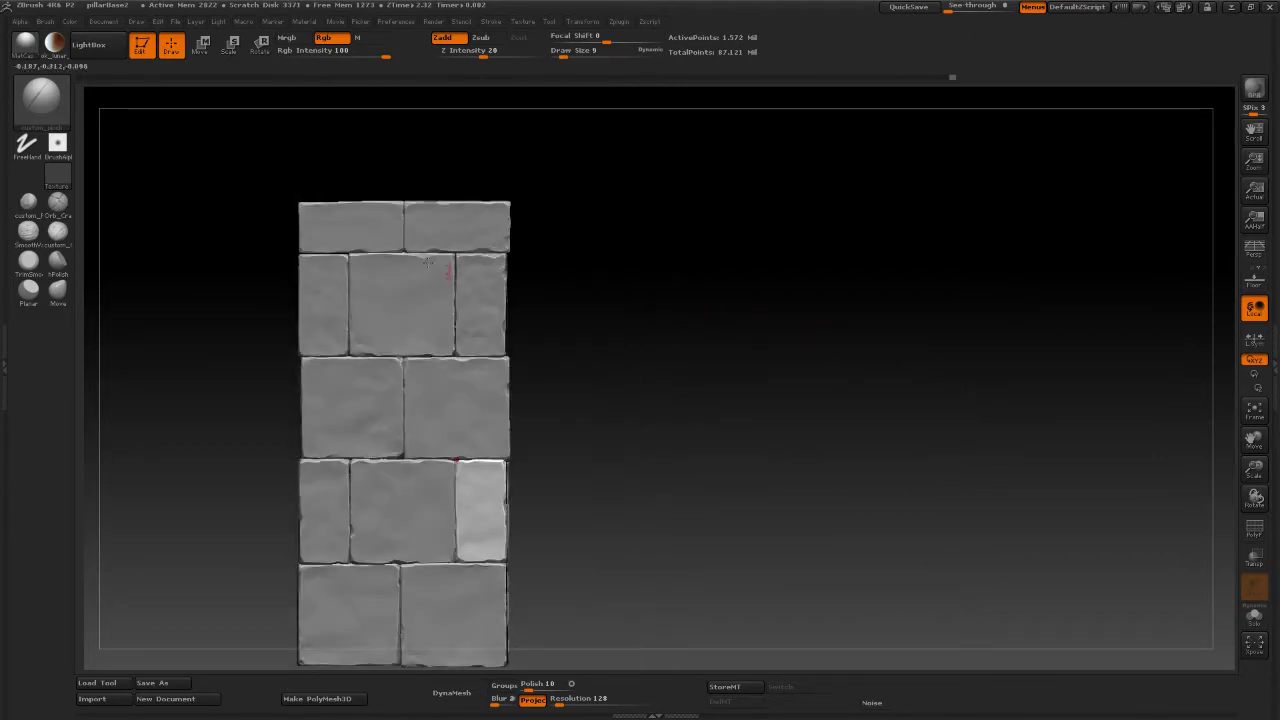
mouse_move(610, 280)
left_mouse_down()
mouse_move(709, 277)
mouse_move(600, 274)
left_mouse_up()
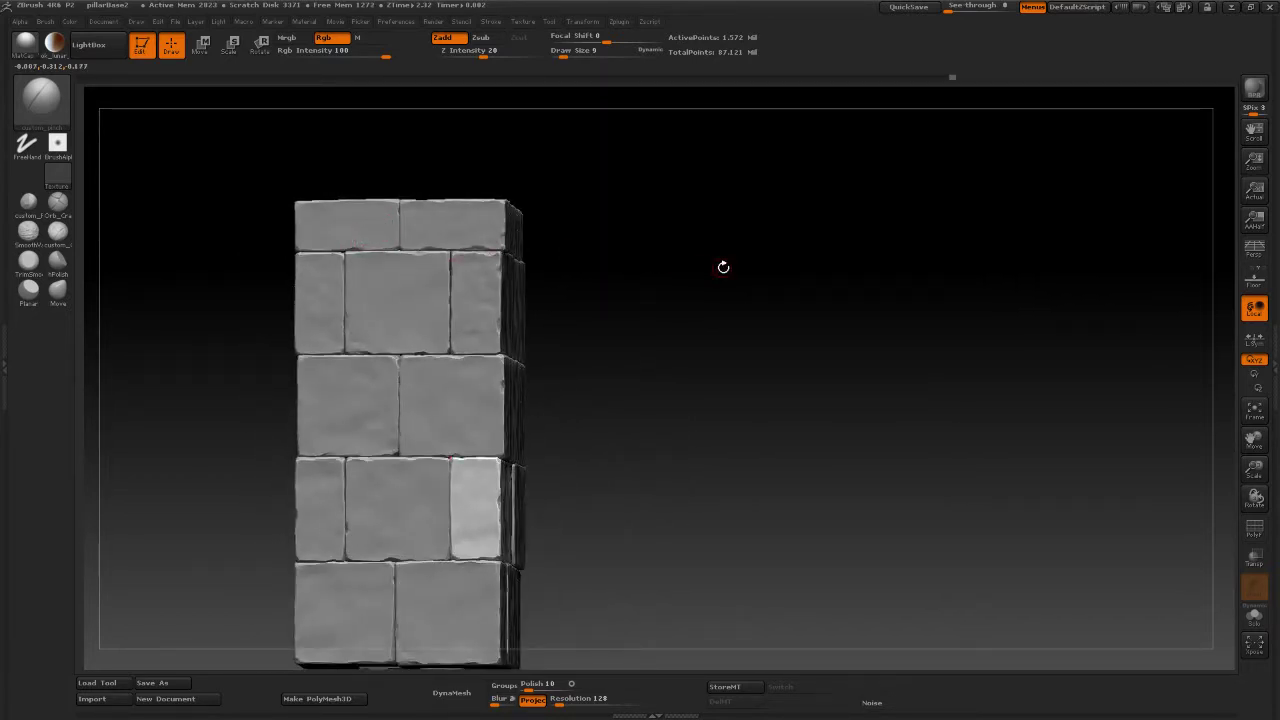
left_click_drag(723, 267, 724, 271)
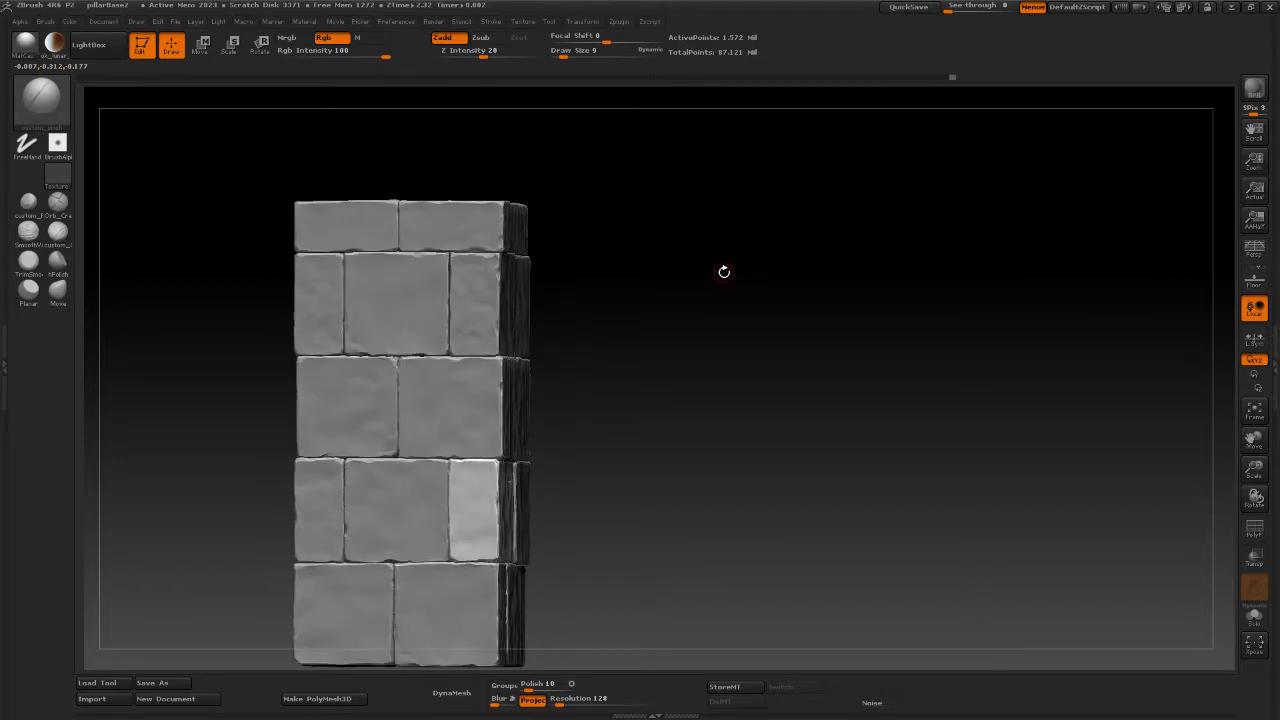
left_click(337, 236, "alt")
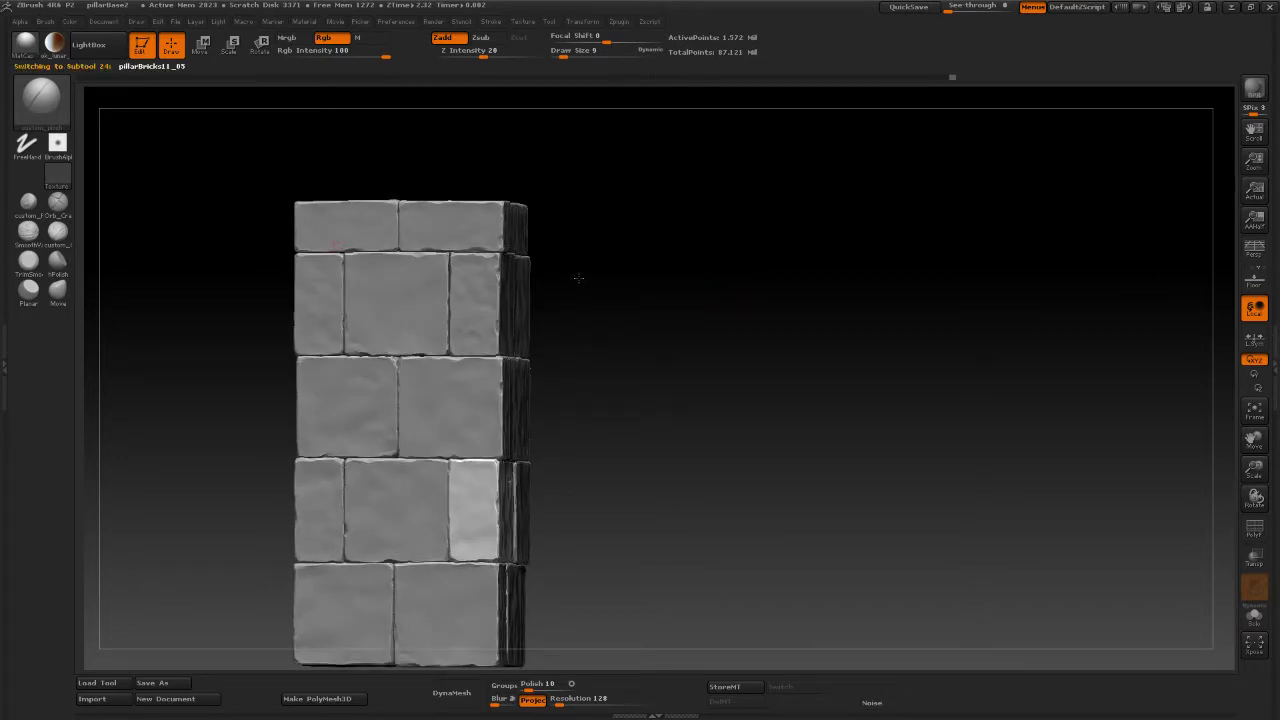
left_click(1252, 614)
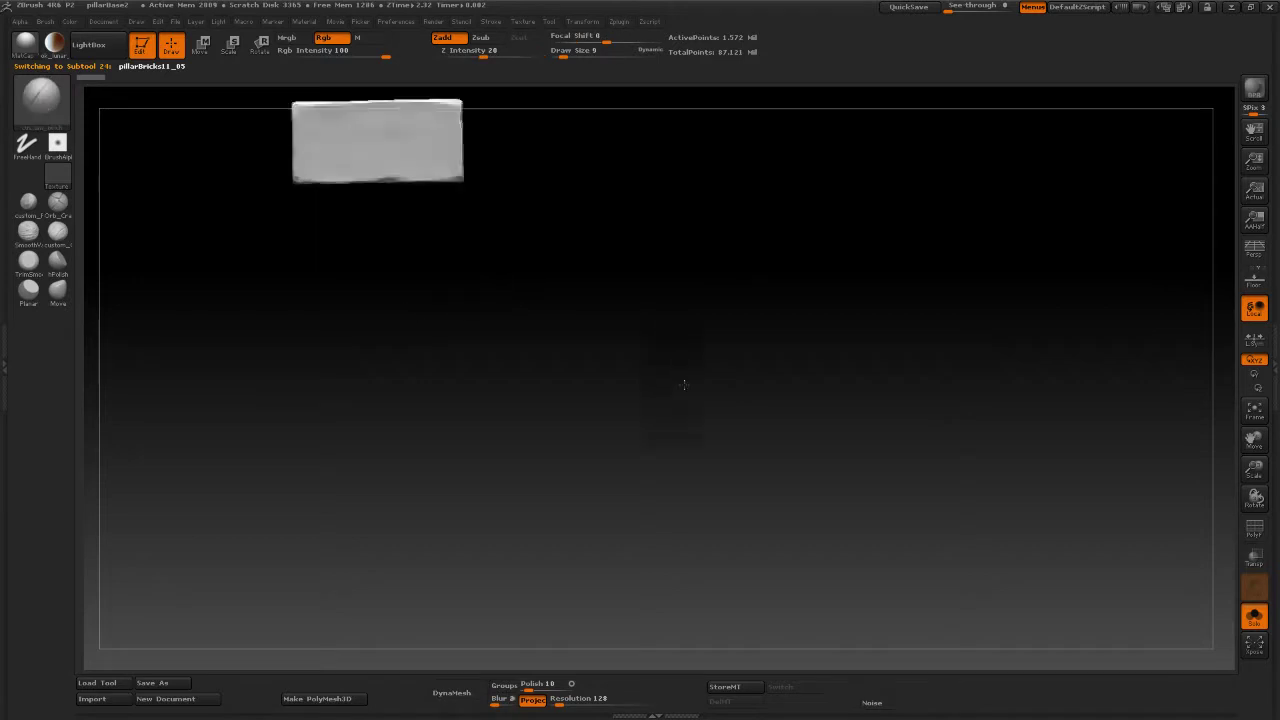
Choose the Orb_Cracks brush for the isolated top-row brick and set the draw size to 6.
left_click_drag(684, 385, 783, 538, "alt")
left_click_drag(703, 351, 774, 419, "alt")
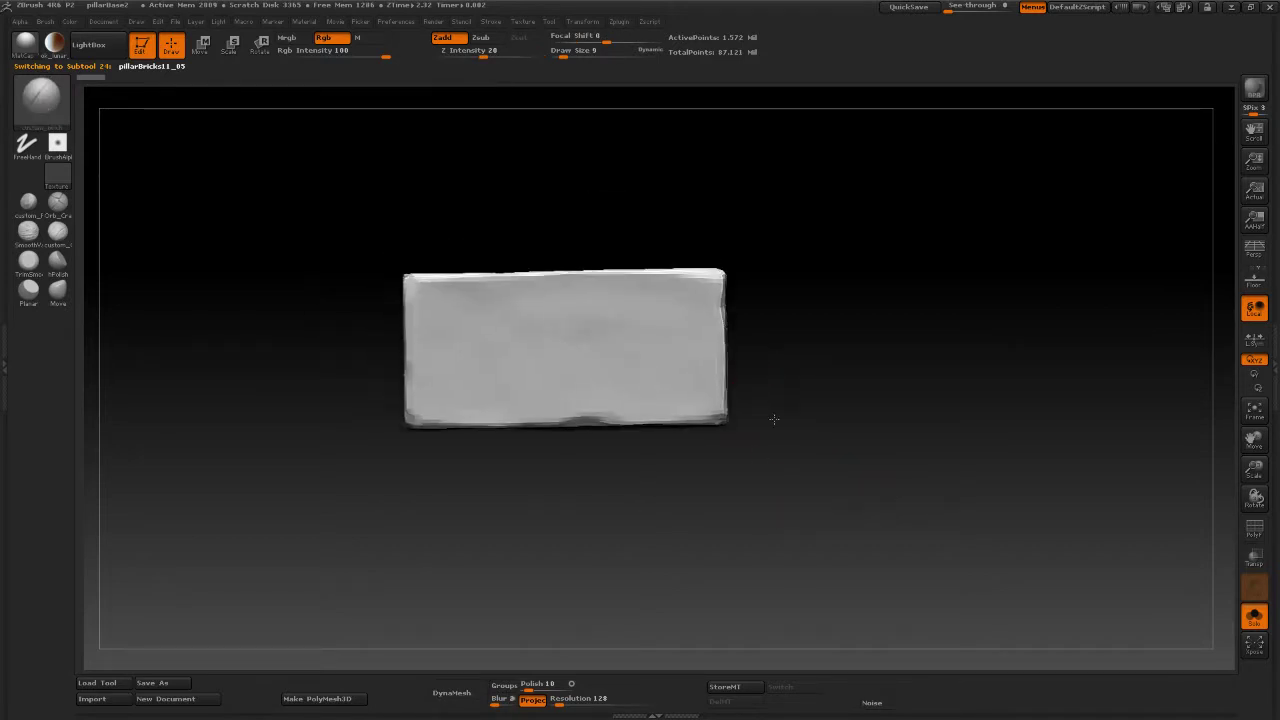
left_click_drag(812, 350, 823, 414, "alt")
left_click_drag(850, 462, 789, 348, "alt")
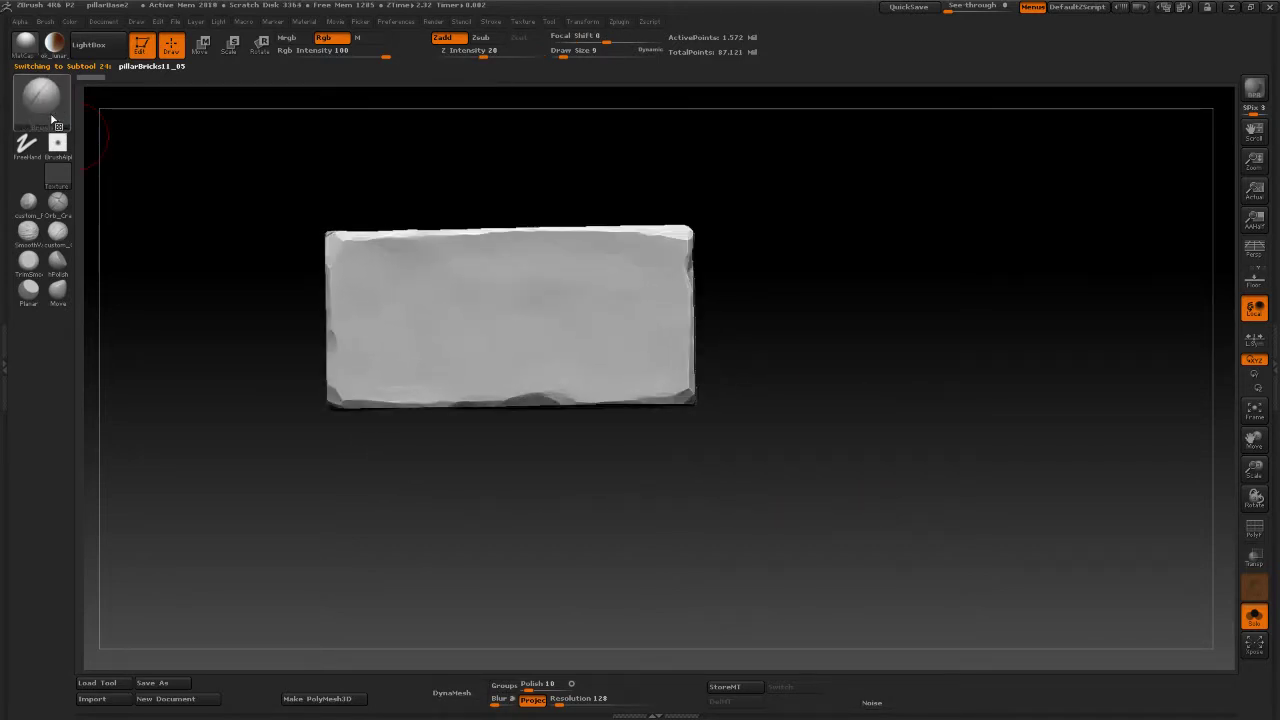
left_click(57, 201)
mouse_move(714, 320)
left_mouse_down("alt")
mouse_move(857, 383)
mouse_move(703, 320)
left_mouse_up("alt")
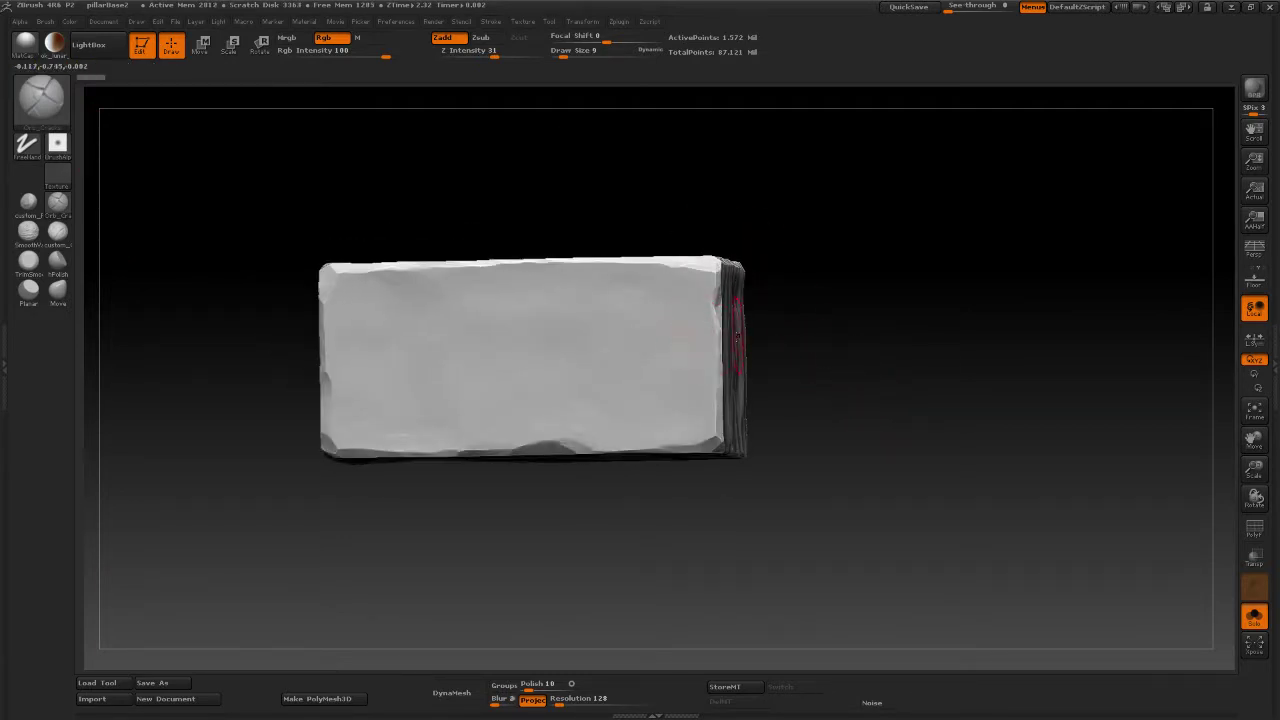
key("space")
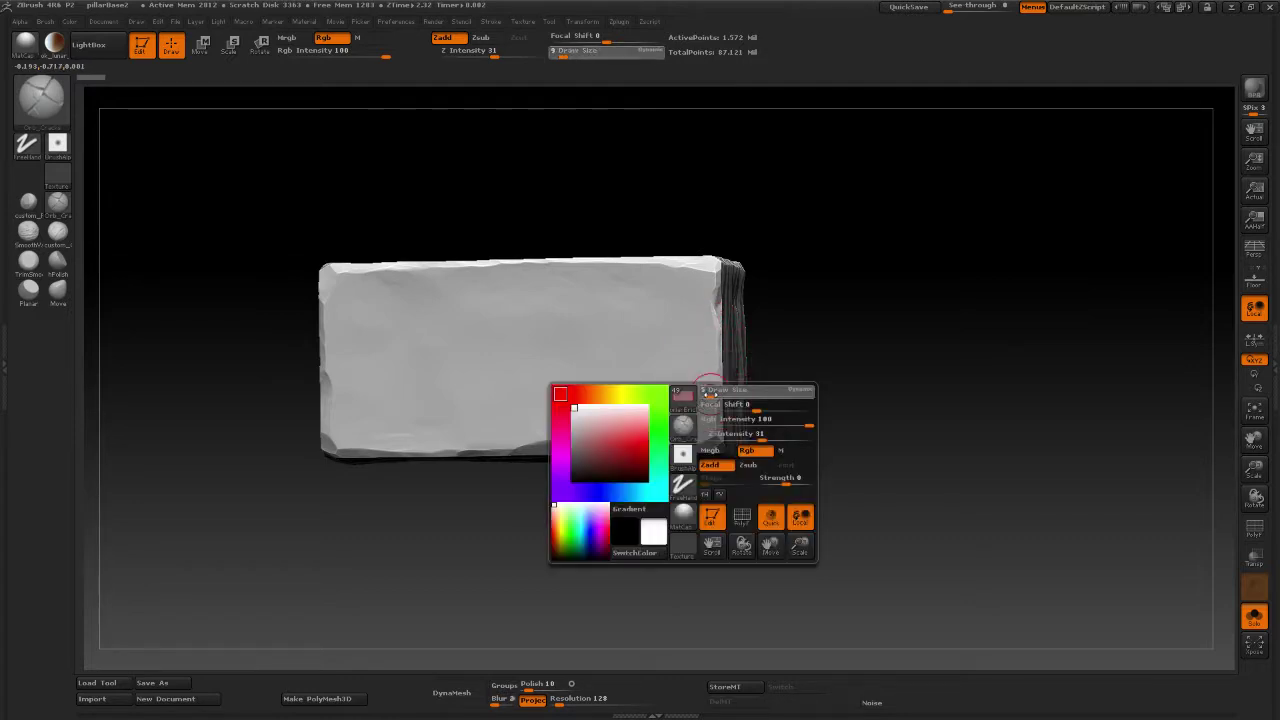
left_click_drag(710, 394, 638, 446)
left_click_drag(598, 491, 600, 494)
mouse_move(625, 510)
left_mouse_down()
mouse_move(643, 520)
mouse_move(658, 486)
left_mouse_up()
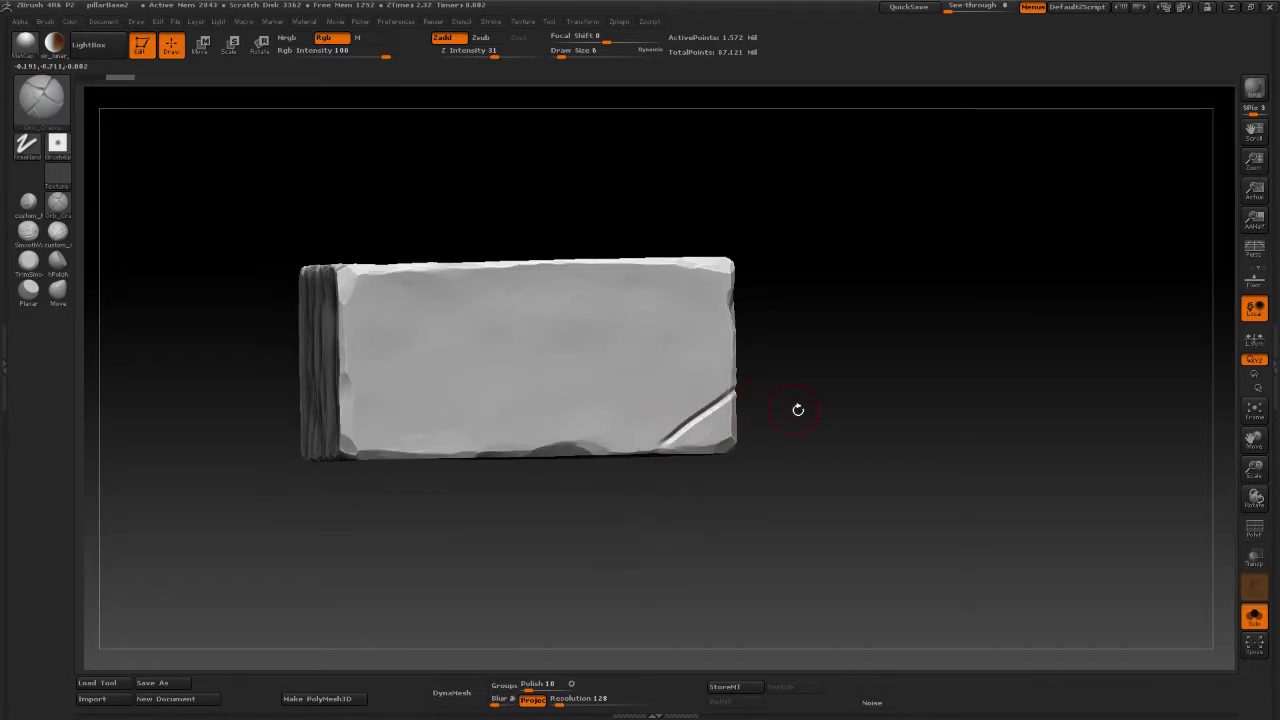
left_click_drag(797, 409, 762, 412)
key("ctrl+z")
left_click_drag(825, 380, 826, 380, "shift")
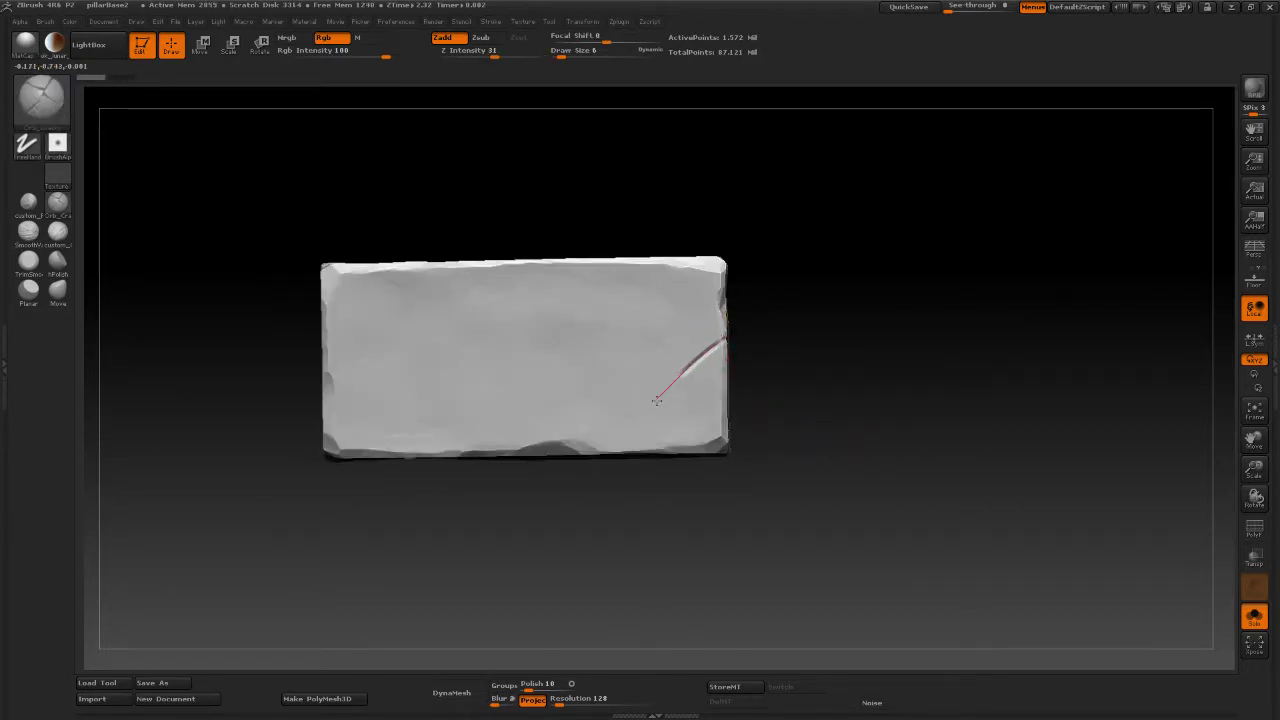
left_click_drag(608, 477, 589, 496)
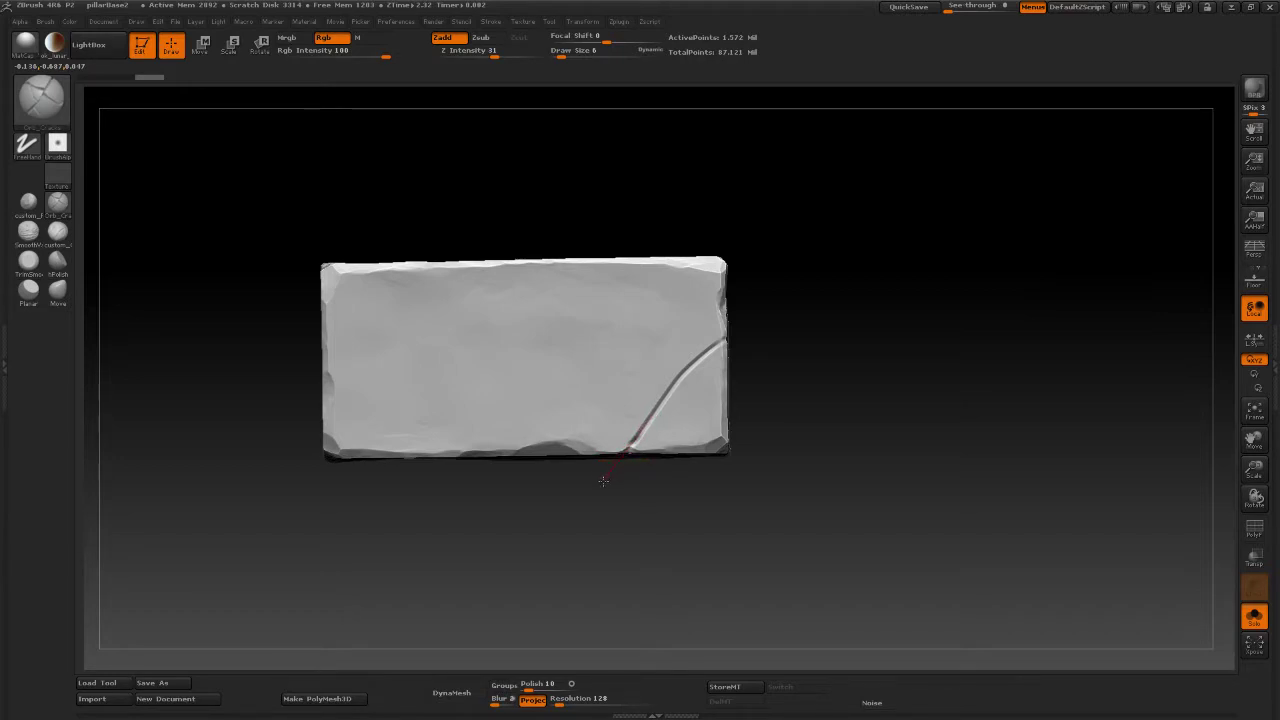
left_click_drag(603, 481, 614, 458)
left_click_drag(749, 408, 771, 349)
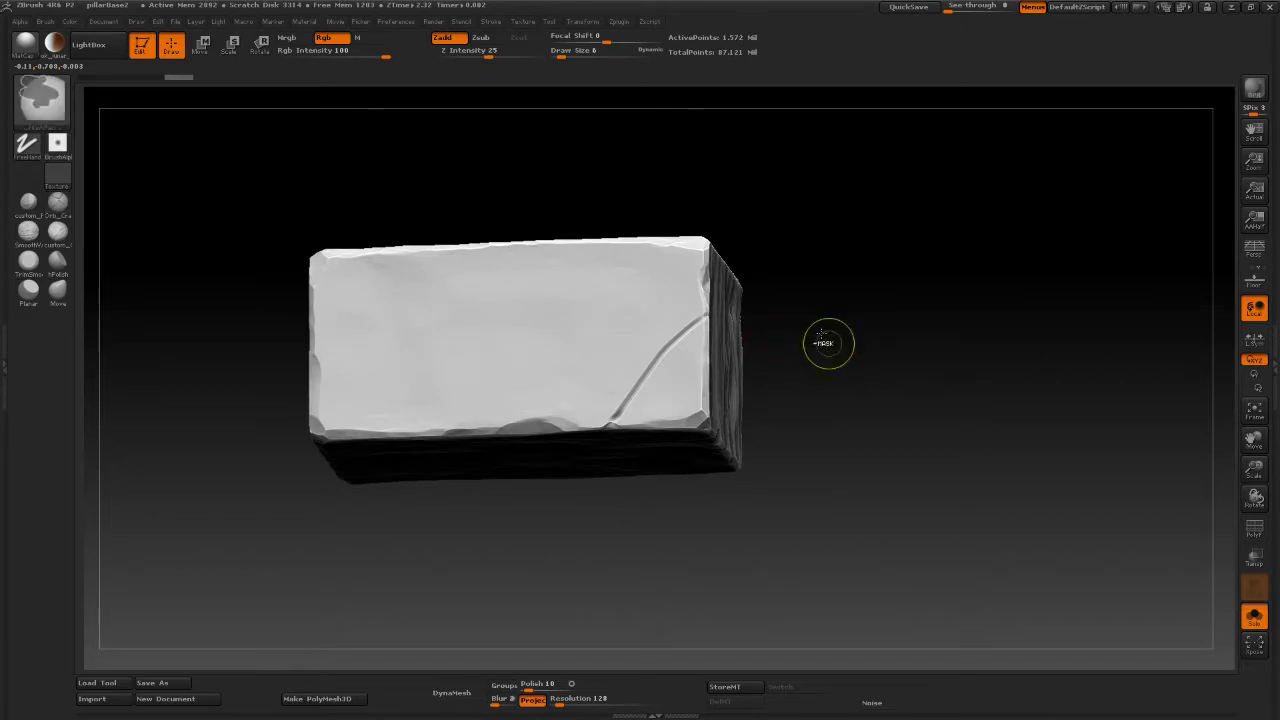
key("ctrl+z")
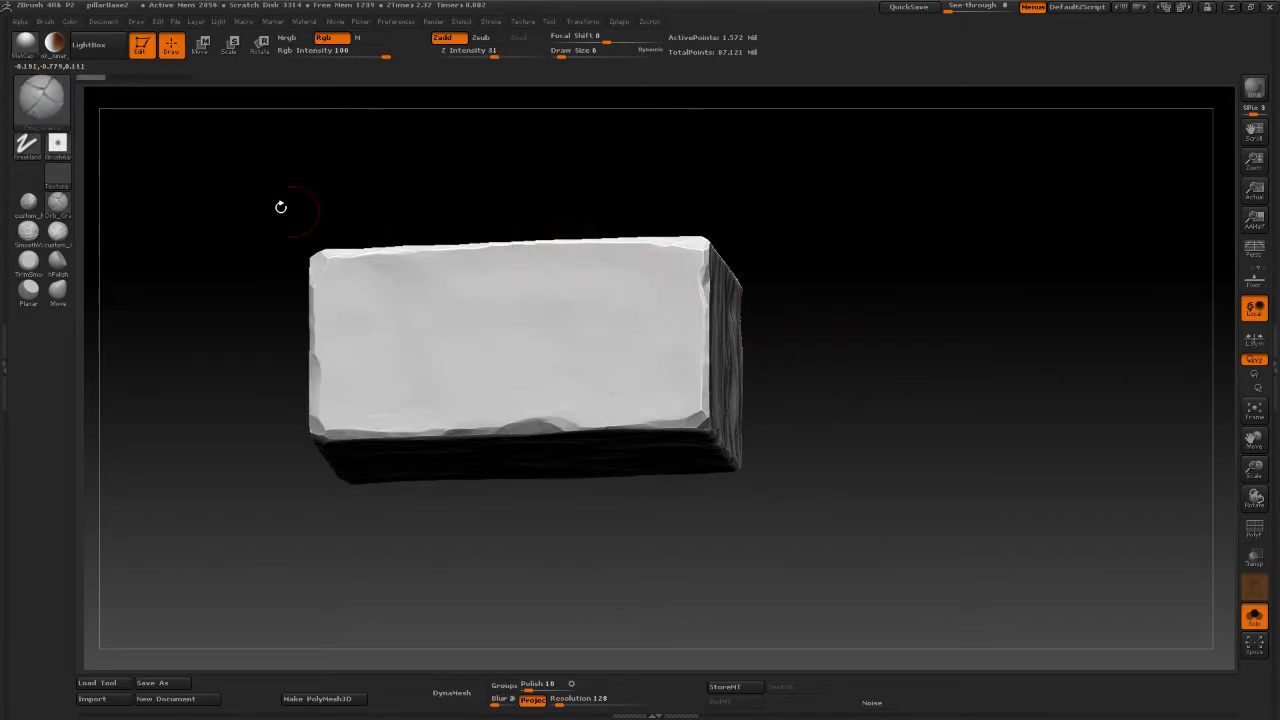
Wear down the brick's edges with the TrimSmoothBorder and custom_Polish brushes, undoing the unwanted last stroke.
left_click(30, 262)
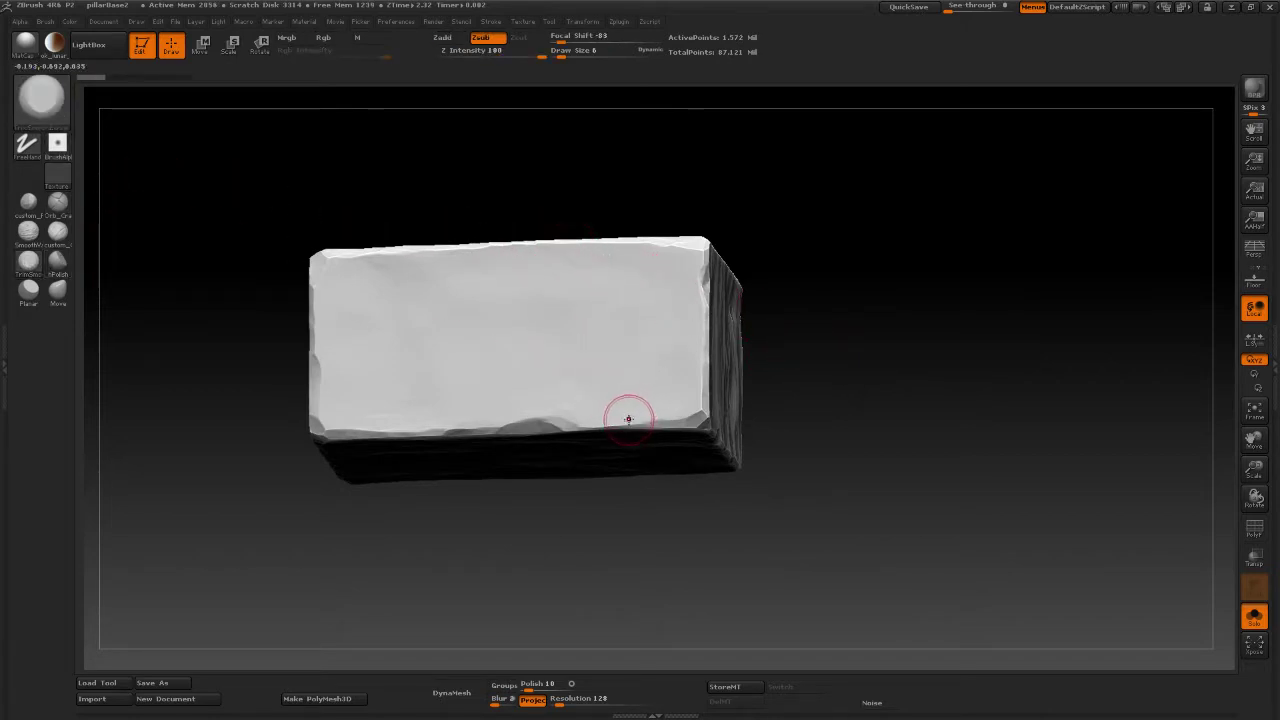
left_click_drag(896, 409, 935, 450)
mouse_move(625, 357)
left_mouse_down()
mouse_move(576, 367)
mouse_move(625, 353)
mouse_move(580, 354)
mouse_move(529, 363)
mouse_move(620, 360)
mouse_move(510, 377)
left_mouse_up()
left_click(35, 207)
key("ctrl+z")
mouse_move(891, 383)
left_mouse_down()
mouse_move(991, 420)
mouse_move(965, 357)
mouse_move(864, 337)
left_mouse_up()
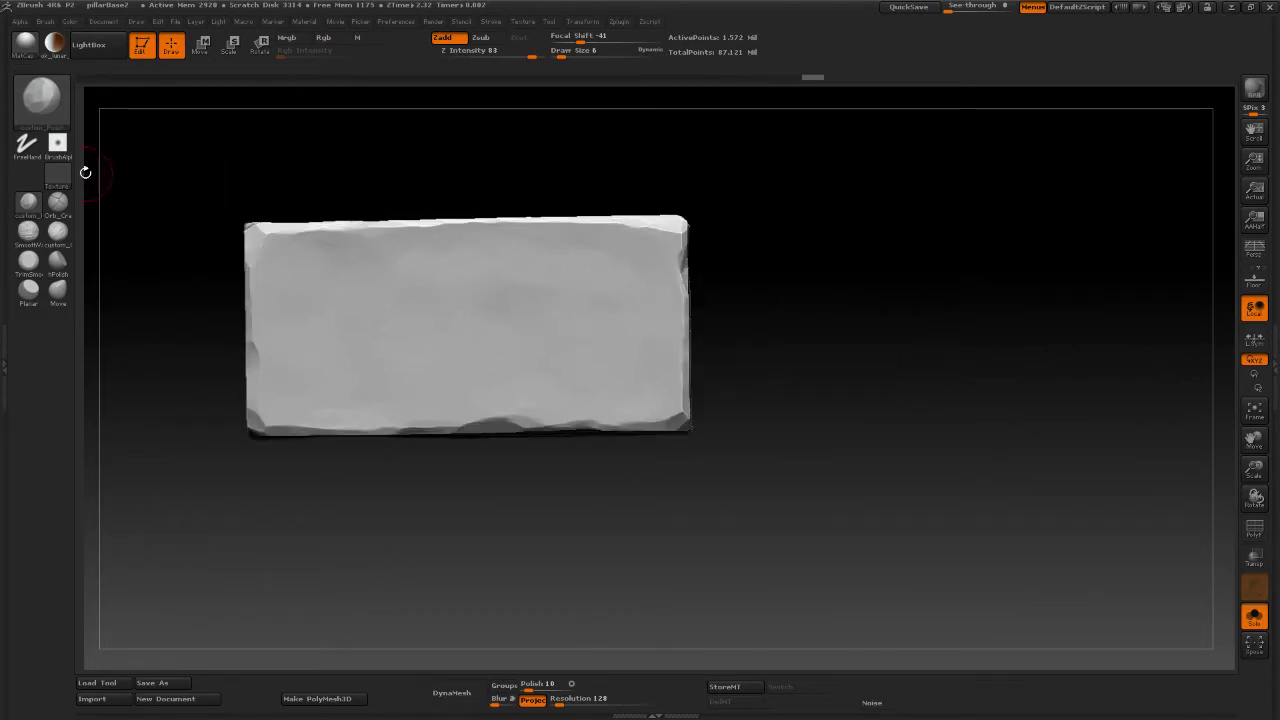
Carve a curved diagonal crack with the Orb_Cracks brush from the front face's upper right edge down to its bottom edge.
left_click(60, 204)
left_click_drag(780, 294, 758, 287)
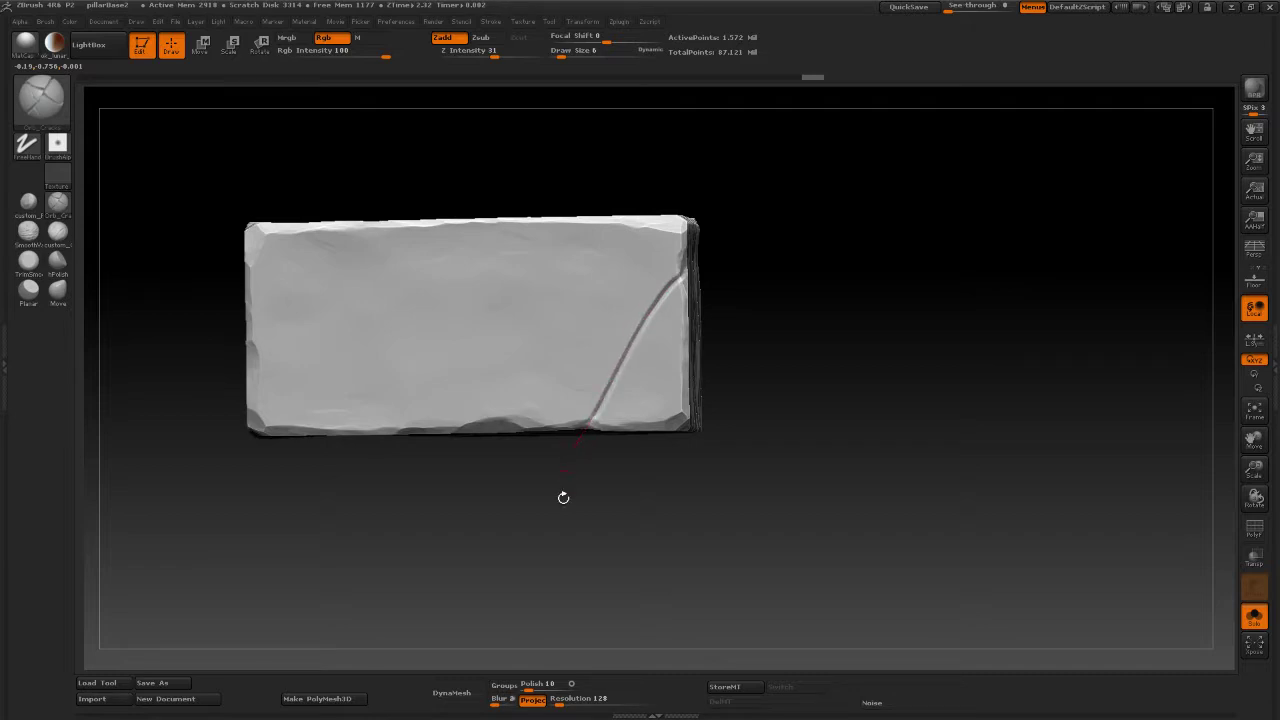
left_click_drag(563, 497, 562, 500)
mouse_move(758, 281)
left_mouse_down()
mouse_move(684, 274)
mouse_move(716, 247)
left_mouse_up()
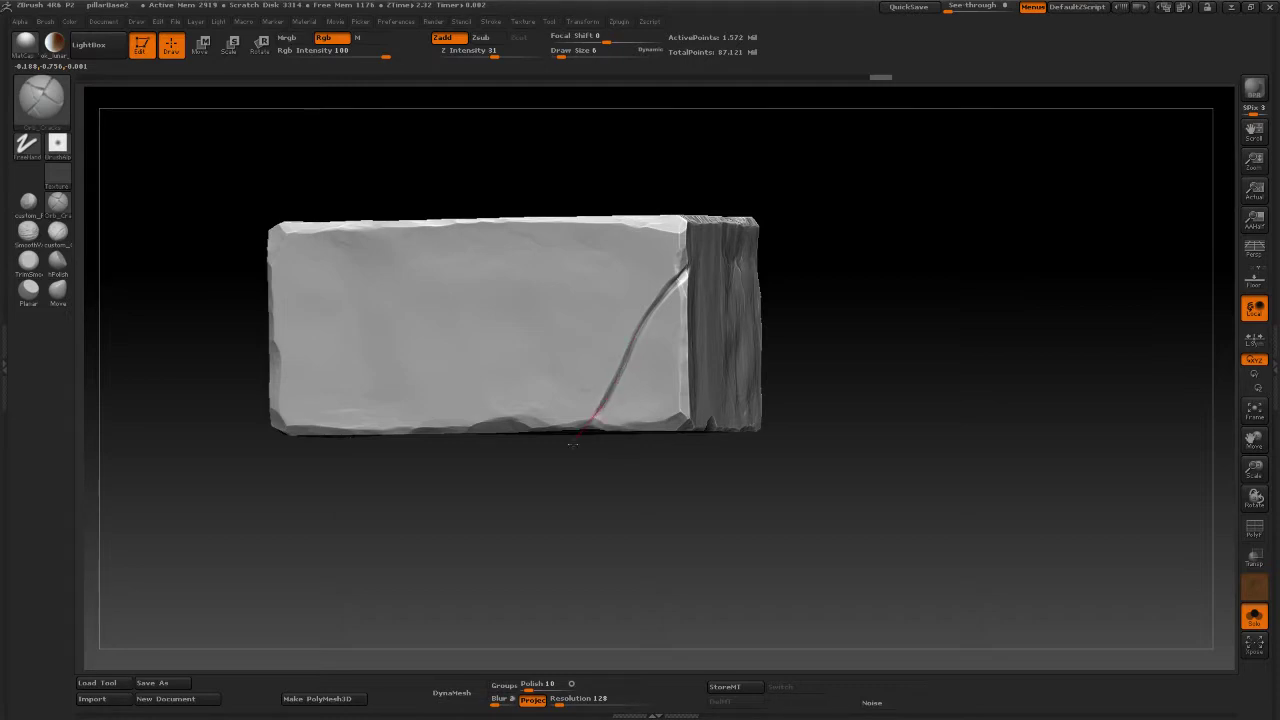
left_click_drag(535, 505, 533, 507)
left_click_drag(846, 334, 817, 252, "shift")
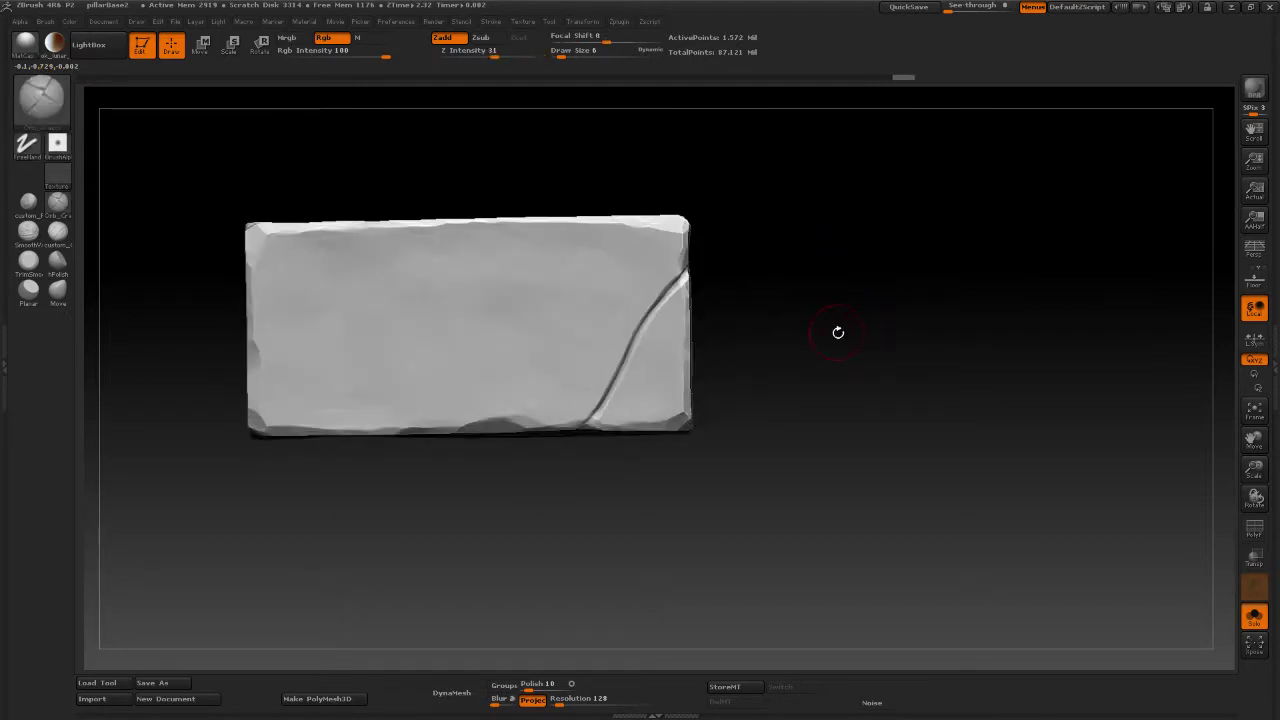
Flatten the rim at the crack's upper end with the custom_Polish brush at draw size 3.
mouse_move(868, 335)
left_mouse_down()
mouse_move(848, 334)
mouse_move(847, 371)
left_mouse_up()
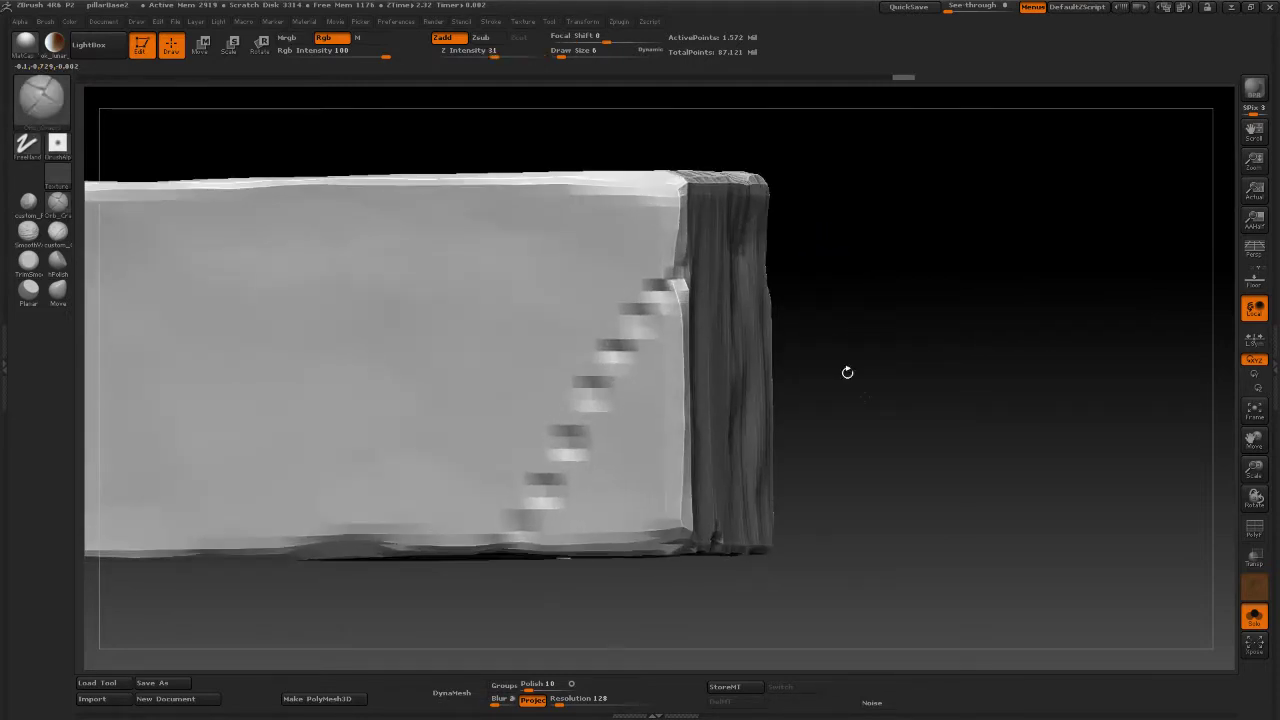
left_click(29, 203)
left_click_drag(803, 282, 820, 234)
key("space")
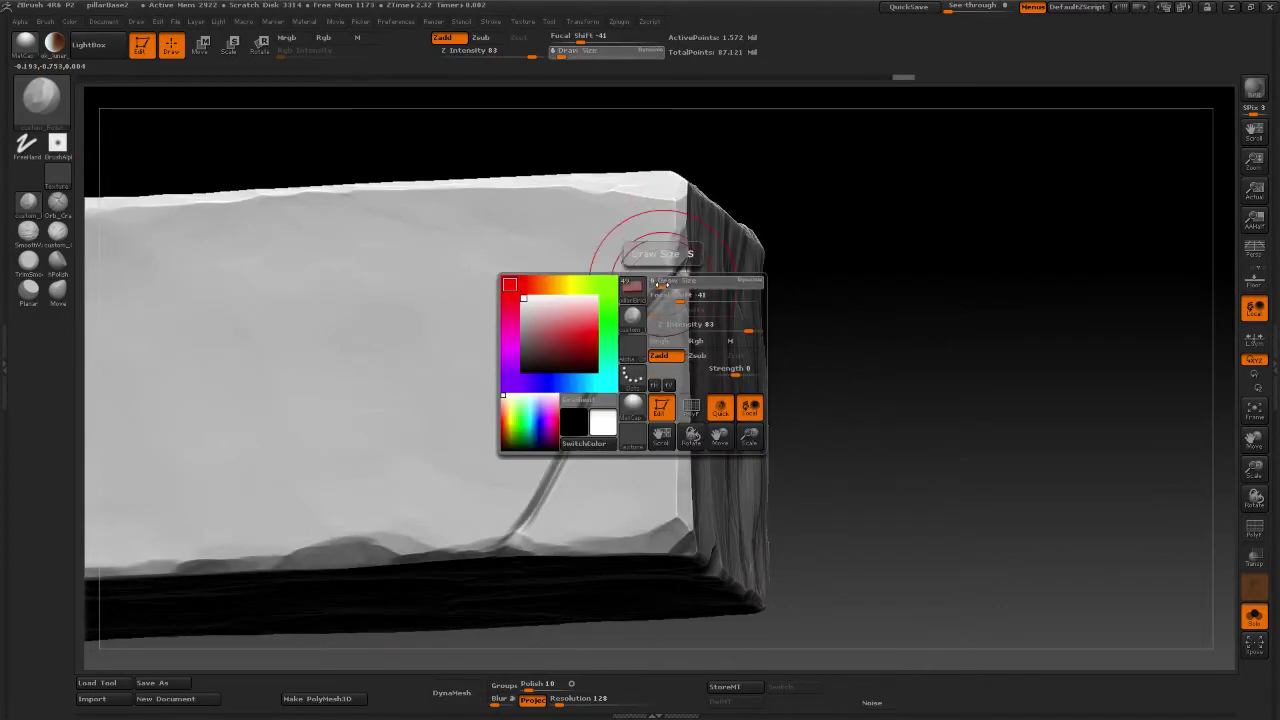
left_click_drag(657, 287, 671, 264)
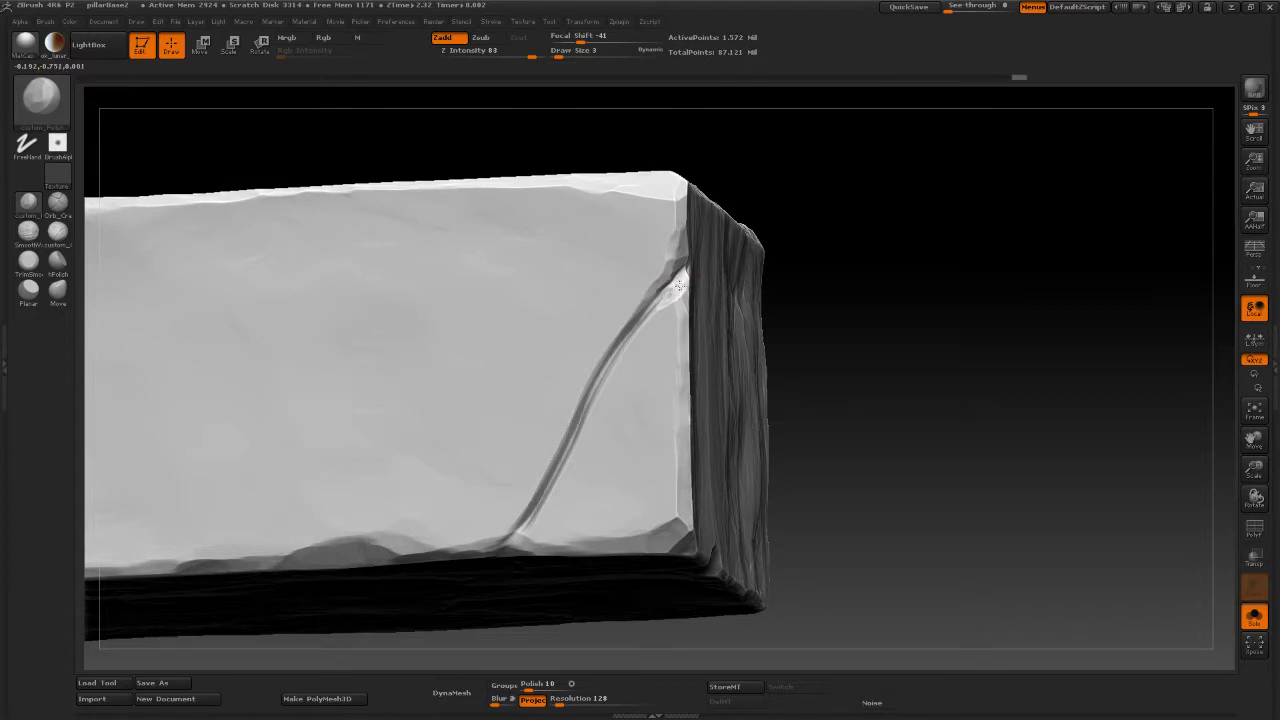
left_click_drag(679, 284, 675, 296)
left_click_drag(836, 313, 905, 274, "shift")
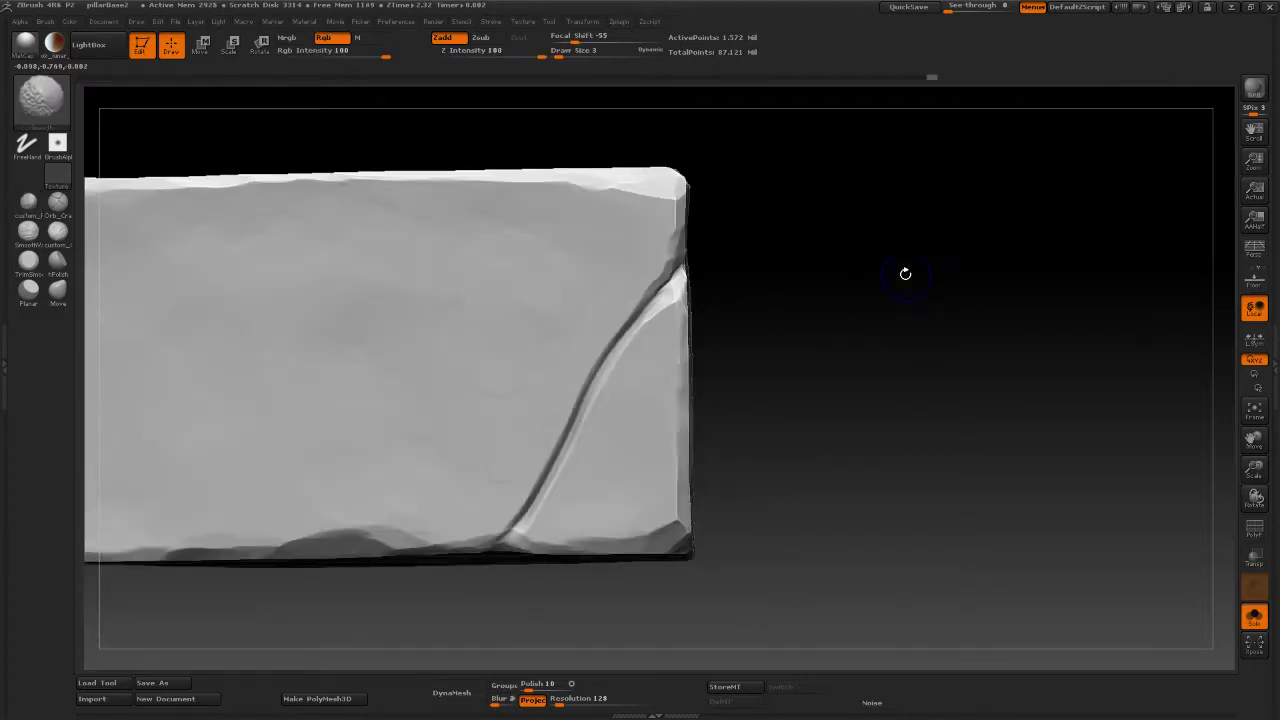
Bevel the right-hand rim of the crack with custom_Polish, from the bottom edge up through its middle.
left_click_drag(880, 343, 855, 361, "alt")
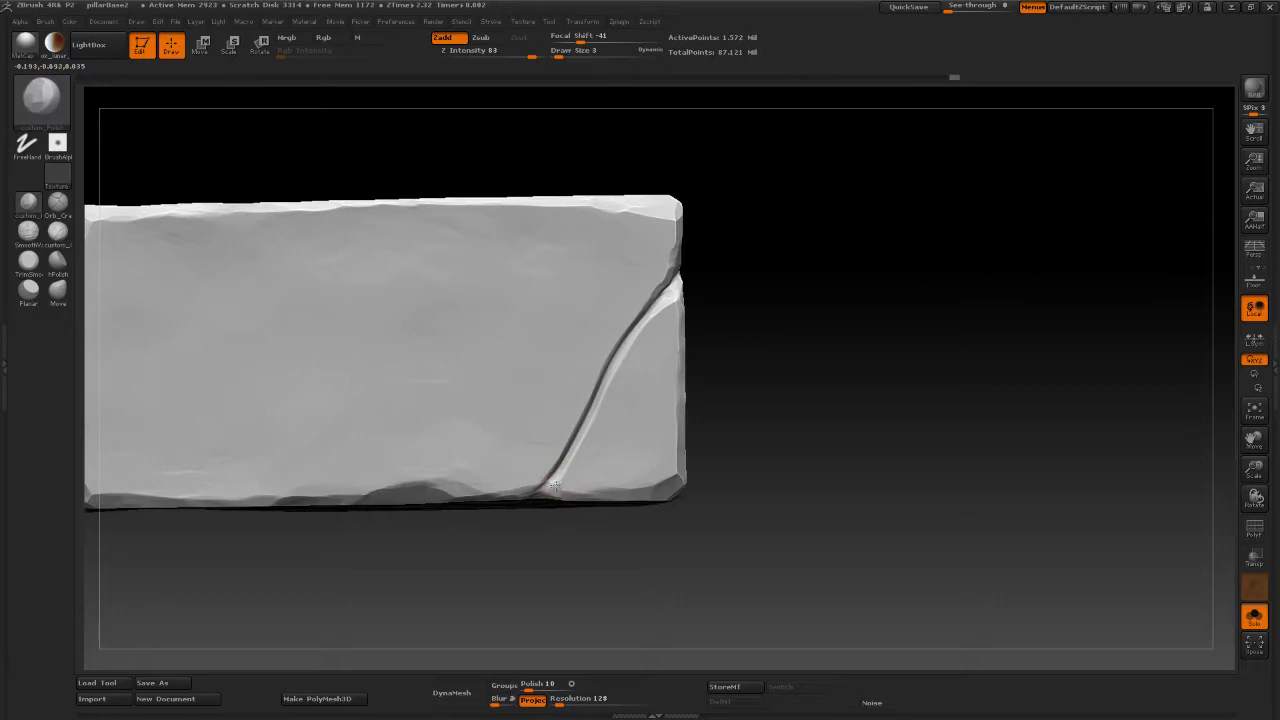
left_click_drag(566, 468, 568, 461)
key("ctrl+shift+z")
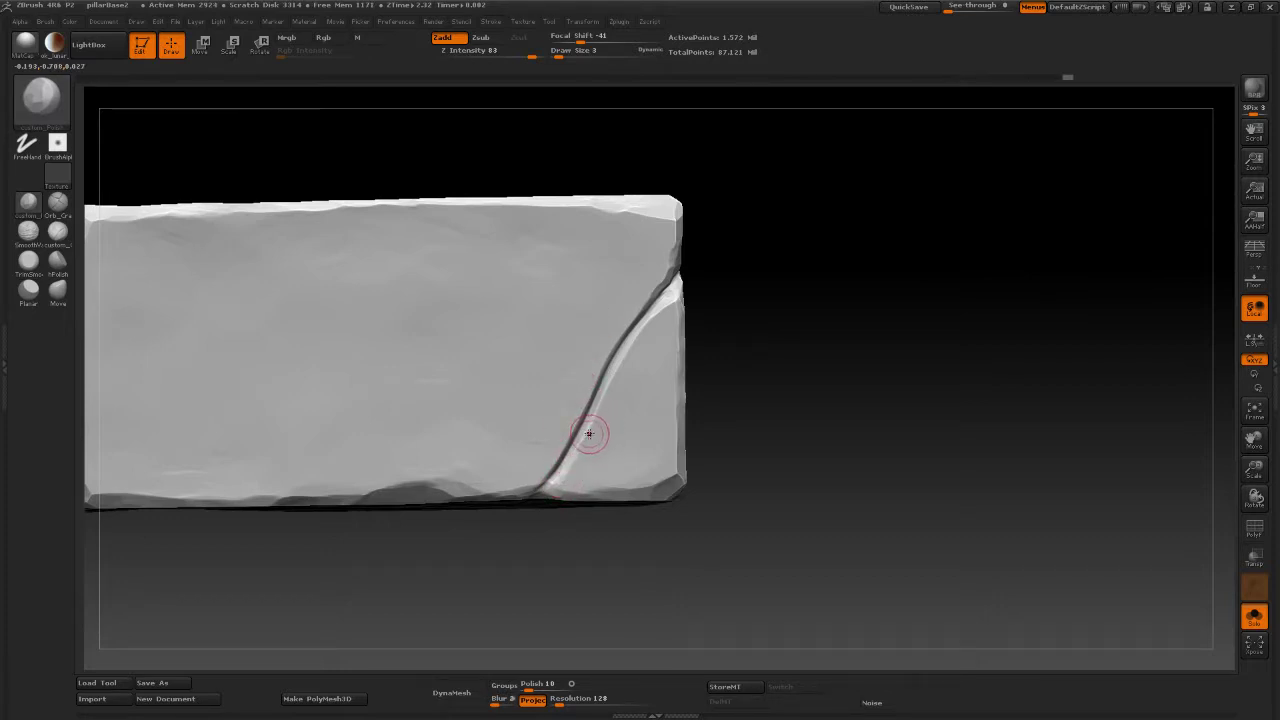
key("ctrl+shift+z")
key("ctrl+shift+z")
key("ctrl+shift+z")
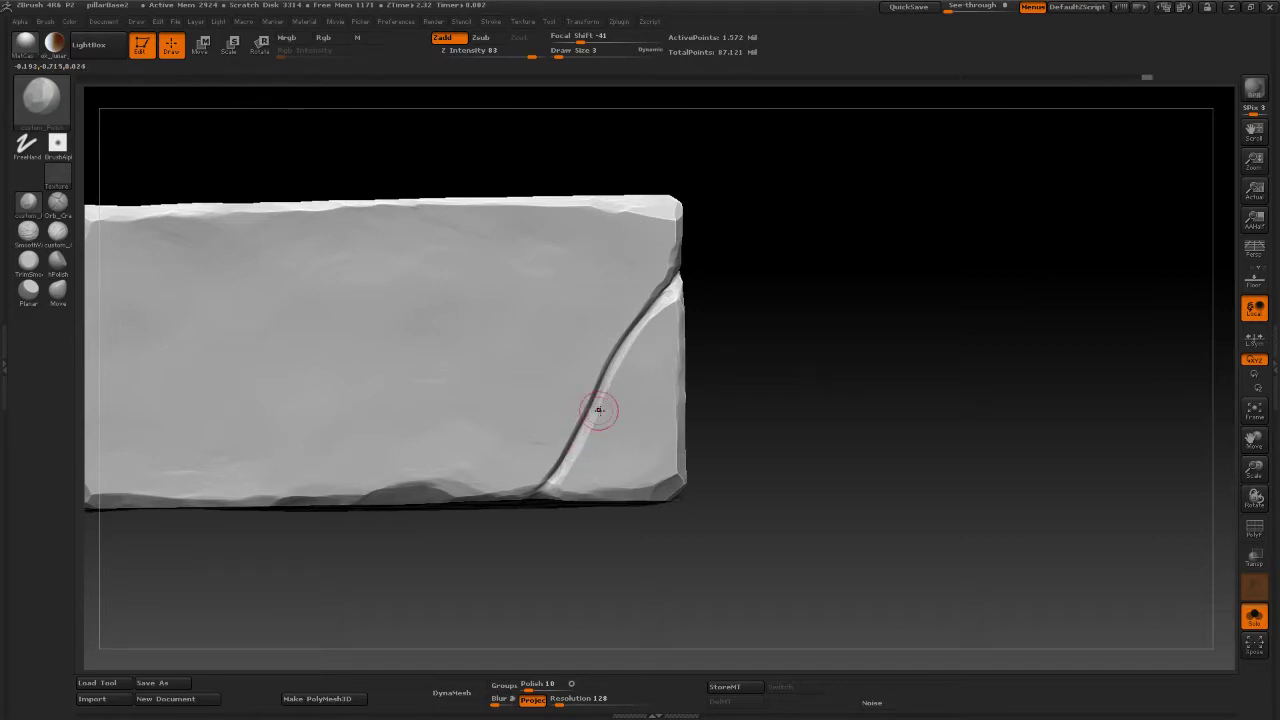
left_click_drag(578, 440, 563, 480)
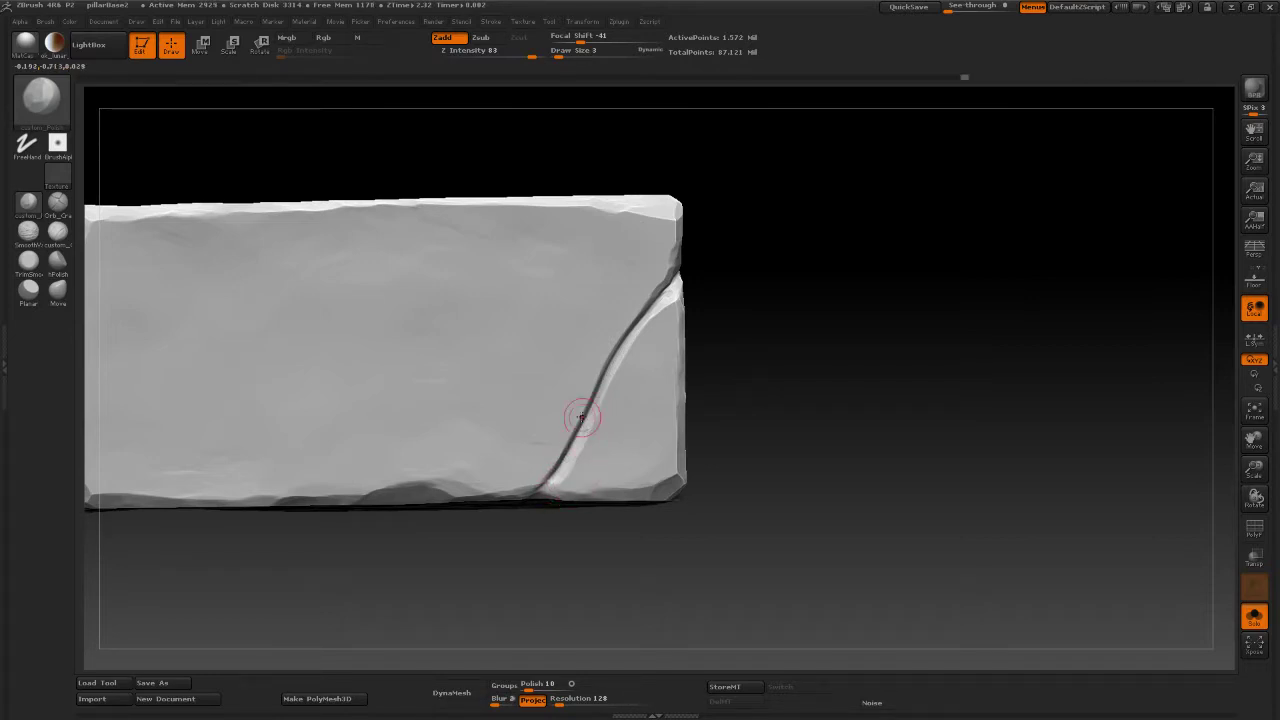
left_click_drag(583, 417, 560, 492)
left_click_drag(781, 356, 703, 323)
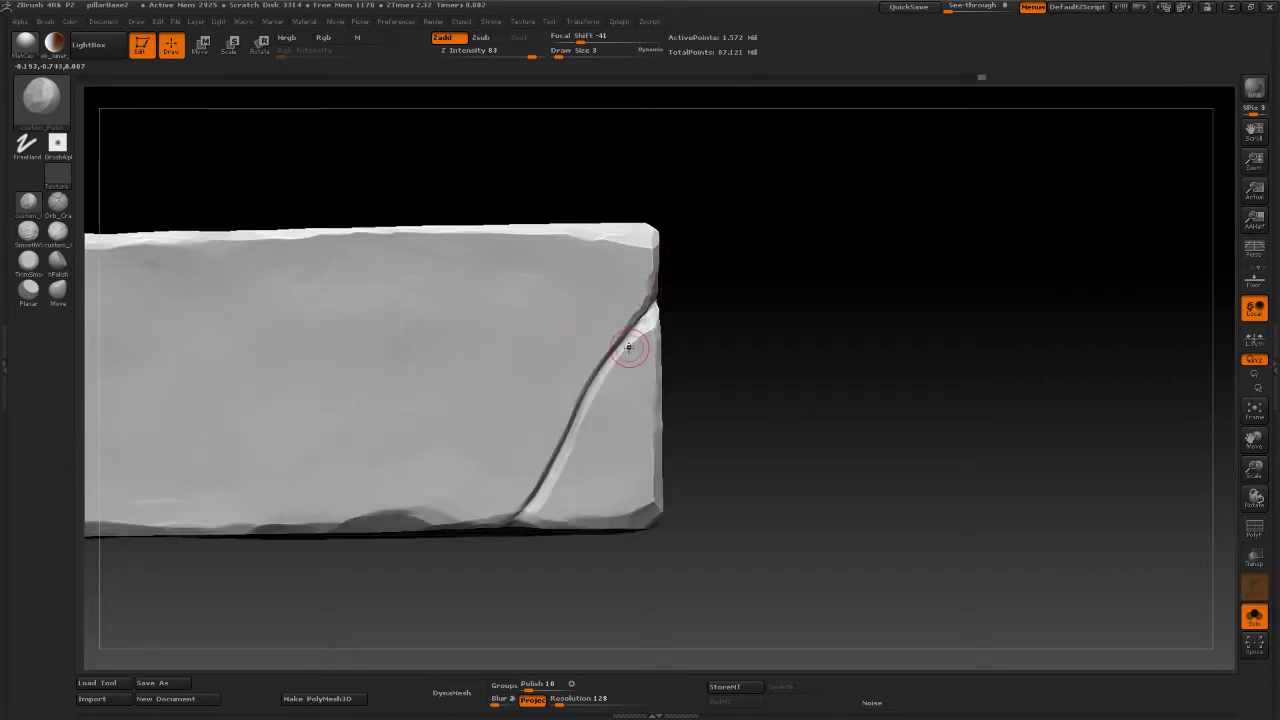
mouse_move(630, 348)
left_mouse_down()
mouse_move(571, 438)
mouse_move(600, 384)
left_mouse_up()
mouse_move(769, 351)
left_mouse_down("shift")
mouse_move(792, 358)
mouse_move(721, 231)
left_mouse_up("shift")
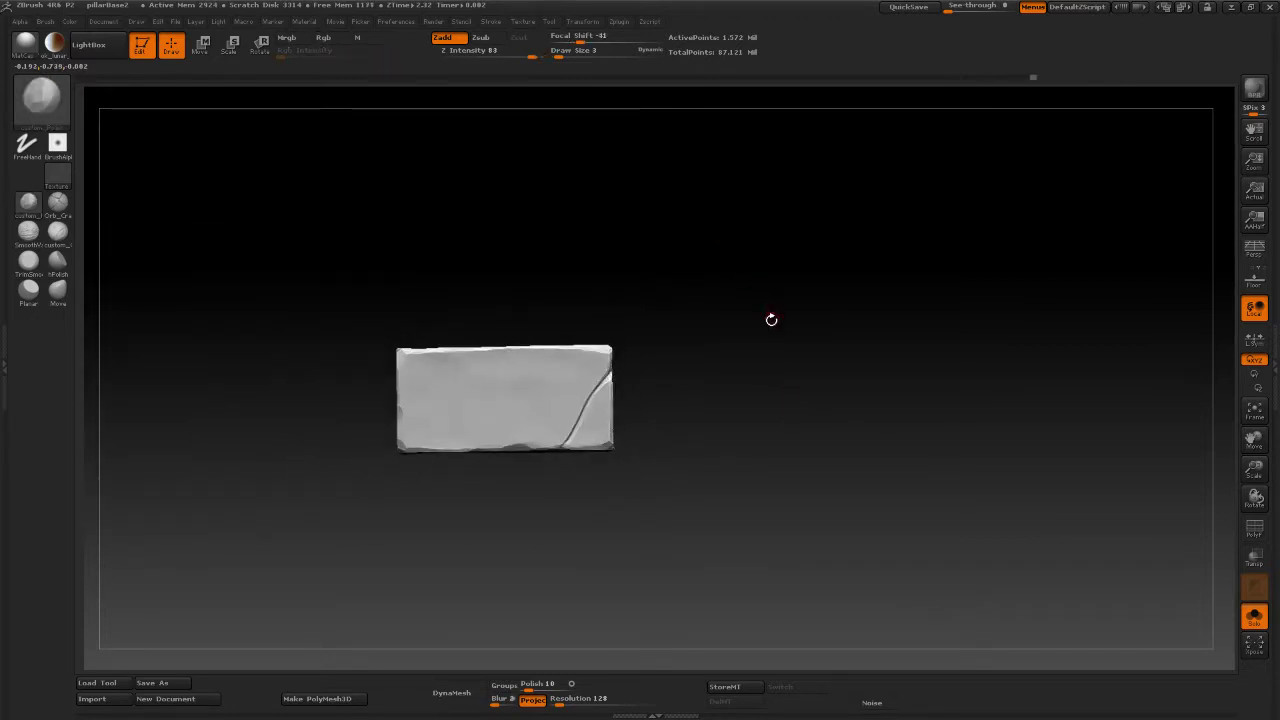
Polish the upper half of the crack up to the brick's corner edge, working from a low angled view.
left_click_drag(758, 363, 816, 457, "alt")
left_click_drag(816, 457, 789, 420)
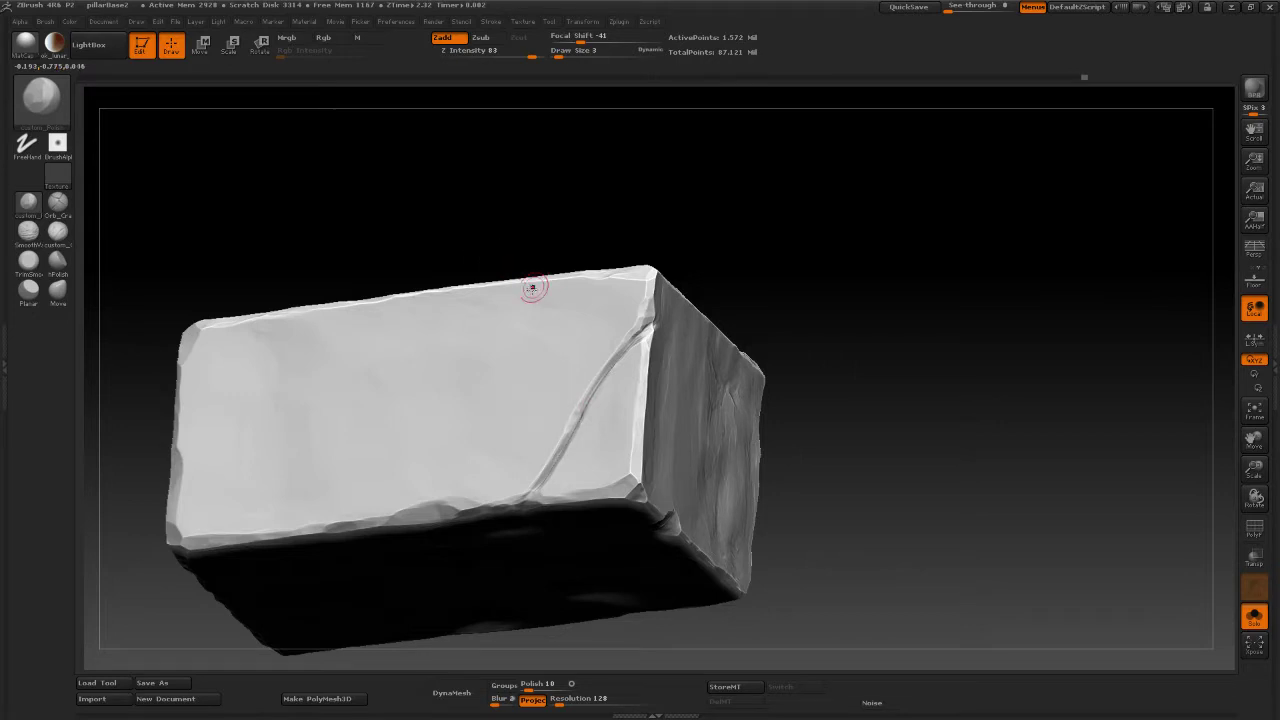
mouse_move(591, 395)
left_mouse_down()
mouse_move(583, 402)
mouse_move(596, 377)
left_mouse_up()
left_click_drag(596, 377, 645, 318)
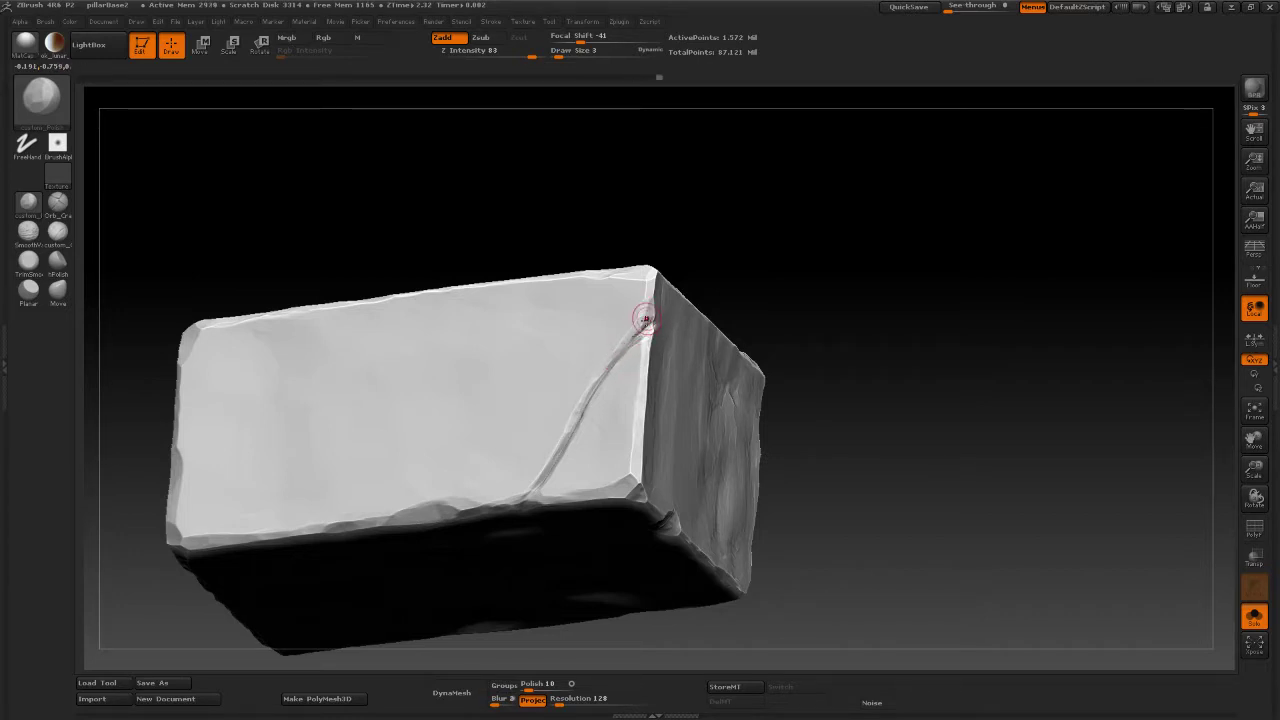
Chip and smooth the crack's lower half and the point where it meets the bottom edge with custom_Polish.
mouse_move(857, 283)
left_mouse_down()
mouse_move(811, 203)
mouse_move(870, 331)
left_mouse_up()
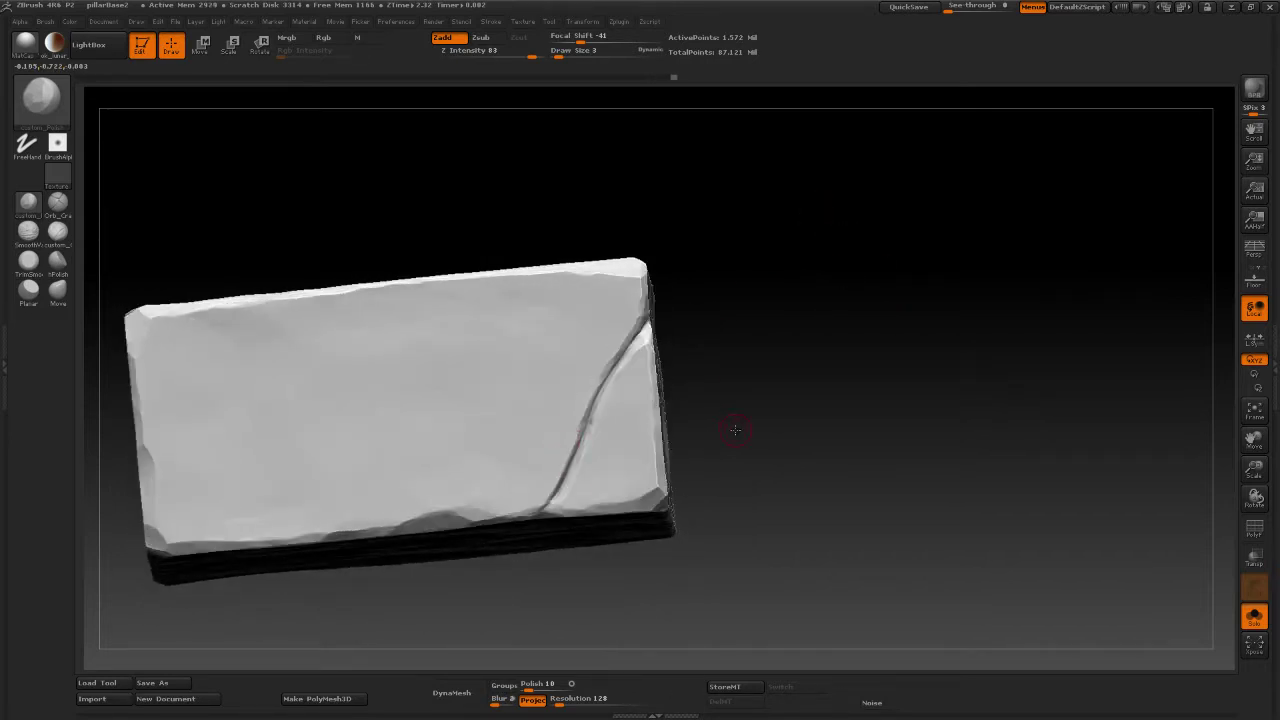
left_click_drag(735, 430, 529, 409)
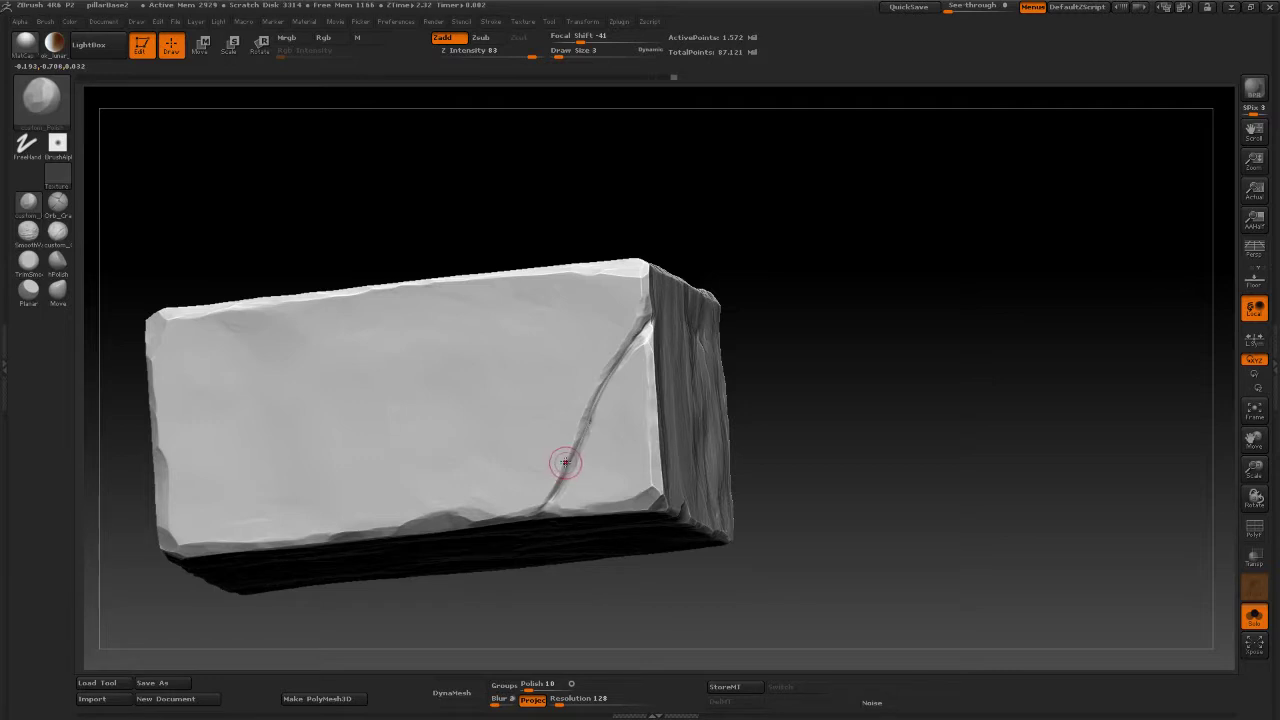
mouse_move(565, 462)
left_mouse_down()
mouse_move(571, 453)
mouse_move(536, 507)
left_mouse_up()
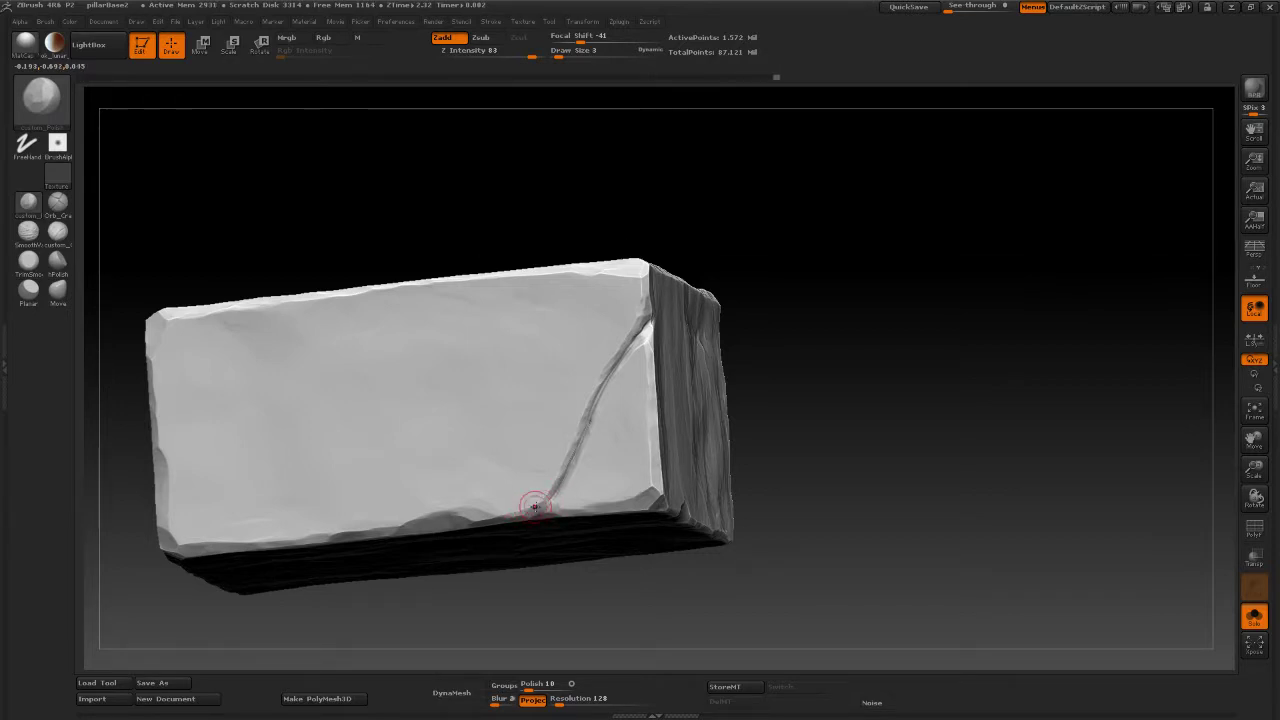
mouse_move(750, 420)
left_mouse_down()
mouse_move(951, 443)
mouse_move(814, 354)
mouse_move(665, 390)
mouse_move(780, 437)
mouse_move(583, 480)
left_mouse_up()
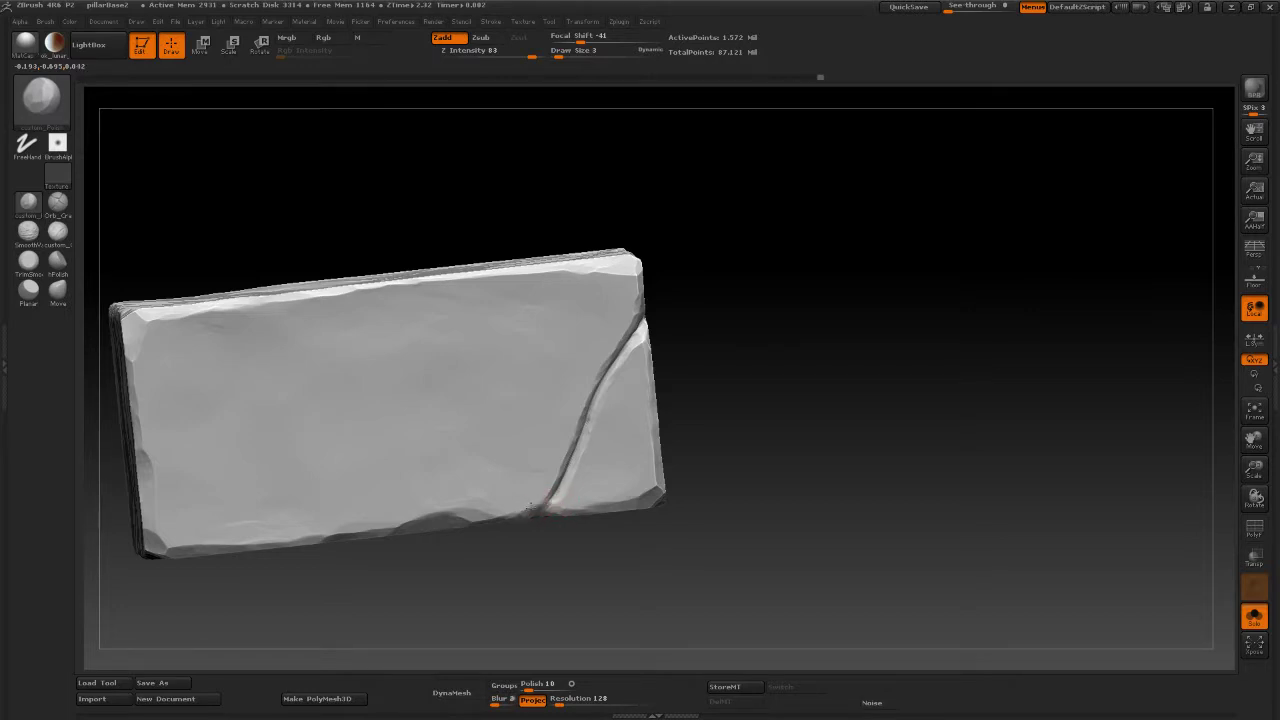
mouse_move(709, 409)
left_mouse_down()
mouse_move(757, 409)
mouse_move(741, 381)
mouse_move(757, 394)
left_mouse_up()
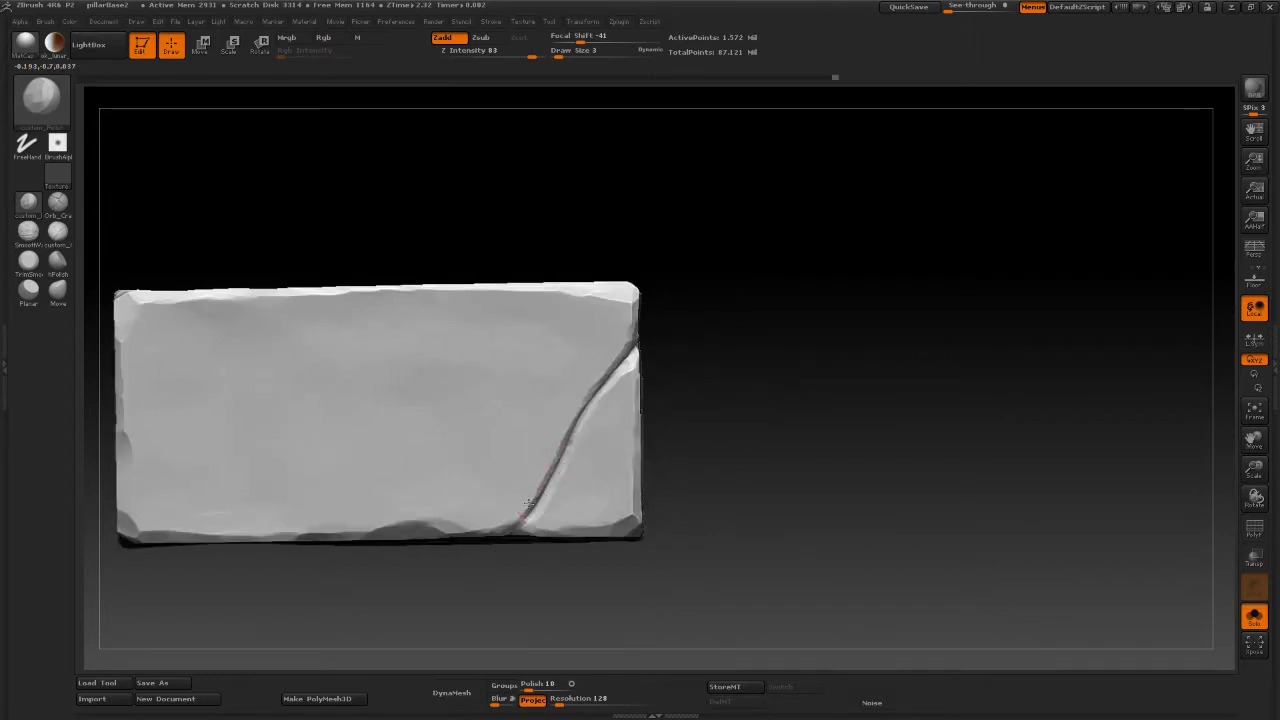
mouse_move(530, 500)
left_mouse_down()
mouse_move(538, 490)
mouse_move(528, 502)
left_mouse_up()
left_click_drag(551, 460, 560, 448)
left_click_drag(751, 409, 744, 346, "alt")
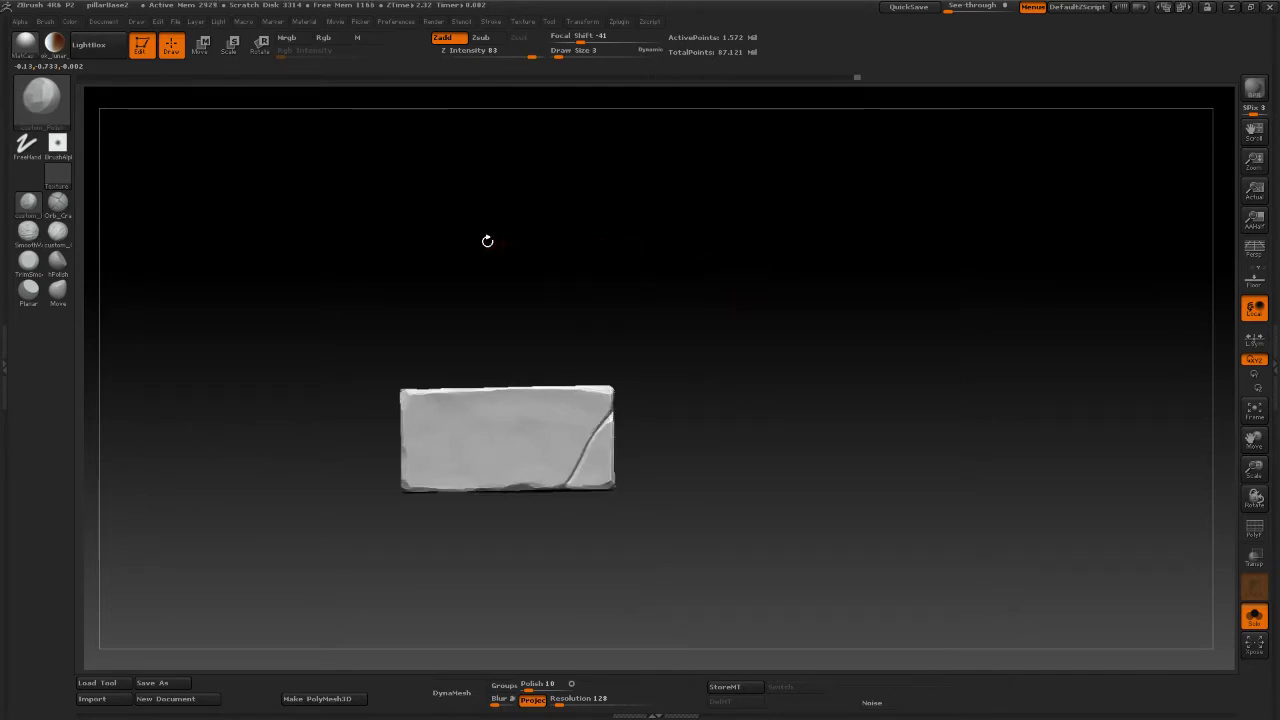
Tighten the diagonal crack along its length with the custom_pinch brush at draw size 11.
left_click(41, 96)
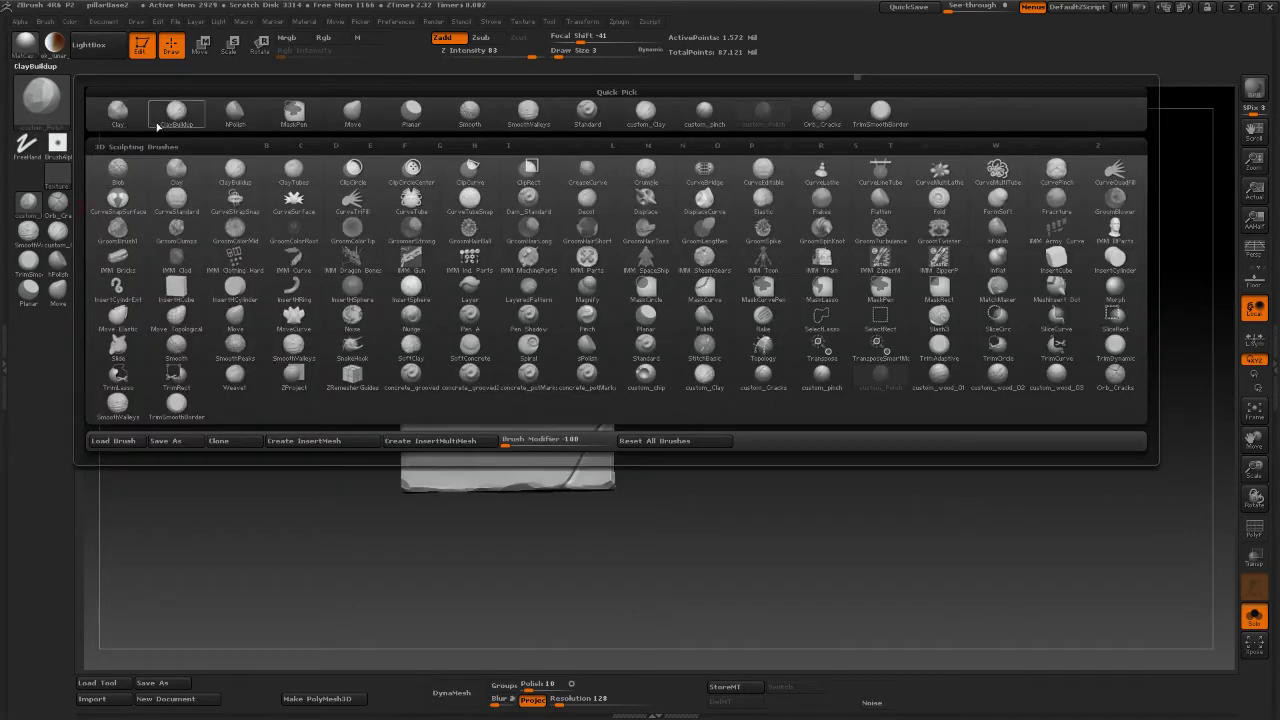
left_click(705, 112)
key("space")
left_click_drag(578, 451, 583, 451)
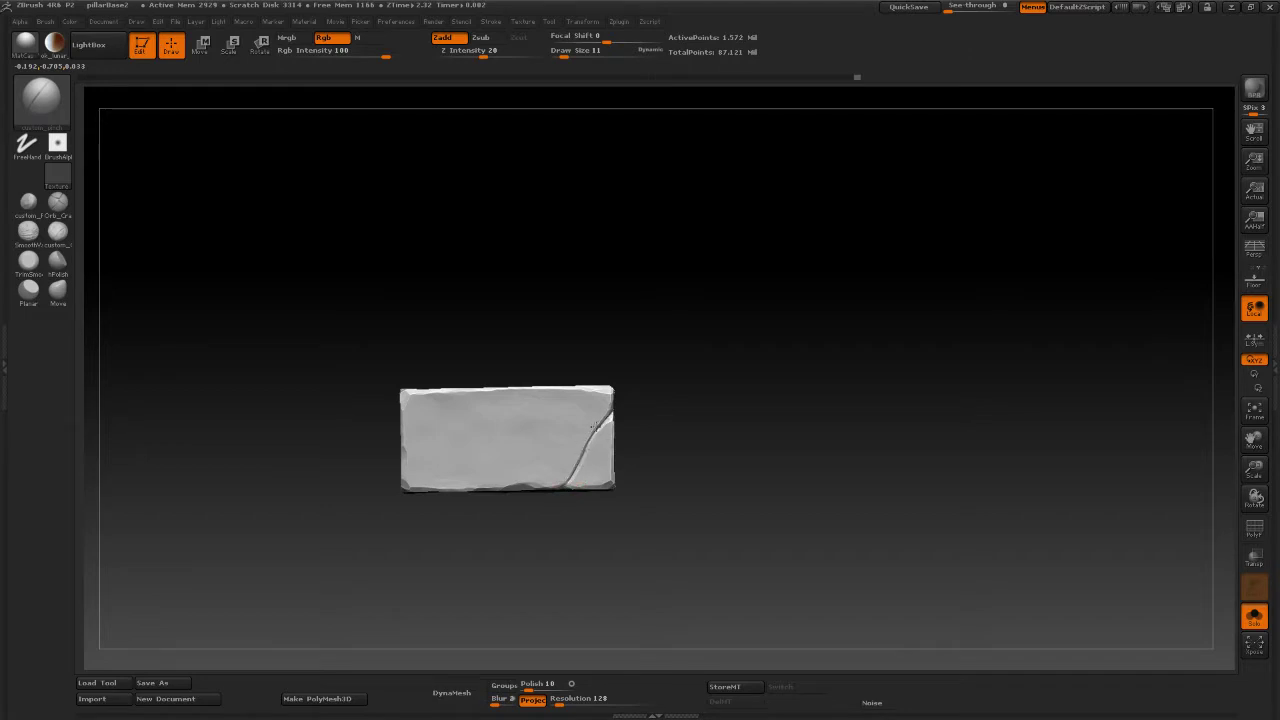
mouse_move(606, 414)
left_mouse_down()
mouse_move(598, 433)
mouse_move(603, 410)
left_mouse_up()
left_click_drag(568, 486, 562, 492)
left_click_drag(603, 404, 606, 416)
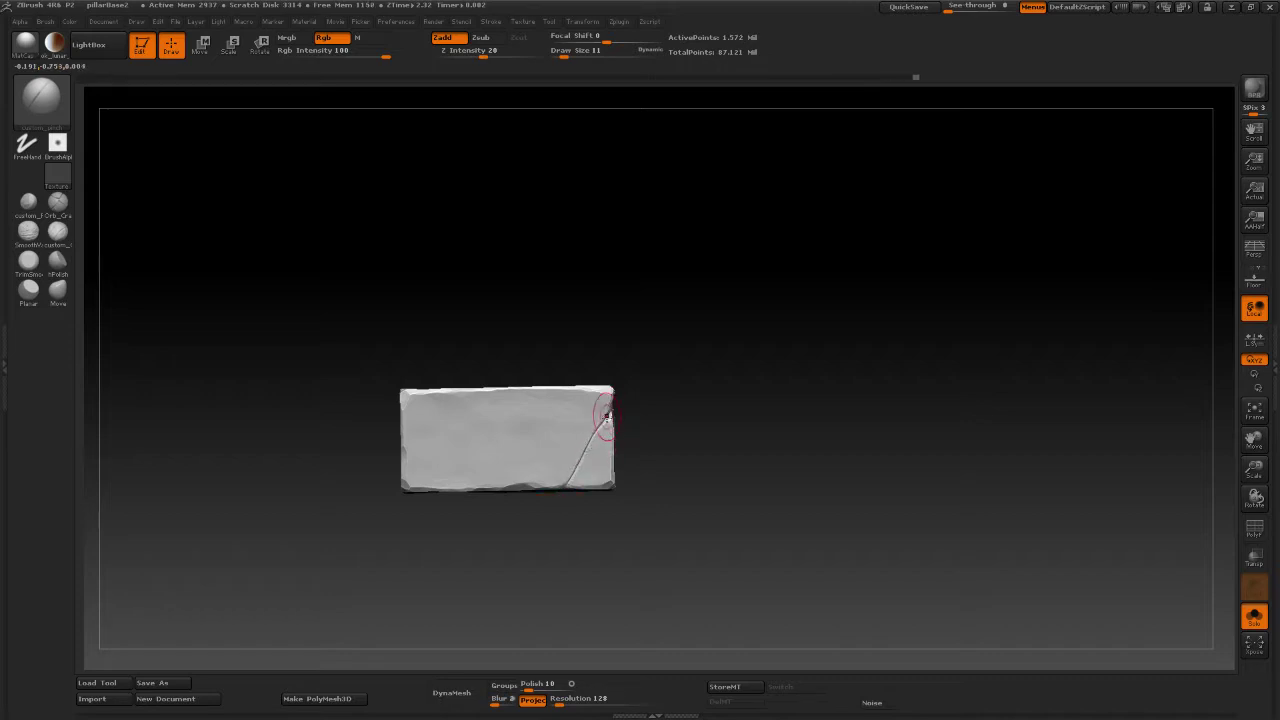
Pinch the diagonal crack once more at the brick's bottom edge and near its upper end with custom_pinch.
left_click_drag(576, 496, 578, 500)
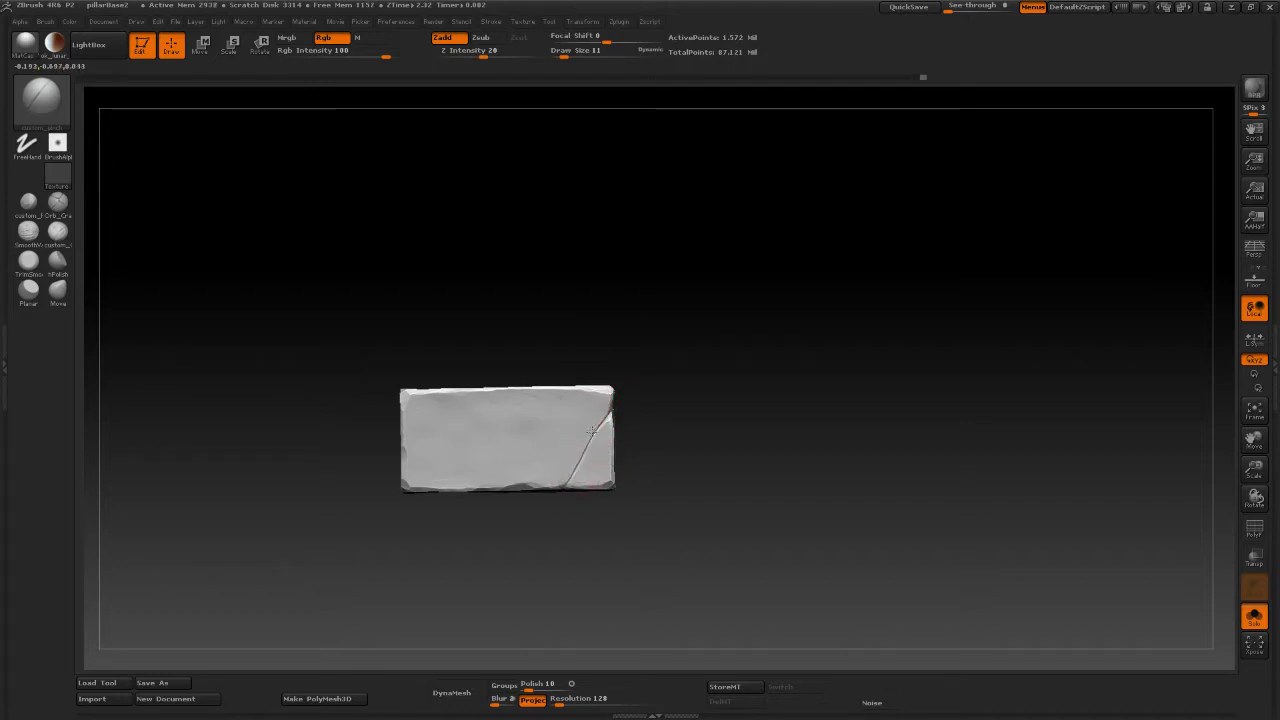
mouse_move(599, 422)
left_mouse_down()
mouse_move(594, 434)
mouse_move(606, 418)
left_mouse_up()
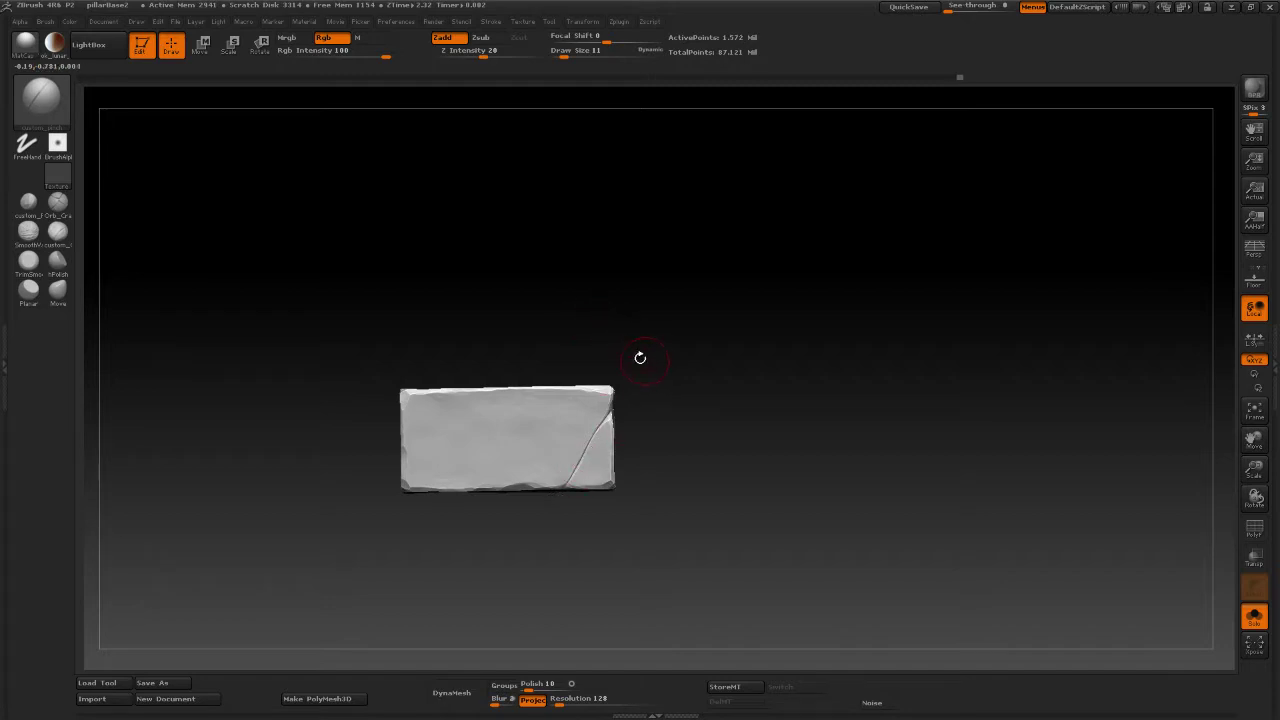
Deepen the upper half of the diagonal crack with the Orb_Cracks brush at draw size 5.
left_click(57, 201)
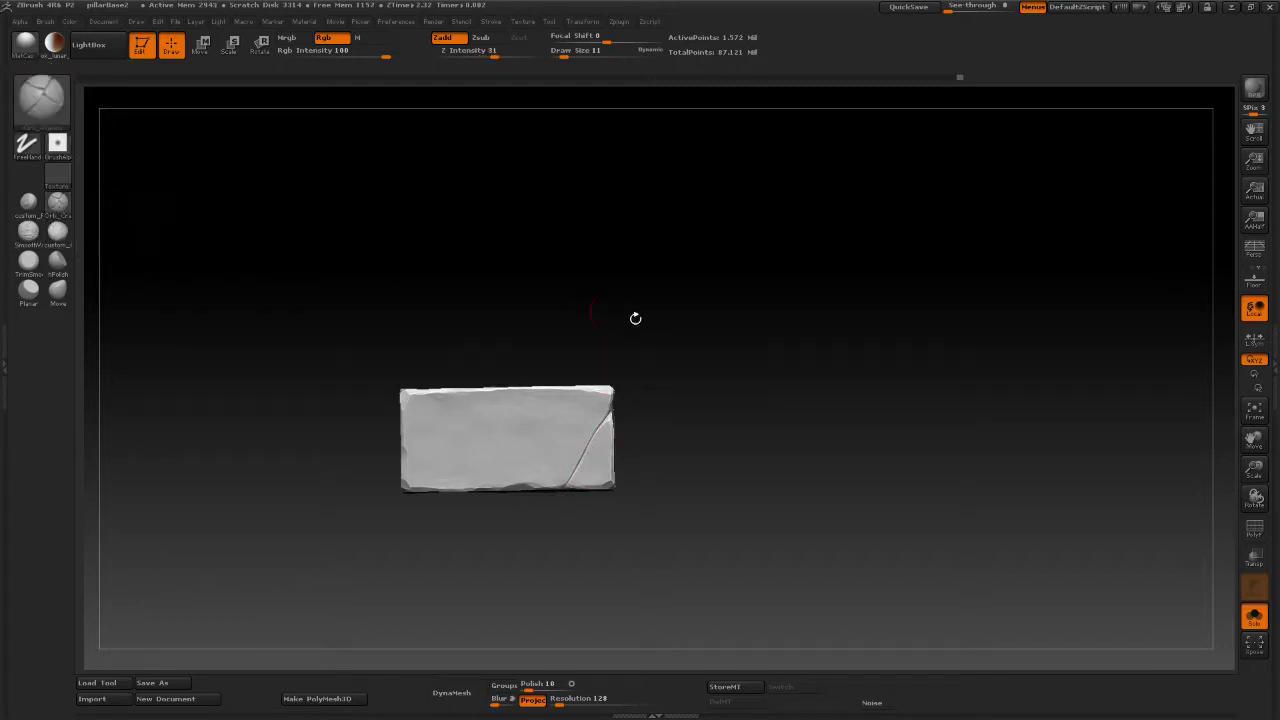
mouse_move(745, 407)
left_mouse_down("alt")
mouse_move(708, 306)
mouse_move(710, 327)
mouse_move(749, 341)
left_mouse_up("alt")
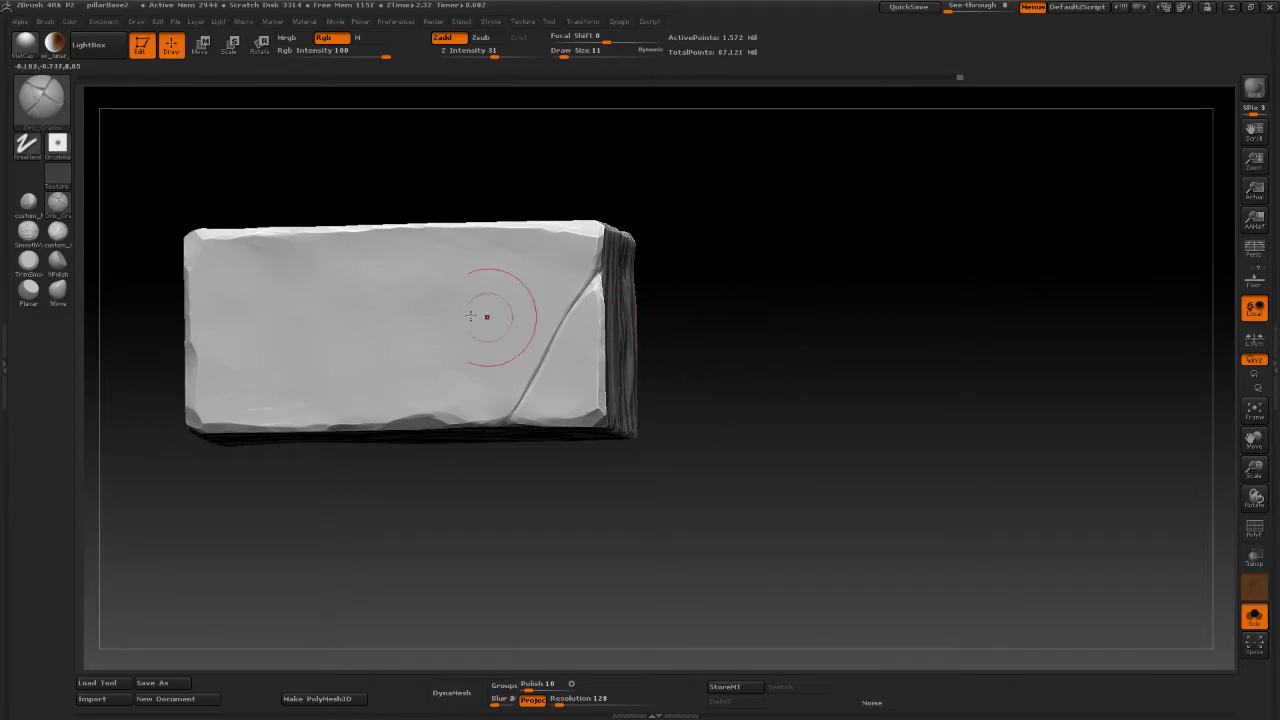
left_click(62, 210)
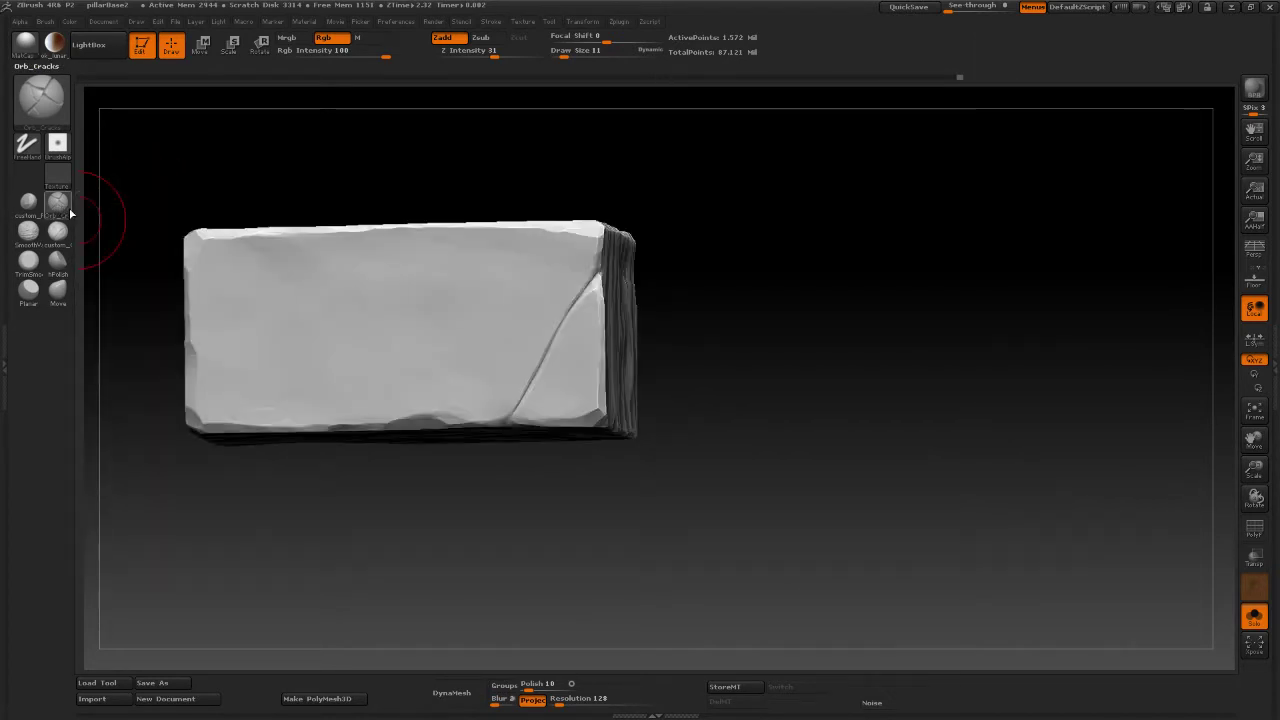
key("space")
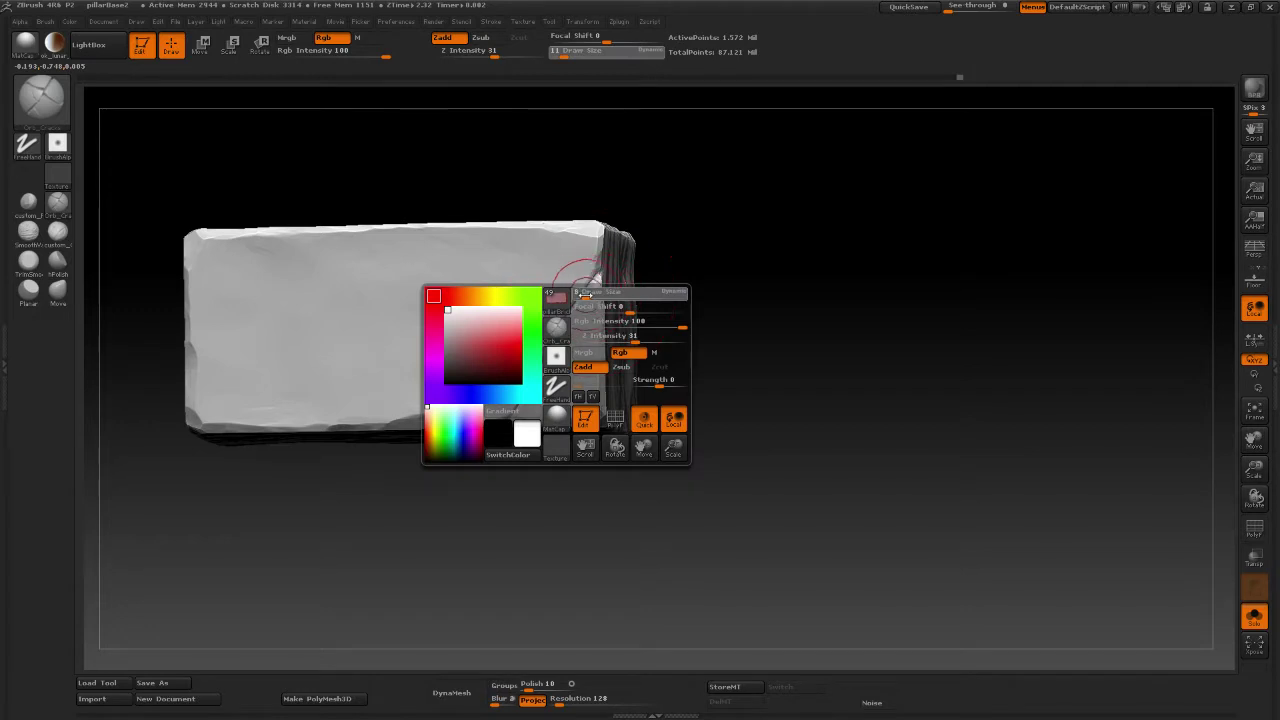
left_click(584, 296)
left_click_drag(598, 274, 545, 342)
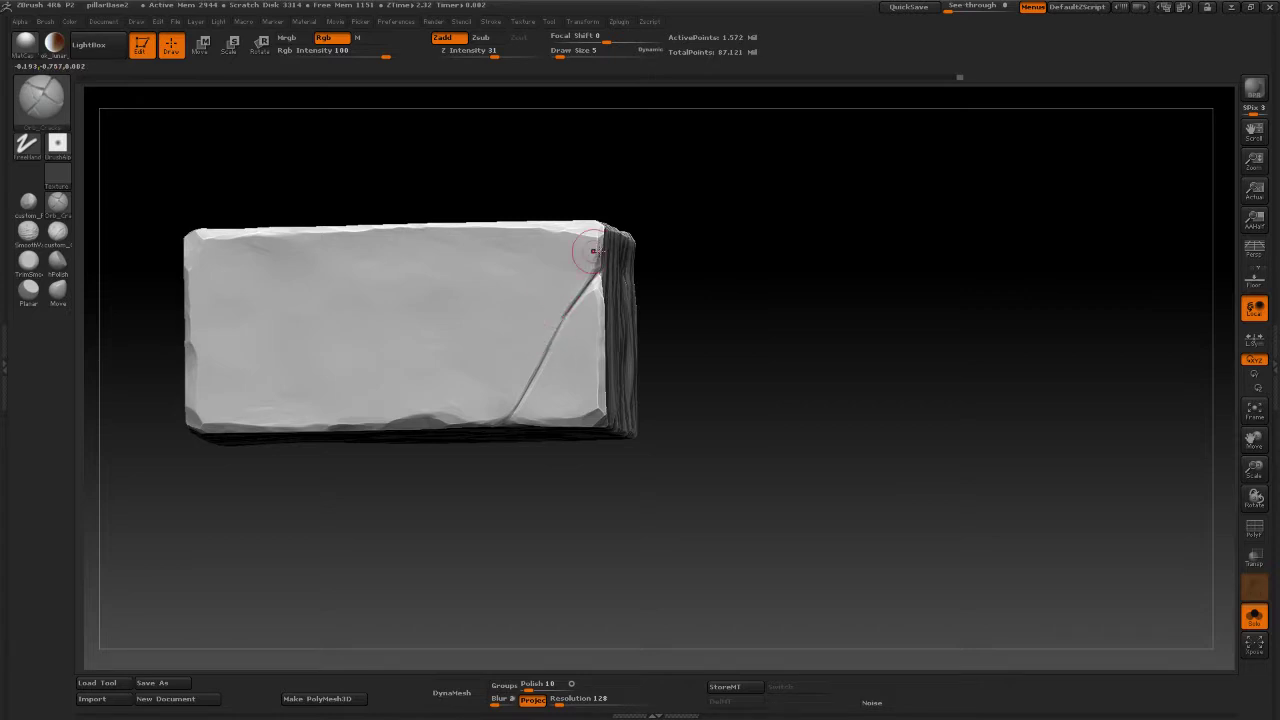
left_click_drag(757, 303, 754, 369)
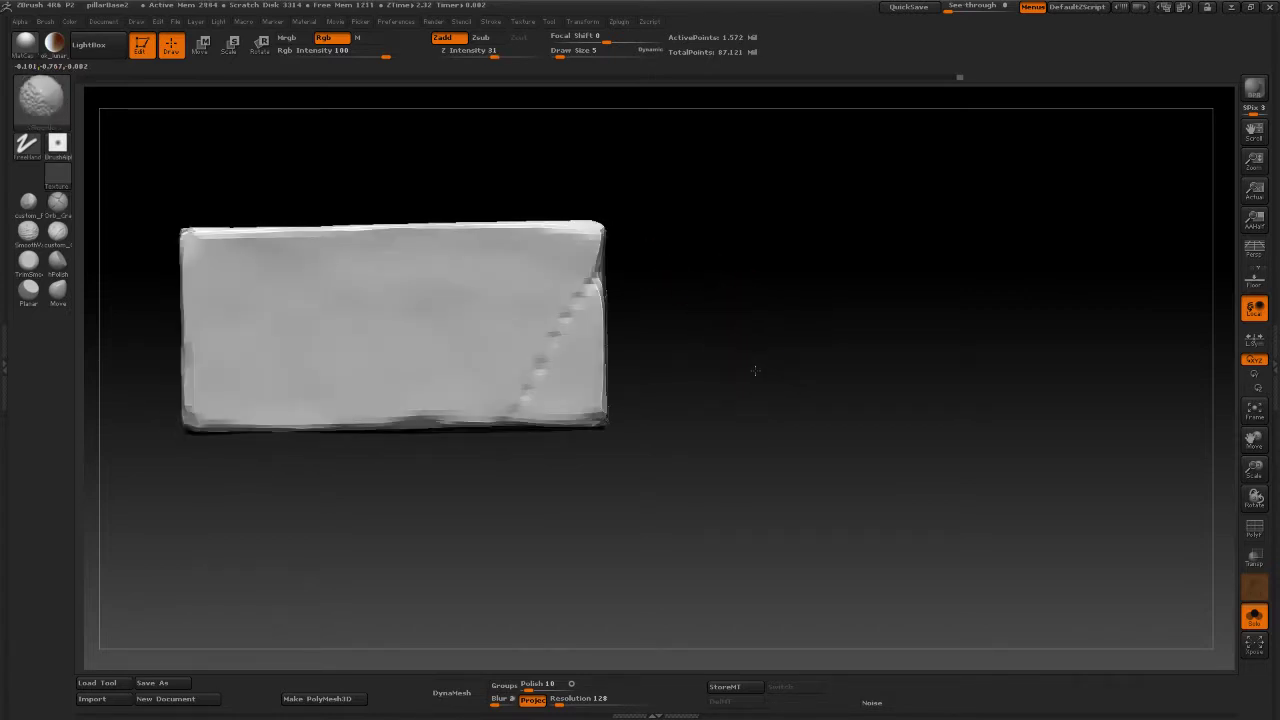
mouse_move(597, 276)
left_mouse_down()
mouse_move(542, 348)
mouse_move(536, 388)
mouse_move(500, 423)
mouse_move(543, 377)
mouse_move(525, 391)
mouse_move(564, 323)
left_mouse_up()
Carve the crack deeper with Orb_Cracks from its middle down towards the brick's bottom edge.
left_click_drag(720, 249, 706, 271, "alt")
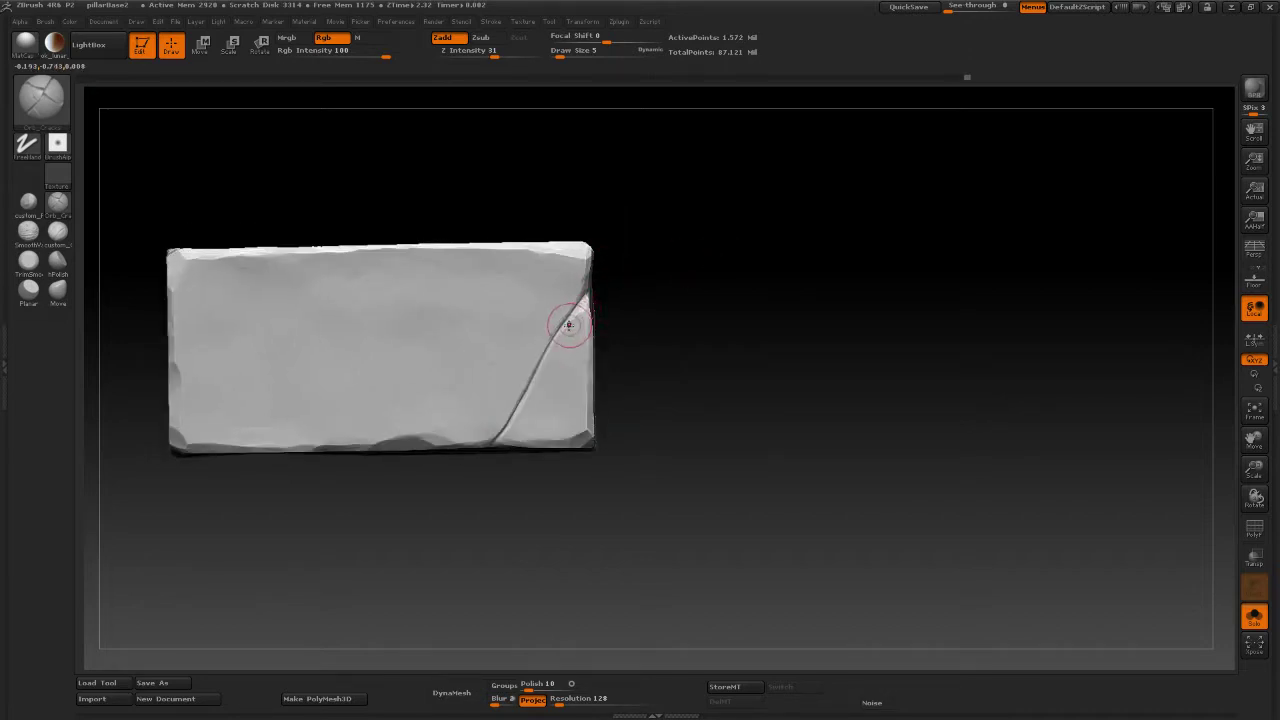
left_click_drag(568, 325, 551, 342)
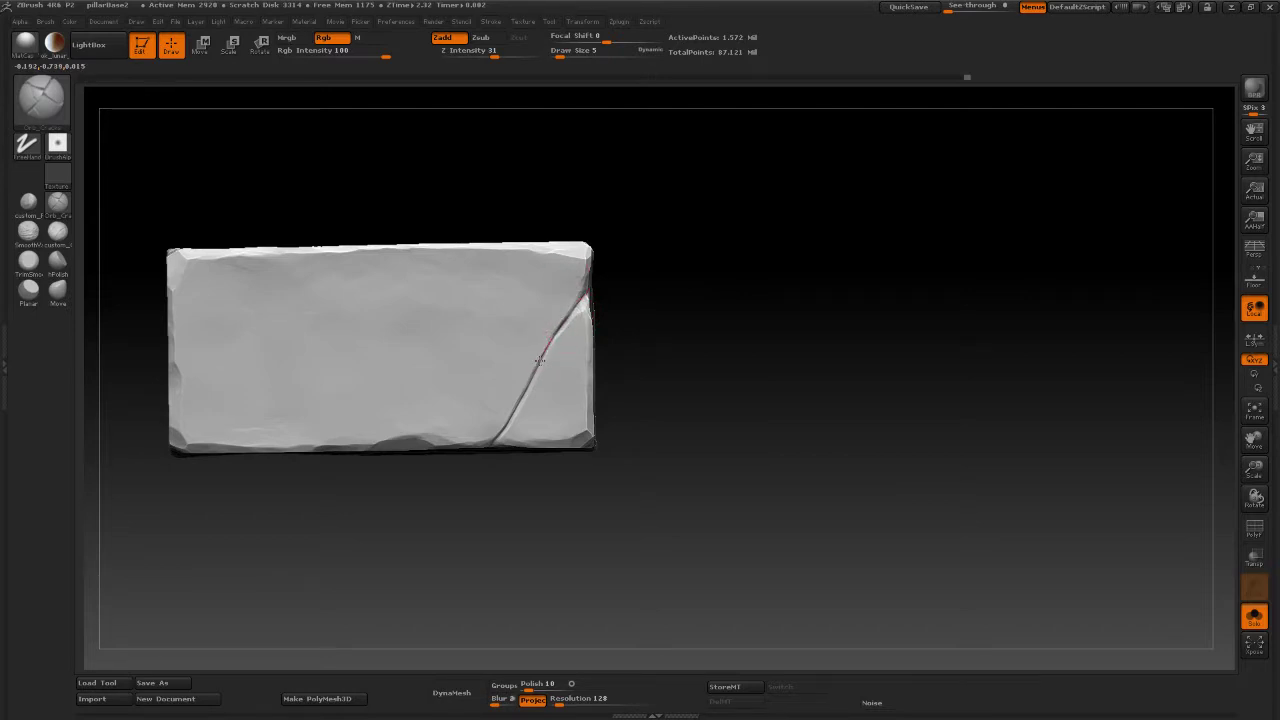
left_click_drag(540, 361, 515, 412)
left_click_drag(736, 334, 700, 191, "alt")
left_click_drag(735, 331, 718, 298, "alt")
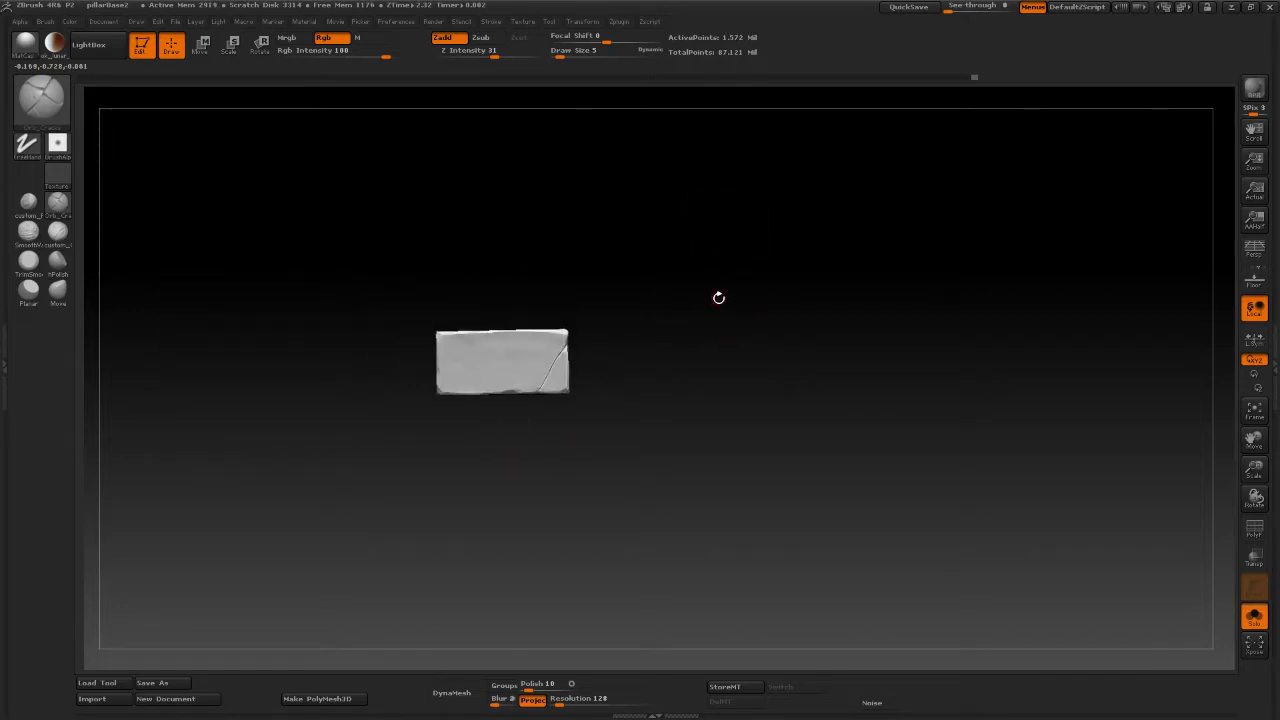
Turn off solo mode to show all the pillar's bricks and view the whole pillar with the cracked brick.
left_click(1255, 618)
left_click_drag(1084, 469, 1049, 440, "shift")
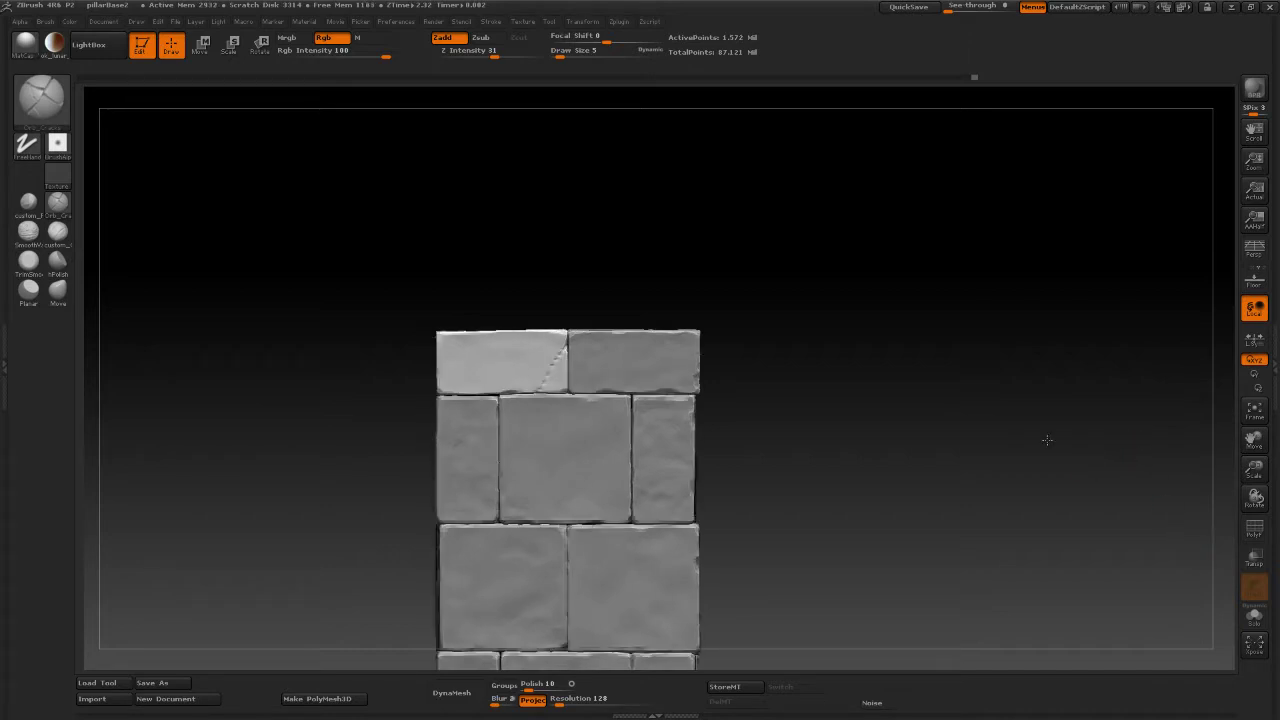
left_click_drag(965, 649, 956, 378, "alt")
mouse_move(948, 389)
left_mouse_down()
mouse_move(940, 372)
mouse_move(949, 400)
mouse_move(931, 377)
left_mouse_up()
key("1")
key("2")
mouse_move(866, 348)
left_mouse_down()
mouse_move(880, 346)
mouse_move(877, 437)
mouse_move(869, 401)
mouse_move(838, 391)
left_mouse_up()
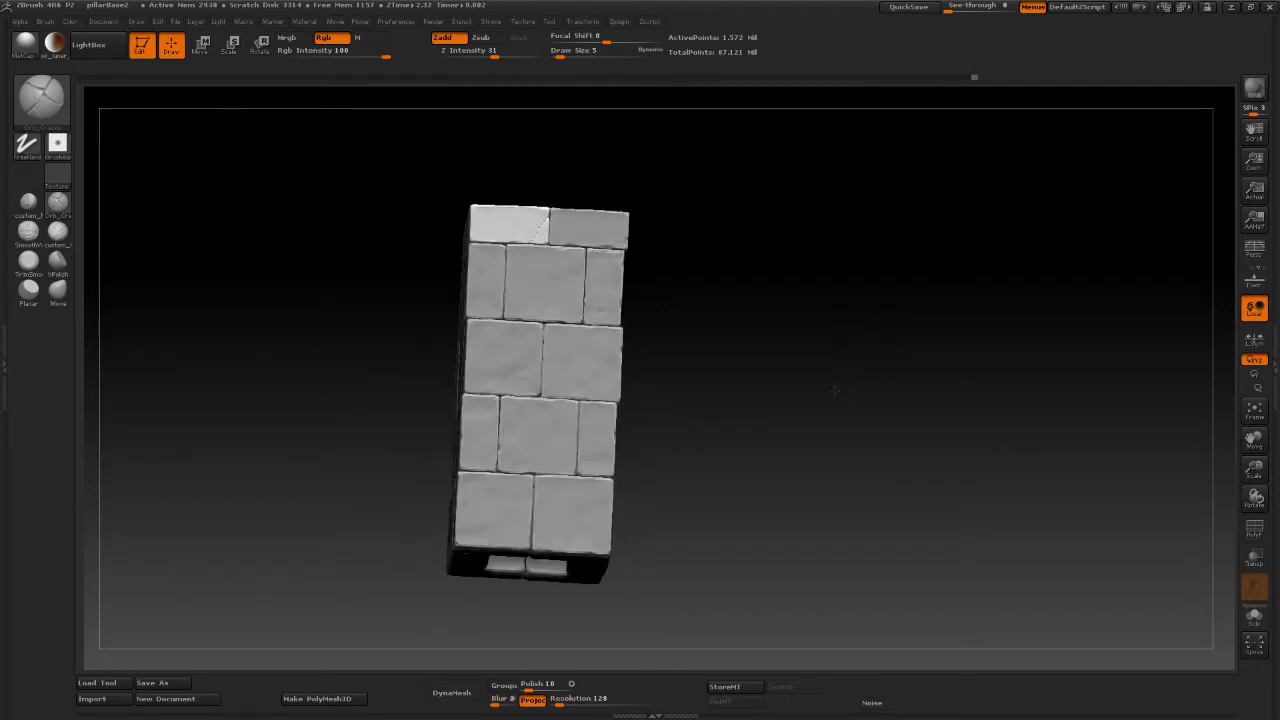
Save the project over the existing pillarBase2.ZPR file in the Pillar folder.
left_click(174, 24)
left_click(278, 83)
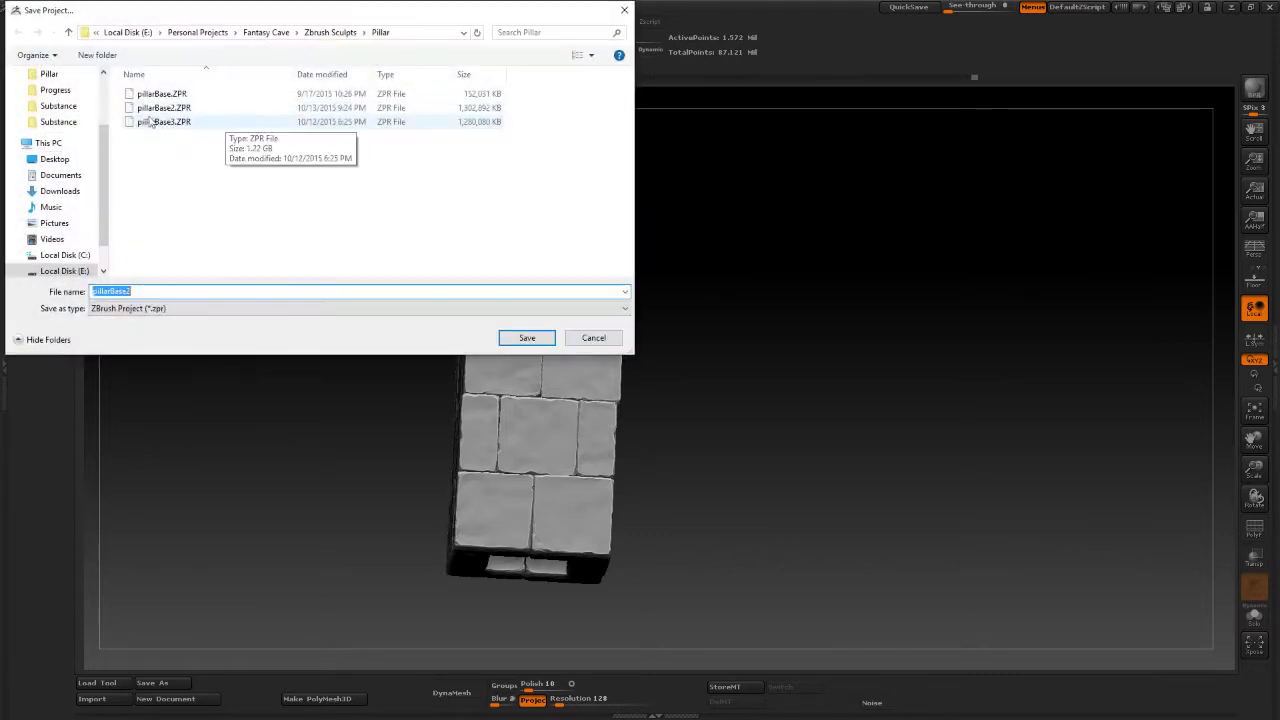
double_click(160, 107)
left_click(672, 360)
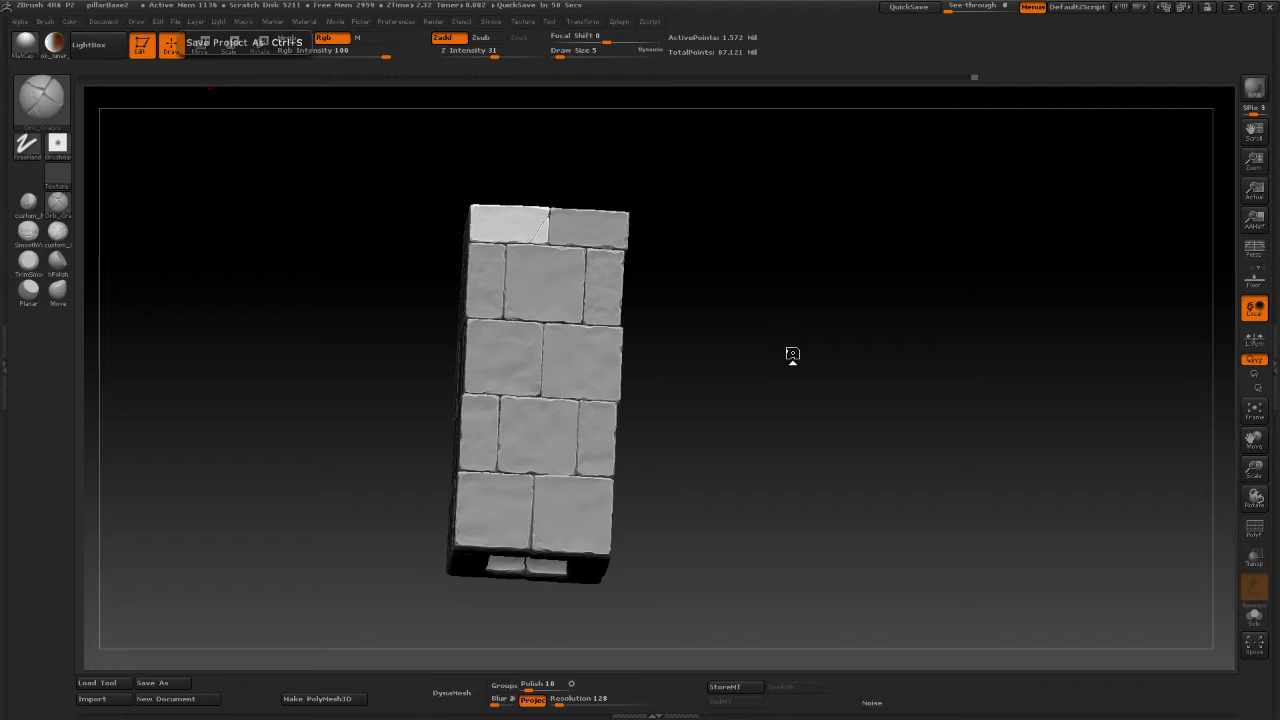
Examine the finished brick section from all sides, checking how the cracks and worn edges are distributed.
mouse_move(793, 355)
left_mouse_down()
mouse_move(837, 357)
mouse_move(774, 337)
mouse_move(831, 334)
left_mouse_up()
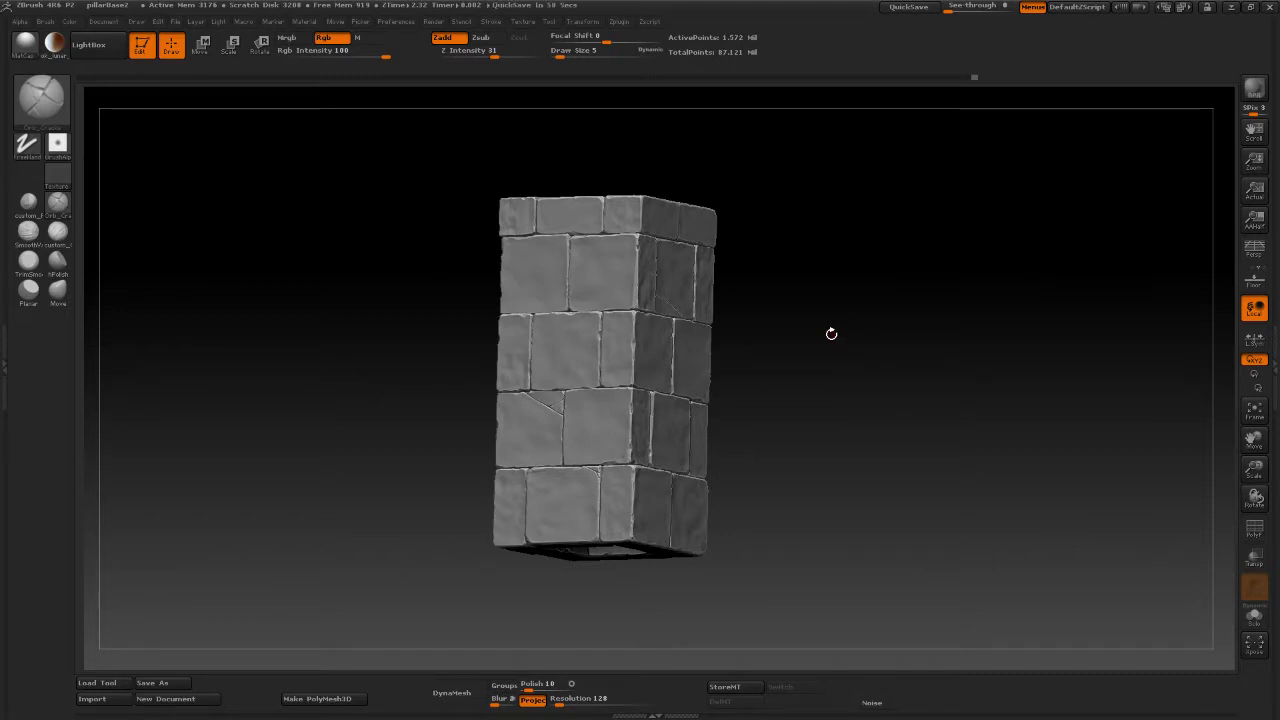
left_click_drag(863, 329, 758, 310)
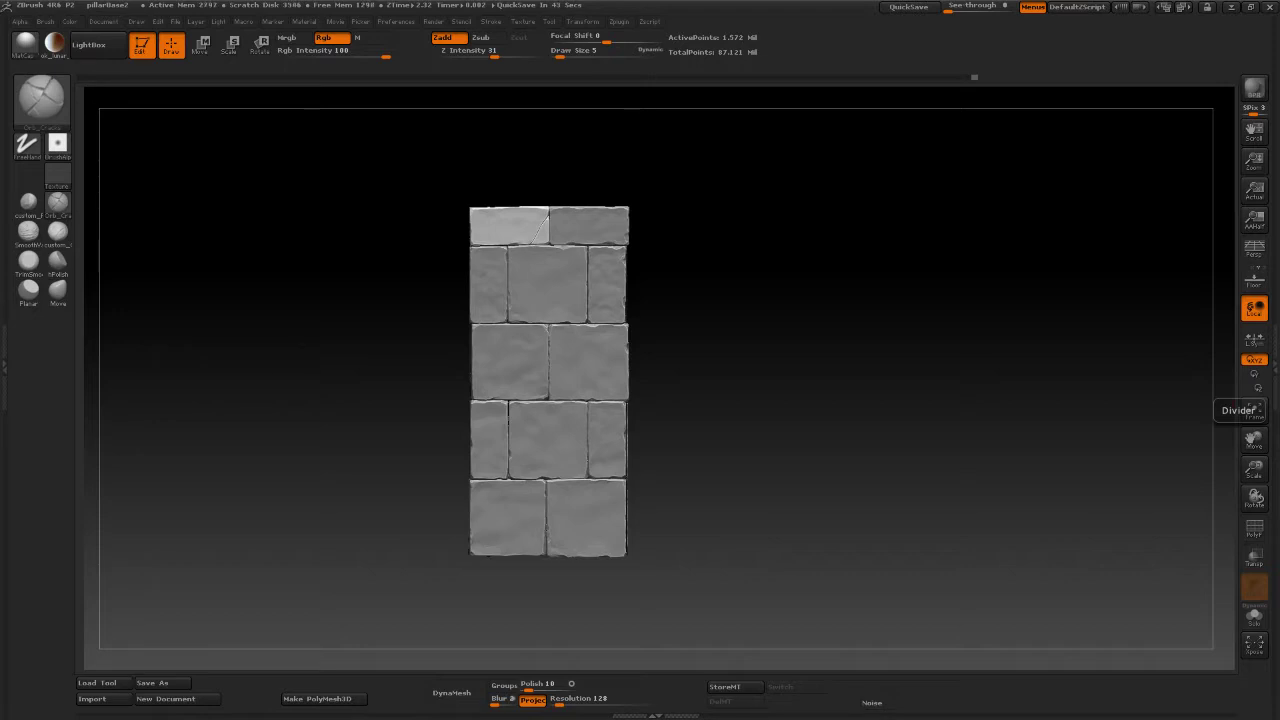
left_click_drag(829, 463, 835, 432)
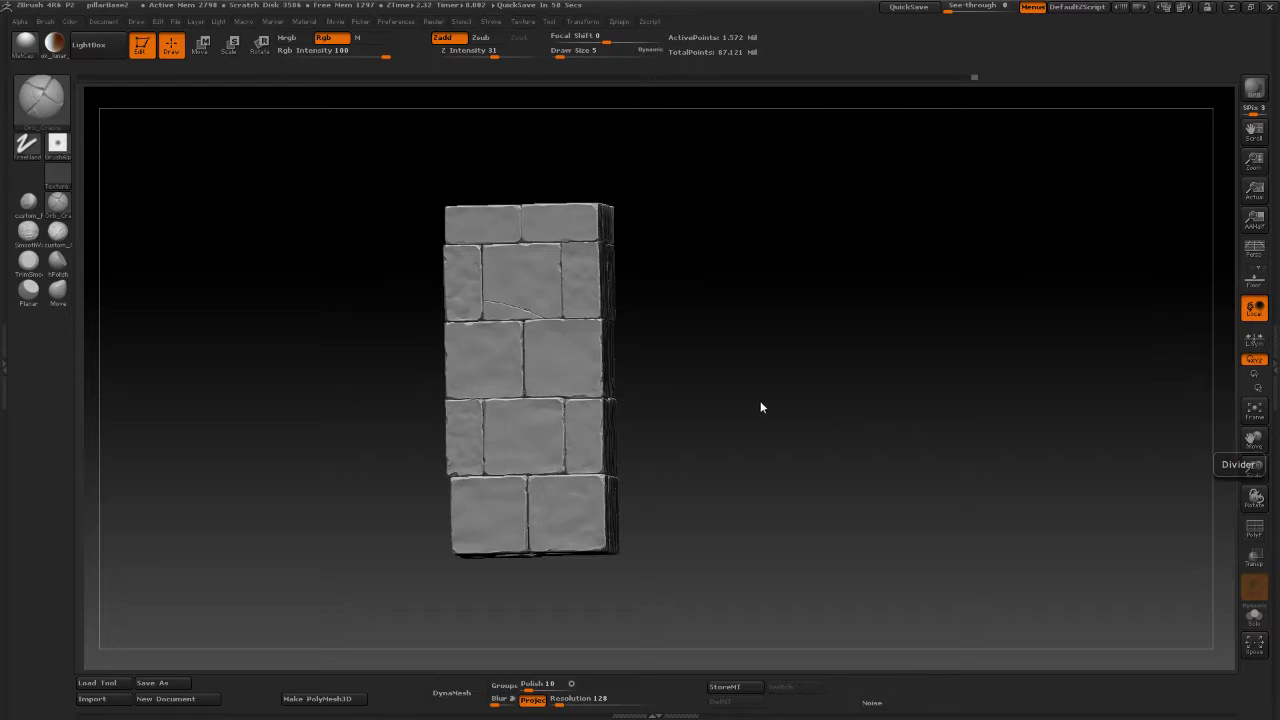
left_click_drag(760, 407, 852, 422)
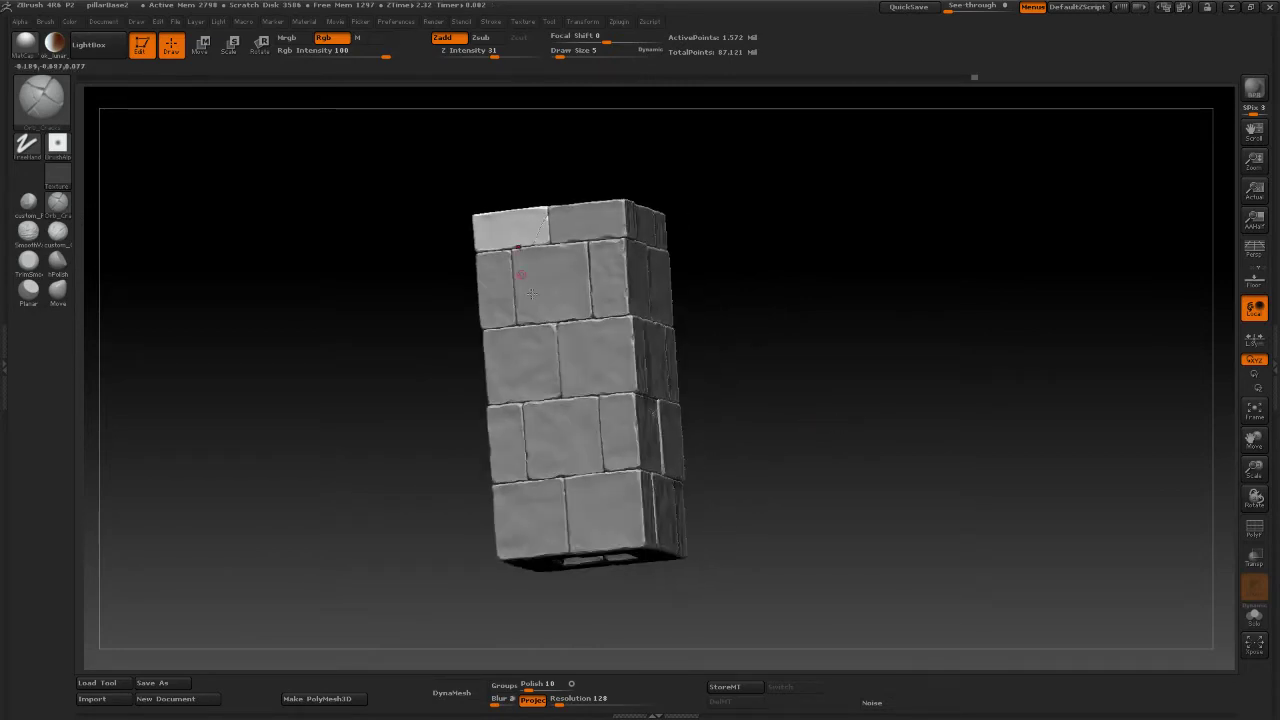
left_click_drag(795, 352, 872, 381)
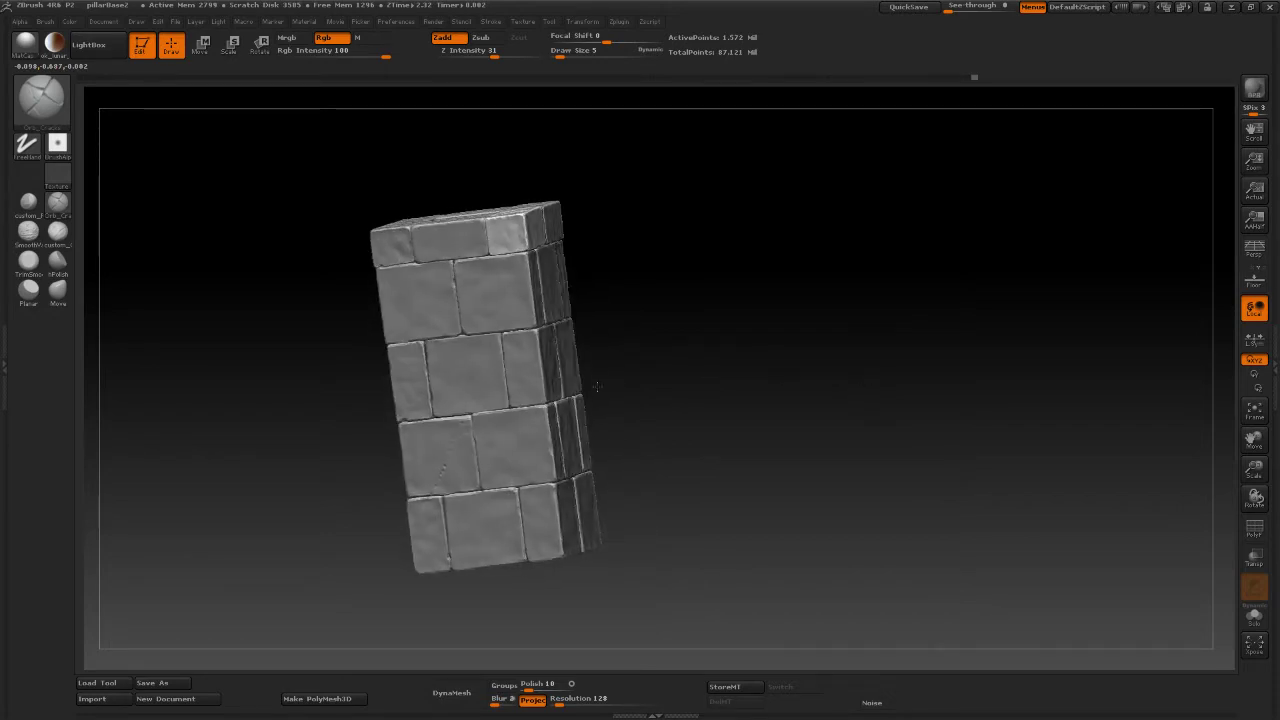
left_click_drag(703, 391, 769, 391)
left_click_drag(457, 394, 500, 409)
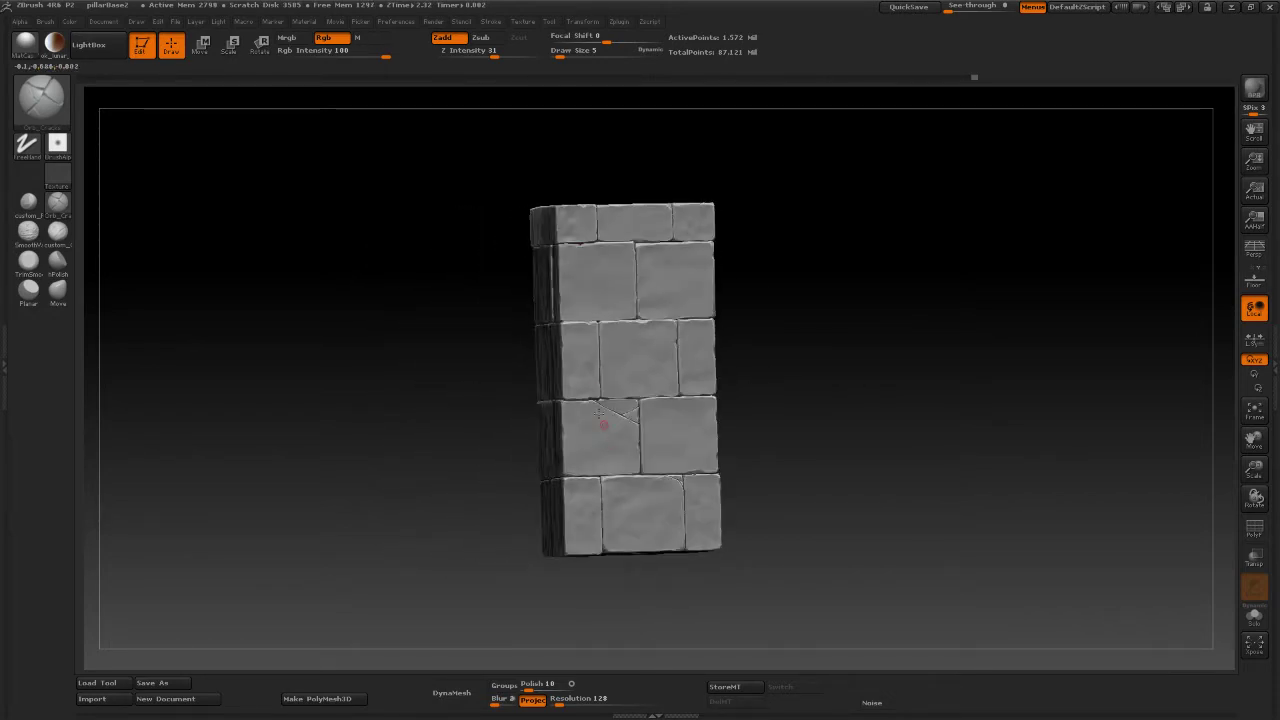
left_click_drag(751, 383, 625, 390)
left_click_drag(742, 406, 739, 443)
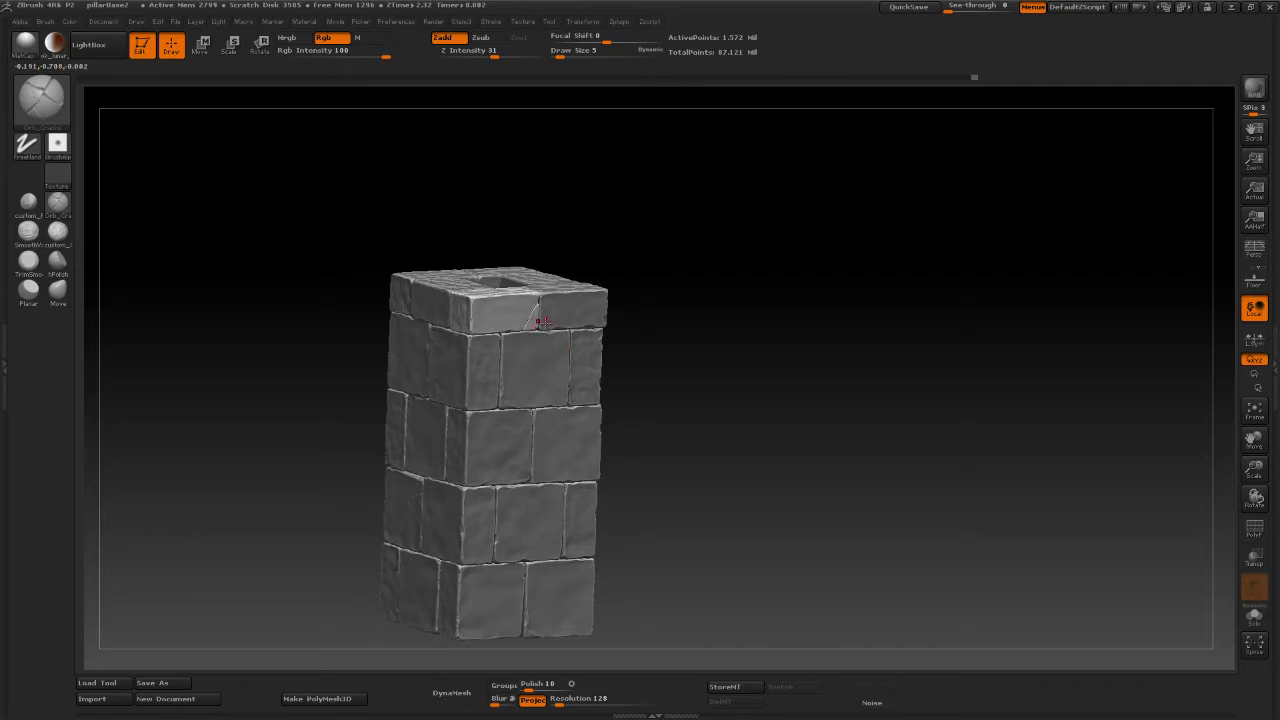
left_click_drag(942, 424, 918, 423)
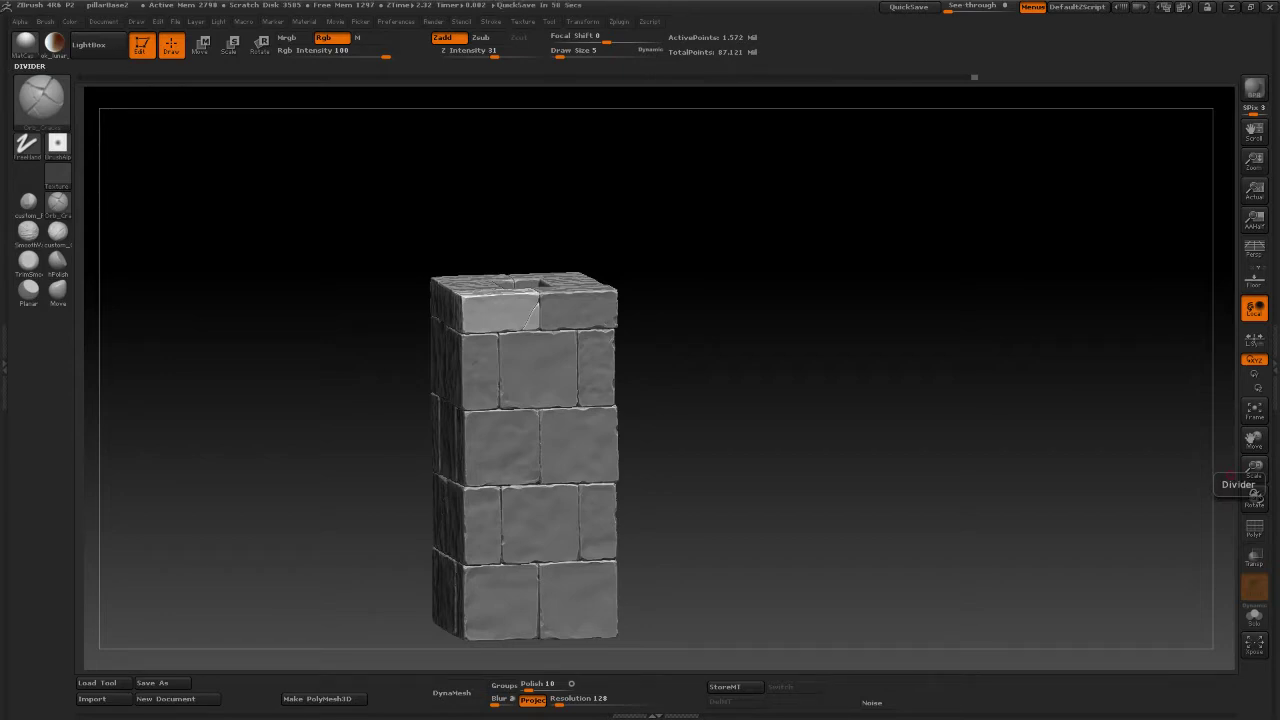
mouse_move(986, 320)
left_mouse_down("shift")
mouse_move(971, 300)
mouse_move(934, 319)
mouse_move(809, 297)
mouse_move(825, 305)
left_mouse_up("shift")
Find the pillarCenterDecor08 piece among the subtools and make it the active one.
left_click(1274, 345)
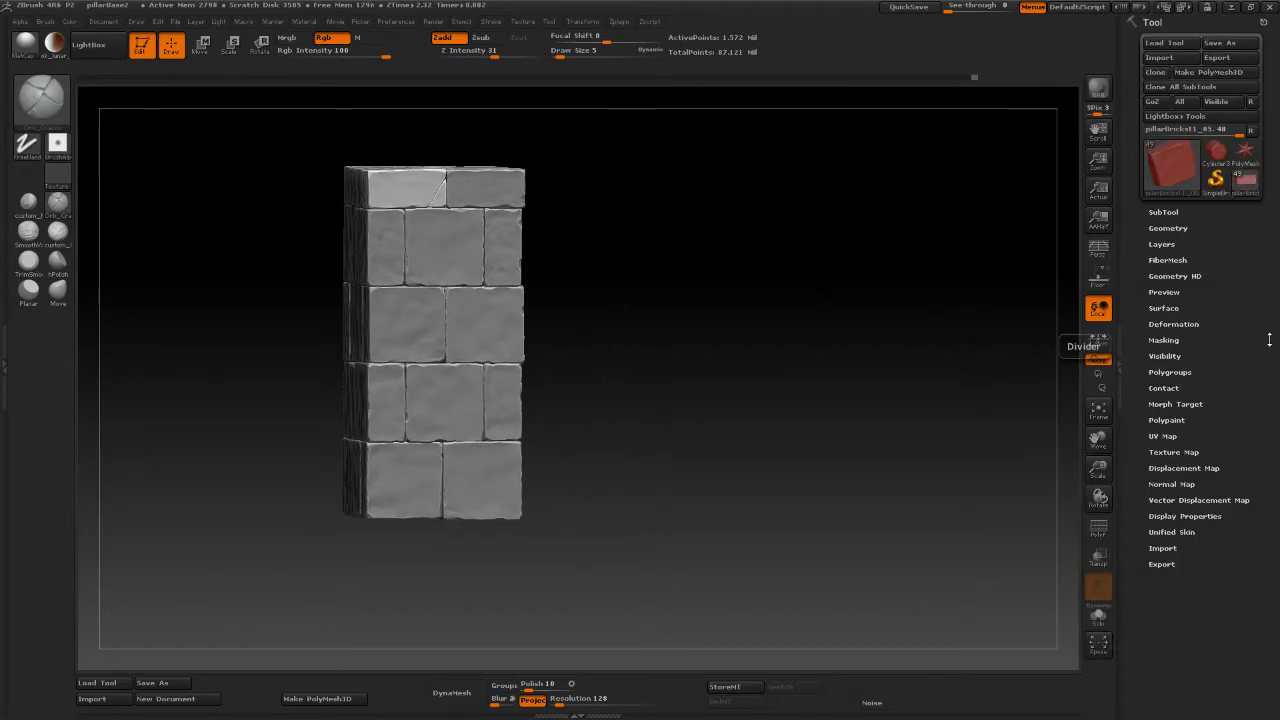
left_click(1163, 212)
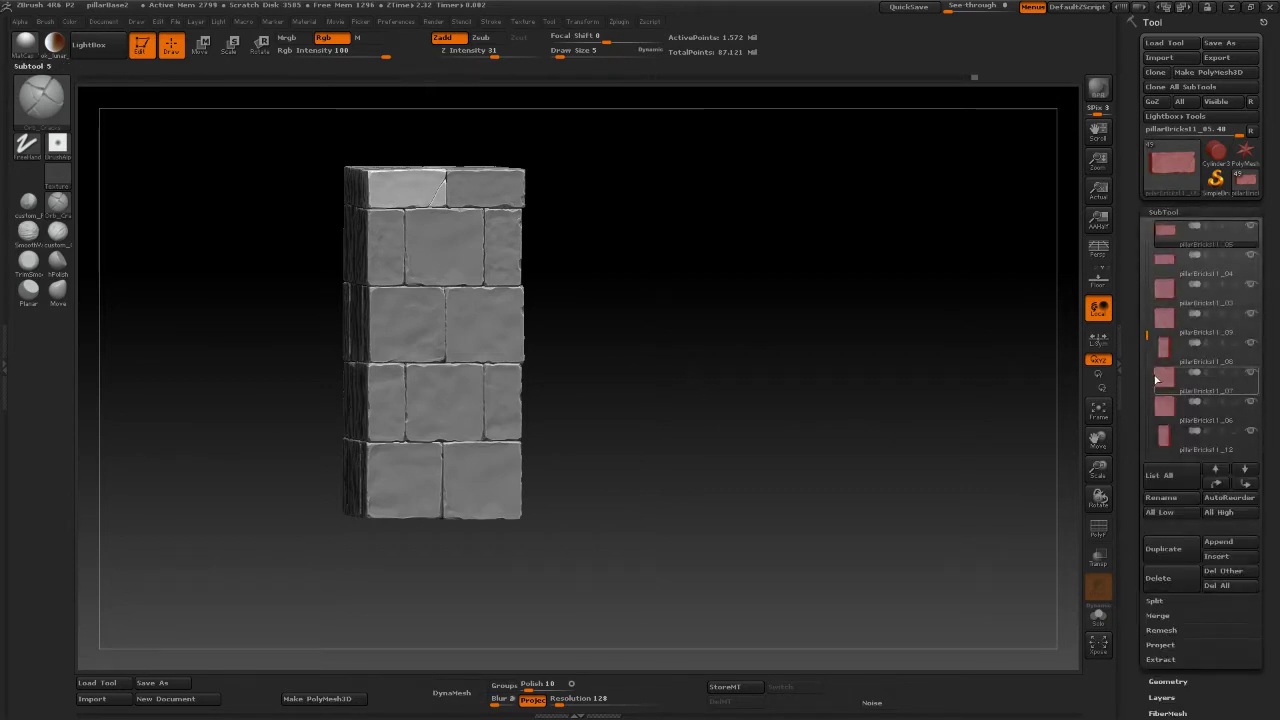
left_click_drag(1266, 336, 1266, 323)
left_click_drag(1146, 320, 1140, 423)
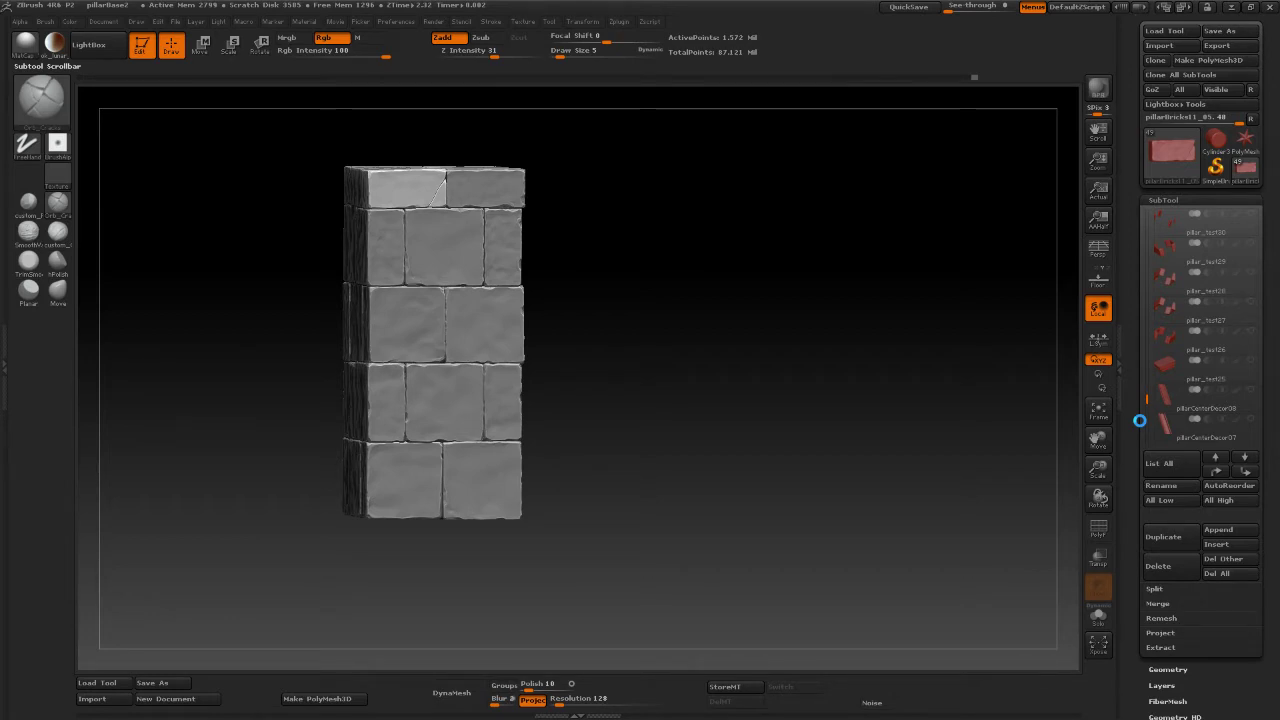
left_click(1140, 421)
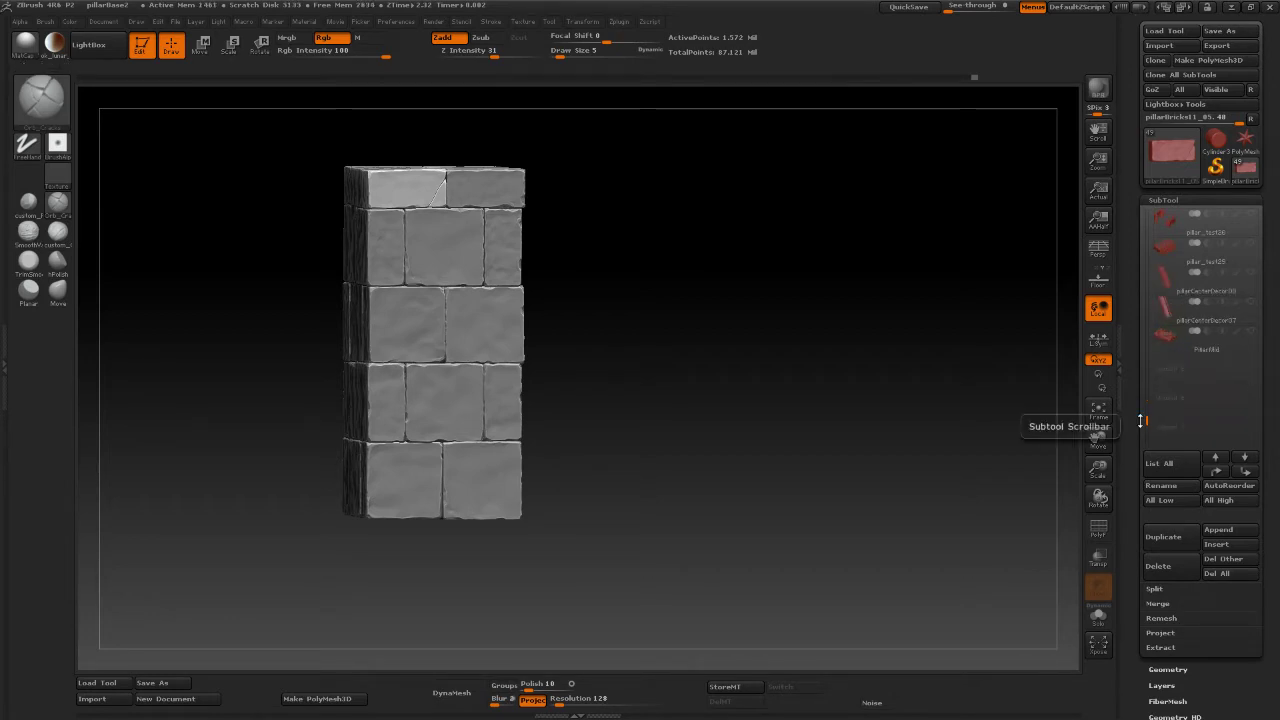
left_click(1172, 290)
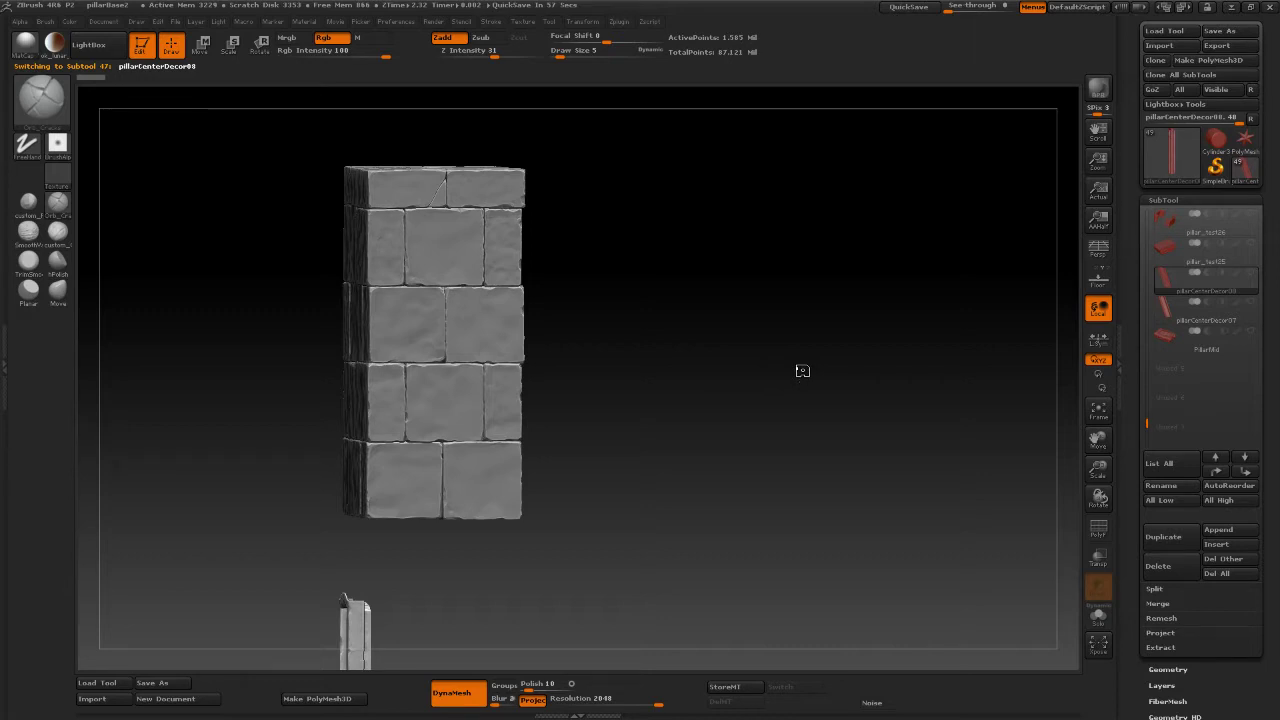
Isolate the arched center decoration in solo mode and frame its front.
left_click_drag(802, 372, 831, 364)
left_click_drag(732, 506, 806, 191, "alt")
left_click_drag(748, 342, 706, 415)
left_click(1098, 618)
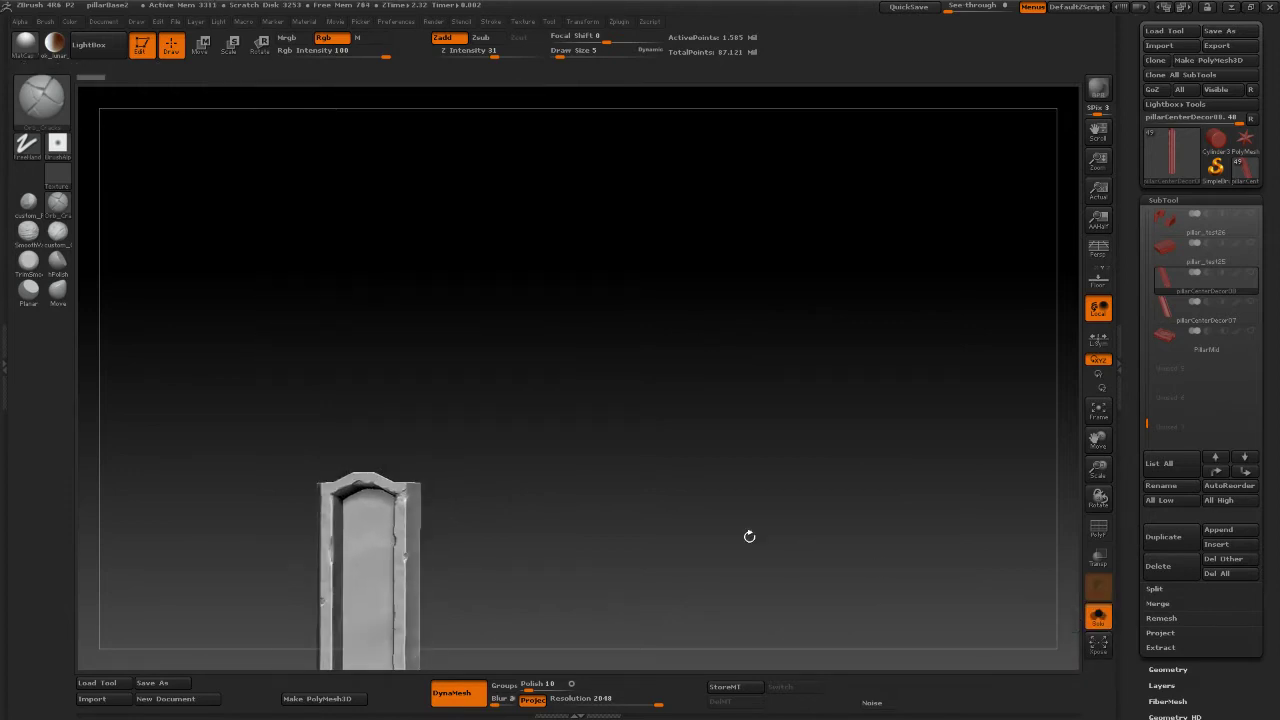
left_click_drag(749, 537, 818, 328, "alt")
left_click_drag(726, 381, 731, 380)
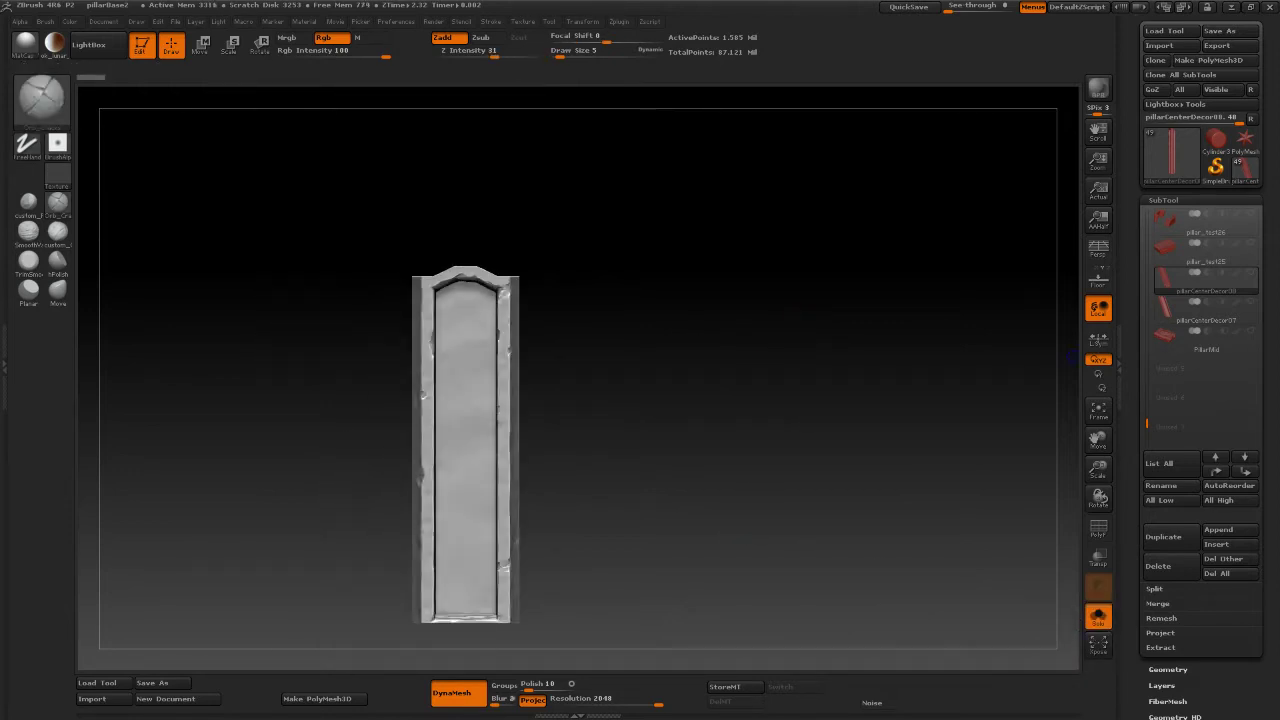
Examine the arched frame, recessed panel and chipped edges of the center decoration from several angles.
left_click_drag(838, 338, 867, 259, "alt")
left_click_drag(783, 294, 812, 192)
left_click_drag(787, 331, 753, 296, "alt")
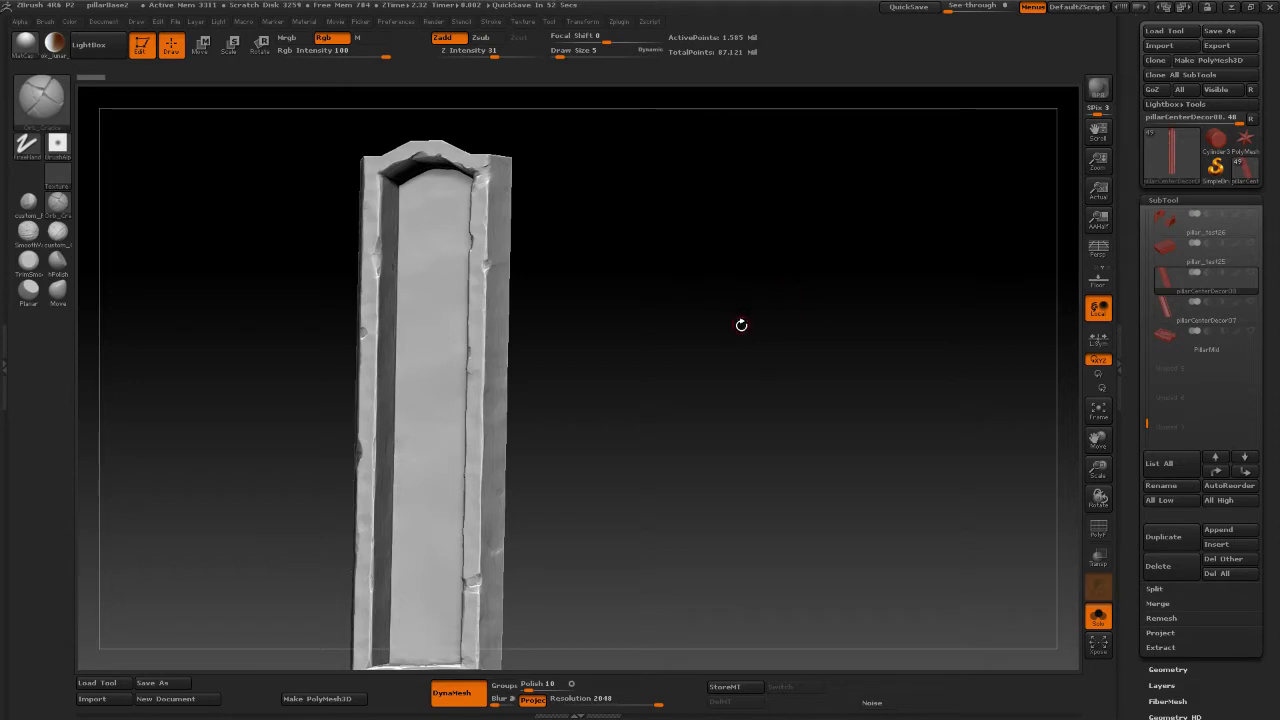
left_click_drag(743, 323, 761, 328, "shift")
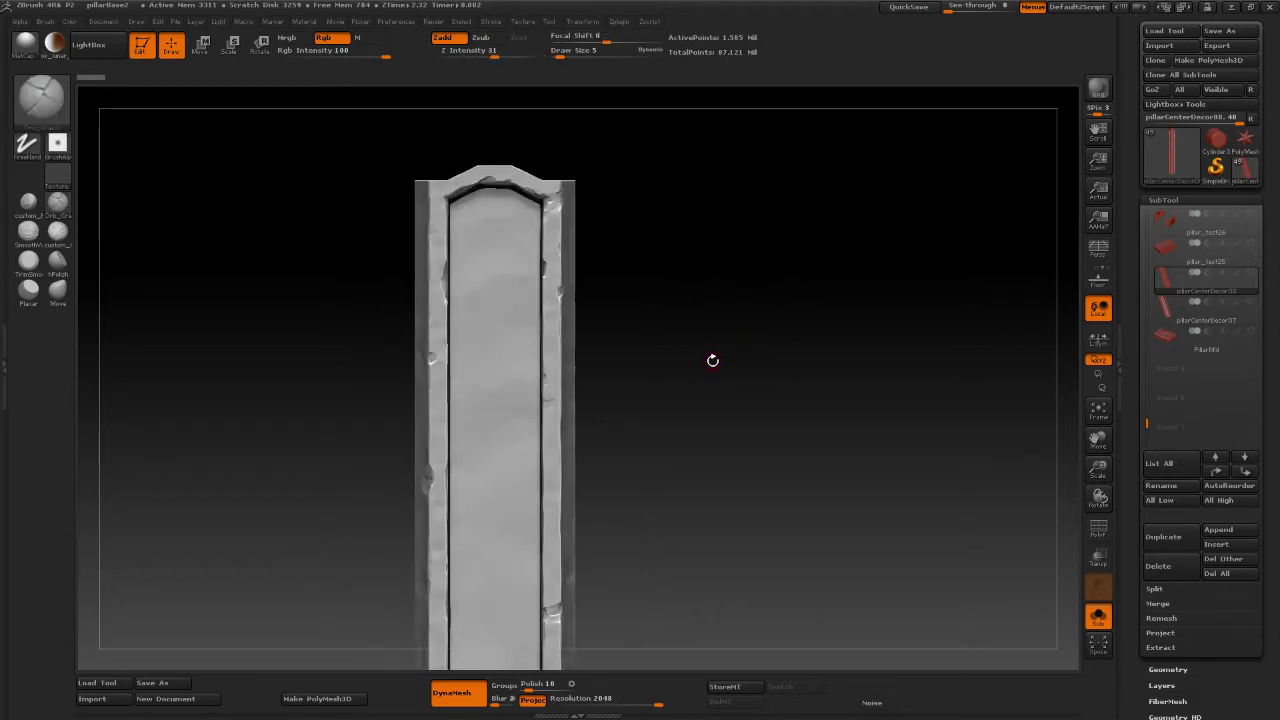
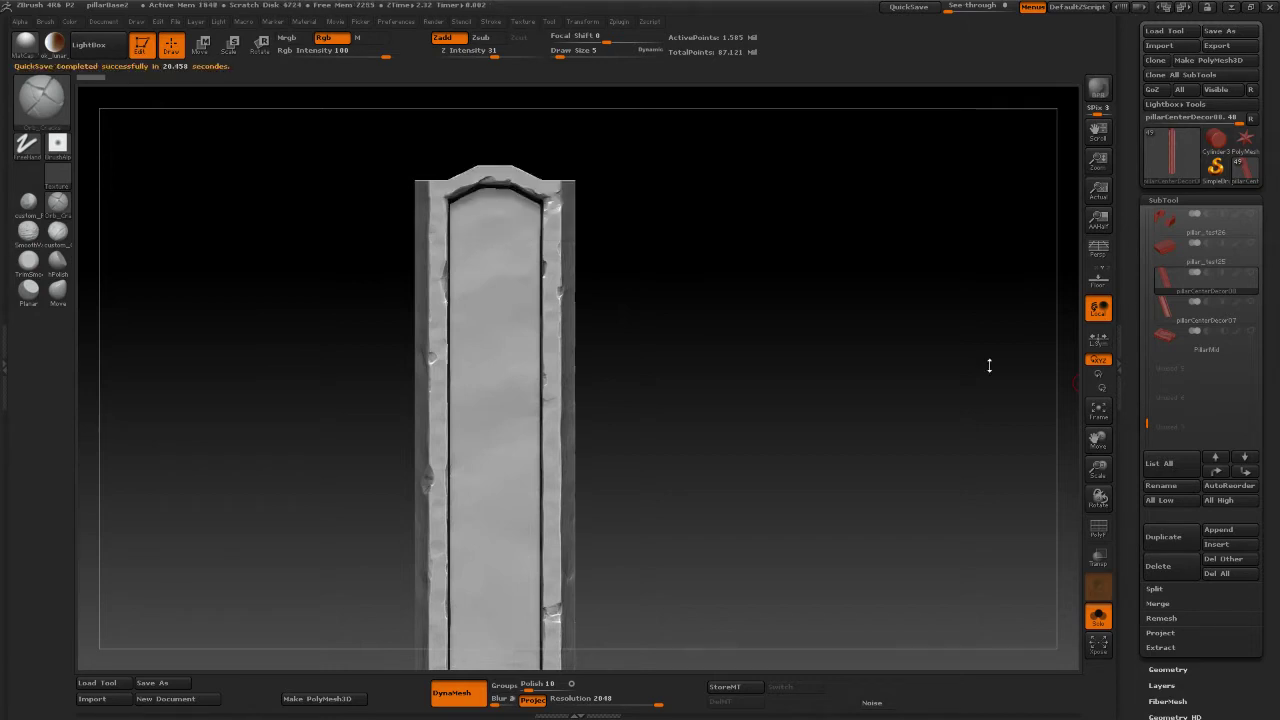
left_click_drag(704, 354, 766, 247, "alt")
mouse_move(768, 275)
left_mouse_down()
mouse_move(757, 326)
mouse_move(777, 323)
mouse_move(760, 323)
mouse_move(746, 366)
mouse_move(778, 242)
mouse_move(779, 271)
mouse_move(825, 273)
mouse_move(757, 260)
left_mouse_up()
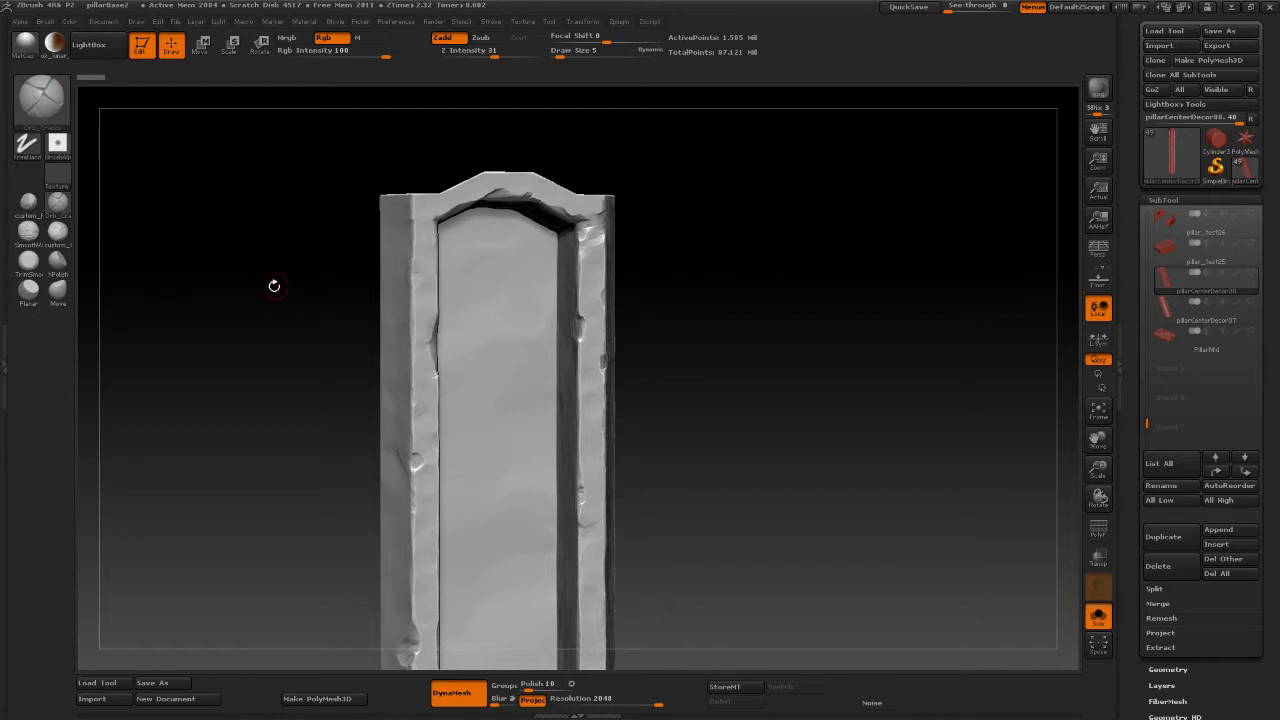
left_click_drag(274, 285, 431, 215)
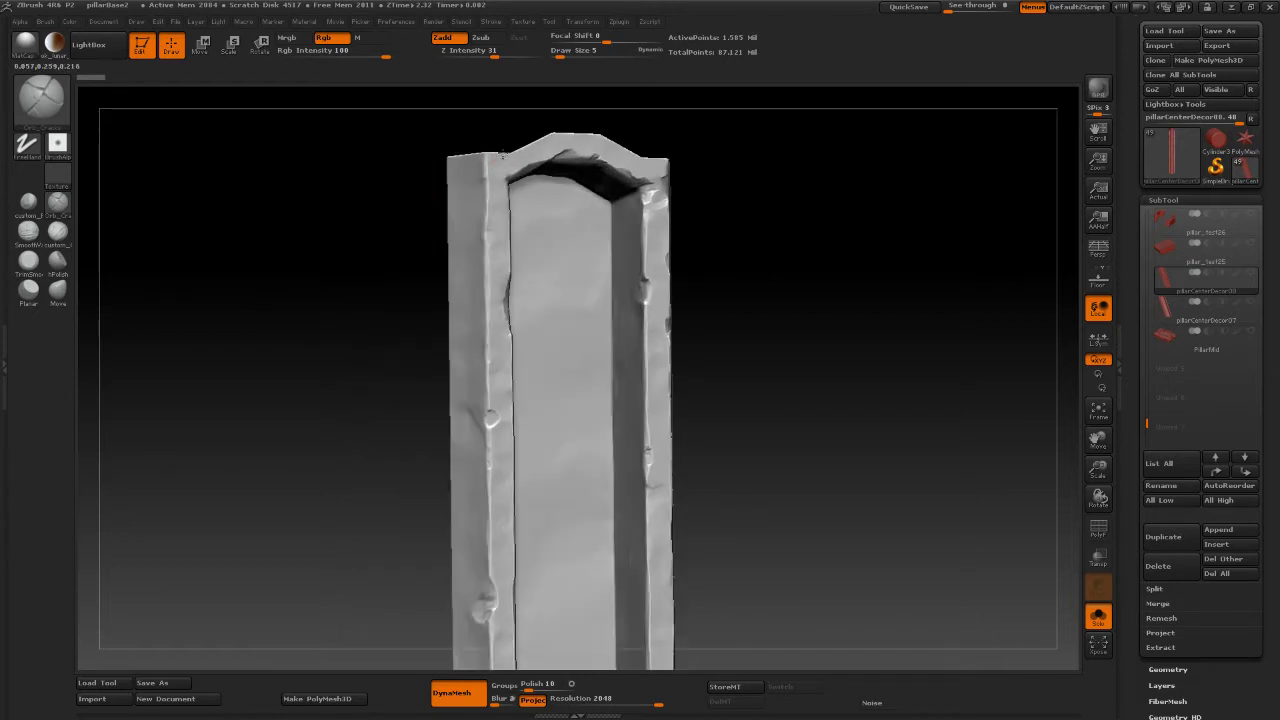
Try to carve a diagonal crack across the upper-left corner of the arched center decoration with the Orb_Cracks brush, undoing and redrawing strokes.
left_click_drag(504, 153, 490, 165)
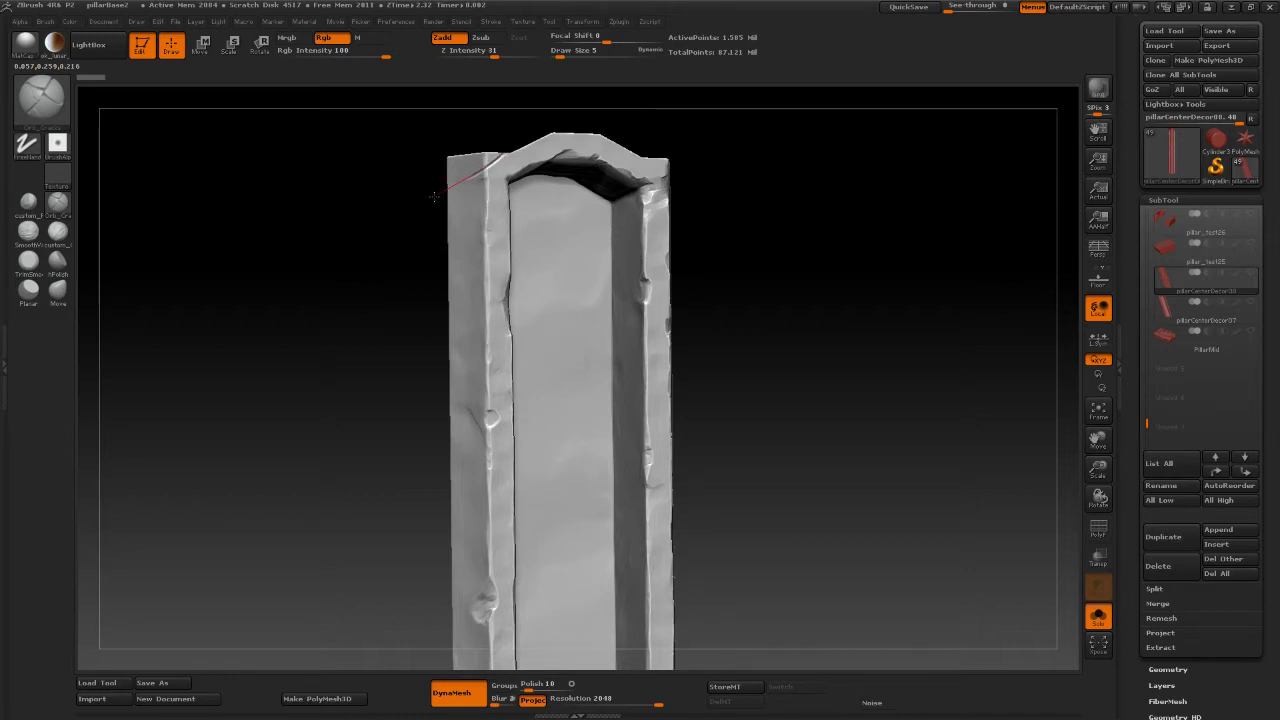
left_click_drag(405, 217, 457, 194)
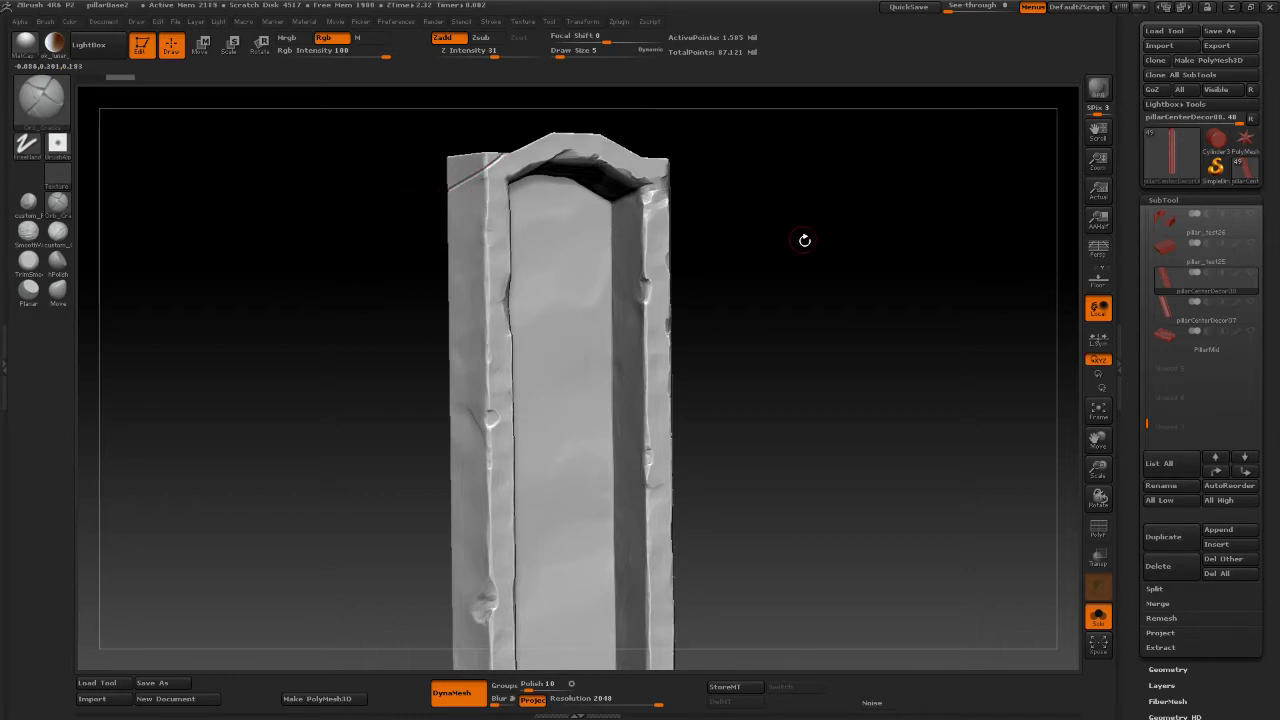
mouse_move(806, 240)
left_mouse_down()
mouse_move(829, 249)
mouse_move(700, 277)
left_mouse_up()
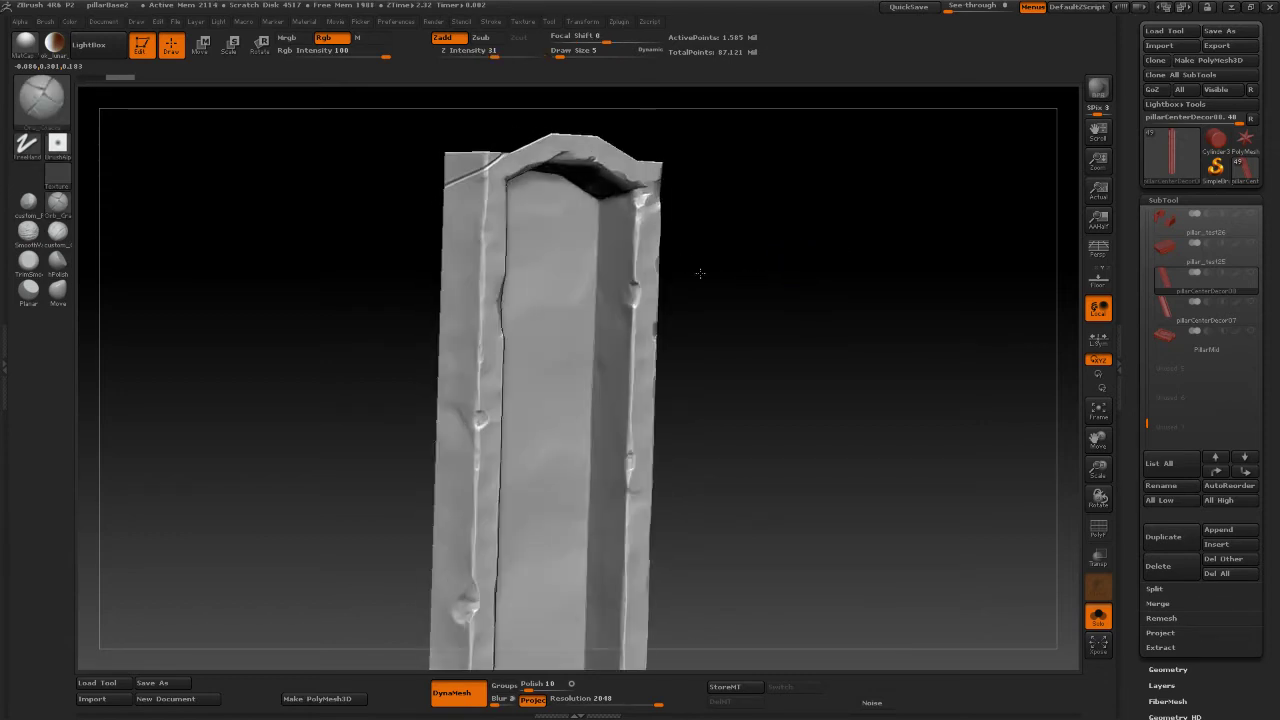
left_click_drag(492, 164, 391, 164)
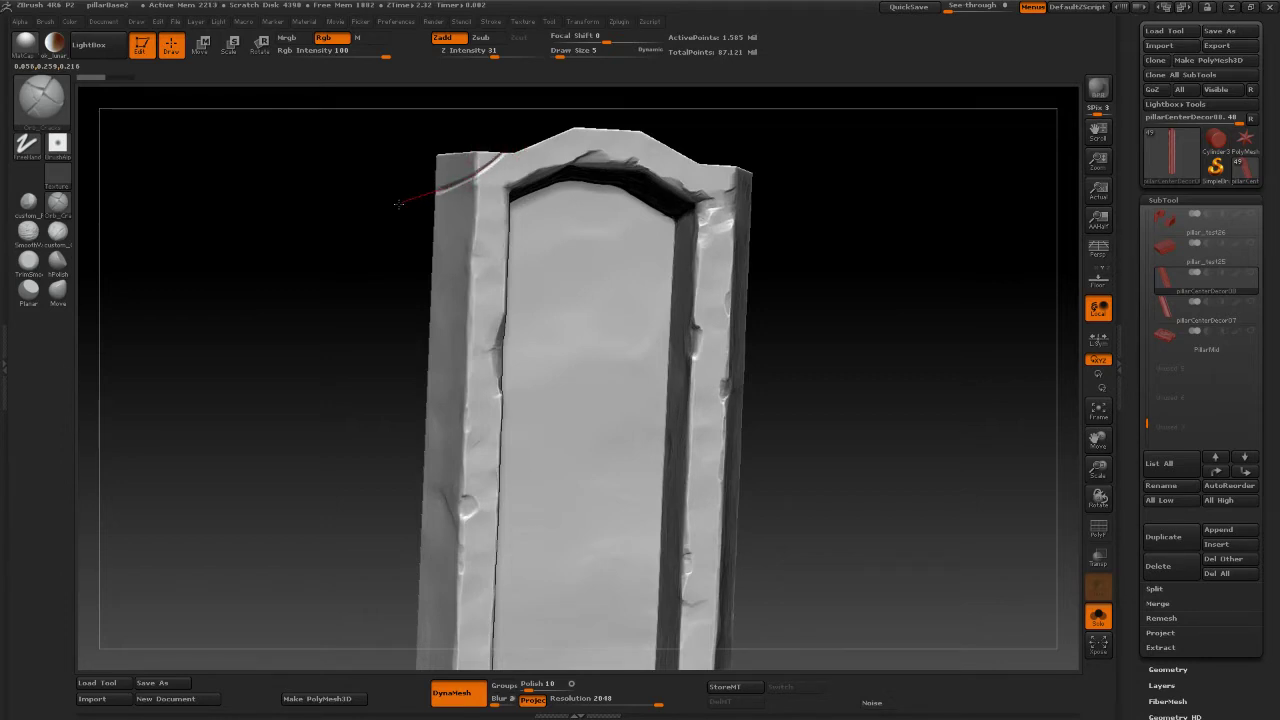
mouse_move(363, 226)
left_mouse_down()
mouse_move(394, 243)
mouse_move(349, 277)
mouse_move(340, 249)
mouse_move(374, 280)
mouse_move(351, 351)
mouse_move(346, 277)
left_mouse_up()
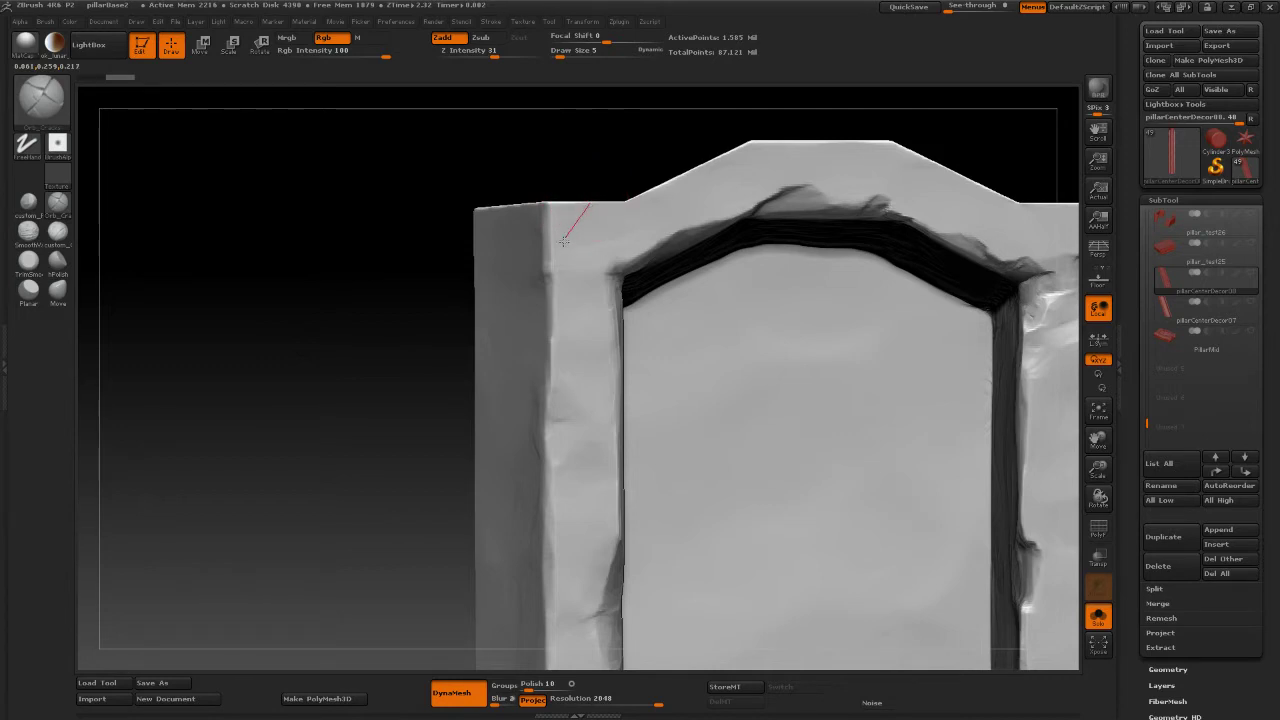
mouse_move(564, 240)
left_mouse_down()
mouse_move(521, 272)
mouse_move(443, 287)
mouse_move(380, 266)
left_mouse_up()
key("ctrl+z")
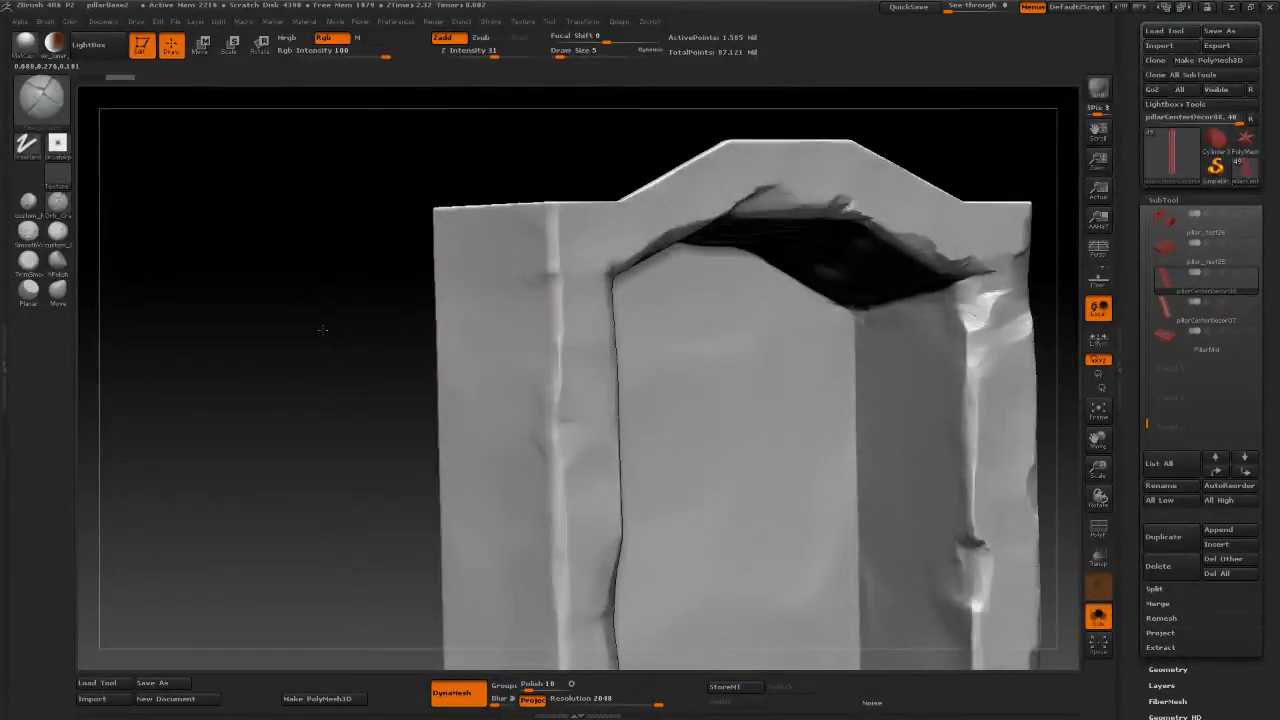
left_click_drag(320, 328, 258, 322)
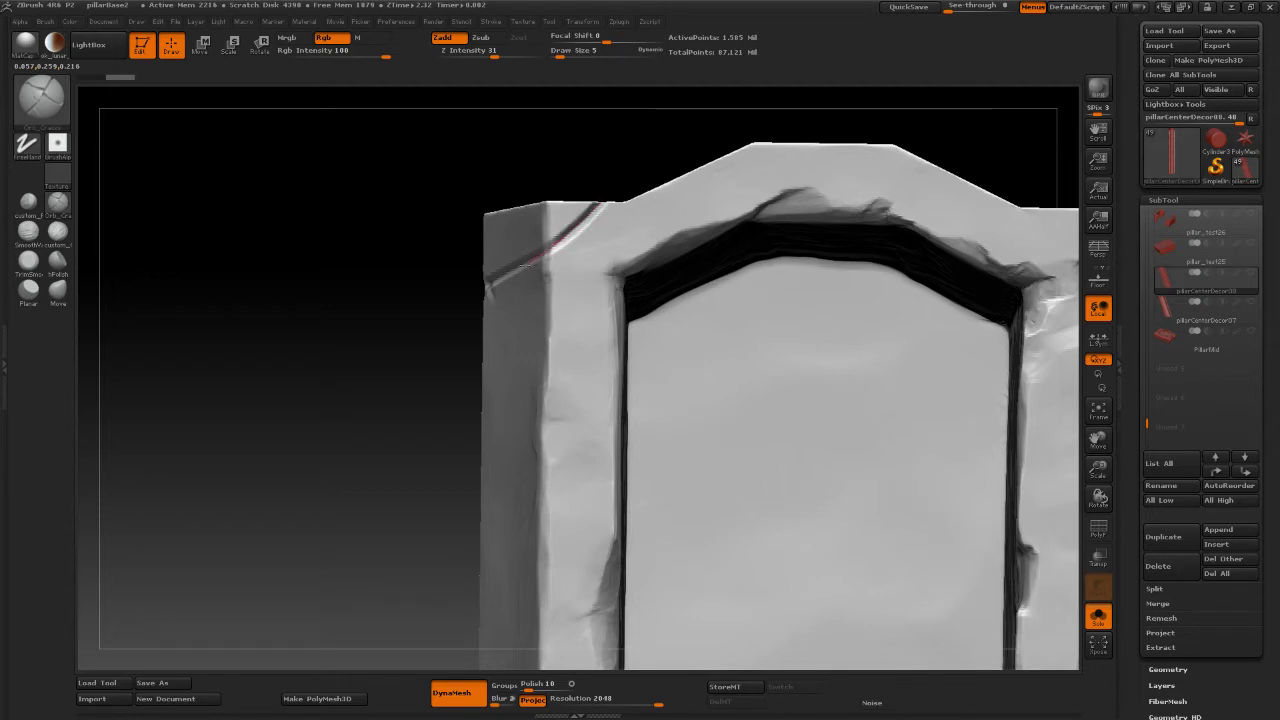
left_click_drag(460, 300, 457, 301)
Try to wear down the edges of the upper-left corner crack using the custom polish brush at draw size 4.
left_click(28, 203)
mouse_move(278, 223)
left_mouse_down()
mouse_move(250, 225)
mouse_move(523, 189)
left_mouse_up()
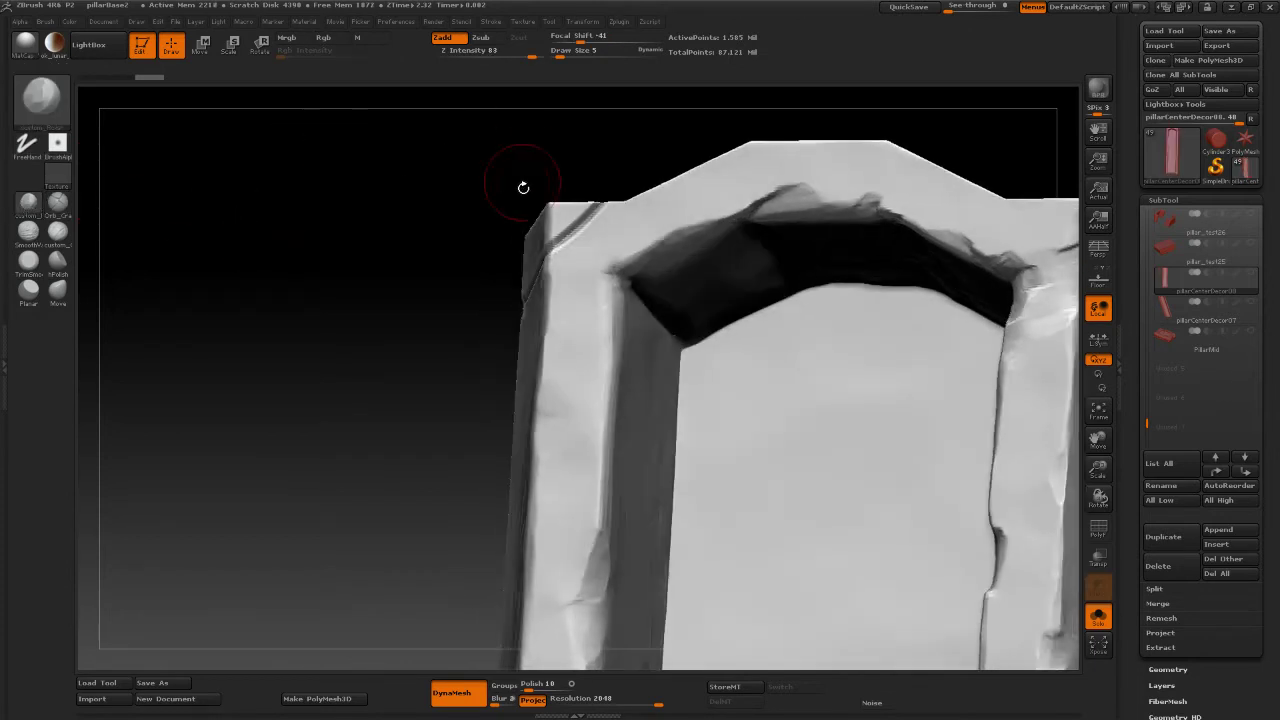
key("space")
mouse_move(580, 238)
left_mouse_down()
mouse_move(563, 234)
mouse_move(589, 214)
mouse_move(537, 245)
left_mouse_up()
mouse_move(434, 292)
left_mouse_down()
mouse_move(480, 303)
mouse_move(448, 318)
left_mouse_up()
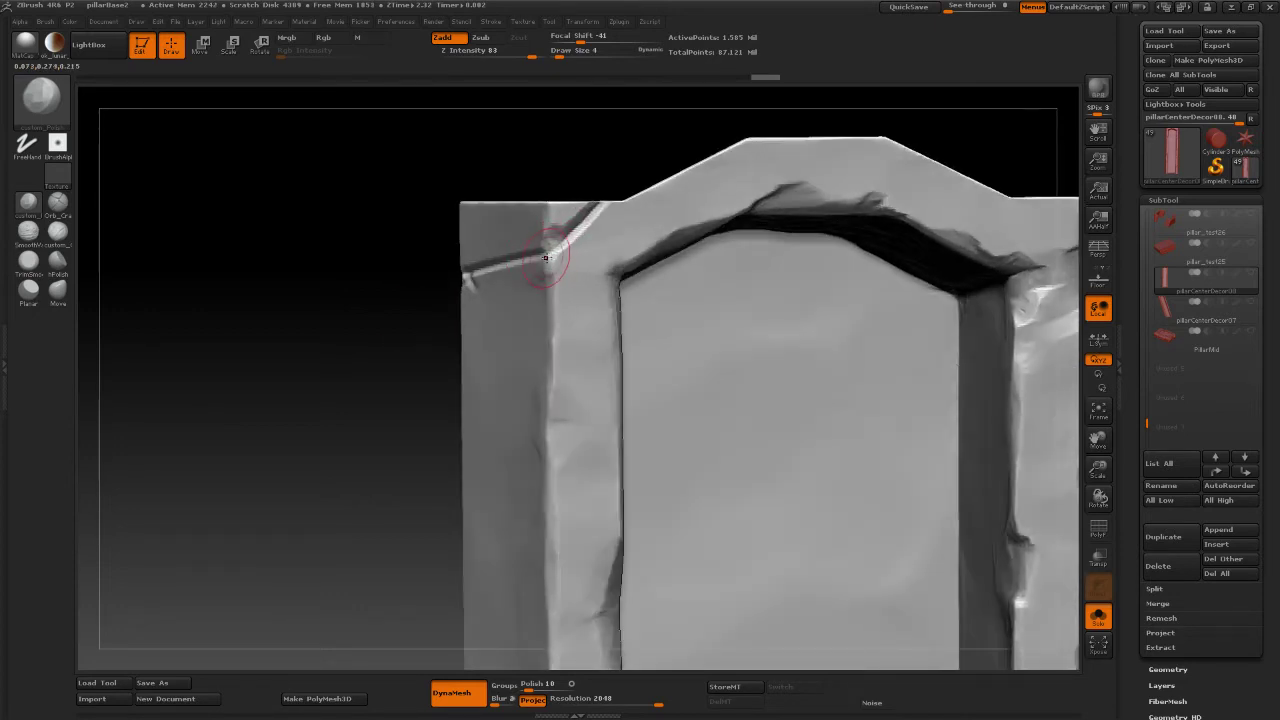
left_click_drag(546, 258, 602, 213)
mouse_move(363, 326)
left_mouse_down()
mouse_move(445, 318)
mouse_move(323, 337)
mouse_move(266, 246)
mouse_move(245, 165)
mouse_move(337, 274)
left_mouse_up()
key("ctrl")
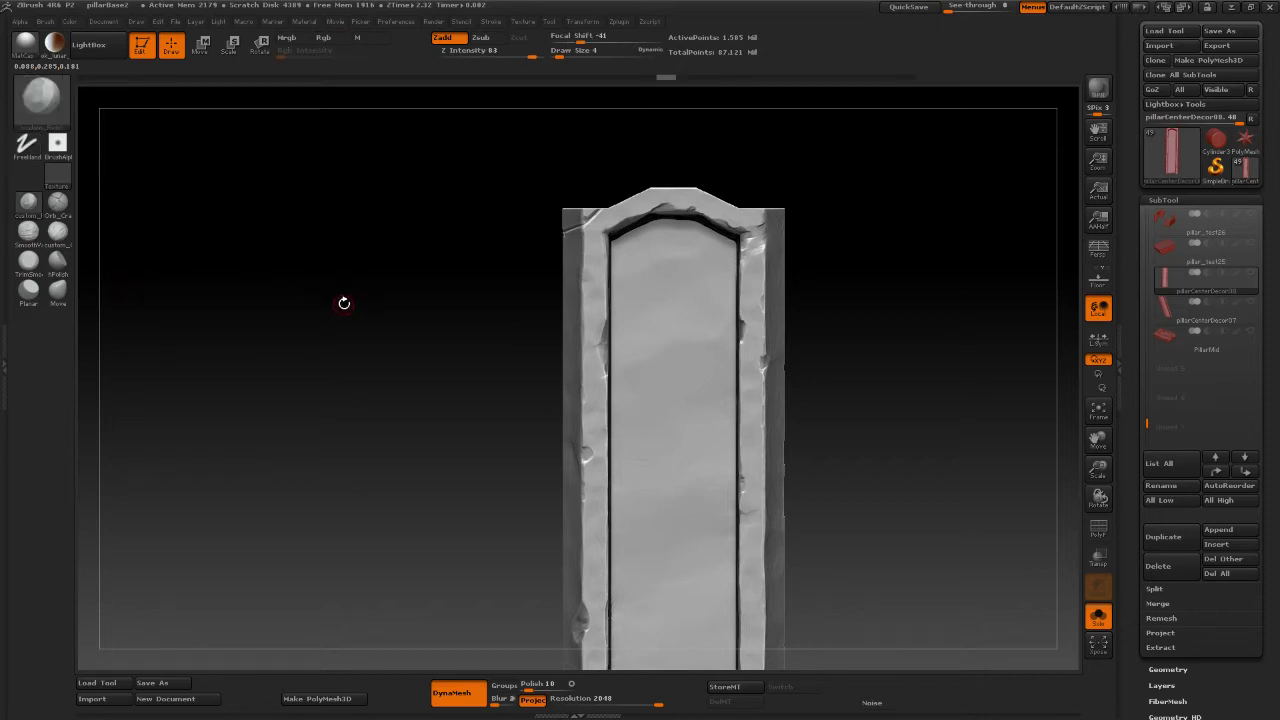
left_click_drag(343, 302, 357, 297)
key("ctrl")
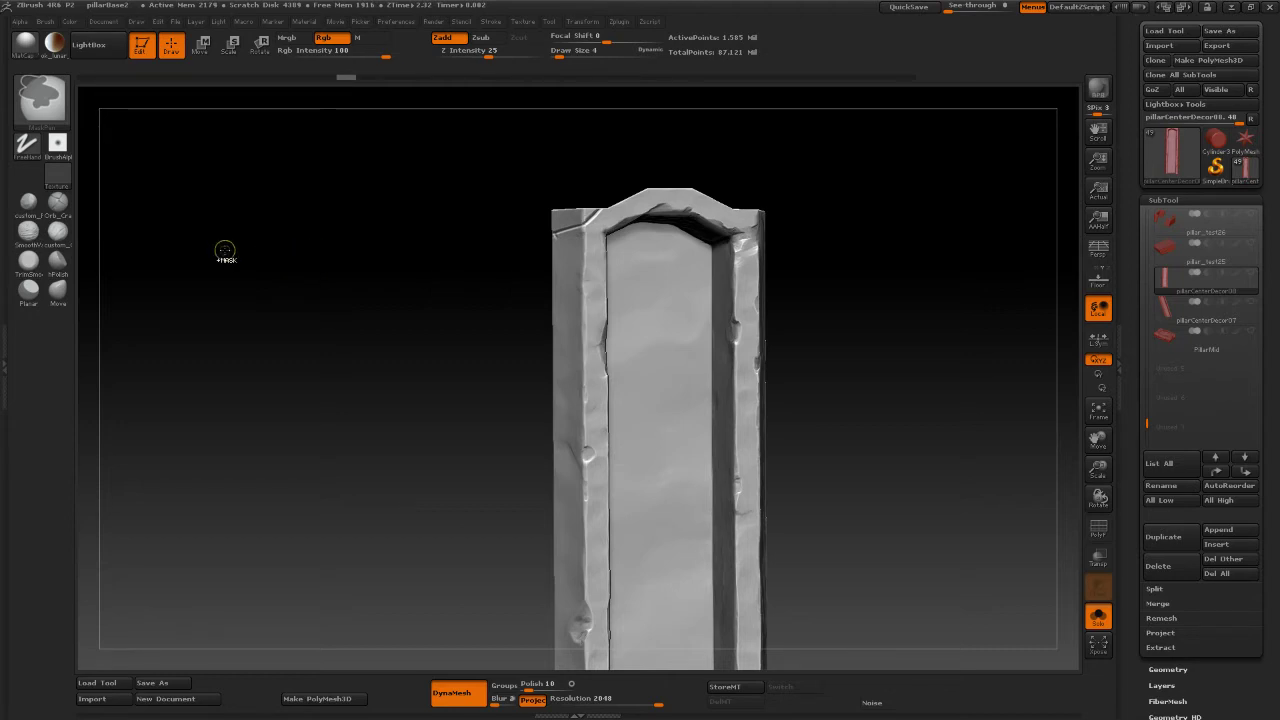
Undo the crack and polish strokes made on the upper-left corner of the center decoration.
key("ctrl+z")
key("ctrl+z")
key("ctrl+z")
key("ctrl+z")
key("ctrl+z")
key("ctrl+z")
key("ctrl+z")
key("ctrl+z")
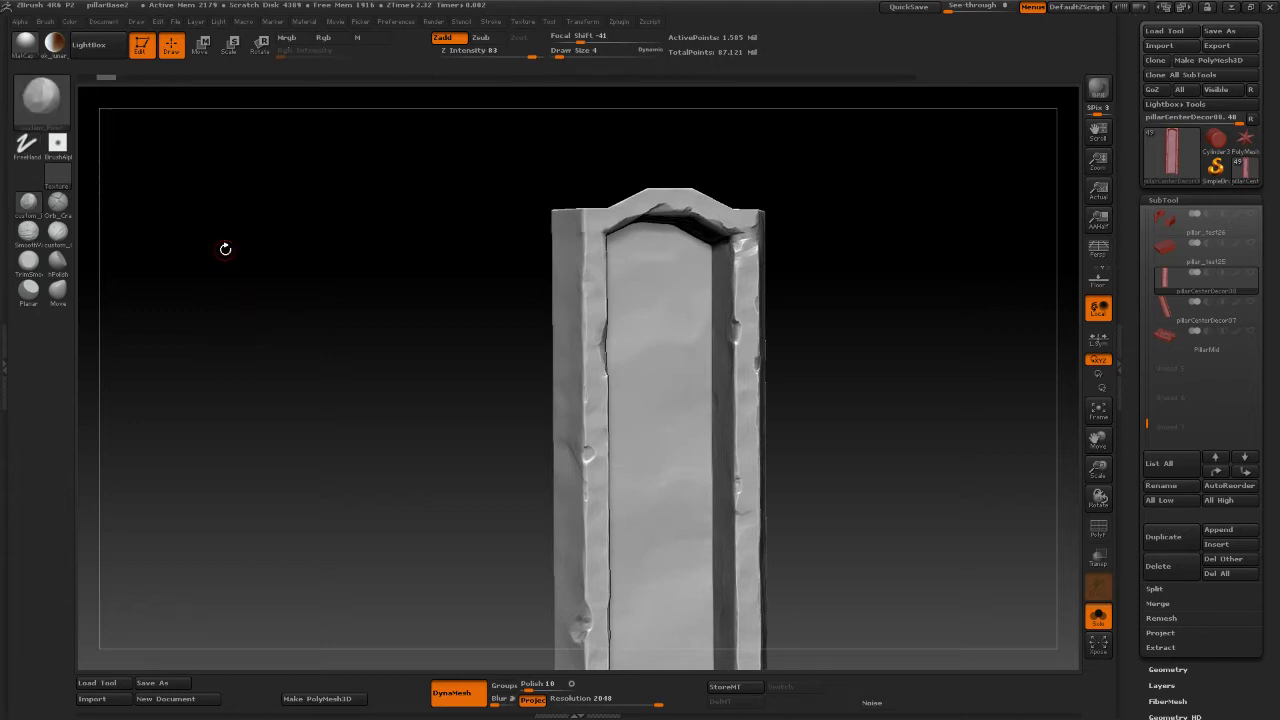
left_click_drag(247, 250, 237, 261, "shift")
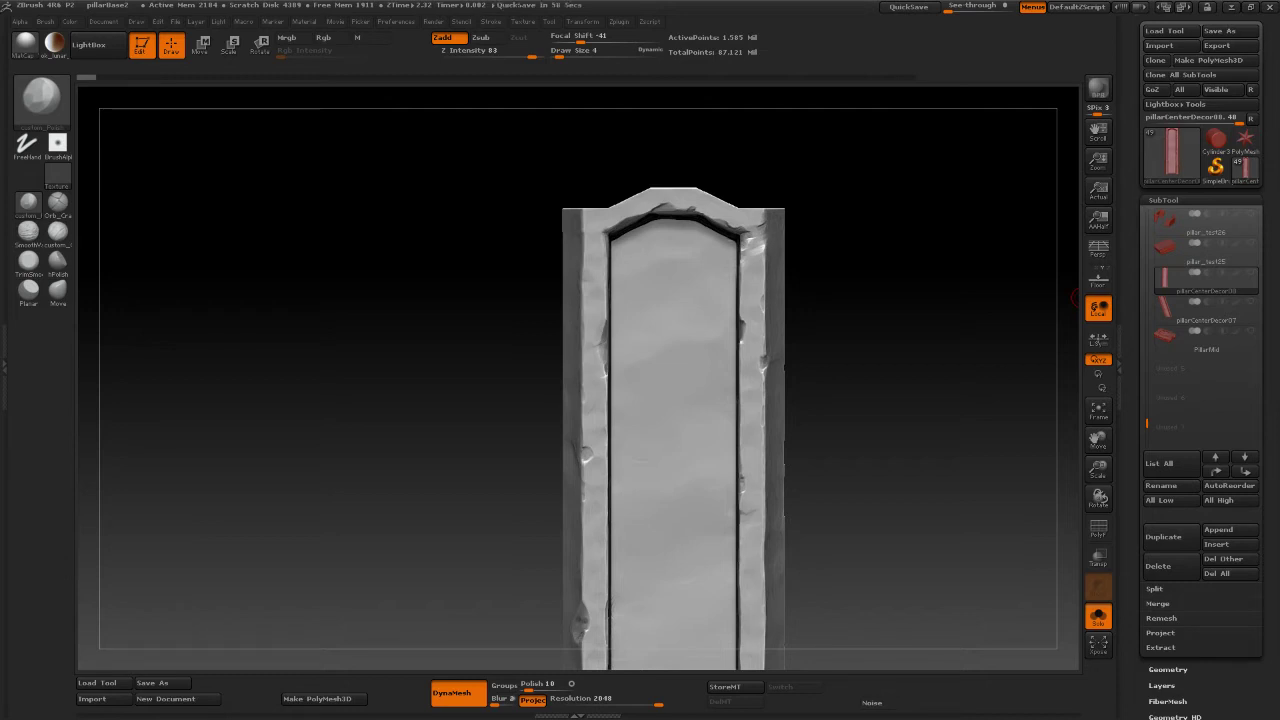
Examine the side and lower end of the center decoration, including the bottom corners of the recessed panel.
left_click_drag(943, 397, 1027, 329)
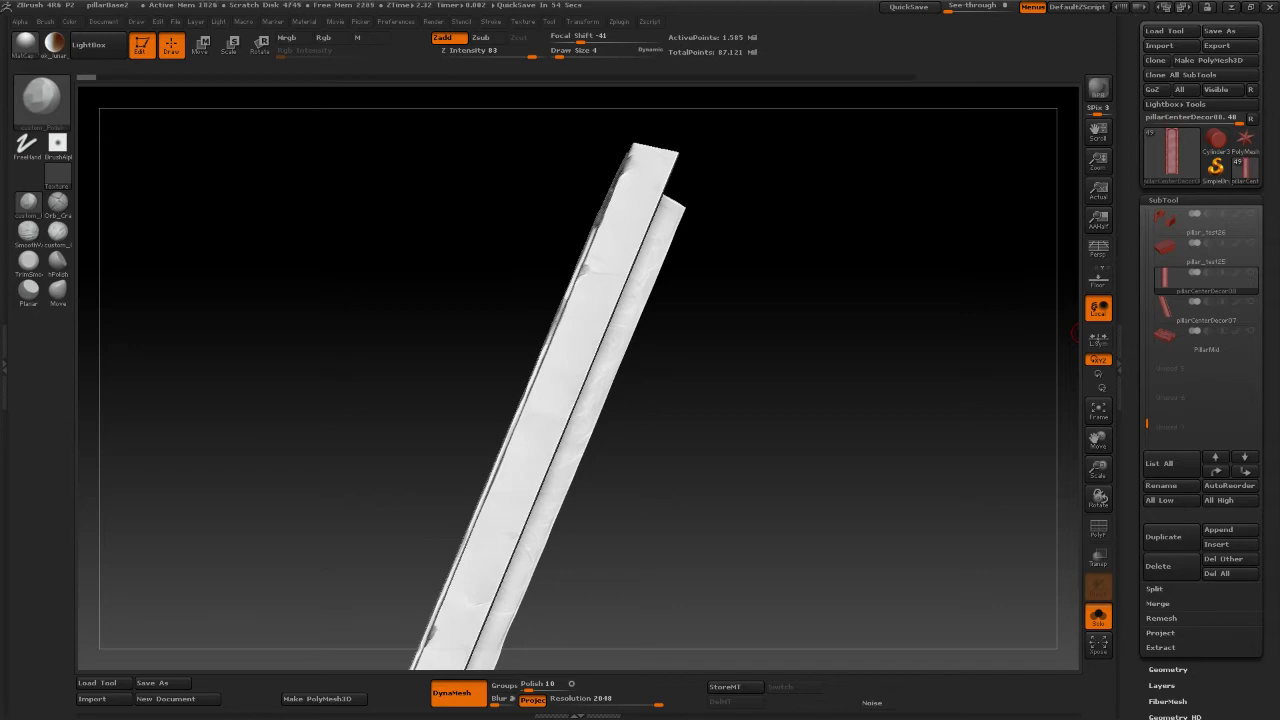
left_click_drag(726, 558, 880, 530, "shift")
left_click_drag(930, 470, 862, 300, "alt")
left_click_drag(854, 434, 910, 343, "alt")
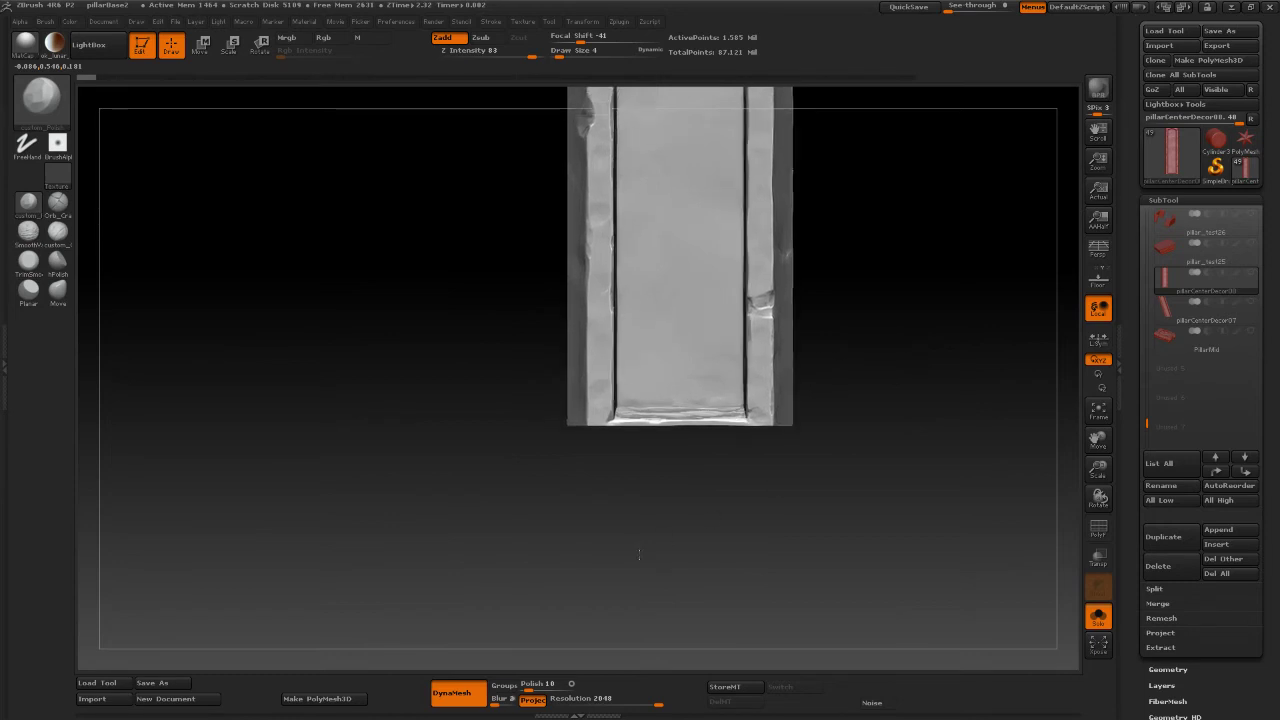
left_click_drag(637, 554, 896, 592, "alt")
left_click_drag(976, 576, 911, 433, "alt")
left_click_drag(762, 226, 754, 354, "alt")
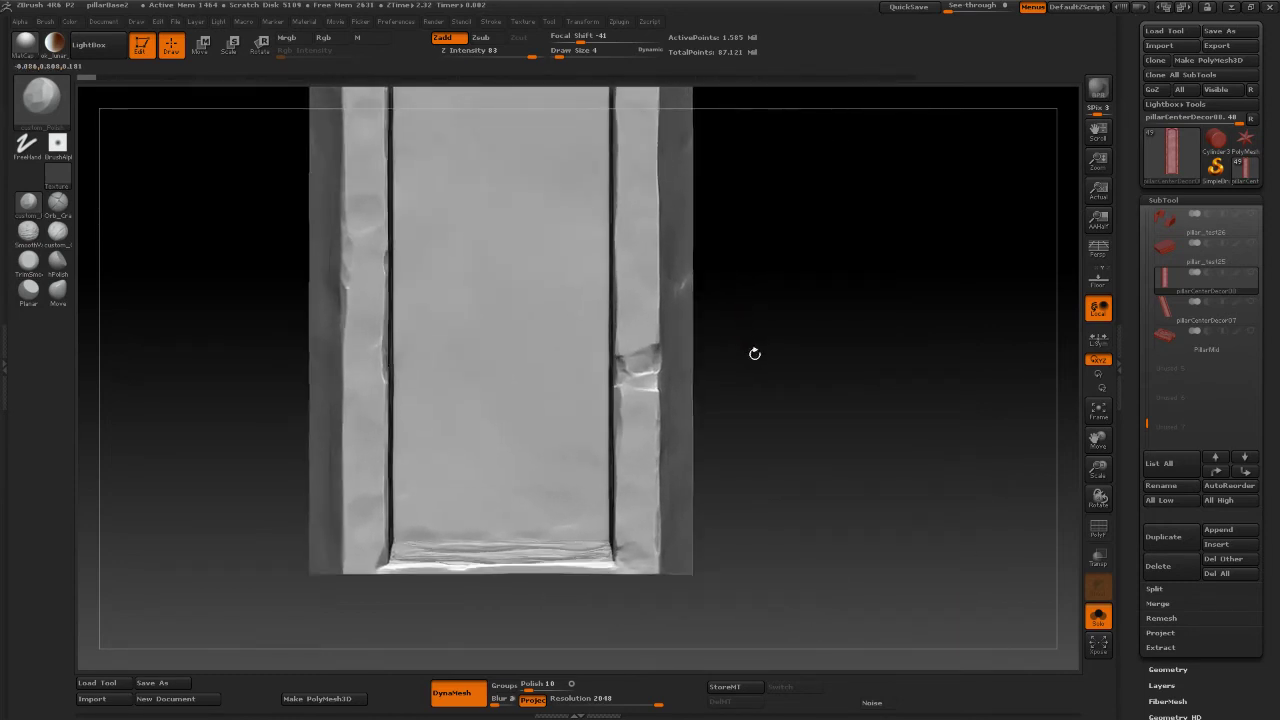
left_click_drag(837, 465, 709, 208, "alt")
left_click_drag(543, 398, 445, 402)
left_click_drag(327, 401, 612, 430, "alt")
left_click_drag(372, 405, 380, 570, "alt")
left_click_drag(381, 375, 417, 243, "alt")
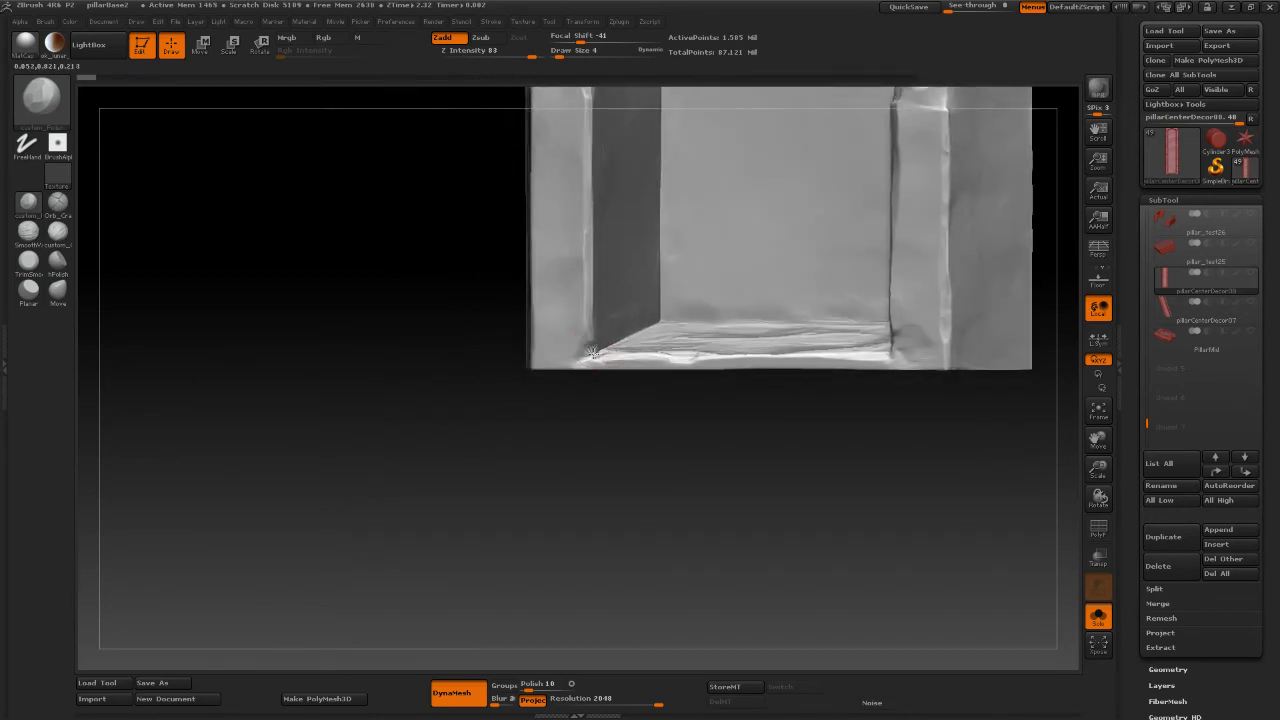
Try a polish stroke on the lower-left inner corner of the frame, discarding the newer undo history, and undo it.
left_click_drag(593, 354, 570, 299)
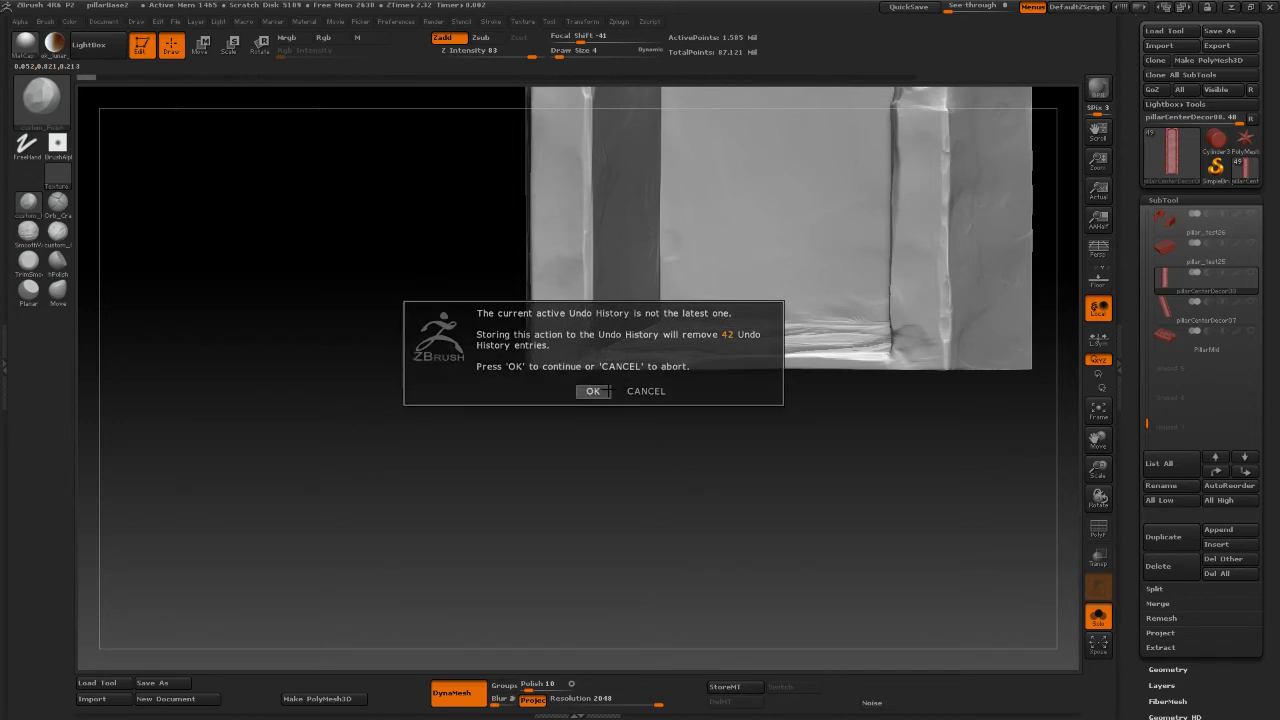
left_click(593, 391)
left_click_drag(592, 352, 577, 346)
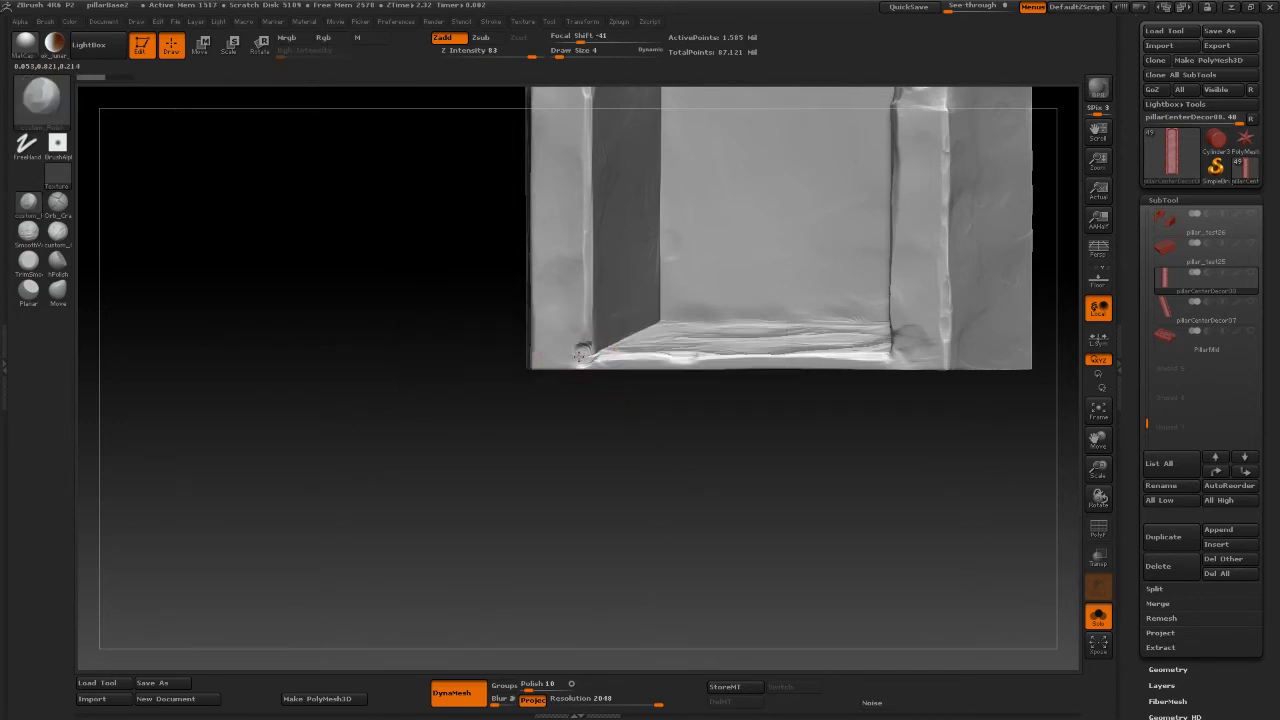
key("ctrl+z")
Try to carve a diagonal Orb_Cracks line from the recessed panel's lower-left corner to the frame's outer bottom edge.
left_click(58, 202)
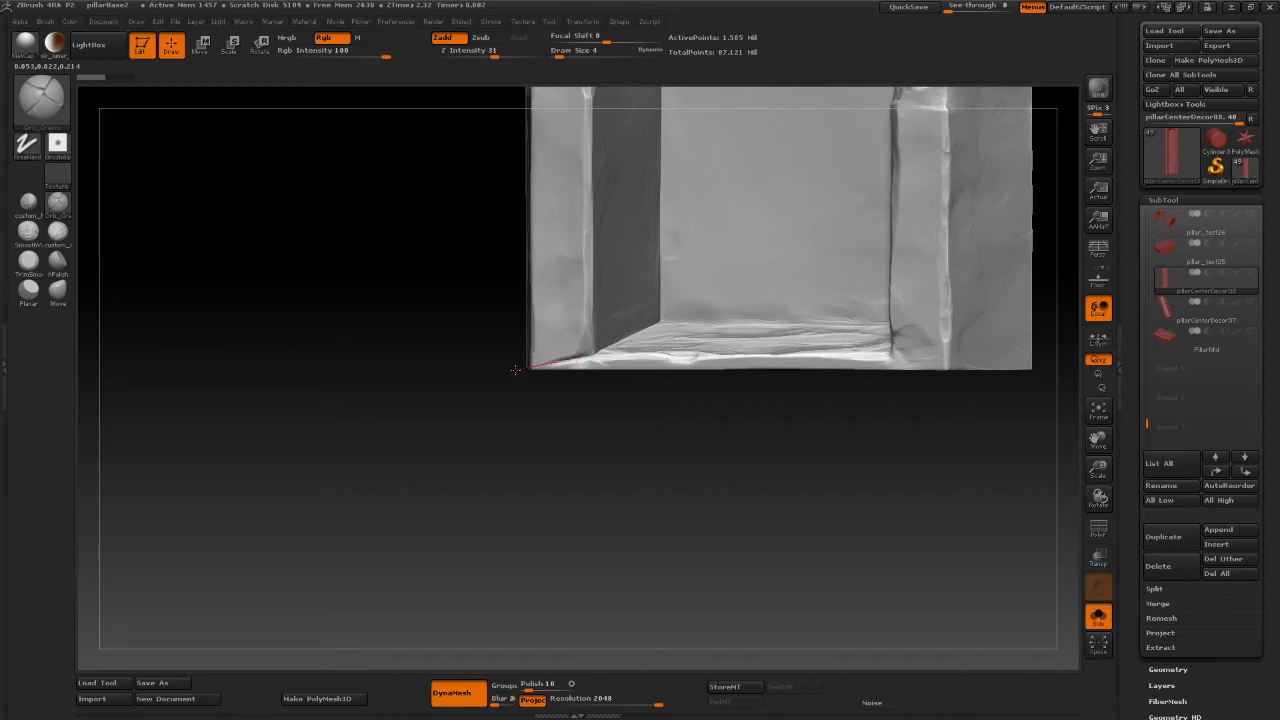
left_click_drag(479, 381, 558, 407)
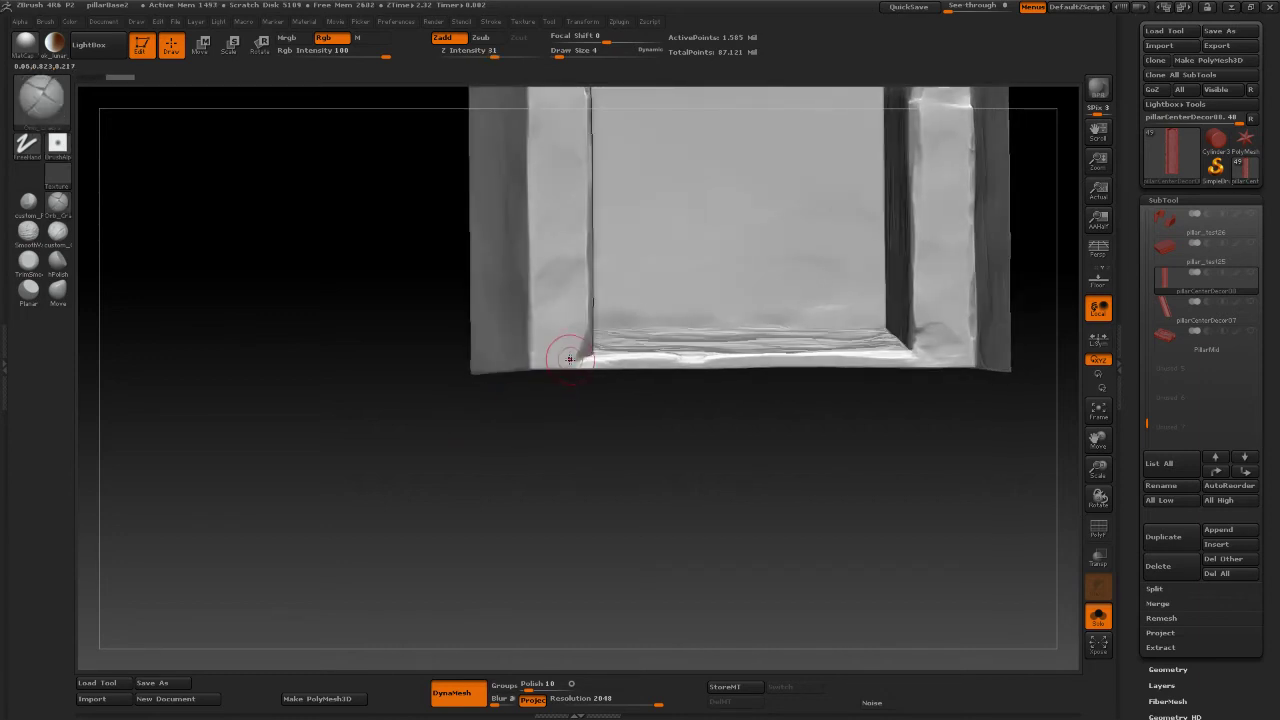
key("ctrl+z")
left_click_drag(537, 383, 578, 362)
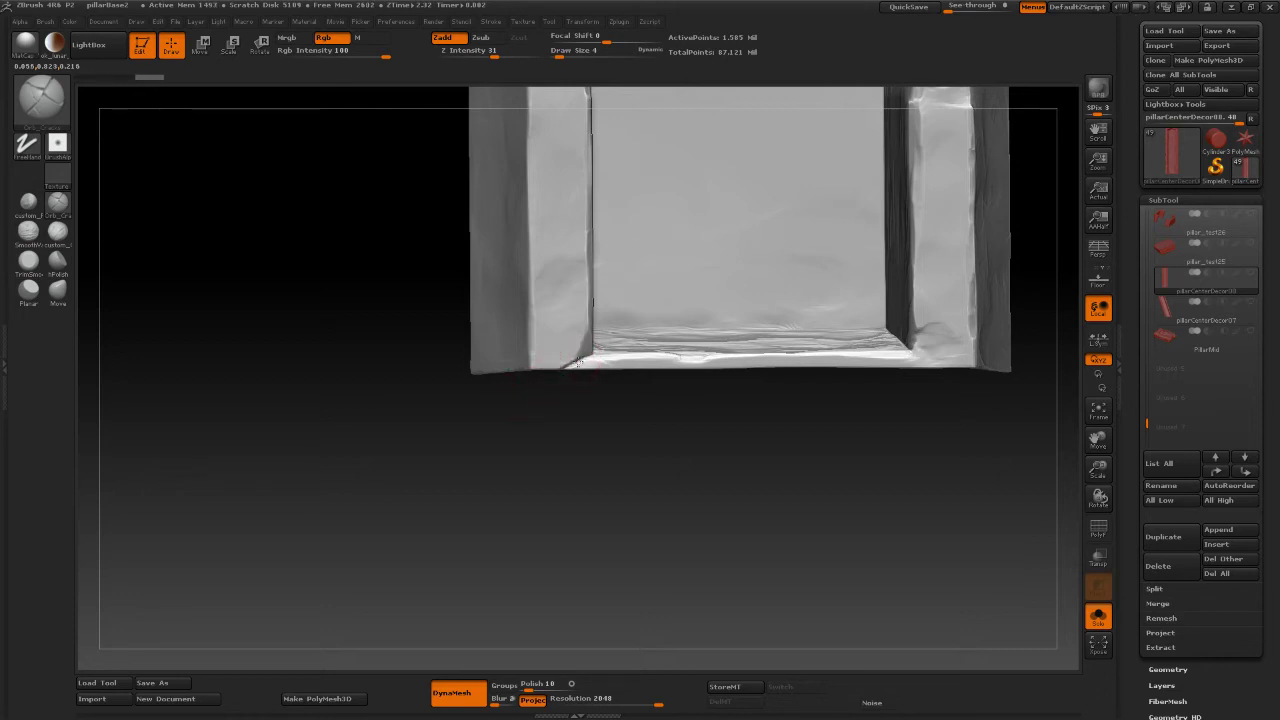
left_click_drag(505, 417, 455, 312)
left_click_drag(826, 357, 765, 475, "shift")
left_click_drag(765, 475, 774, 380)
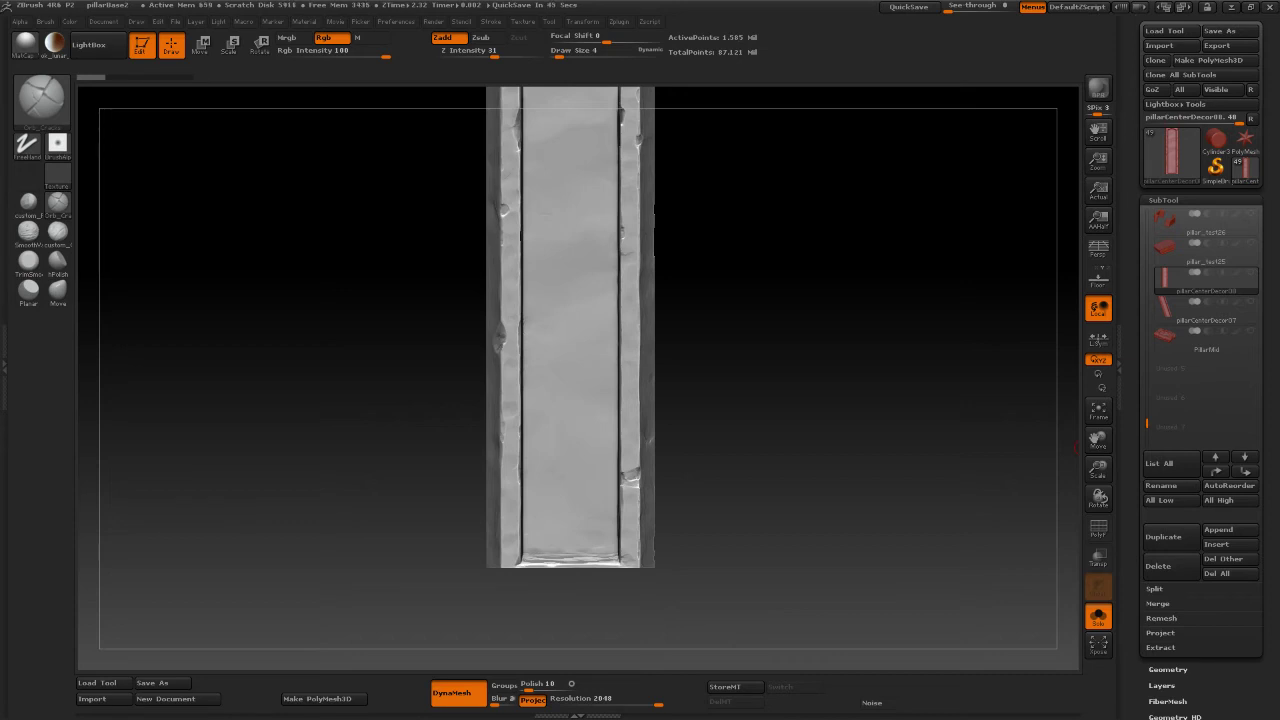
Make the pillar_test26 block the active subtool and examine its chipped faces from several sides.
left_click(1170, 234)
left_click_drag(866, 276, 812, 278)
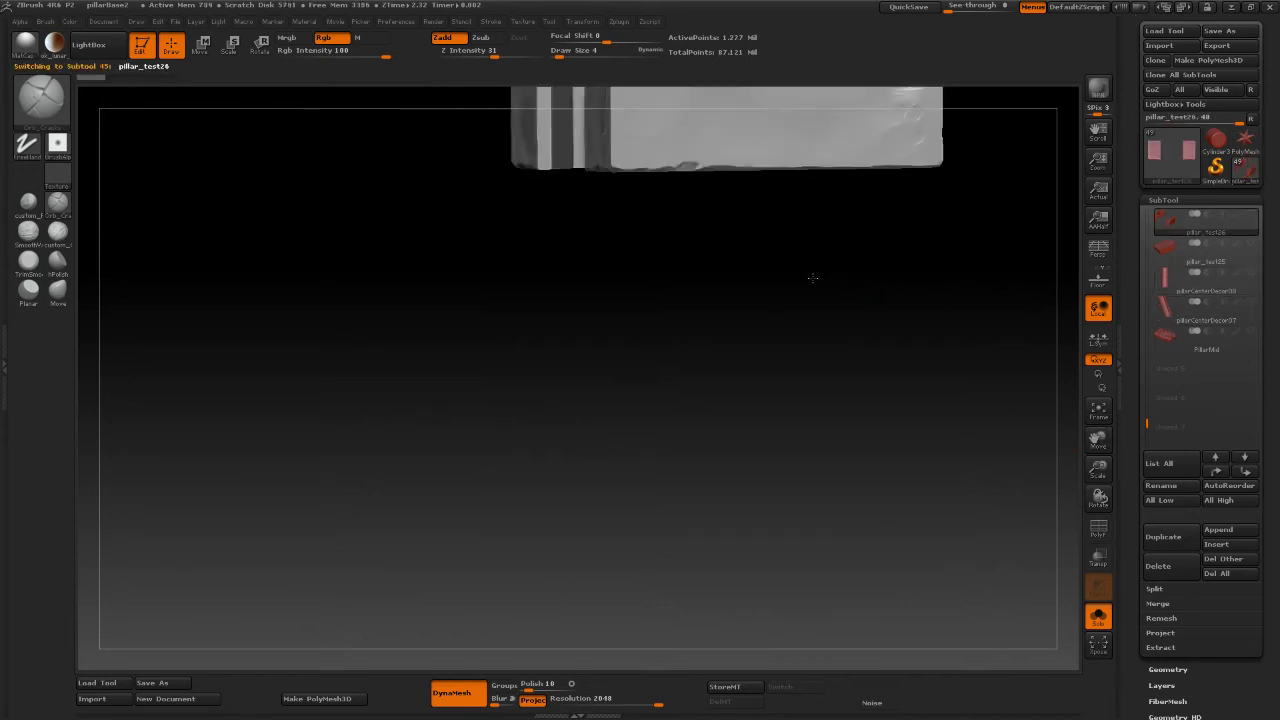
left_click_drag(916, 250, 716, 499, "alt")
left_click_drag(828, 462, 777, 441, "shift")
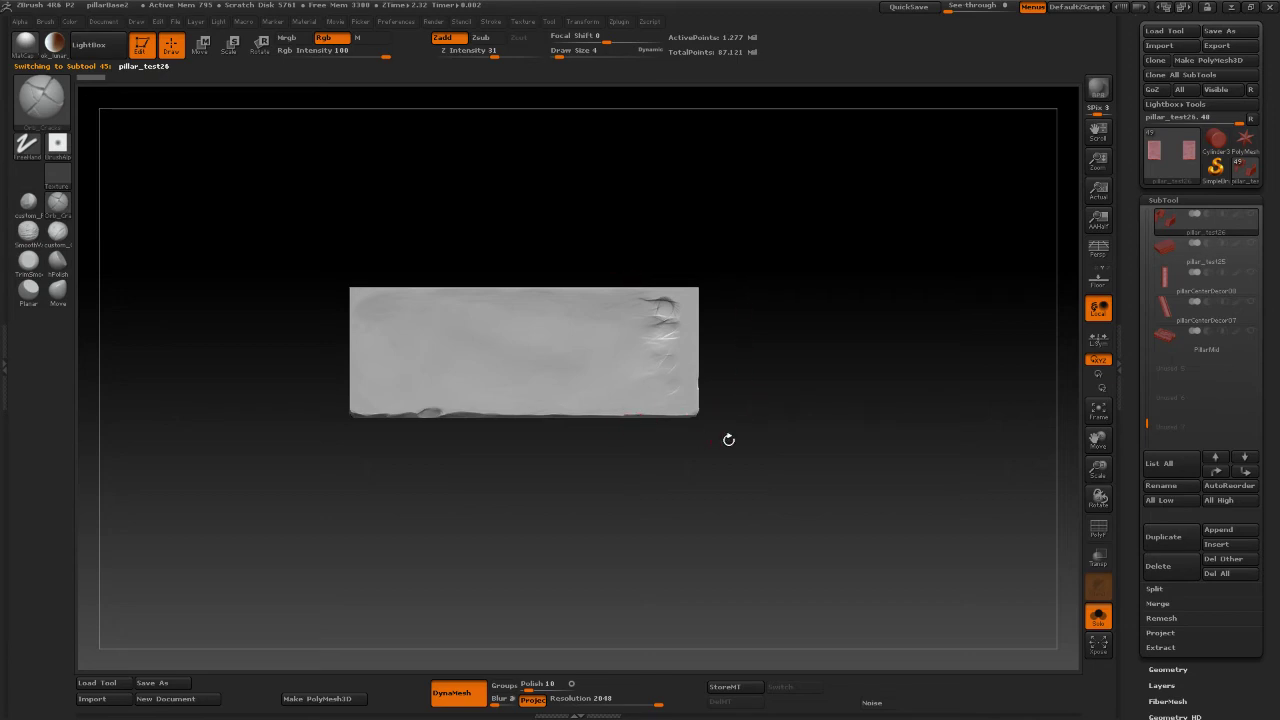
left_click_drag(728, 440, 806, 463)
left_click_drag(710, 507, 844, 396)
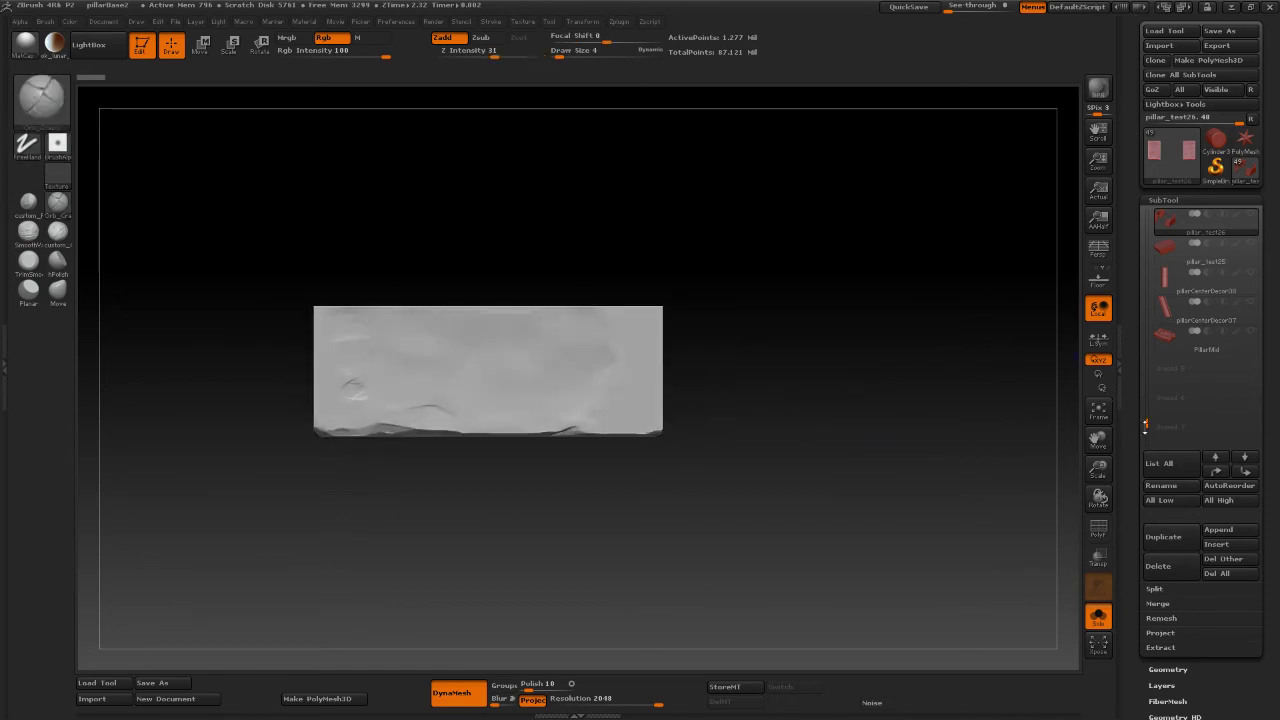
Hide the brick subtools pillarBricks34_10, pillarBricks34_09, pillarBricks34_11, pillarBricks34_01 and pillarBricks35_03.
left_click_drag(1147, 424, 1148, 313)
left_click_drag(1148, 292, 1147, 233)
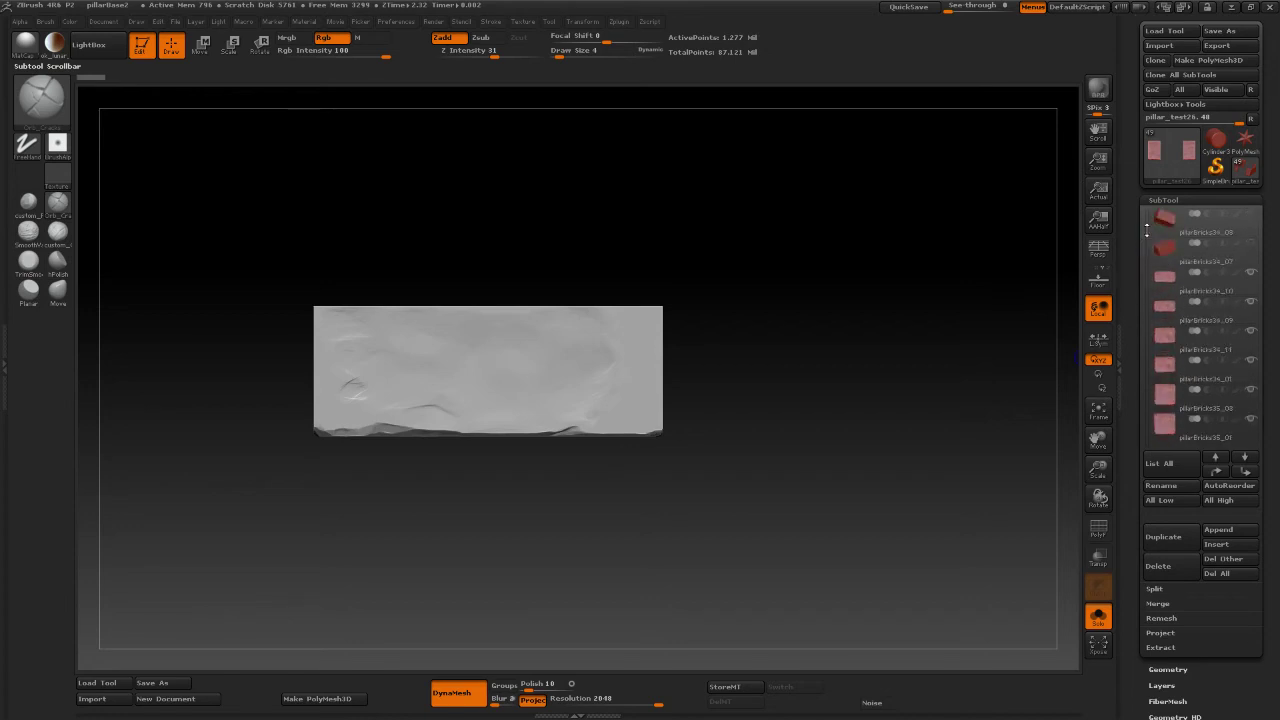
left_click(1249, 257)
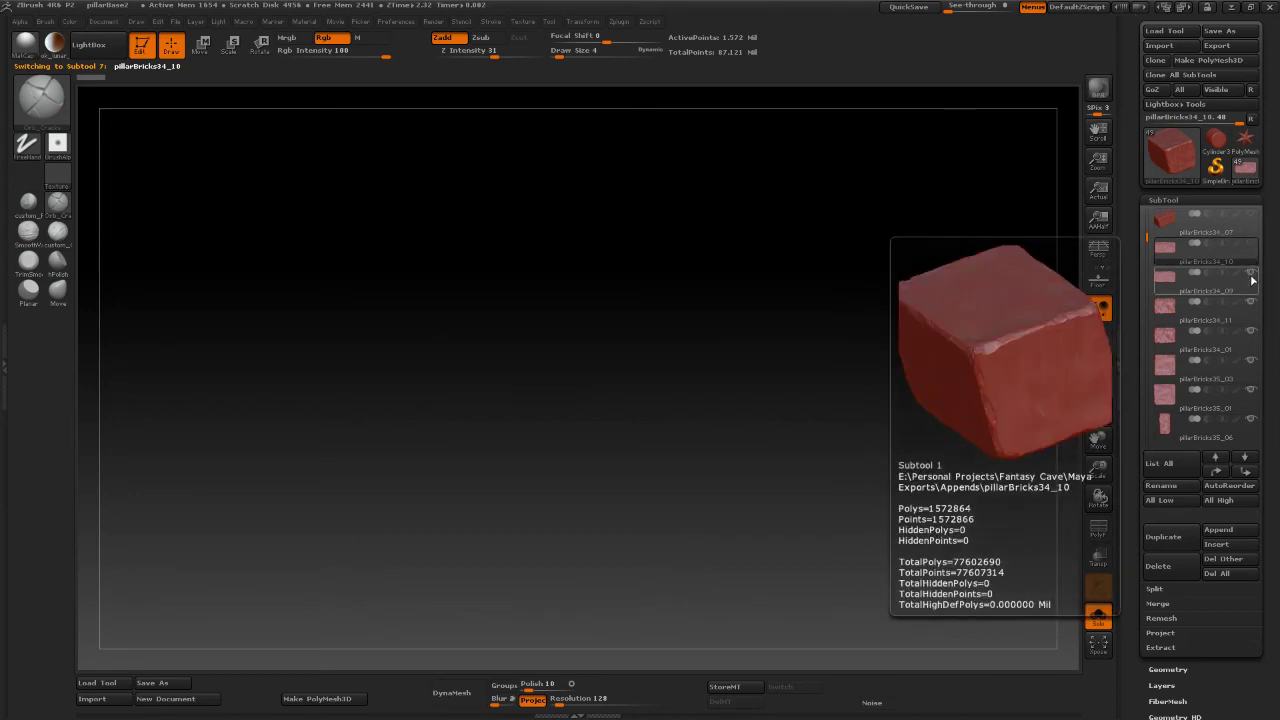
left_click(1250, 285)
mouse_move(1250, 285)
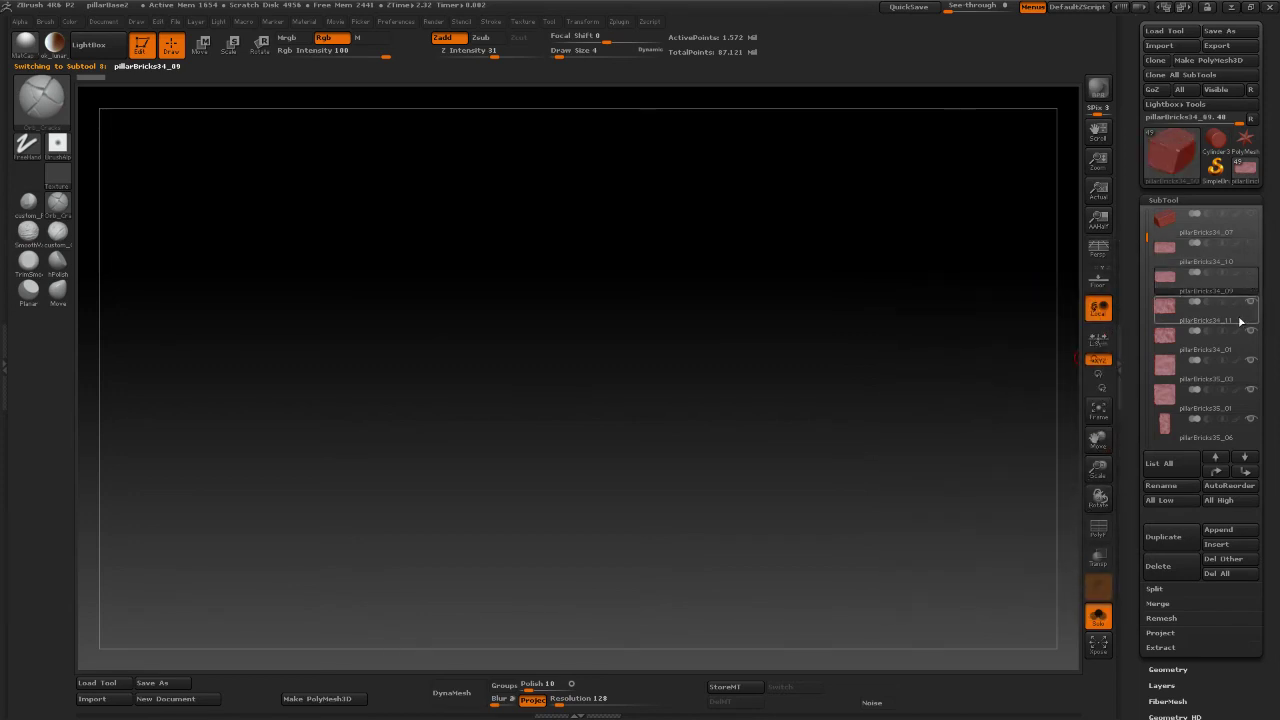
left_click(1249, 313)
mouse_move(1242, 344)
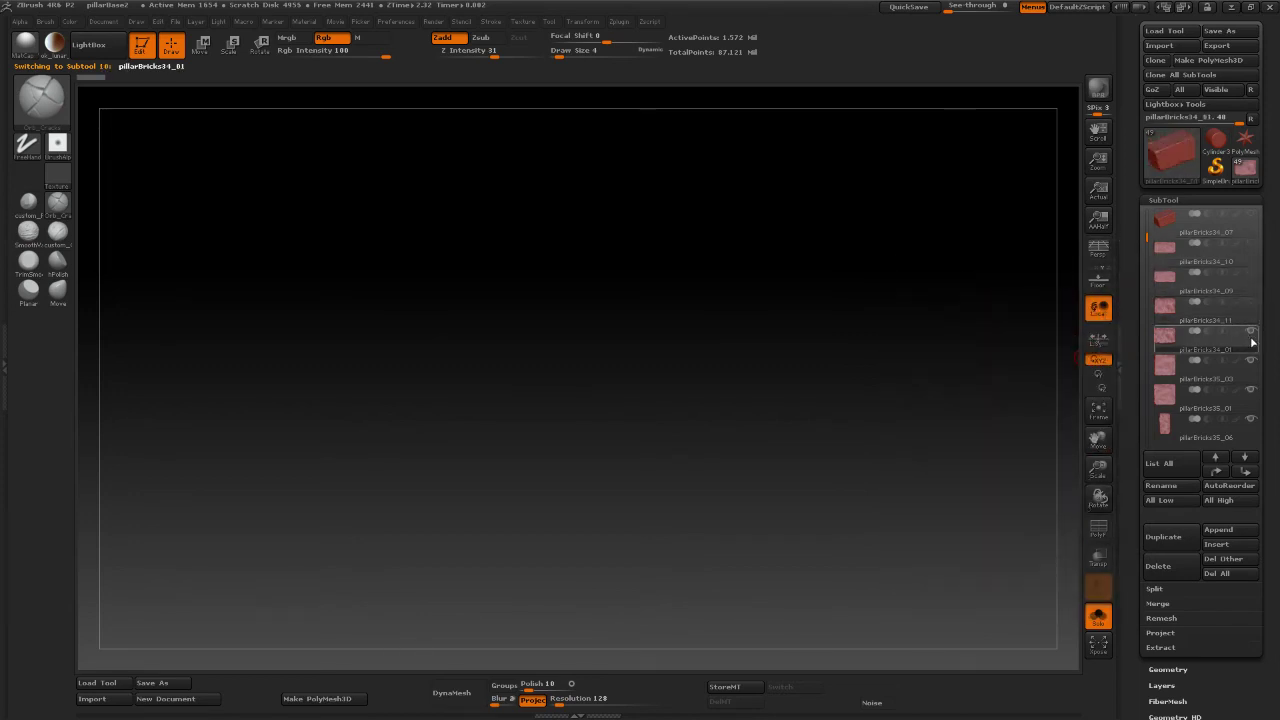
left_click(1250, 372)
mouse_move(1252, 372)
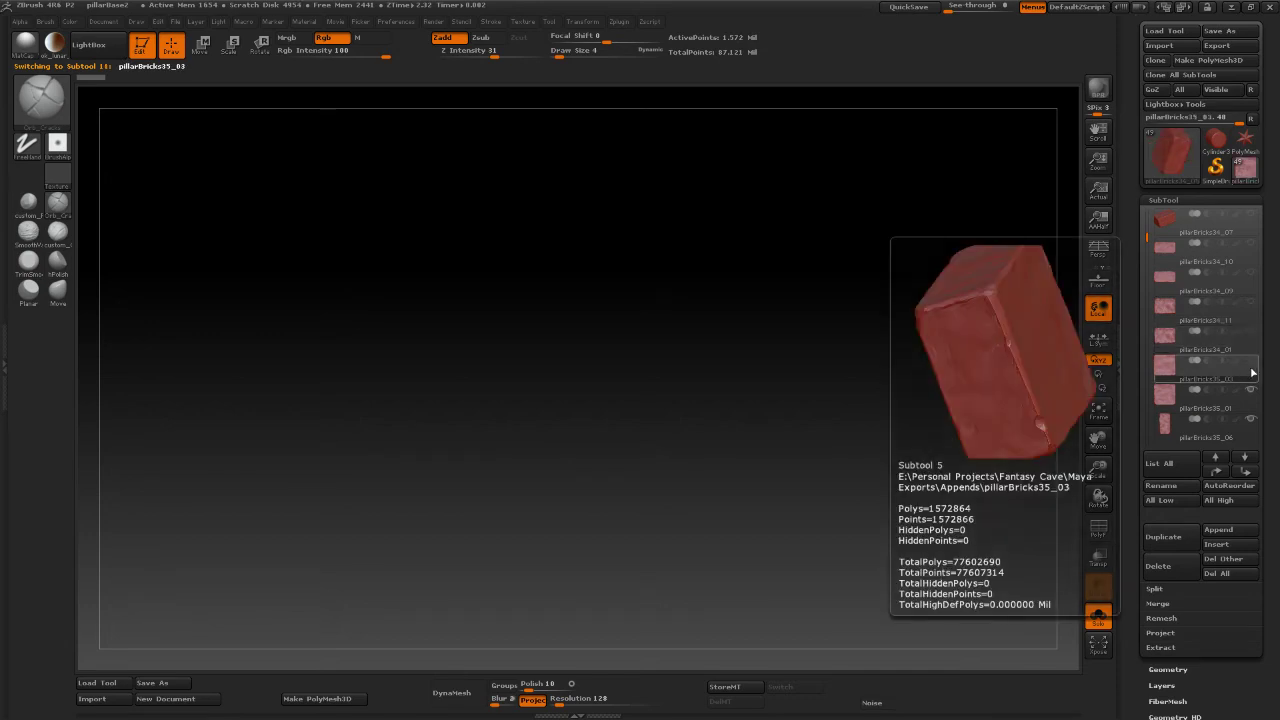